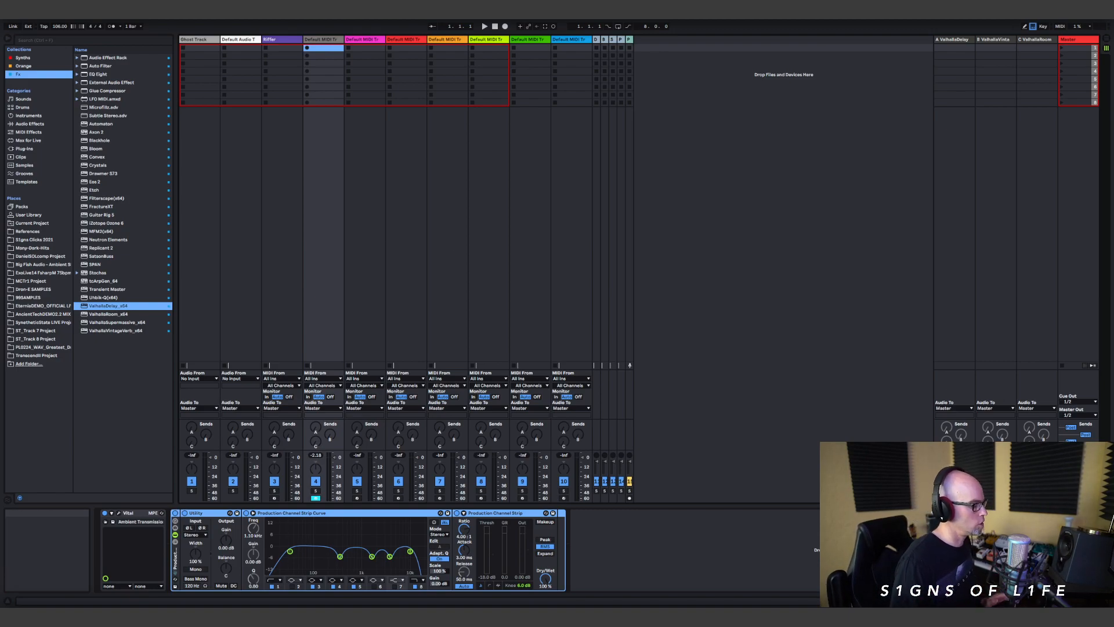
Step: Review the full track walkthrough, techniques and goals outline in iCloud Notes
{"action": "left_click", "coordinate": [539, 616]}
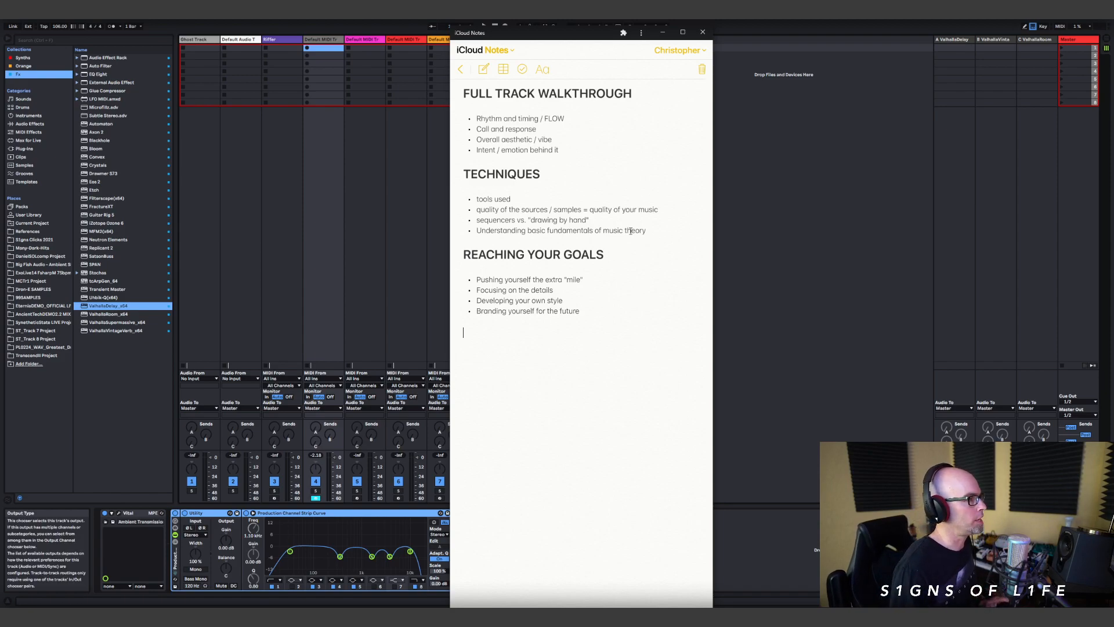
{"action": "left_click", "coordinate": [662, 32]}
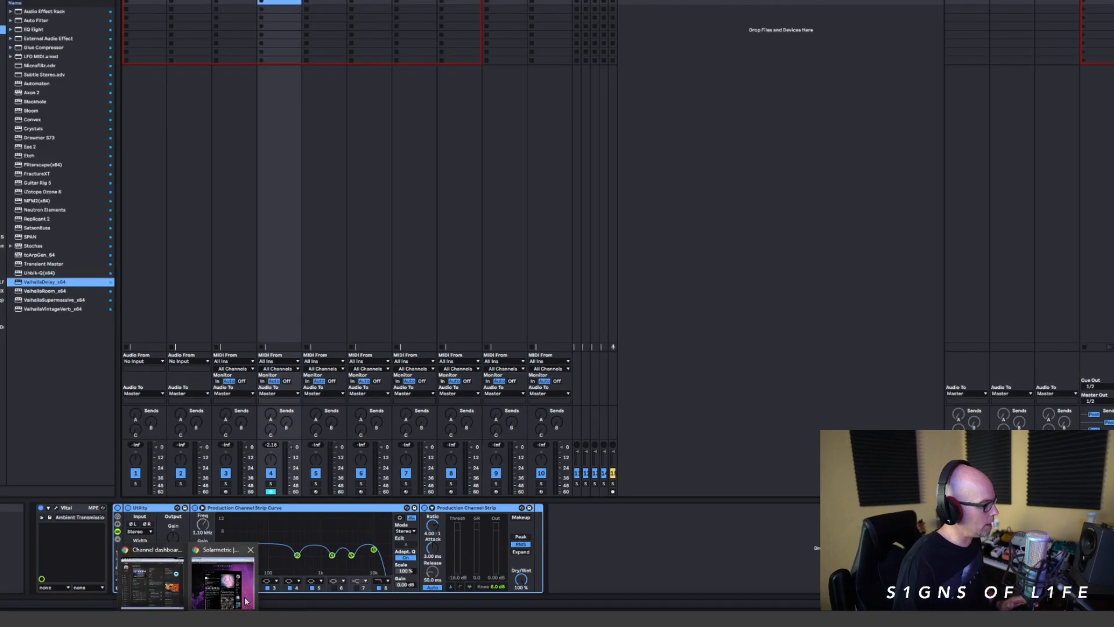
Step: Switch to the browser and look over the Solarmetric album page and its track list on Bandcamp
{"action": "left_click", "coordinate": [244, 601]}
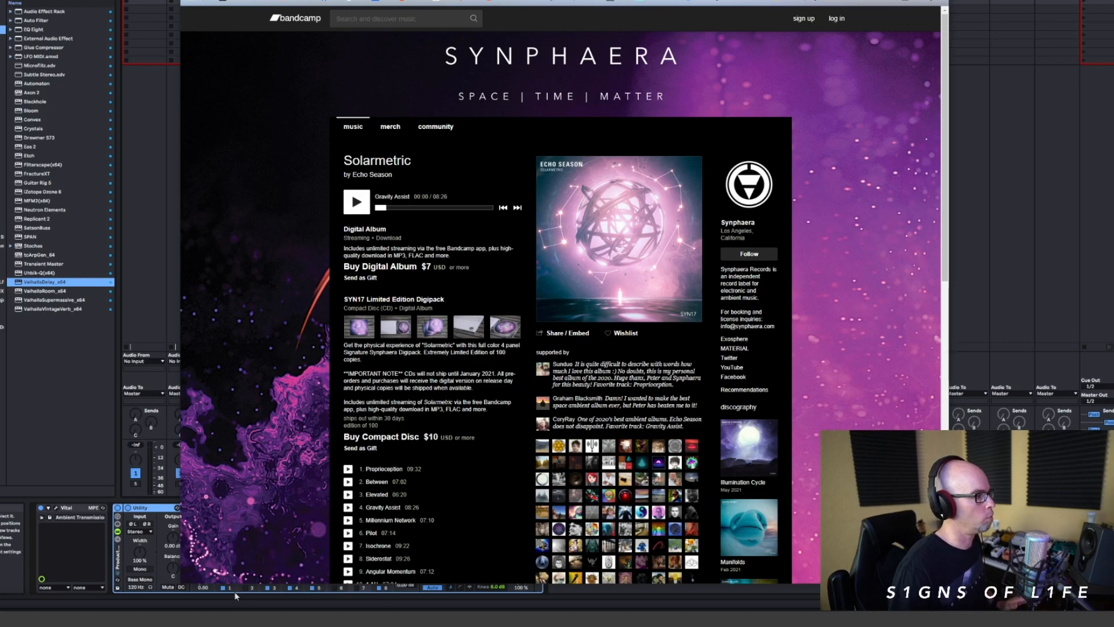
{"action": "scroll", "coordinate": [704, 378], "scroll_direction": "down", "scroll_amount": 3}
{"action": "scroll", "coordinate": [701, 389], "scroll_direction": "up", "scroll_amount": 3}
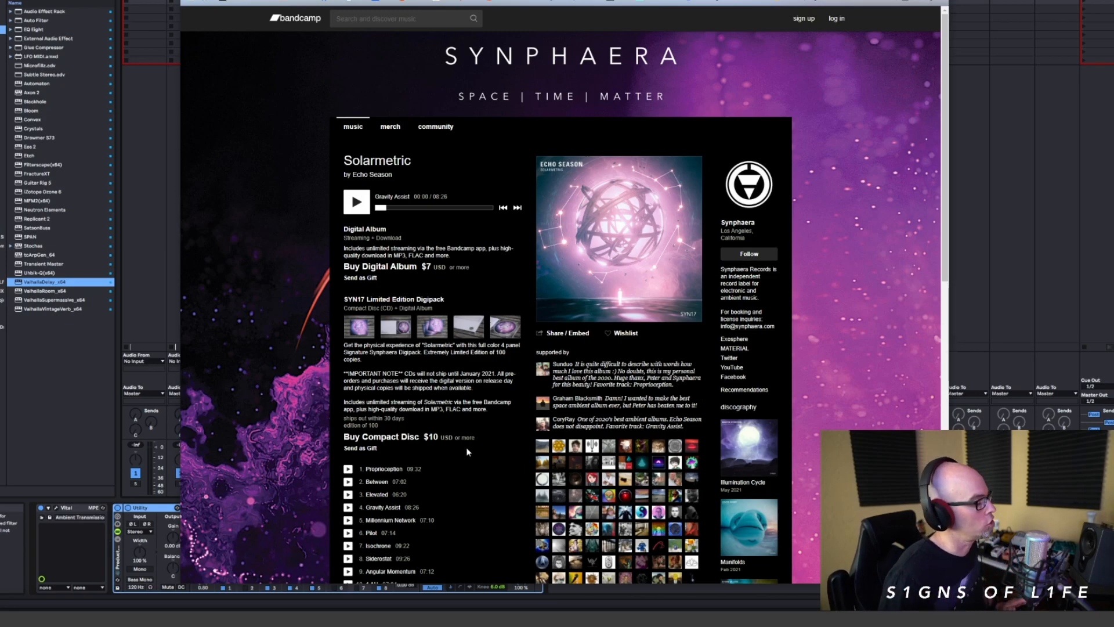
{"action": "scroll", "coordinate": [471, 452], "scroll_direction": "down", "scroll_amount": 1}
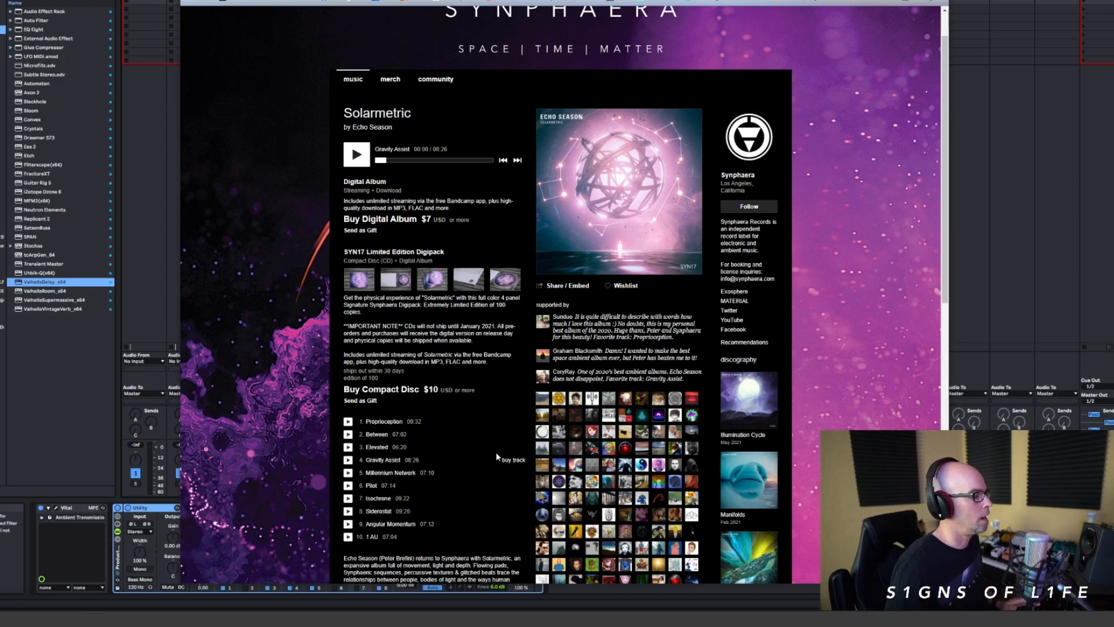
{"action": "scroll", "coordinate": [497, 457], "scroll_direction": "up", "scroll_amount": 1}
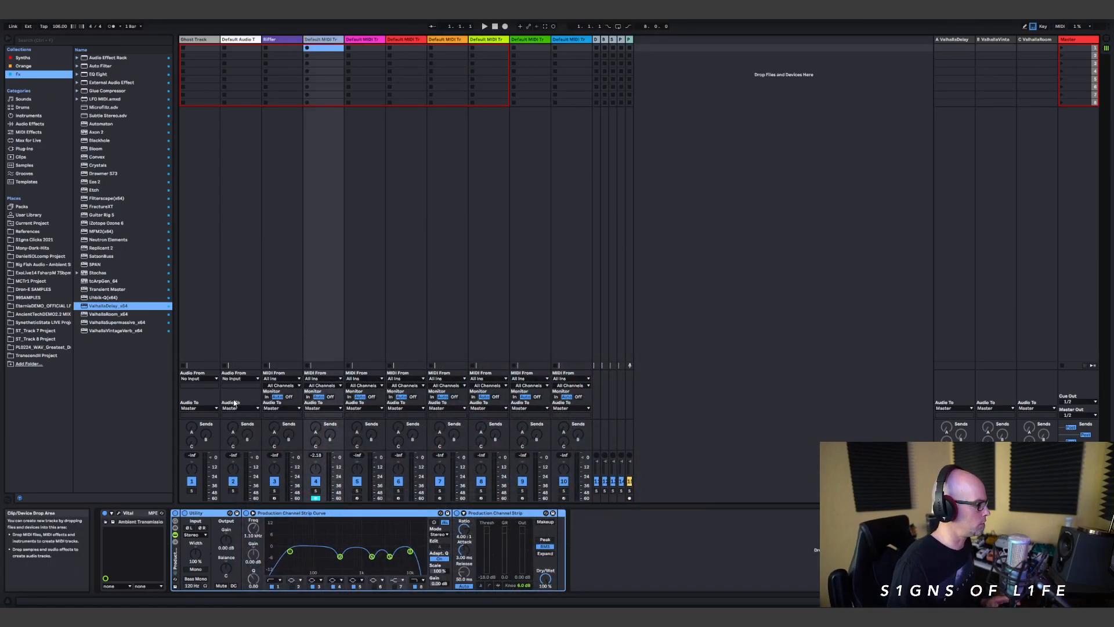
Step: In the Vital synth on track 4, view envelope 2 and raise the Filter macro to about halfway
{"action": "left_click", "coordinate": [118, 514]}
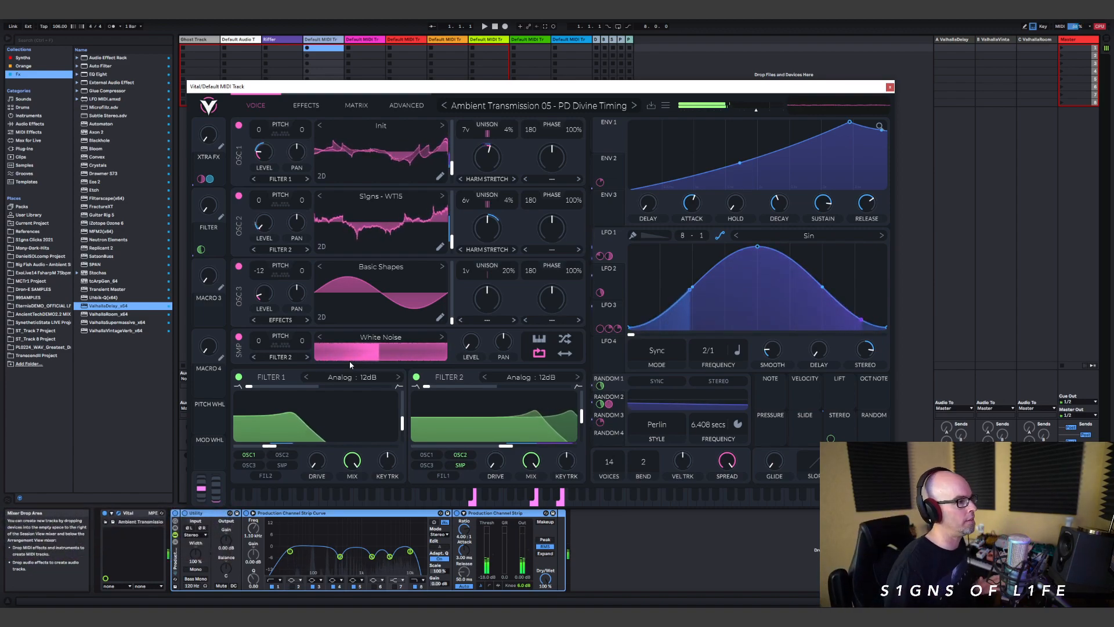
{"action": "left_click", "coordinate": [608, 173]}
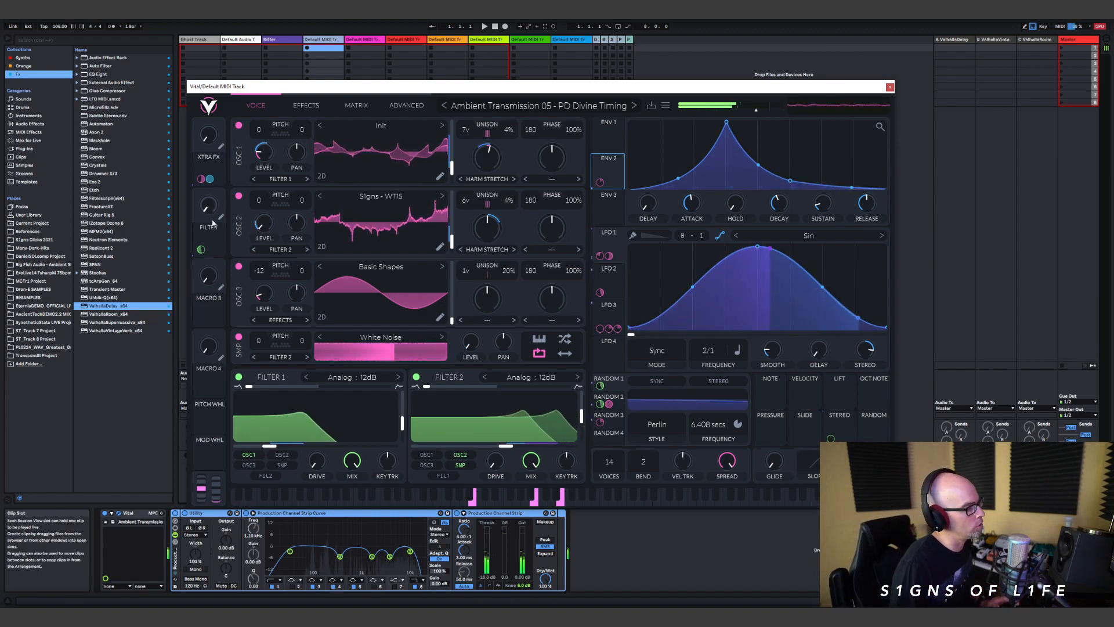
{"action": "left_click_drag", "start_coordinate": [216, 210], "coordinate": [221, 151]}
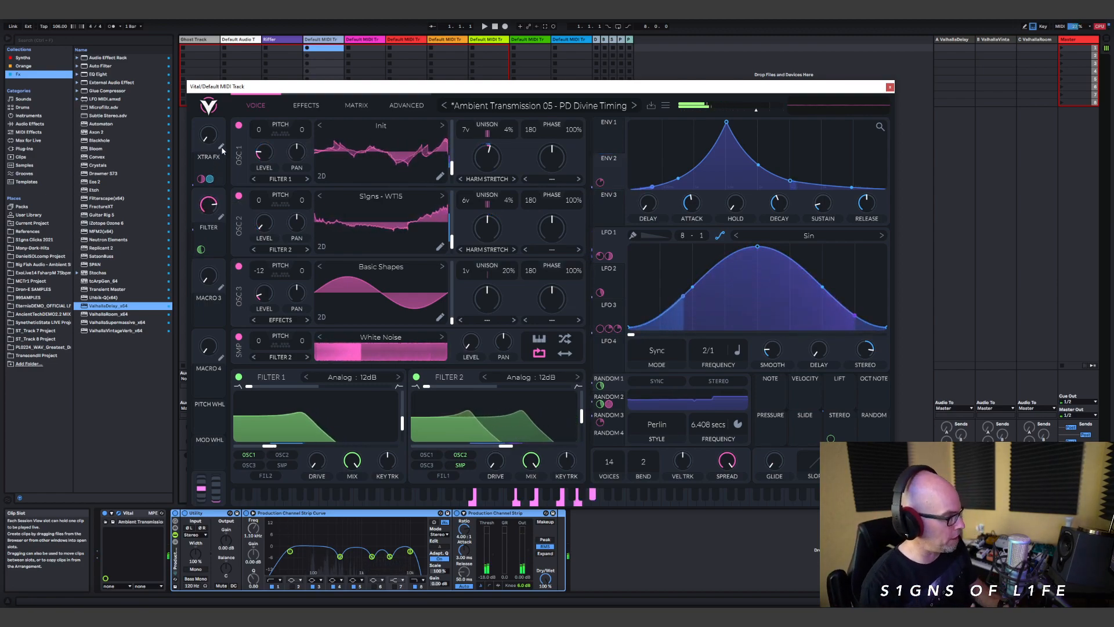
{"action": "left_click_drag", "start_coordinate": [212, 211], "coordinate": [211, 226]}
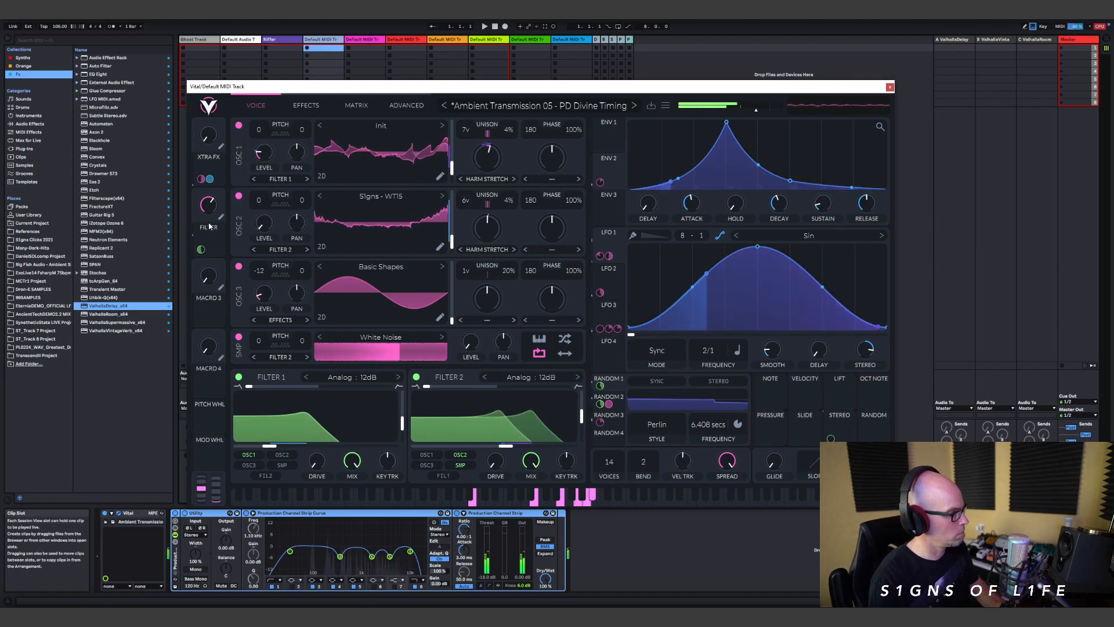
{"action": "left_click_drag", "start_coordinate": [212, 206], "coordinate": [212, 227]}
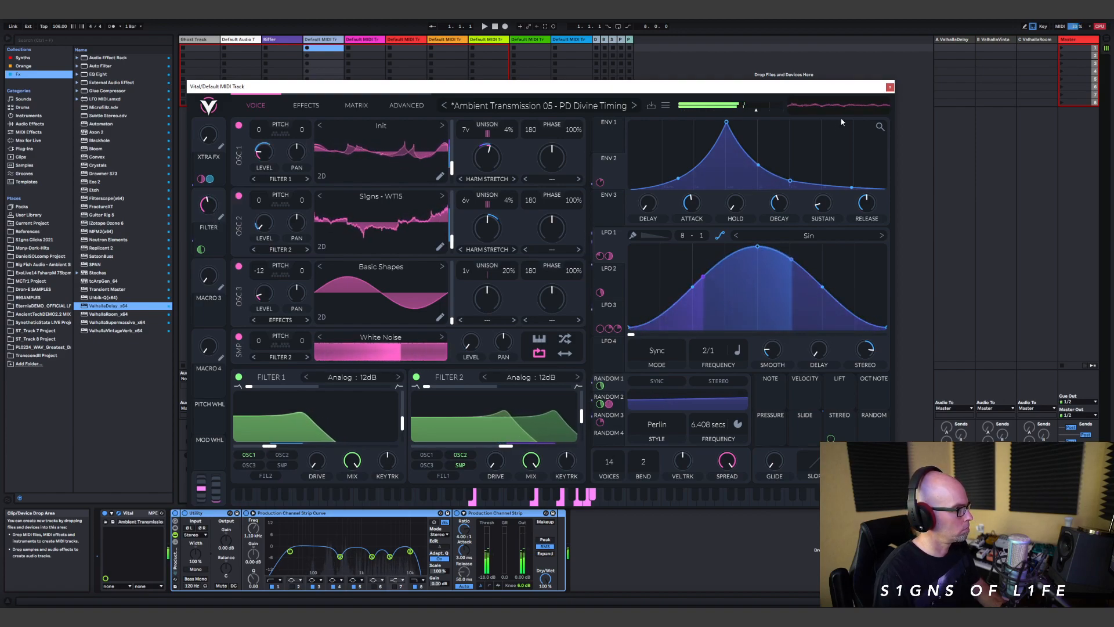
{"action": "left_click", "coordinate": [890, 87]}
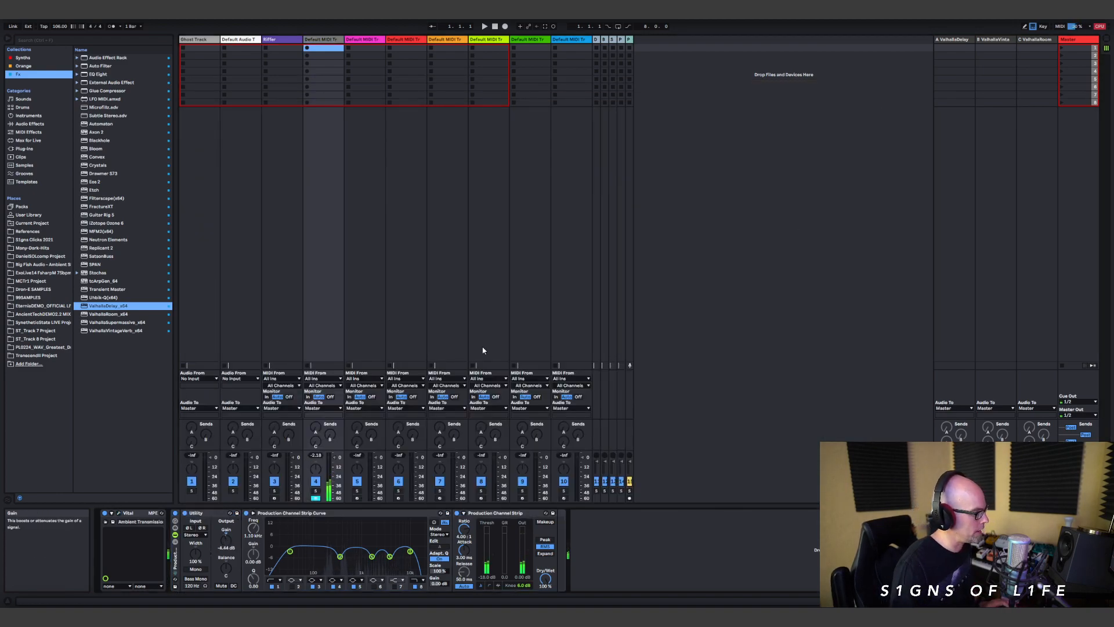
Step: Create an empty MIDI clip in track 4's second slot and limit its enlarged note editor to the G Minor scale
{"action": "double_click", "coordinate": [327, 55]}
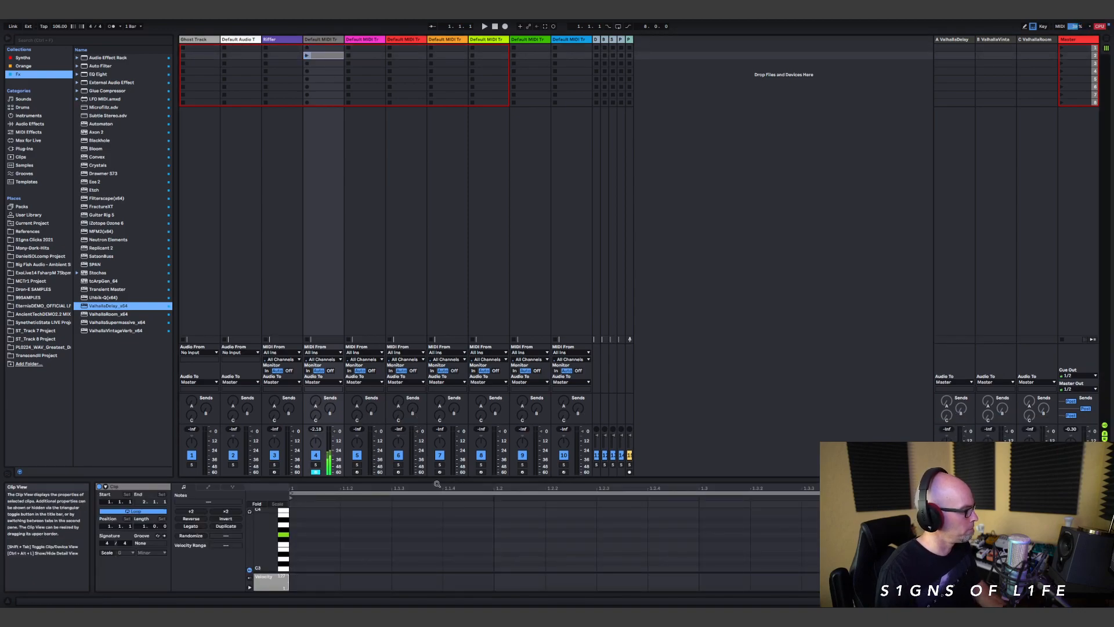
{"action": "left_click_drag", "start_coordinate": [438, 480], "coordinate": [487, 145]}
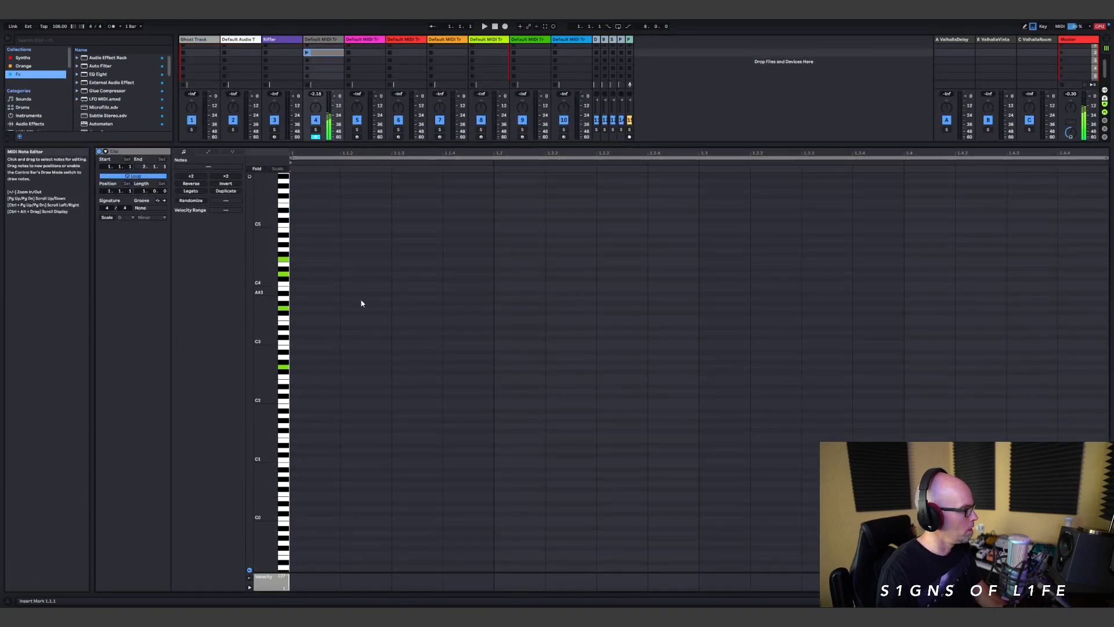
{"action": "left_click", "coordinate": [107, 217]}
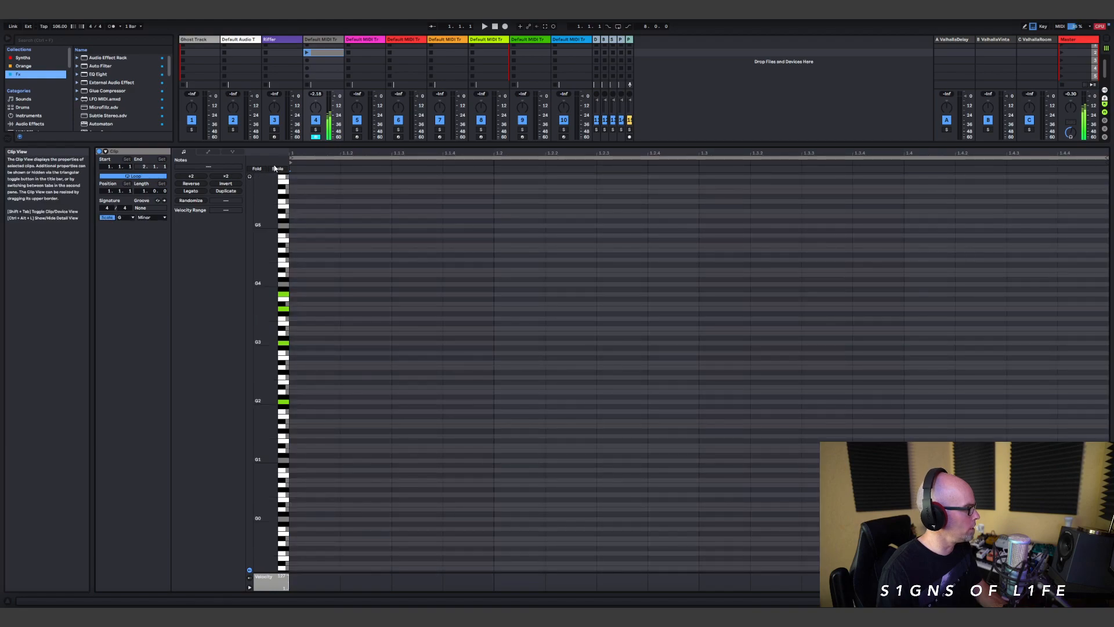
{"action": "left_click", "coordinate": [277, 169]}
Step: Color the new clip cyan and set its loop length to 32 bars
{"action": "right_click", "coordinate": [152, 152]}
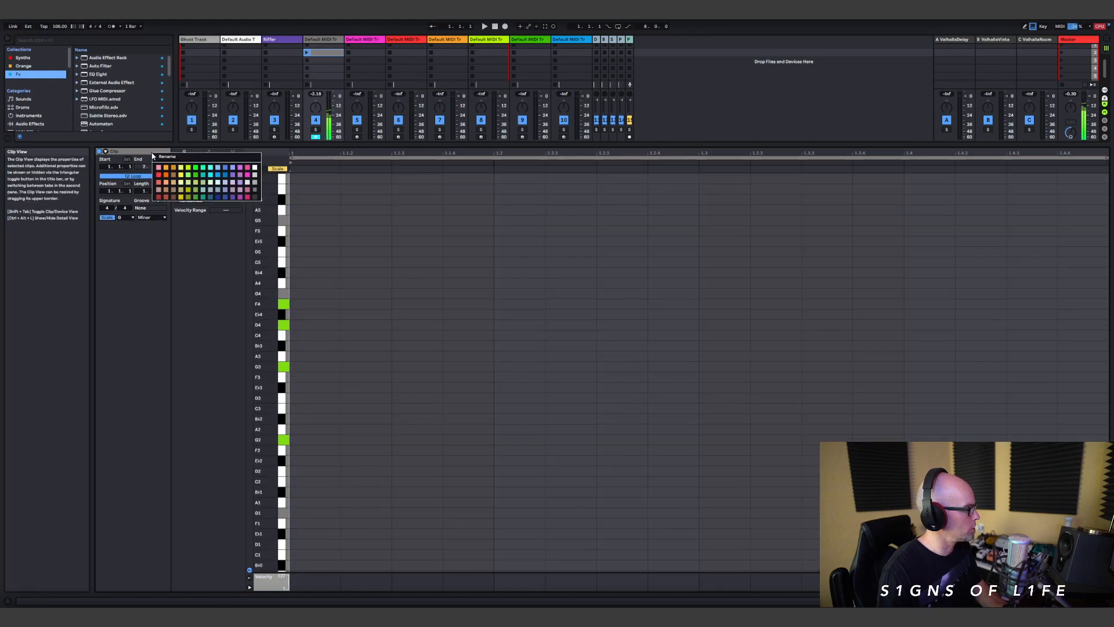
{"action": "left_click", "coordinate": [213, 180]}
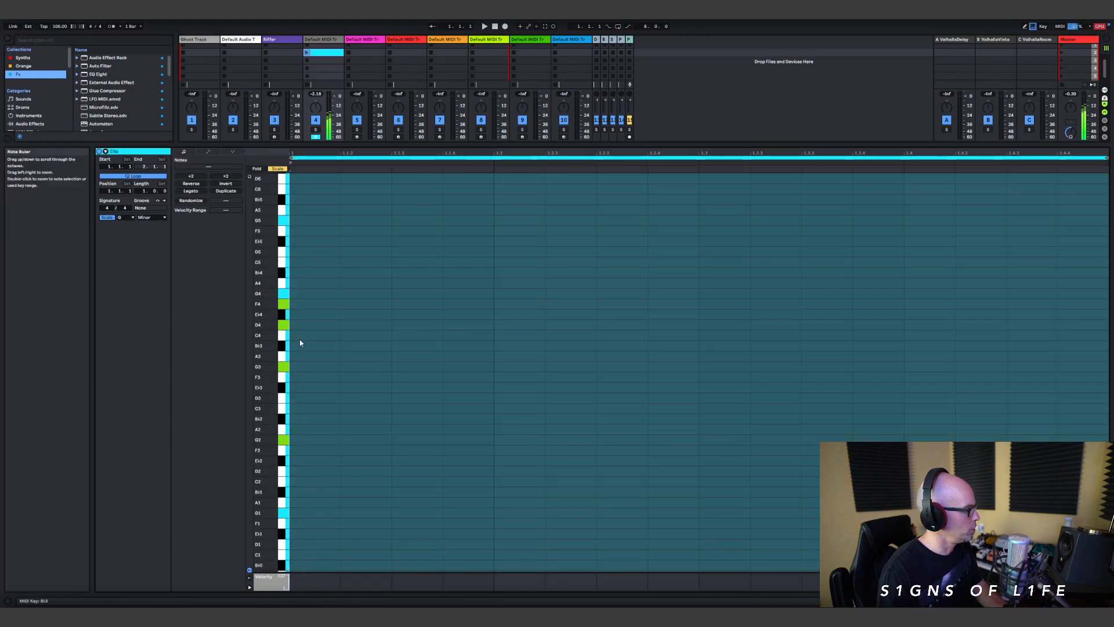
{"action": "left_click_drag", "start_coordinate": [149, 192], "coordinate": [149, 192]}
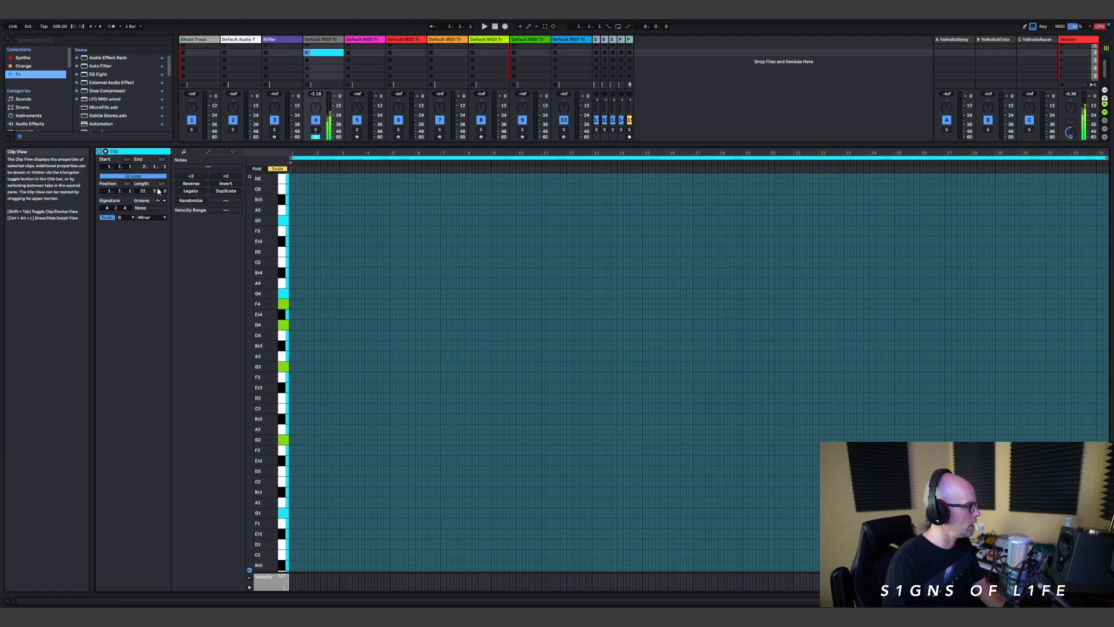
{"action": "left_click_drag", "start_coordinate": [156, 189], "coordinate": [156, 190]}
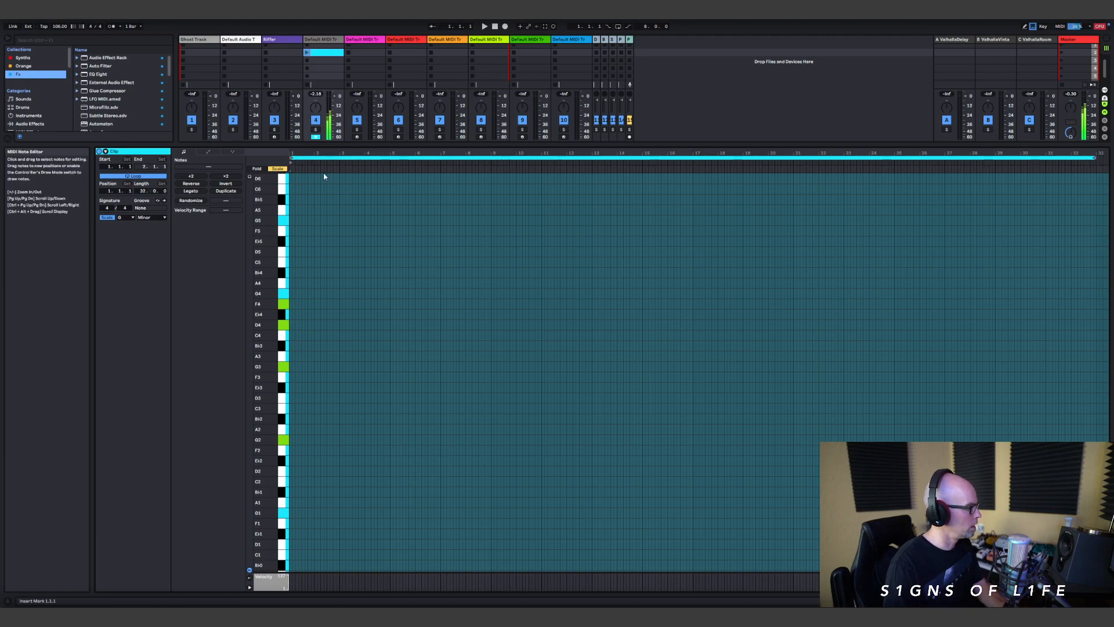
Step: Change the clip's note grid to the Narrowest adaptive setting
{"action": "right_click", "coordinate": [380, 292]}
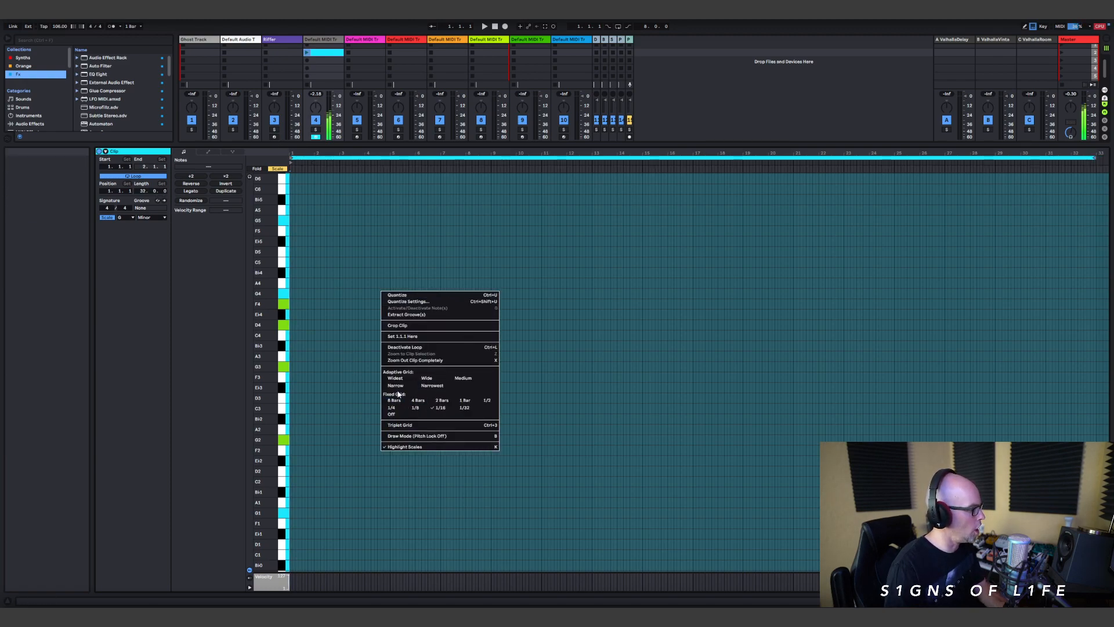
{"action": "left_click", "coordinate": [392, 415]}
{"action": "right_click", "coordinate": [405, 351]}
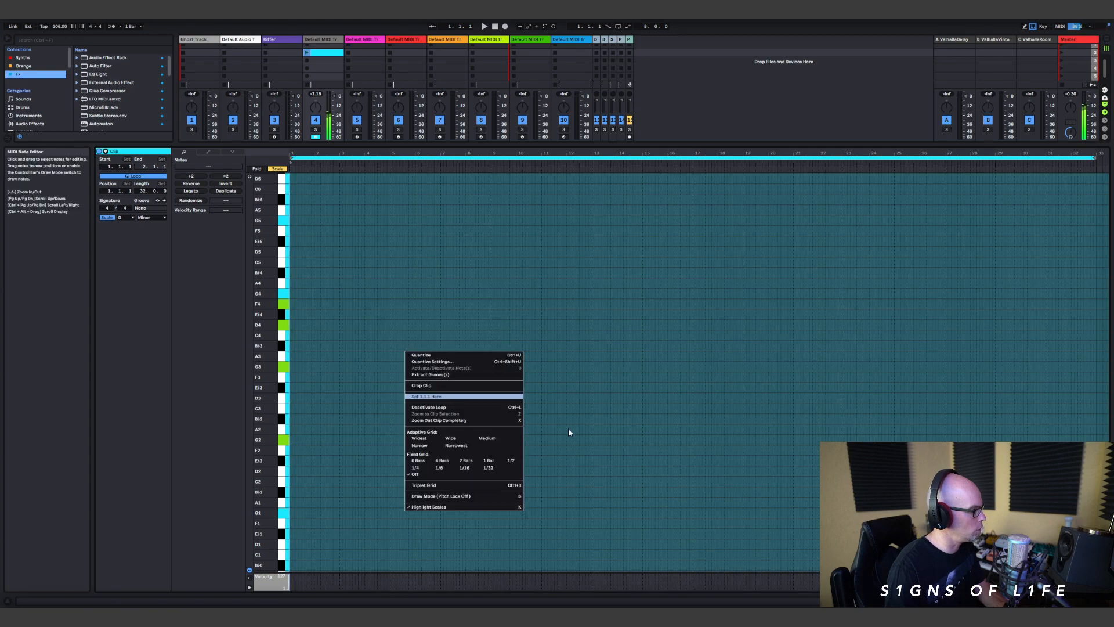
{"action": "left_click", "coordinate": [464, 445]}
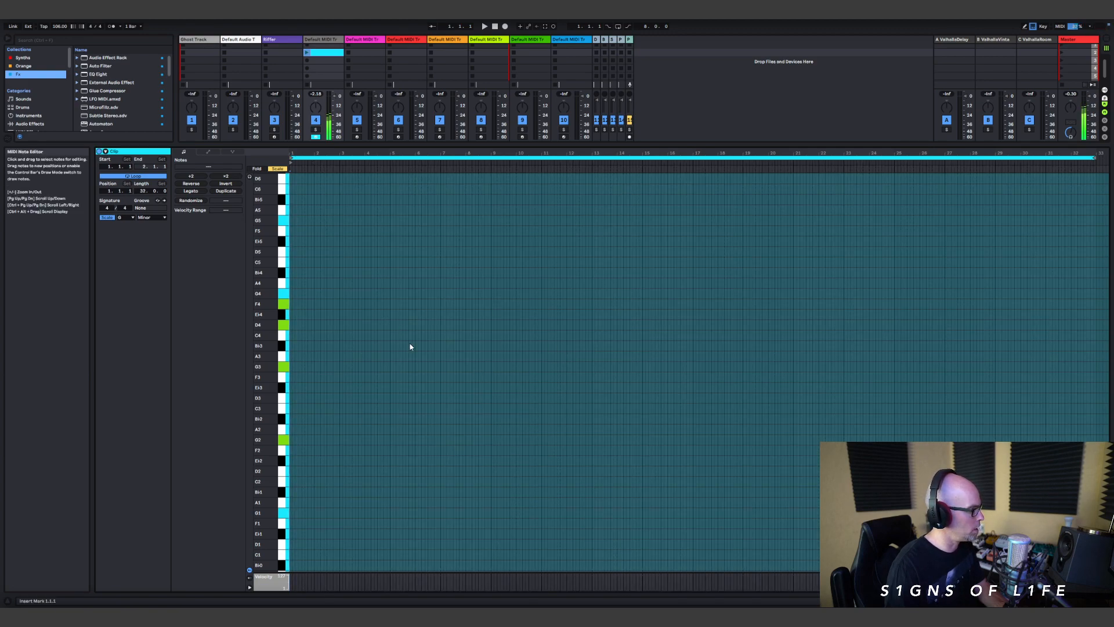
Step: Step-record two long G Minor pad chords with changing upper notes between G2 and A4 across the 32-bar clip
{"action": "key", "text": "Right"}
{"action": "key", "text": "Right"}
{"action": "key", "text": "Right"}
{"action": "key", "text": "Right"}
{"action": "key", "text": "Right"}
{"action": "key", "text": "Right"}
{"action": "key", "text": "Right"}
{"action": "key", "text": "Right"}
{"action": "key", "text": "Right"}
{"action": "key", "text": "Right"}
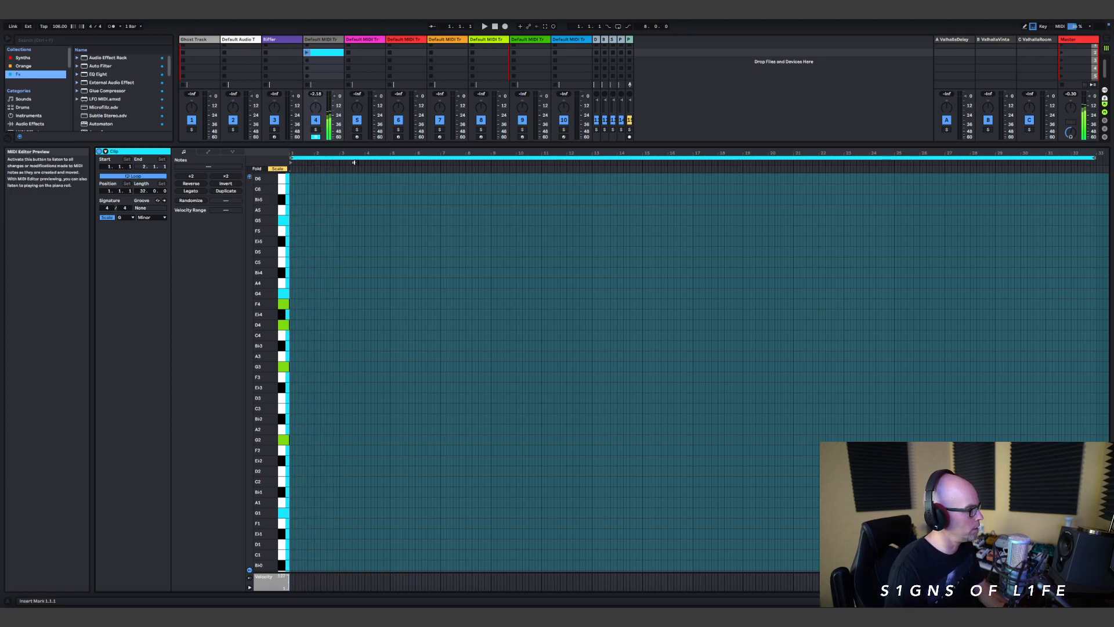
{"action": "key", "text": "Right"}
{"action": "key", "text": "Right"}
{"action": "key", "text": "Right"}
{"action": "key", "text": "Right"}
{"action": "key", "text": "Right"}
{"action": "key", "text": "Right"}
{"action": "key", "text": "Right"}
{"action": "key", "text": "Right"}
{"action": "key", "text": "Right"}
{"action": "key", "text": "Right"}
{"action": "key", "text": "Right"}
{"action": "key", "text": "Right"}
{"action": "key", "text": "Right"}
{"action": "key", "text": "Right"}
{"action": "key", "text": "Right"}
{"action": "key", "text": "Right"}
{"action": "key", "text": "Right"}
{"action": "key", "text": "Right"}
{"action": "key", "text": "Right"}
{"action": "key", "text": "Right"}
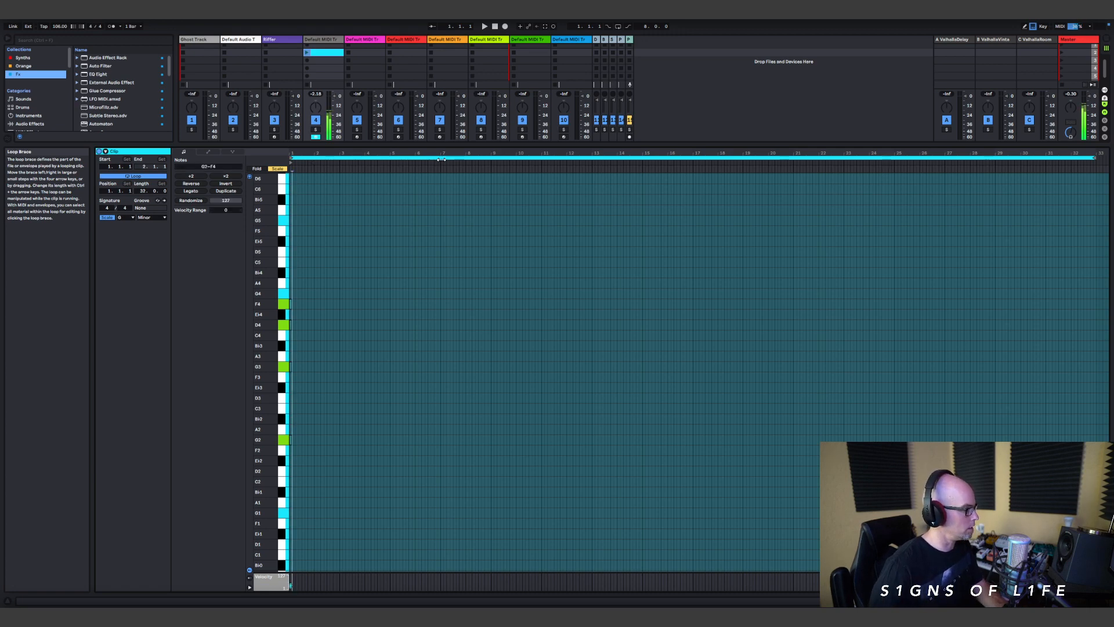
{"action": "key", "text": "Right"}
{"action": "key", "text": "Right"}
{"action": "key", "text": "Right"}
{"action": "key", "text": "Right"}
{"action": "key", "text": "Right"}
{"action": "key", "text": "Right"}
{"action": "key", "text": "Right"}
{"action": "key", "text": "Right"}
{"action": "key", "text": "Right"}
{"action": "key", "text": "Right"}
{"action": "key", "text": "Right"}
{"action": "key", "text": "Right"}
{"action": "key", "text": "Right"}
{"action": "key", "text": "Right"}
{"action": "key", "text": "Right"}
{"action": "key", "text": "Right"}
{"action": "key", "text": "Right"}
{"action": "key", "text": "Right"}
{"action": "key", "text": "Right"}
{"action": "key", "text": "Right"}
{"action": "key", "text": "Right"}
{"action": "key", "text": "Right"}
{"action": "key", "text": "Right"}
{"action": "key", "text": "Right"}
{"action": "key", "text": "Right"}
{"action": "key", "text": "Right"}
{"action": "key", "text": "Right"}
{"action": "key", "text": "Right"}
{"action": "key", "text": "Right"}
{"action": "key", "text": "Right"}
{"action": "key", "text": "Right"}
{"action": "key", "text": "Right"}
{"action": "key", "text": "Right"}
{"action": "key", "text": "Right"}
{"action": "key", "text": "Right"}
{"action": "key", "text": "Right"}
{"action": "key", "text": "Right"}
{"action": "key", "text": "Right"}
{"action": "key", "text": "Right"}
{"action": "key", "text": "Right"}
{"action": "key", "text": "Right"}
{"action": "key", "text": "Right"}
{"action": "key", "text": "Right"}
{"action": "key", "text": "Right"}
{"action": "key", "text": "Right"}
{"action": "key", "text": "Right"}
{"action": "key", "text": "Right"}
{"action": "key", "text": "Right"}
{"action": "key", "text": "Right"}
{"action": "key", "text": "Right"}
{"action": "key", "text": "Right"}
{"action": "key", "text": "Right"}
{"action": "key", "text": "Right"}
{"action": "key", "text": "Right"}
{"action": "key", "text": "Right"}
{"action": "key", "text": "Right"}
{"action": "key", "text": "Right"}
{"action": "key", "text": "Right"}
{"action": "key", "text": "Right"}
{"action": "key", "text": "Right"}
{"action": "key", "text": "Right"}
{"action": "key", "text": "Right"}
{"action": "key", "text": "Right"}
{"action": "key", "text": "Right"}
{"action": "key", "text": "Right"}
{"action": "key", "text": "Right"}
{"action": "key", "text": "Right"}
{"action": "key", "text": "Right"}
{"action": "key", "text": "Right"}
{"action": "key", "text": "Right"}
{"action": "key", "text": "Right"}
{"action": "key", "text": "Right"}
{"action": "key", "text": "Right"}
{"action": "key", "text": "Right"}
{"action": "key", "text": "Right"}
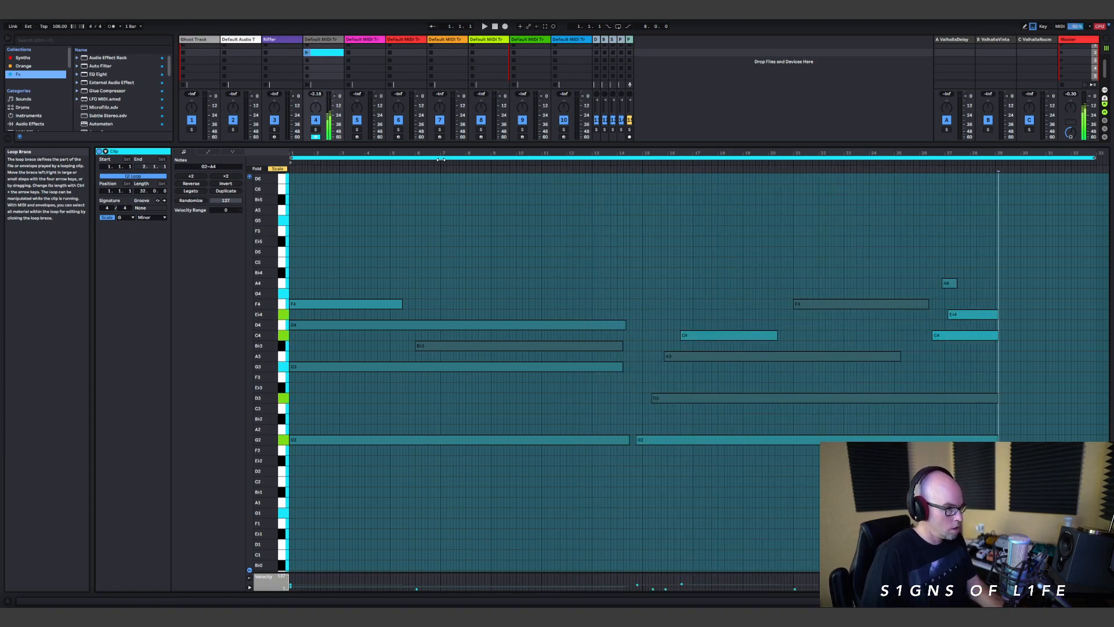
{"action": "key", "text": "Right"}
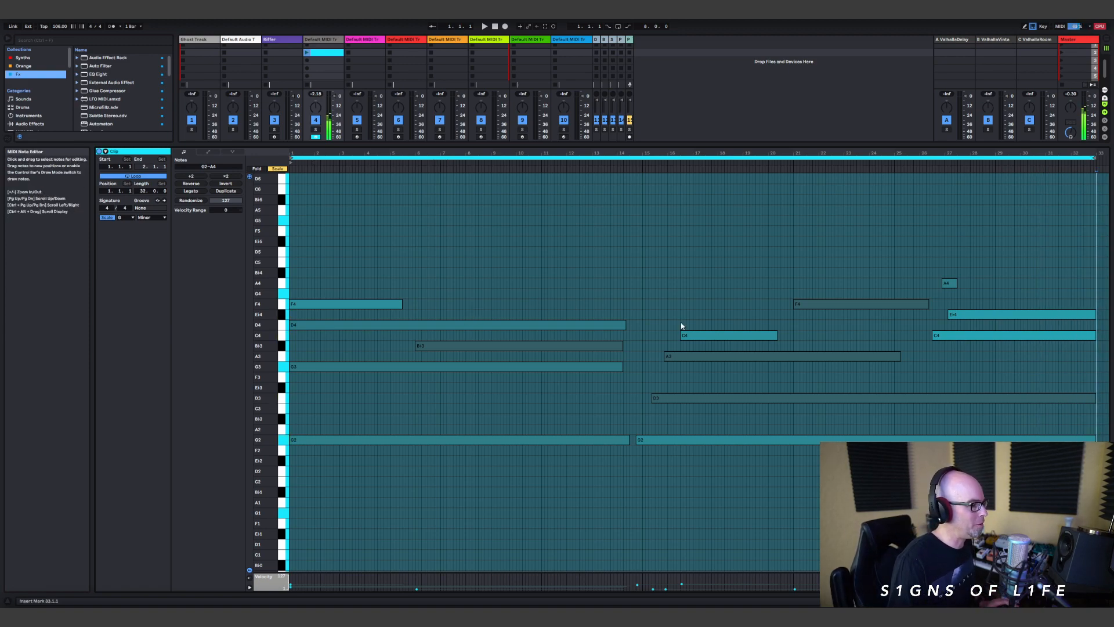
Step: Shorten the long D4 note to end at about bar 11.4 and raise the B♭3 note's velocity
{"action": "left_click_drag", "start_coordinate": [625, 324], "coordinate": [563, 324]}
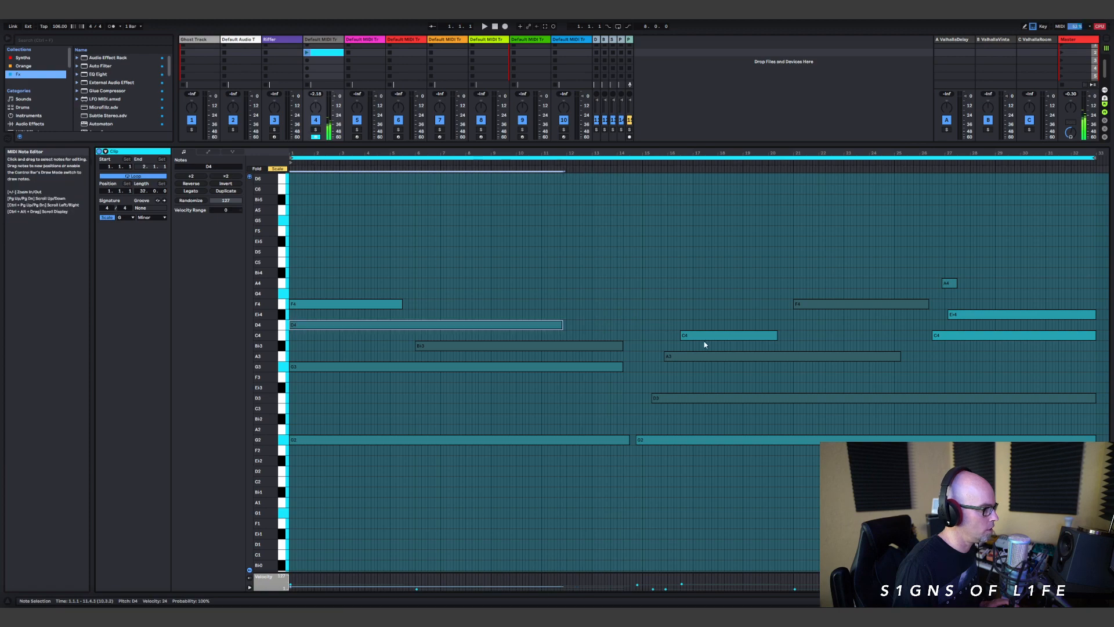
{"action": "left_click", "coordinate": [615, 346]}
{"action": "left_click_drag", "start_coordinate": [469, 586], "coordinate": [470, 592]}
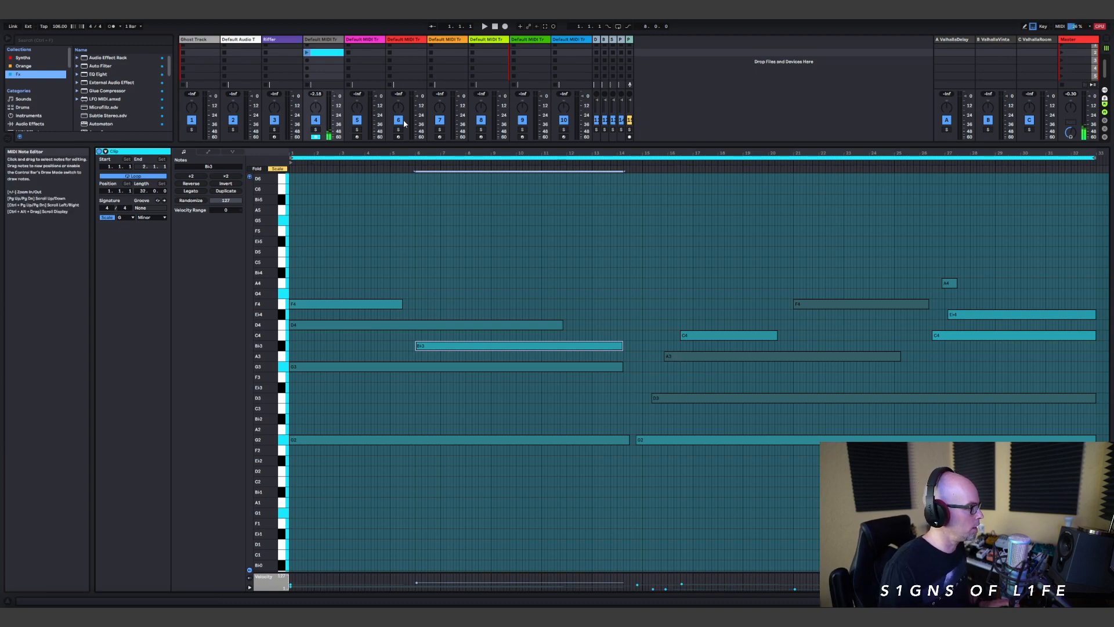
Step: Launch the clip and shorten its D4 note to about bar 9.3 and its B♭3 note to about bar 13
{"action": "left_click", "coordinate": [307, 53]}
{"action": "left_click", "coordinate": [307, 53]}
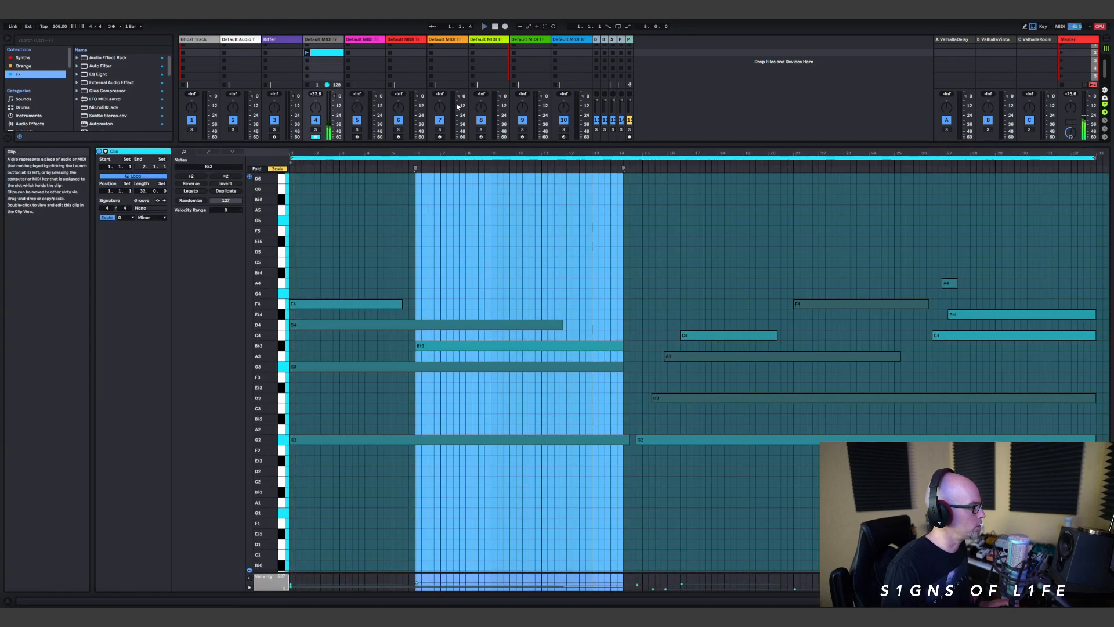
{"action": "left_click_drag", "start_coordinate": [562, 324], "coordinate": [509, 325]}
{"action": "left_click_drag", "start_coordinate": [623, 346], "coordinate": [596, 348]}
Step: Start the A3 note at bar 15, trim A3 to about bar 22 and D3 to bar 26, and delete the short A4 note
{"action": "left_click_drag", "start_coordinate": [665, 356], "coordinate": [642, 356]}
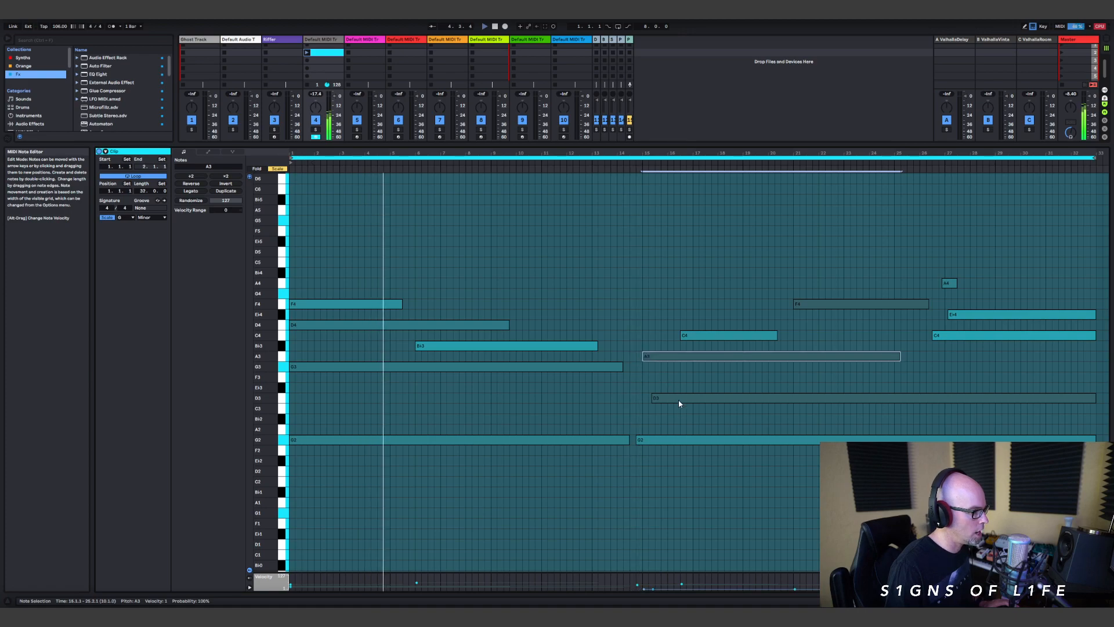
{"action": "left_click_drag", "start_coordinate": [899, 355], "coordinate": [824, 356]}
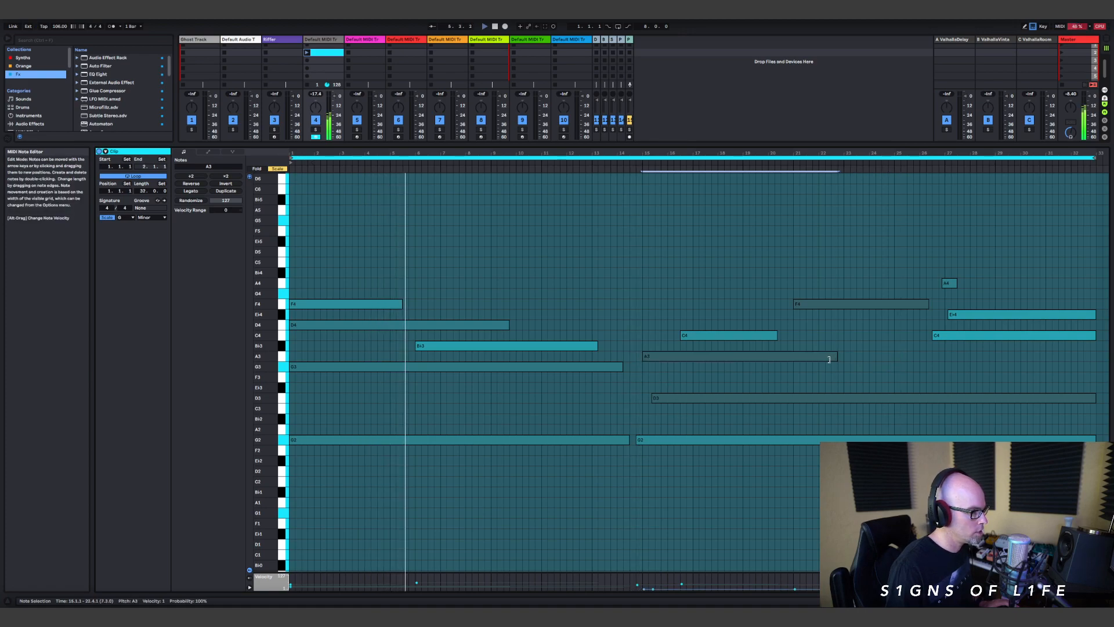
{"action": "left_click_drag", "start_coordinate": [1094, 398], "coordinate": [920, 398]}
{"action": "left_click", "coordinate": [944, 284]}
{"action": "key", "text": "Delete"}
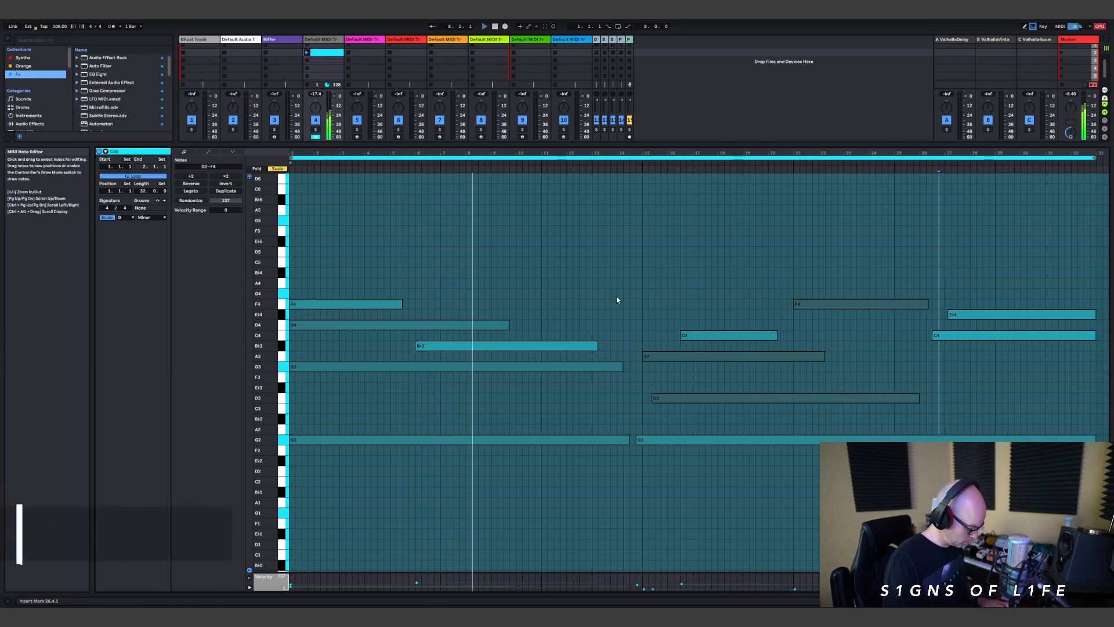
Step: Turn the note grid off and draw a G4 note from about bar 11.3 to bar 17
{"action": "key", "text": "b"}
{"action": "left_click", "coordinate": [551, 294]}
{"action": "mouse_move", "coordinate": [551, 292]}
{"action": "left_mouse_down"}
{"action": "mouse_move", "coordinate": [702, 292]}
{"action": "mouse_move", "coordinate": [550, 291]}
{"action": "left_mouse_up"}
{"action": "right_click", "coordinate": [551, 290]}
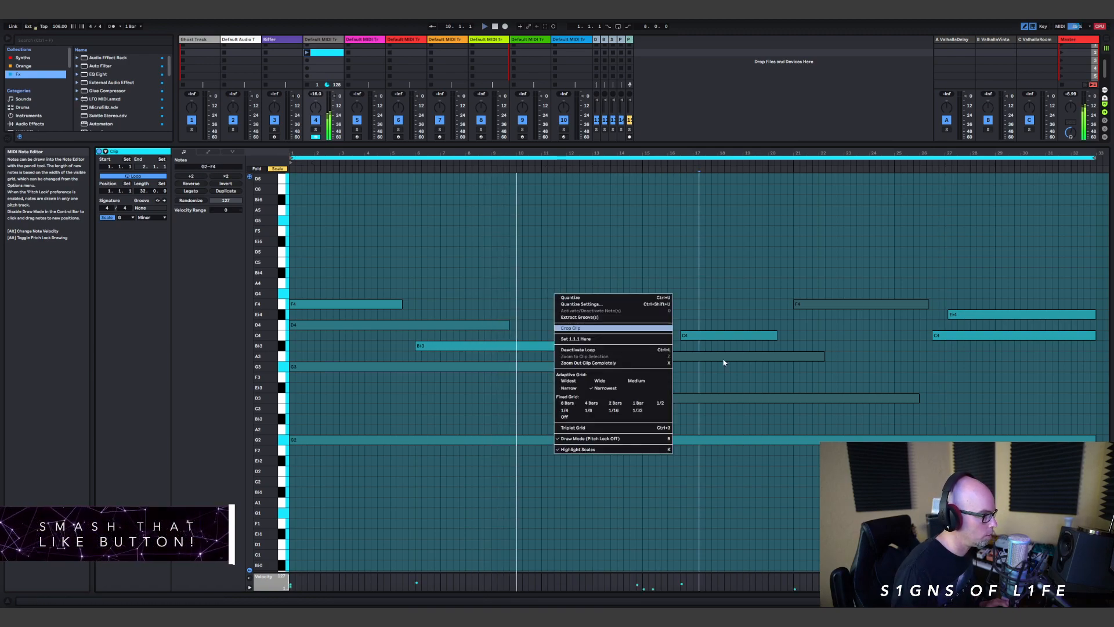
{"action": "left_click", "coordinate": [566, 412]}
{"action": "mouse_move", "coordinate": [555, 293]}
{"action": "left_mouse_down"}
{"action": "mouse_move", "coordinate": [645, 288]}
{"action": "mouse_move", "coordinate": [692, 303]}
{"action": "mouse_move", "coordinate": [698, 273]}
{"action": "mouse_move", "coordinate": [699, 306]}
{"action": "left_mouse_up"}
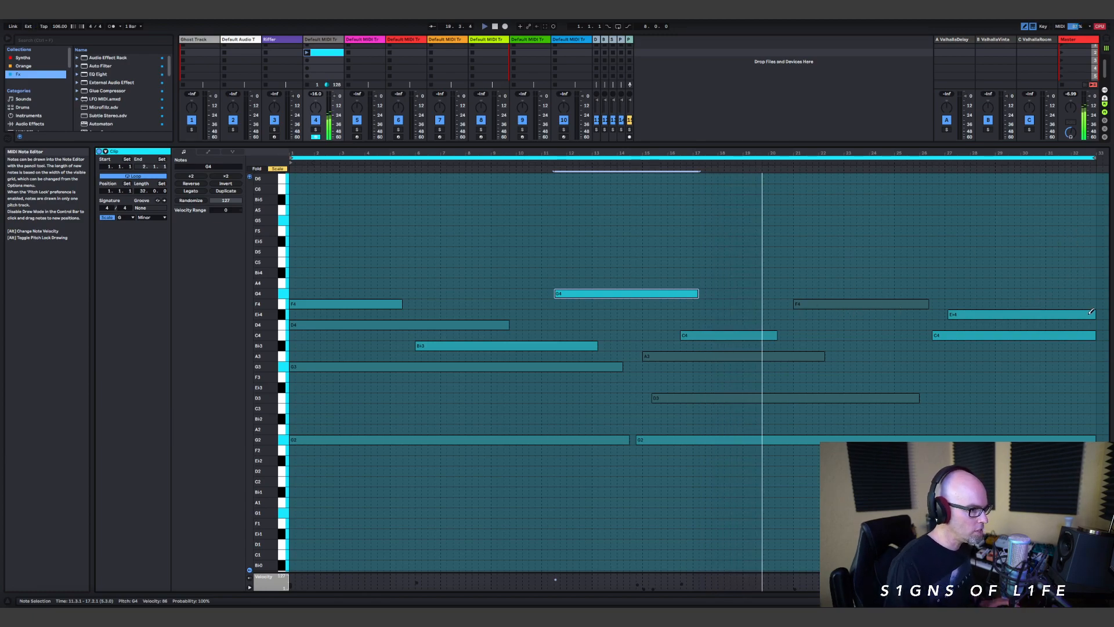
Step: Trim the ends of the final E♭4, C4 and G2 notes to just before the clip's end
{"action": "left_click_drag", "start_coordinate": [1094, 315], "coordinate": [1089, 335]}
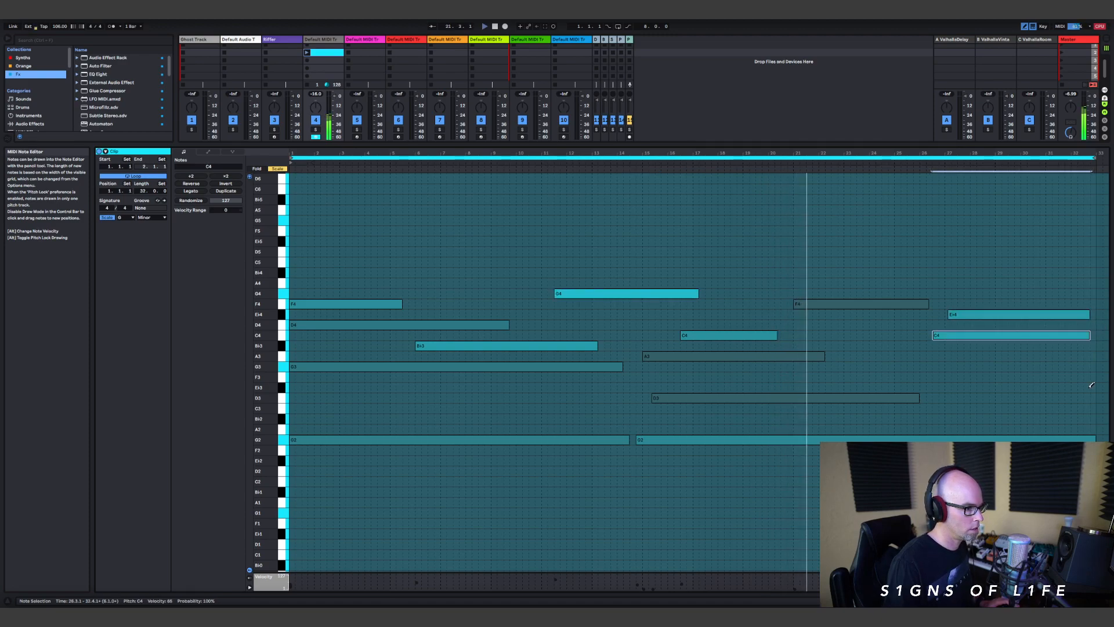
{"action": "left_click_drag", "start_coordinate": [1094, 439], "coordinate": [1091, 439]}
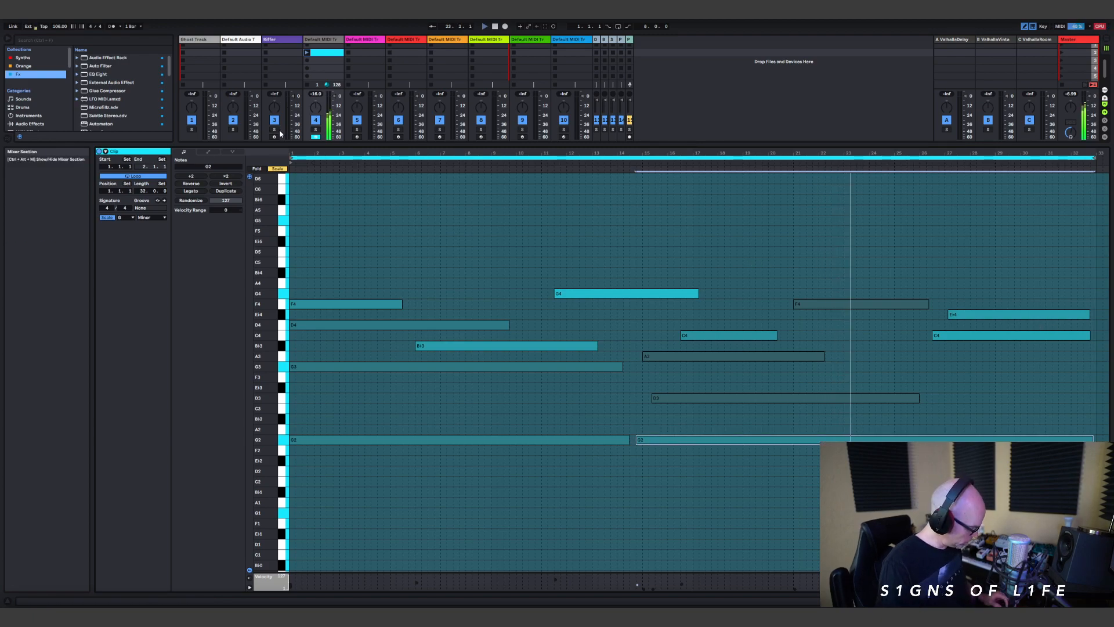
Step: Open Vital on the pad track, adjust the FILTER macro to about 0.735, and set Random 3's frequency to 1/1
{"action": "key", "text": "shift+Tab"}
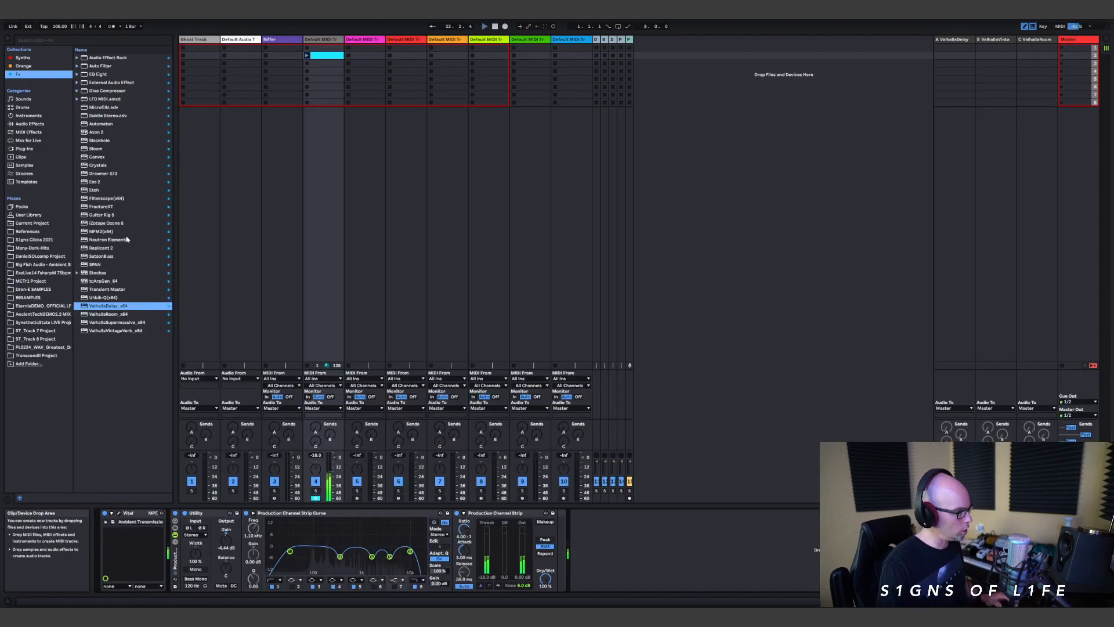
{"action": "left_click", "coordinate": [127, 507]}
{"action": "left_click_drag", "start_coordinate": [215, 198], "coordinate": [218, 187]}
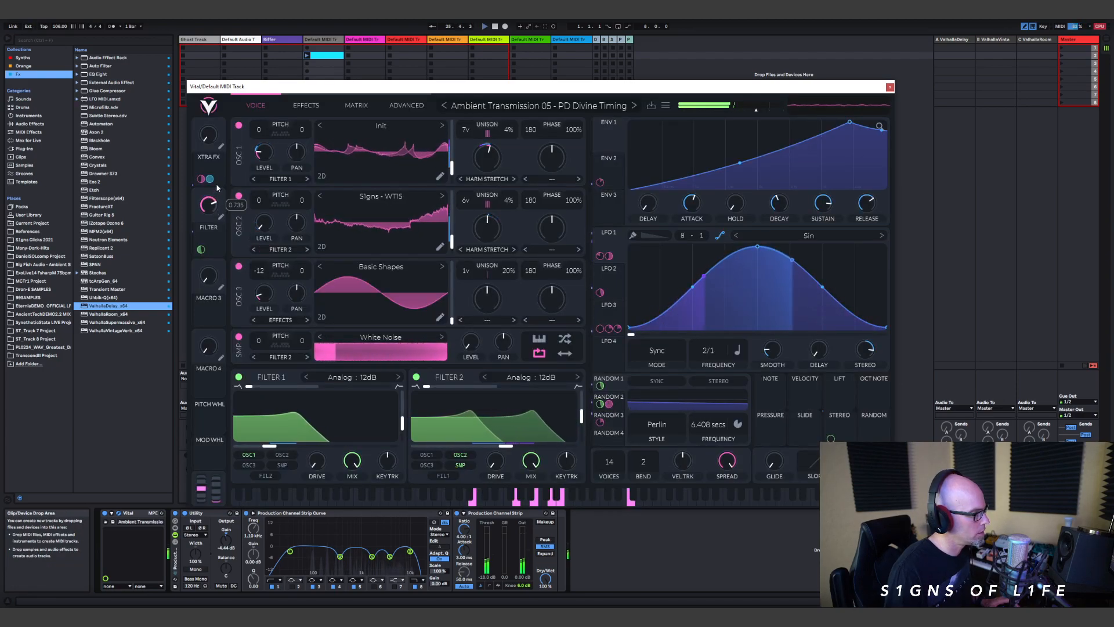
{"action": "left_click", "coordinate": [608, 416]}
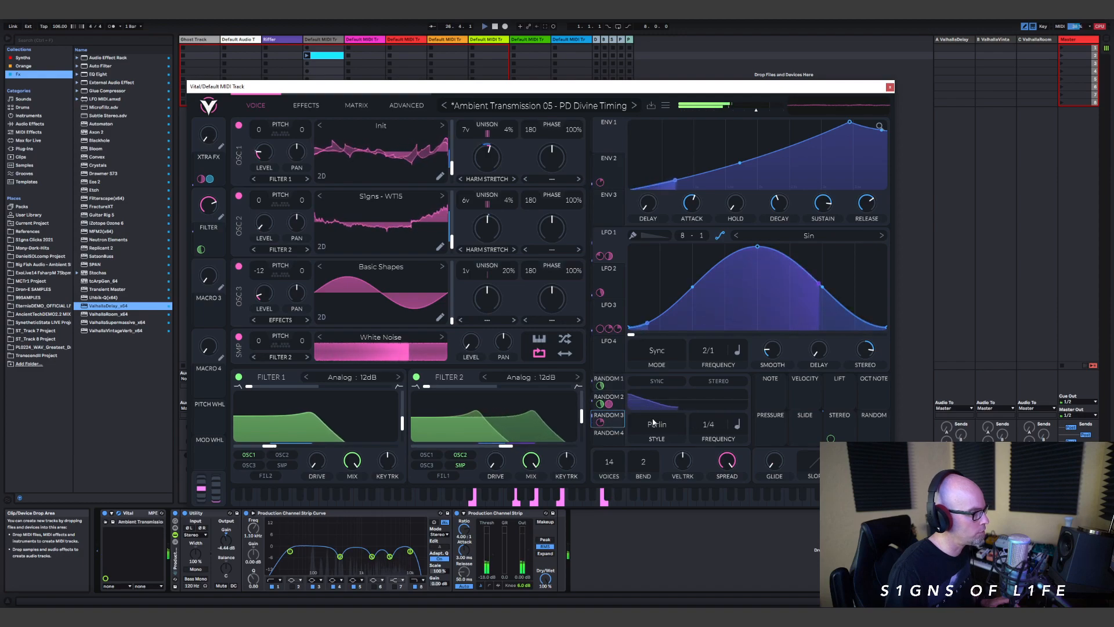
{"action": "left_click_drag", "start_coordinate": [709, 425], "coordinate": [711, 492]}
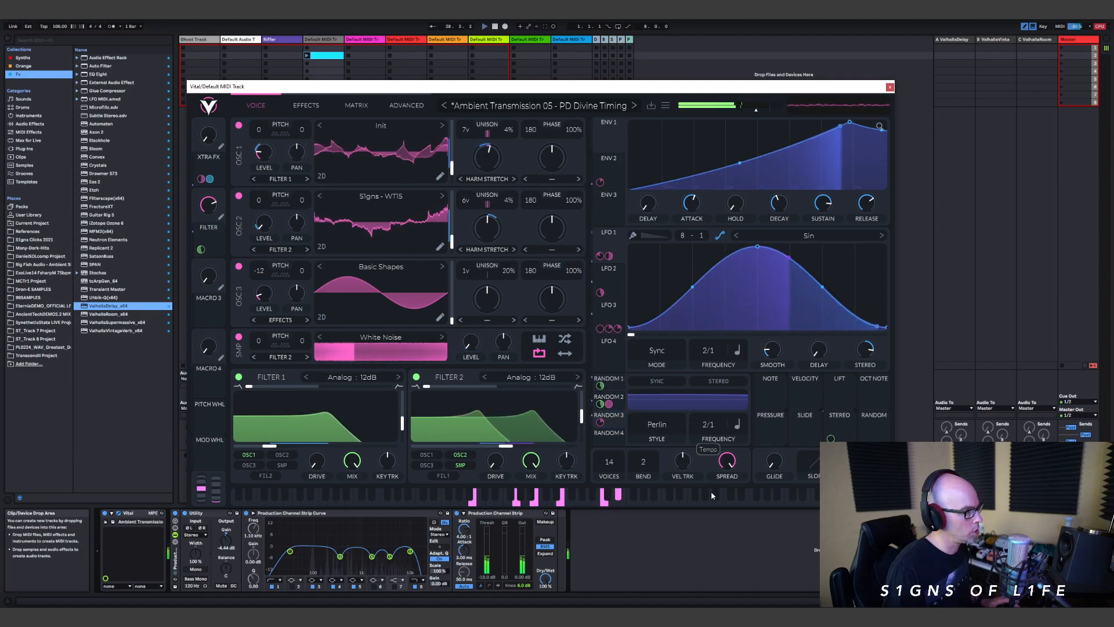
{"action": "left_click_drag", "start_coordinate": [711, 490], "coordinate": [729, 411]}
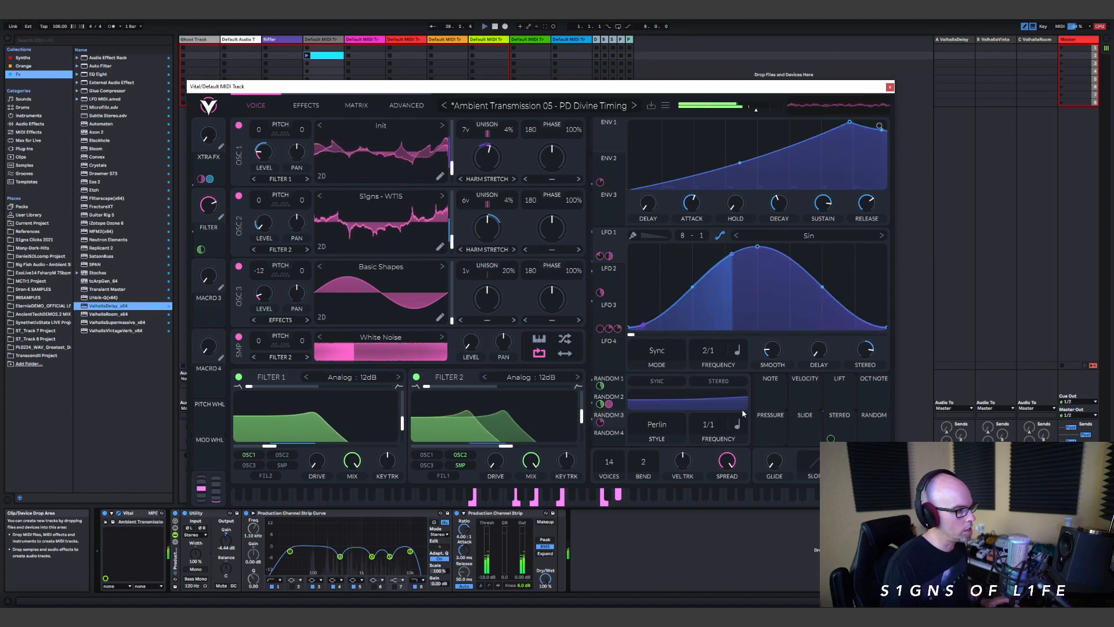
Step: Close Vital and route the pad track's audio output to the Pad Bus
{"action": "left_click", "coordinate": [890, 87]}
{"action": "left_click", "coordinate": [323, 408]}
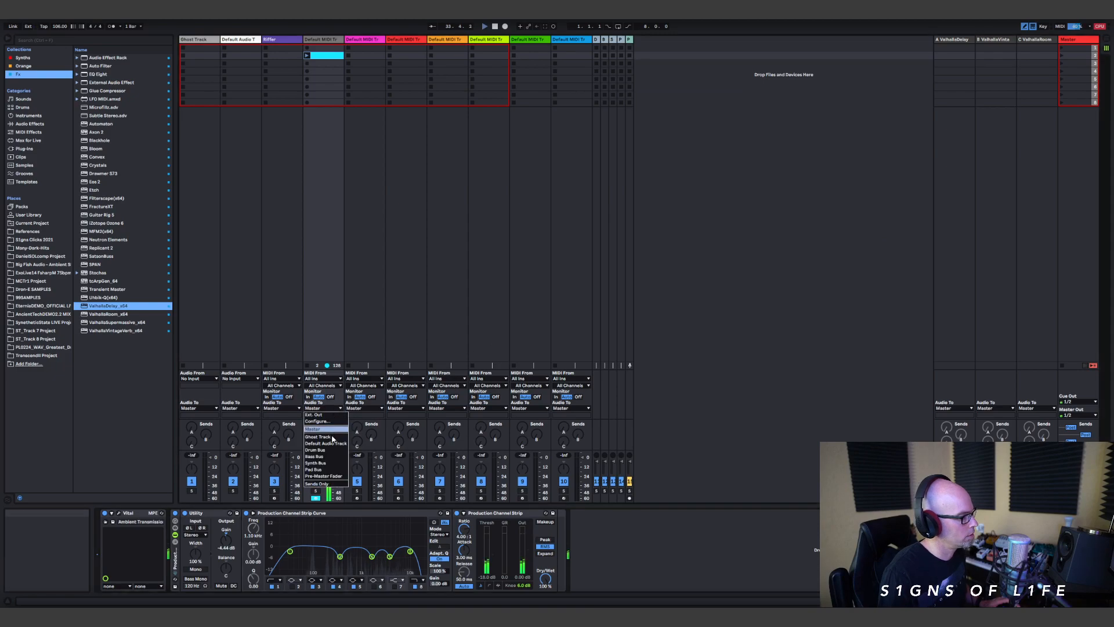
{"action": "left_click", "coordinate": [332, 460]}
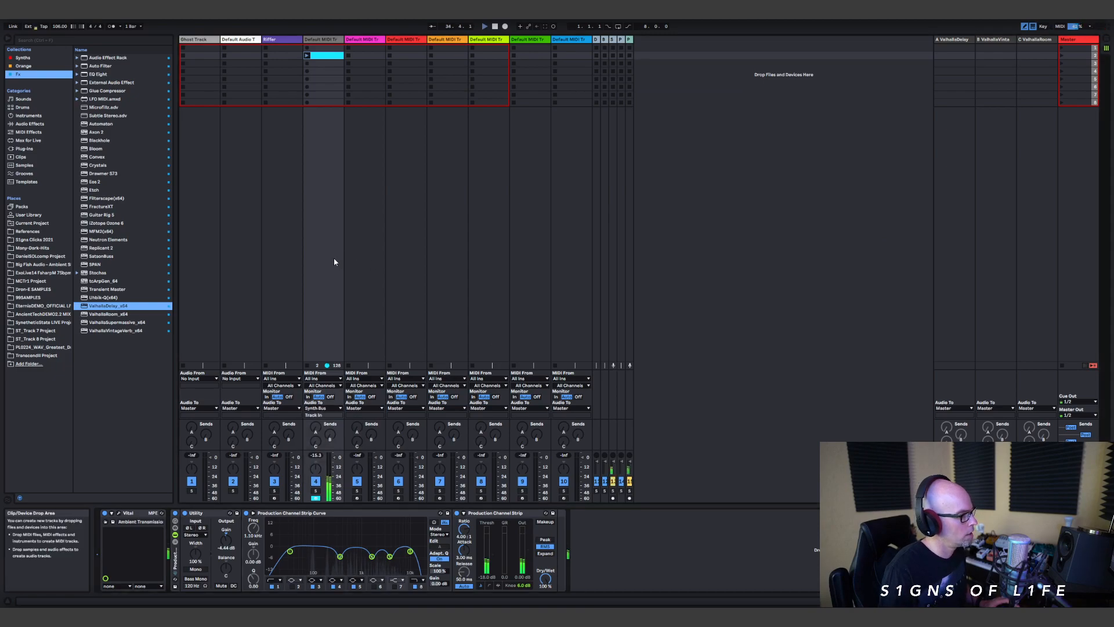
{"action": "left_click", "coordinate": [322, 408]}
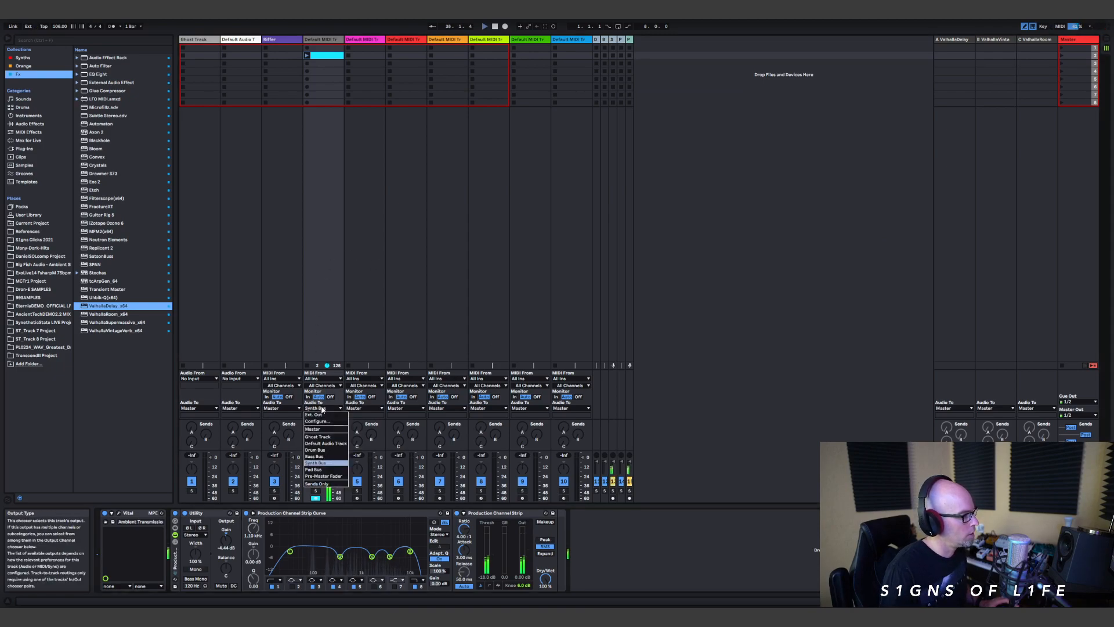
{"action": "left_click", "coordinate": [329, 469]}
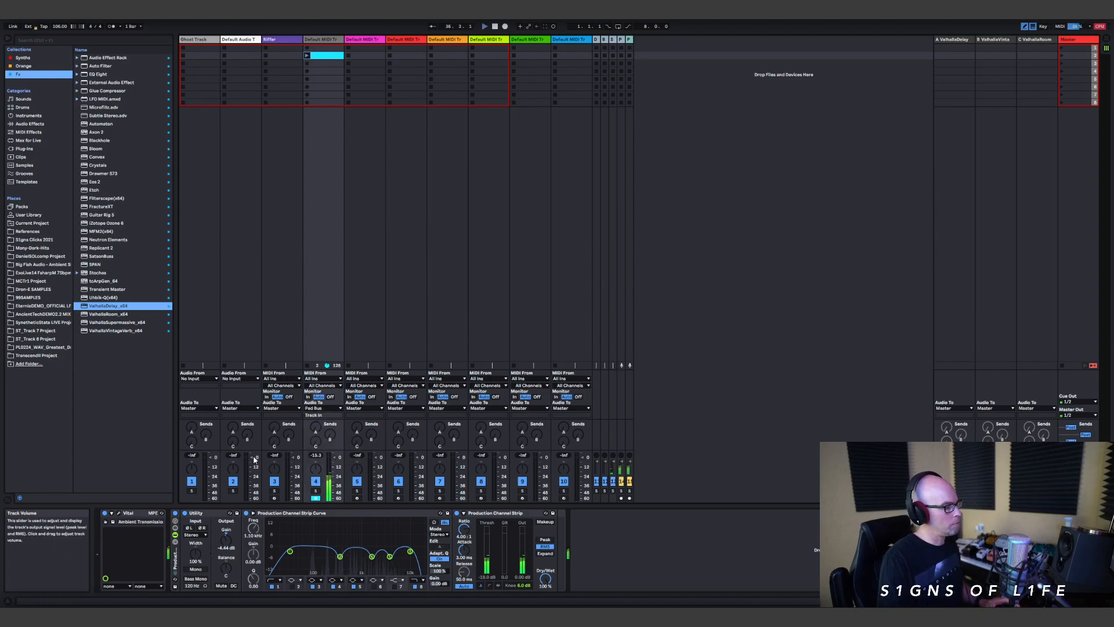
Step: Switch to iCloud Notes to review the track walkthrough outline, and return to Ableton Live
{"action": "key", "text": "alt+Tab"}
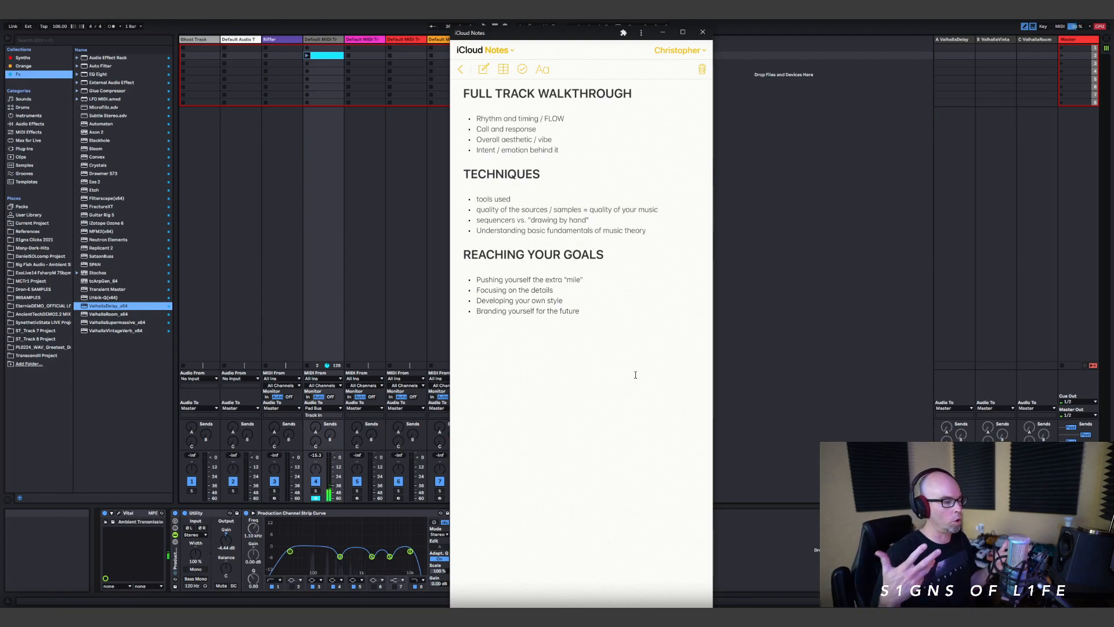
{"action": "left_click", "coordinate": [342, 35]}
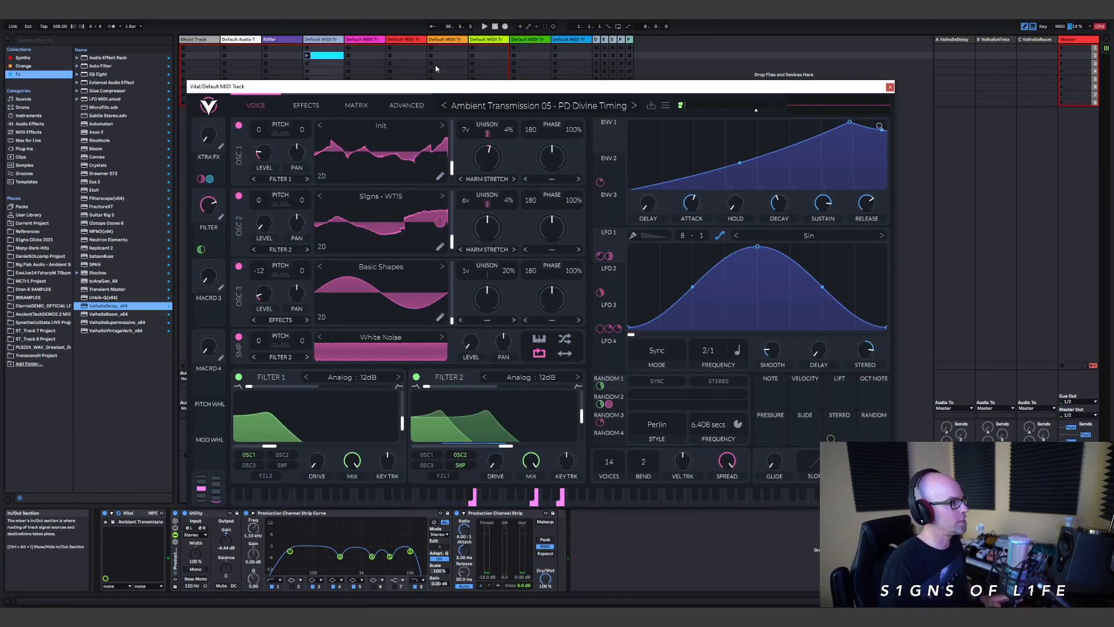
Step: Launch the pad clip and bypass the reverb, phaser, delay and chorus effects in Vital to hear the dry sound
{"action": "left_click", "coordinate": [311, 104]}
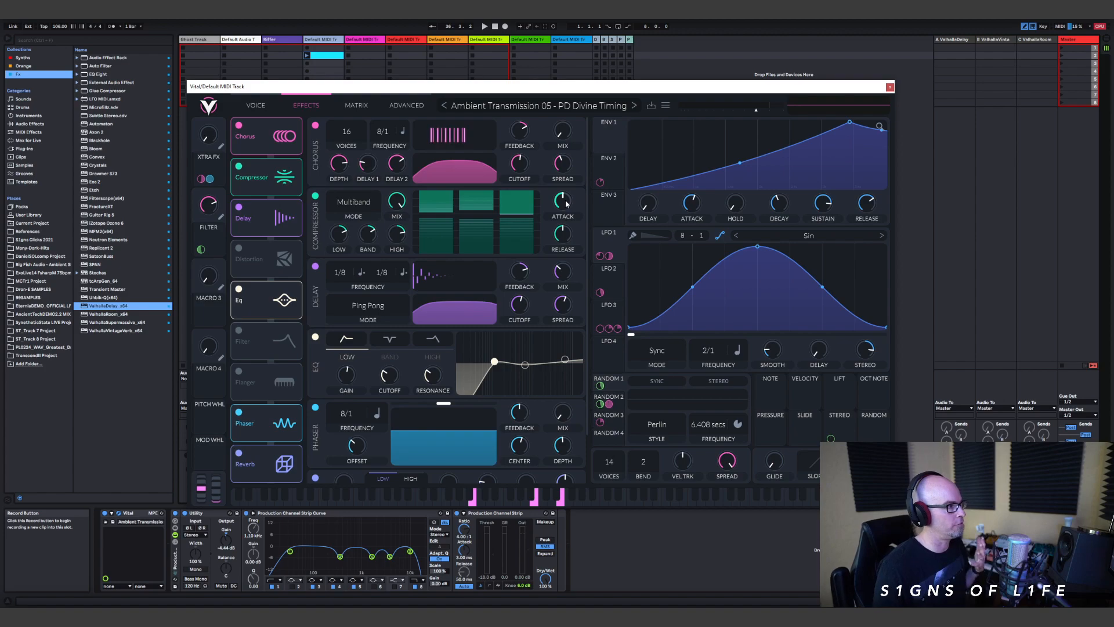
{"action": "key", "text": "space"}
{"action": "left_click_drag", "start_coordinate": [391, 87], "coordinate": [572, 93]}
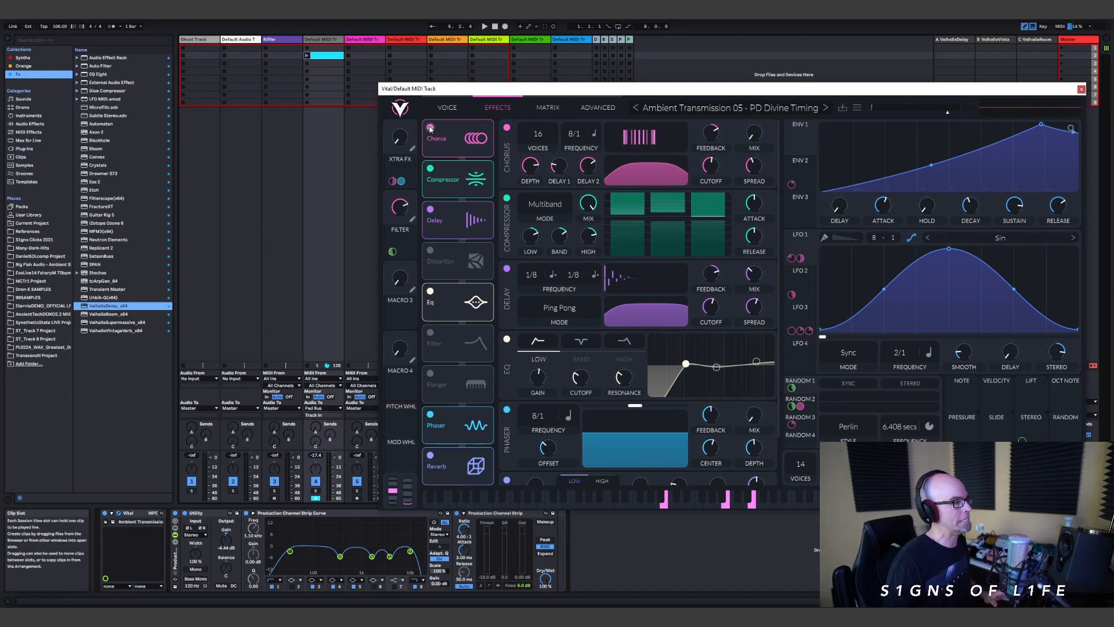
{"action": "left_click", "coordinate": [307, 57]}
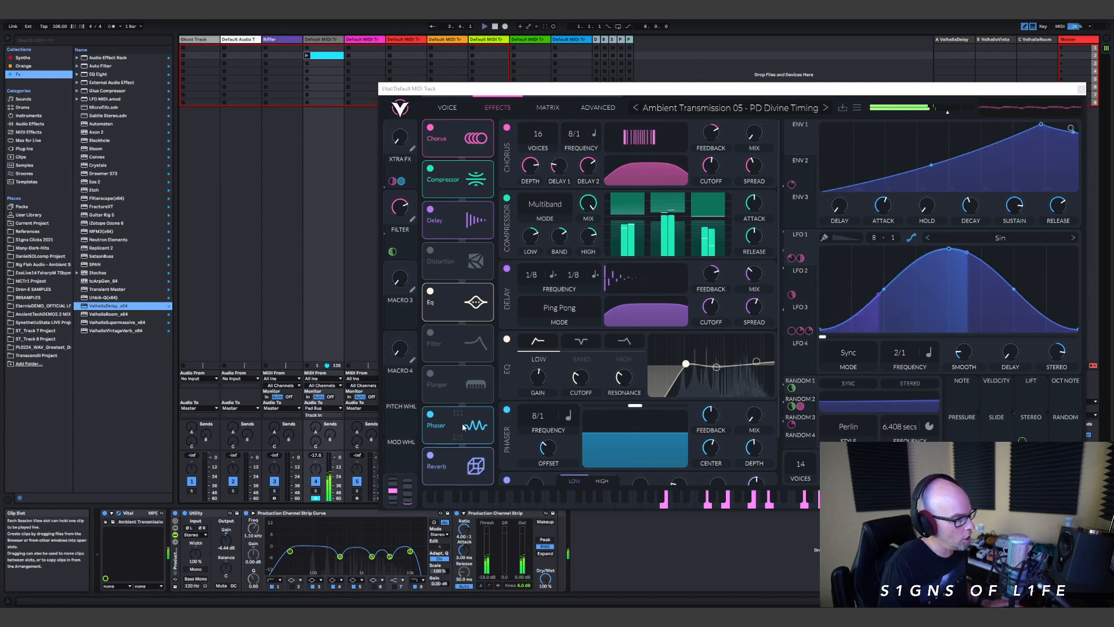
{"action": "left_click", "coordinate": [431, 456]}
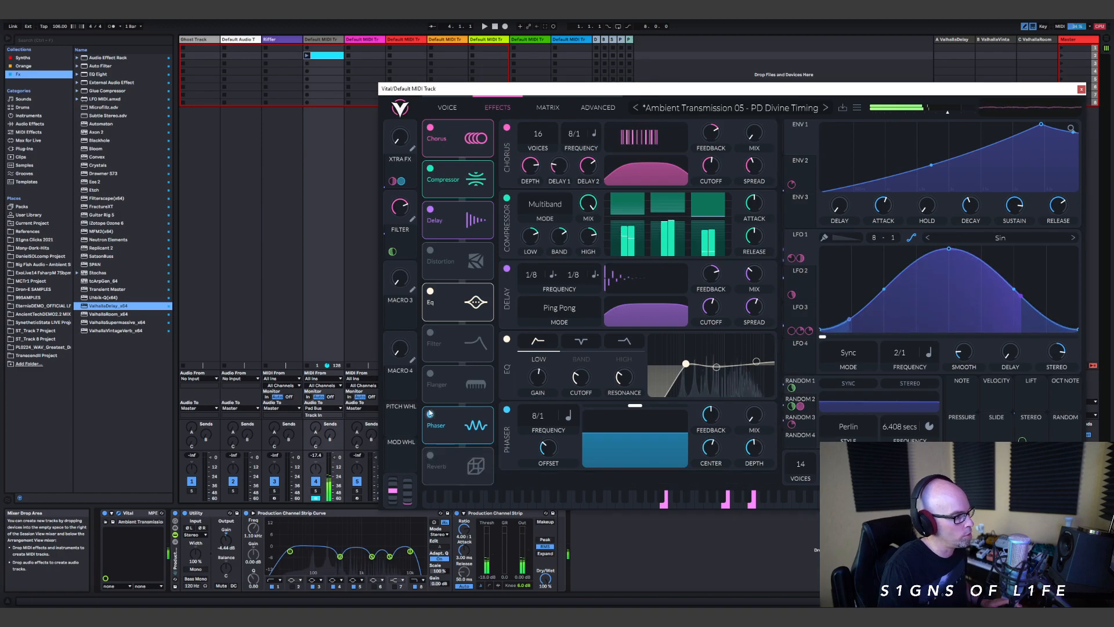
{"action": "left_click", "coordinate": [430, 209]}
{"action": "left_click", "coordinate": [432, 129]}
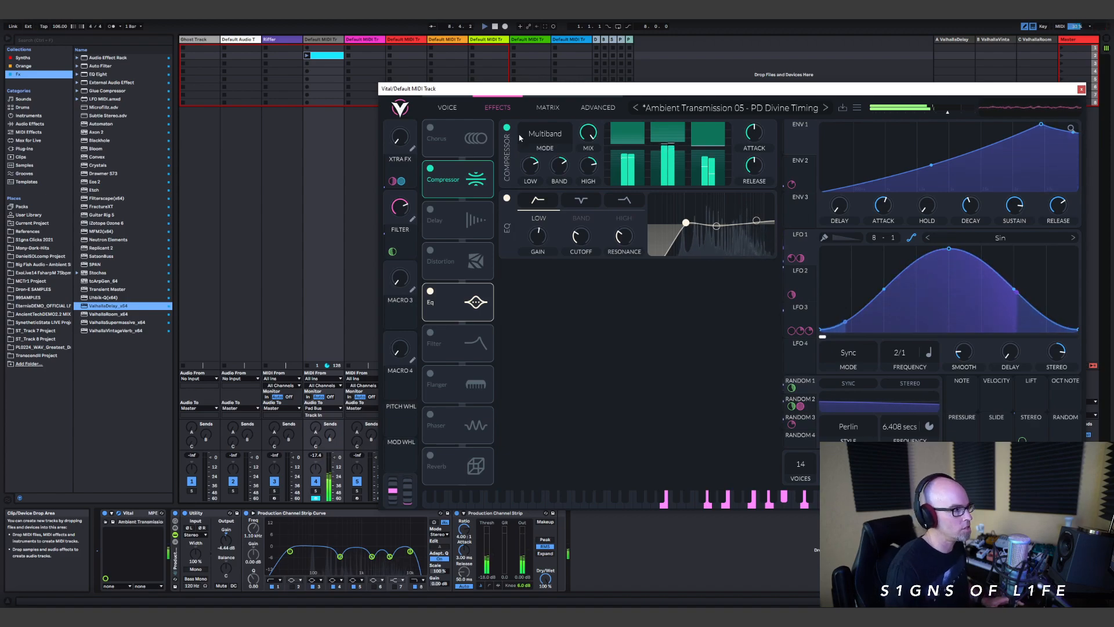
Step: Inspect LFO 4 in Vital and set Random 3's frequency to 2/1
{"action": "left_click", "coordinate": [447, 107]}
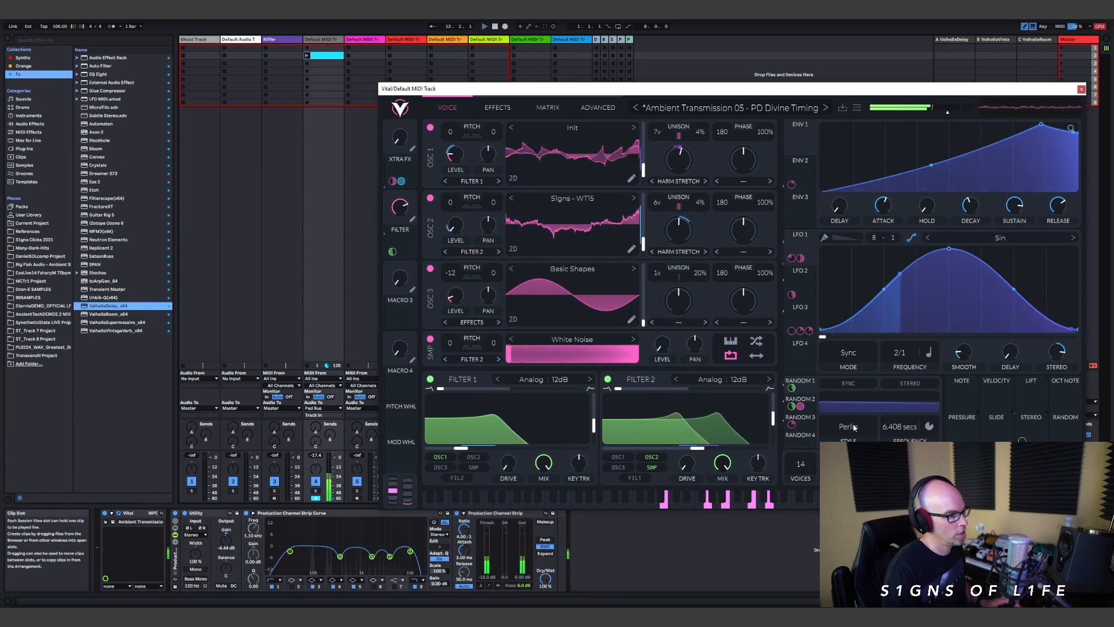
{"action": "left_click", "coordinate": [799, 359]}
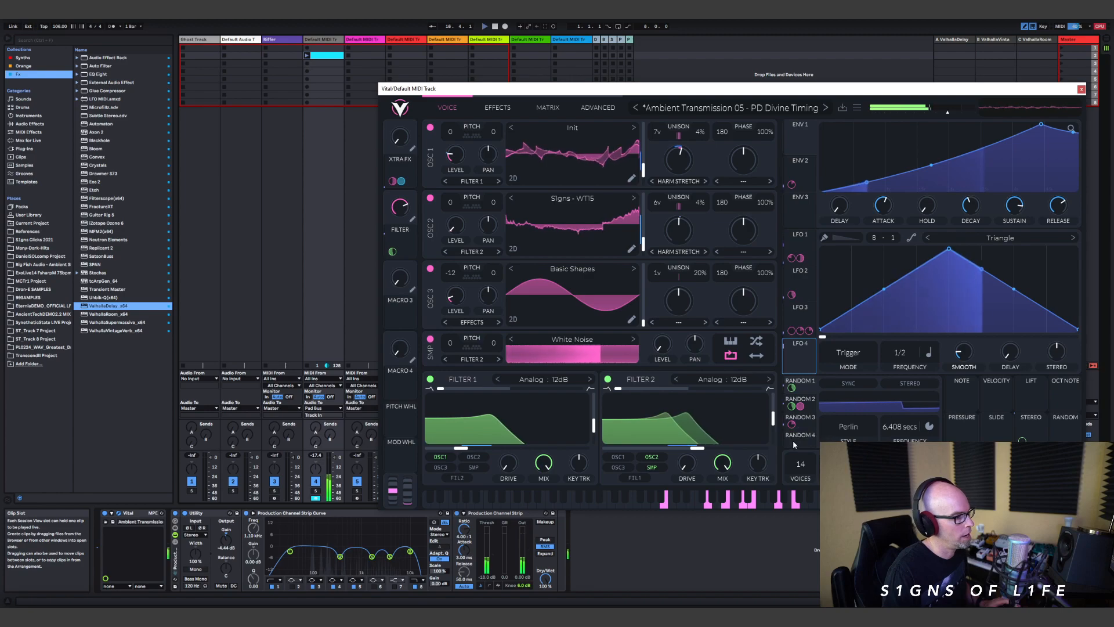
{"action": "left_click", "coordinate": [800, 418]}
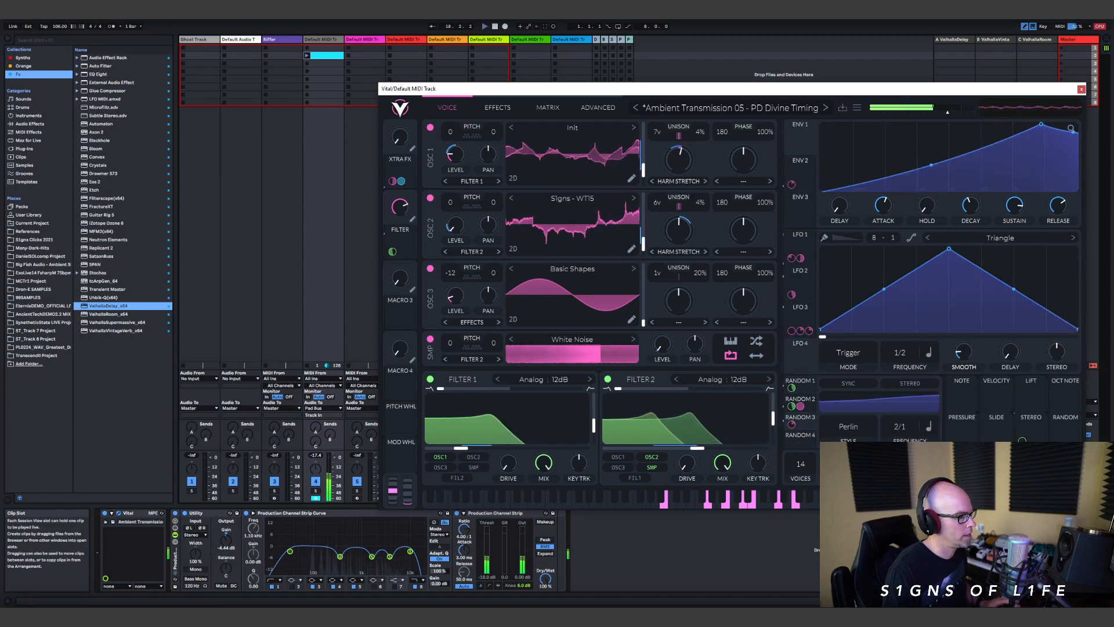
{"action": "left_click_drag", "start_coordinate": [899, 426], "coordinate": [899, 436]}
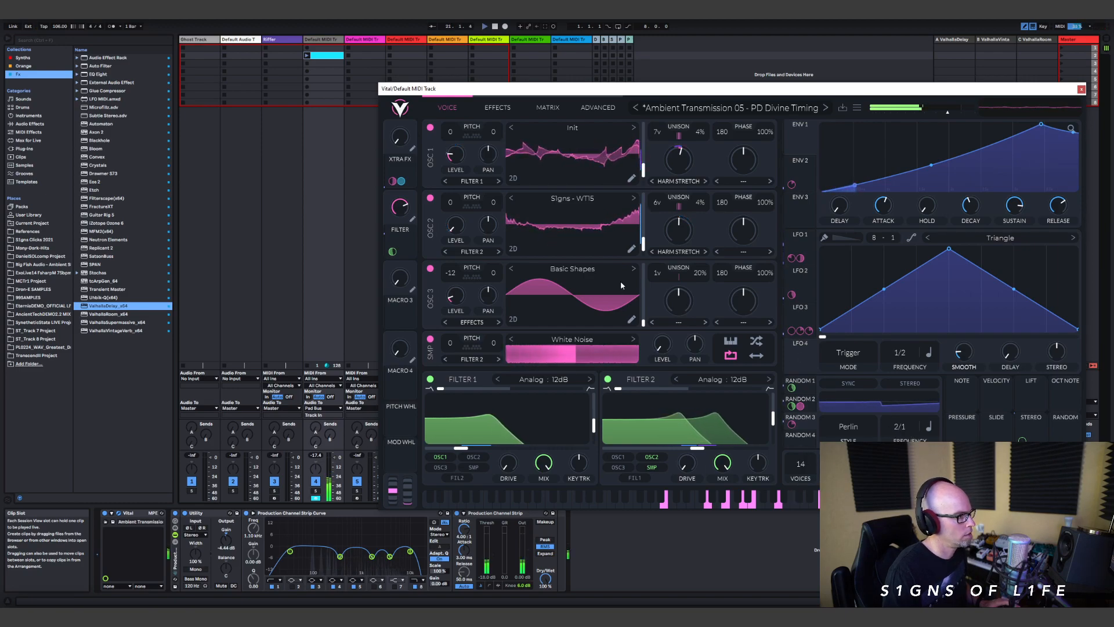
Step: Turn Vital's chorus, delay, phaser and reverb back on, replay the pad with effects, and close the synth window
{"action": "left_click", "coordinate": [496, 104]}
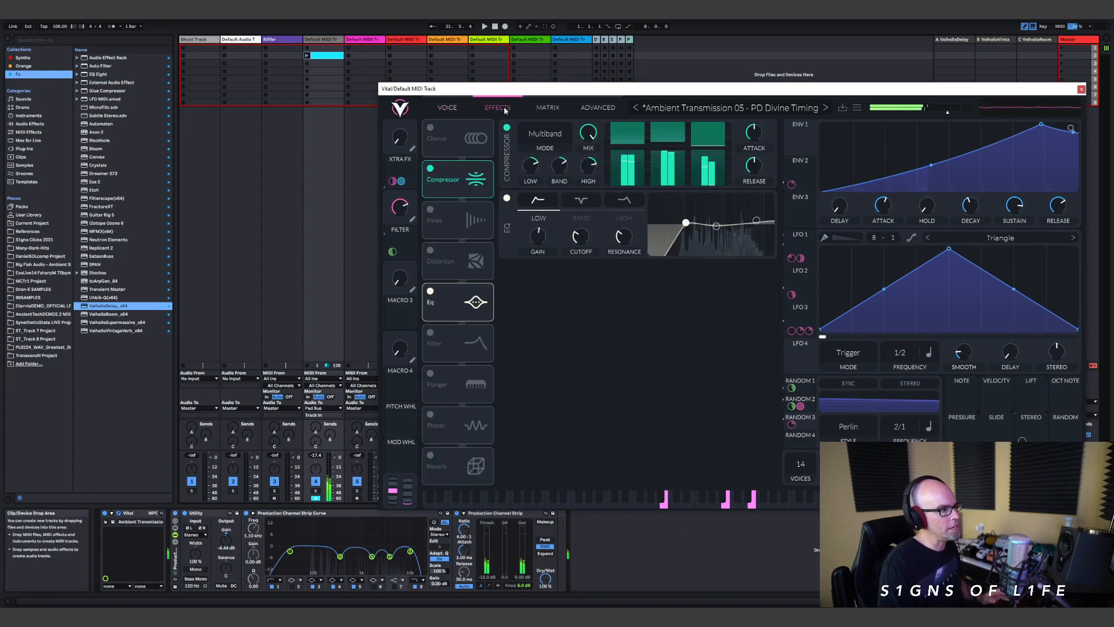
{"action": "left_click", "coordinate": [430, 127]}
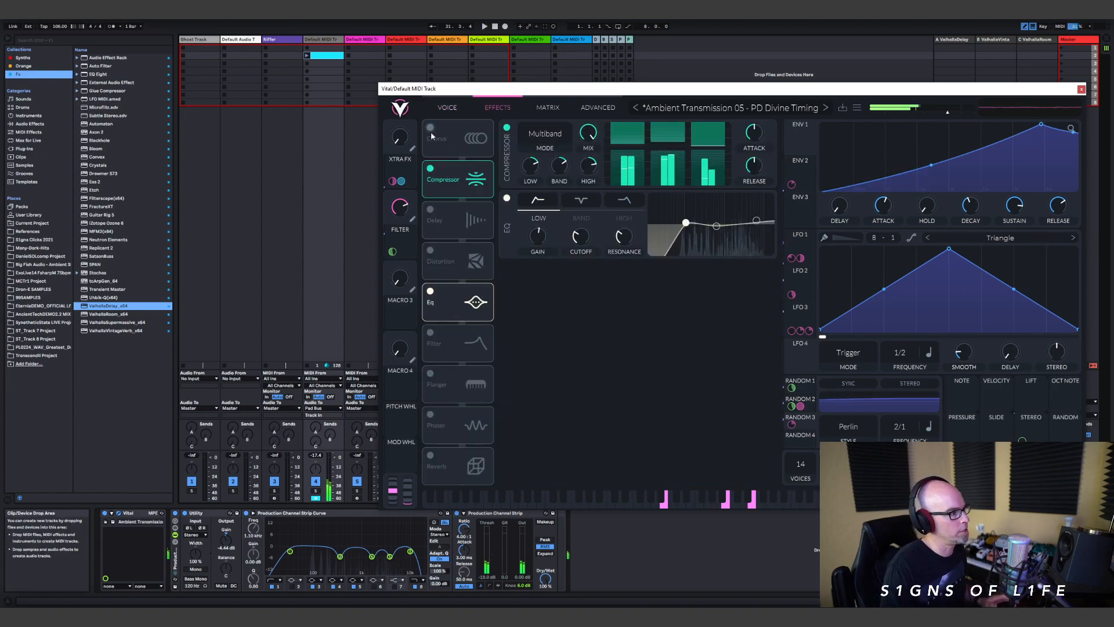
{"action": "left_click", "coordinate": [431, 210]}
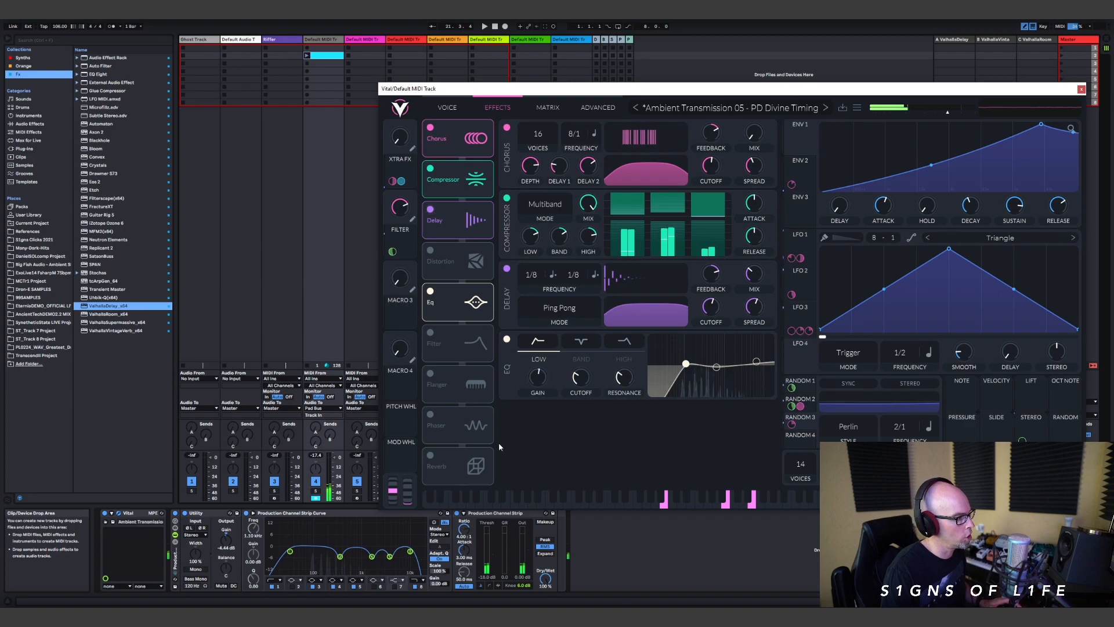
{"action": "left_click", "coordinate": [431, 414]}
{"action": "left_click", "coordinate": [430, 455]}
{"action": "left_click", "coordinate": [341, 22]}
{"action": "key", "text": "space"}
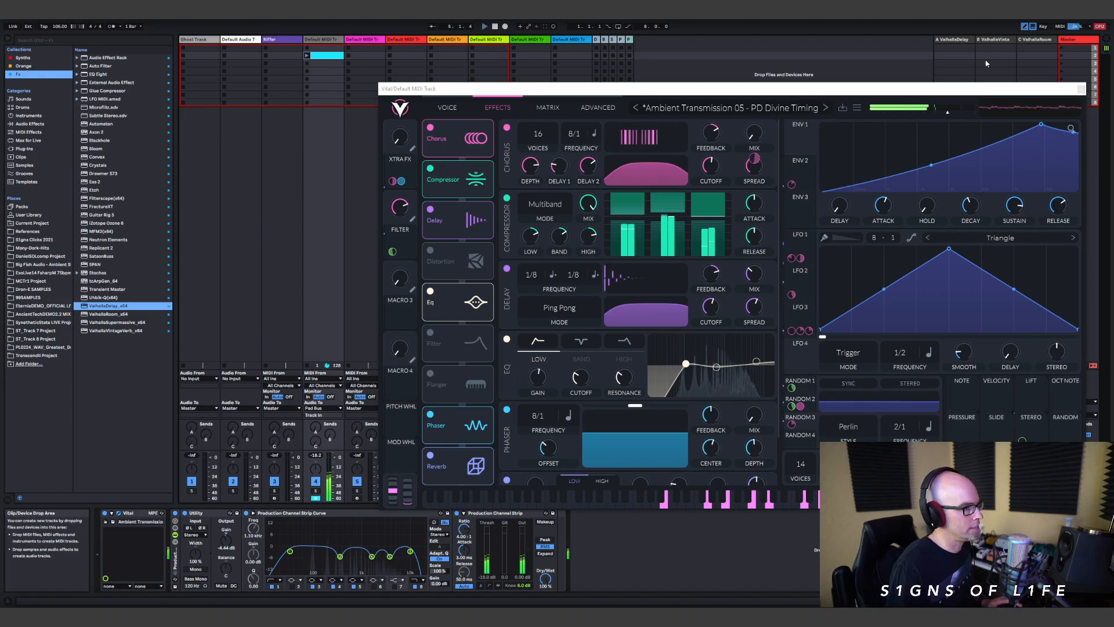
{"action": "left_click", "coordinate": [1081, 90]}
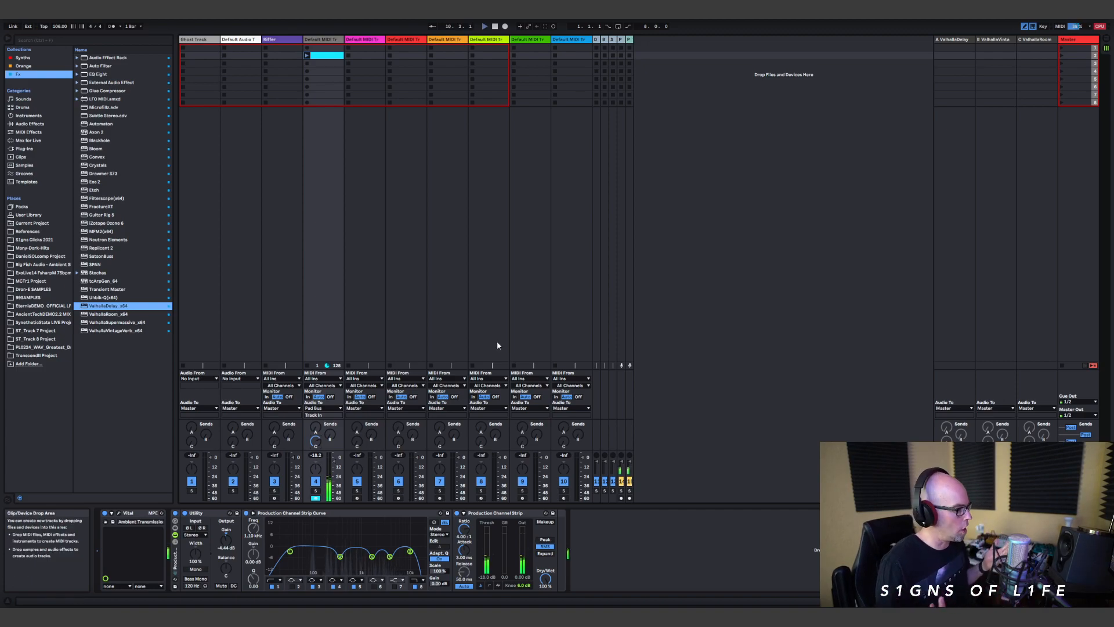
Step: Rename the Vital pad track as "divine timing"
{"action": "left_click", "coordinate": [322, 40]}
{"action": "key", "text": "ctrl+r"}
{"action": "type", "text": "divine timing"}
Step: Load Omnisphere from the Synths collection onto the pink MIDI track 5 and dismiss its splash screen
{"action": "left_click", "coordinate": [373, 42]}
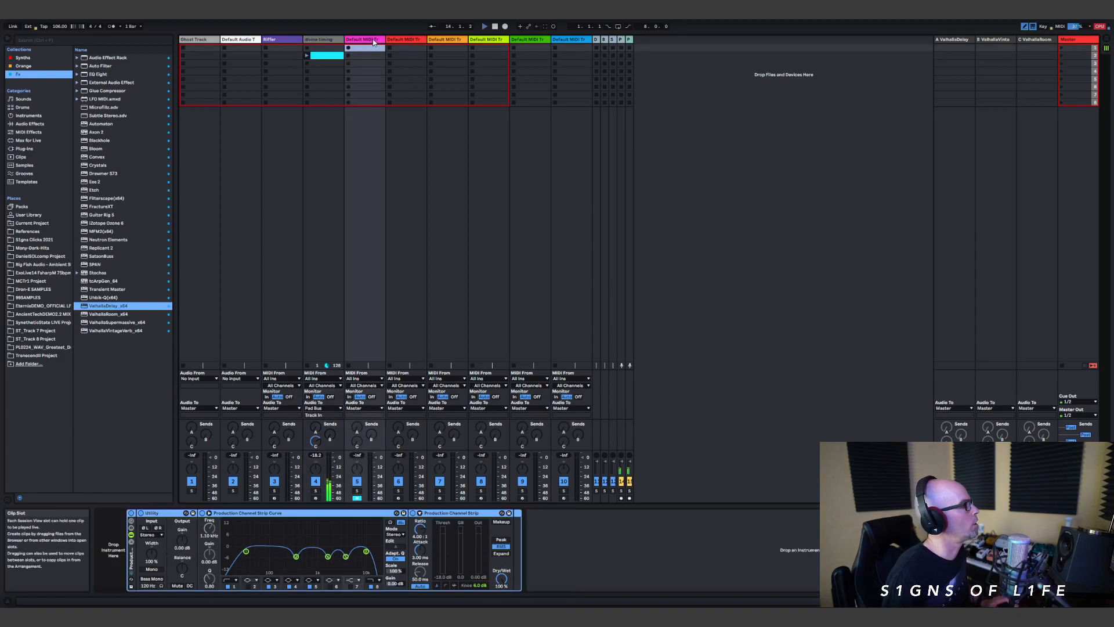
{"action": "left_click", "coordinate": [373, 42]}
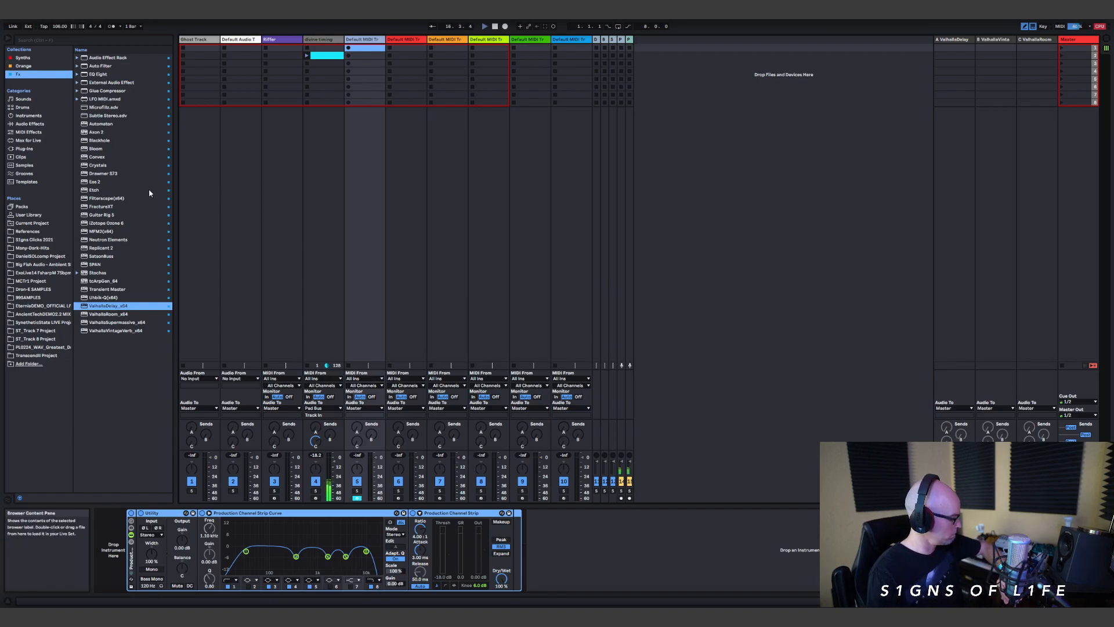
{"action": "left_click", "coordinate": [23, 57]}
{"action": "left_click", "coordinate": [101, 239]}
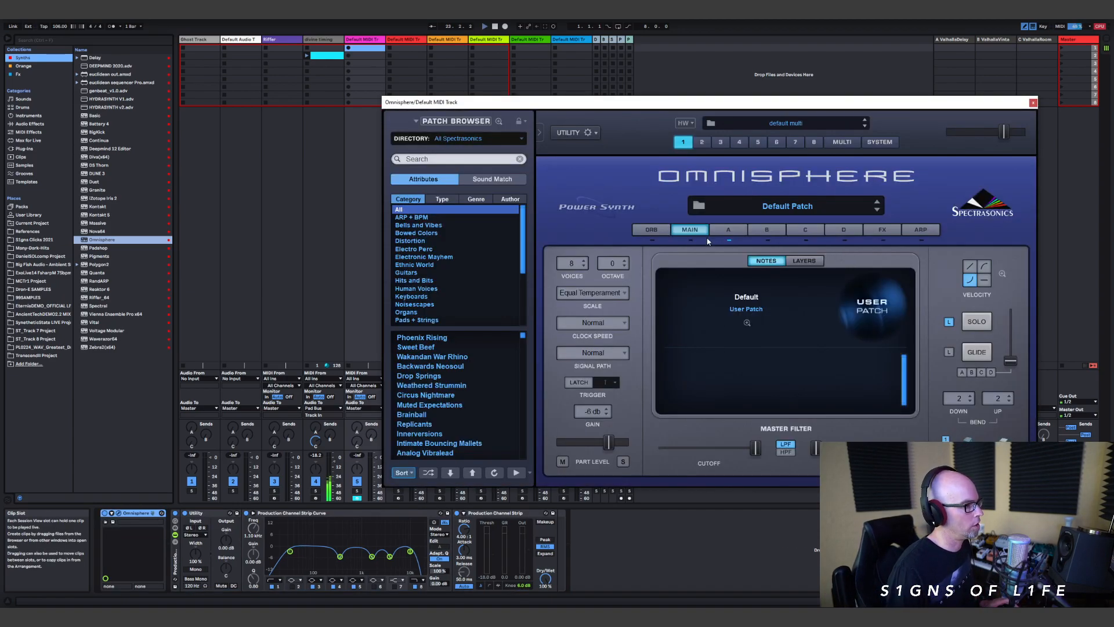
{"action": "left_click", "coordinate": [728, 229]}
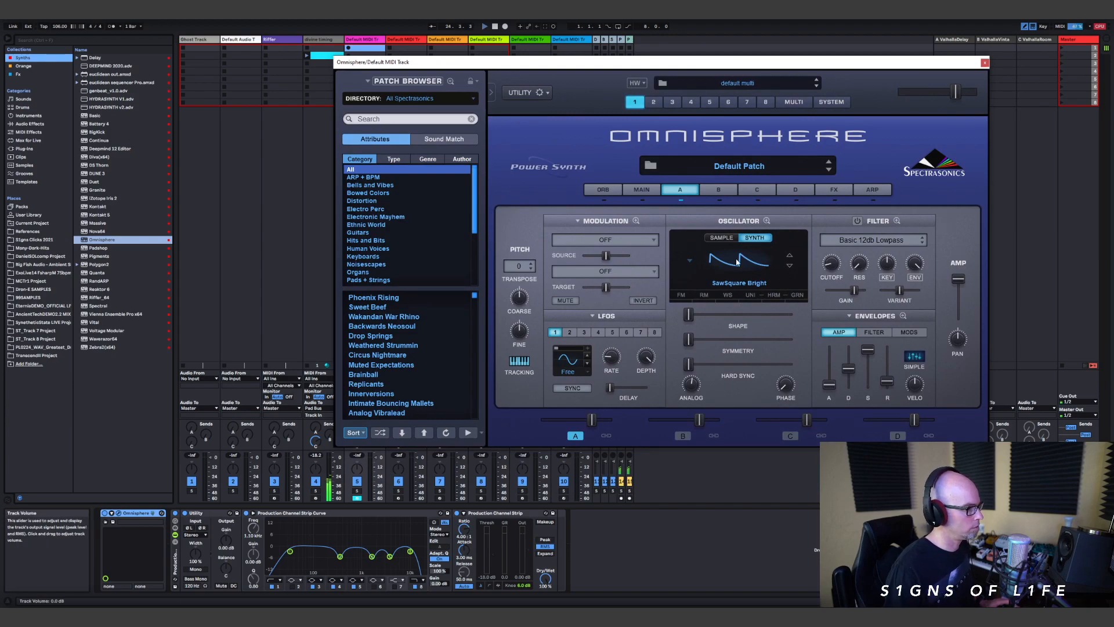
Step: Set Omnisphere's layer A oscillator to the classic Rev2 Saw waveform and raise its Shape to about halfway
{"action": "left_click", "coordinate": [736, 262]}
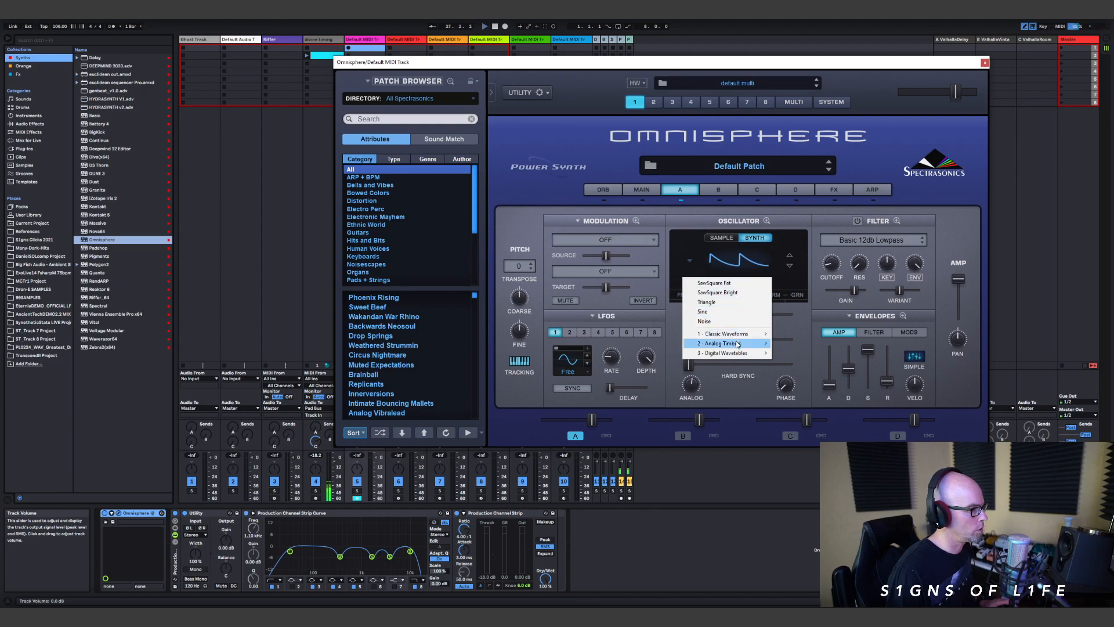
{"action": "mouse_move", "coordinate": [732, 333]}
{"action": "mouse_move", "coordinate": [810, 345]}
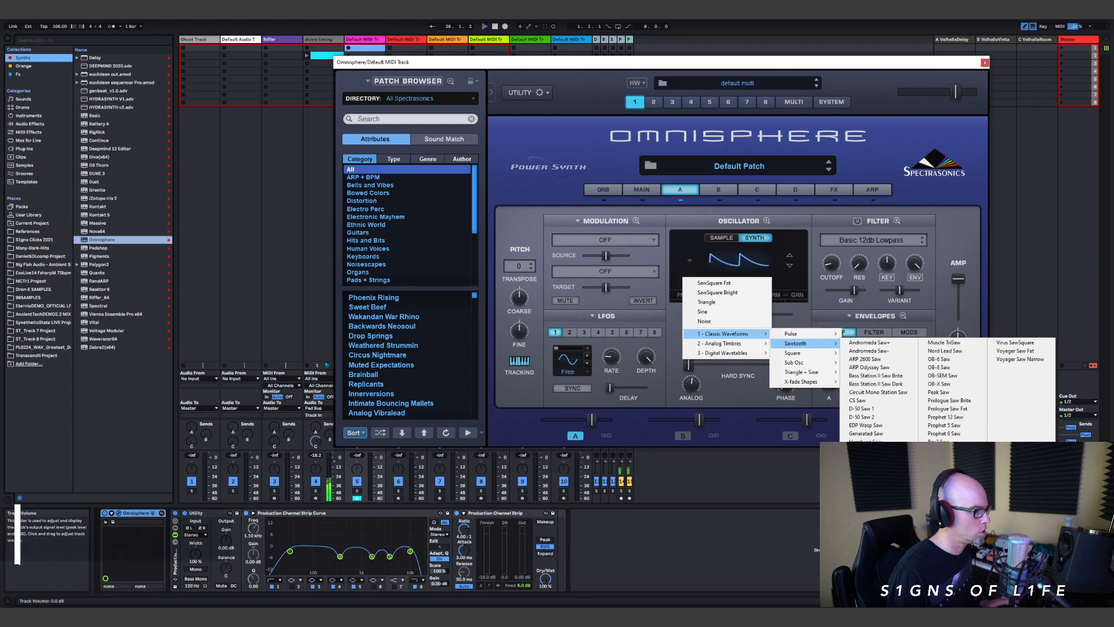
{"action": "left_click", "coordinate": [951, 441]}
{"action": "left_click_drag", "start_coordinate": [697, 317], "coordinate": [751, 317]}
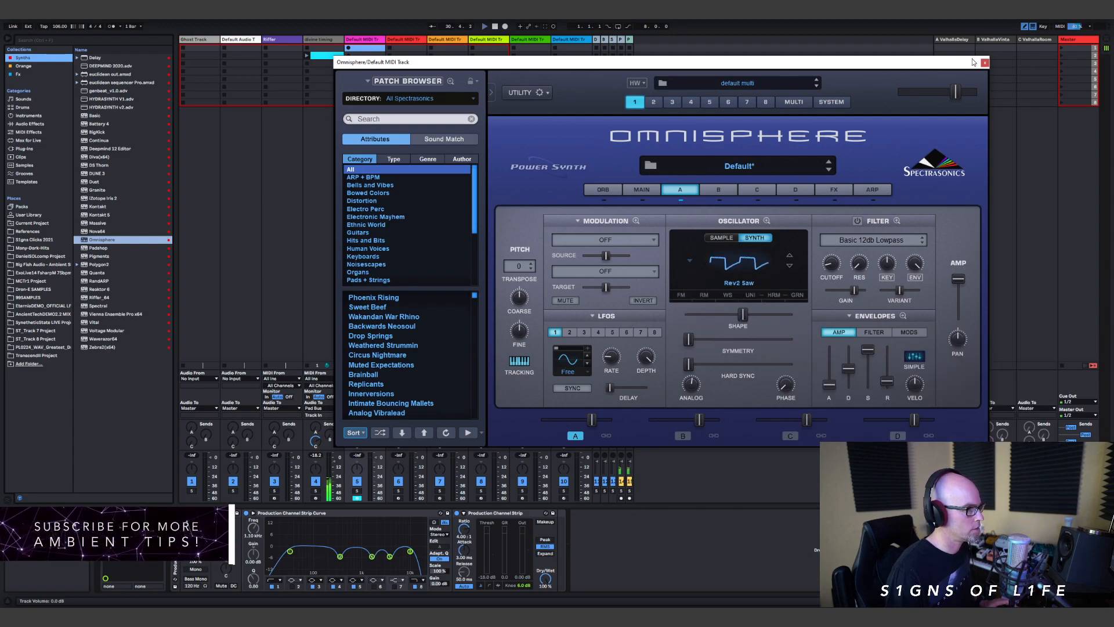
Step: Transpose Omnisphere's layer A by -12, set its filter to LPF Juicy 24db and adjust the cutoff
{"action": "left_click", "coordinate": [522, 267]}
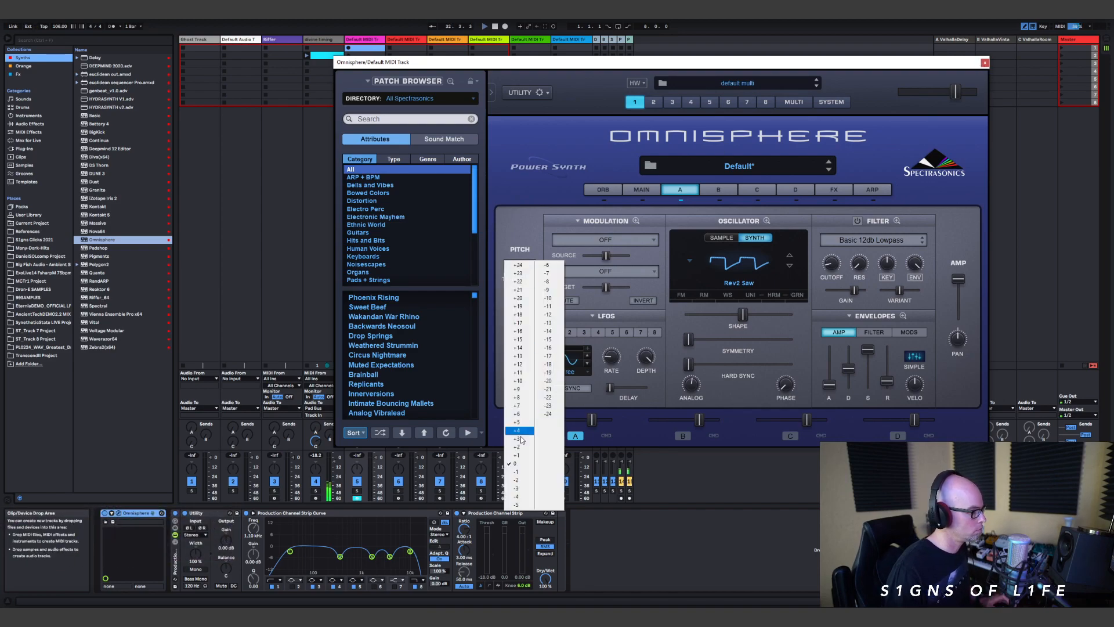
{"action": "left_click", "coordinate": [556, 314]}
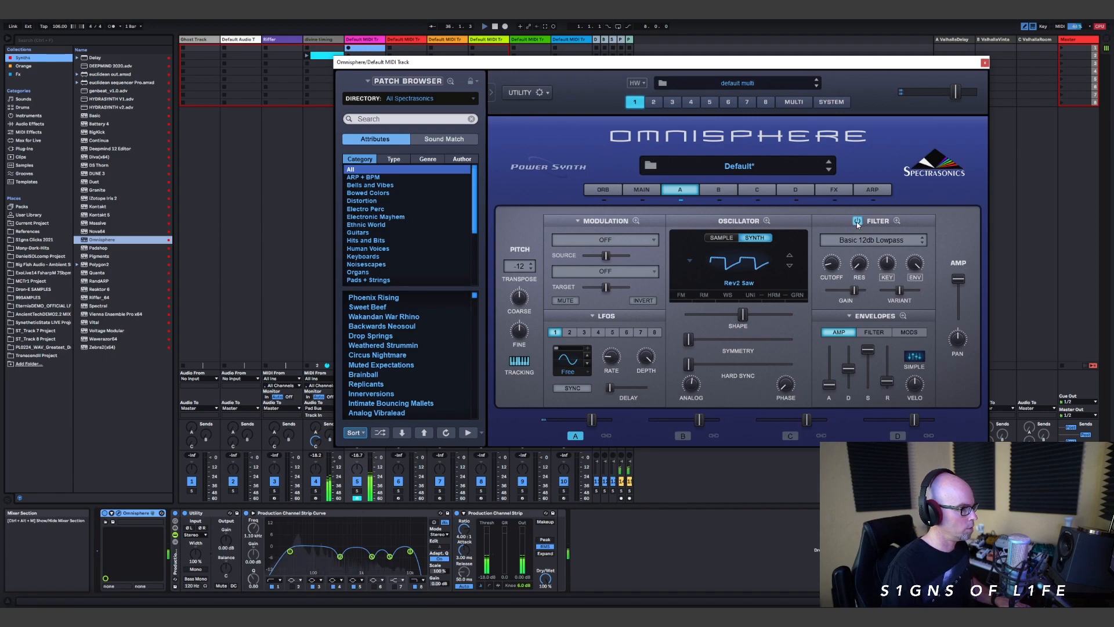
{"action": "left_click_drag", "start_coordinate": [833, 264], "coordinate": [834, 262]}
{"action": "left_click", "coordinate": [846, 242]}
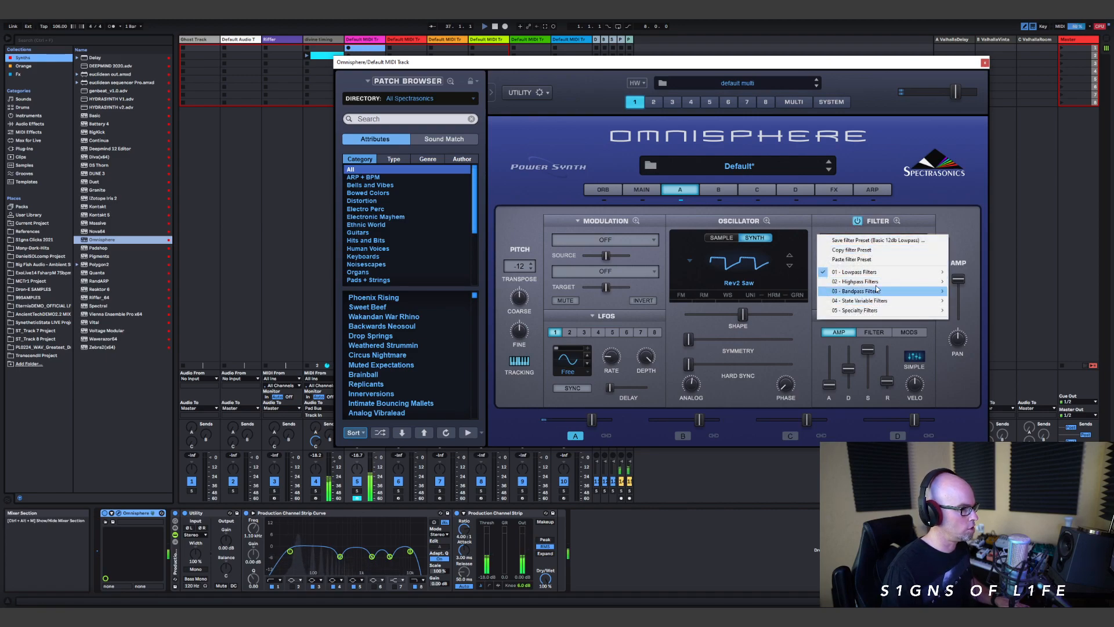
{"action": "mouse_move", "coordinate": [881, 273]}
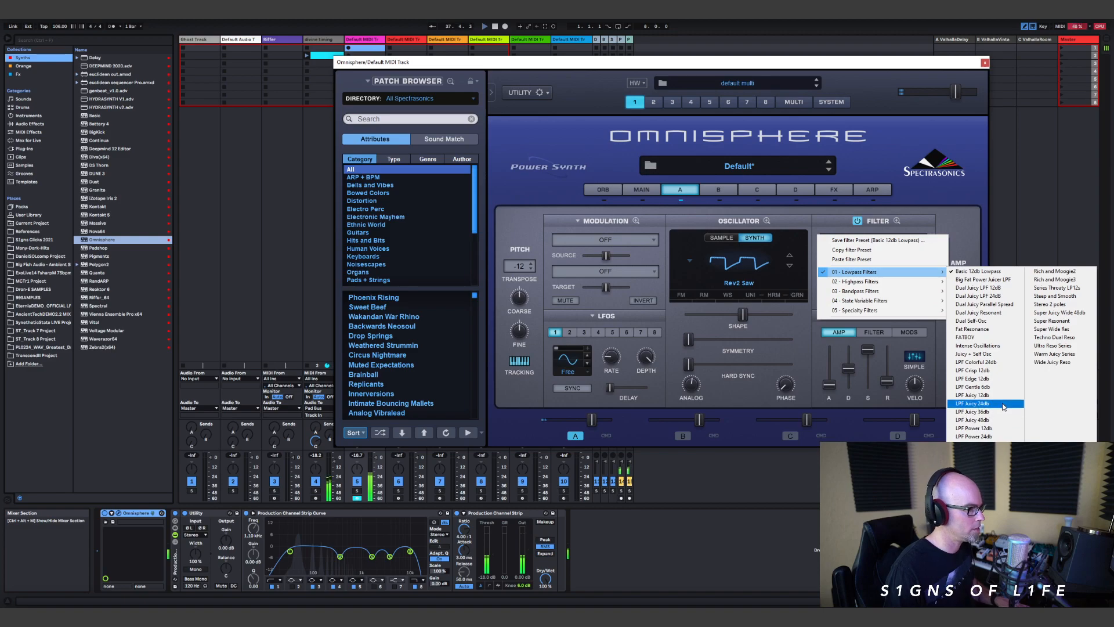
{"action": "left_click", "coordinate": [975, 403]}
{"action": "mouse_move", "coordinate": [835, 262]}
{"action": "left_mouse_down"}
{"action": "mouse_move", "coordinate": [837, 240]}
{"action": "mouse_move", "coordinate": [859, 248]}
{"action": "mouse_move", "coordinate": [837, 265]}
{"action": "left_mouse_up"}
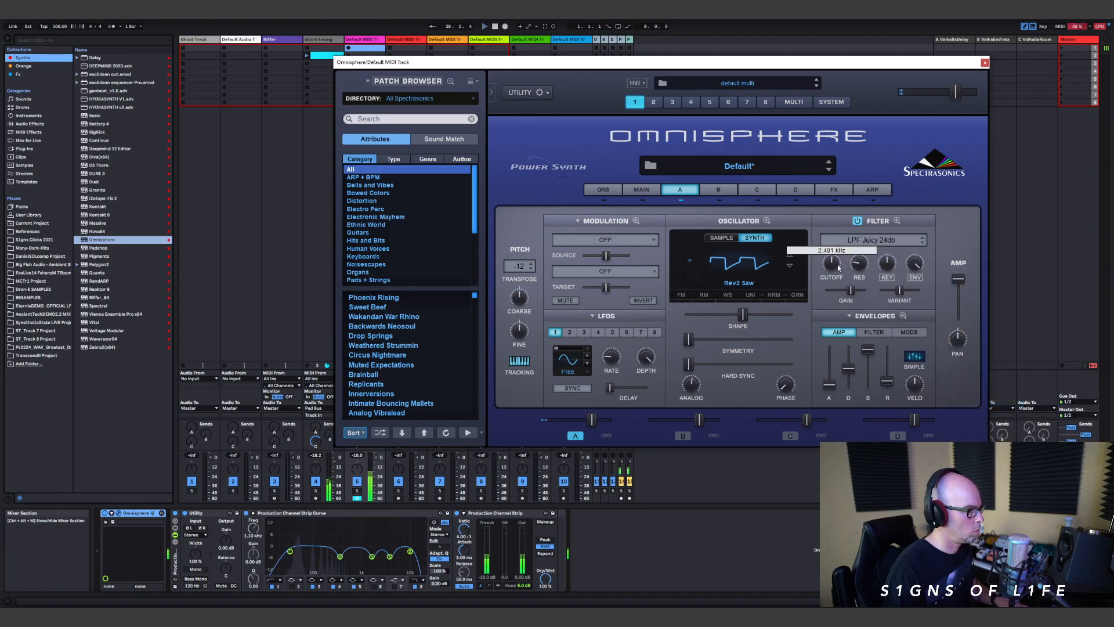
Step: Raise the Utility output gain to 1.87 dB and slightly lengthen the amp envelope release in Omnisphere
{"action": "left_click", "coordinate": [984, 62]}
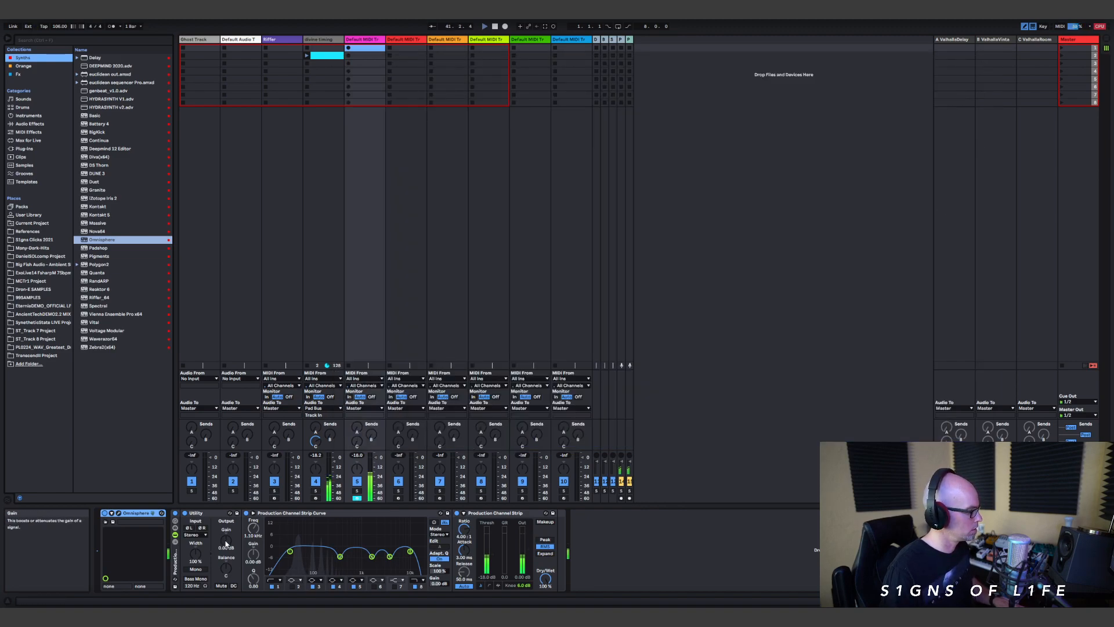
{"action": "left_click_drag", "start_coordinate": [226, 543], "coordinate": [225, 540]}
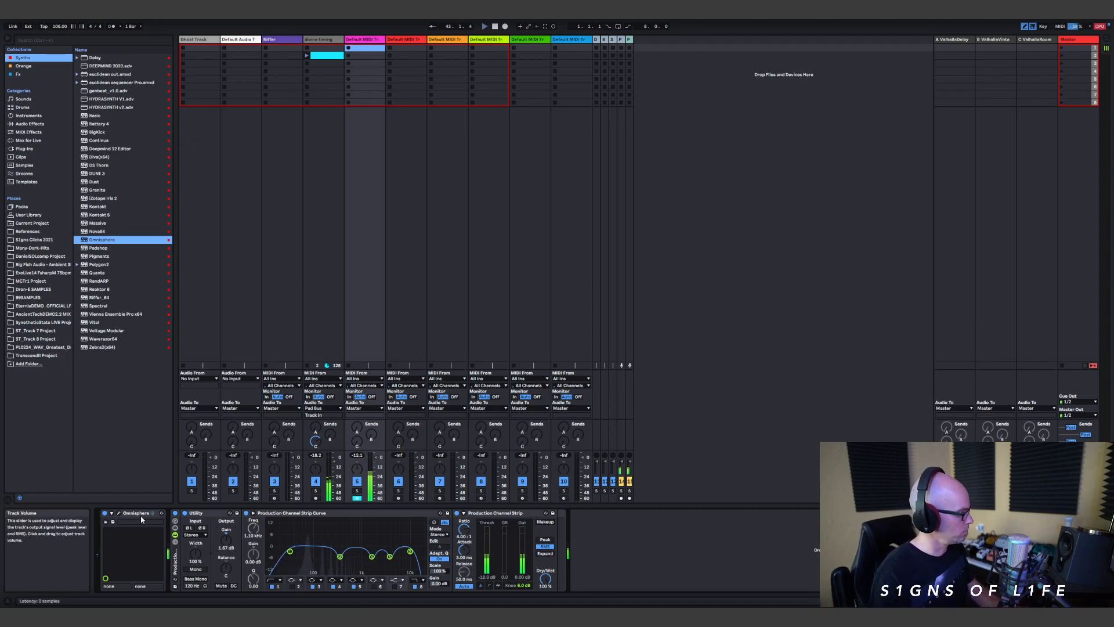
{"action": "left_click", "coordinate": [119, 513]}
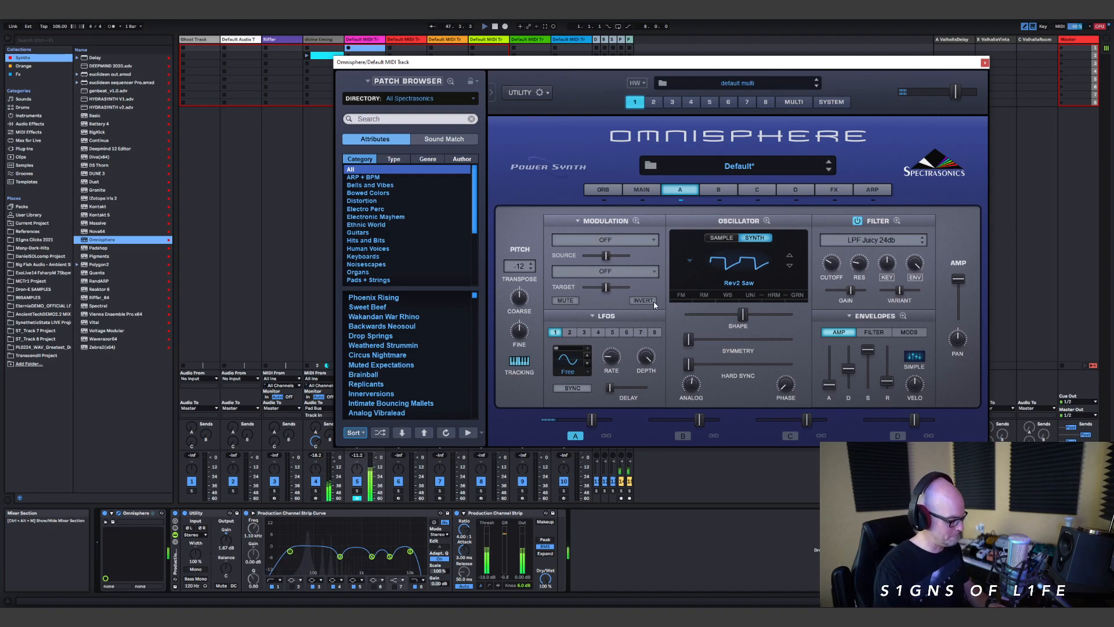
{"action": "left_click_drag", "start_coordinate": [887, 381], "coordinate": [887, 376]}
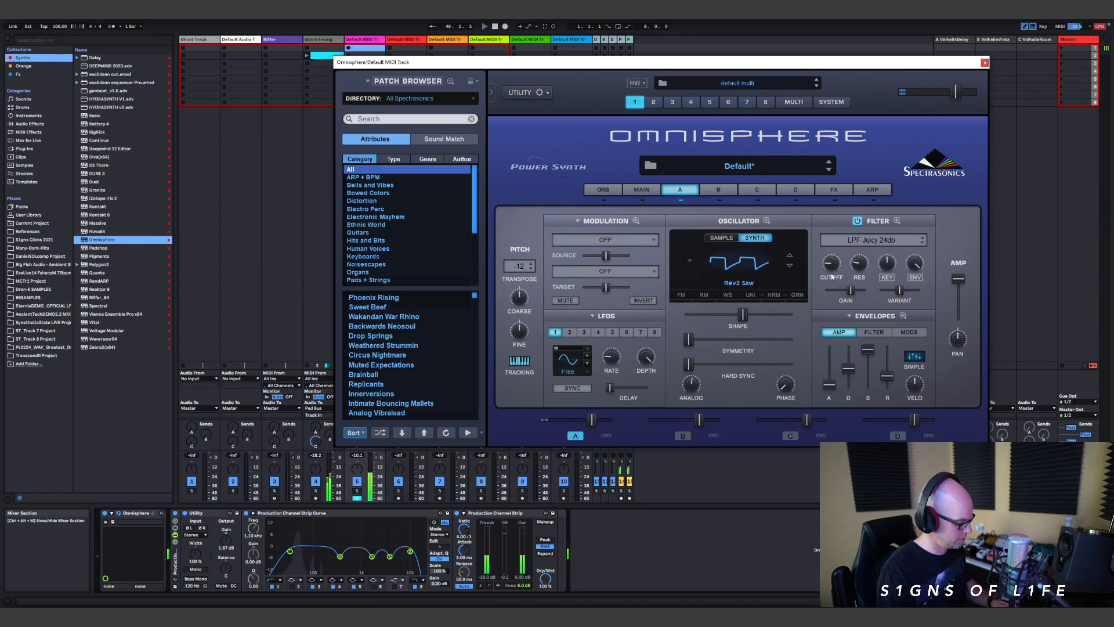
Step: Try different filter envelope amounts on Omnisphere's layer A, settle on a lower one and close the synth window
{"action": "key", "text": "XF86HomePage"}
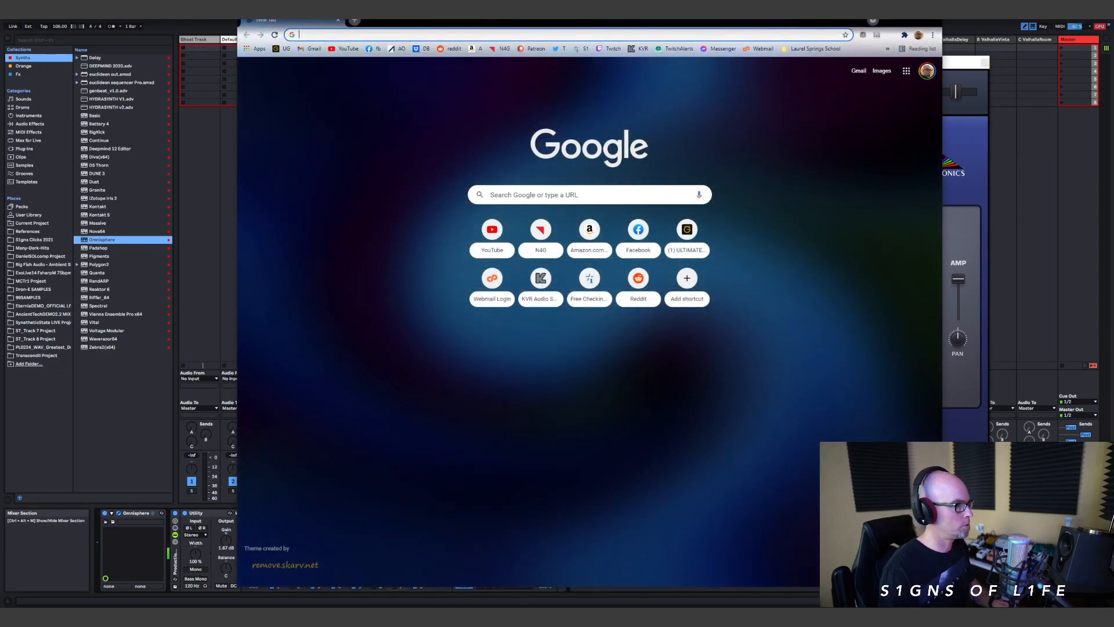
{"action": "left_click", "coordinate": [931, 20]}
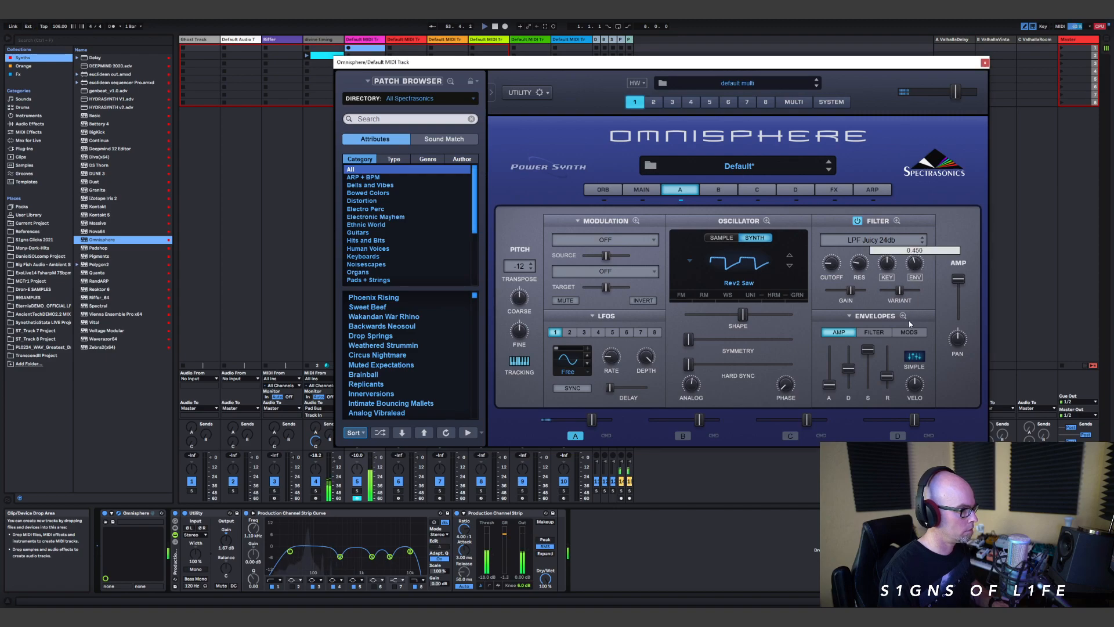
{"action": "left_click_drag", "start_coordinate": [914, 269], "coordinate": [916, 259]}
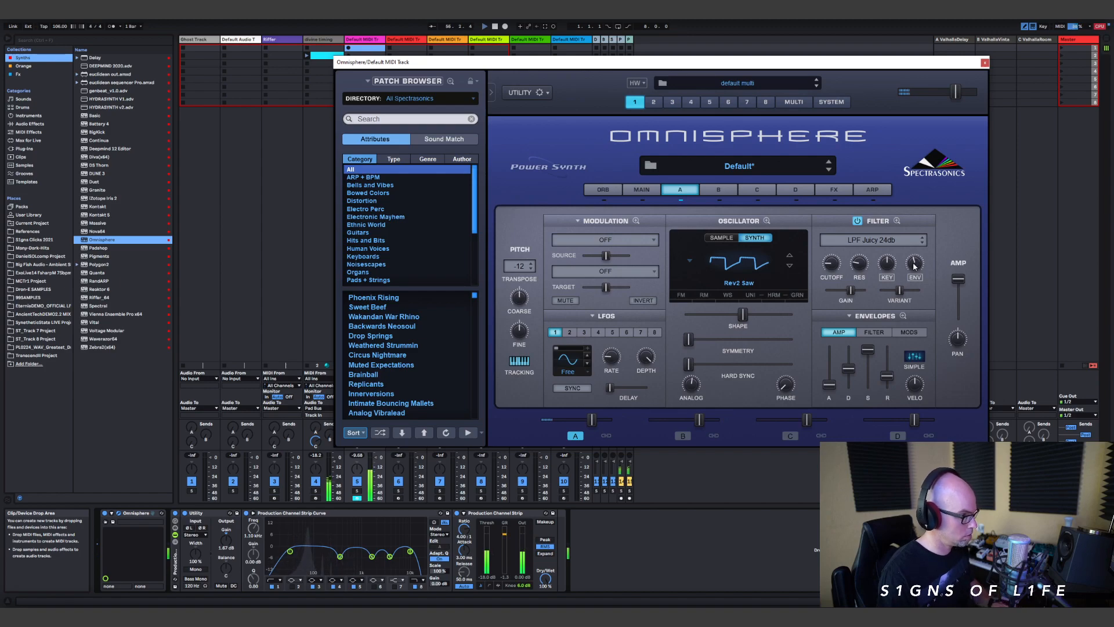
{"action": "left_click_drag", "start_coordinate": [915, 267], "coordinate": [915, 277]}
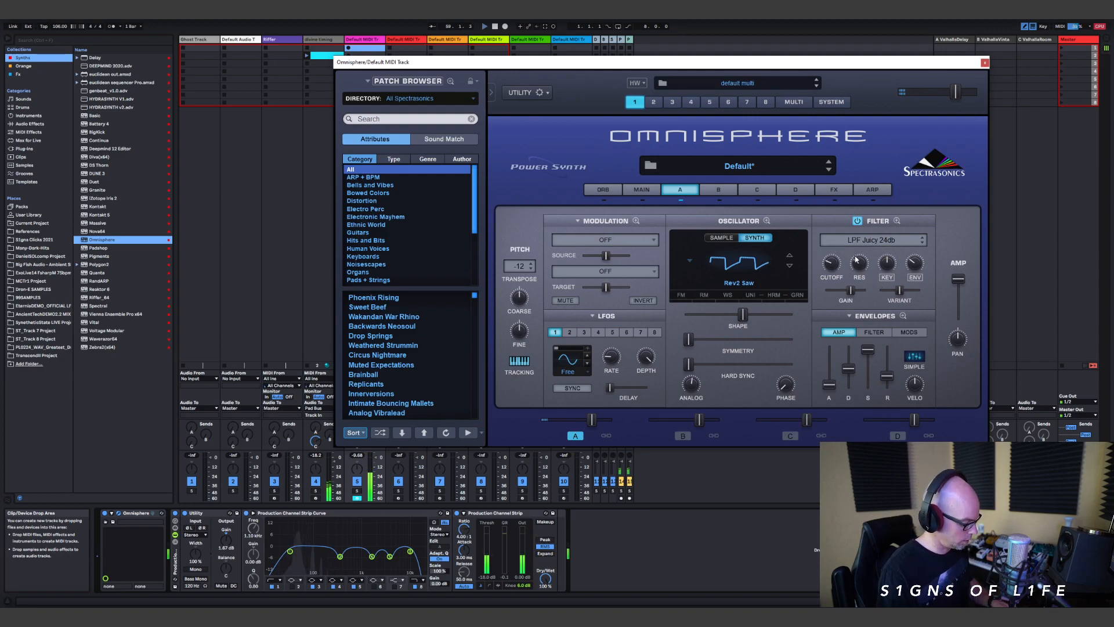
{"action": "left_click", "coordinate": [984, 63]}
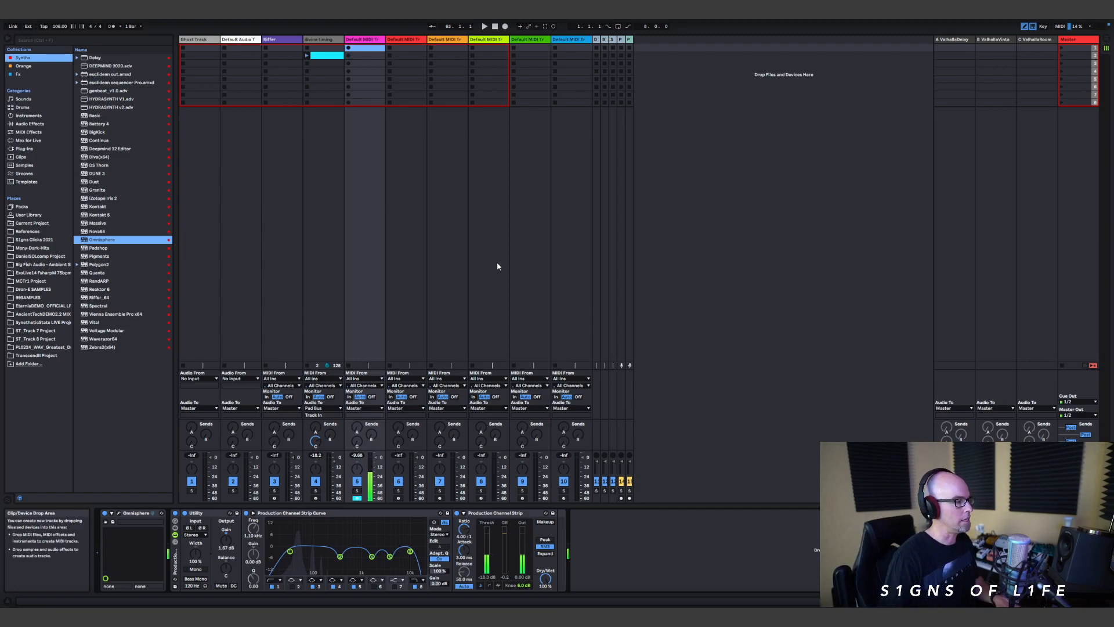
Step: Start playback and create a MIDI clip in track 5's first slot with a four-bar loop and a 1 Bar fixed grid
{"action": "key", "text": "space"}
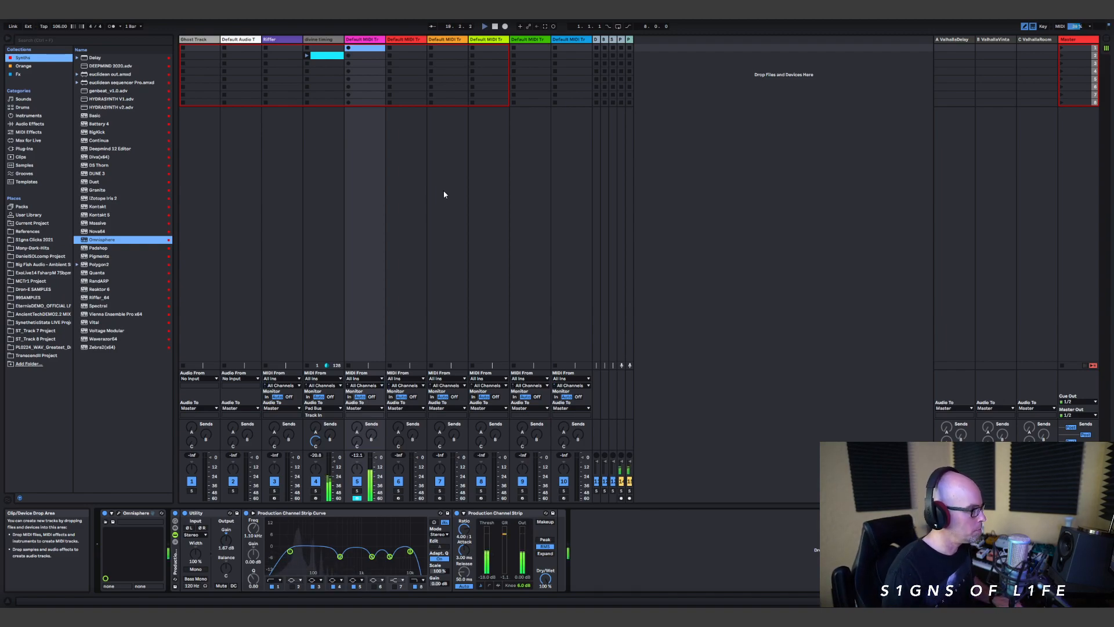
{"action": "double_click", "coordinate": [368, 49]}
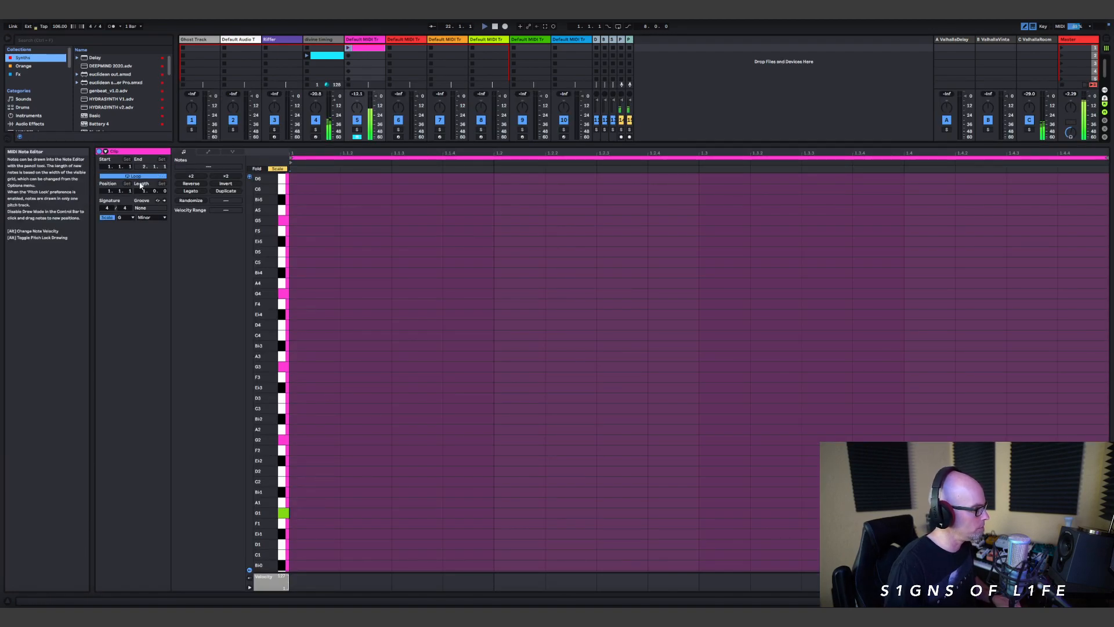
{"action": "left_click_drag", "start_coordinate": [142, 192], "coordinate": [141, 191]}
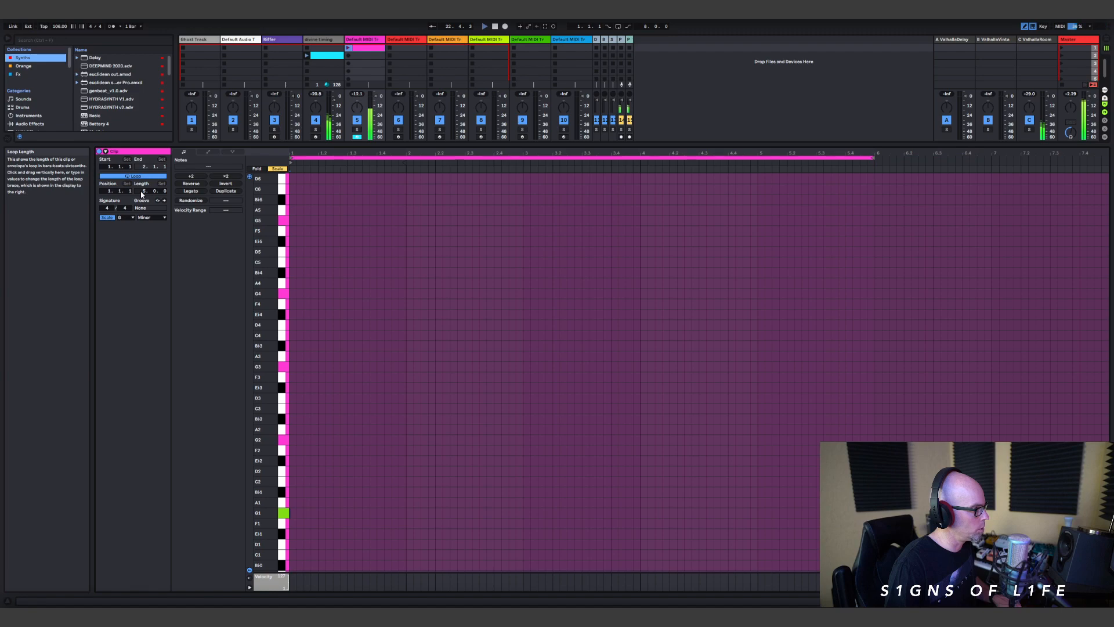
{"action": "right_click", "coordinate": [379, 297]}
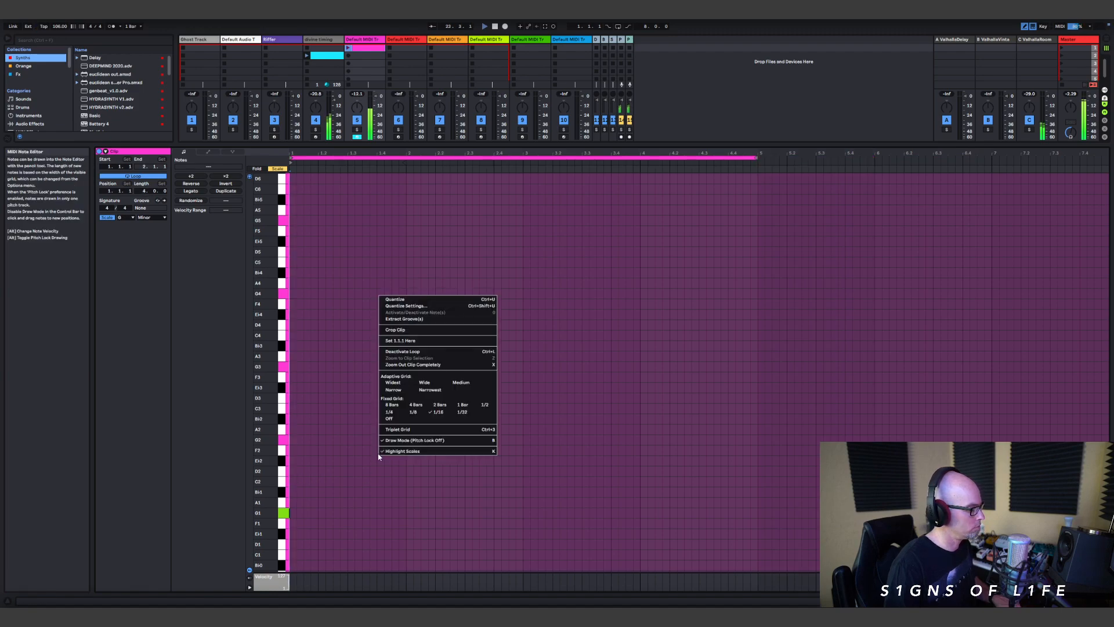
{"action": "left_click", "coordinate": [463, 405]}
{"action": "right_click", "coordinate": [460, 404]}
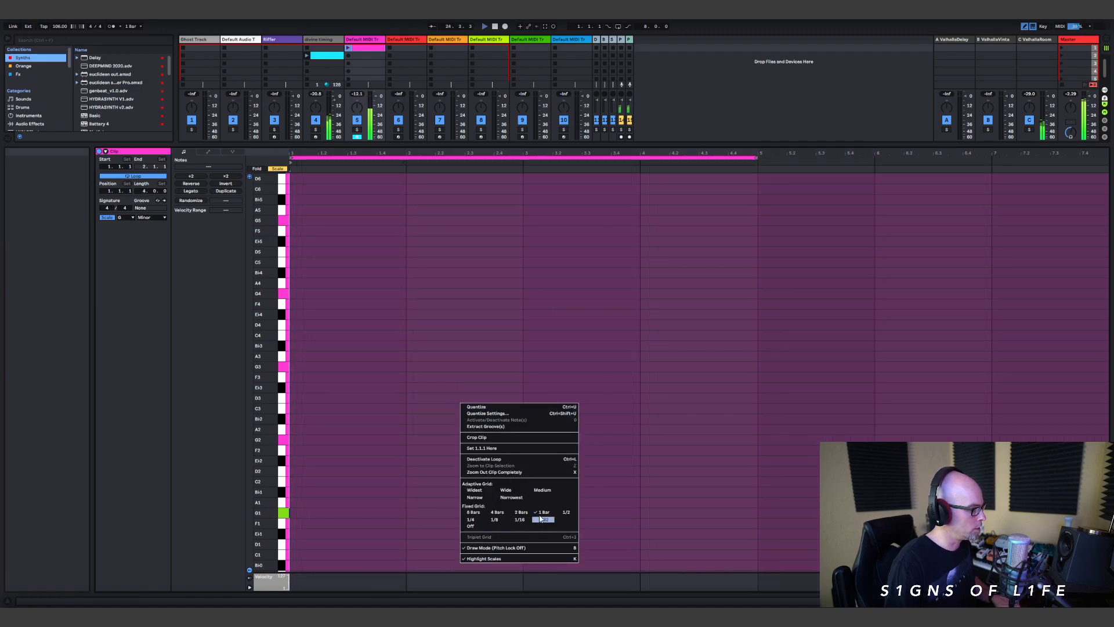
Step: Insert a single G1 note spanning all four bars of the bass clip
{"action": "left_click", "coordinate": [305, 514]}
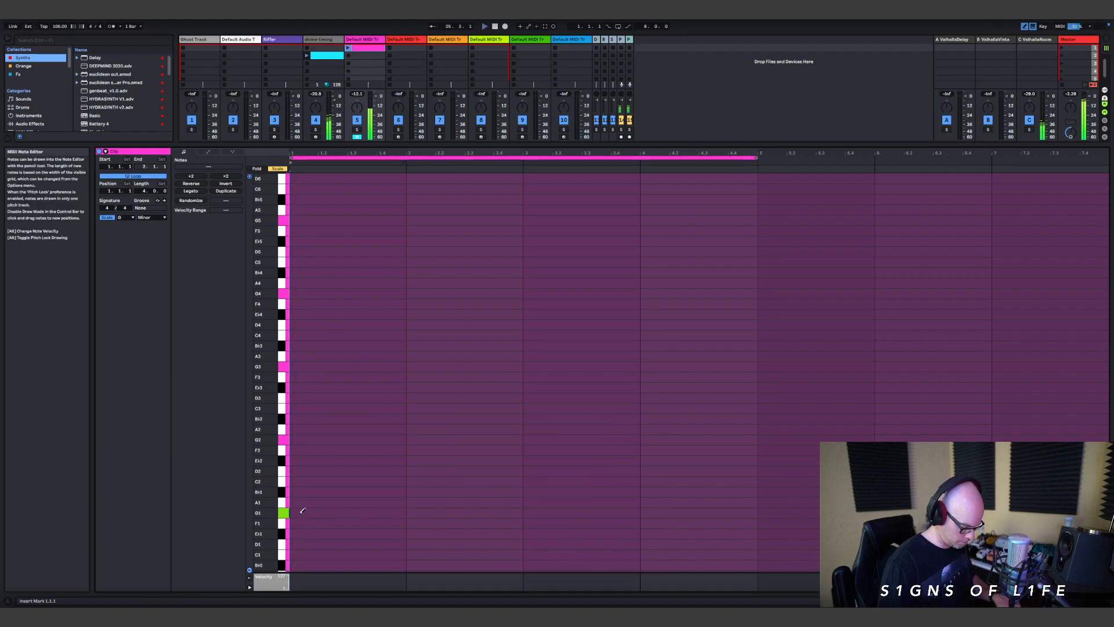
{"action": "key", "text": "Right"}
{"action": "key", "text": "Right"}
{"action": "key", "text": "Right"}
{"action": "key", "text": "Right"}
{"action": "key", "text": "Right"}
{"action": "key", "text": "Left"}
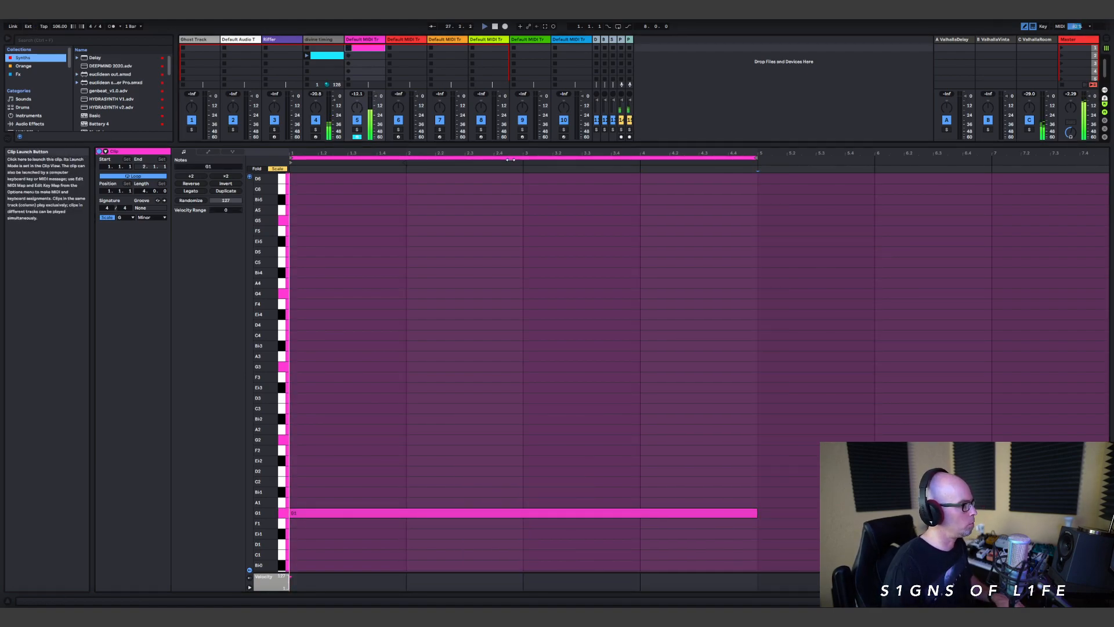
Step: Shrink the note editor to expose the mixer and route track 5's audio output to the Bass Bus
{"action": "left_click_drag", "start_coordinate": [514, 144], "coordinate": [418, 464]}
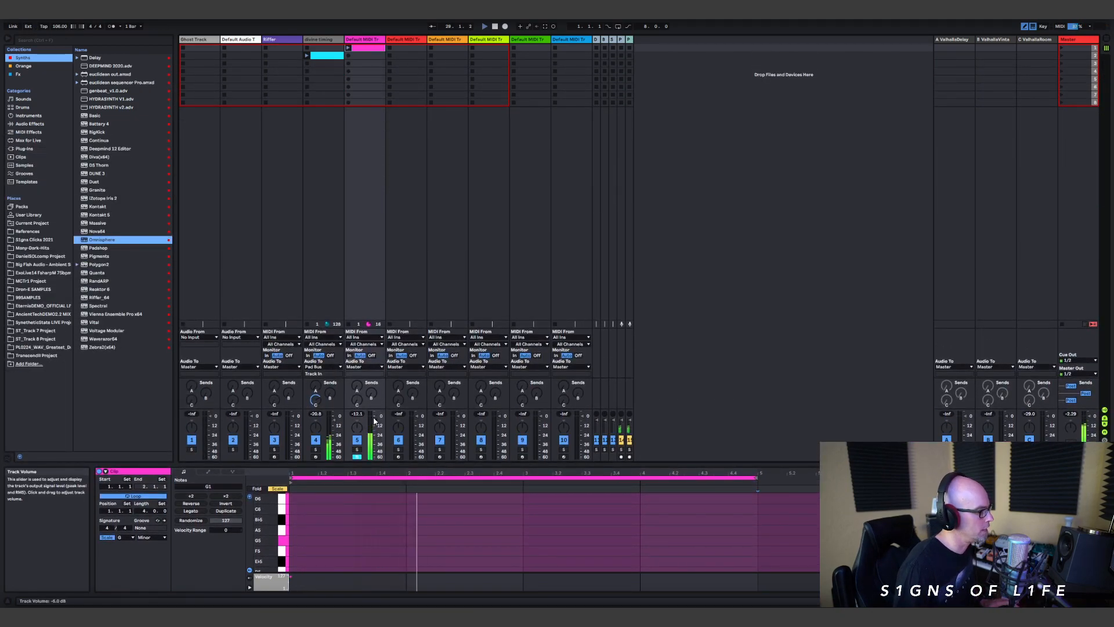
{"action": "left_click", "coordinate": [365, 367]}
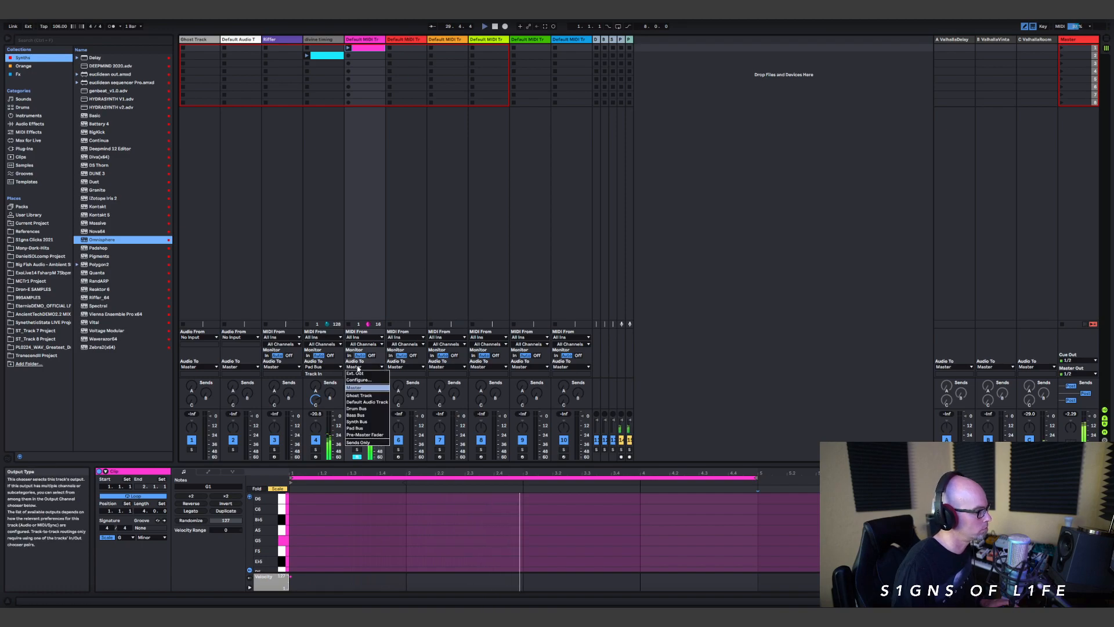
{"action": "left_click", "coordinate": [376, 415]}
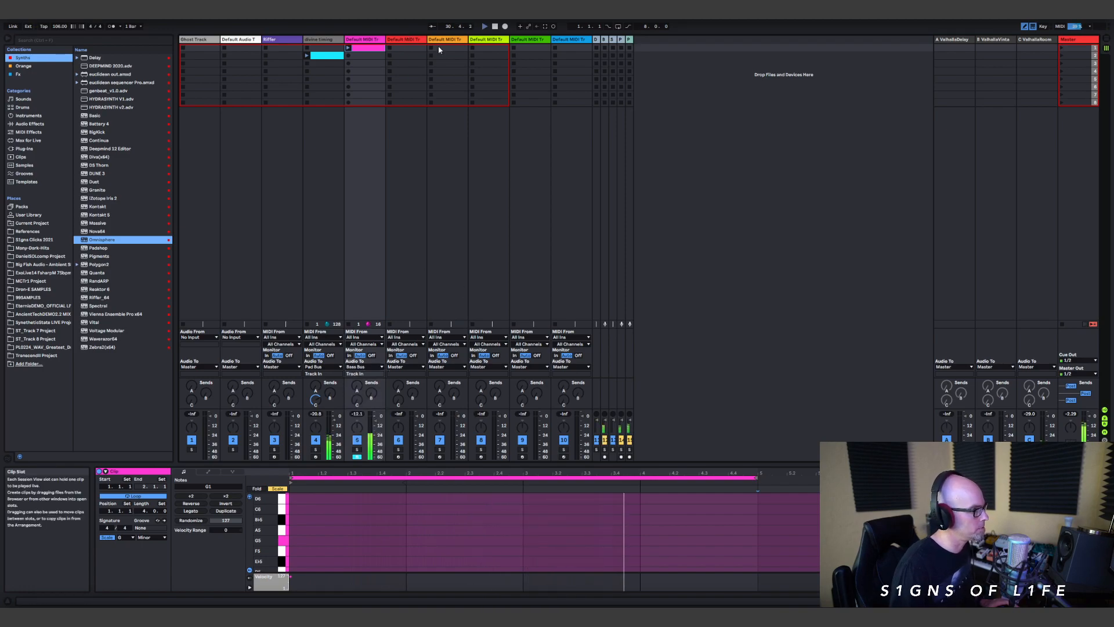
Step: Load Vital from the Synths collection onto the red MIDI track 6, scale its interface to 100% and reposition its window
{"action": "left_click", "coordinate": [411, 39]}
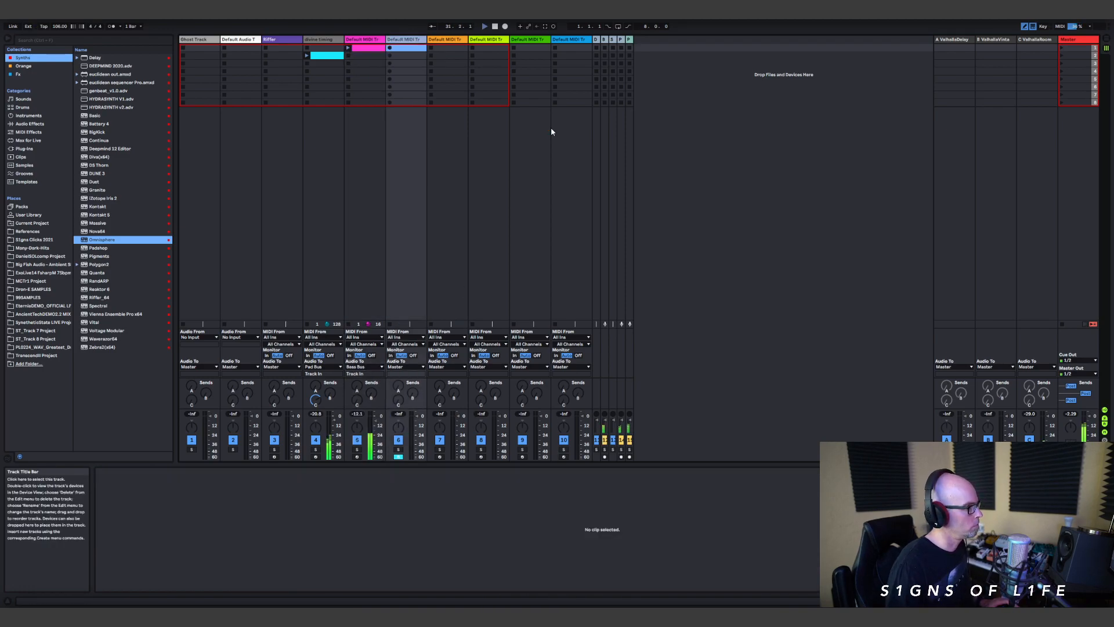
{"action": "left_click", "coordinate": [90, 323]}
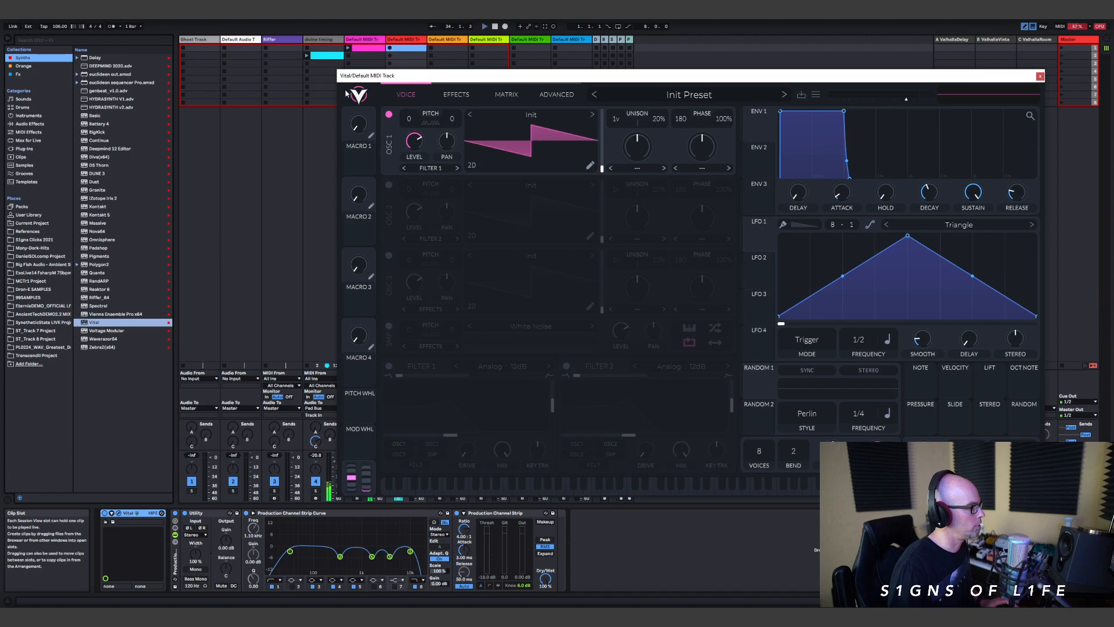
{"action": "left_click", "coordinate": [351, 94]}
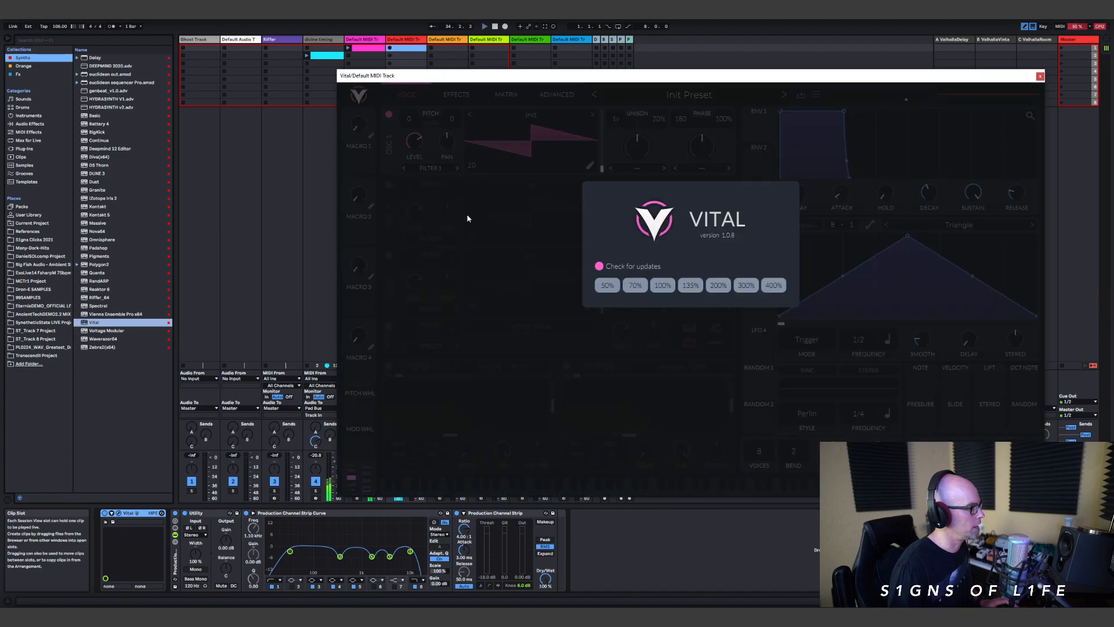
{"action": "left_click", "coordinate": [661, 285]}
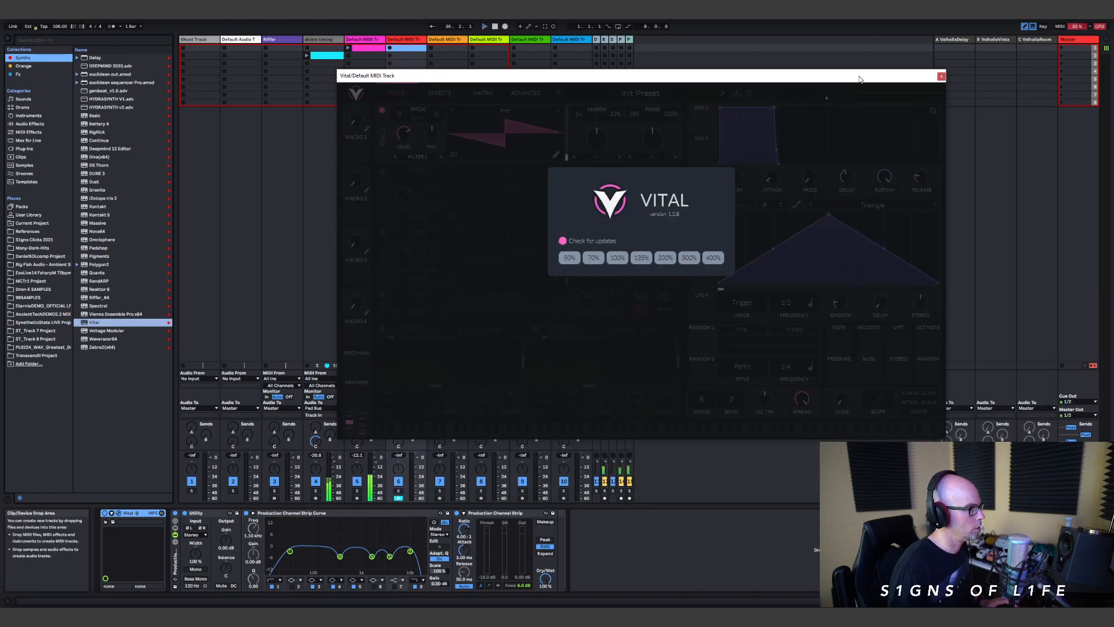
{"action": "left_click", "coordinate": [727, 192]}
{"action": "left_click_drag", "start_coordinate": [851, 82], "coordinate": [917, 138]}
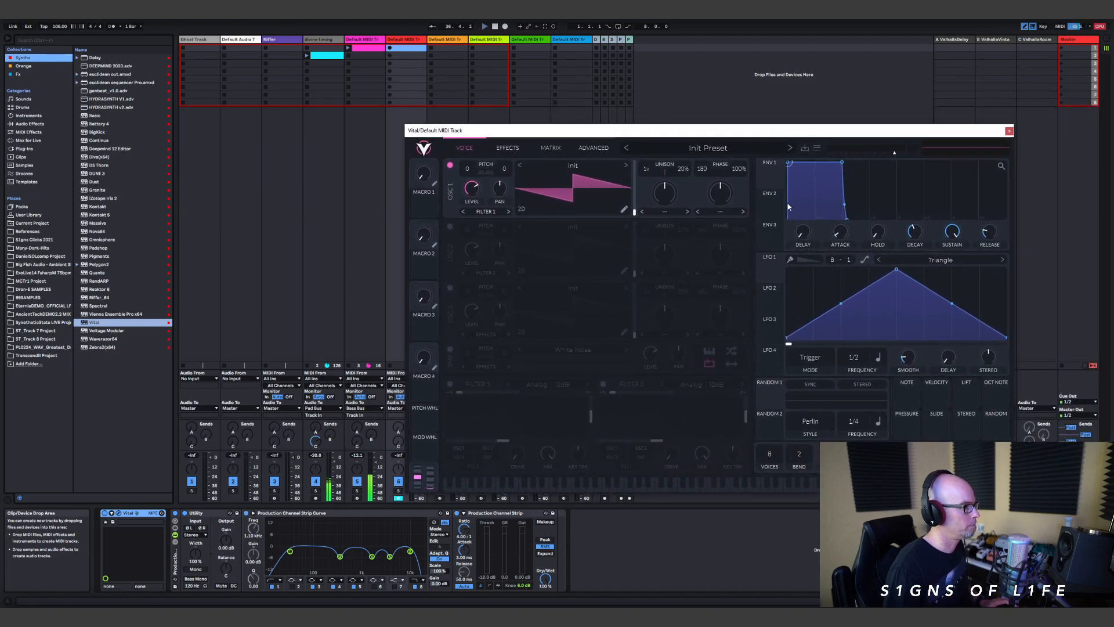
Step: Browse Vital's User presets, load "Ambient Transmission 05 - PL Transit", close the preset browser and move the synth window clear of the track 6 mixer controls
{"action": "left_click", "coordinate": [741, 153]}
{"action": "scroll", "coordinate": [522, 429], "scroll_direction": "down", "scroll_amount": 3}
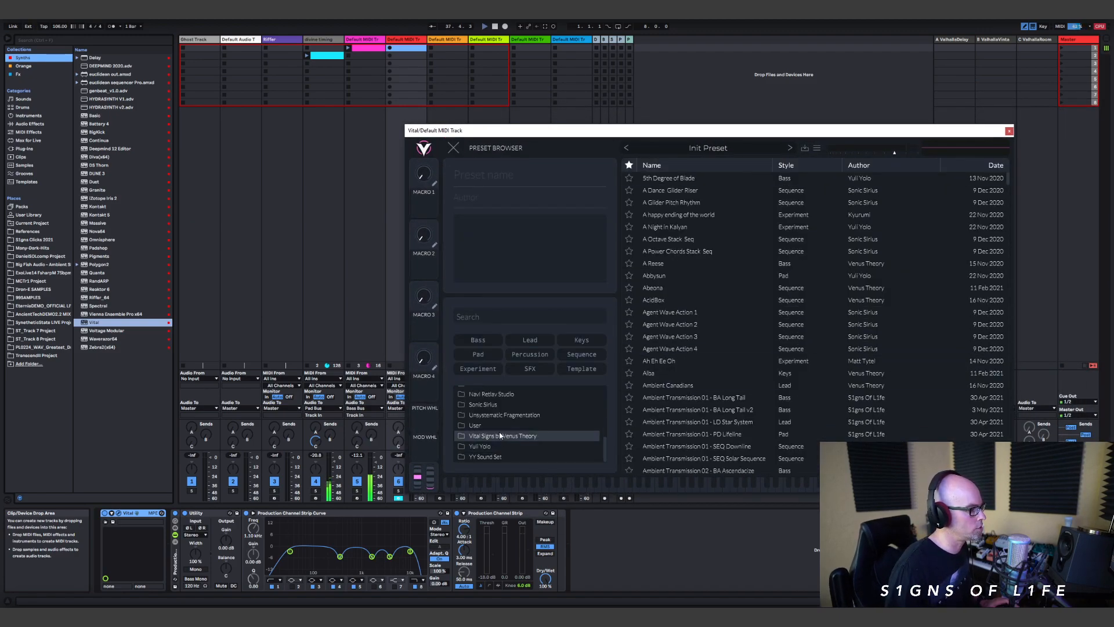
{"action": "left_click", "coordinate": [476, 426]}
{"action": "scroll", "coordinate": [719, 349], "scroll_direction": "down", "scroll_amount": 3}
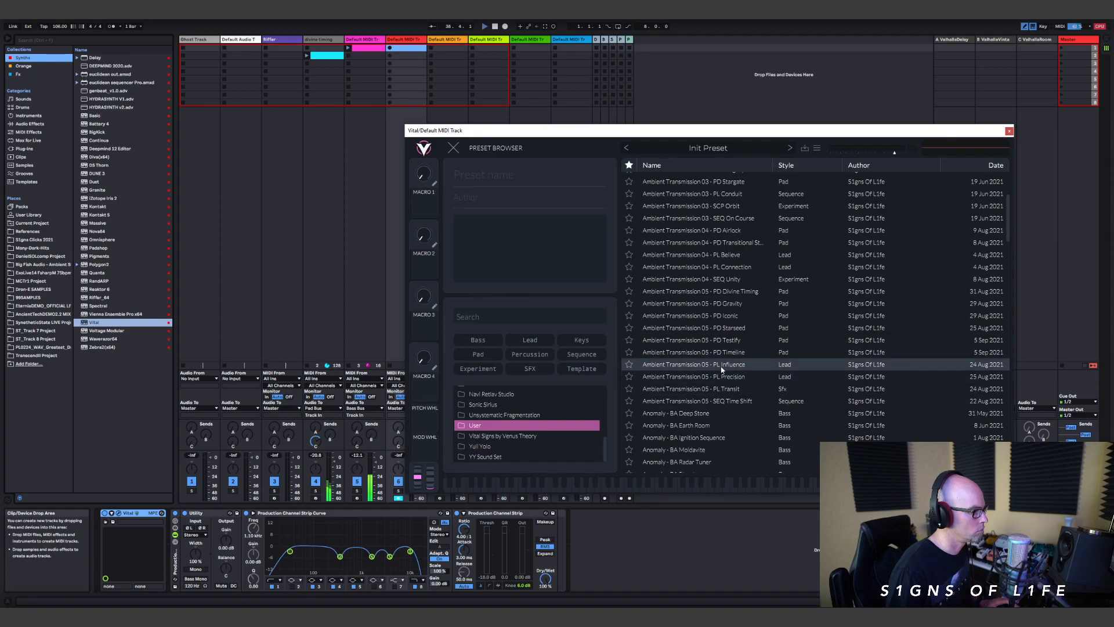
{"action": "left_click", "coordinate": [735, 354]}
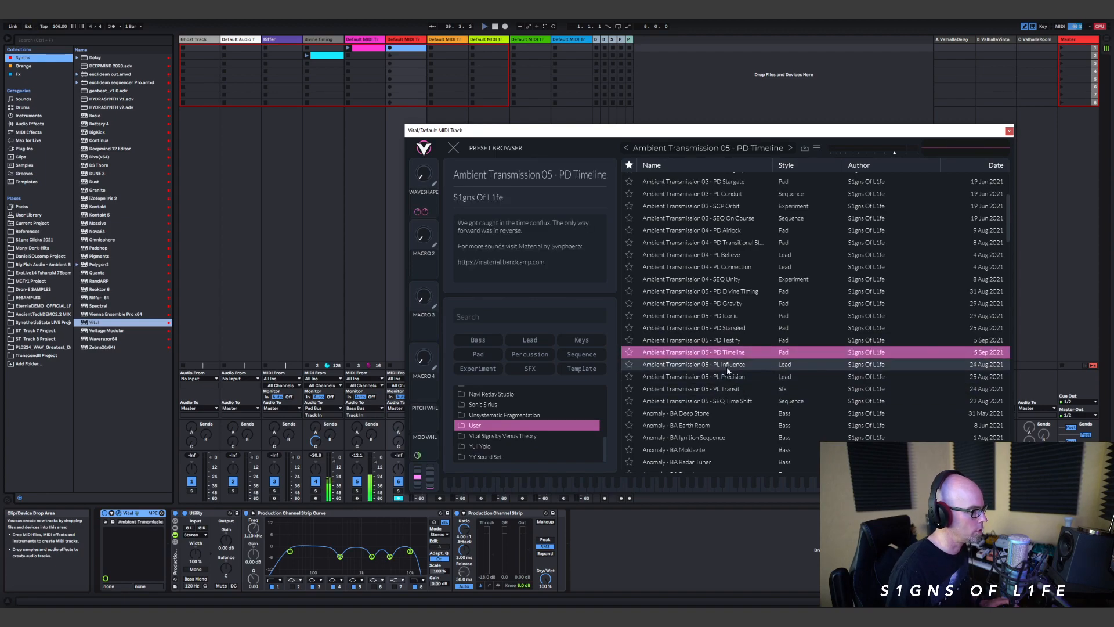
{"action": "left_click", "coordinate": [728, 367]}
{"action": "left_click", "coordinate": [727, 377]}
{"action": "left_click", "coordinate": [725, 389]}
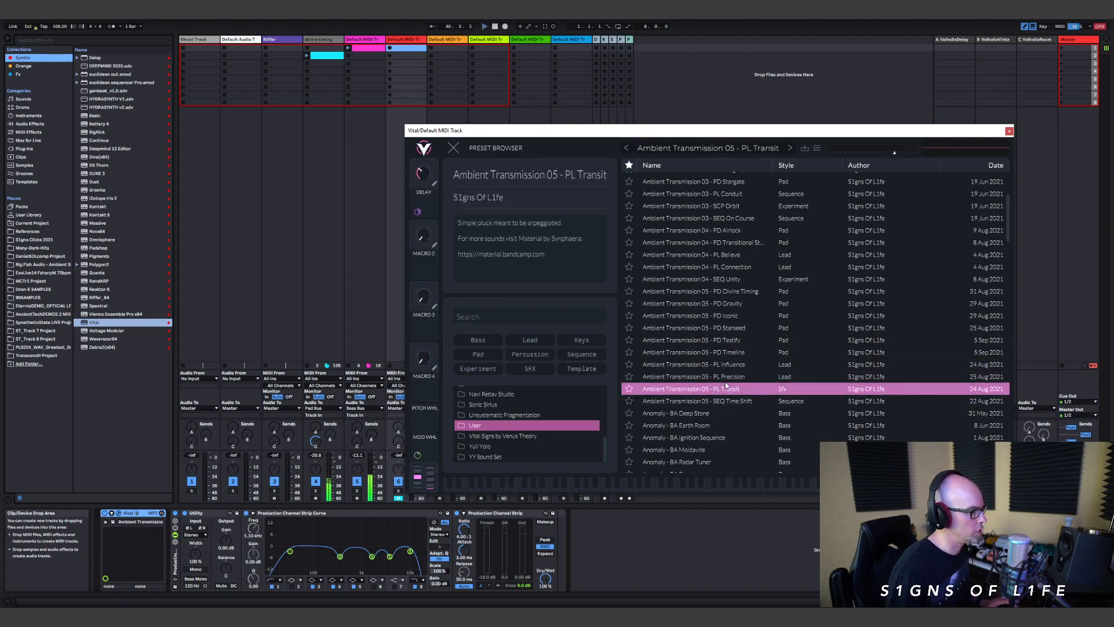
{"action": "left_click", "coordinate": [455, 149]}
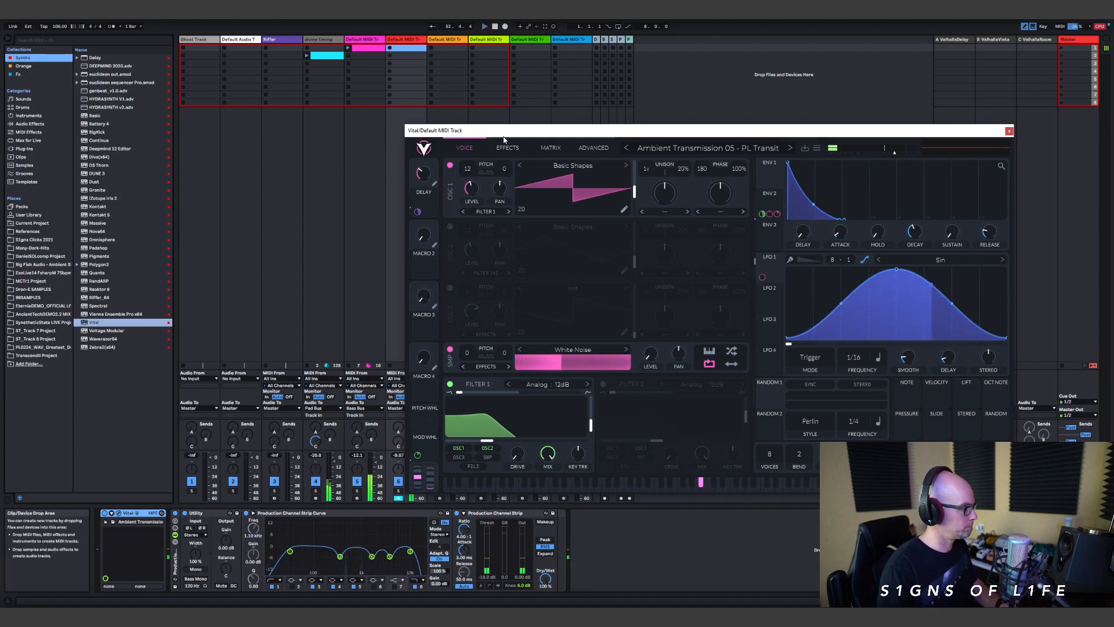
{"action": "left_click_drag", "start_coordinate": [503, 131], "coordinate": [667, 162]}
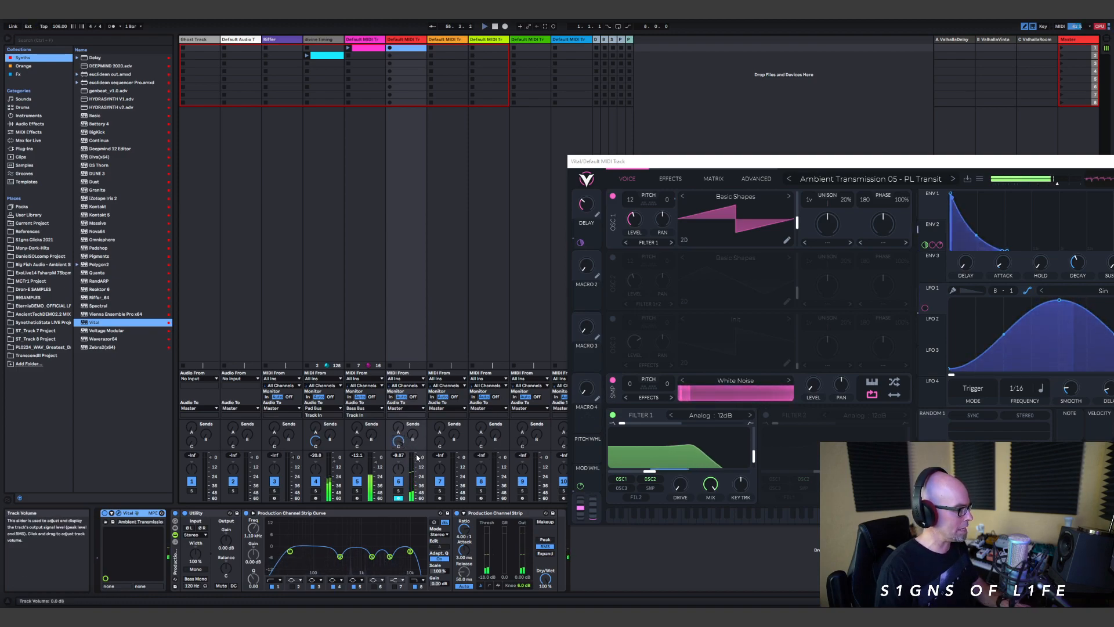
Step: Refine the pluck in Vital by adjusting the Filter 1 cutoff and raising the reverb mix, and balance track 6's volume and send C
{"action": "left_click_drag", "start_coordinate": [419, 458], "coordinate": [421, 464]}
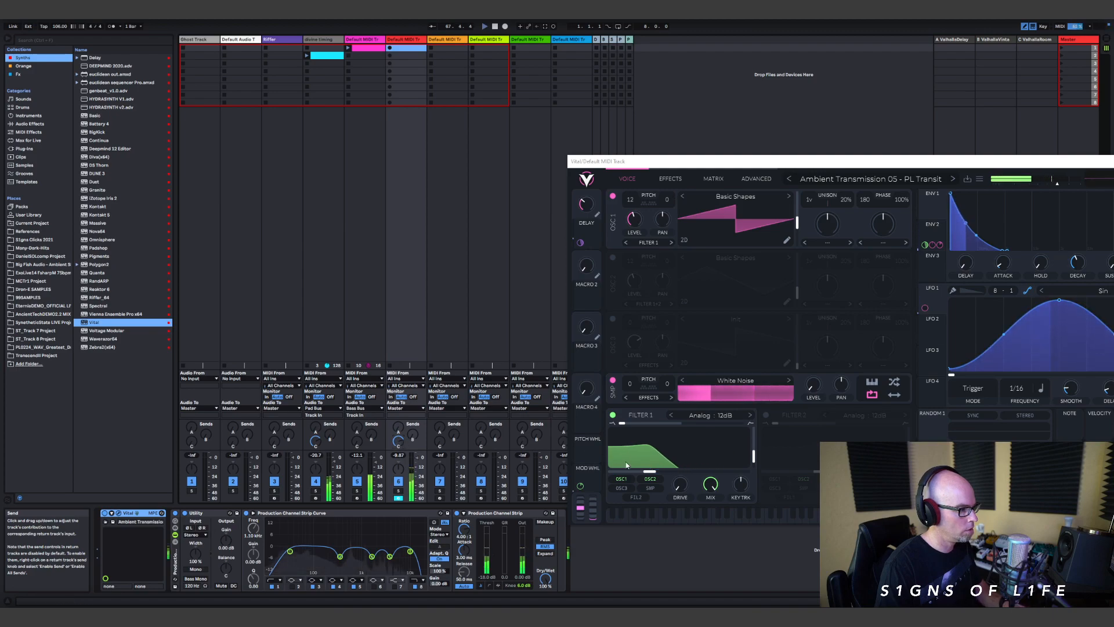
{"action": "left_click_drag", "start_coordinate": [654, 474], "coordinate": [638, 473]}
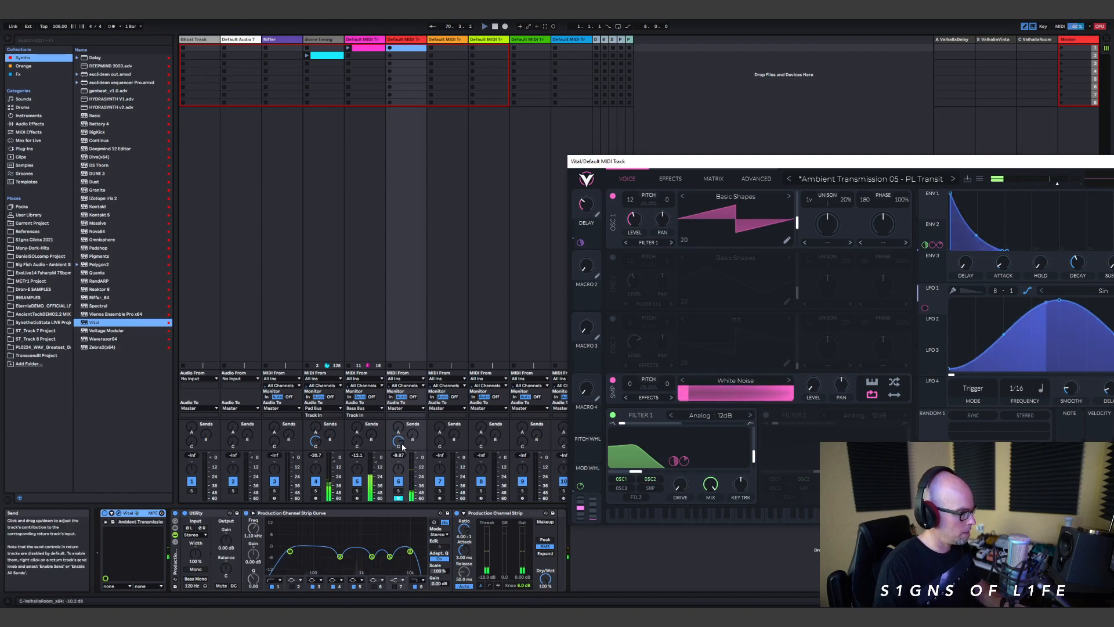
{"action": "left_click", "coordinate": [670, 178]}
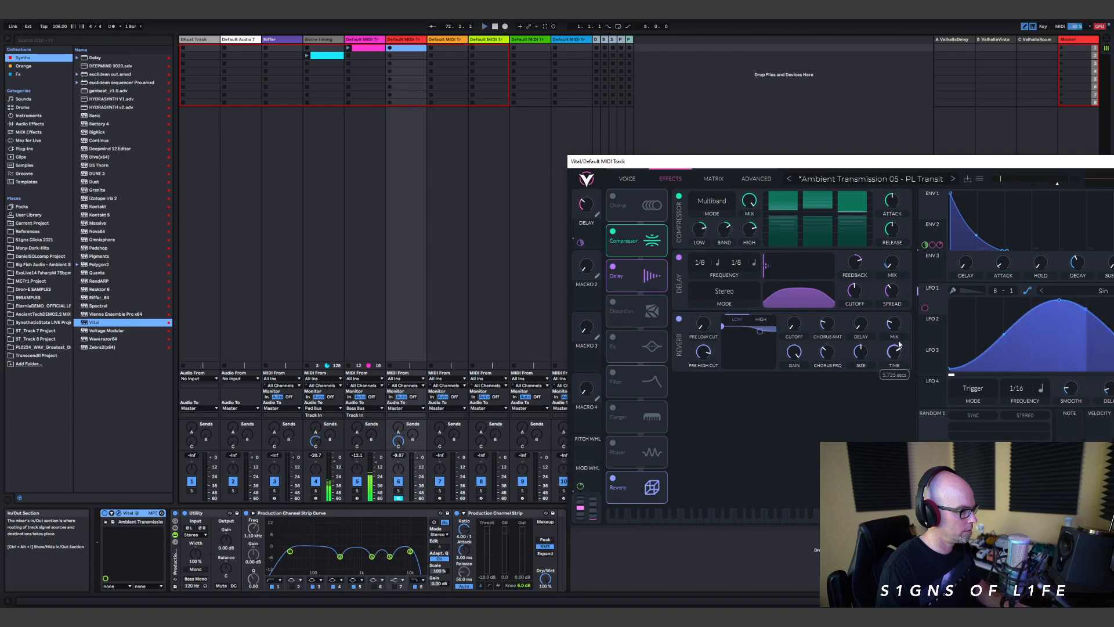
{"action": "left_click_drag", "start_coordinate": [894, 330], "coordinate": [895, 334]}
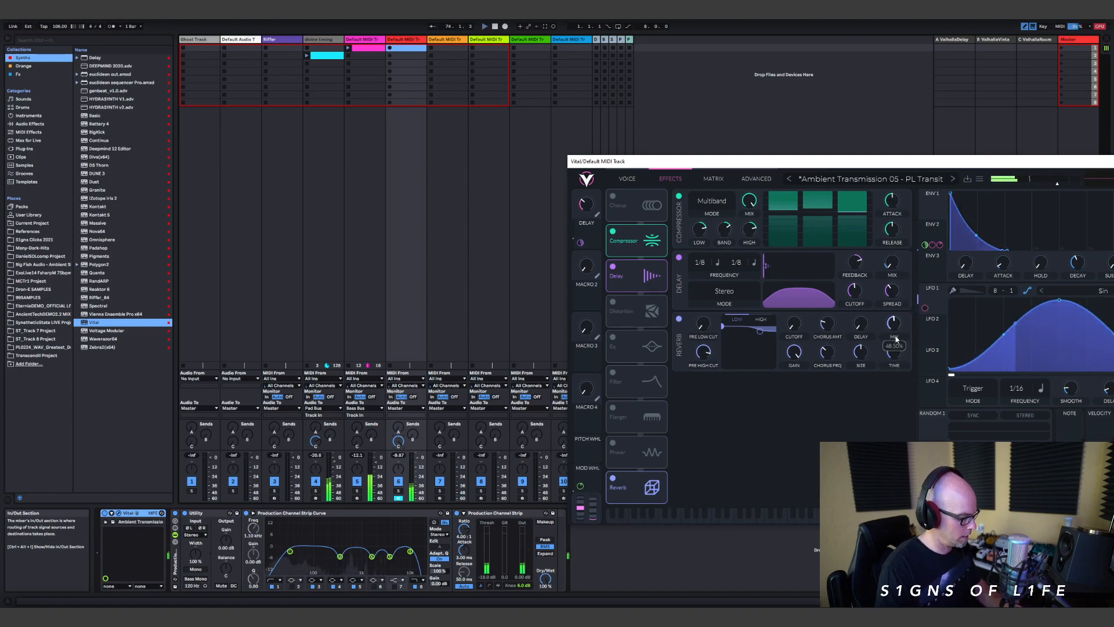
{"action": "left_click", "coordinate": [627, 179]}
{"action": "left_click_drag", "start_coordinate": [659, 477], "coordinate": [659, 472]}
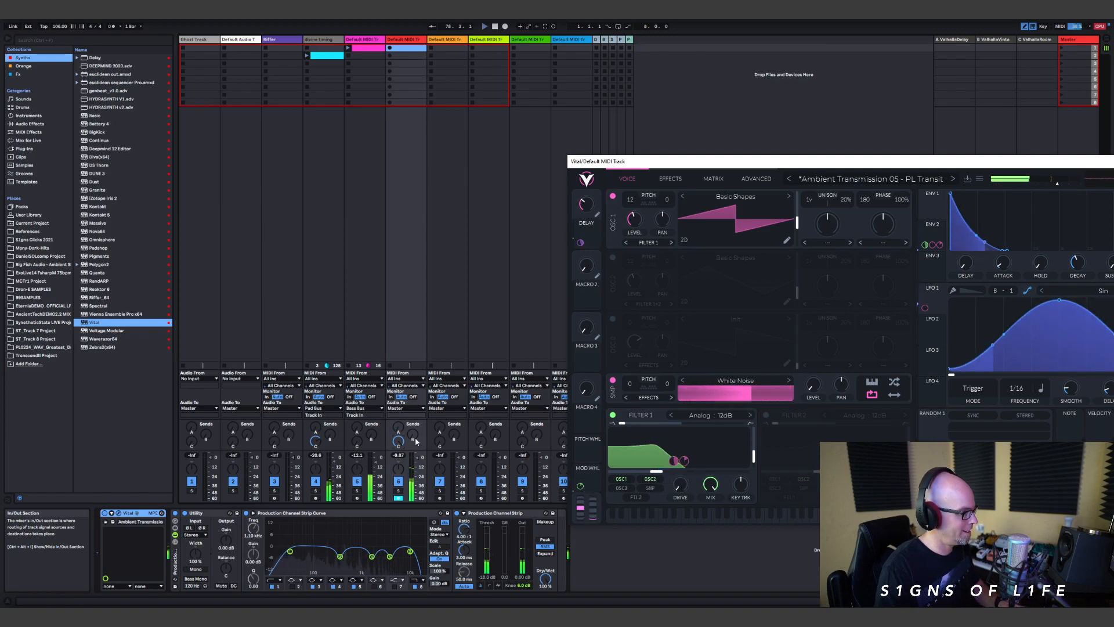
{"action": "left_click_drag", "start_coordinate": [396, 442], "coordinate": [395, 441]}
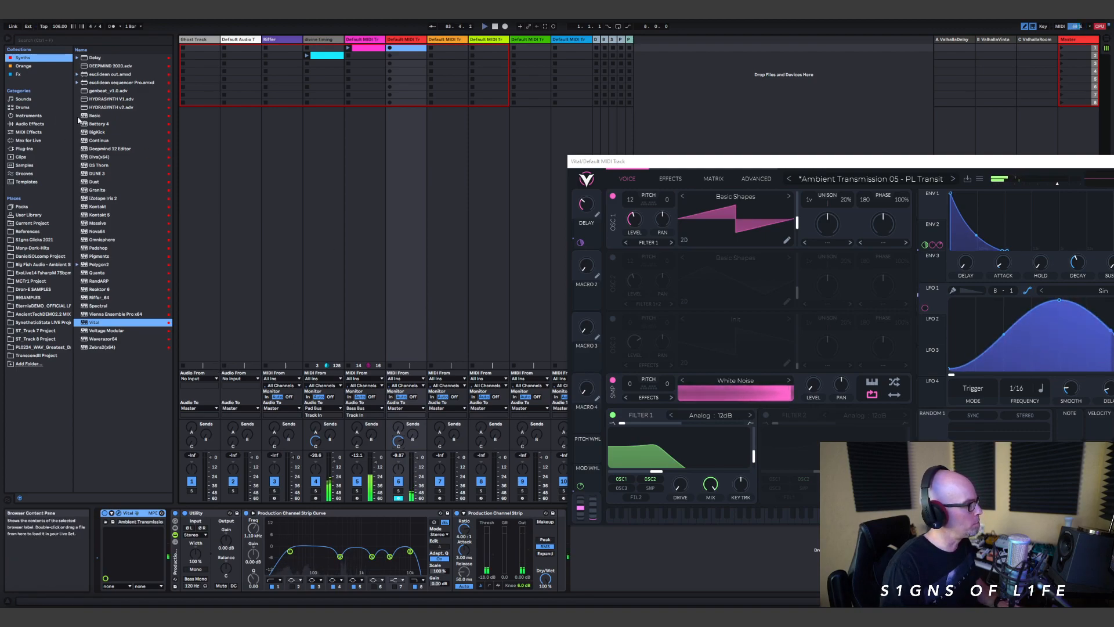
Step: Insert an Arpeggiator MIDI effect before Vital on track 6 and close the Vital window
{"action": "left_click", "coordinate": [28, 132]}
{"action": "left_click_drag", "start_coordinate": [169, 252], "coordinate": [113, 539]}
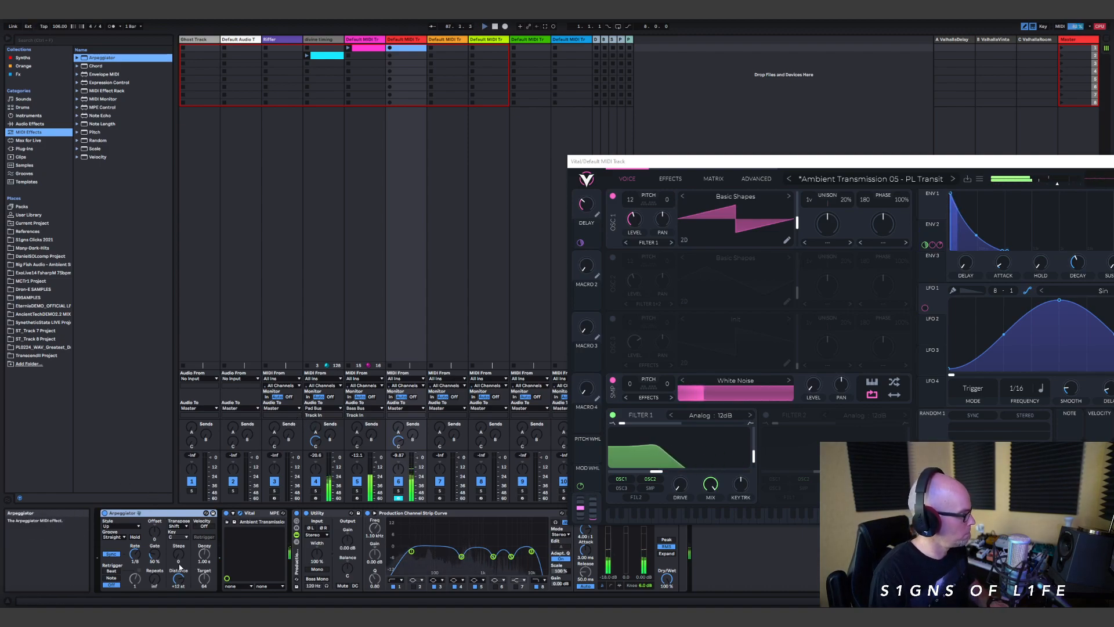
{"action": "left_click_drag", "start_coordinate": [972, 159], "coordinate": [677, 146]}
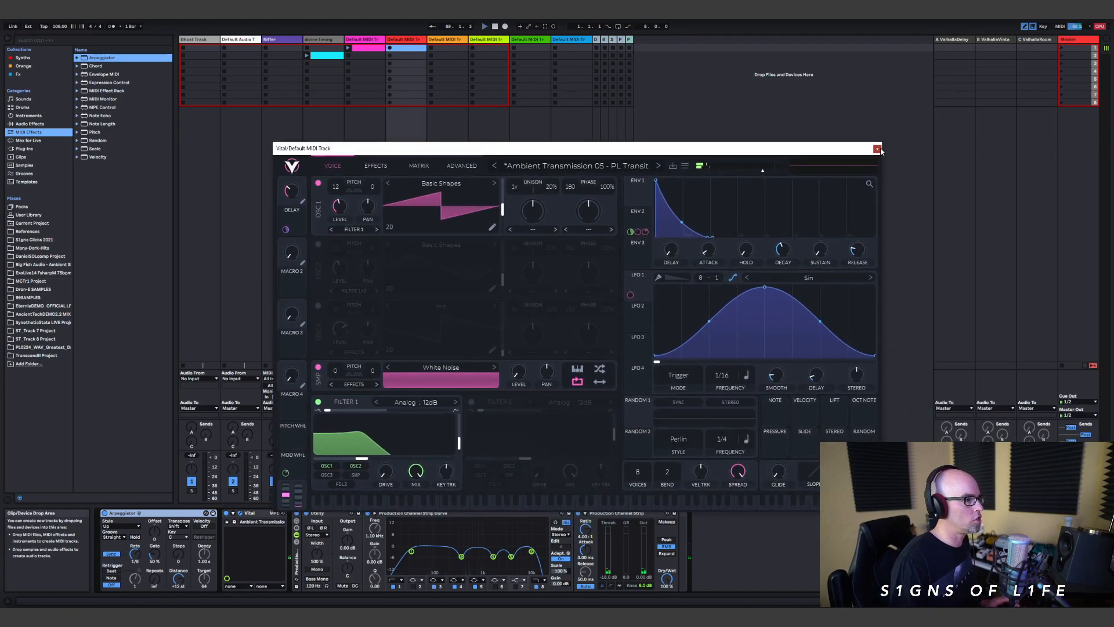
{"action": "left_click", "coordinate": [877, 149]}
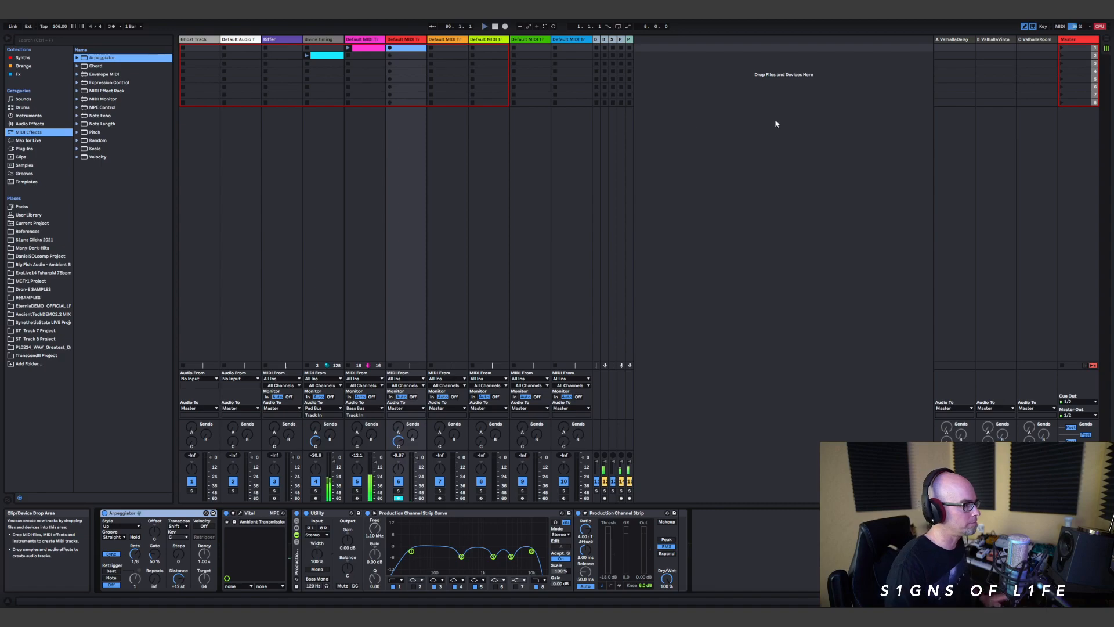
Step: Create a four-bar MIDI clip in track 6's first slot and set its fixed note grid to 1/8
{"action": "double_click", "coordinate": [400, 49]}
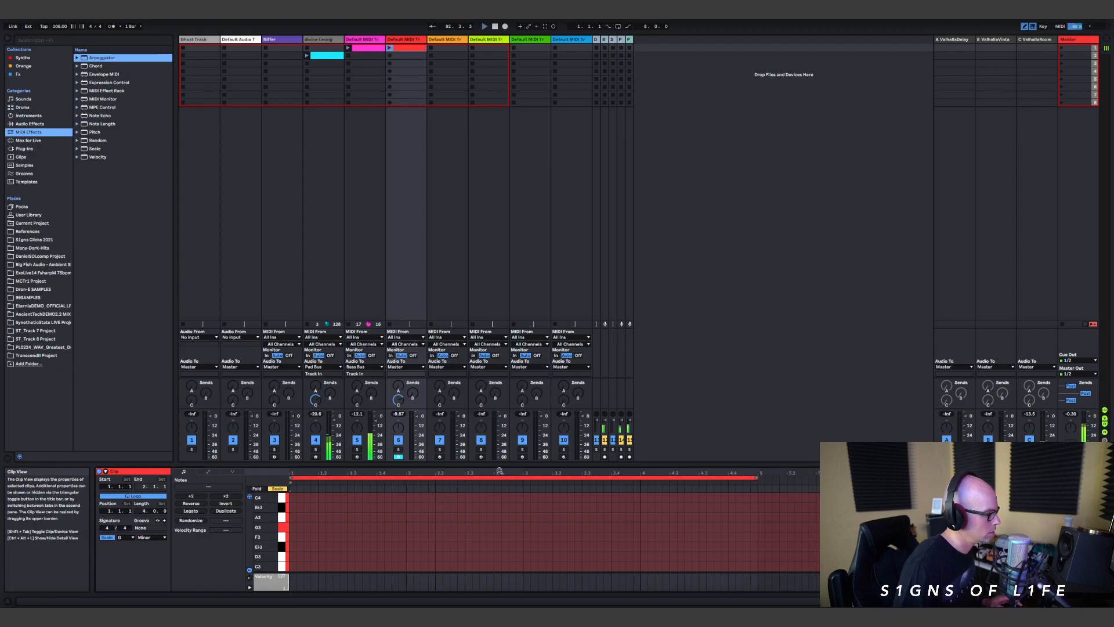
{"action": "left_click_drag", "start_coordinate": [500, 464], "coordinate": [500, 115]}
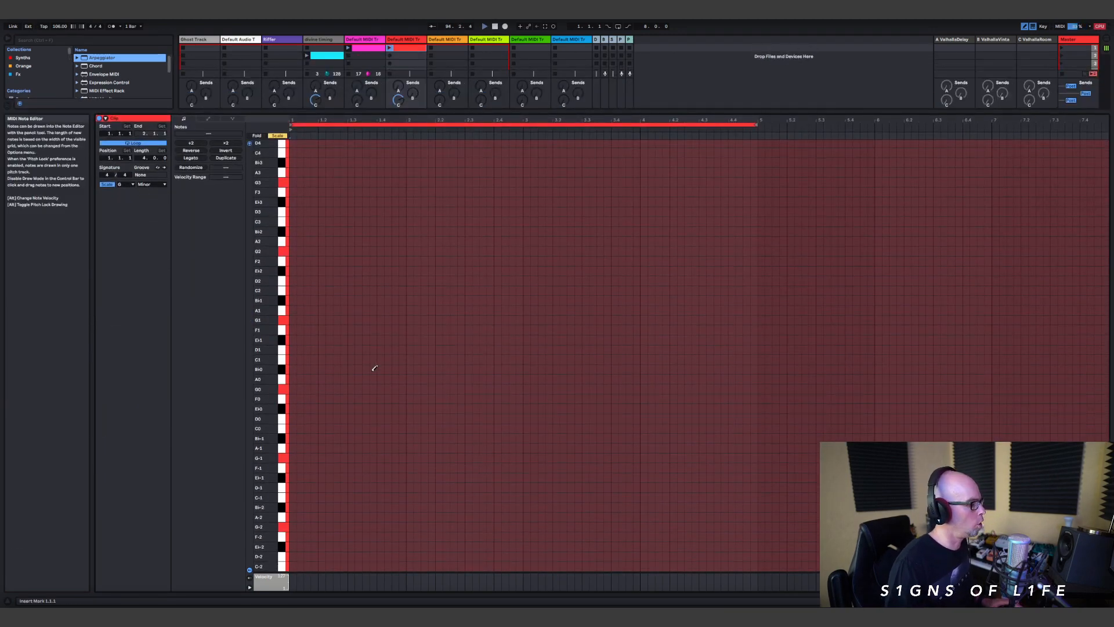
{"action": "right_click", "coordinate": [300, 388]}
{"action": "left_click", "coordinate": [340, 504]}
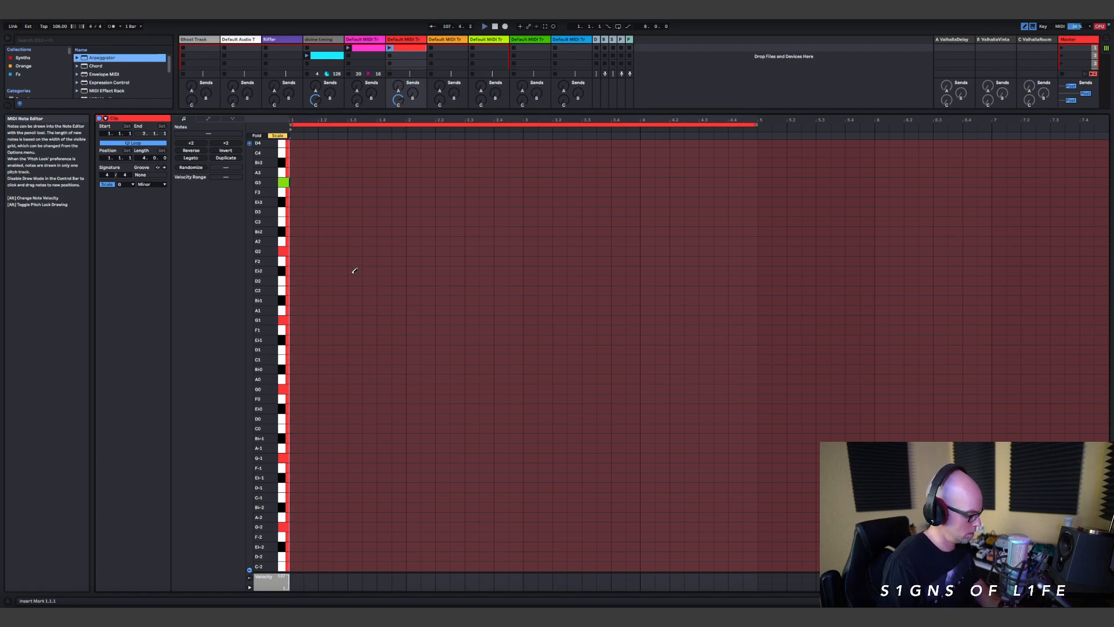
Step: Draw an eighth-note opening phrase from the clip's start into bar 2: G2, D3, G3, A3, Bb3, A3 and F3
{"action": "left_click", "coordinate": [296, 251]}
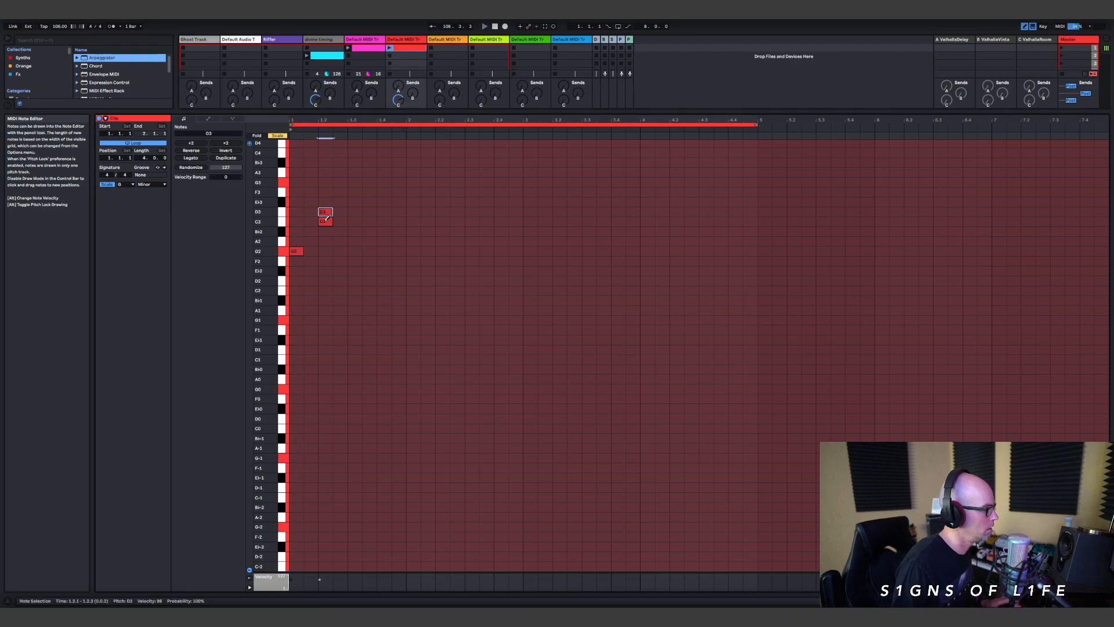
{"action": "left_click", "coordinate": [340, 182]}
{"action": "left_click", "coordinate": [355, 172]}
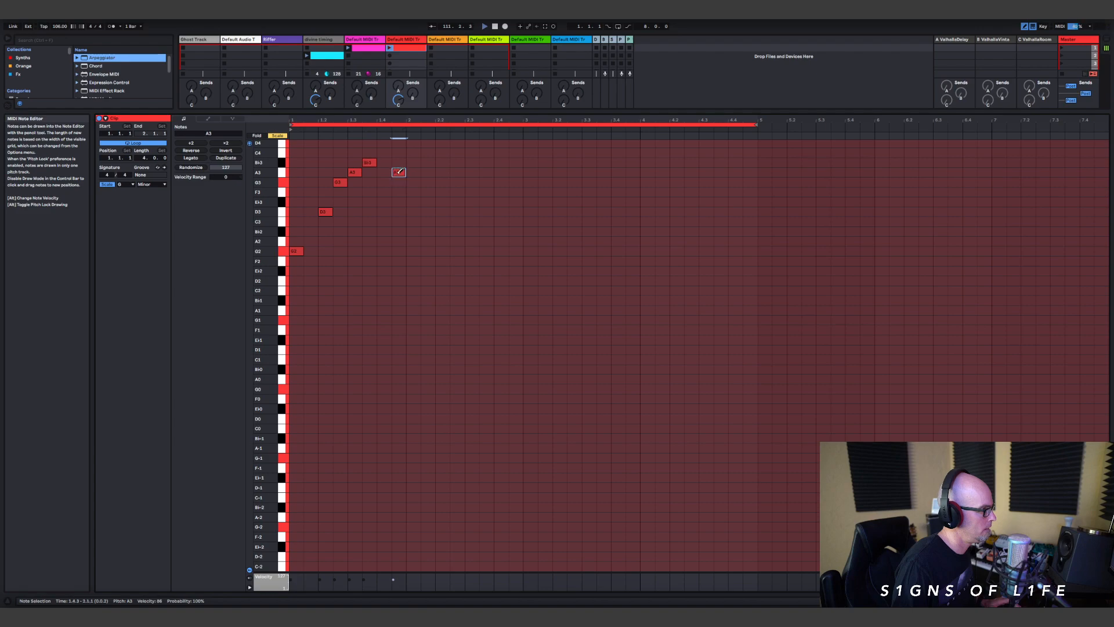
{"action": "left_click", "coordinate": [428, 192]}
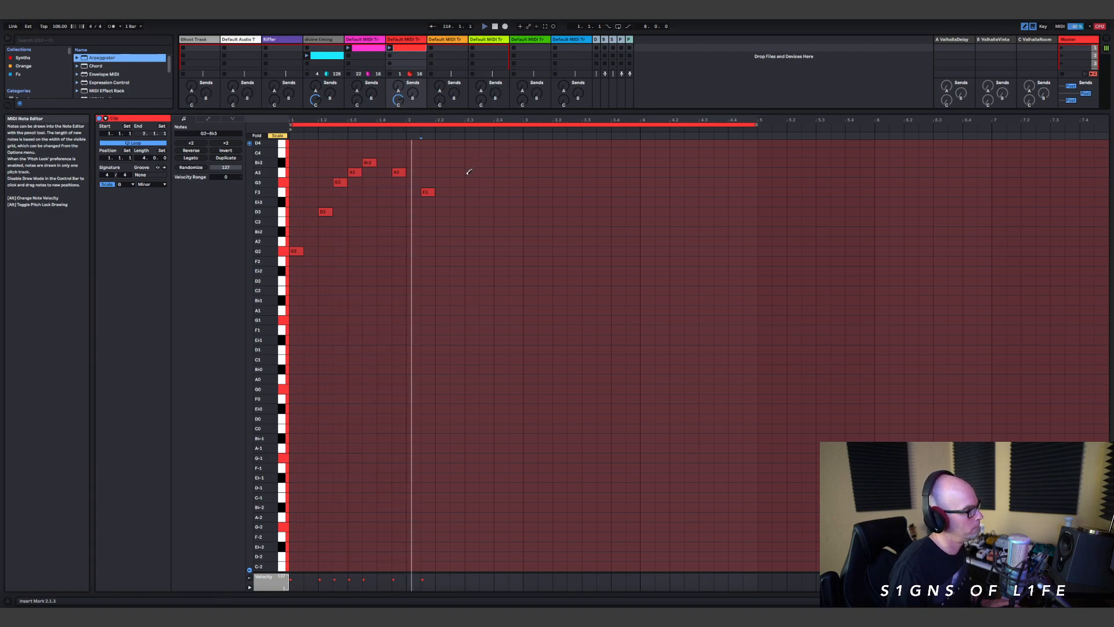
Step: Add a descending answering phrase from the start of bar 3 with the eighth notes Bb3, A3, F3, G3 and D3
{"action": "left_click_drag", "start_coordinate": [473, 111], "coordinate": [472, 267]}
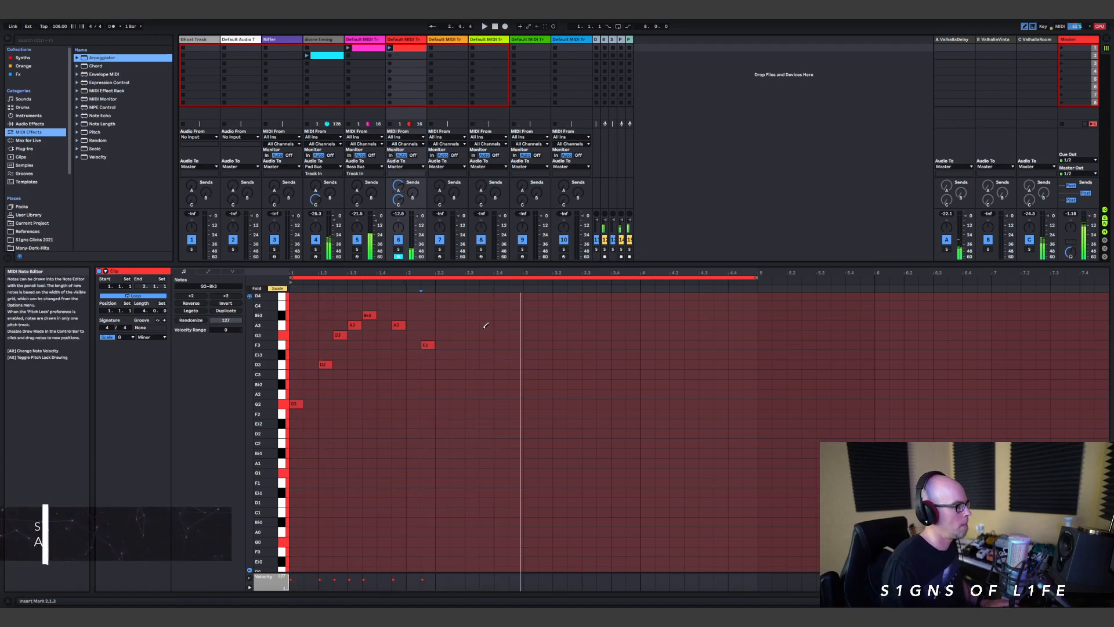
{"action": "left_click", "coordinate": [529, 315]}
{"action": "left_click", "coordinate": [542, 325]}
{"action": "left_click", "coordinate": [587, 346]}
{"action": "left_click", "coordinate": [631, 335]}
{"action": "left_click", "coordinate": [677, 354]}
{"action": "left_click", "coordinate": [685, 356]}
{"action": "key", "text": "space"}
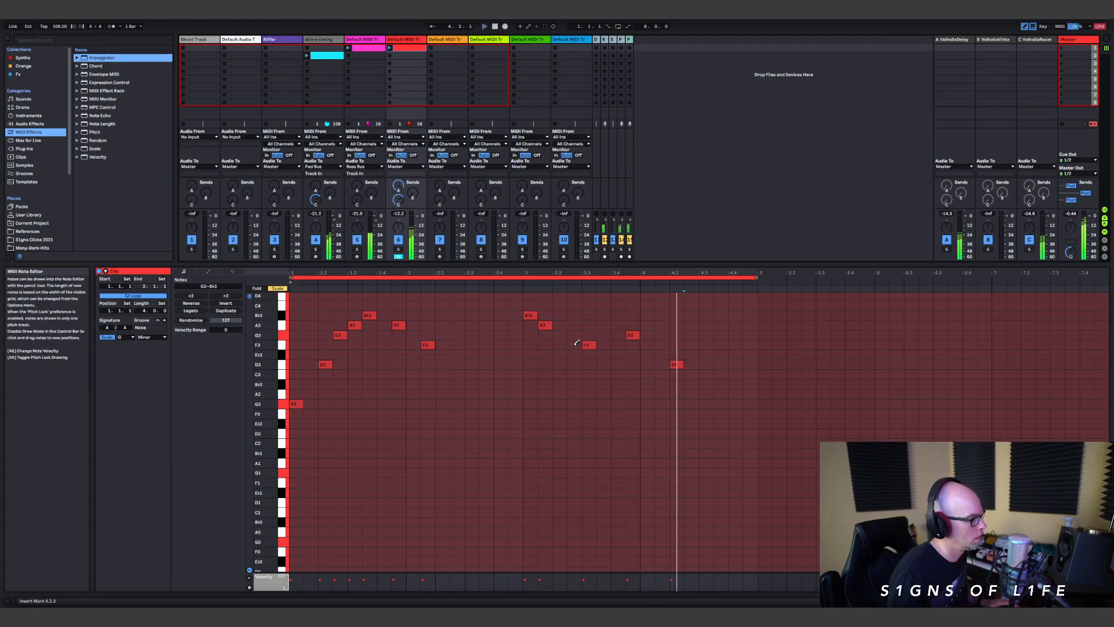
Step: Shift the second phrase's F3, G3 and D3 notes earlier so that the phrase fits within bar 3
{"action": "left_click_drag", "start_coordinate": [583, 345], "coordinate": [569, 345]}
{"action": "left_click", "coordinate": [603, 334]}
{"action": "left_click", "coordinate": [631, 335]}
{"action": "left_click", "coordinate": [643, 353]}
{"action": "left_click", "coordinate": [647, 353]}
{"action": "left_click_drag", "start_coordinate": [640, 363], "coordinate": [626, 364]}
{"action": "left_click", "coordinate": [675, 363]}
{"action": "key", "text": "space"}
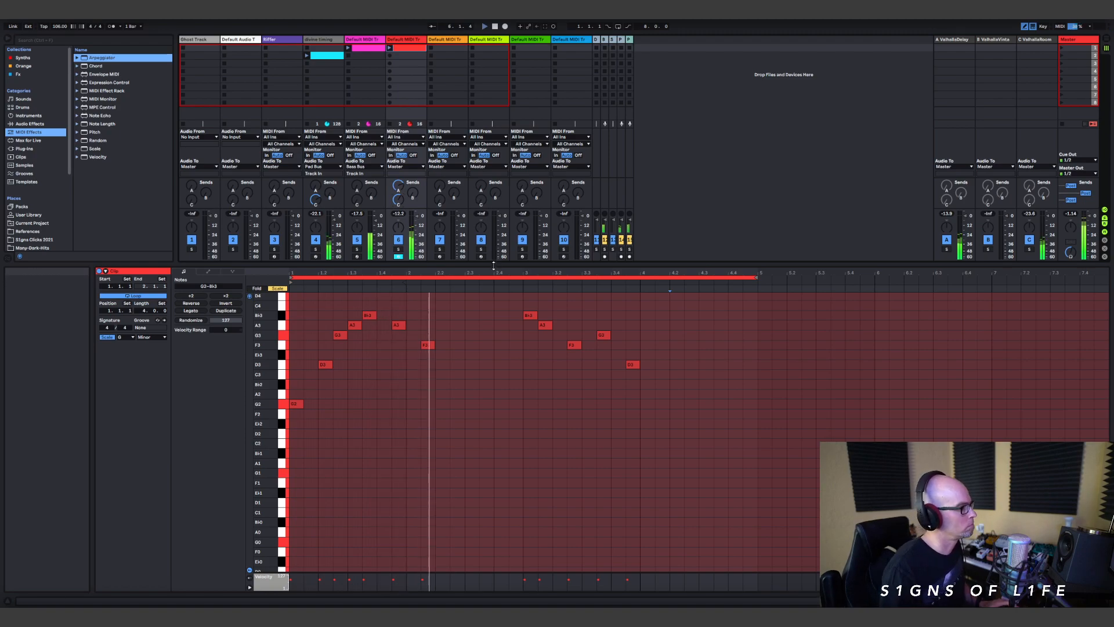
Step: Expose the mixer controls and route track 6's audio output to the Synth Bus
{"action": "left_click_drag", "start_coordinate": [493, 264], "coordinate": [493, 363]}
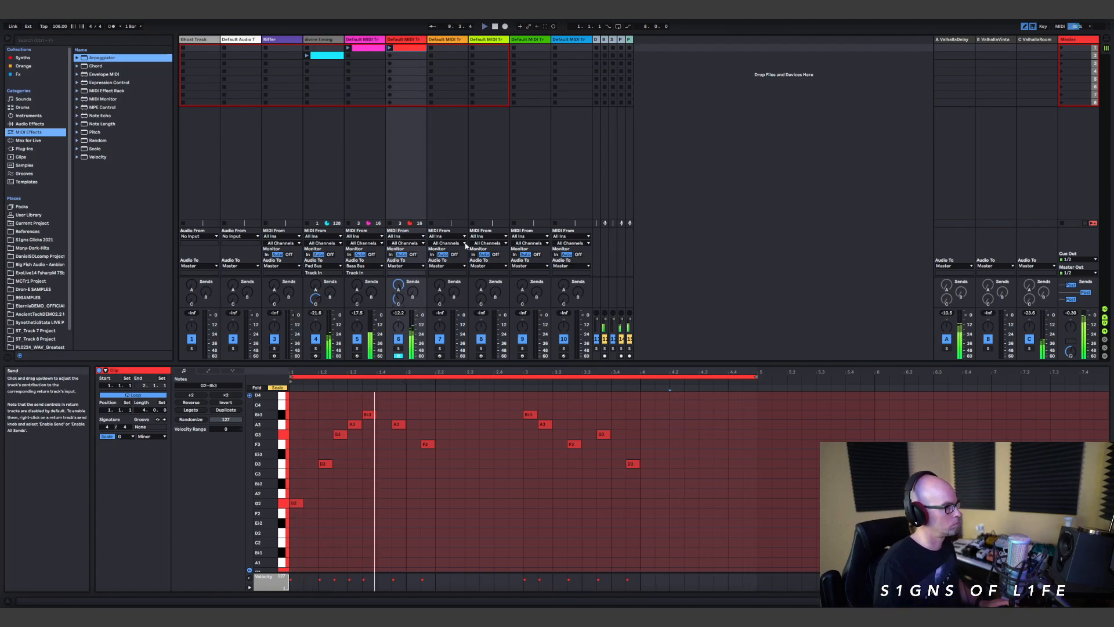
{"action": "left_click", "coordinate": [404, 266]}
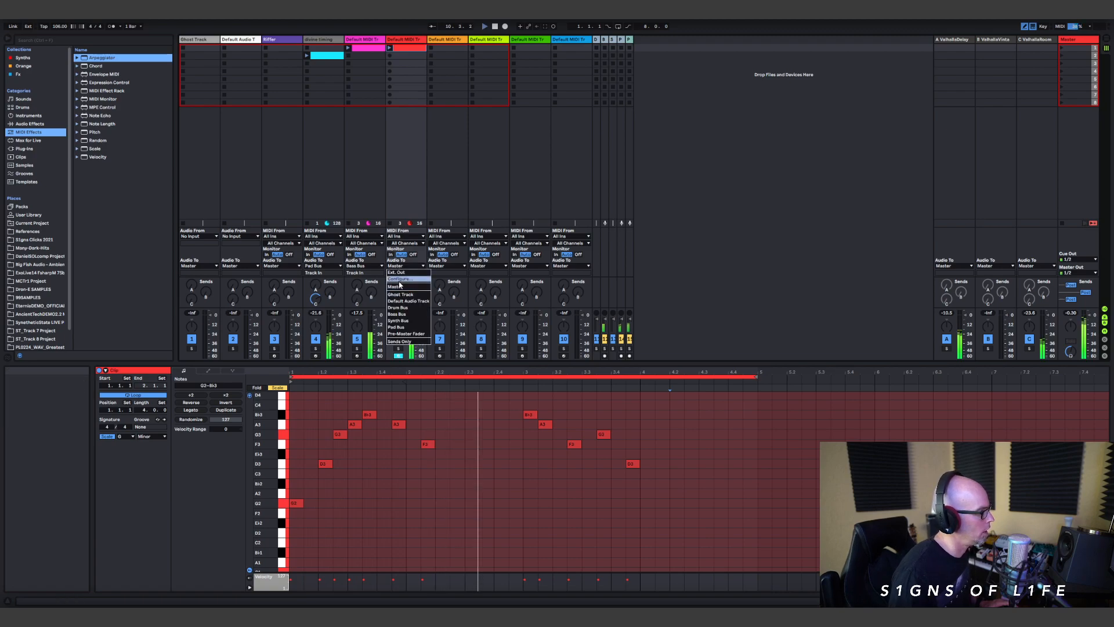
{"action": "left_click", "coordinate": [406, 302]}
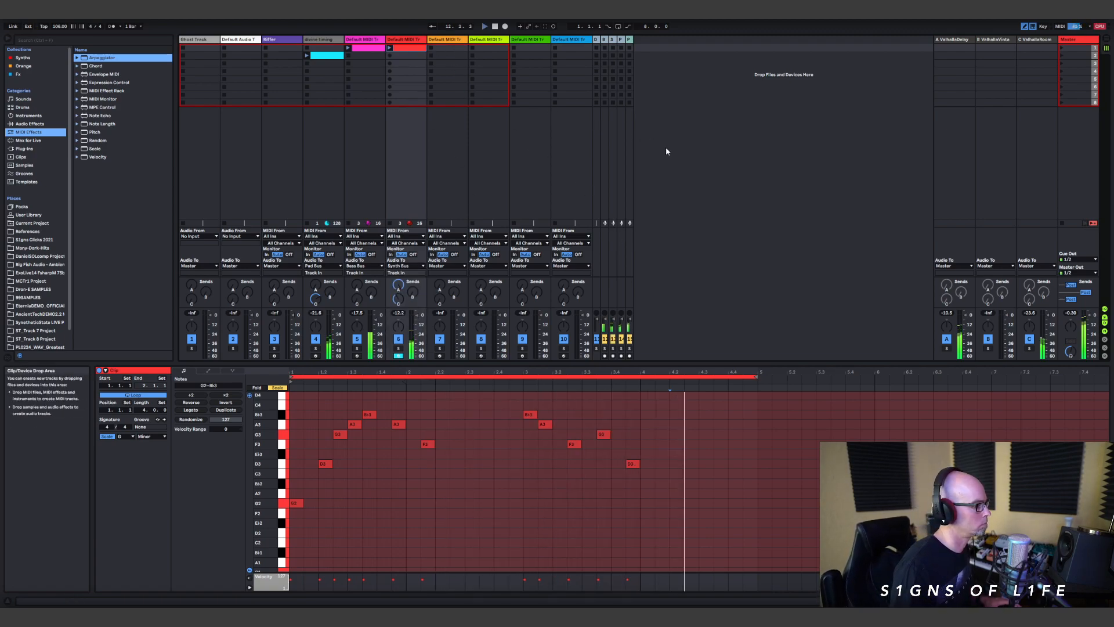
Step: Load Vital onto the orange MIDI track 7 and look through its User presets
{"action": "left_click", "coordinate": [454, 40]}
{"action": "left_click", "coordinate": [22, 58]}
{"action": "left_click", "coordinate": [136, 322]}
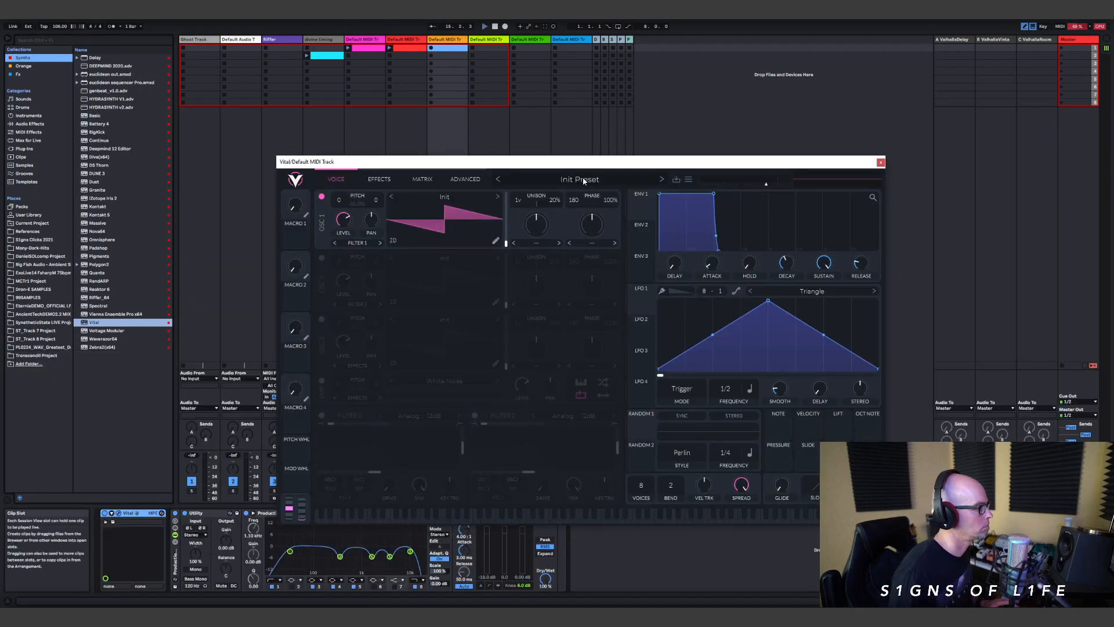
{"action": "left_click", "coordinate": [583, 182]}
{"action": "scroll", "coordinate": [381, 476], "scroll_direction": "up", "scroll_amount": 3}
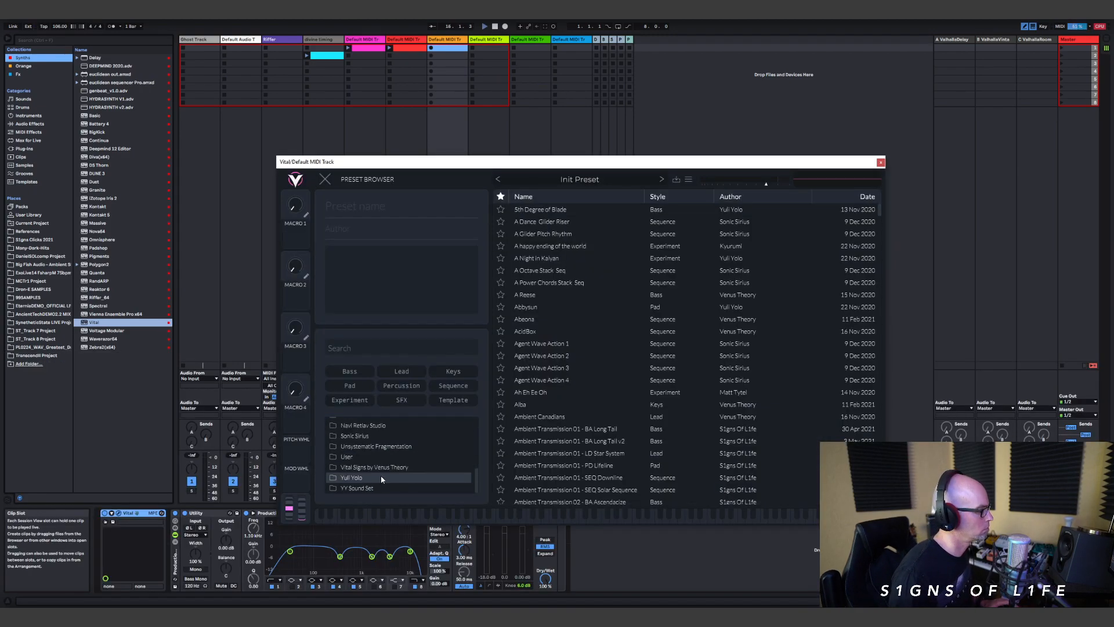
{"action": "left_click", "coordinate": [880, 163]}
Step: Swap the instrument on track 7 for Serum_x64 and load "PD Distant Shores" from the Ancient Technology presets
{"action": "left_click", "coordinate": [162, 512]}
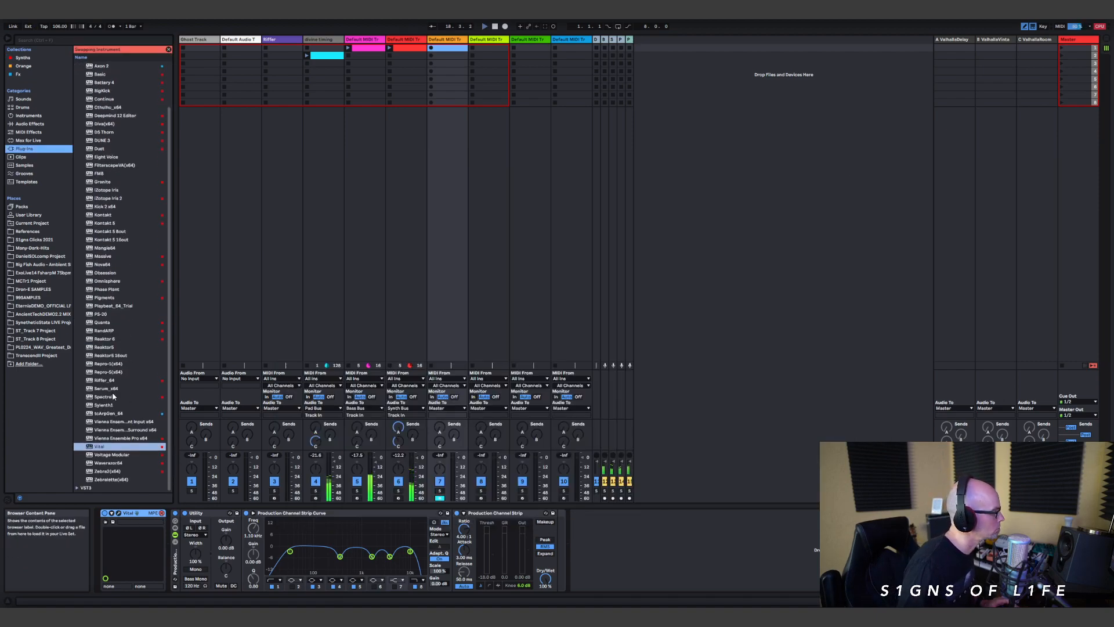
{"action": "left_click", "coordinate": [113, 388]}
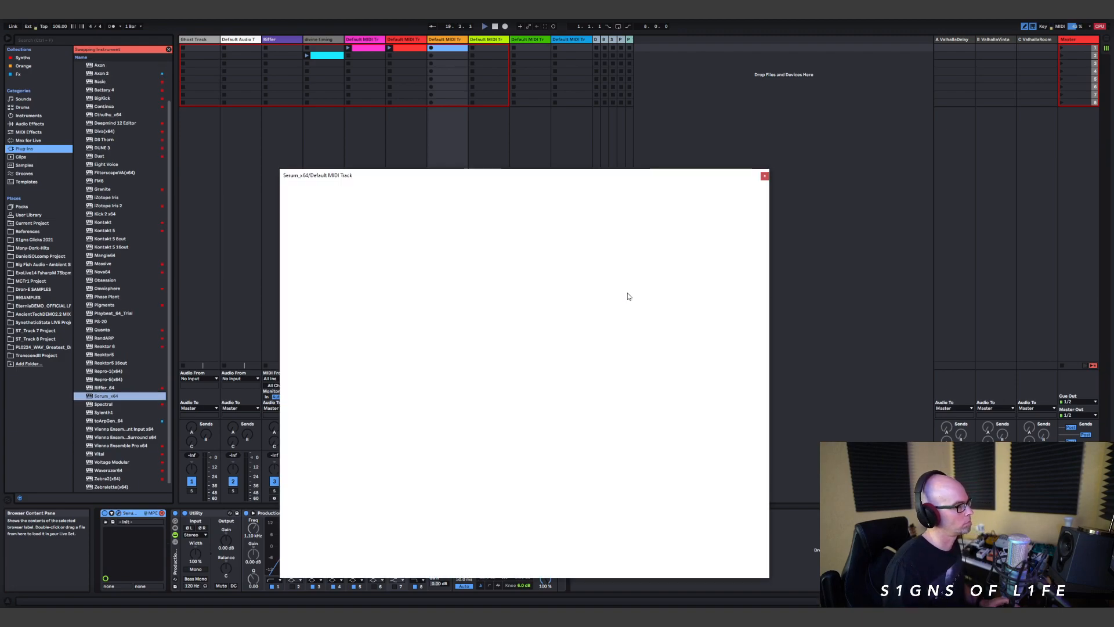
{"action": "left_click", "coordinate": [543, 192]}
{"action": "mouse_move", "coordinate": [574, 205]}
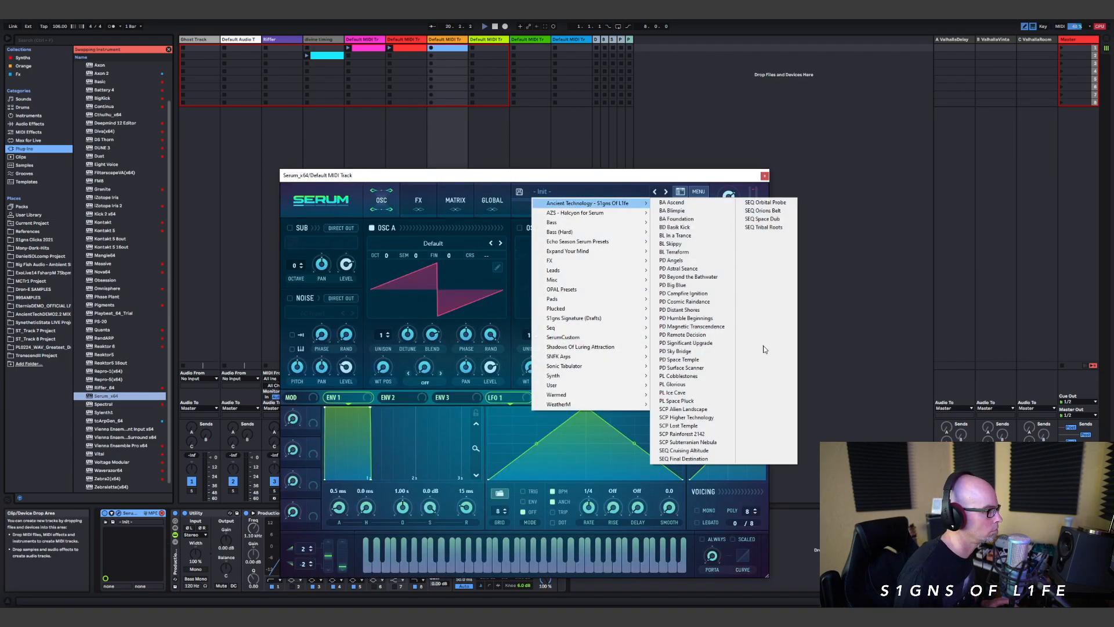
{"action": "left_click", "coordinate": [719, 312]}
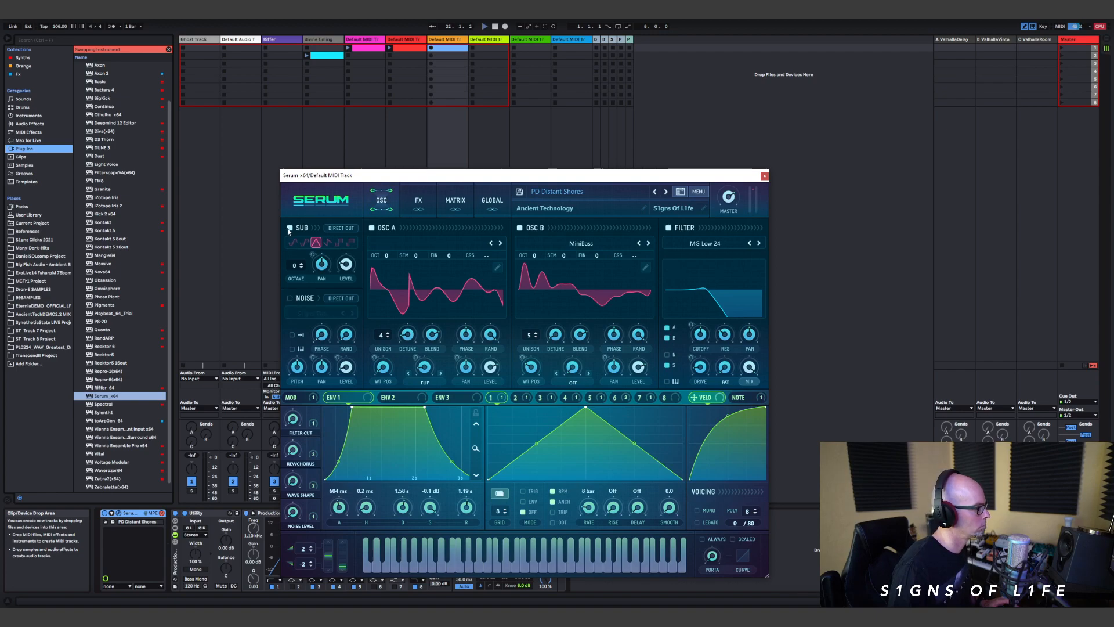
{"action": "left_click", "coordinate": [764, 176]}
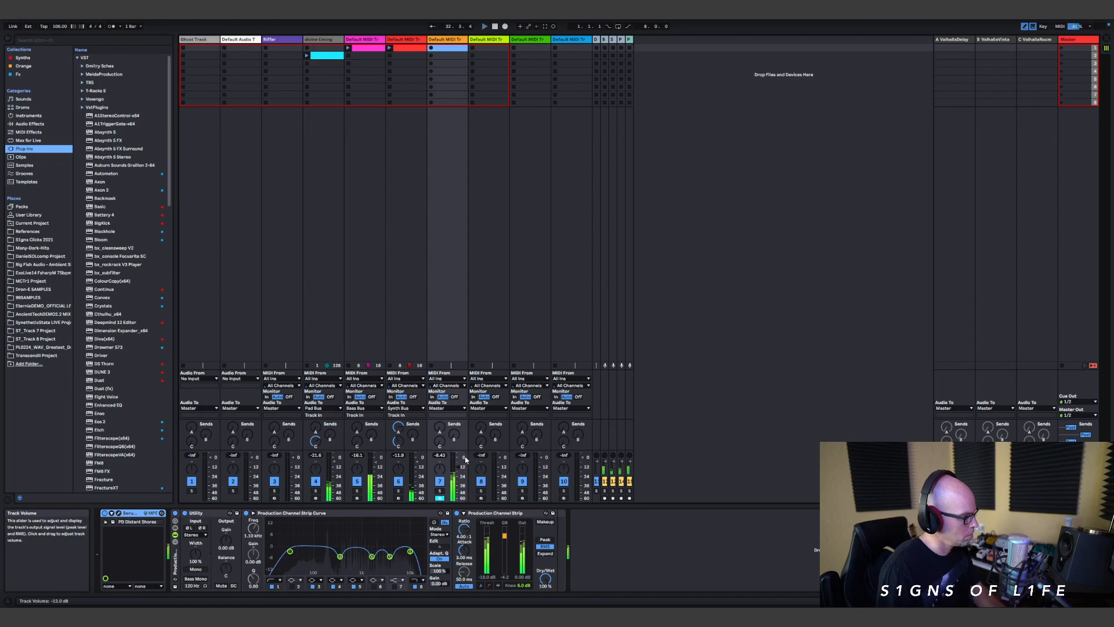
{"action": "left_click", "coordinate": [118, 513]}
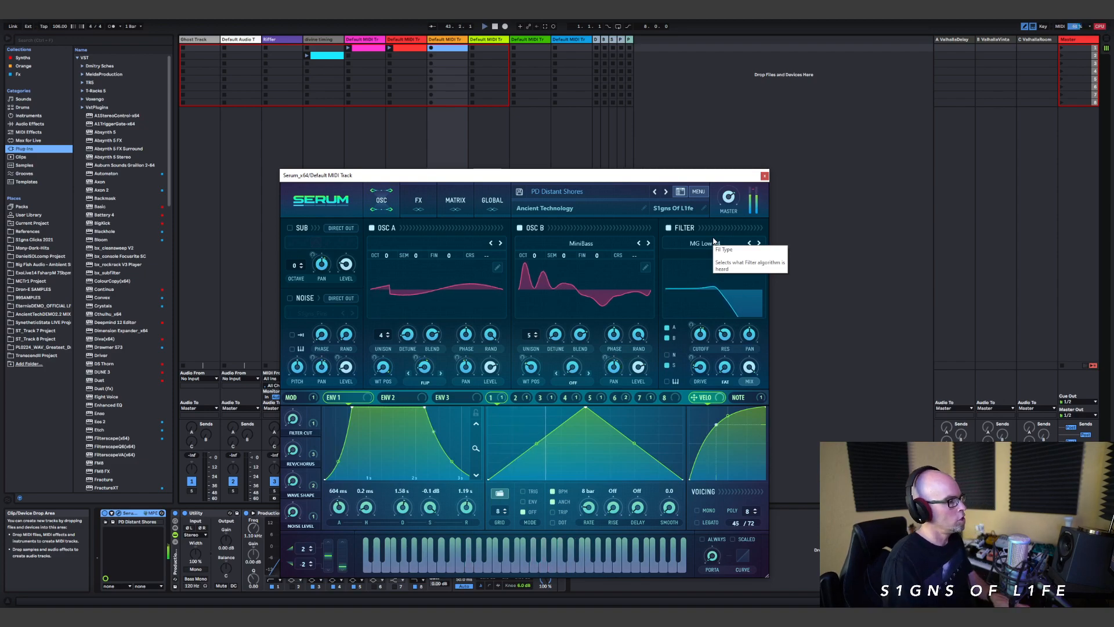
{"action": "left_click", "coordinate": [764, 175]}
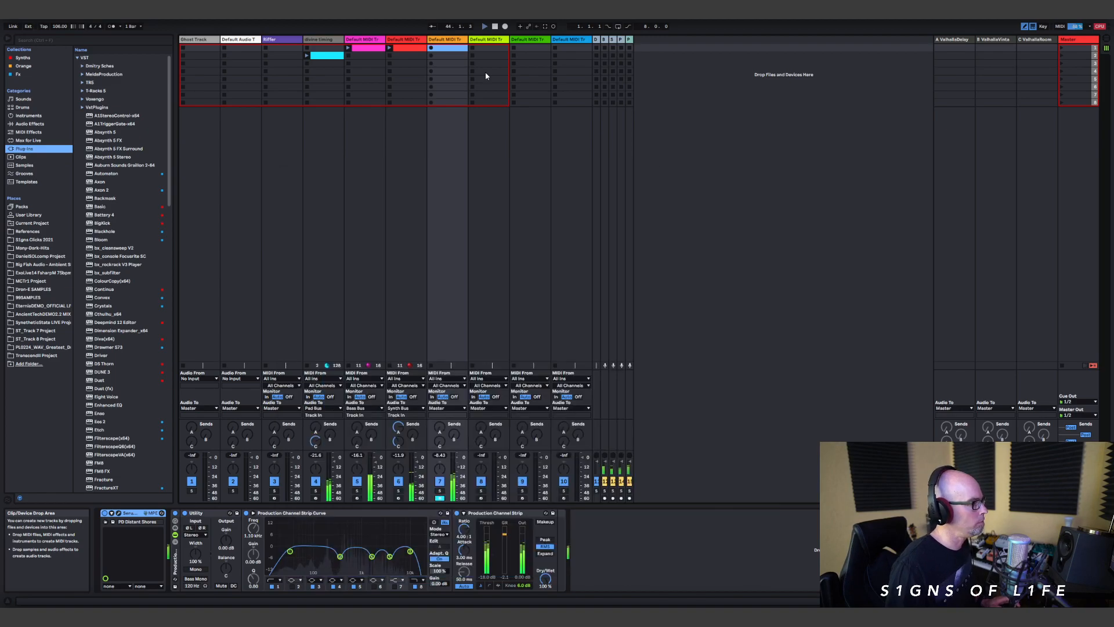
Step: Create a MIDI clip in track 7's first slot, set its length to 16 bars and adjust its note grid
{"action": "double_click", "coordinate": [443, 52]}
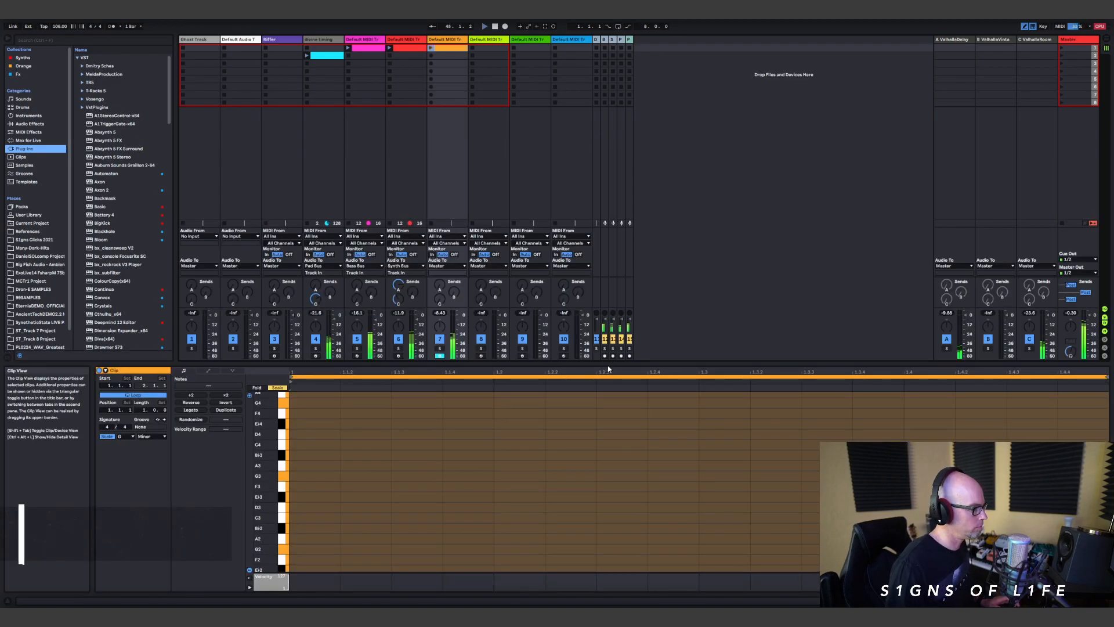
{"action": "left_click_drag", "start_coordinate": [607, 361], "coordinate": [325, 101]}
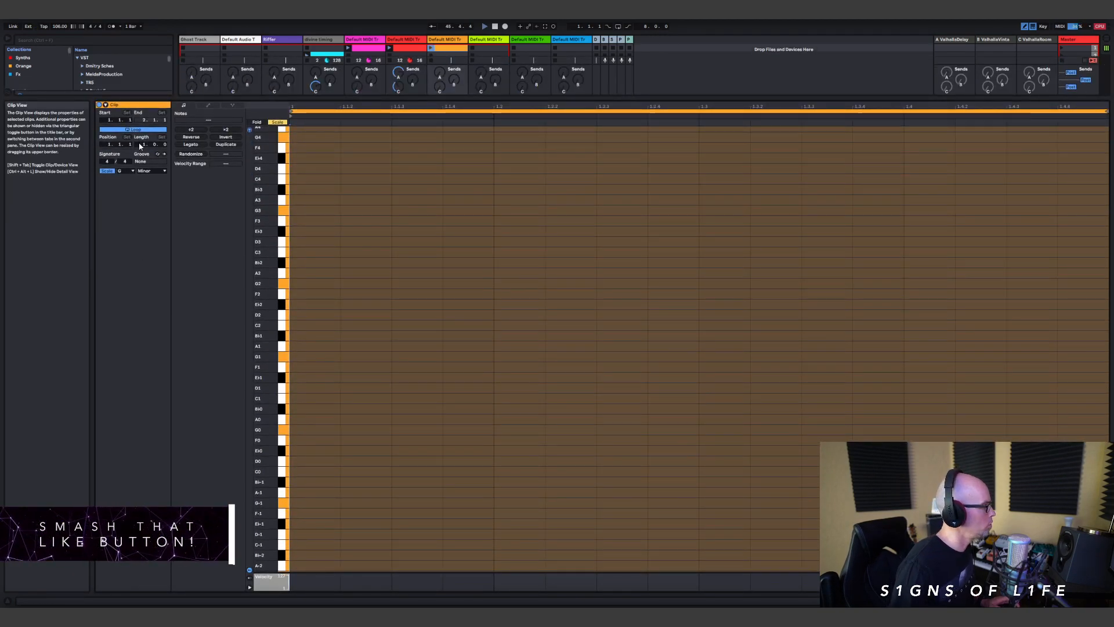
{"action": "left_click_drag", "start_coordinate": [141, 147], "coordinate": [141, 147]}
{"action": "right_click", "coordinate": [377, 287]}
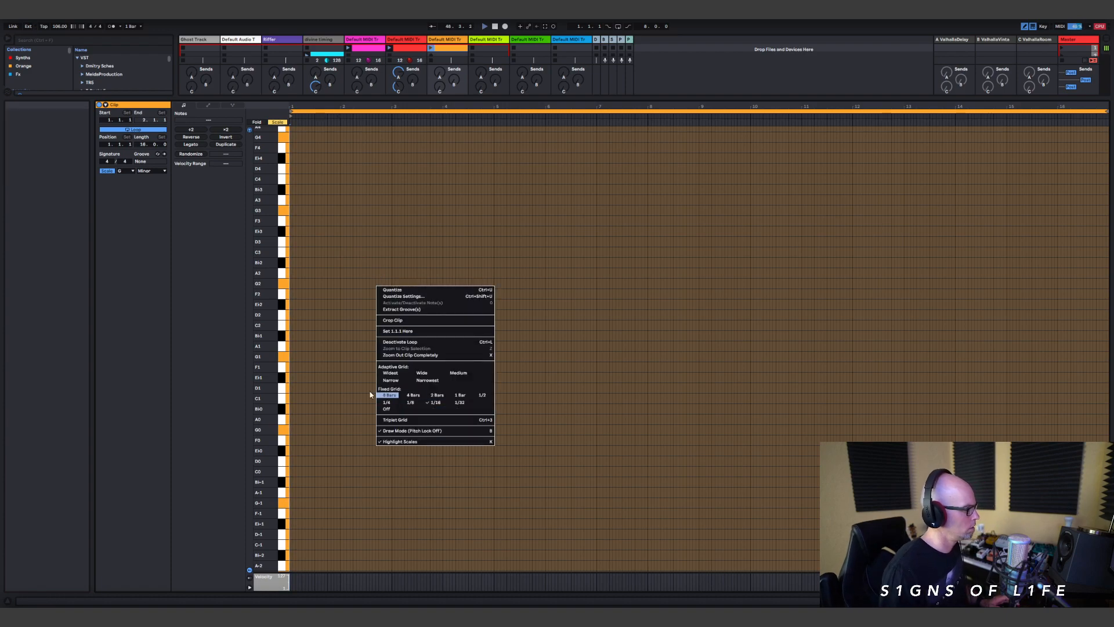
{"action": "left_click", "coordinate": [433, 379]}
{"action": "right_click", "coordinate": [409, 381]}
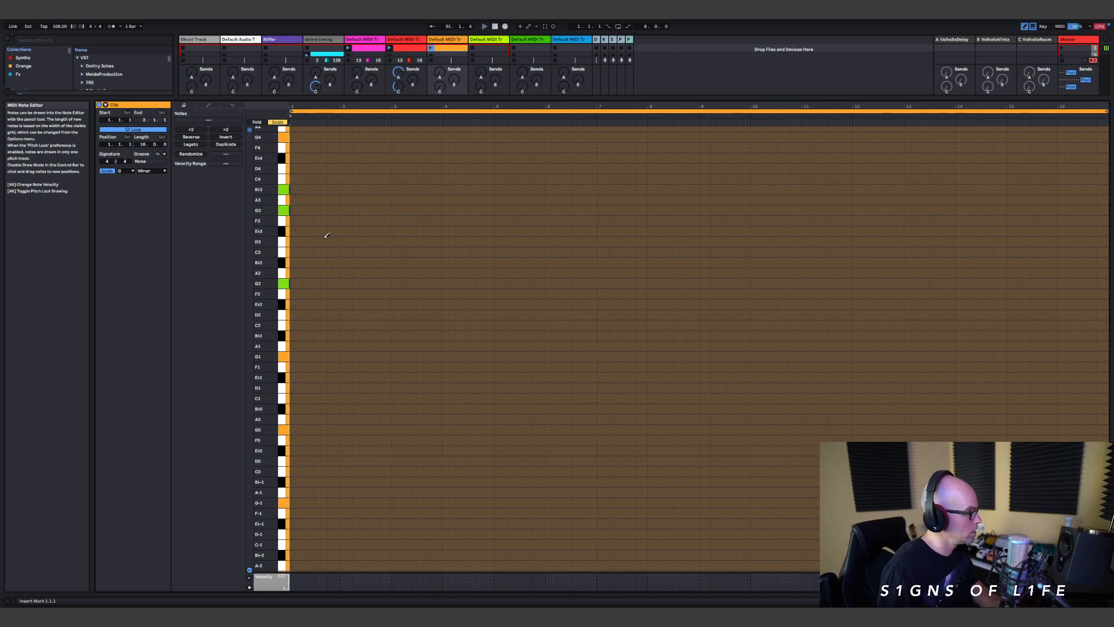
Step: Step-record a sustained G2, G3 and B♭3 chord from the start of track 7's clip
{"action": "scroll", "coordinate": [328, 225], "scroll_direction": "up", "scroll_amount": 2}
{"action": "key", "text": "ctrl+a"}
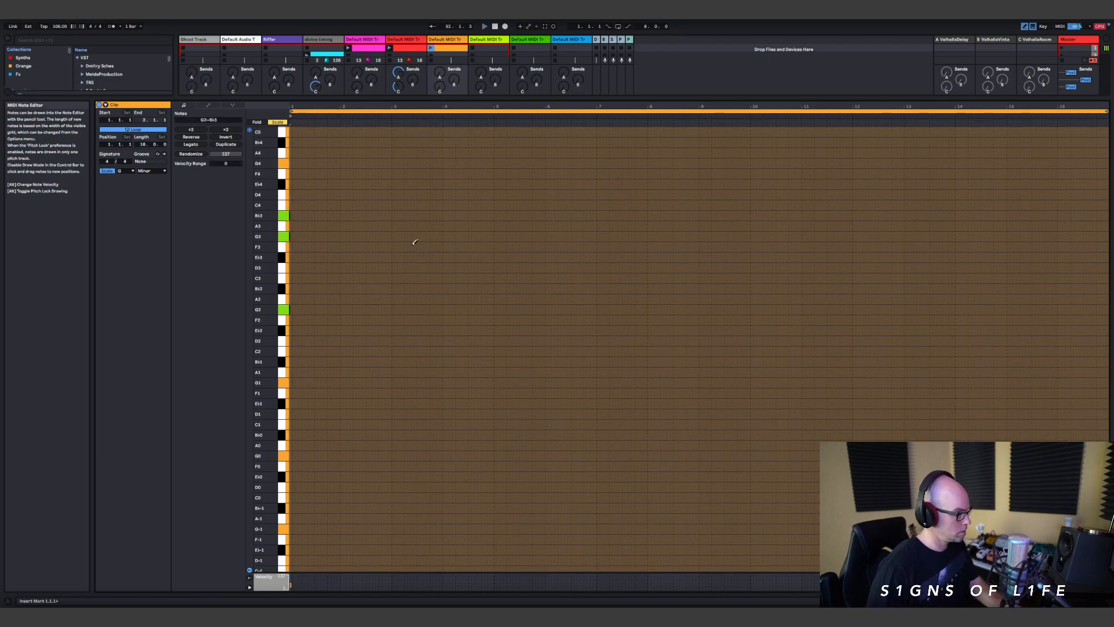
{"action": "key", "text": "Right"}
{"action": "key", "text": "Right"}
{"action": "key", "text": "Right"}
{"action": "key", "text": "Right"}
{"action": "key", "text": "Right"}
{"action": "key", "text": "Right"}
{"action": "key", "text": "Right"}
{"action": "key", "text": "Right"}
{"action": "key", "text": "Right"}
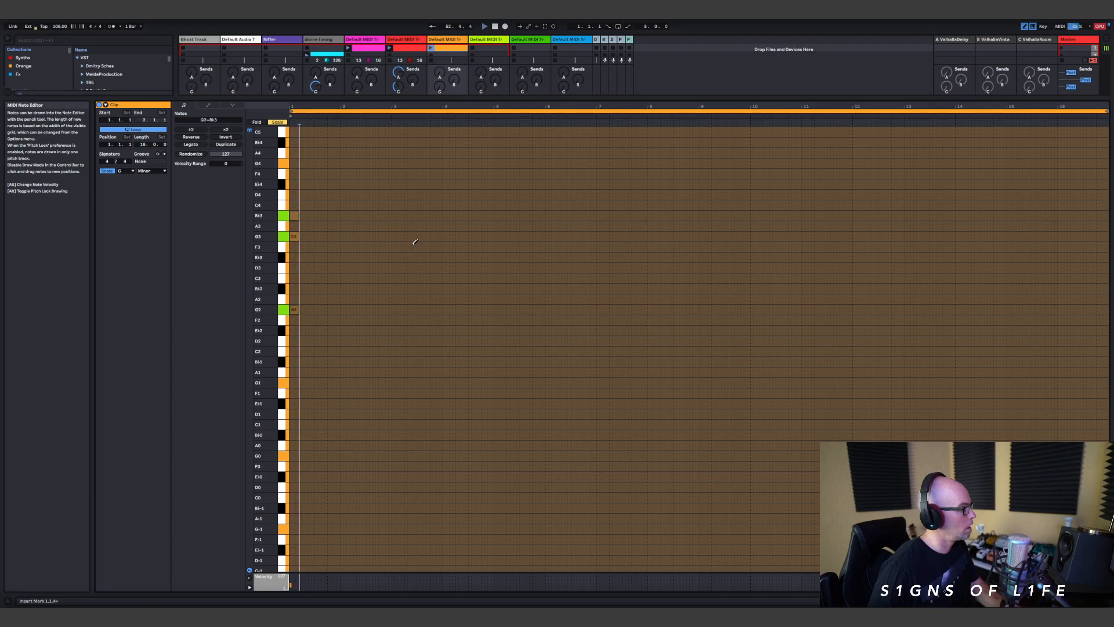
Step: Step-record an A3 from just after bar 2 to shortly before bar 4 while extending the held G2 and G3
{"action": "key", "text": "Right"}
{"action": "key", "text": "Right"}
{"action": "key", "text": "Right"}
{"action": "key", "text": "Right"}
{"action": "key", "text": "Right"}
{"action": "key", "text": "Right"}
{"action": "key", "text": "Right"}
{"action": "key", "text": "Right"}
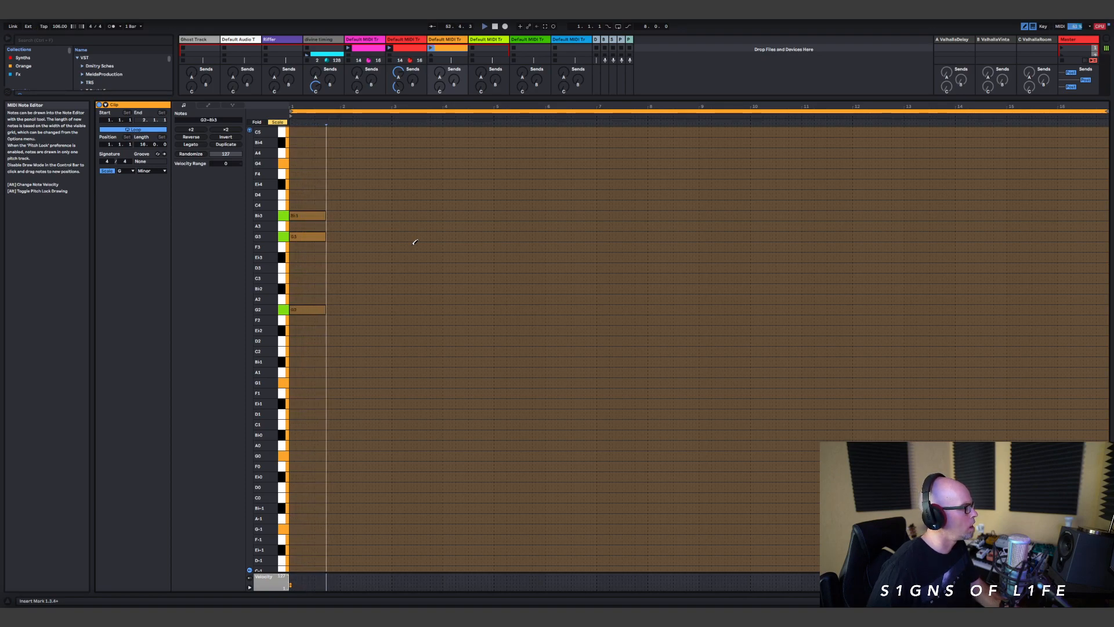
{"action": "key", "text": "Right"}
{"action": "key", "text": "Right"}
{"action": "key", "text": "Right"}
{"action": "key", "text": "Right"}
{"action": "key", "text": "Right"}
{"action": "key", "text": "Right"}
{"action": "key", "text": "Right"}
{"action": "key", "text": "Right"}
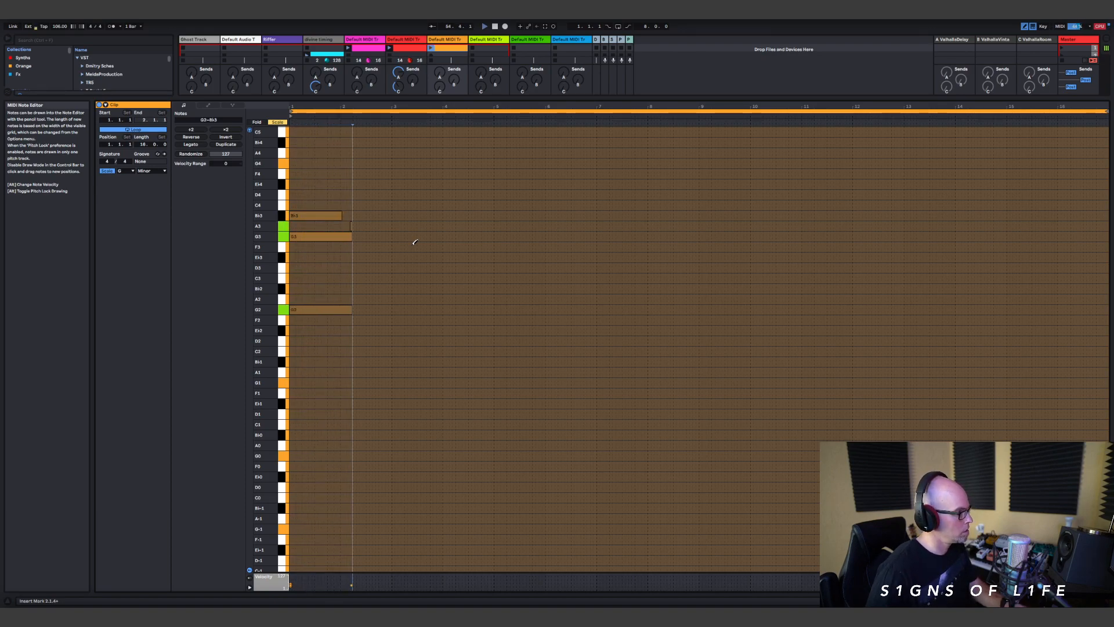
{"action": "key", "text": "Right"}
{"action": "key", "text": "Right"}
{"action": "key", "text": "Right"}
{"action": "key", "text": "Right"}
{"action": "key", "text": "Right"}
{"action": "key", "text": "Right"}
{"action": "key", "text": "Right"}
{"action": "key", "text": "Right"}
{"action": "key", "text": "Right"}
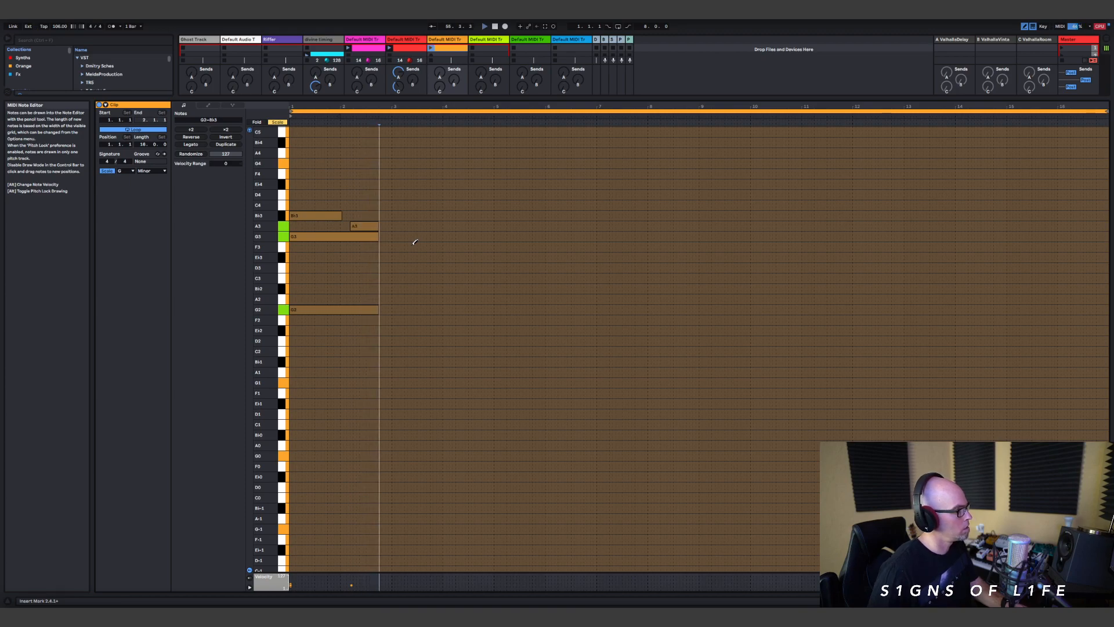
{"action": "key", "text": "Right"}
{"action": "key", "text": "Right"}
{"action": "key", "text": "Right"}
{"action": "key", "text": "Right"}
{"action": "key", "text": "Right"}
{"action": "key", "text": "Right"}
{"action": "key", "text": "Right"}
{"action": "key", "text": "Right"}
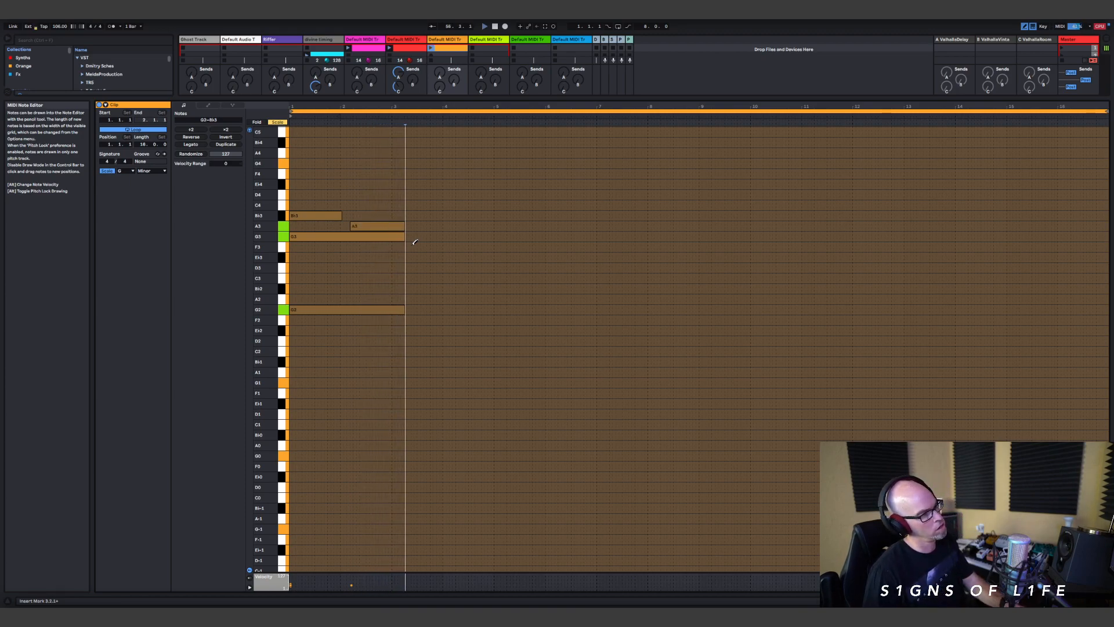
Step: Step-record an E♭4 starting just before bar 4 over the sustained G2 and G3
{"action": "key", "text": "Right"}
{"action": "key", "text": "Right"}
{"action": "key", "text": "Right"}
{"action": "key", "text": "Right"}
{"action": "key", "text": "Right"}
{"action": "key", "text": "Right"}
{"action": "key", "text": "Right"}
{"action": "key", "text": "Right"}
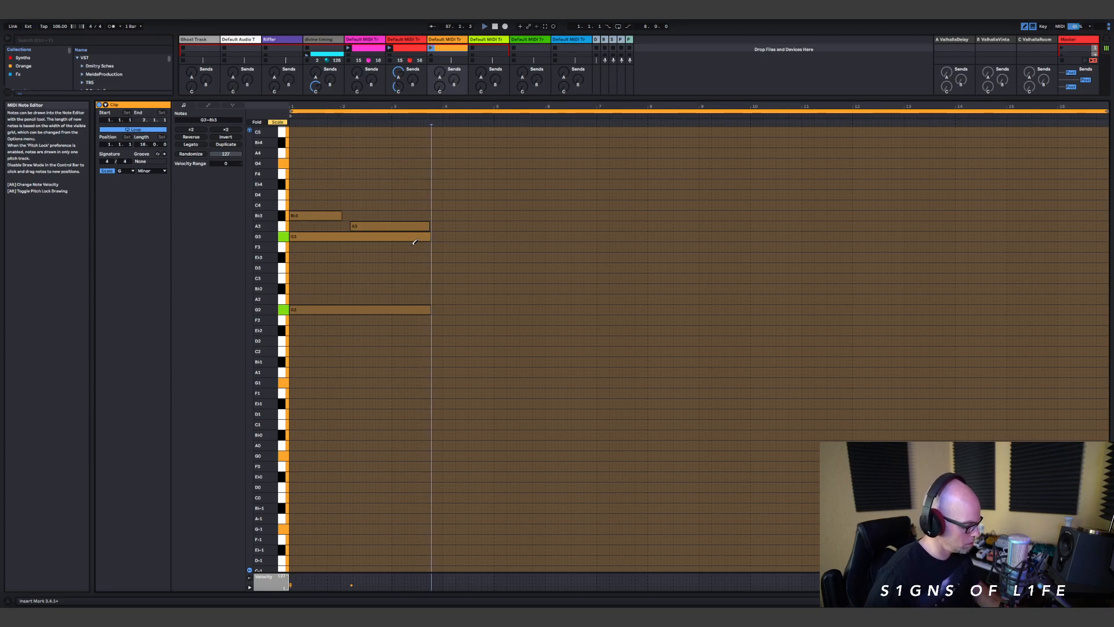
{"action": "key", "text": "Right"}
{"action": "key", "text": "Right"}
{"action": "key", "text": "Right"}
{"action": "key", "text": "Right"}
{"action": "key", "text": "Right"}
{"action": "key", "text": "Right"}
{"action": "key", "text": "Right"}
{"action": "key", "text": "Right"}
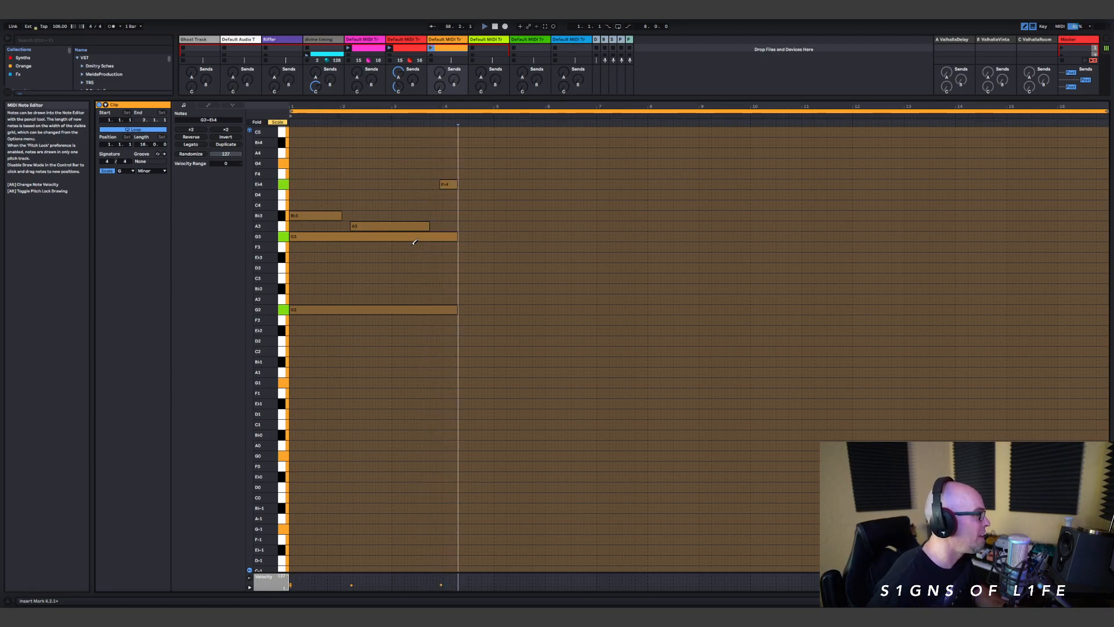
Step: Step-record D4 from bar 5, followed by F3–D3, G3–B♭3 and A3–C4 pairs over G2 up to the clip's end
{"action": "key", "text": "Right"}
{"action": "key", "text": "Right"}
{"action": "key", "text": "Right"}
{"action": "key", "text": "Right"}
{"action": "key", "text": "Right"}
{"action": "key", "text": "Right"}
{"action": "key", "text": "Right"}
{"action": "key", "text": "Right"}
{"action": "key", "text": "Right"}
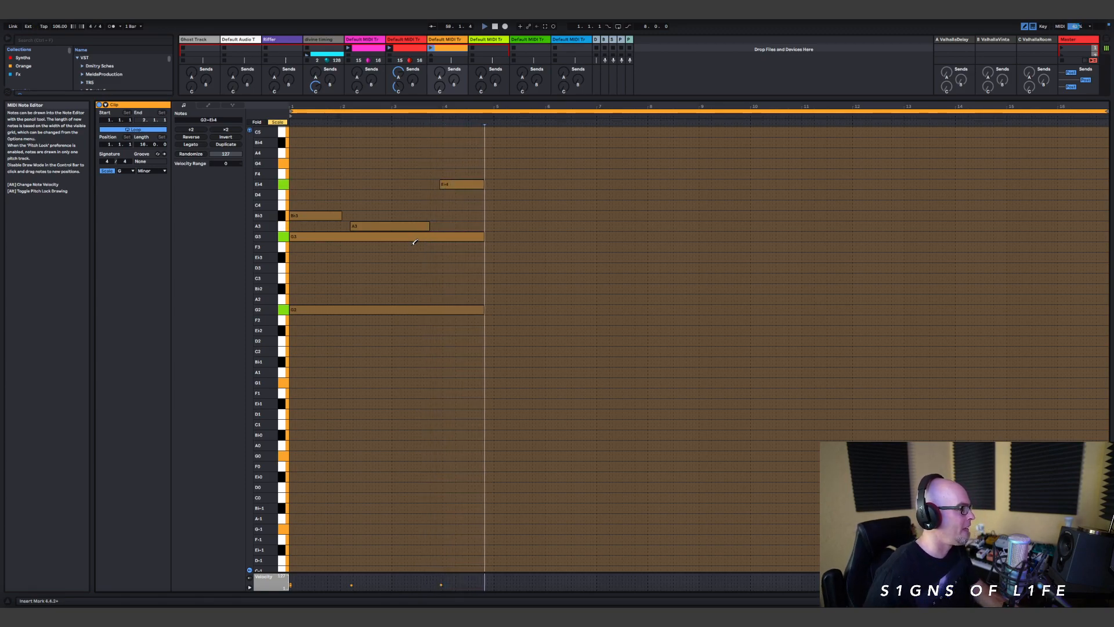
{"action": "key", "text": "Right"}
{"action": "key", "text": "Right"}
{"action": "key", "text": "Right"}
{"action": "key", "text": "Right"}
{"action": "key", "text": "Right"}
{"action": "key", "text": "Right"}
{"action": "key", "text": "Right"}
{"action": "key", "text": "Right"}
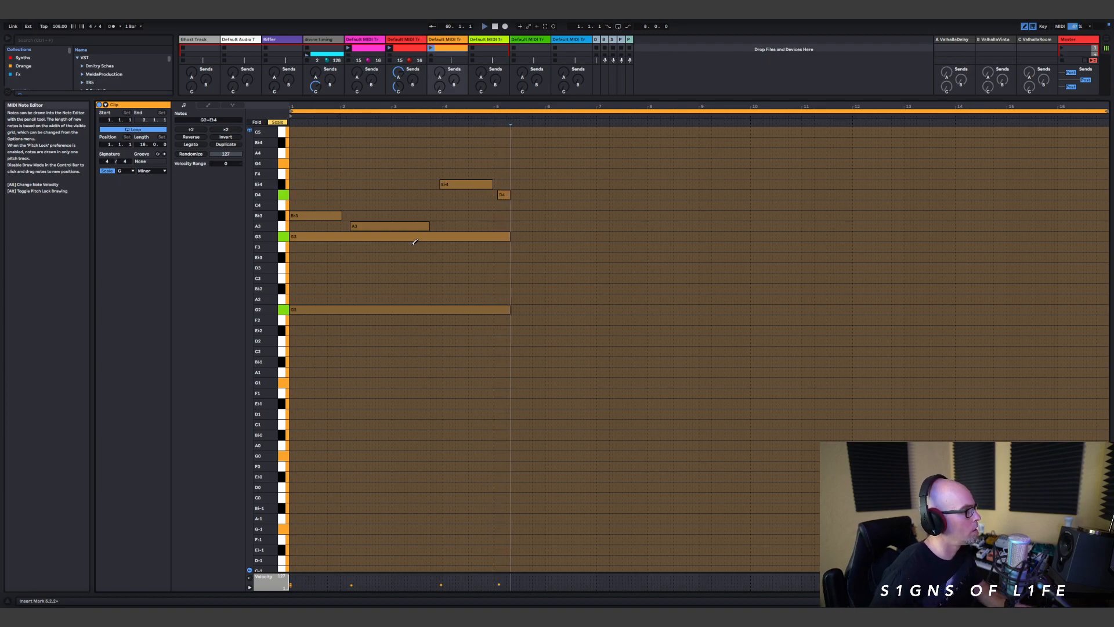
{"action": "key", "text": "Right"}
{"action": "key", "text": "Right"}
{"action": "key", "text": "Right"}
{"action": "key", "text": "Right"}
{"action": "key", "text": "Right"}
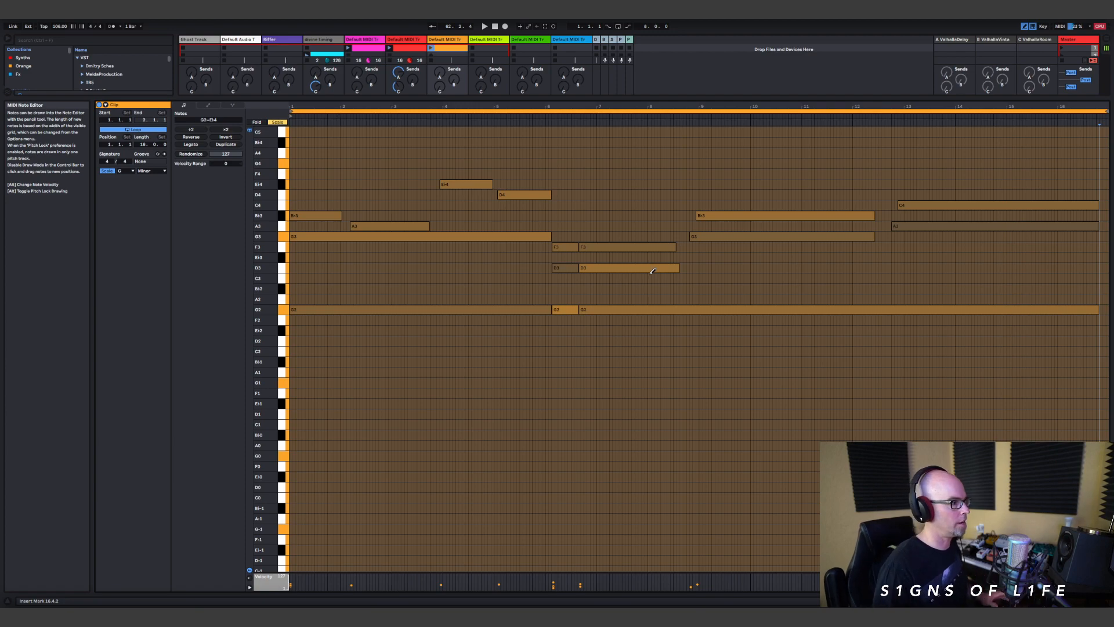
Step: Turn off Draw Mode and delete the short F3, D3 and G2 notes just after bar 6
{"action": "key", "text": "b"}
{"action": "left_click_drag", "start_coordinate": [554, 224], "coordinate": [571, 366]}
{"action": "key", "text": "Delete"}
Step: Select all notes from the middle of bar 6 onward and turn the clip's note grid off
{"action": "left_click_drag", "start_coordinate": [576, 222], "coordinate": [1094, 323]}
{"action": "left_click_drag", "start_coordinate": [586, 169], "coordinate": [974, 417]}
{"action": "right_click", "coordinate": [726, 282]}
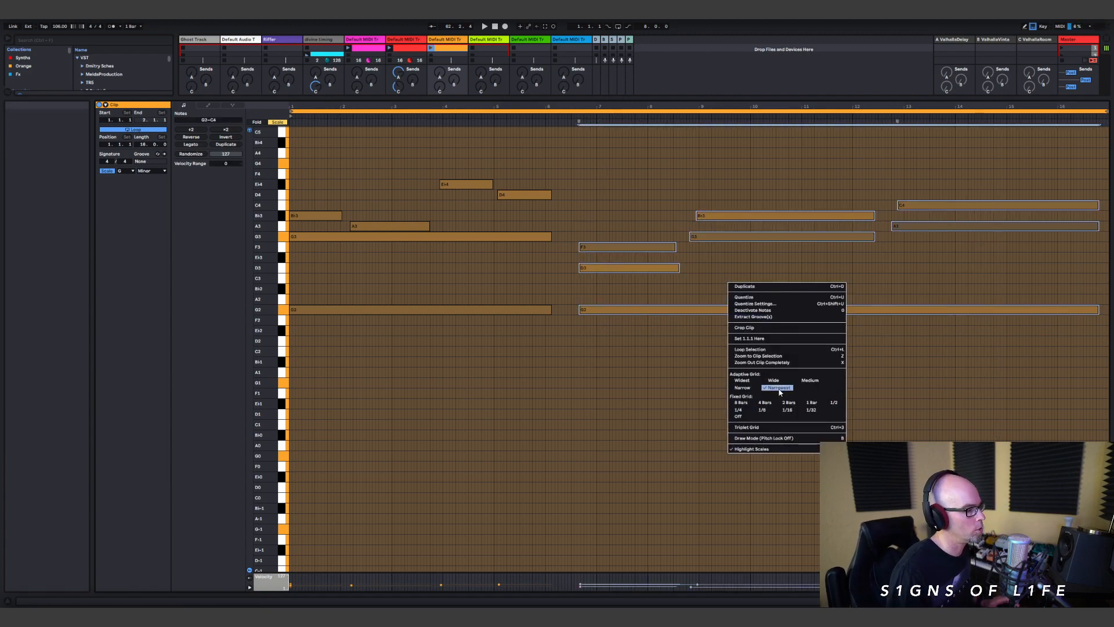
{"action": "left_click", "coordinate": [748, 417]}
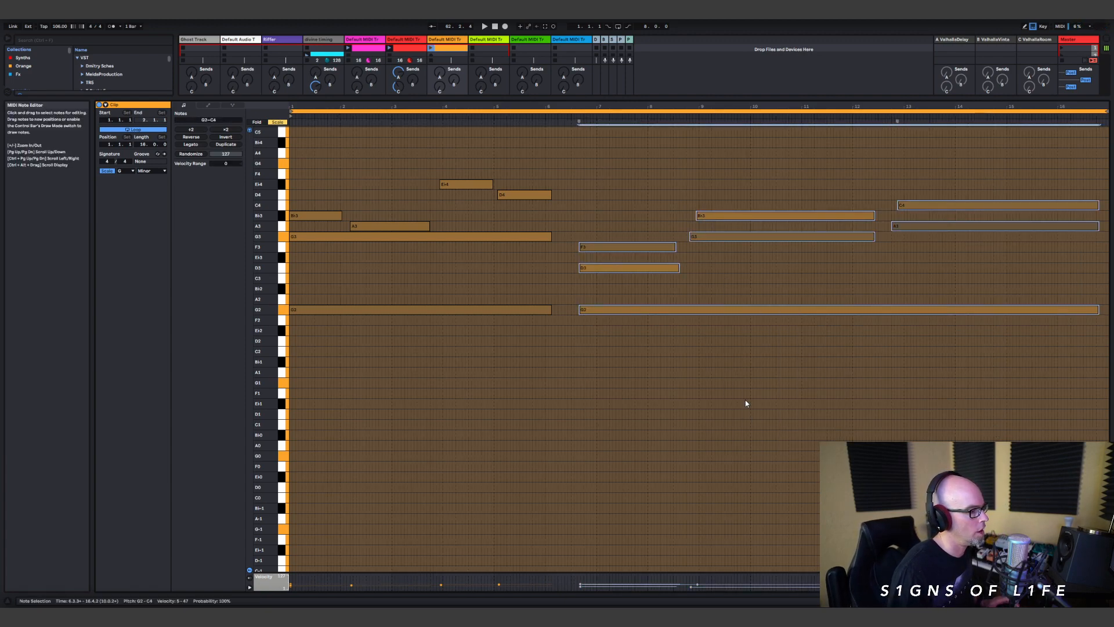
{"action": "right_click", "coordinate": [752, 276]}
{"action": "left_click", "coordinate": [720, 283]}
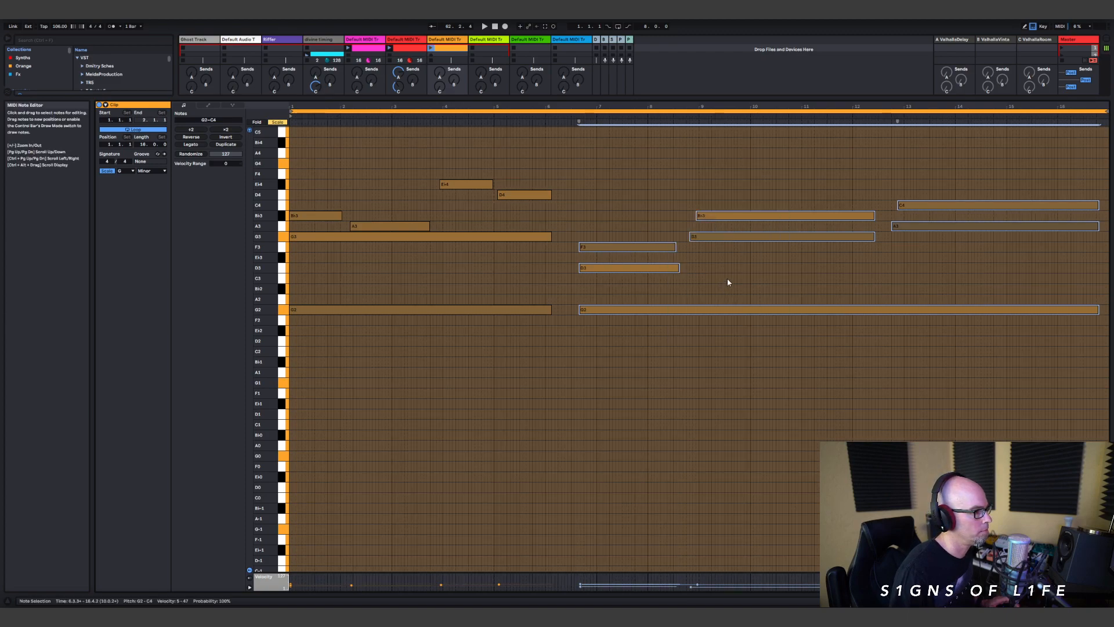
{"action": "right_click", "coordinate": [729, 277]}
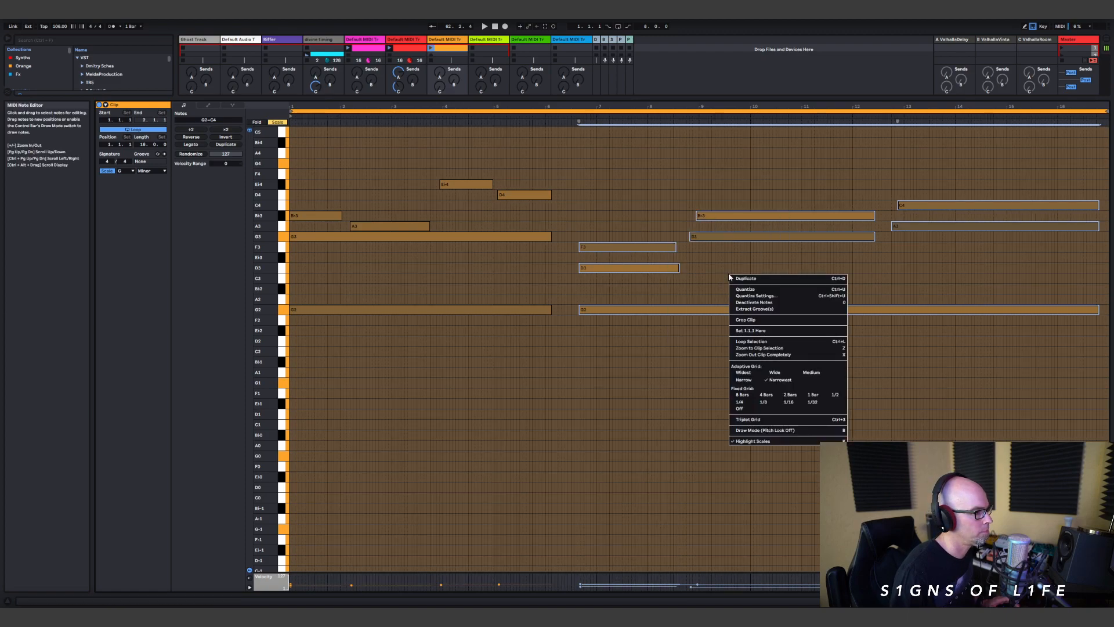
{"action": "left_click", "coordinate": [762, 402]}
{"action": "right_click", "coordinate": [701, 293]}
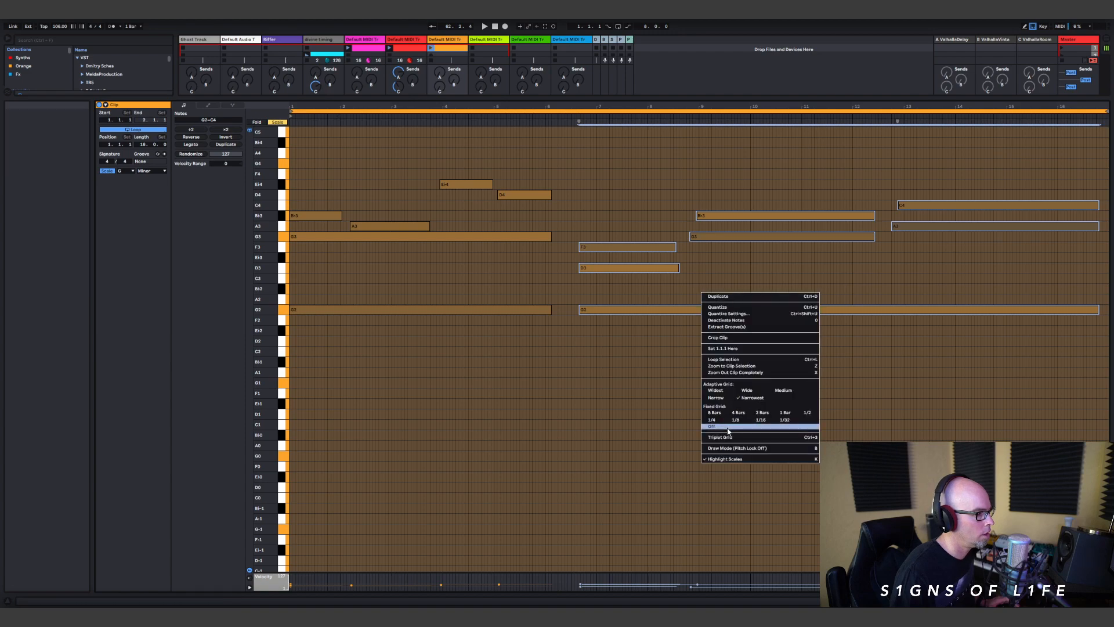
{"action": "left_click", "coordinate": [728, 428]}
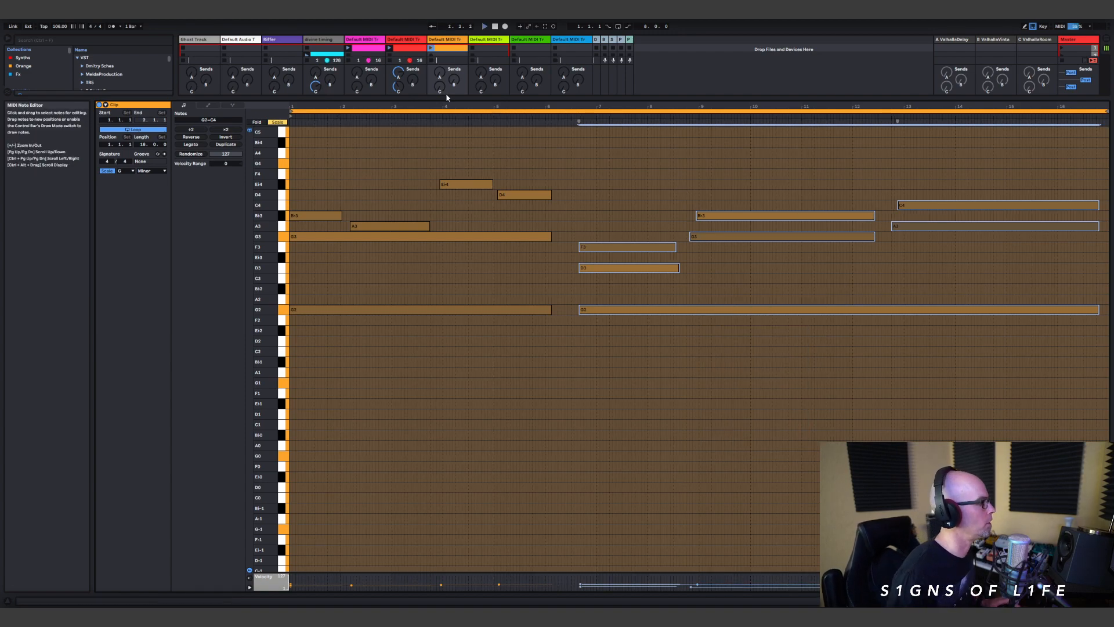
Step: Launch track 7's clip and shorten the F3 and D3 notes to end at about bar 8
{"action": "left_click", "coordinate": [431, 48]}
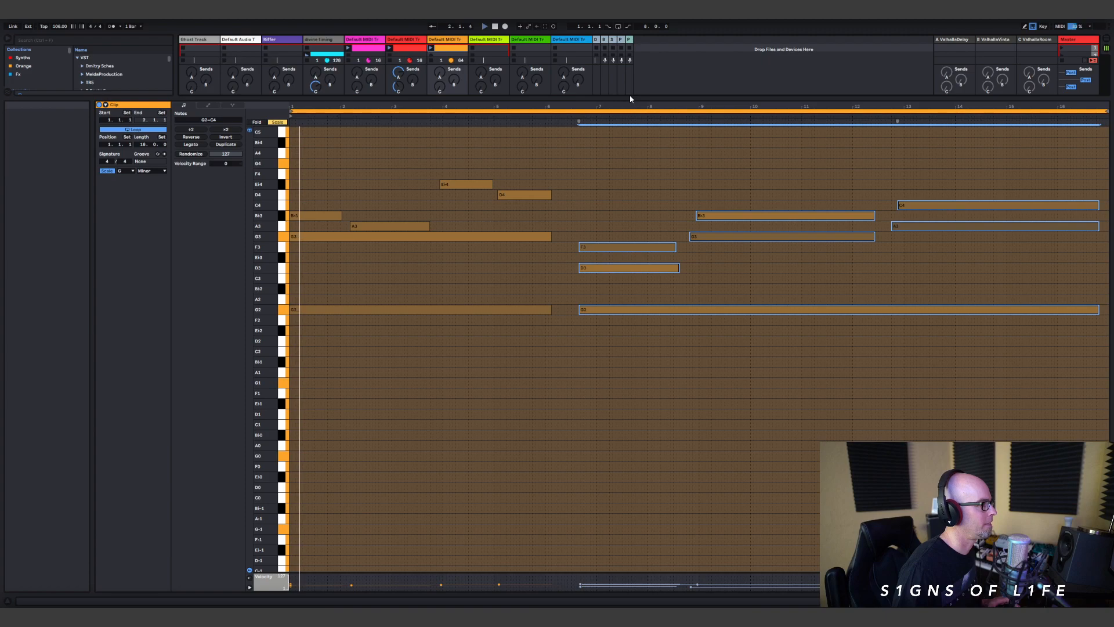
{"action": "left_click_drag", "start_coordinate": [630, 98], "coordinate": [621, 250]}
{"action": "left_click", "coordinate": [671, 389]}
{"action": "left_click_drag", "start_coordinate": [671, 384], "coordinate": [647, 431]}
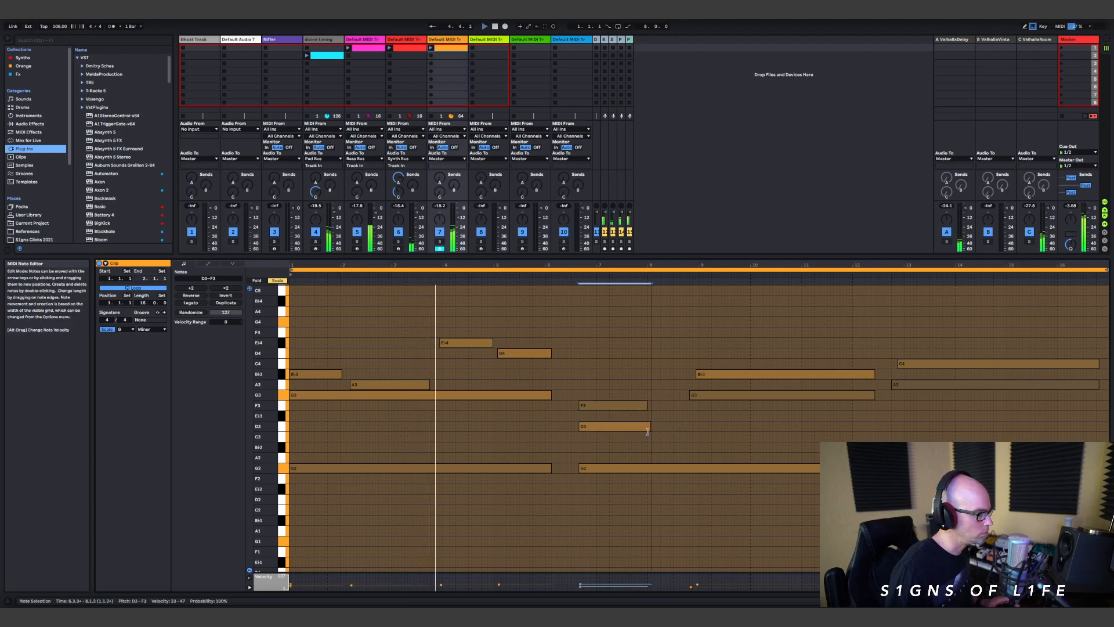
Step: Shorten the B♭3–G3 pair after bar 8 to end near bar 11 and move the A3–C4 pair earlier to follow it
{"action": "left_click_drag", "start_coordinate": [885, 356], "coordinate": [872, 423]}
{"action": "left_click_drag", "start_coordinate": [874, 374], "coordinate": [814, 377]}
{"action": "left_click_drag", "start_coordinate": [925, 314], "coordinate": [879, 371]}
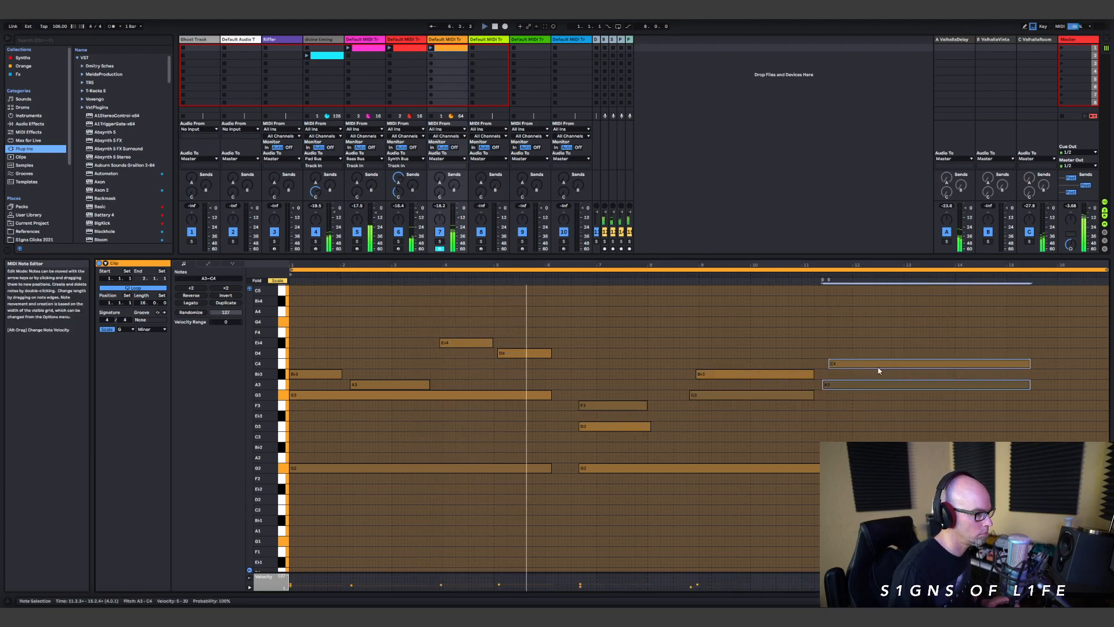
{"action": "left_click", "coordinate": [1036, 388]}
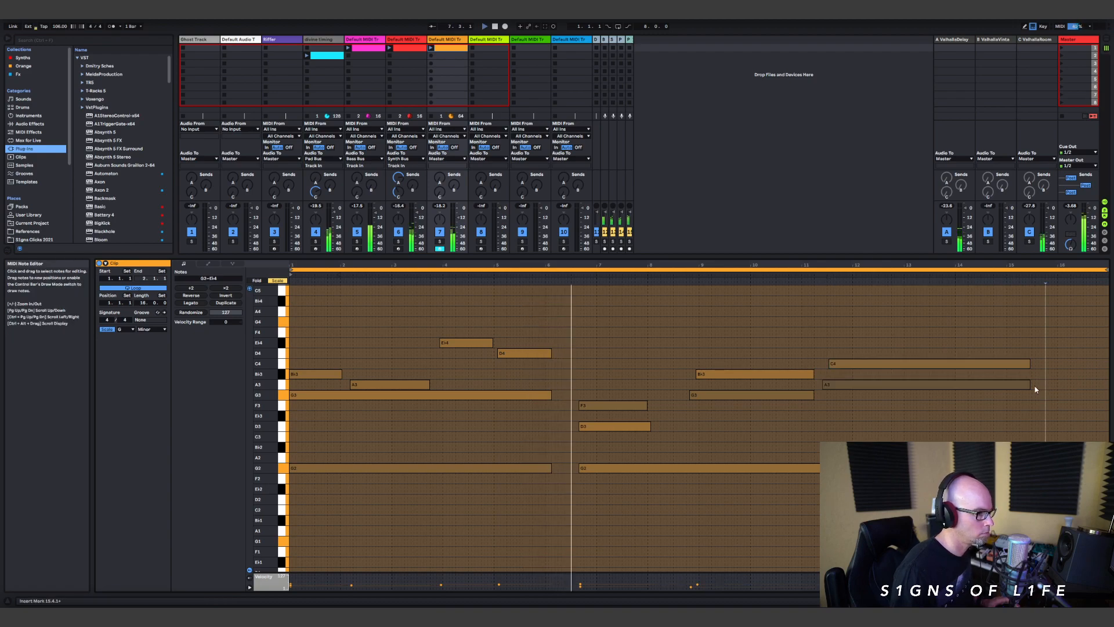
Step: Copy the long C4 note down to B♭3 and trim the copy to start where the C4 ends
{"action": "left_click", "coordinate": [1015, 385]}
{"action": "left_click", "coordinate": [988, 364]}
{"action": "left_click_drag", "start_coordinate": [996, 367], "coordinate": [1050, 383]}
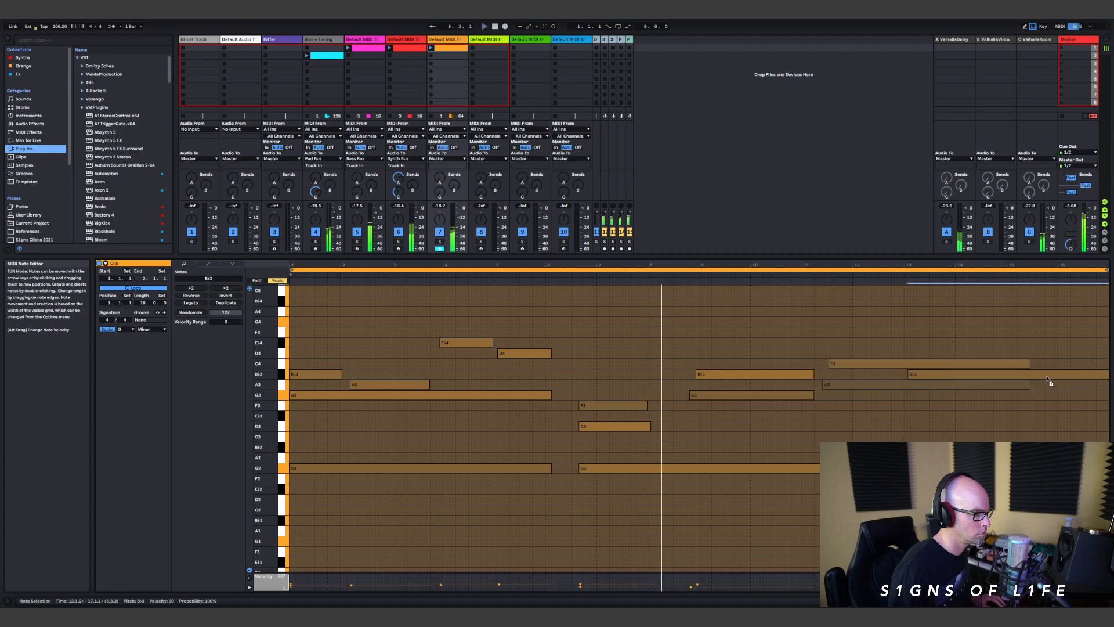
{"action": "left_click_drag", "start_coordinate": [909, 375], "coordinate": [1021, 378]}
Step: Shorten the A3 under the C4 to end before bar 14 and add a G3 from just after bar 14 to near the clip's end
{"action": "left_click", "coordinate": [903, 386]}
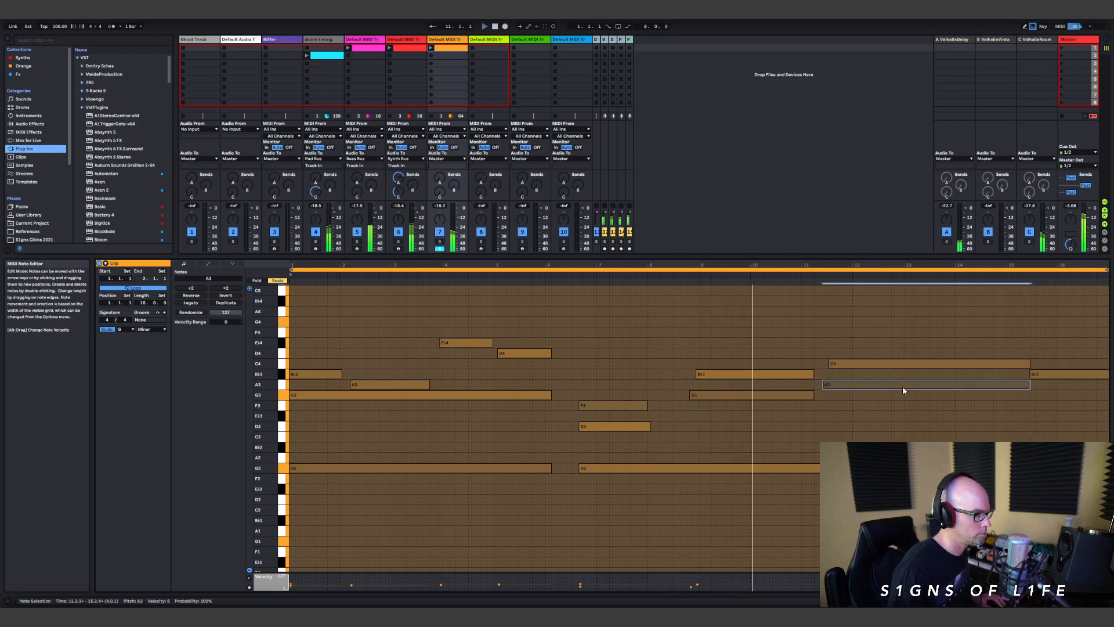
{"action": "left_click_drag", "start_coordinate": [792, 395], "coordinate": [931, 385]}
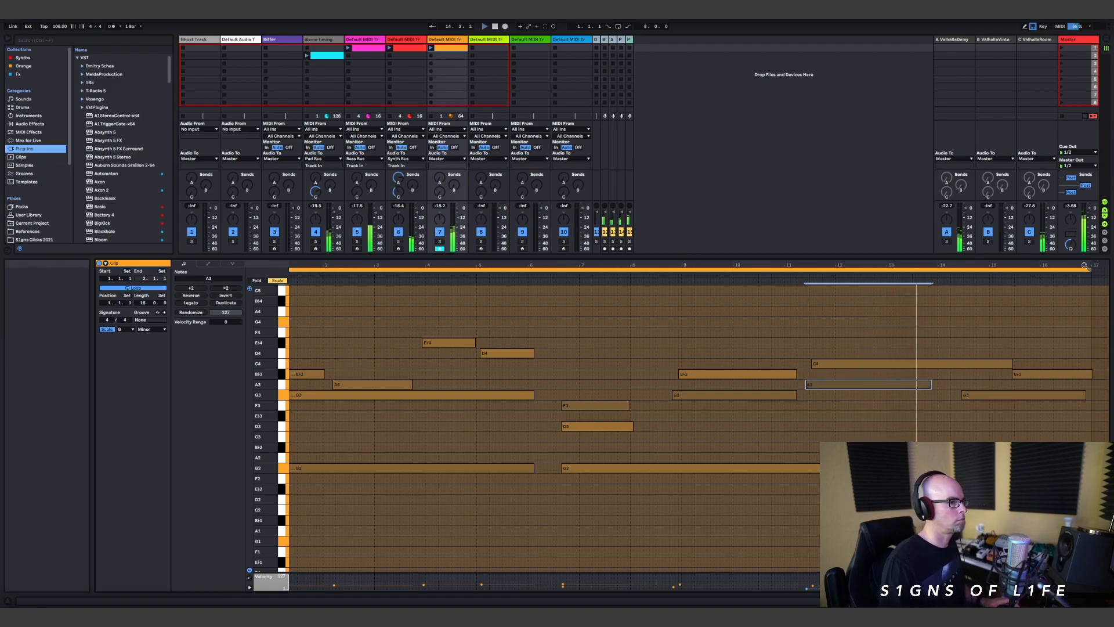
Step: Trim the last B♭3 to the clip's end and lengthen the first B♭3 until it nearly meets the A3
{"action": "left_click", "coordinate": [1090, 375]}
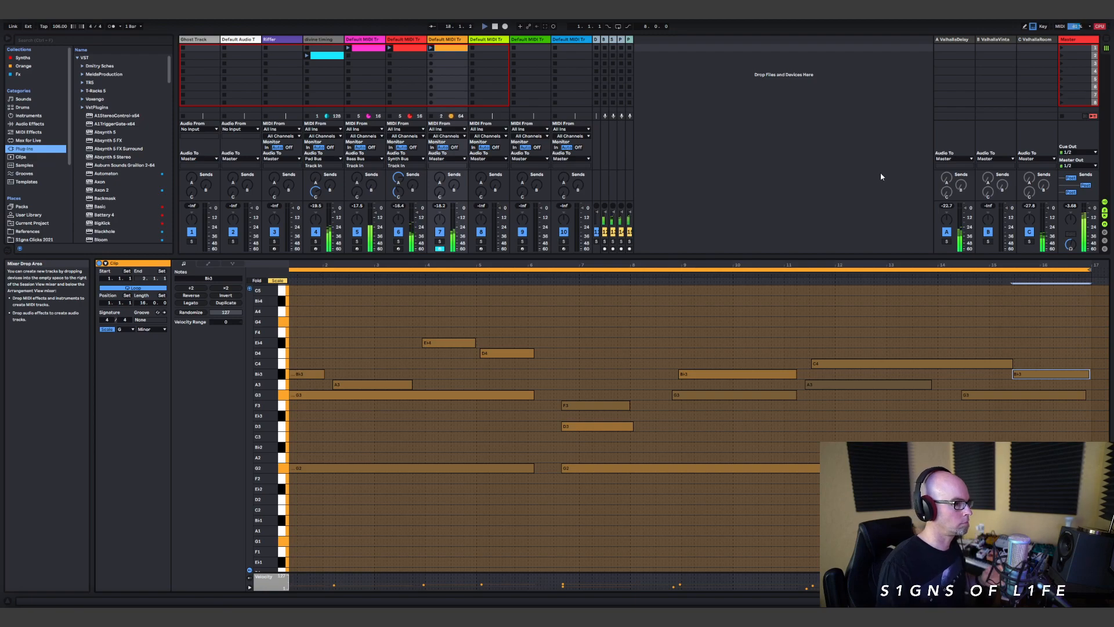
{"action": "left_click_drag", "start_coordinate": [323, 373], "coordinate": [330, 376]}
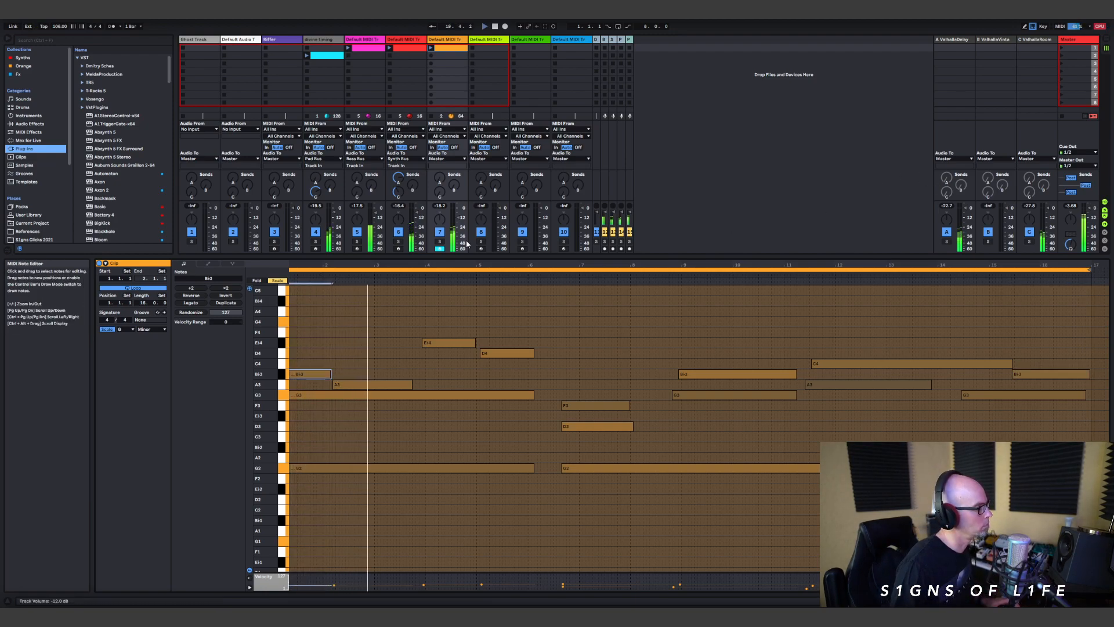
Step: Enlarge the Session View's clip area and move track 4's clip up to the first scene
{"action": "left_click_drag", "start_coordinate": [510, 258], "coordinate": [510, 478]}
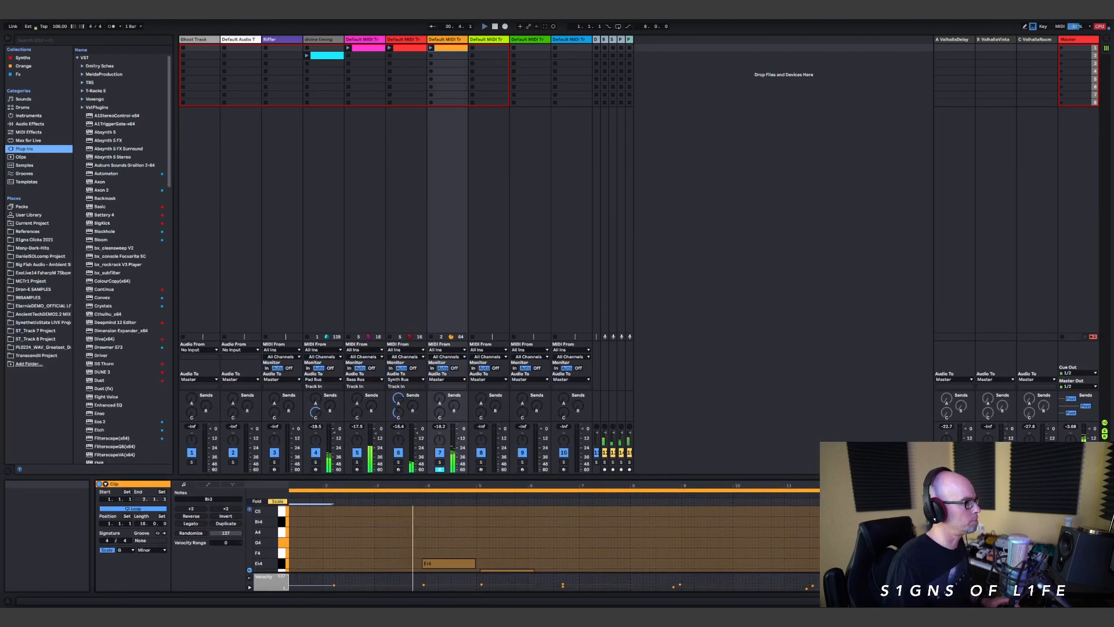
{"action": "left_click_drag", "start_coordinate": [326, 55], "coordinate": [326, 48]}
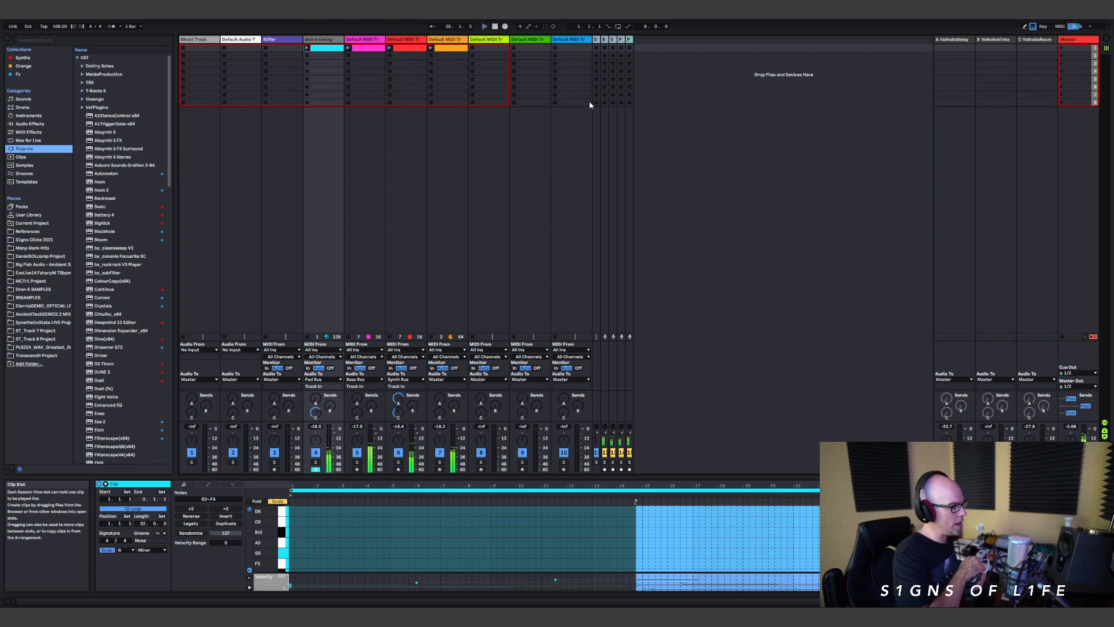
Step: Check the Vital preset on the red track 6, close its window and rename the track "transit"
{"action": "left_click", "coordinate": [412, 47]}
{"action": "key", "text": "shift+Tab"}
{"action": "left_click", "coordinate": [239, 513]}
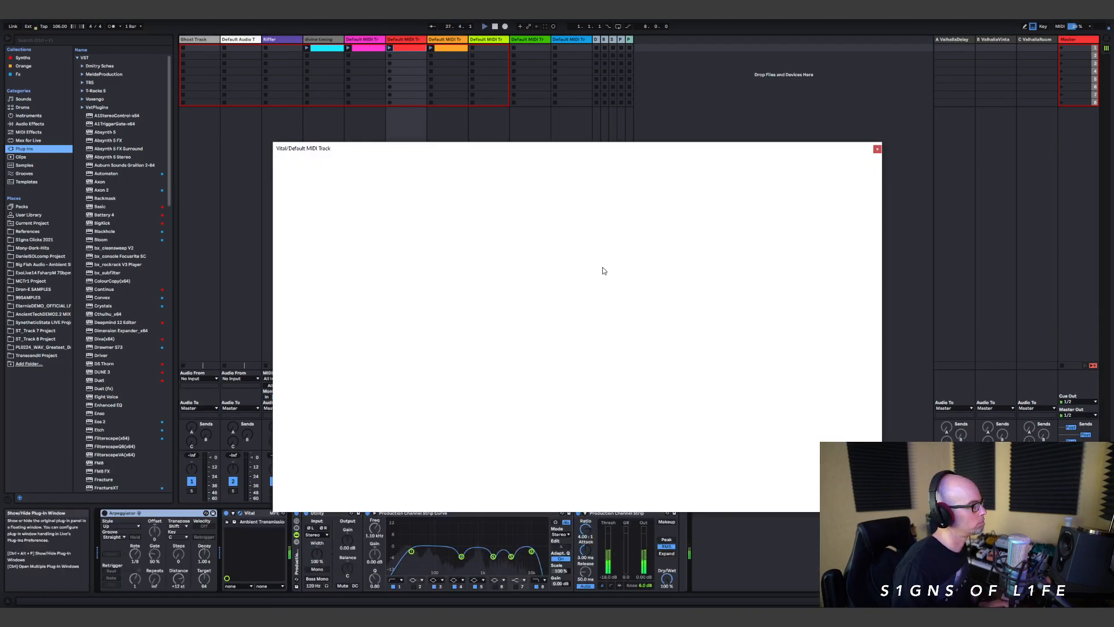
{"action": "left_click", "coordinate": [877, 150]}
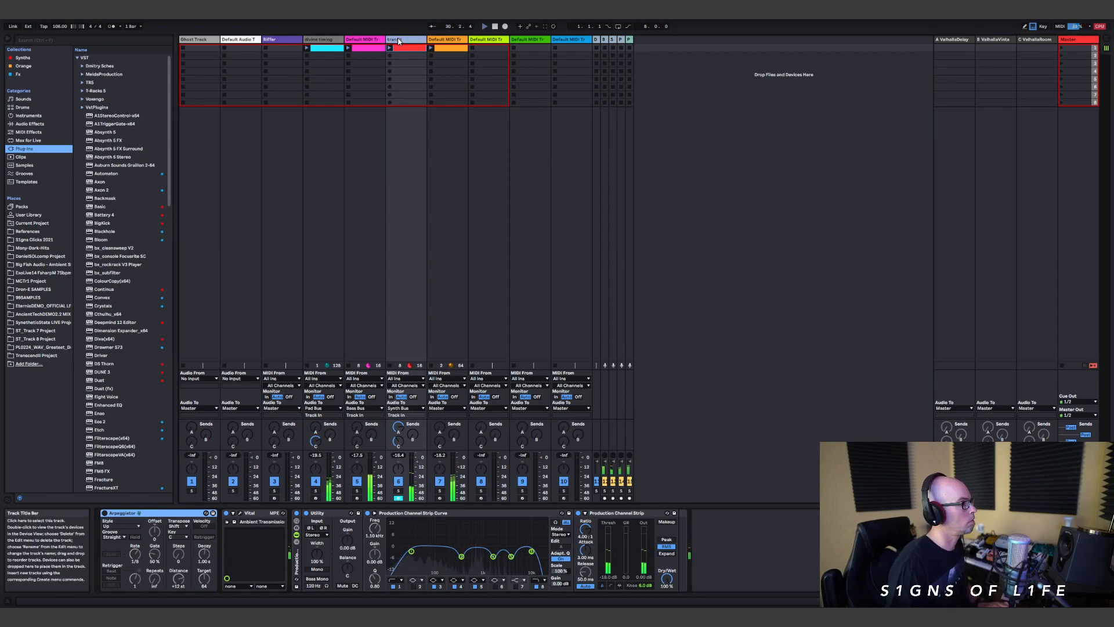
Step: Check the Omnisphere instrument on the pink track 5, close its window and rename the track "omni bass"
{"action": "left_click", "coordinate": [362, 39]}
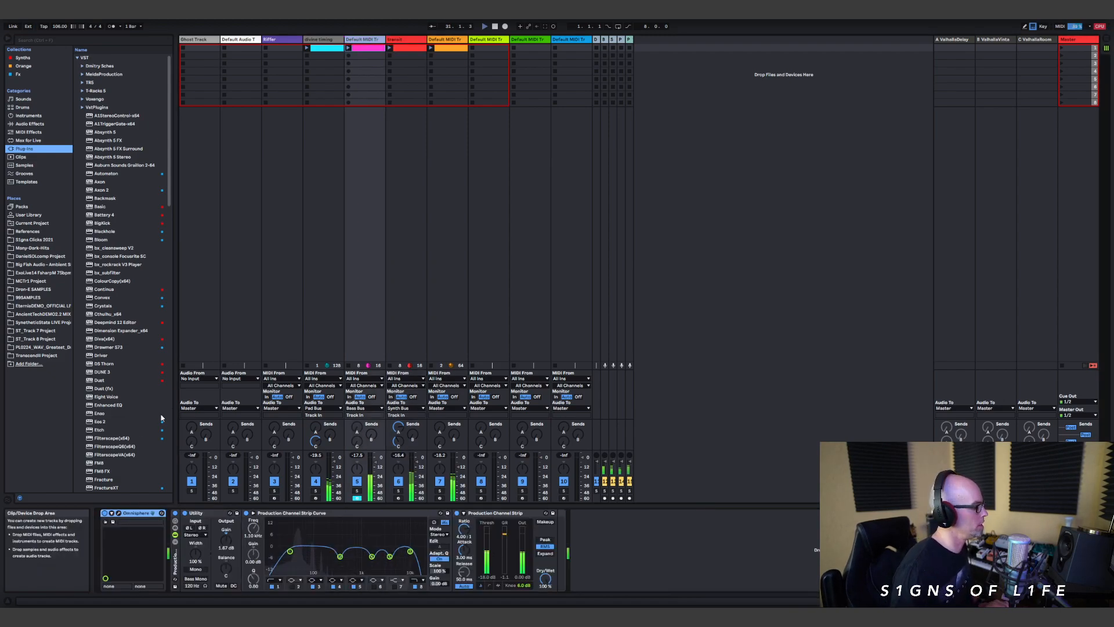
{"action": "left_click", "coordinate": [120, 513]}
{"action": "left_click", "coordinate": [987, 62]}
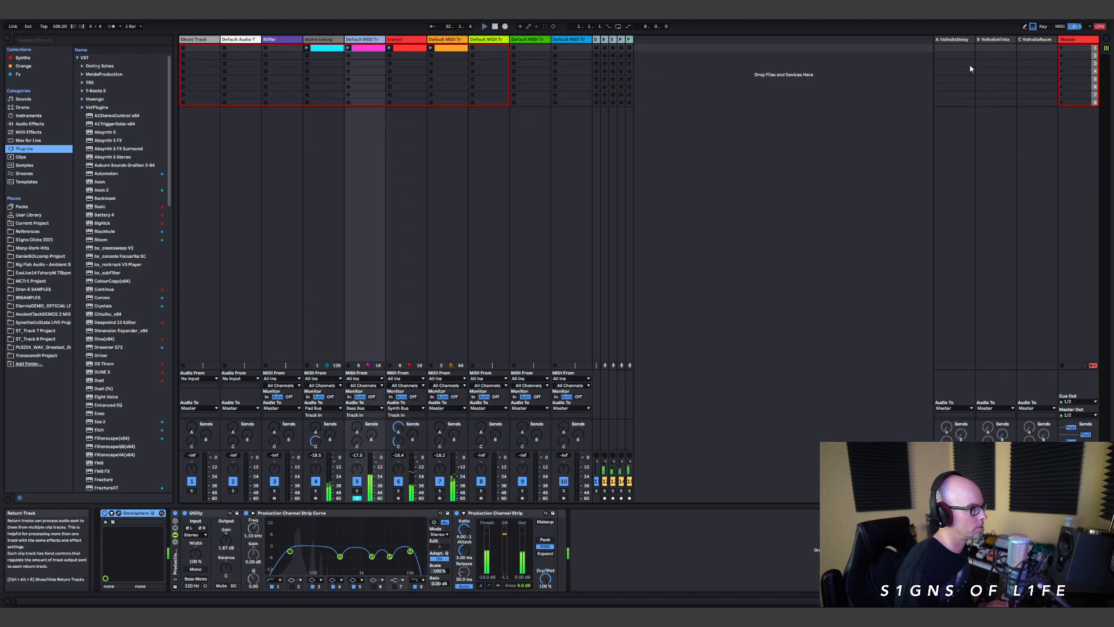
{"action": "key", "text": "ctrl+r"}
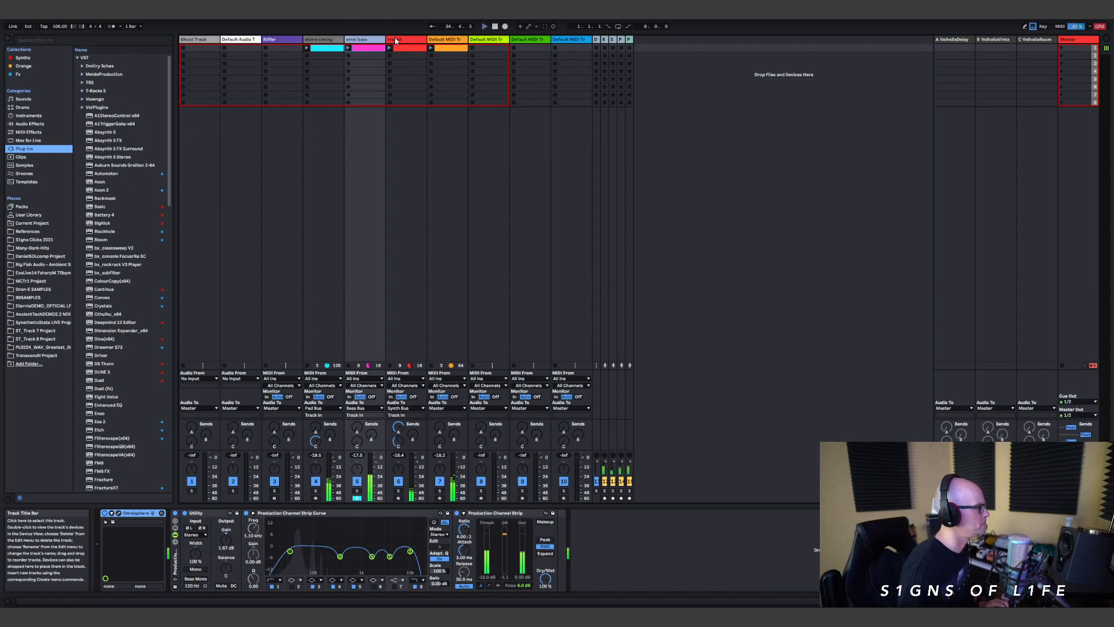
Step: Rename the orange track 7 "distant shores" and switch to the Arrangement View
{"action": "left_click", "coordinate": [443, 119]}
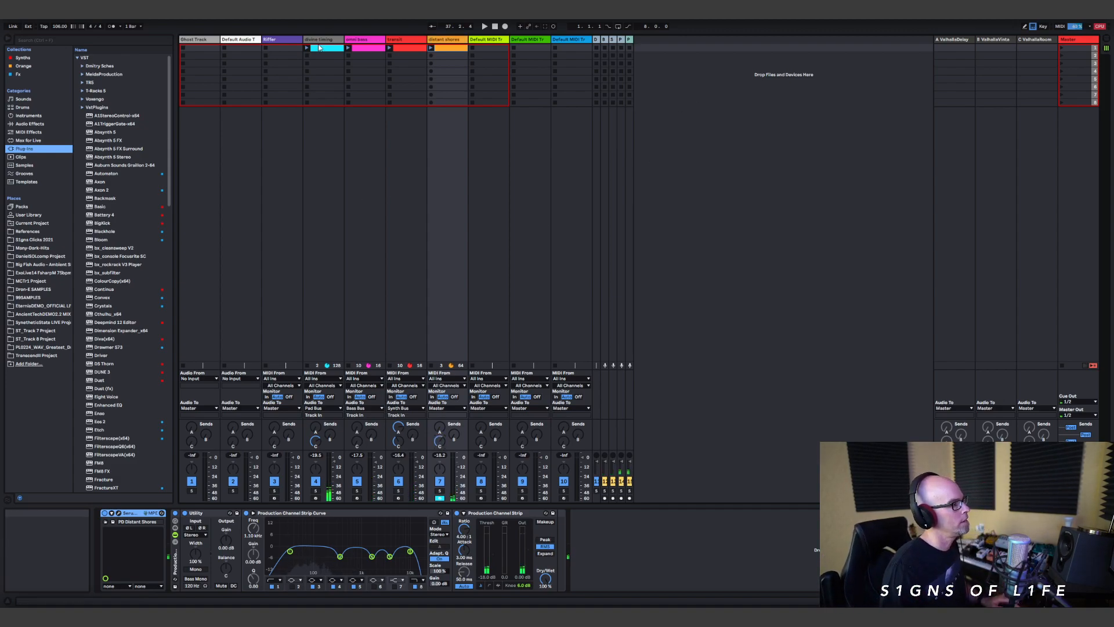
{"action": "key", "text": "Tab"}
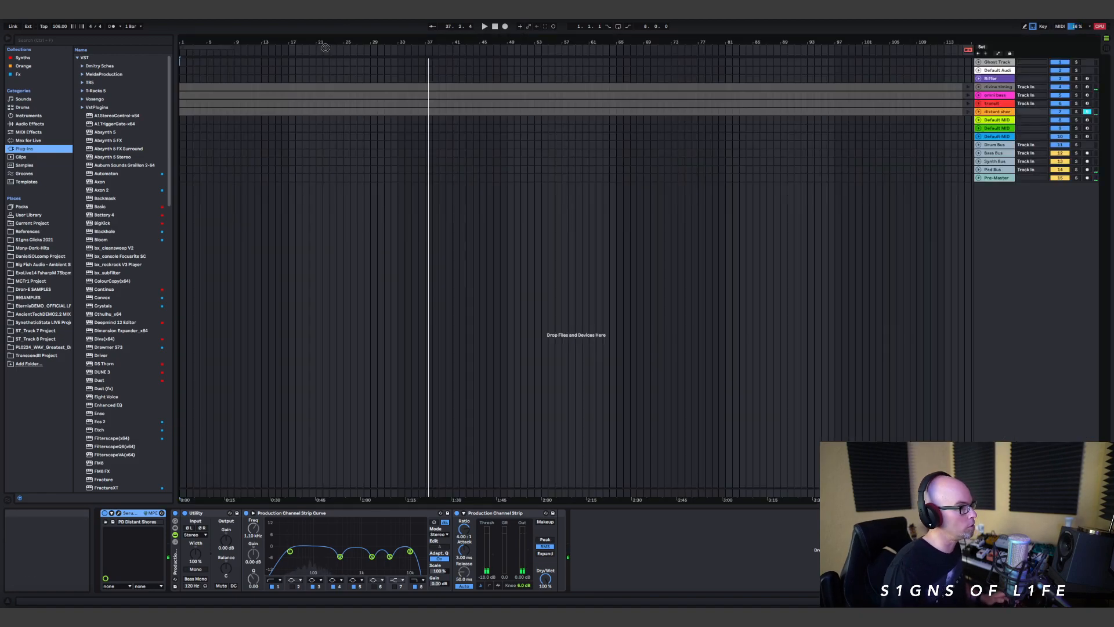
Step: Place the divine timing clip at bar 1 of track 4, restore arrangement playback and unfold the track
{"action": "left_click_drag", "start_coordinate": [326, 49], "coordinate": [180, 87]}
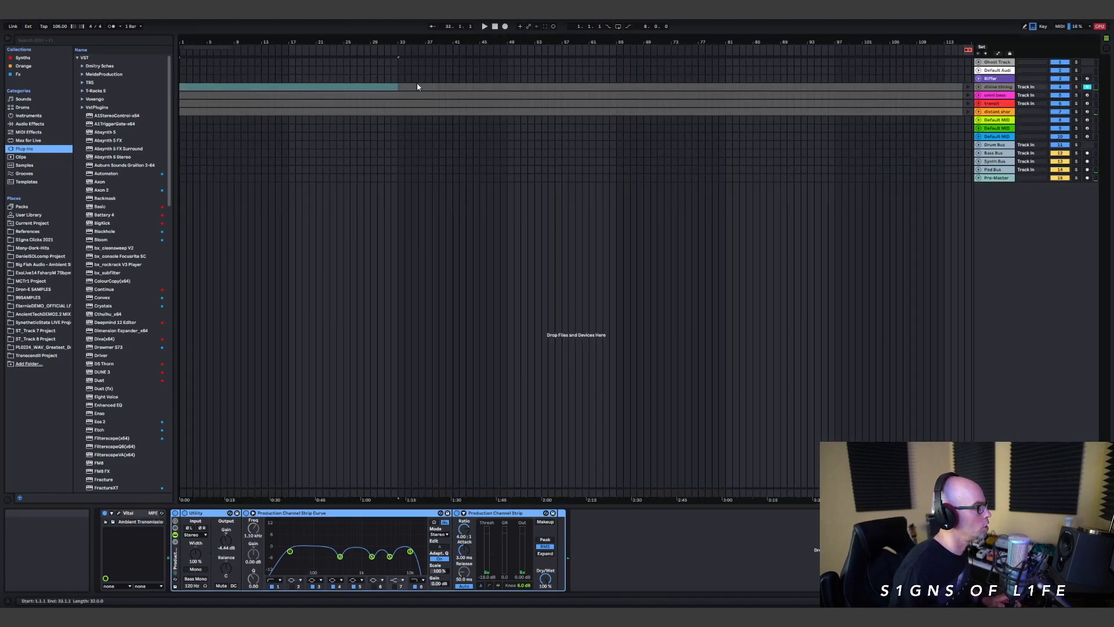
{"action": "left_click", "coordinate": [967, 51]}
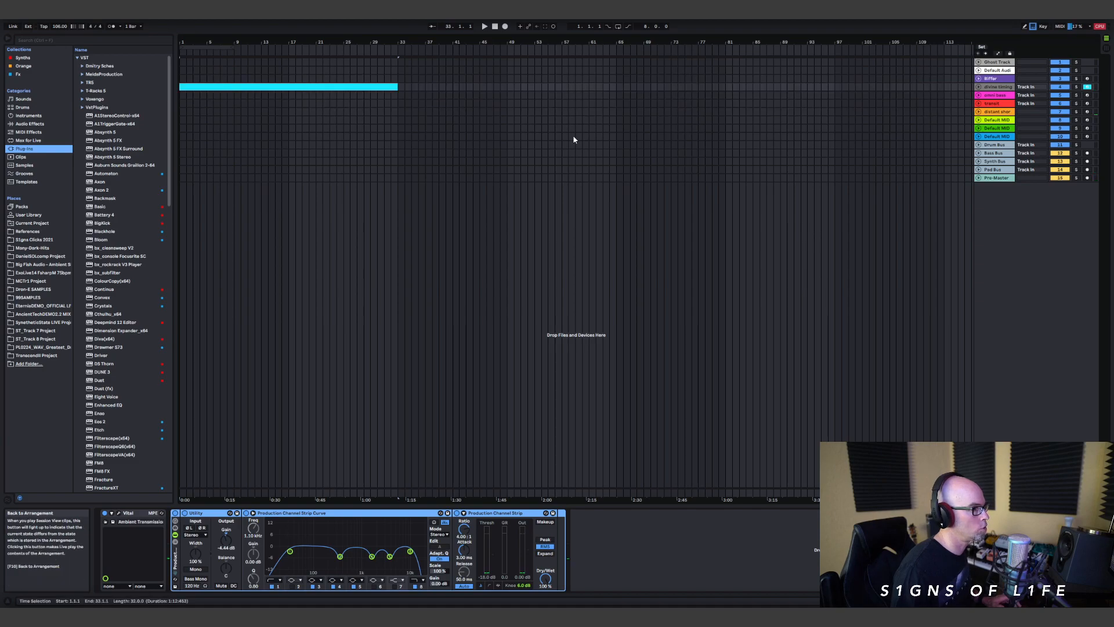
{"action": "left_click", "coordinate": [979, 87]}
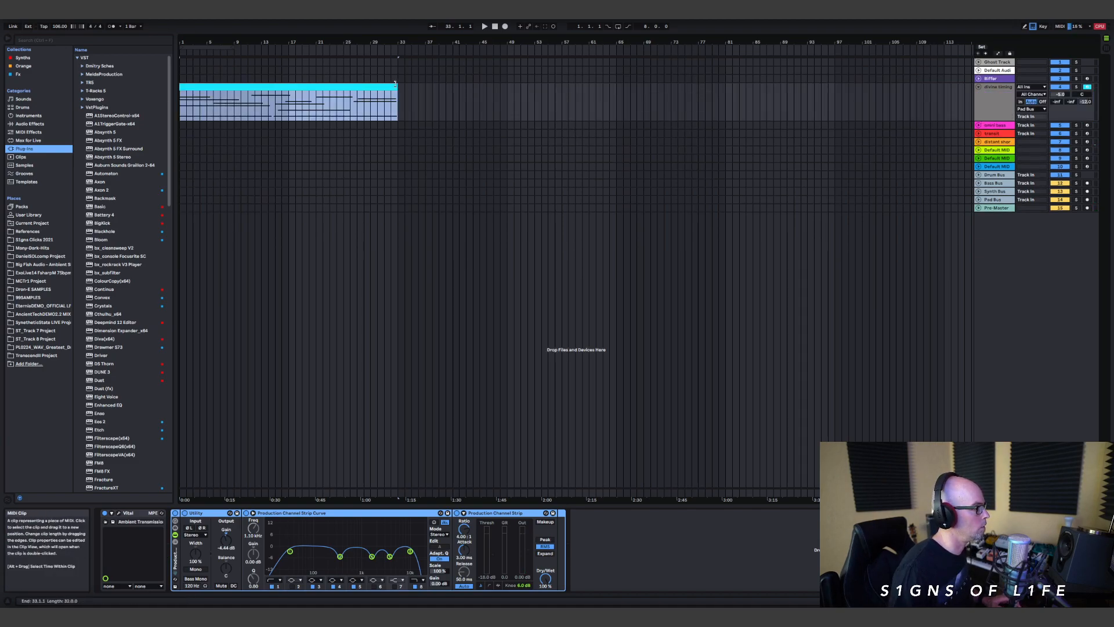
Step: Extend the looping divine timing clip so it ends at bar 241
{"action": "left_click_drag", "start_coordinate": [404, 116], "coordinate": [851, 119]}
{"action": "left_click", "coordinate": [644, 27]}
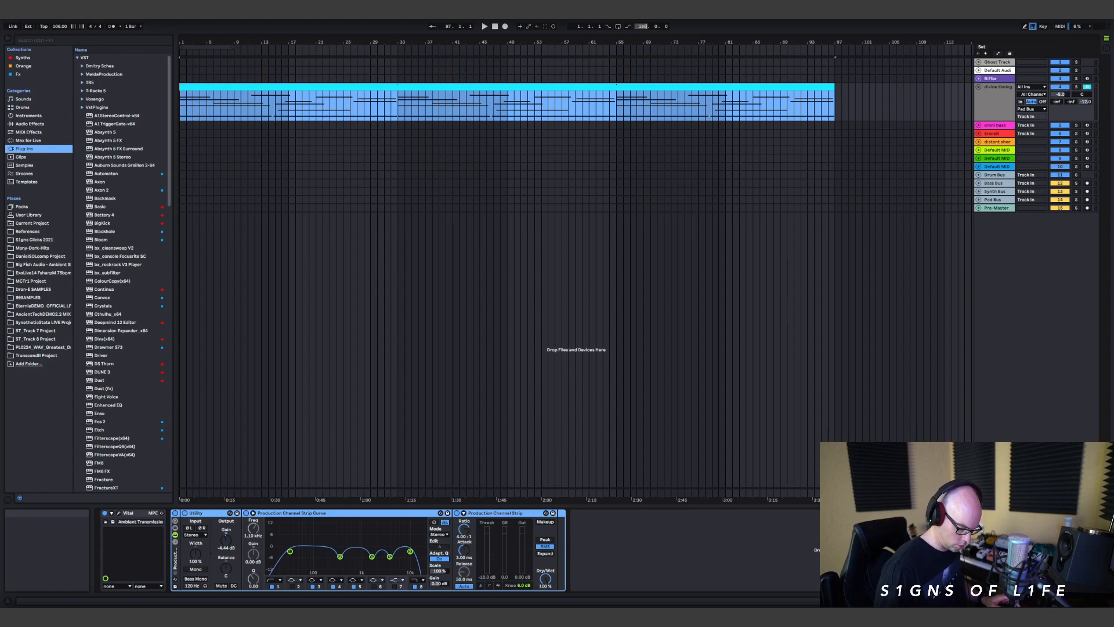
{"action": "left_click_drag", "start_coordinate": [645, 41], "coordinate": [646, 27]}
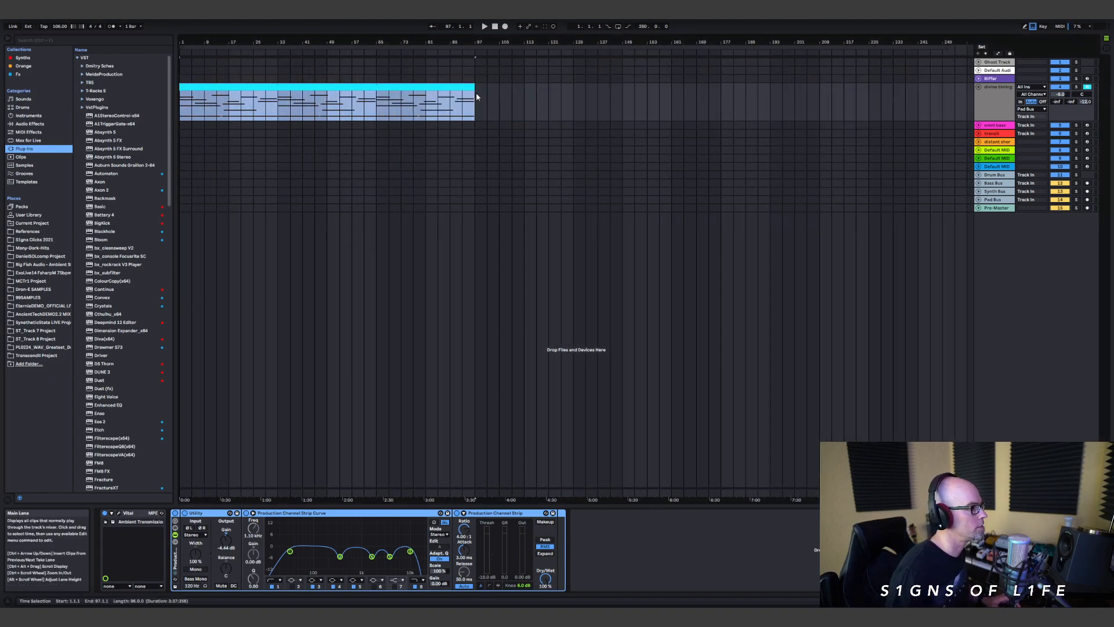
{"action": "left_click_drag", "start_coordinate": [474, 116], "coordinate": [920, 123]}
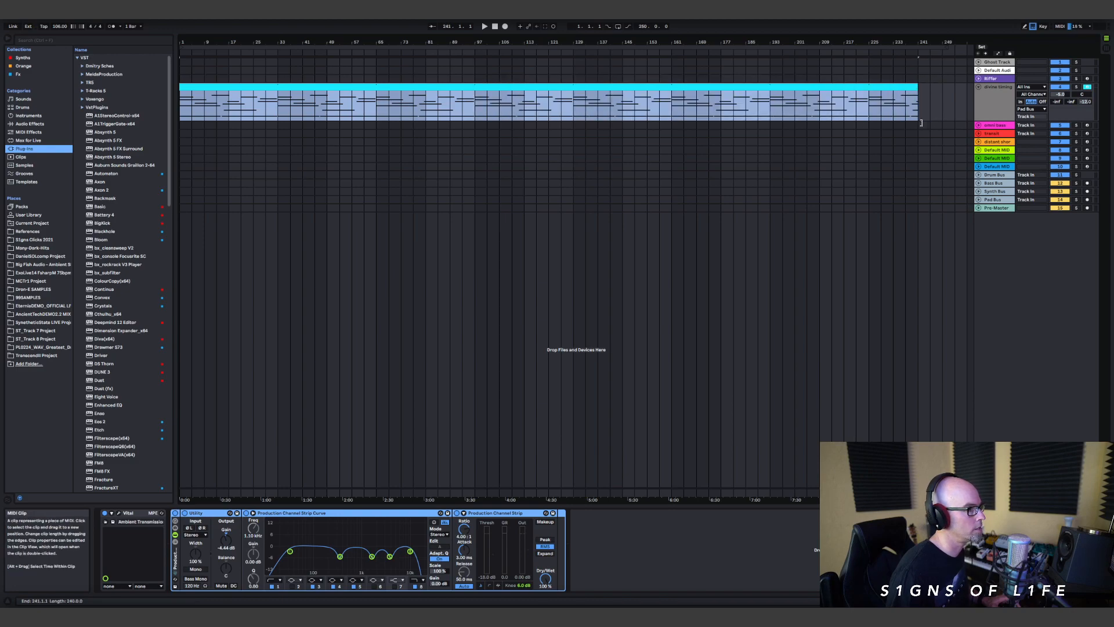
Step: Bring the omni bass clip into the arrangement at bar 17, extend it to bar 65 and unfold its track
{"action": "key", "text": "Tab"}
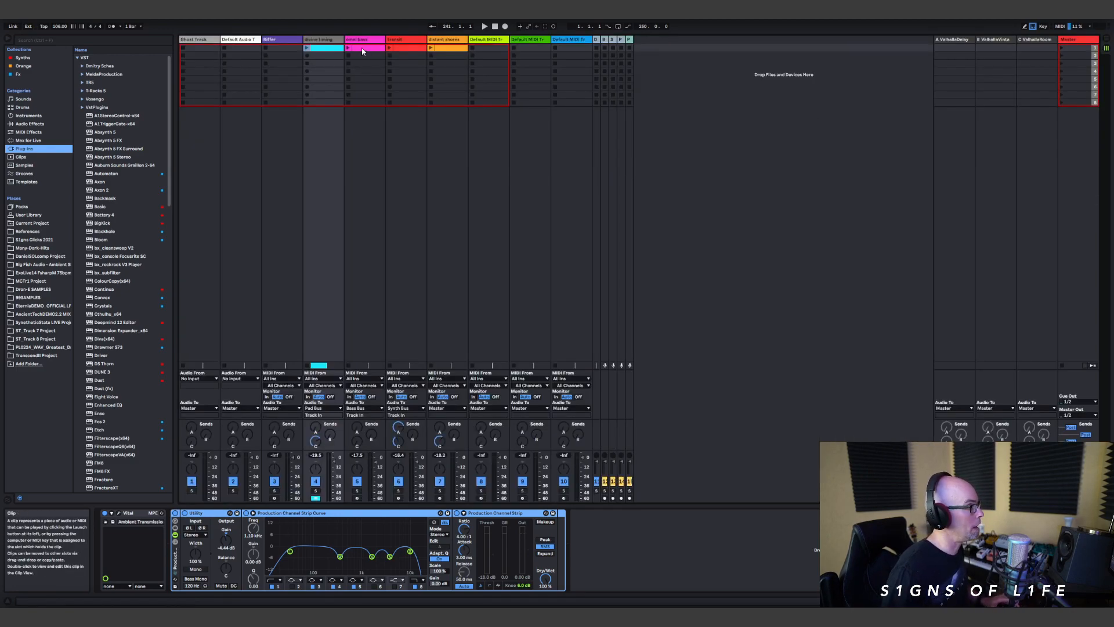
{"action": "key", "text": "Tab"}
{"action": "left_click", "coordinate": [340, 95]}
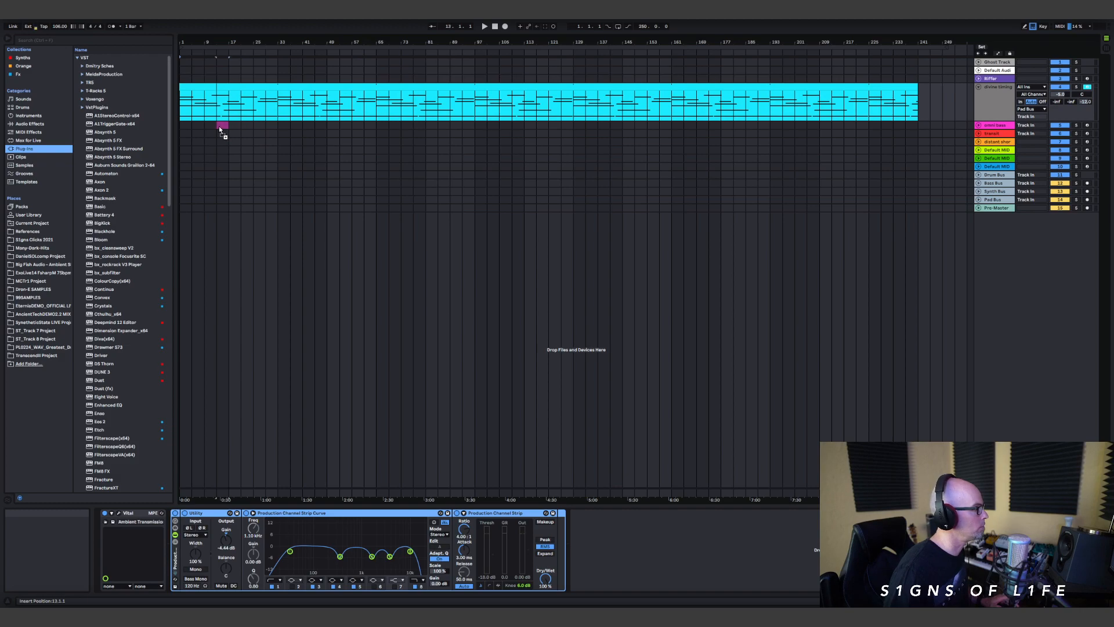
{"action": "left_click_drag", "start_coordinate": [229, 123], "coordinate": [426, 140]}
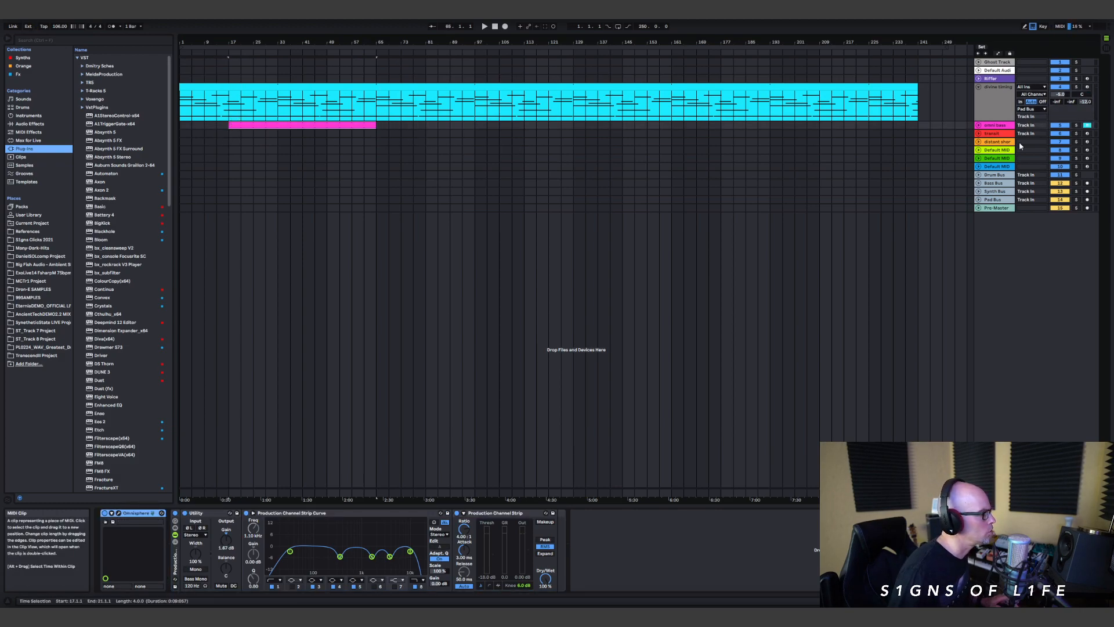
{"action": "left_click", "coordinate": [978, 125]}
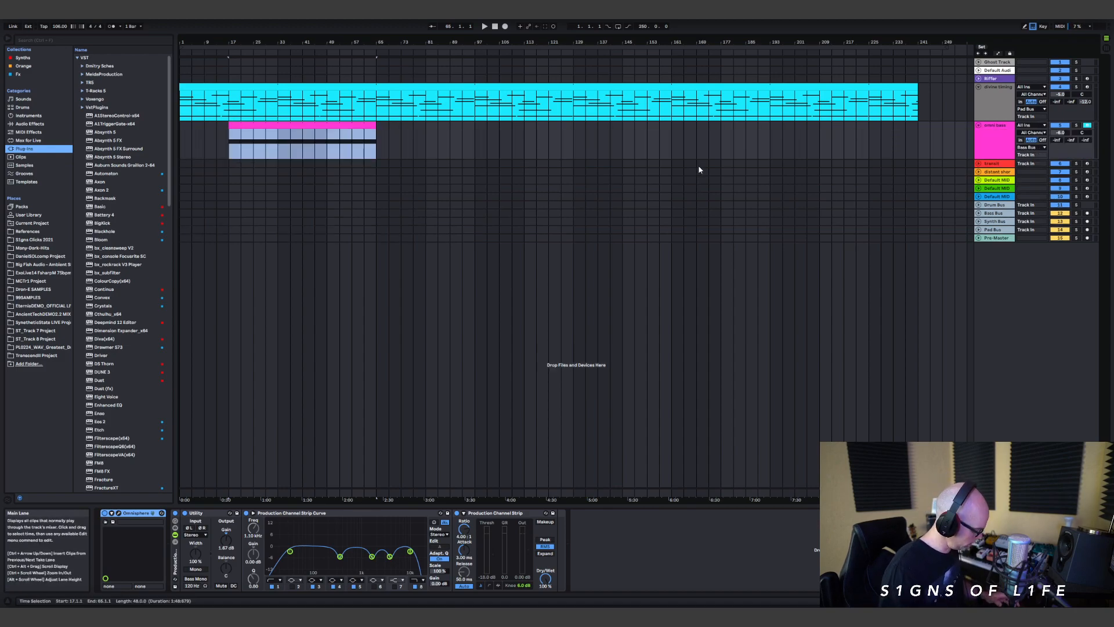
Step: Bring the transit clip into the arrangement at bar 25 and extend it to a length of 24 bars
{"action": "key", "text": "Tab"}
{"action": "key", "text": "Tab"}
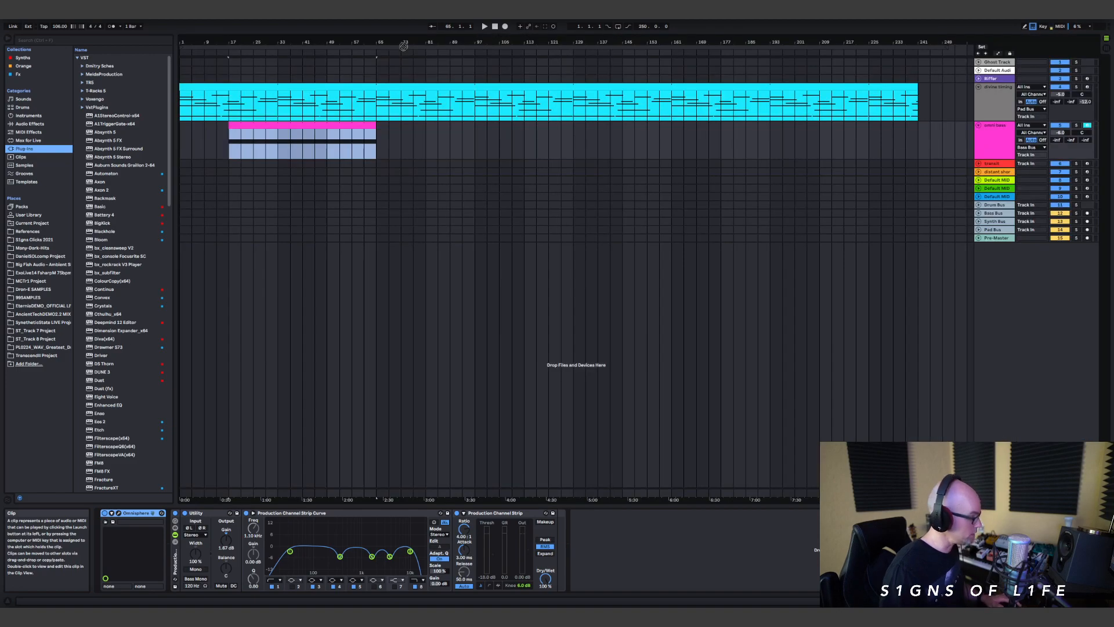
{"action": "left_click", "coordinate": [260, 163]}
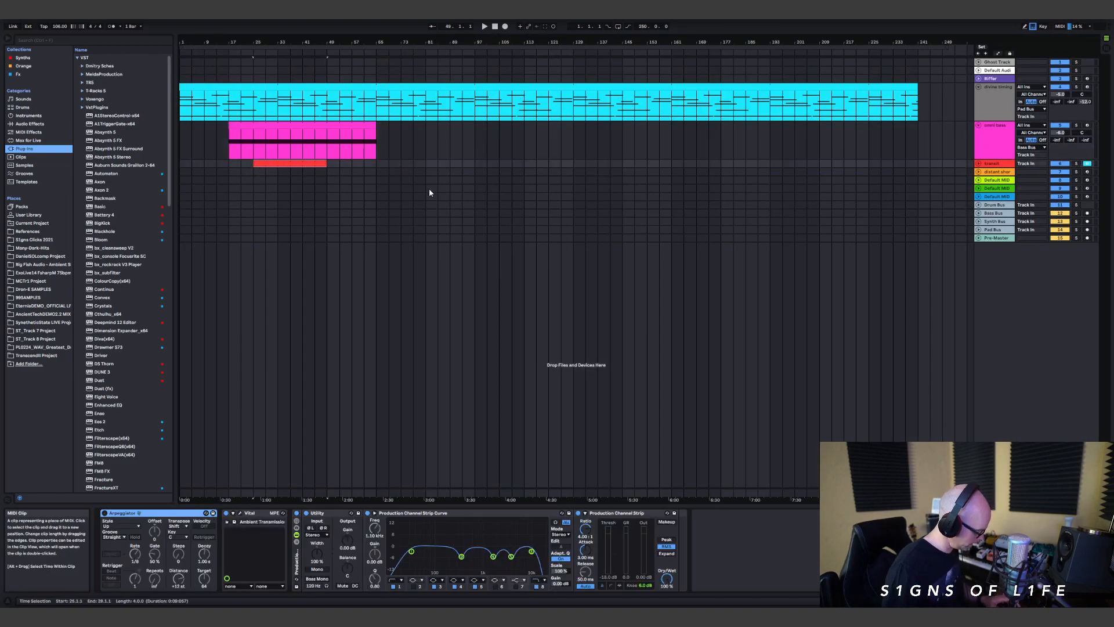
Step: Bring the distant shores clip in at bar 9, extend it to bar 65 and unfold the distant shores and transit tracks
{"action": "key", "text": "Tab"}
{"action": "left_click_drag", "start_coordinate": [448, 49], "coordinate": [418, 137]}
{"action": "key", "text": "Tab"}
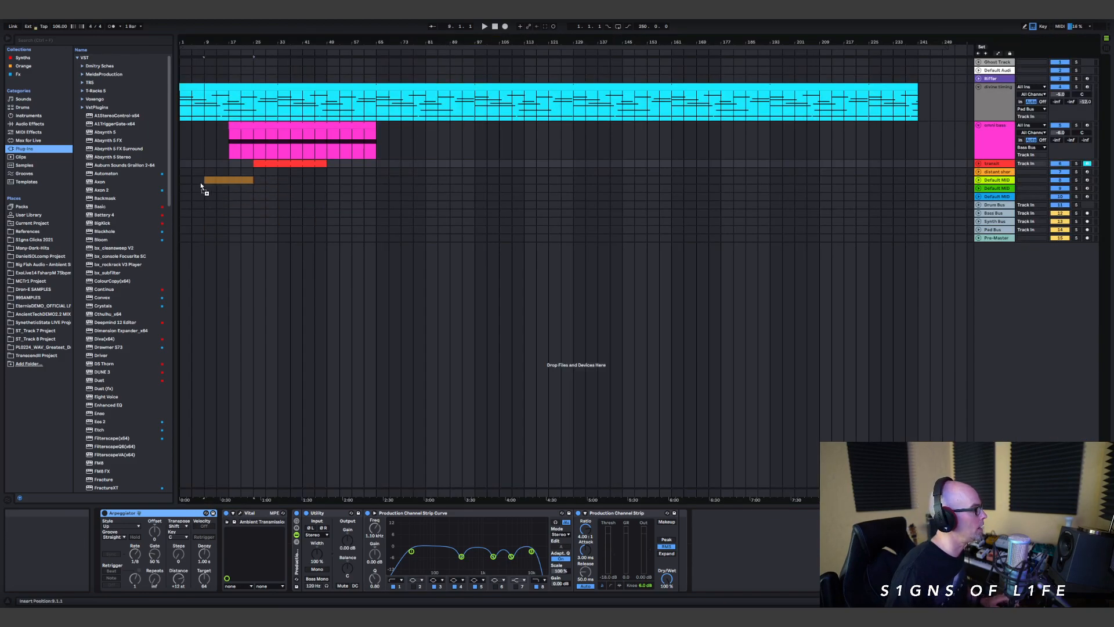
{"action": "left_click_drag", "start_coordinate": [208, 180], "coordinate": [486, 181]}
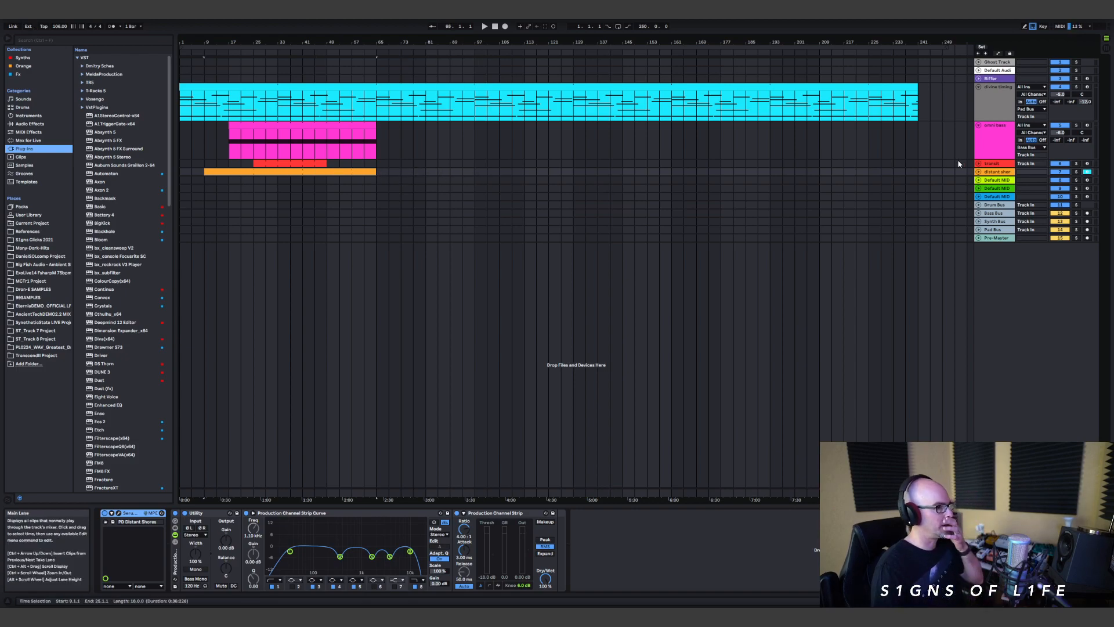
{"action": "left_click", "coordinate": [978, 172]}
{"action": "left_click", "coordinate": [978, 164]}
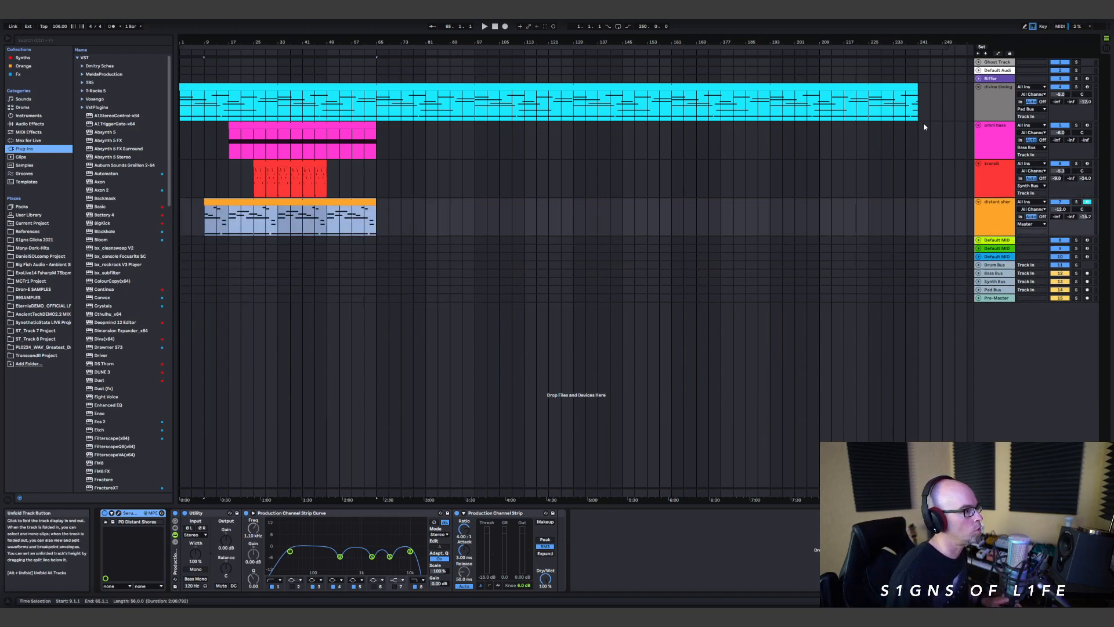
Step: Play the arrangement from bar 25 and unfold the empty MIDI tracks 8, 9 and 10
{"action": "left_click", "coordinate": [255, 174]}
{"action": "key", "text": "space"}
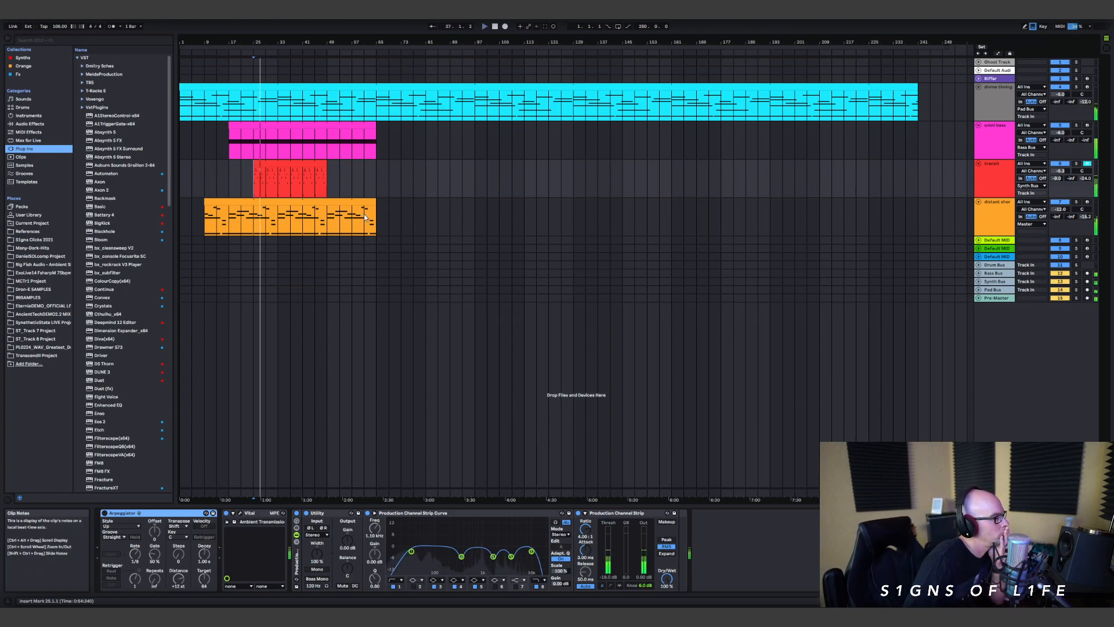
{"action": "left_click", "coordinate": [978, 240]}
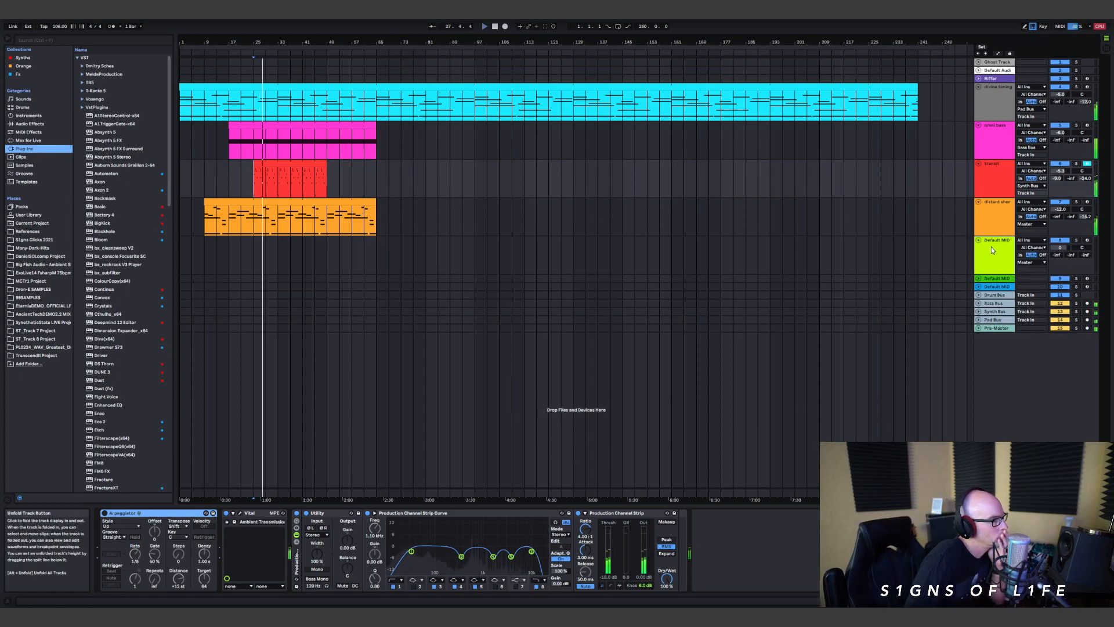
{"action": "left_click", "coordinate": [978, 279]}
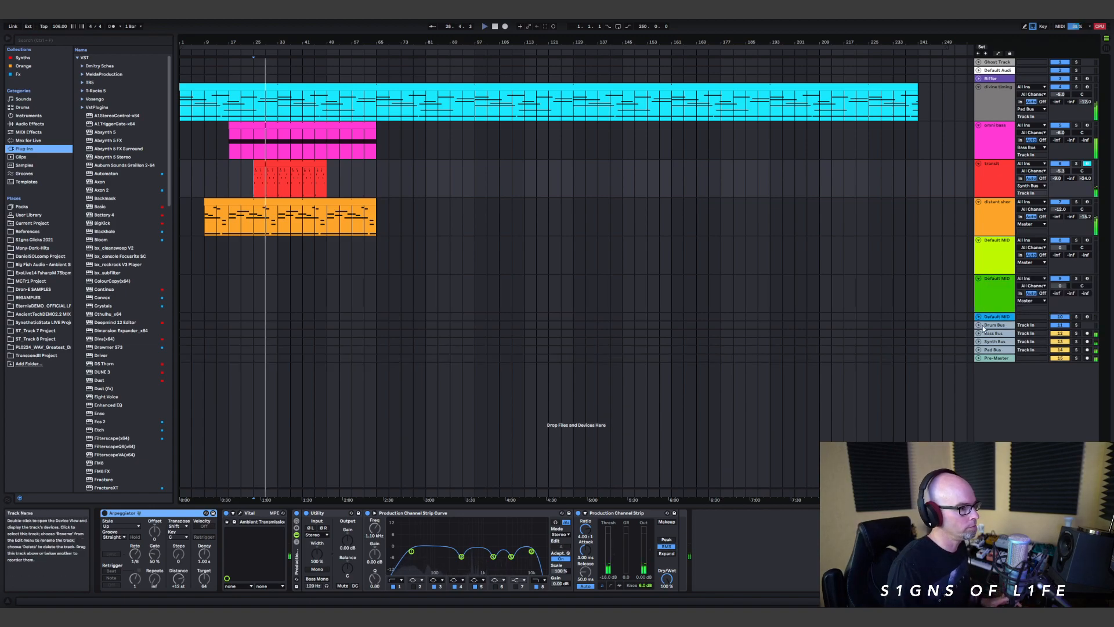
{"action": "left_click", "coordinate": [979, 316]}
Step: Add three MIDI tracks below track 10 and unfold them
{"action": "key", "text": "ctrl+shift+t"}
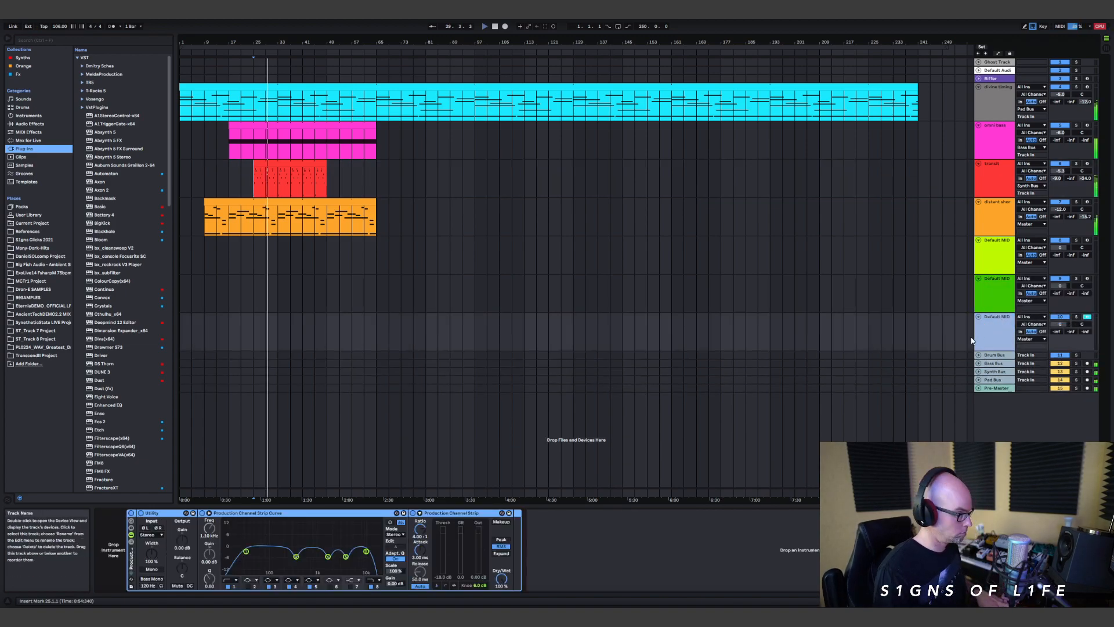
{"action": "key", "text": "ctrl+shift+t"}
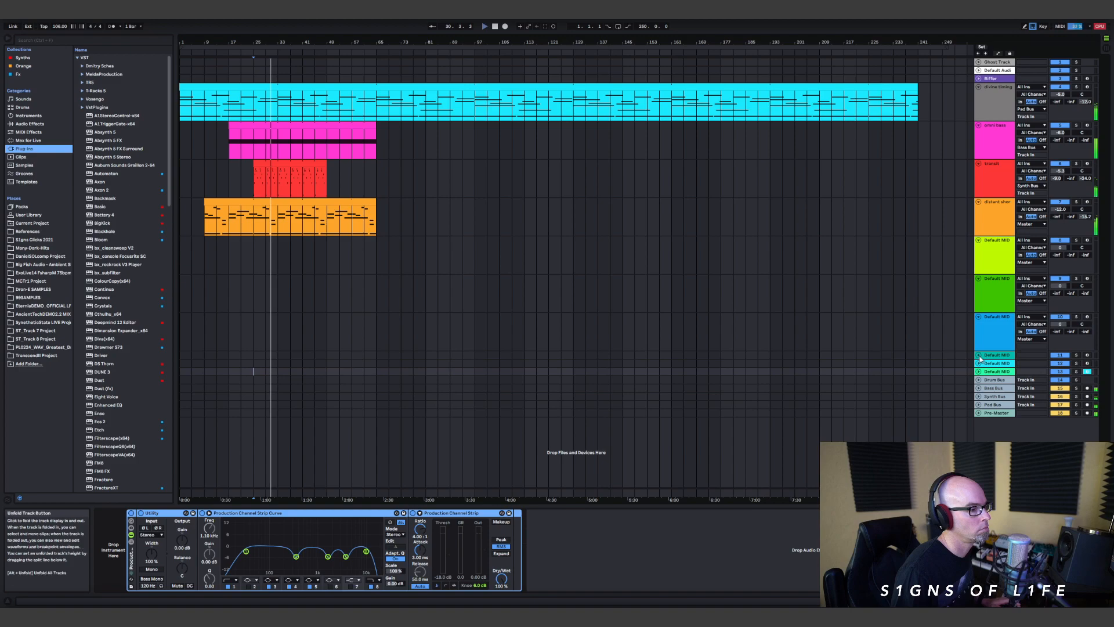
{"action": "left_click", "coordinate": [979, 355]}
{"action": "key", "text": "ctrl+shift+t"}
{"action": "left_click", "coordinate": [978, 393]}
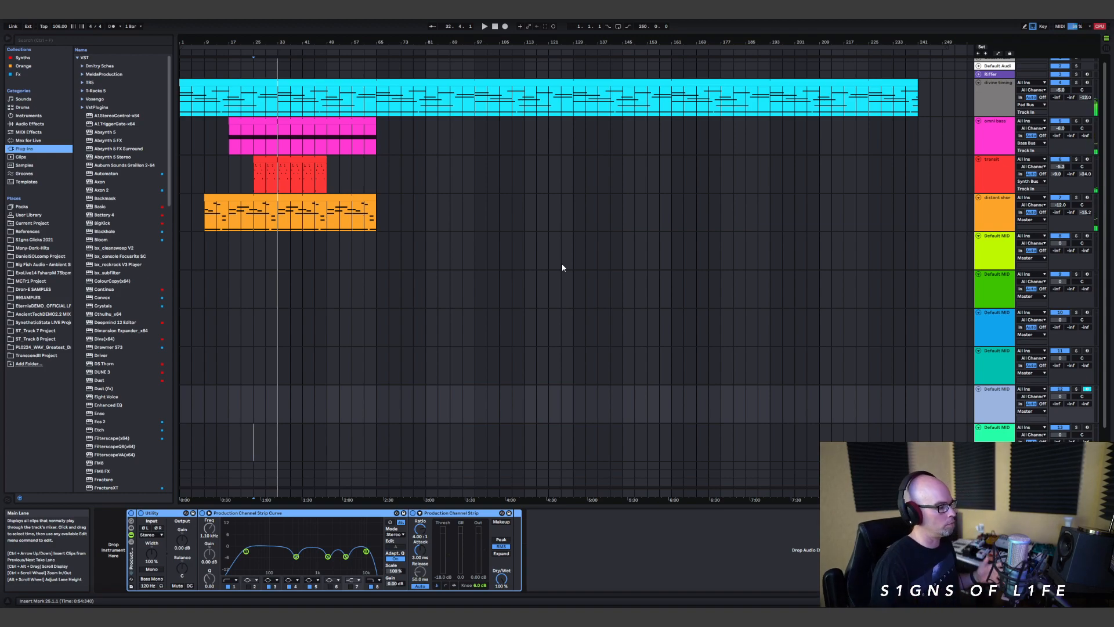
Step: Review the full track walkthrough notes in iCloud Notes, put them away and play the arrangement from bar 25
{"action": "key", "text": "alt+Tab"}
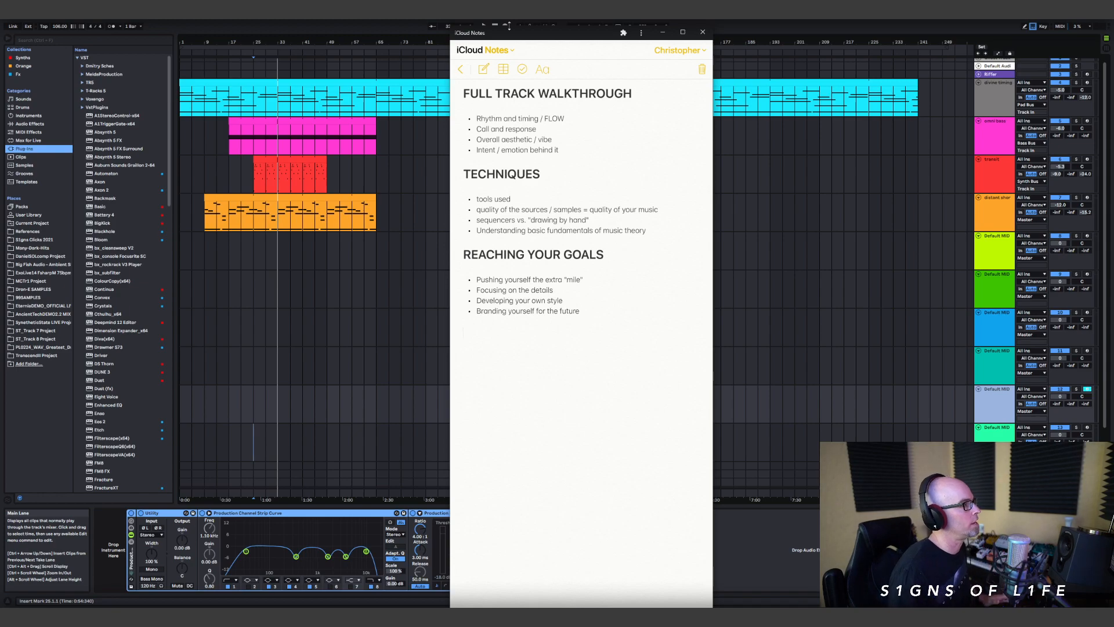
{"action": "left_click", "coordinate": [662, 33]}
{"action": "key", "text": "space"}
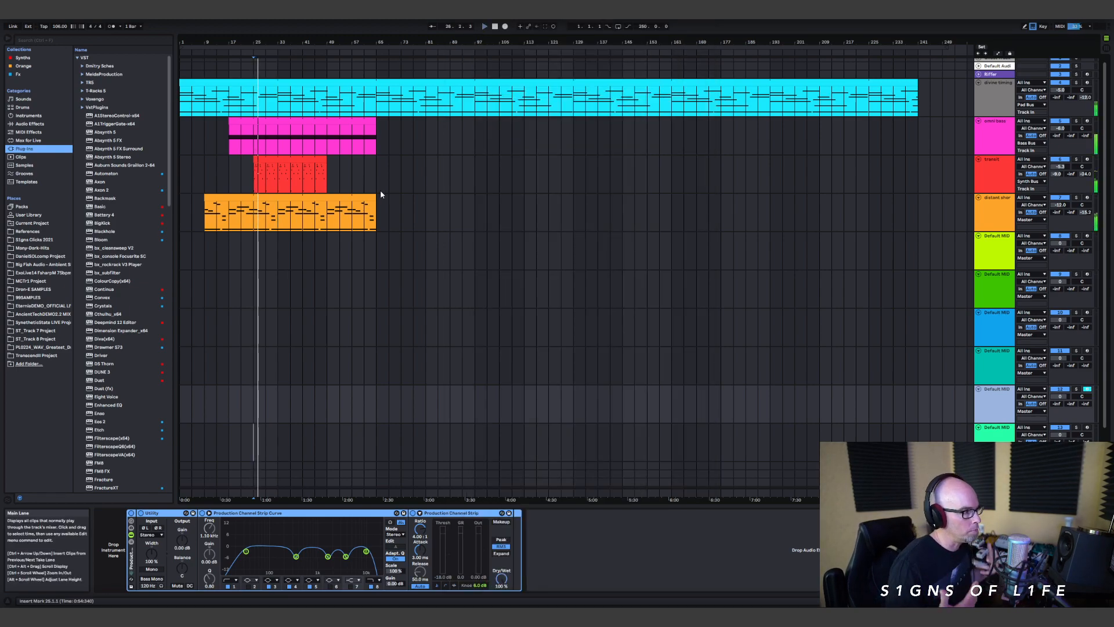
Step: Shorten the transit clip to end at bar 33 and open its notes in an enlarged MIDI note editor
{"action": "left_click", "coordinate": [276, 160]}
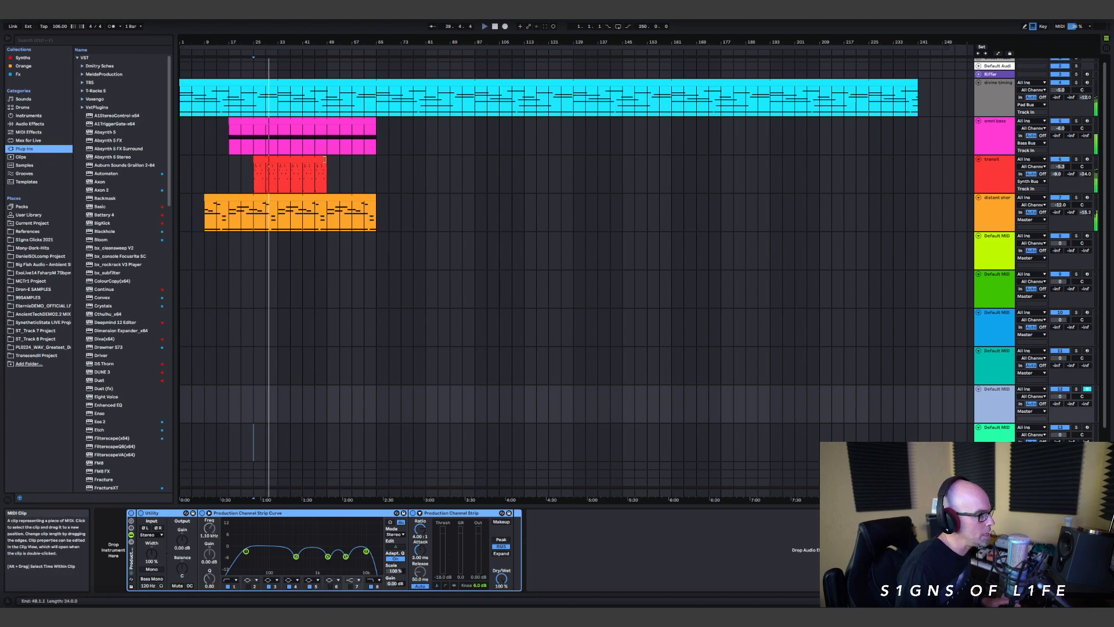
{"action": "left_click_drag", "start_coordinate": [325, 158], "coordinate": [276, 159]}
{"action": "double_click", "coordinate": [268, 158]}
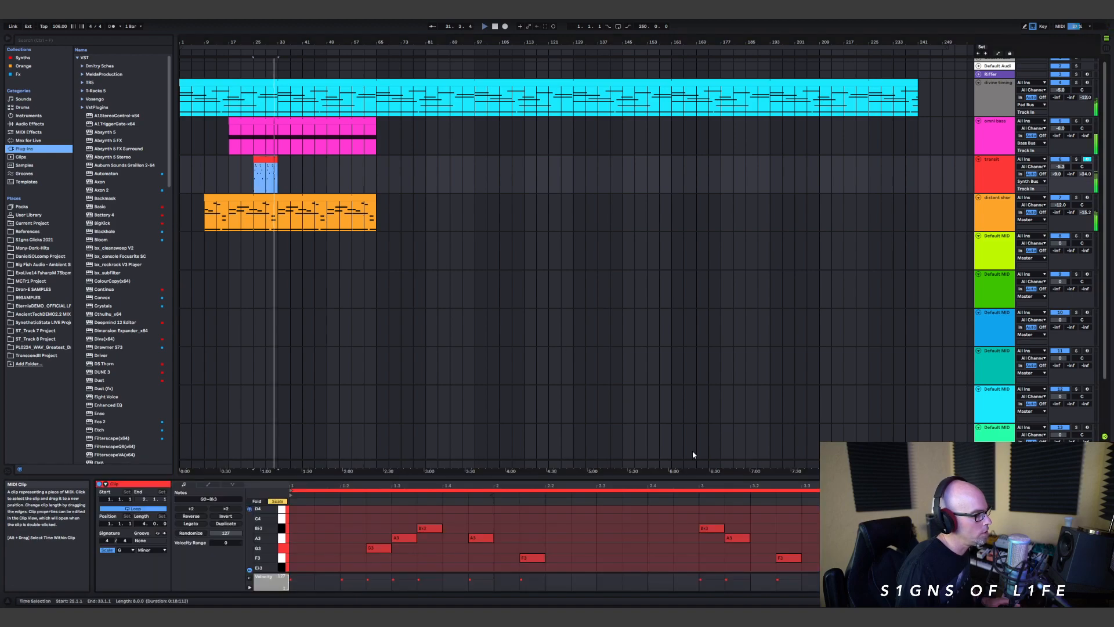
{"action": "left_click_drag", "start_coordinate": [650, 475], "coordinate": [534, 229]}
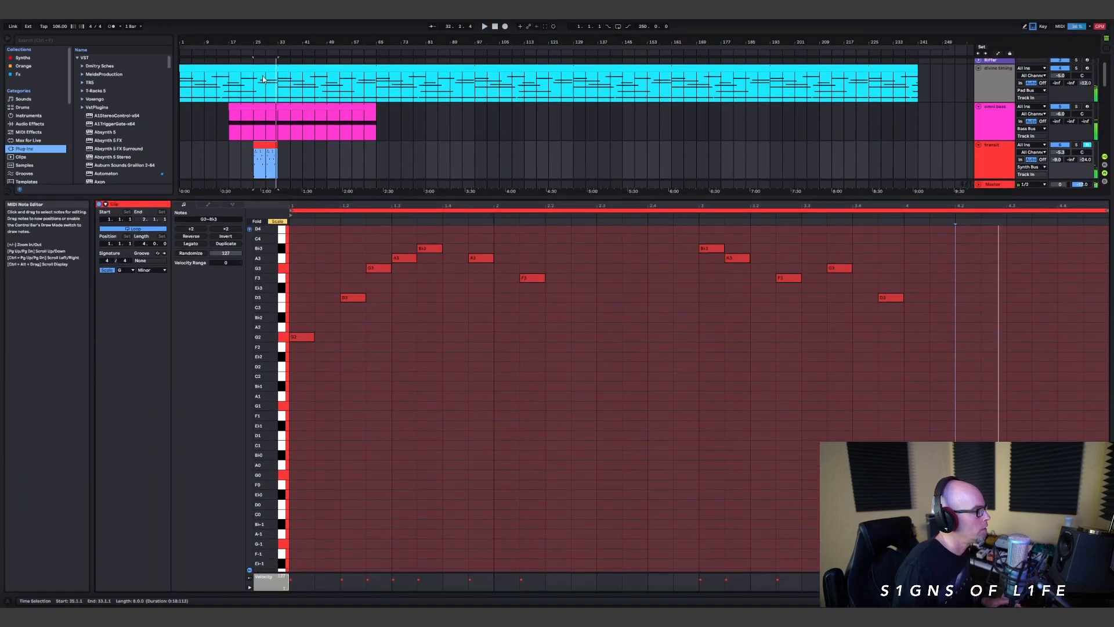
Step: Trim the transit clip to four bars and duplicate it directly after itself
{"action": "left_click_drag", "start_coordinate": [271, 144], "coordinate": [260, 145]}
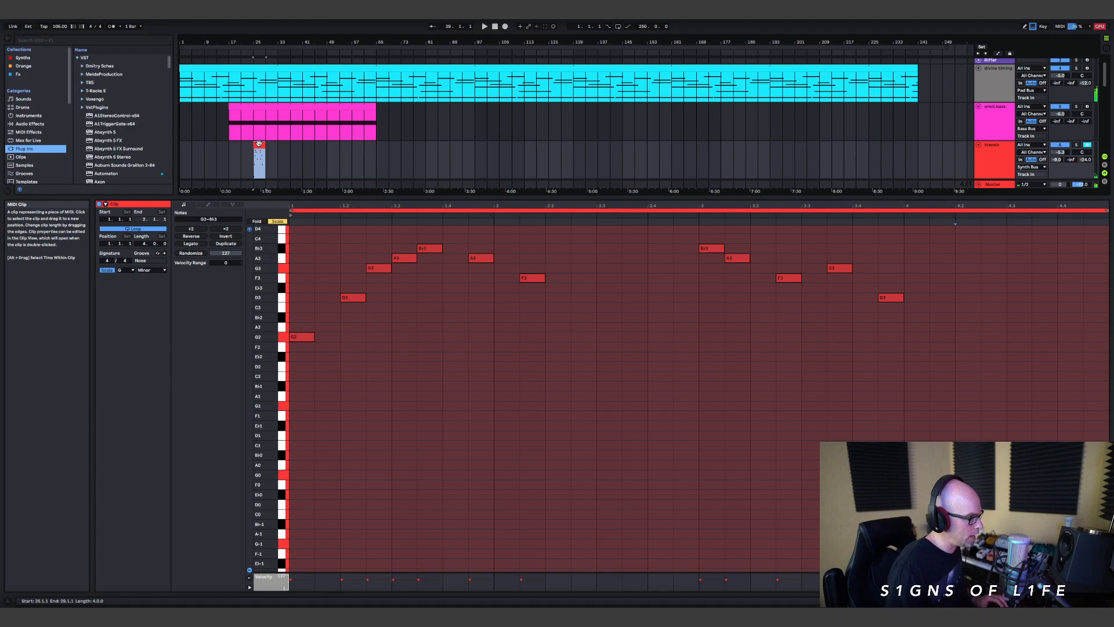
{"action": "key", "text": "ctrl+d"}
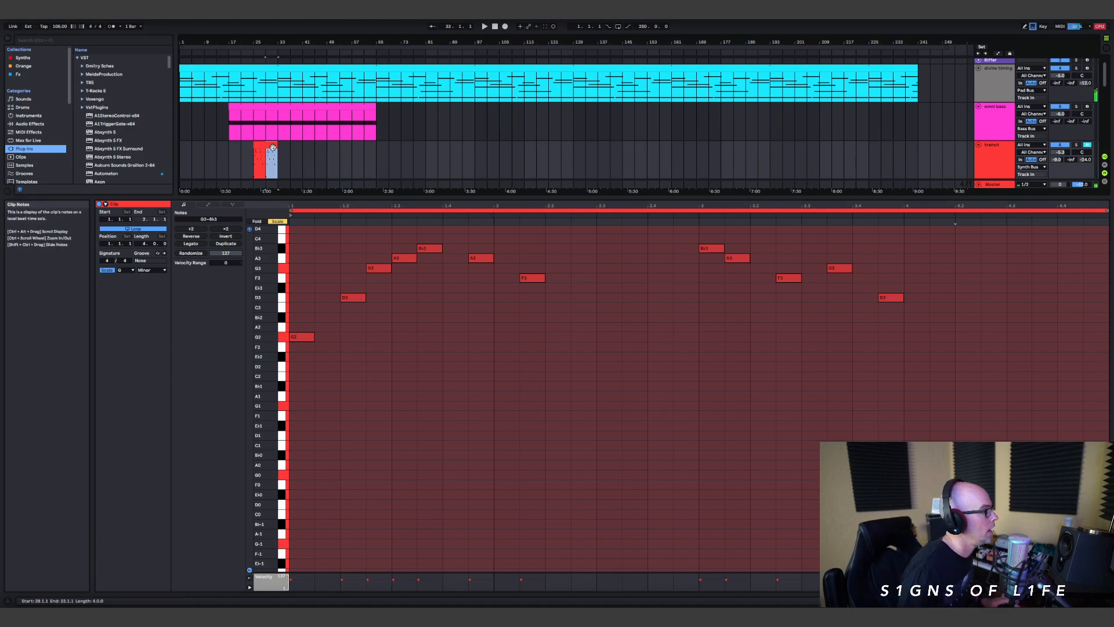
Step: In the duplicated transit clip, change the first note to E♭3 and the third note to C3
{"action": "left_click_drag", "start_coordinate": [309, 337], "coordinate": [310, 328]}
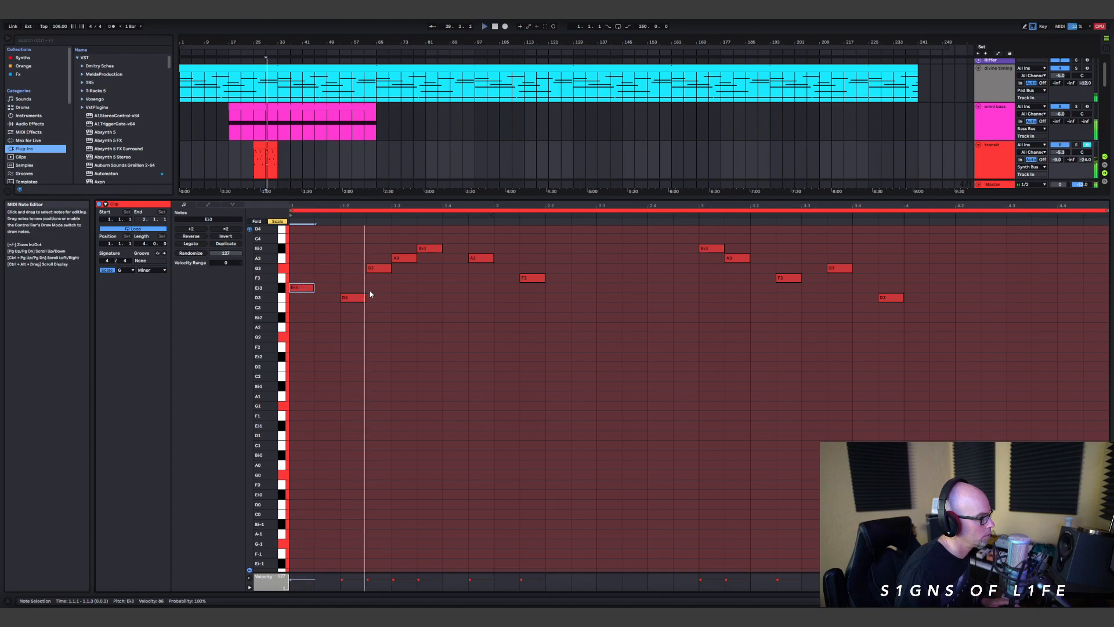
{"action": "left_click", "coordinate": [383, 270]}
{"action": "left_click_drag", "start_coordinate": [382, 308], "coordinate": [381, 298]}
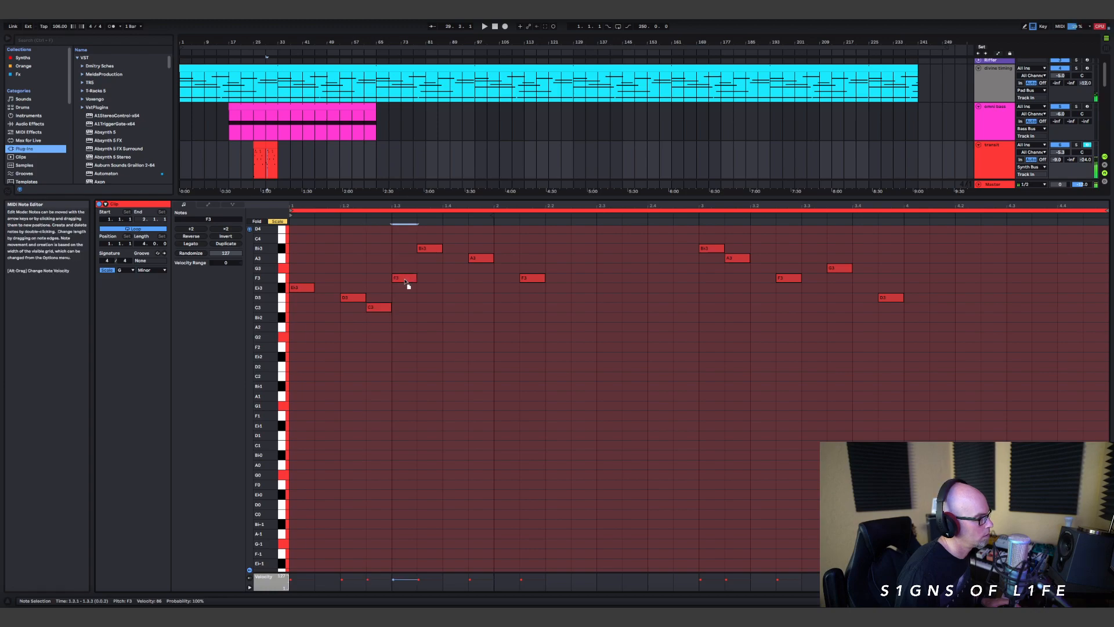
Step: Lower the fifth note to D3, set the fourth note to F3 and play the phrase back
{"action": "left_click_drag", "start_coordinate": [422, 254], "coordinate": [425, 295]}
{"action": "key", "text": "space"}
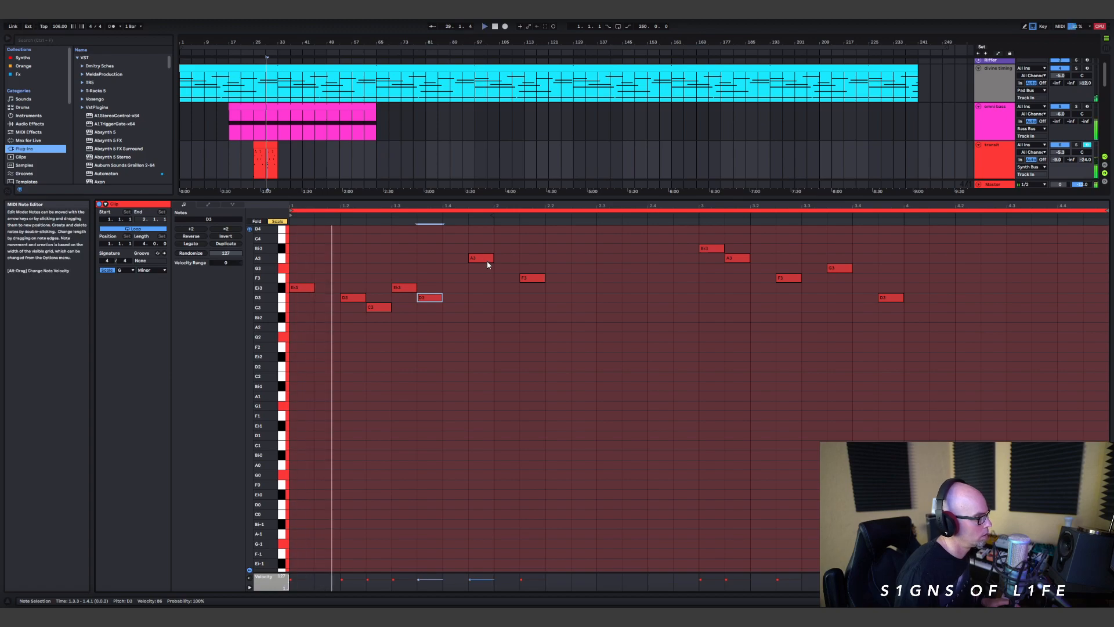
{"action": "key", "text": "space"}
{"action": "left_click_drag", "start_coordinate": [411, 290], "coordinate": [411, 281]}
{"action": "key", "text": "space"}
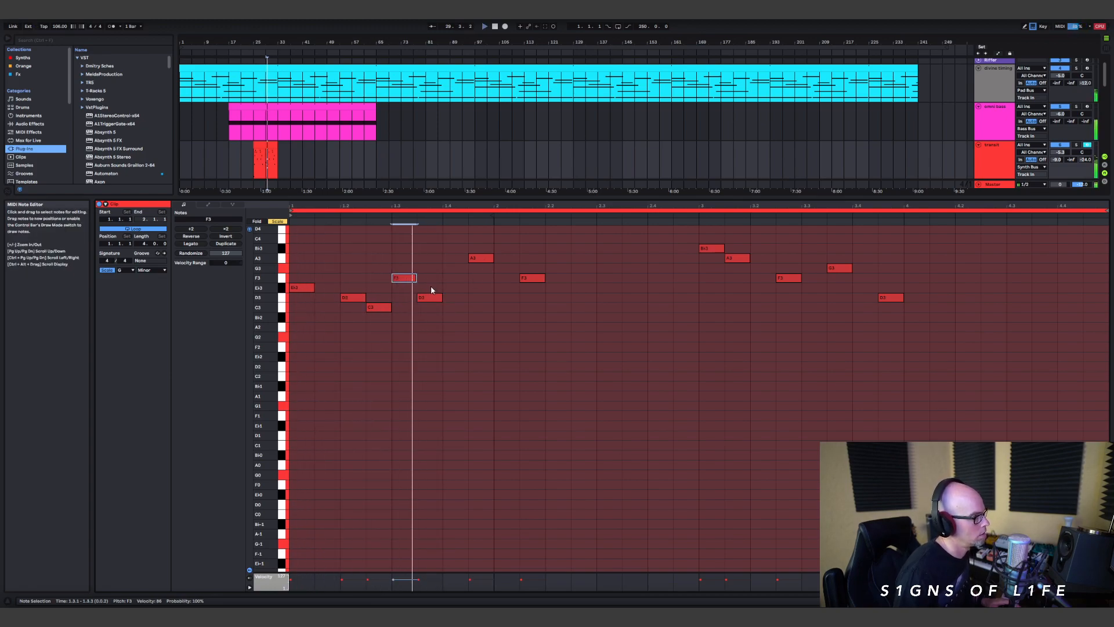
Step: Shift the F3 and D3 notes one grid step later and move the following A3 note to B♭3 at 2.1.1
{"action": "key", "text": "space"}
{"action": "left_click_drag", "start_coordinate": [410, 281], "coordinate": [455, 299]}
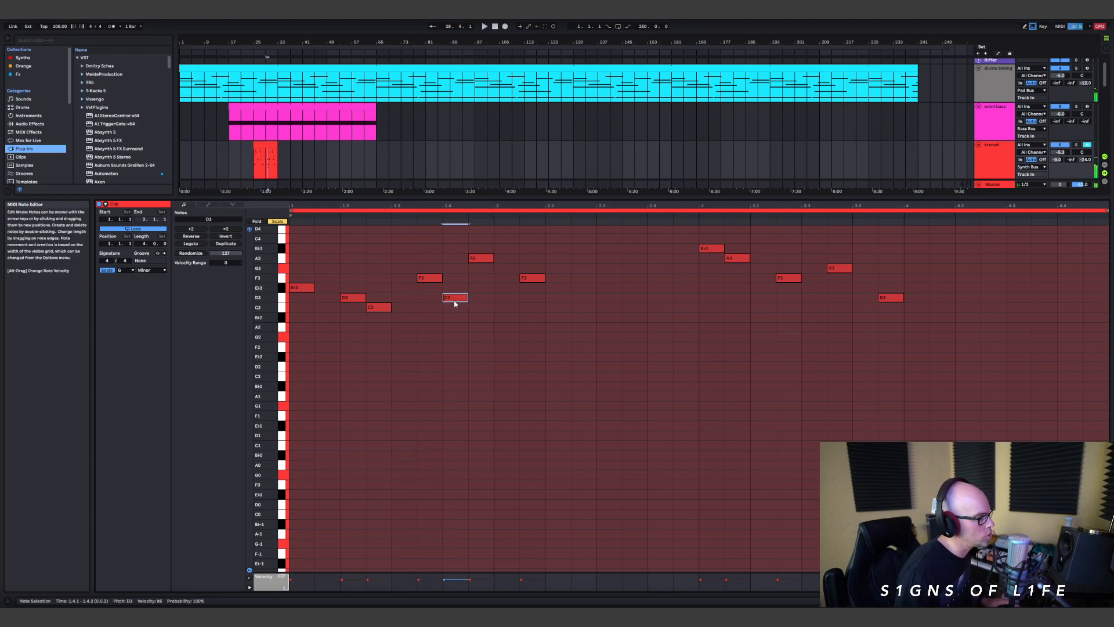
{"action": "key", "text": "space"}
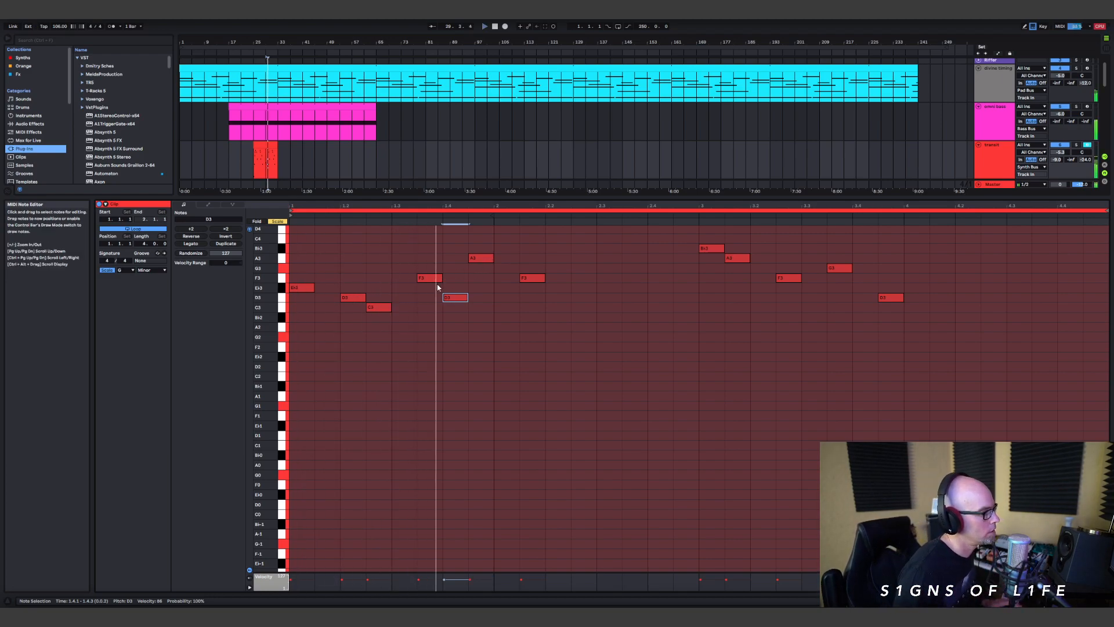
{"action": "left_click_drag", "start_coordinate": [485, 263], "coordinate": [510, 253]}
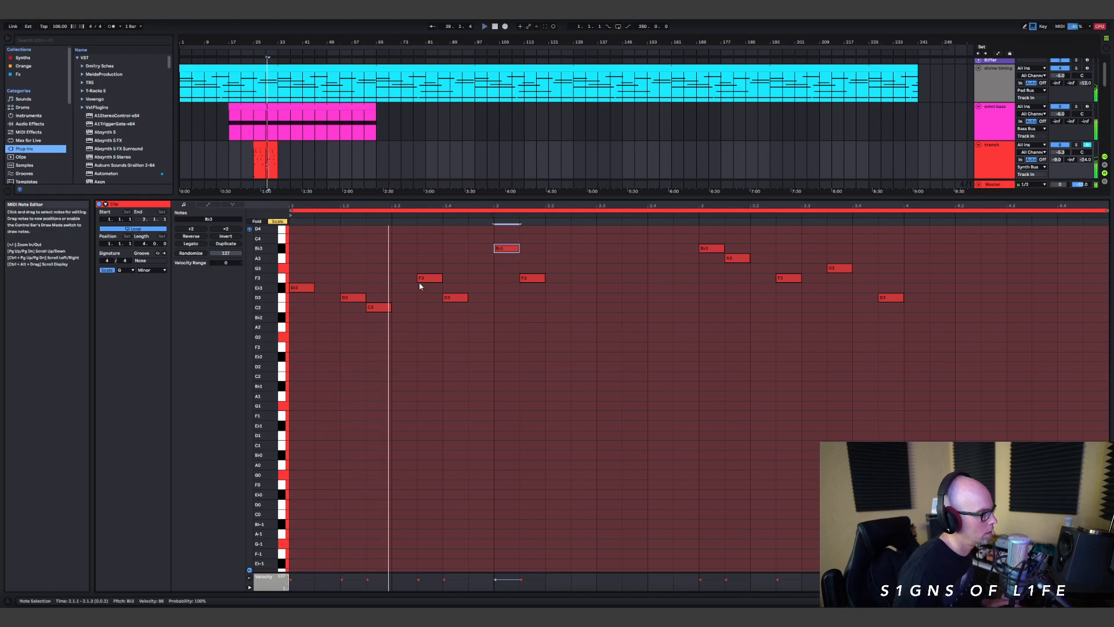
Step: Move the F3, D3 and B♭3 notes before bar 2 one grid step earlier and place the following F3 at 2.1.3
{"action": "left_click_drag", "start_coordinate": [438, 280], "coordinate": [425, 300]}
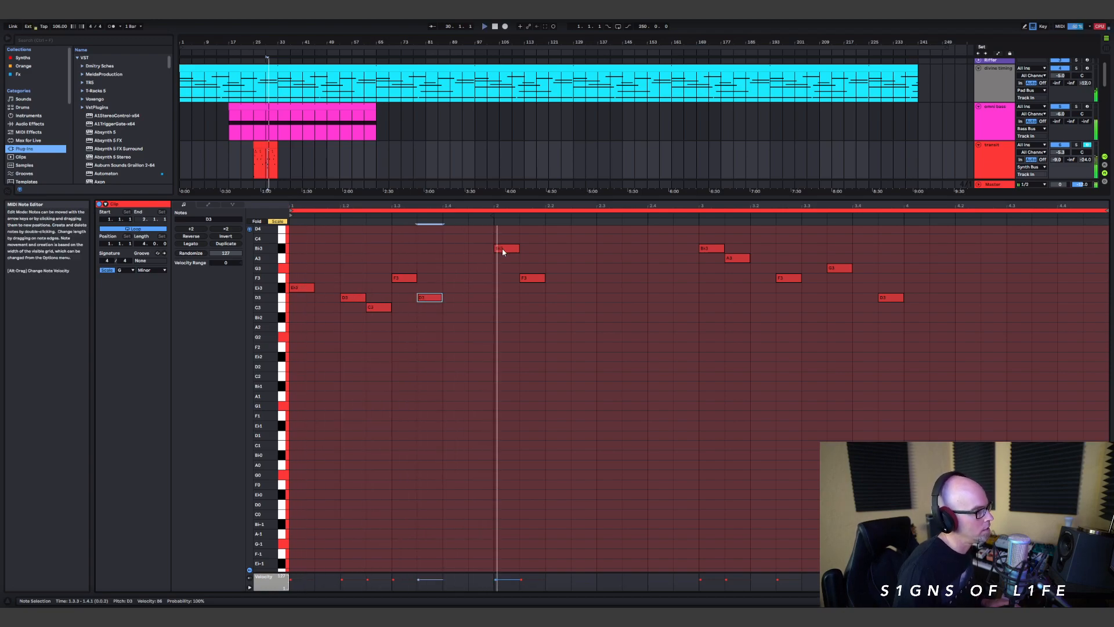
{"action": "left_click_drag", "start_coordinate": [506, 248], "coordinate": [480, 249]}
{"action": "left_click_drag", "start_coordinate": [531, 280], "coordinate": [506, 282]}
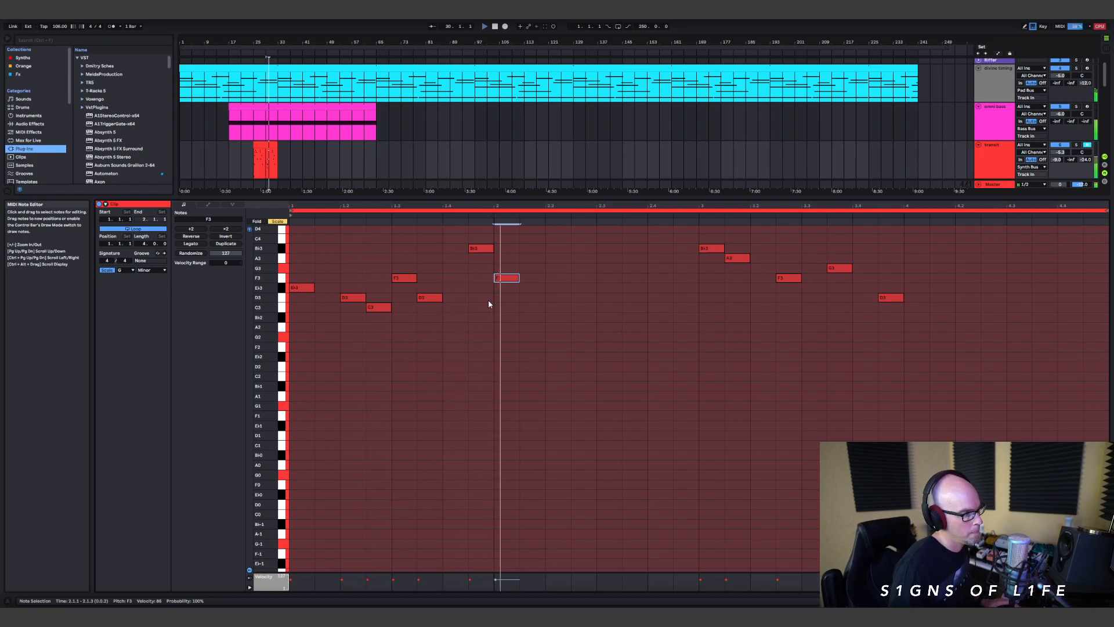
{"action": "left_click_drag", "start_coordinate": [506, 277], "coordinate": [531, 279]}
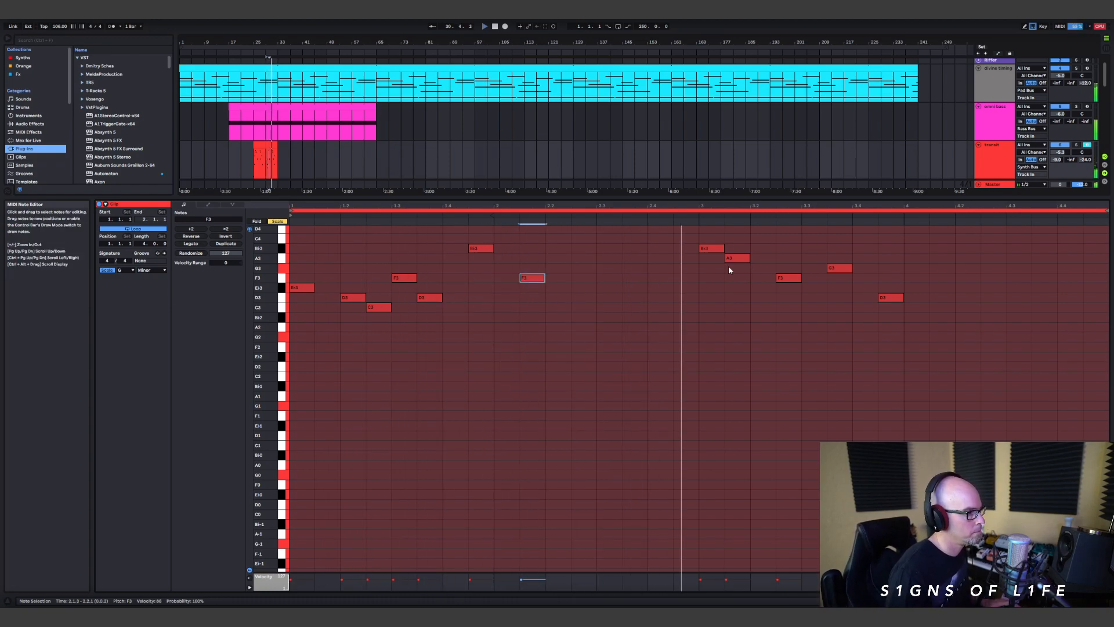
Step: Raise the last note of the transit clip to D4 and play the phrase back
{"action": "key", "text": "space"}
{"action": "mouse_move", "coordinate": [890, 297]}
{"action": "left_mouse_down"}
{"action": "mouse_move", "coordinate": [890, 221]}
{"action": "mouse_move", "coordinate": [891, 288]}
{"action": "left_mouse_up"}
{"action": "key", "text": "space"}
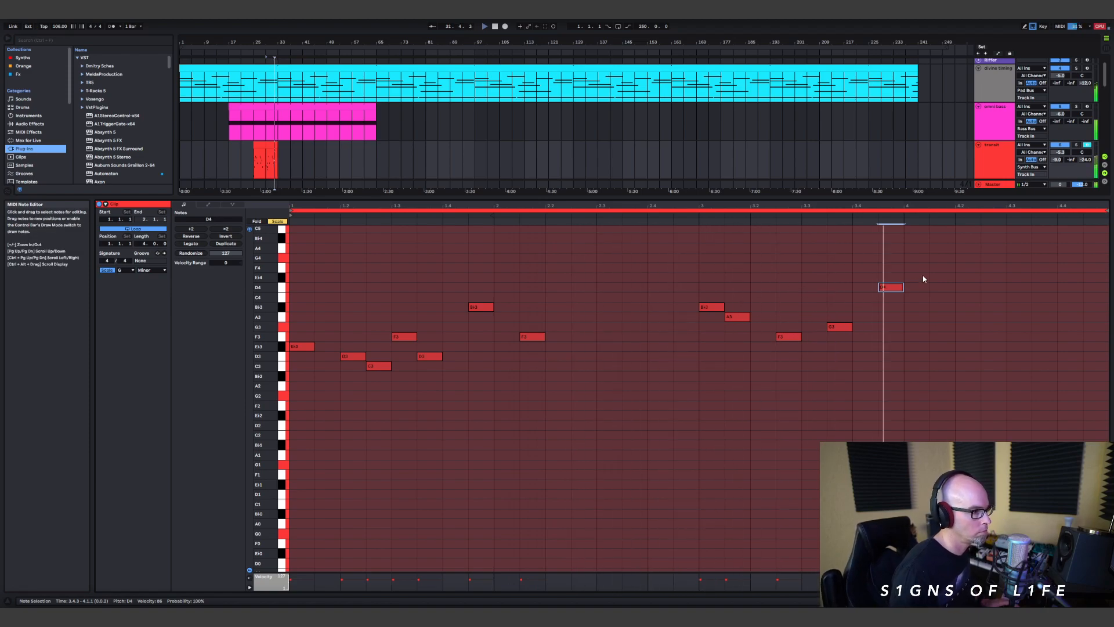
{"action": "key", "text": "space"}
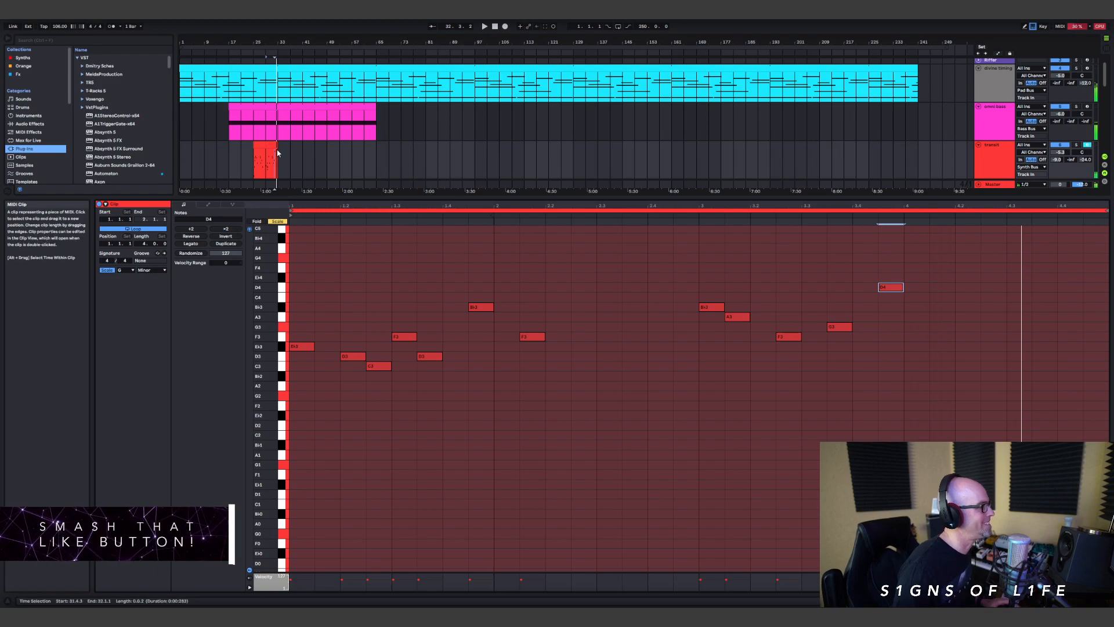
Step: Duplicate the two transit clips from bars 25 to 33 directly after themselves, enlarge the arrangement area and play the copies
{"action": "left_click_drag", "start_coordinate": [275, 158], "coordinate": [255, 162]}
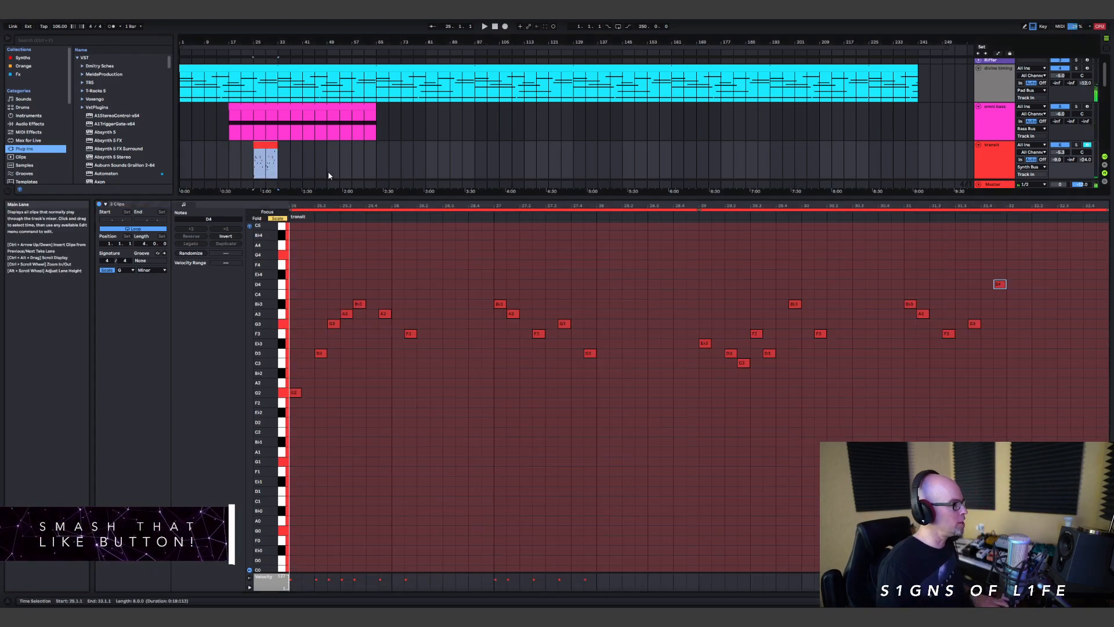
{"action": "key", "text": "ctrl+d"}
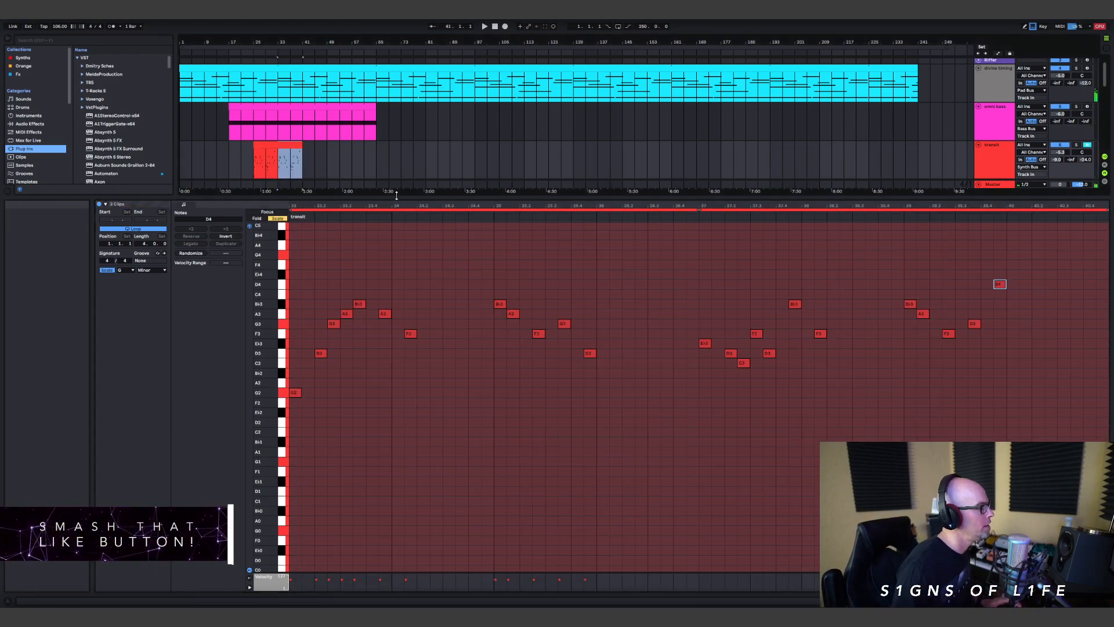
{"action": "left_click_drag", "start_coordinate": [396, 198], "coordinate": [389, 439]}
{"action": "key", "text": "space"}
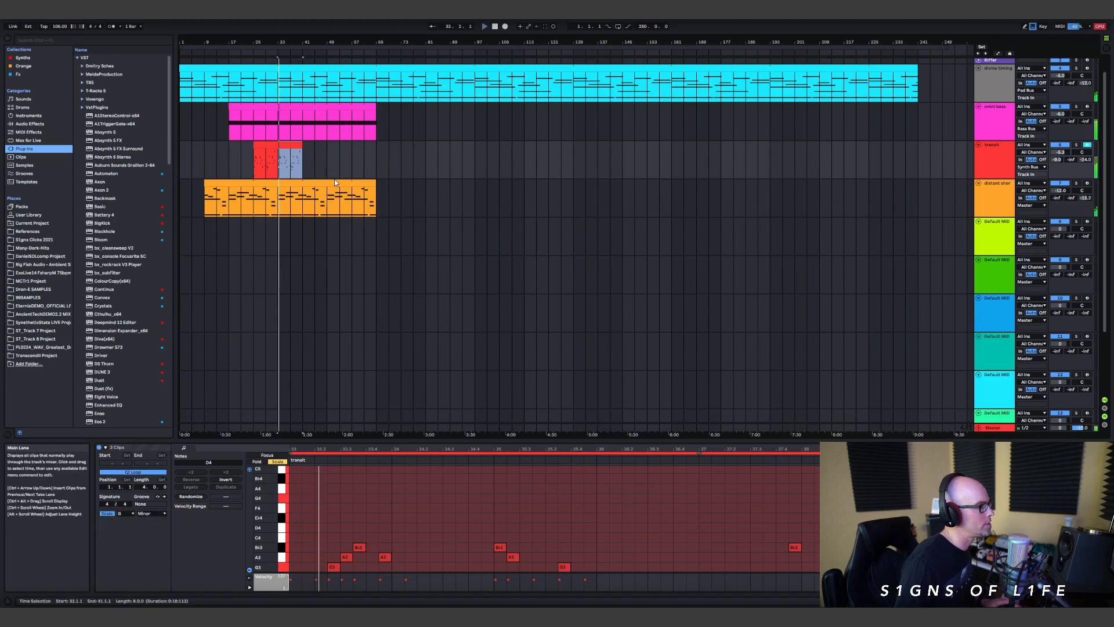
Step: Shorten the omni bass and distant star clips so both end at bar 41 together with the transit clips
{"action": "left_click", "coordinate": [303, 147]}
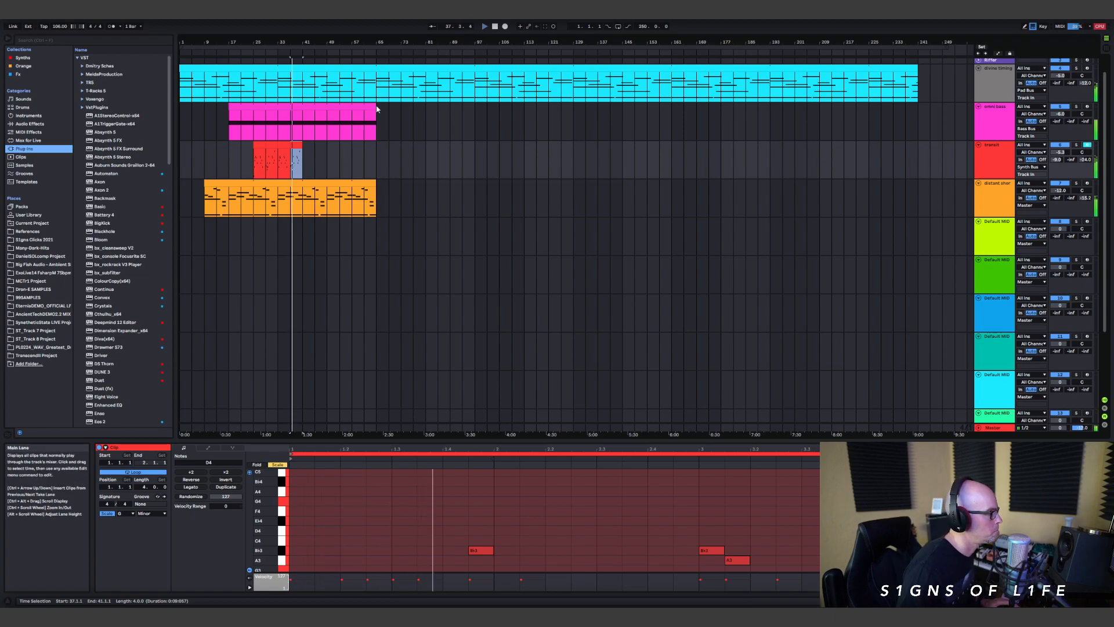
{"action": "left_click_drag", "start_coordinate": [377, 107], "coordinate": [303, 111]}
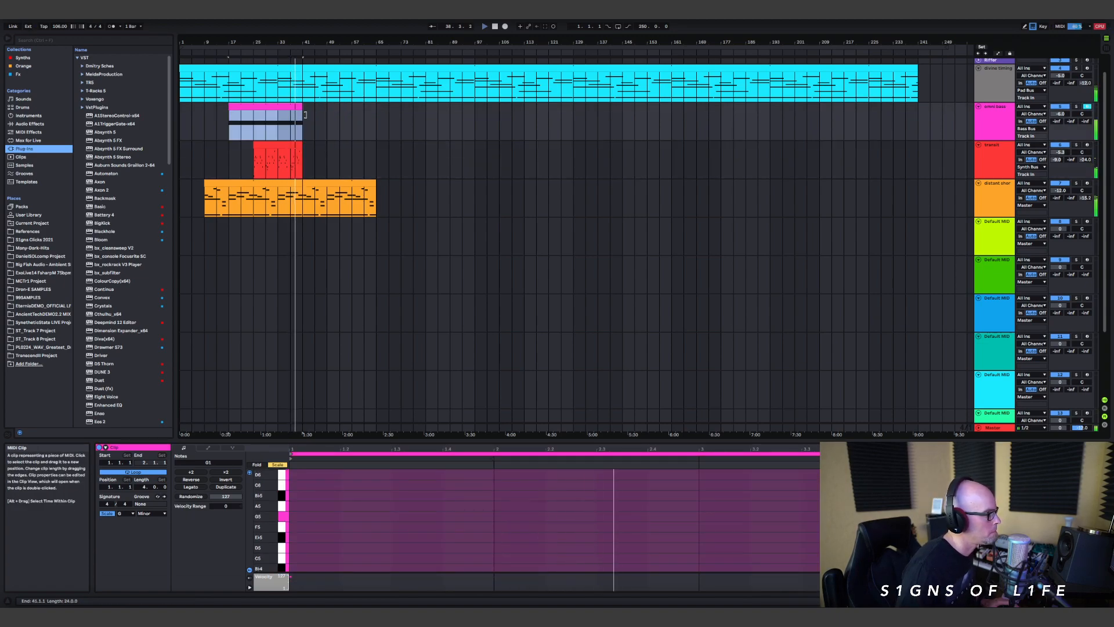
{"action": "scroll", "coordinate": [323, 164], "scroll_direction": "down", "scroll_amount": 2}
{"action": "scroll", "coordinate": [329, 162], "scroll_direction": "up", "scroll_amount": 3}
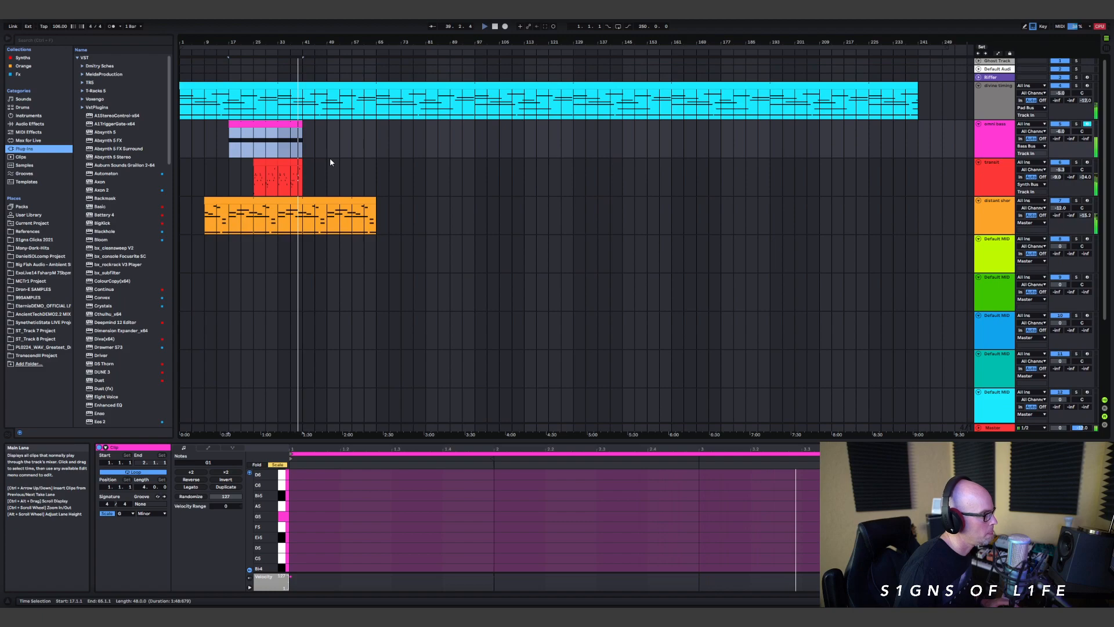
{"action": "scroll", "coordinate": [329, 162], "scroll_direction": "down", "scroll_amount": 2}
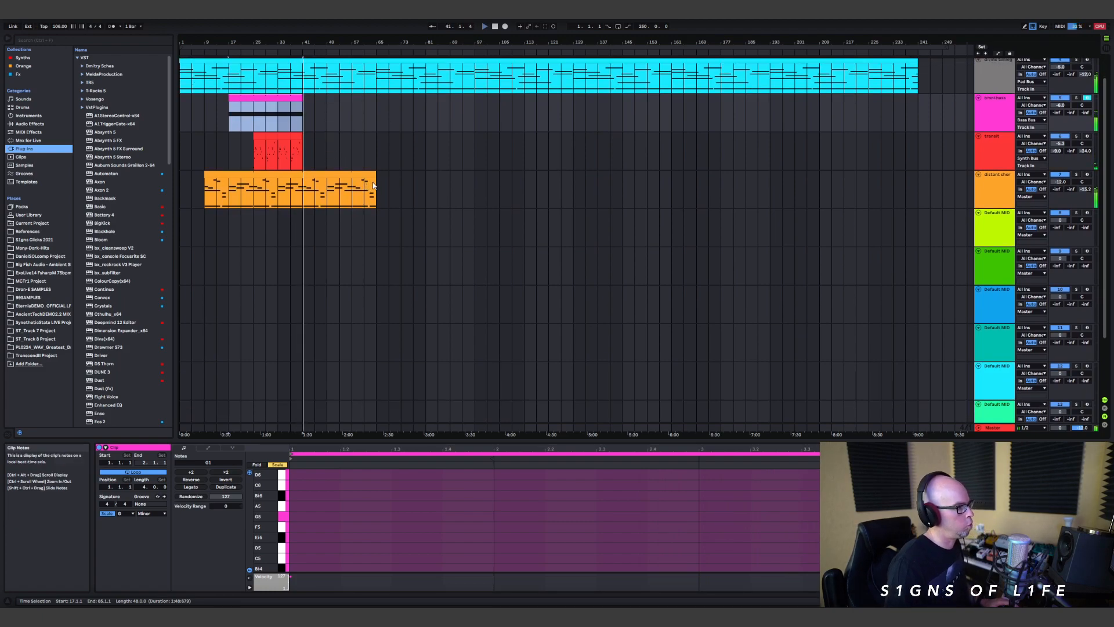
{"action": "left_click_drag", "start_coordinate": [377, 175], "coordinate": [303, 175]}
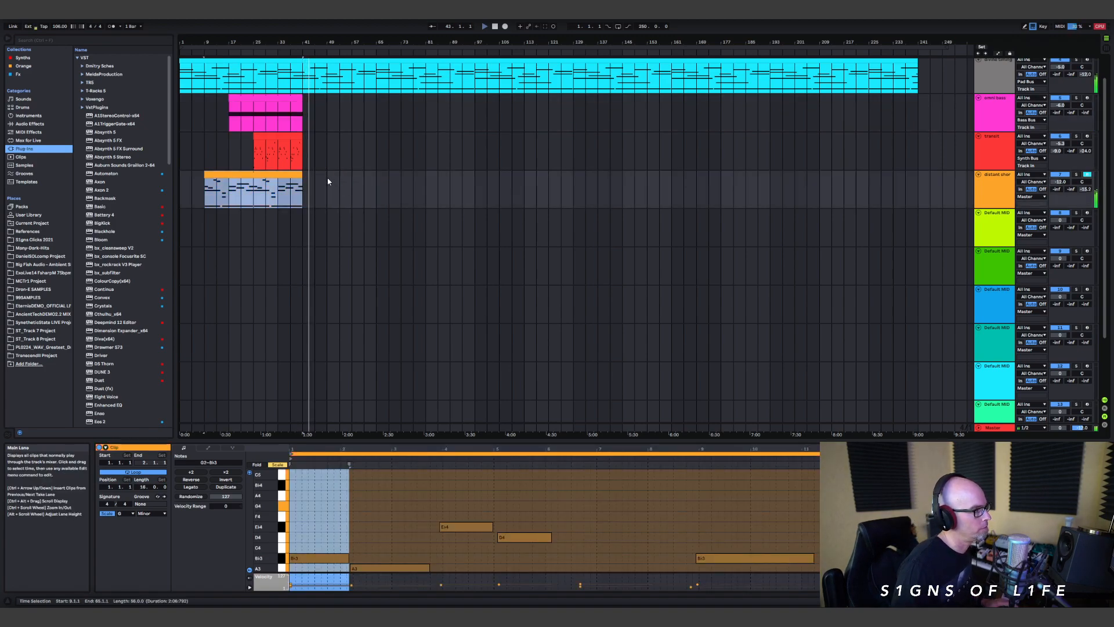
{"action": "scroll", "coordinate": [326, 179], "scroll_direction": "up", "scroll_amount": 2}
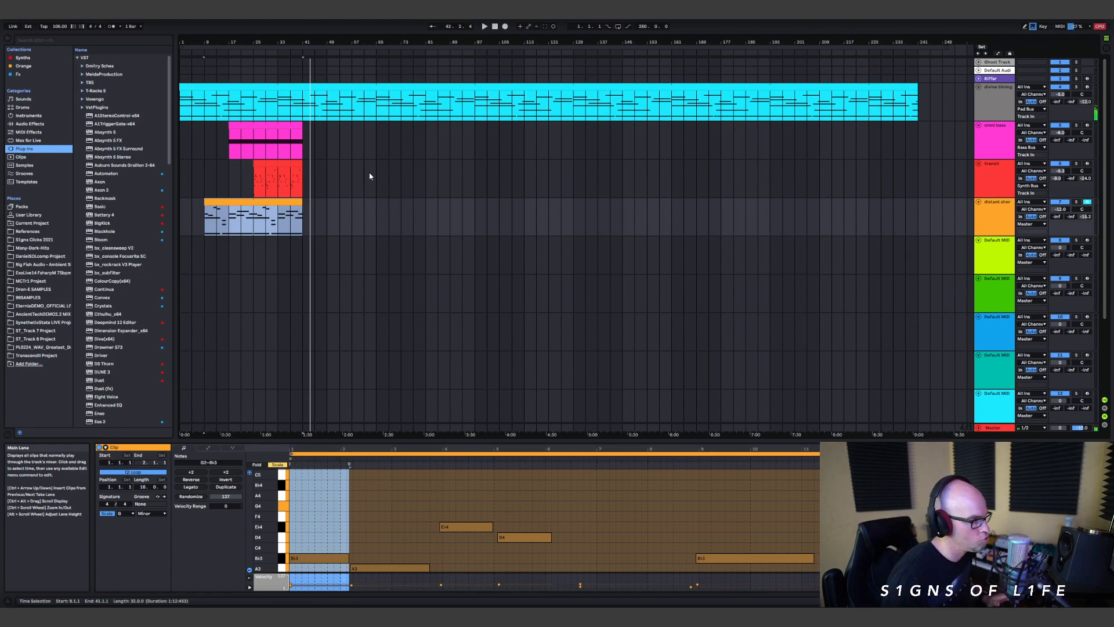
{"action": "scroll", "coordinate": [357, 174], "scroll_direction": "down", "scroll_amount": 1}
{"action": "scroll", "coordinate": [356, 173], "scroll_direction": "up", "scroll_amount": 1}
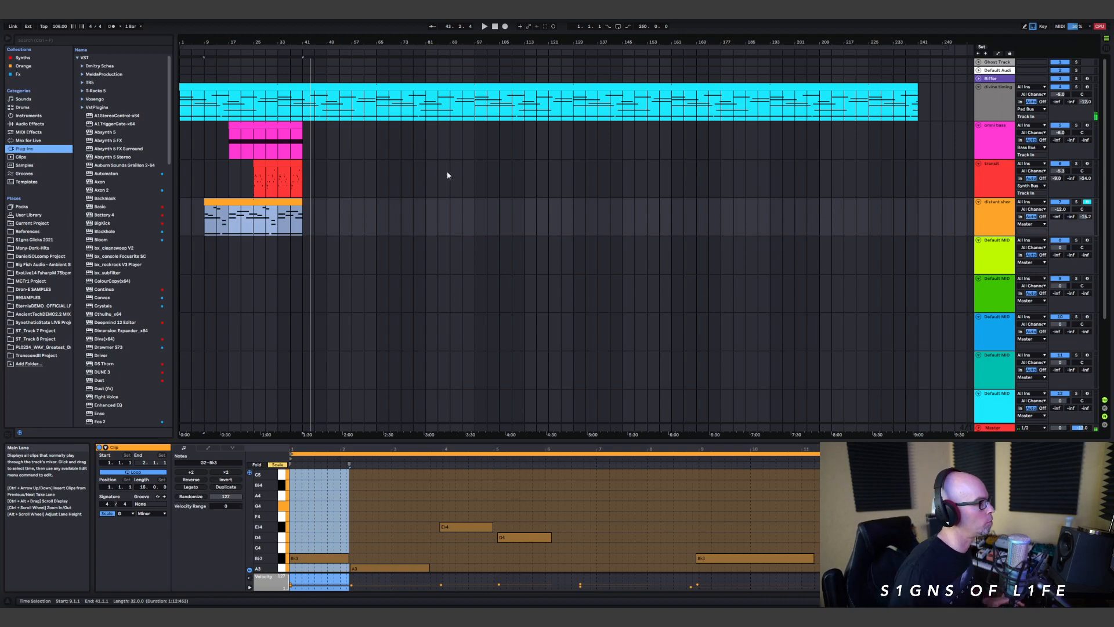
Step: Play the arrangement from bar 37 and shorten the divine timing clip to end at bar 65
{"action": "left_click", "coordinate": [294, 182]}
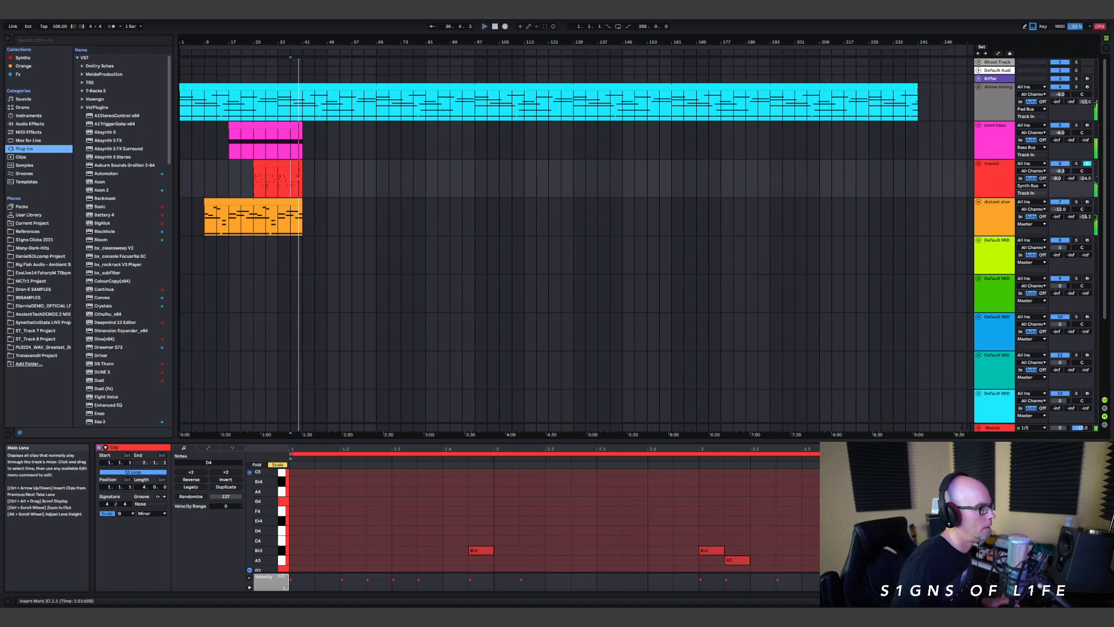
{"action": "left_click_drag", "start_coordinate": [919, 95], "coordinate": [377, 130]}
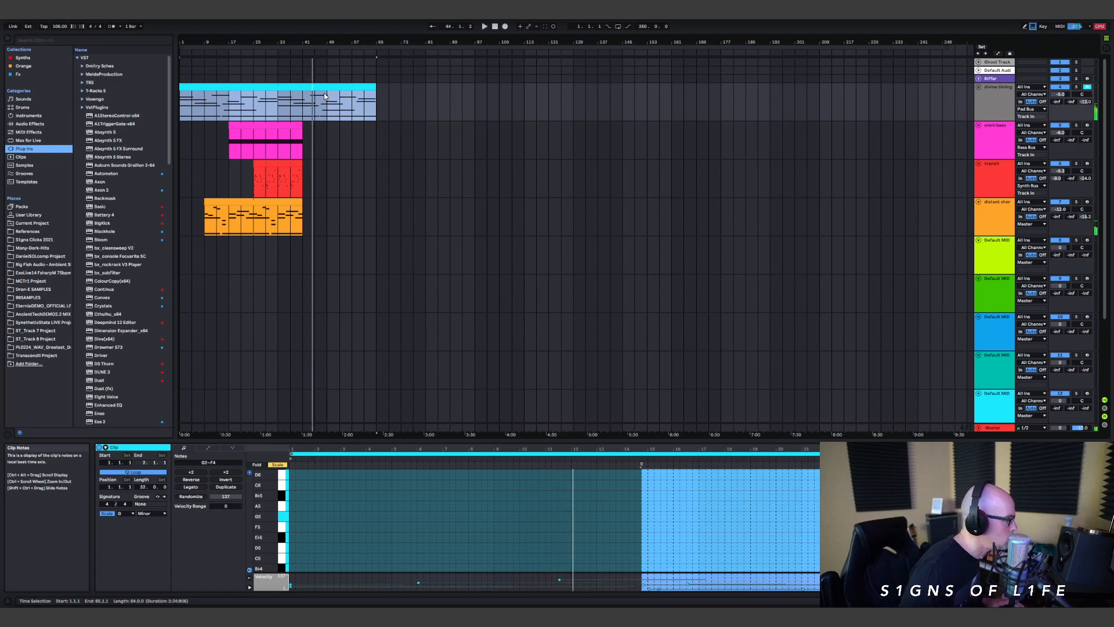
Step: Turn on the metronome and audition the arrangement from the start, bar 25 and bar 41
{"action": "left_click", "coordinate": [111, 27]}
{"action": "key", "text": "space"}
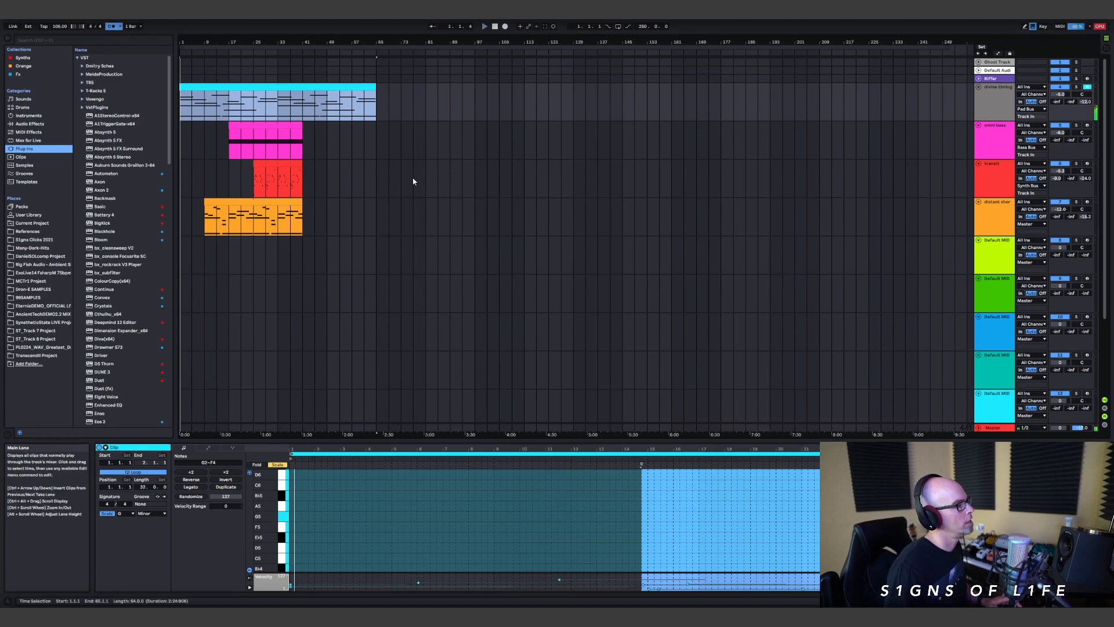
{"action": "left_click", "coordinate": [255, 152]}
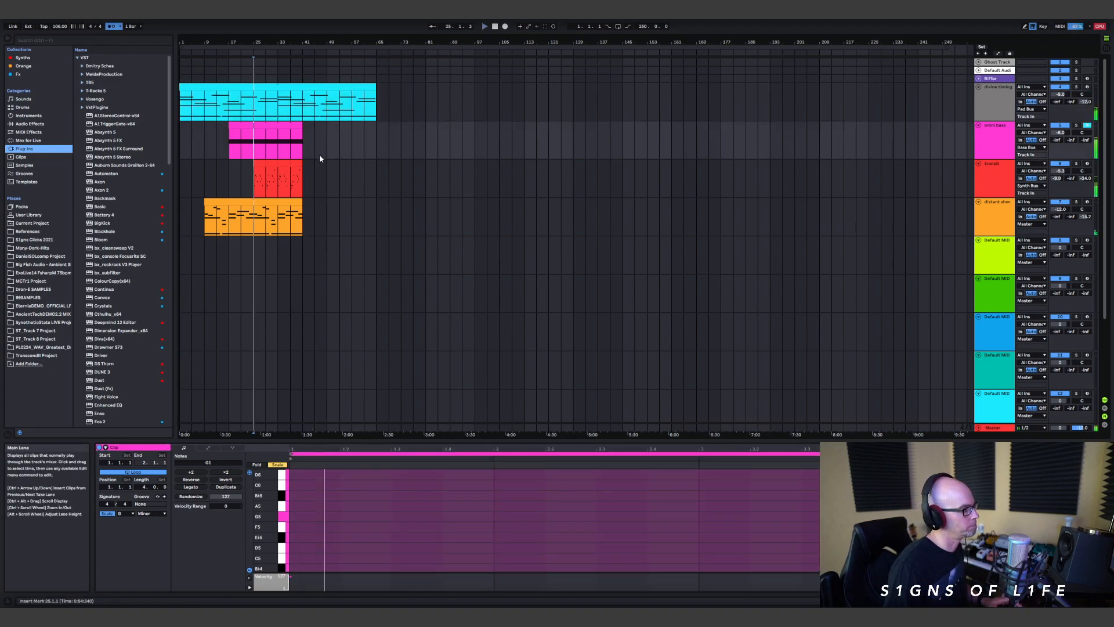
{"action": "left_click", "coordinate": [311, 140]}
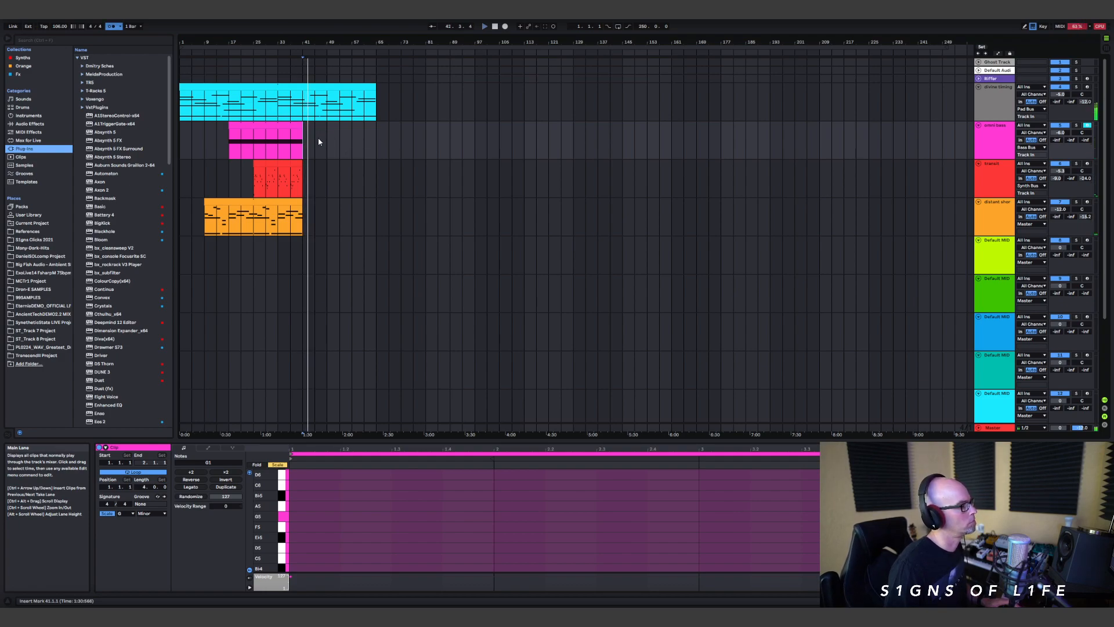
Step: Insert two new MIDI tracks directly below the omni bass track and unfold the first one
{"action": "scroll", "coordinate": [308, 143], "scroll_direction": "up", "scroll_amount": 5}
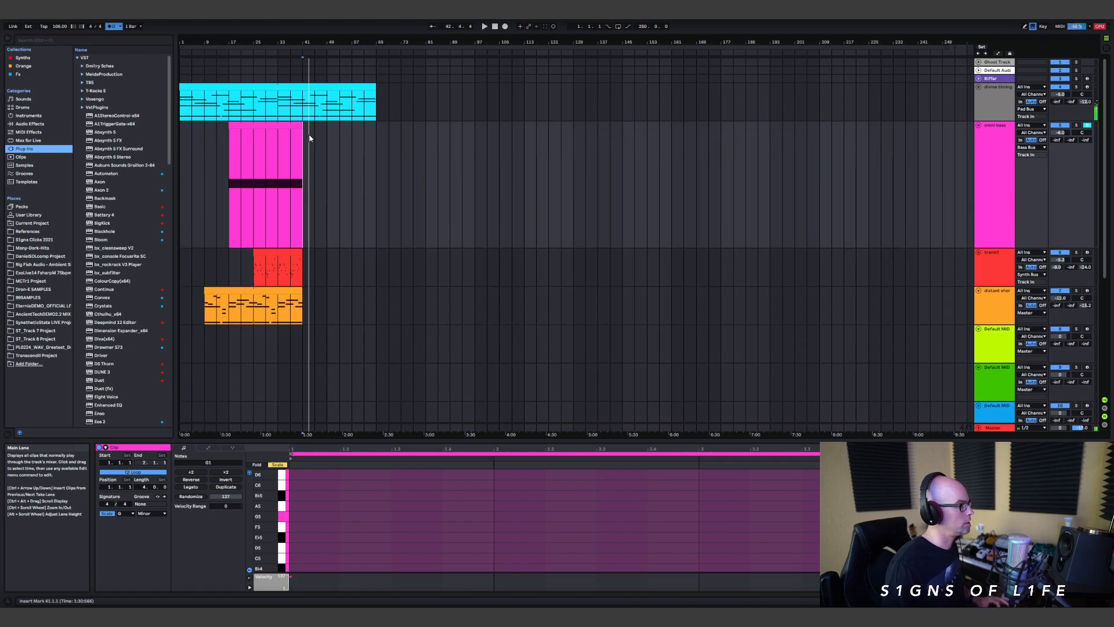
{"action": "scroll", "coordinate": [309, 150], "scroll_direction": "up", "scroll_amount": 9}
{"action": "scroll", "coordinate": [482, 142], "scroll_direction": "down", "scroll_amount": 2}
{"action": "scroll", "coordinate": [481, 142], "scroll_direction": "down", "scroll_amount": 8}
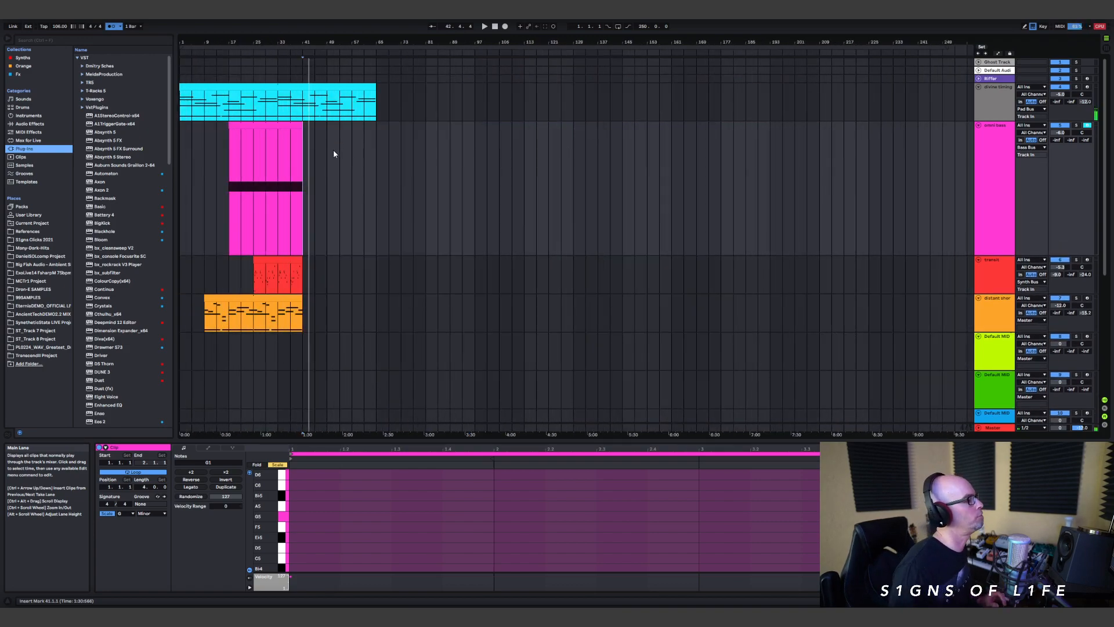
{"action": "scroll", "coordinate": [343, 151], "scroll_direction": "up", "scroll_amount": 5, "text": "ctrl"}
{"action": "scroll", "coordinate": [378, 74], "scroll_direction": "down", "scroll_amount": 8, "text": "ctrl"}
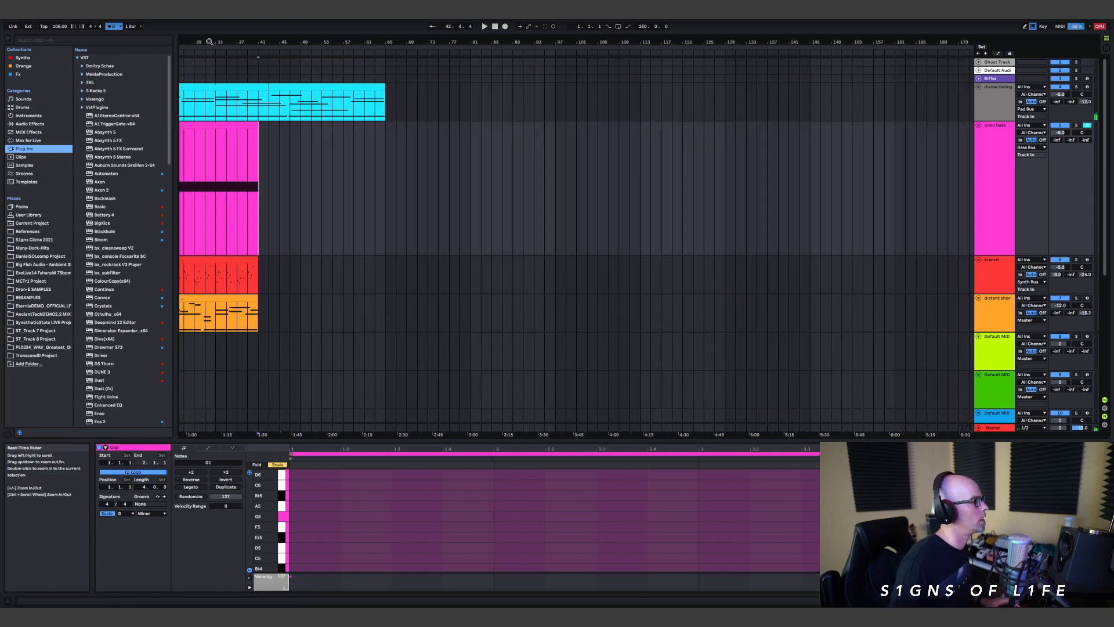
{"action": "left_click", "coordinate": [988, 146]}
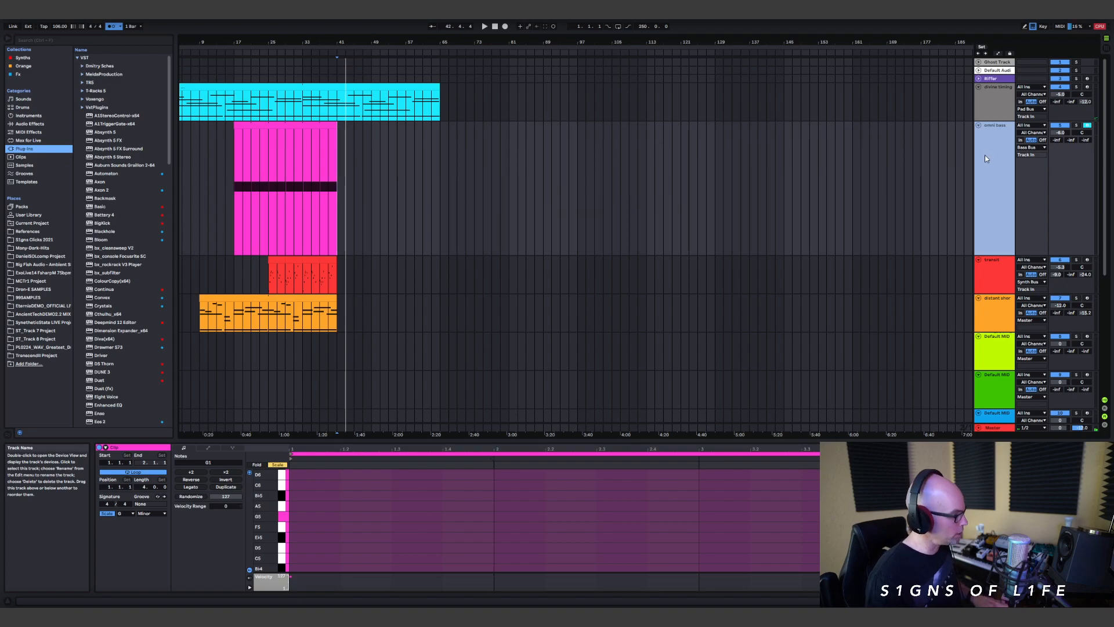
{"action": "key", "text": "ctrl+shift+t"}
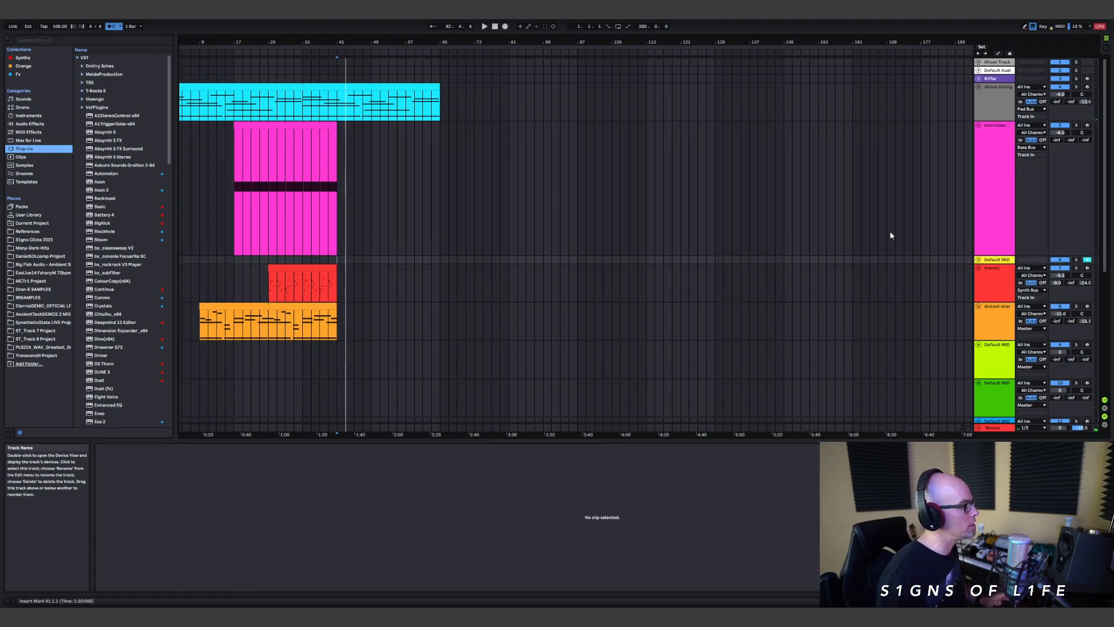
{"action": "left_click", "coordinate": [978, 259]}
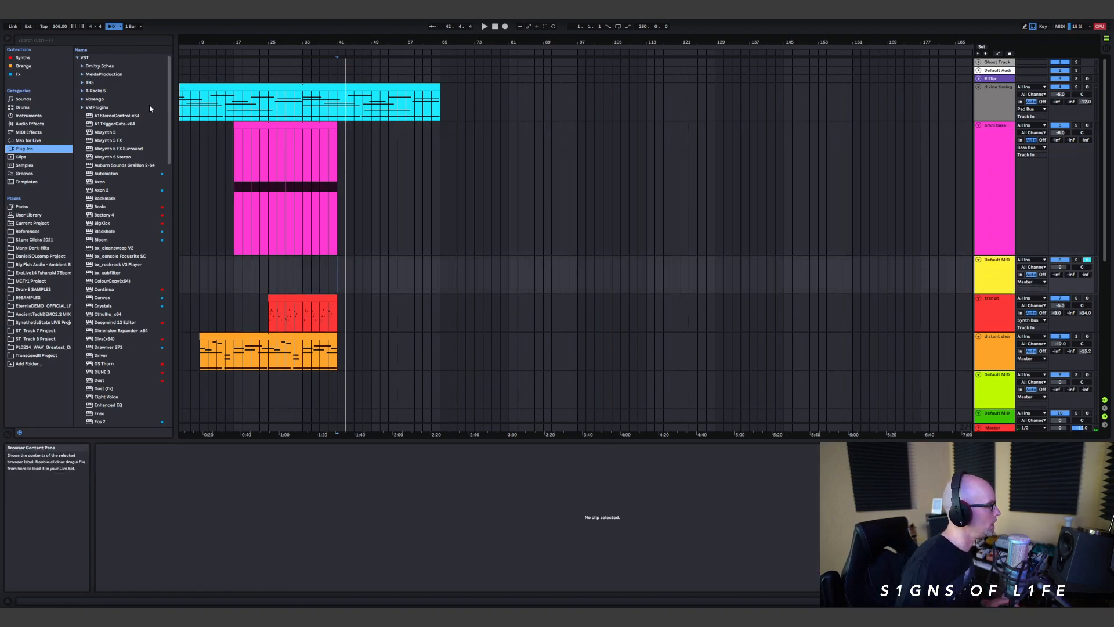
{"action": "left_click", "coordinate": [999, 272]}
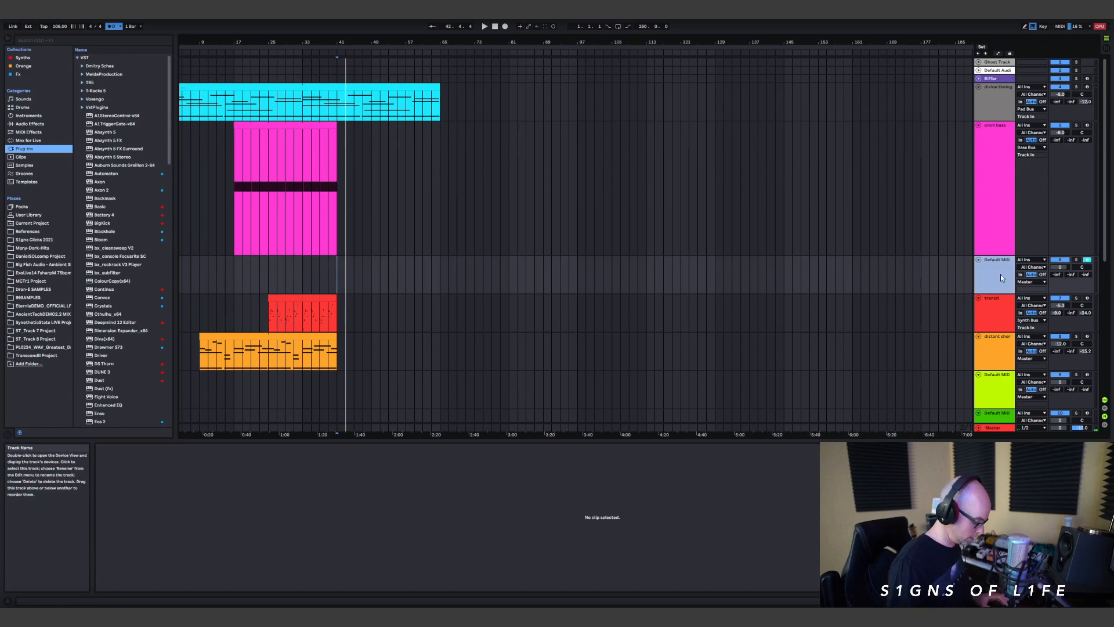
{"action": "key", "text": "ctrl+shift+t"}
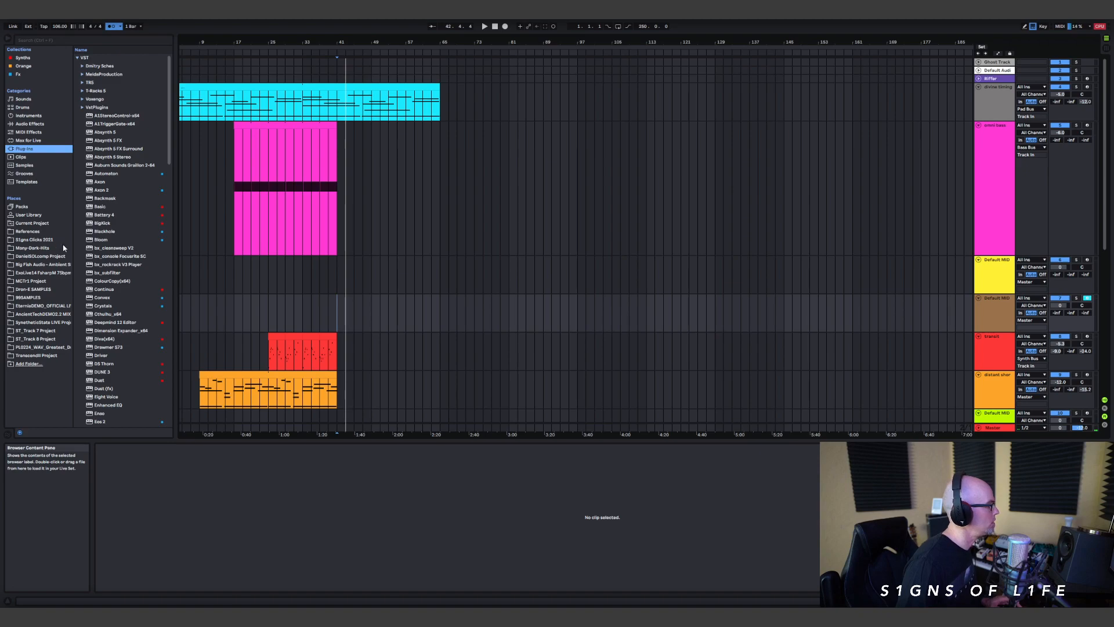
Step: Load Ascendant Rack 2020 V2 from the User Library onto the second new MIDI track
{"action": "left_click", "coordinate": [28, 215]}
{"action": "scroll", "coordinate": [122, 232], "scroll_direction": "down", "scroll_amount": 3}
{"action": "scroll", "coordinate": [124, 164], "scroll_direction": "up", "scroll_amount": 3}
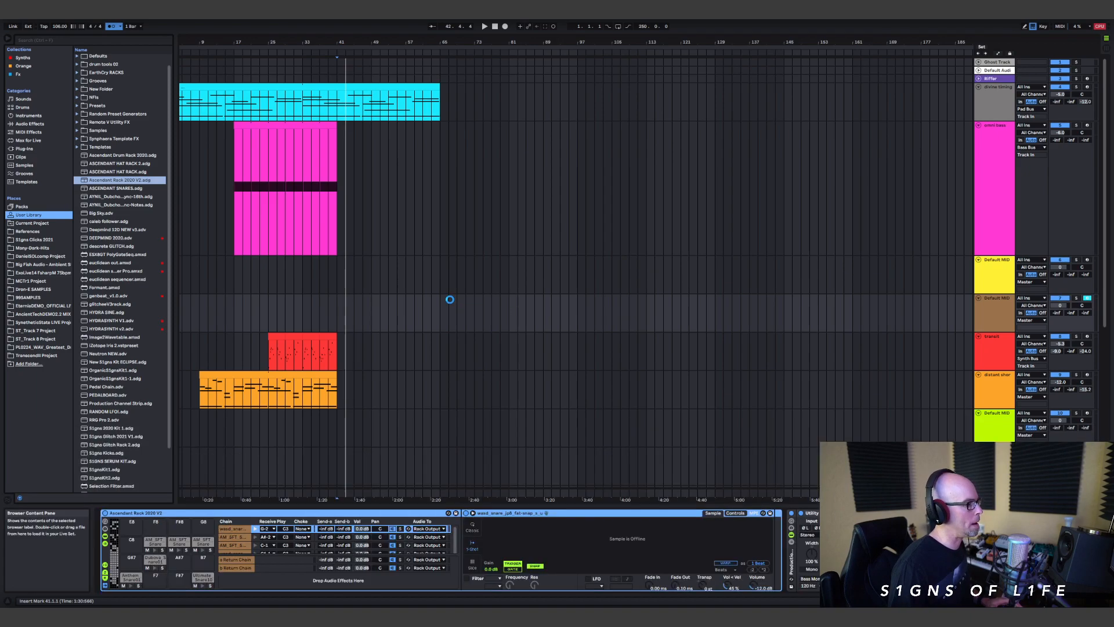
Step: Create an empty eight-bar MIDI clip at bar 43 on the drum rack track and enlarge its note editor
{"action": "left_click_drag", "start_coordinate": [349, 319], "coordinate": [364, 315]}
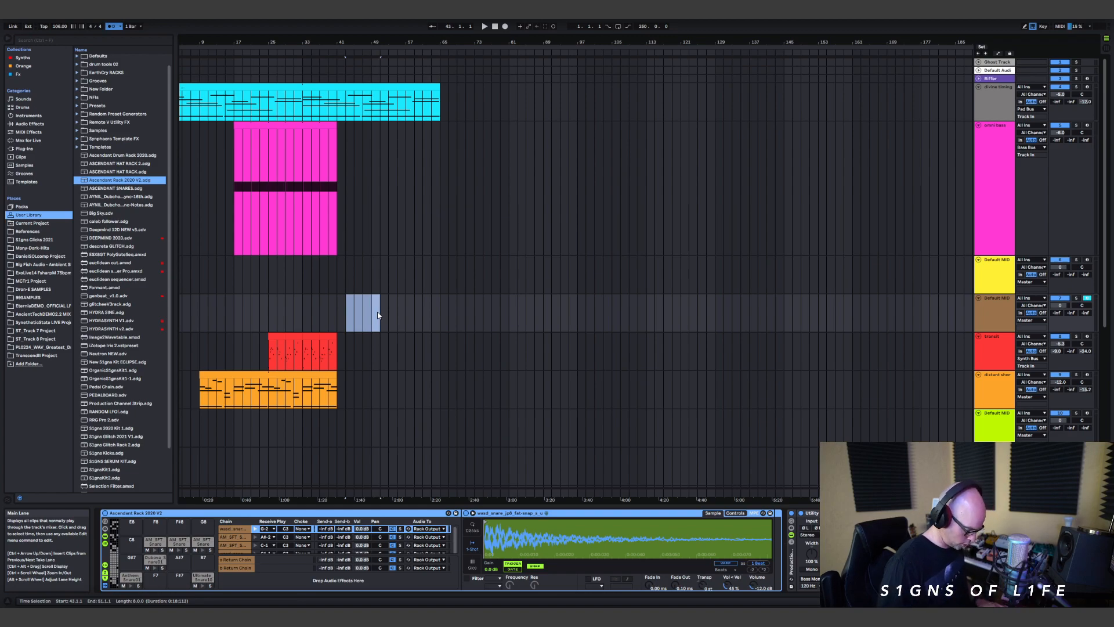
{"action": "key", "text": "ctrl+shift+m"}
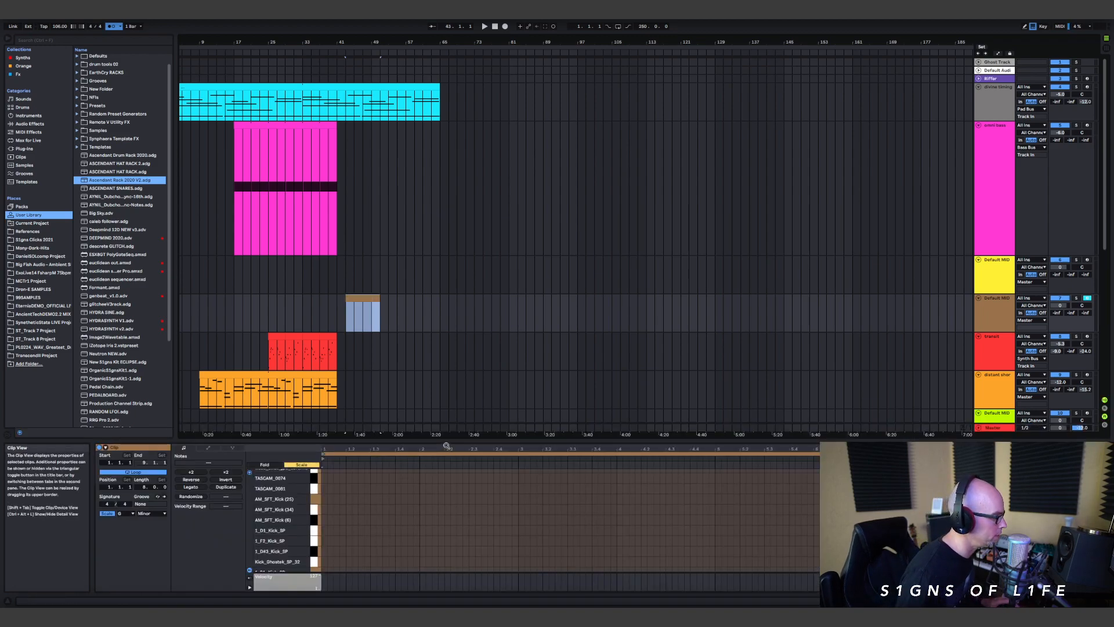
{"action": "left_click_drag", "start_coordinate": [447, 441], "coordinate": [458, 179]}
Step: Set the note editor's fixed grid to 1/4 and turn on Draw Mode
{"action": "right_click", "coordinate": [478, 370]}
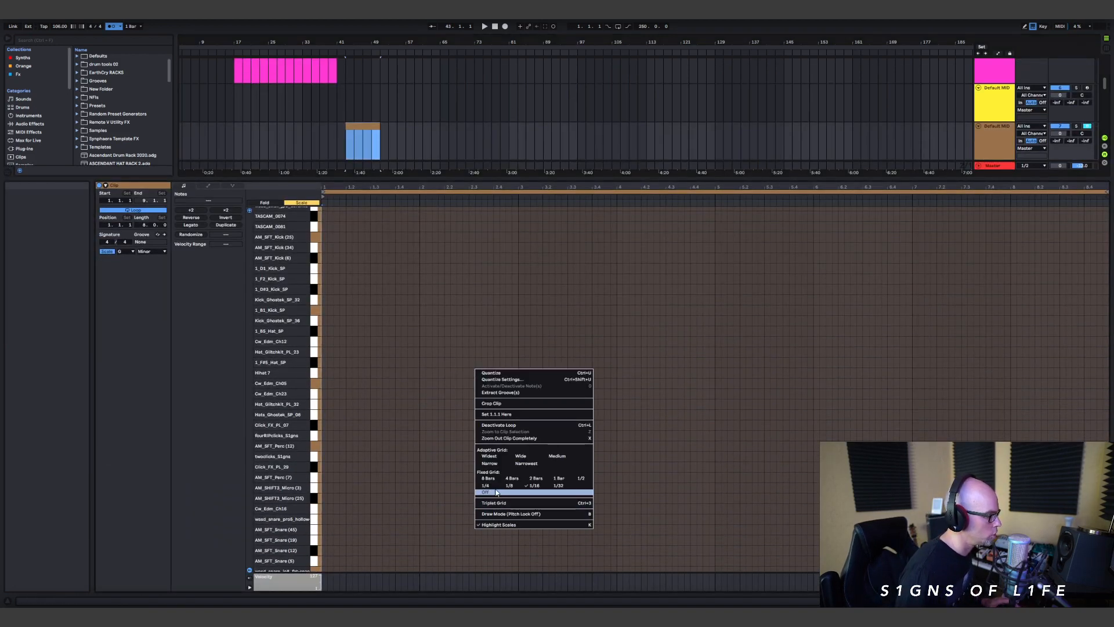
{"action": "left_click", "coordinate": [486, 487]}
{"action": "right_click", "coordinate": [378, 358]}
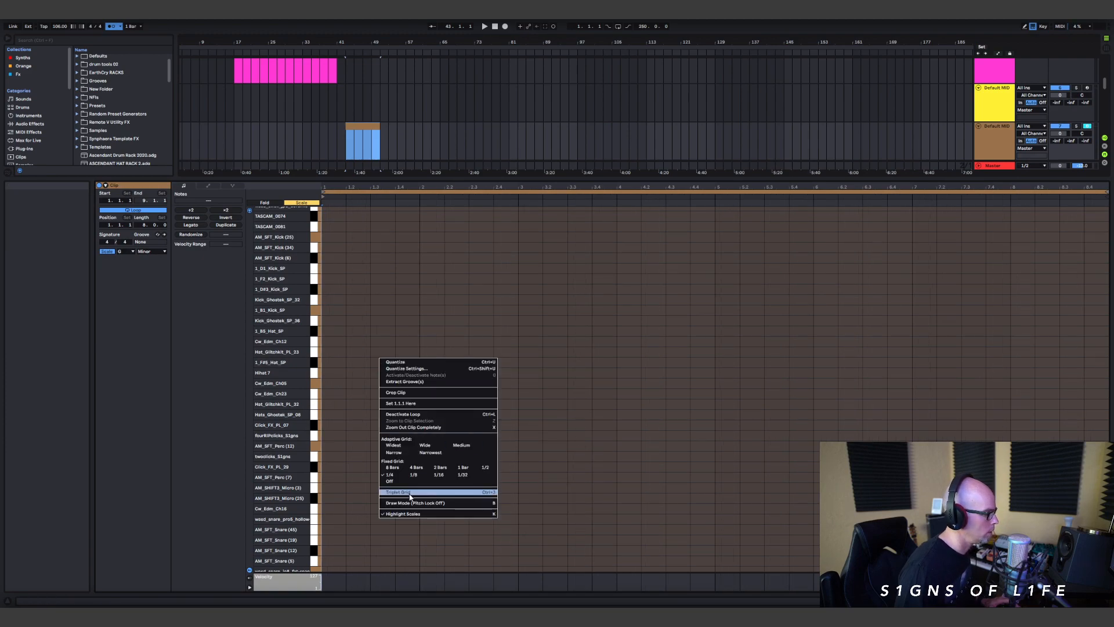
{"action": "left_click", "coordinate": [409, 501]}
{"action": "key", "text": "b"}
Step: Draw a one-beat kick note at 1.1.1 and place it in the AM_SFT_Kick (6) row
{"action": "scroll", "coordinate": [348, 316], "scroll_direction": "up", "scroll_amount": 1}
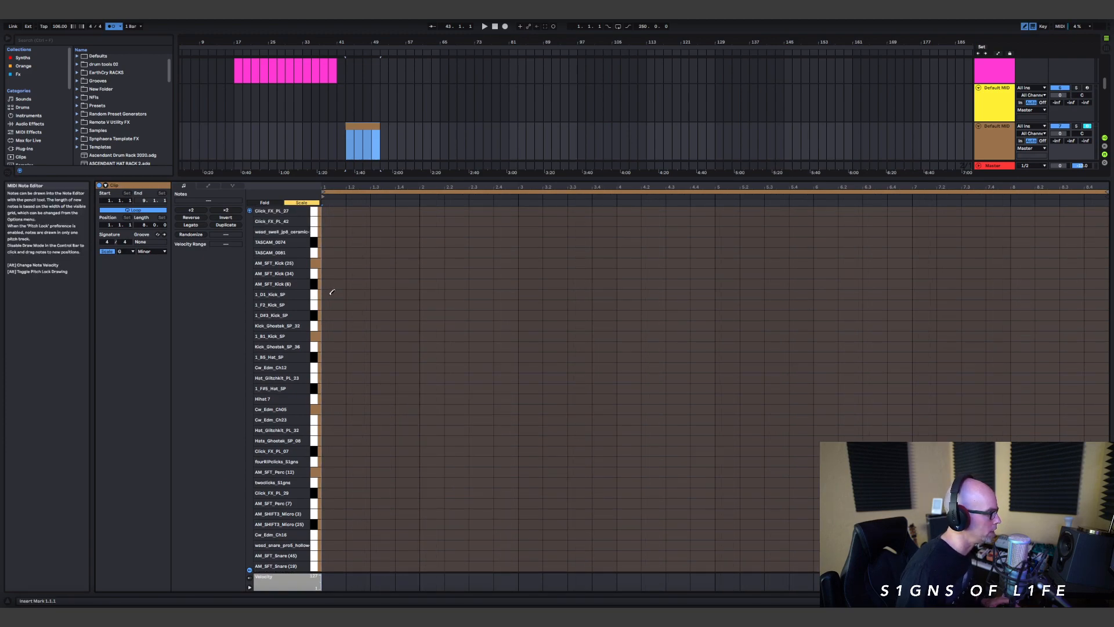
{"action": "left_click", "coordinate": [332, 292]}
{"action": "mouse_move", "coordinate": [333, 297]}
{"action": "left_mouse_down"}
{"action": "mouse_move", "coordinate": [333, 347]}
{"action": "mouse_move", "coordinate": [336, 270]}
{"action": "left_mouse_up"}
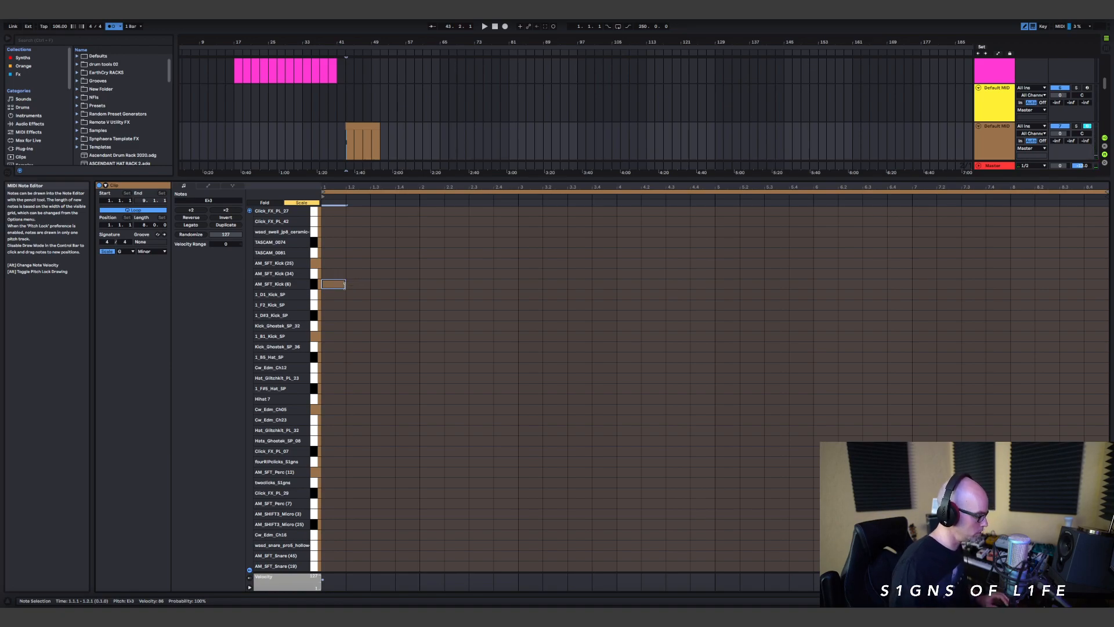
Step: Duplicate the kick note until it sounds on every beat of two bars and set the clip's loop length to 2.0.0
{"action": "key", "text": "ctrl+d"}
{"action": "key", "text": "ctrl+d"}
{"action": "key", "text": "ctrl+d"}
{"action": "key", "text": "ctrl+d"}
{"action": "key", "text": "ctrl+d"}
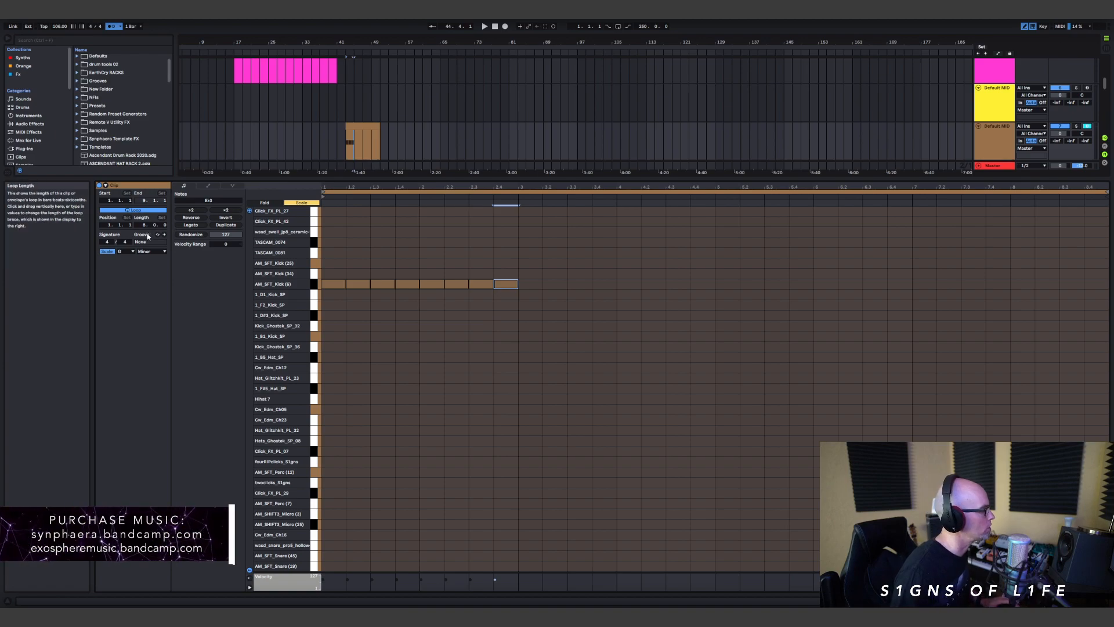
{"action": "left_click_drag", "start_coordinate": [143, 225], "coordinate": [143, 227]}
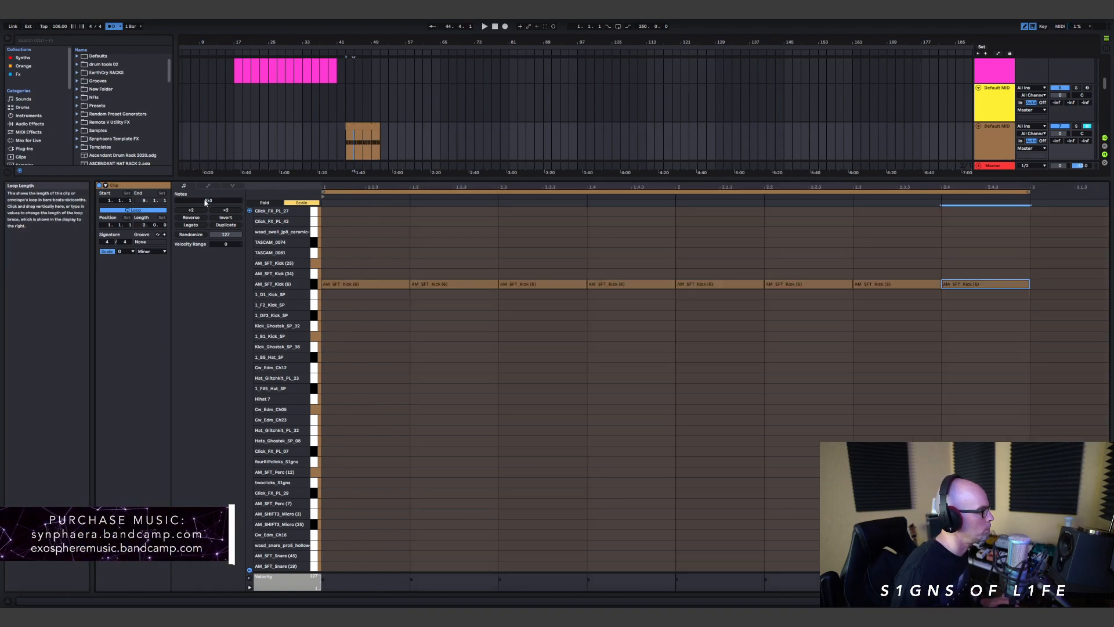
Step: Create an empty four-bar MIDI clip from bar 43 to bar 47 on the yellow Default MIDI track above the drums
{"action": "scroll", "coordinate": [349, 121], "scroll_direction": "up", "scroll_amount": 1}
{"action": "mouse_move", "coordinate": [348, 132]}
{"action": "left_mouse_down"}
{"action": "mouse_move", "coordinate": [377, 134]}
{"action": "mouse_move", "coordinate": [355, 137]}
{"action": "left_mouse_up"}
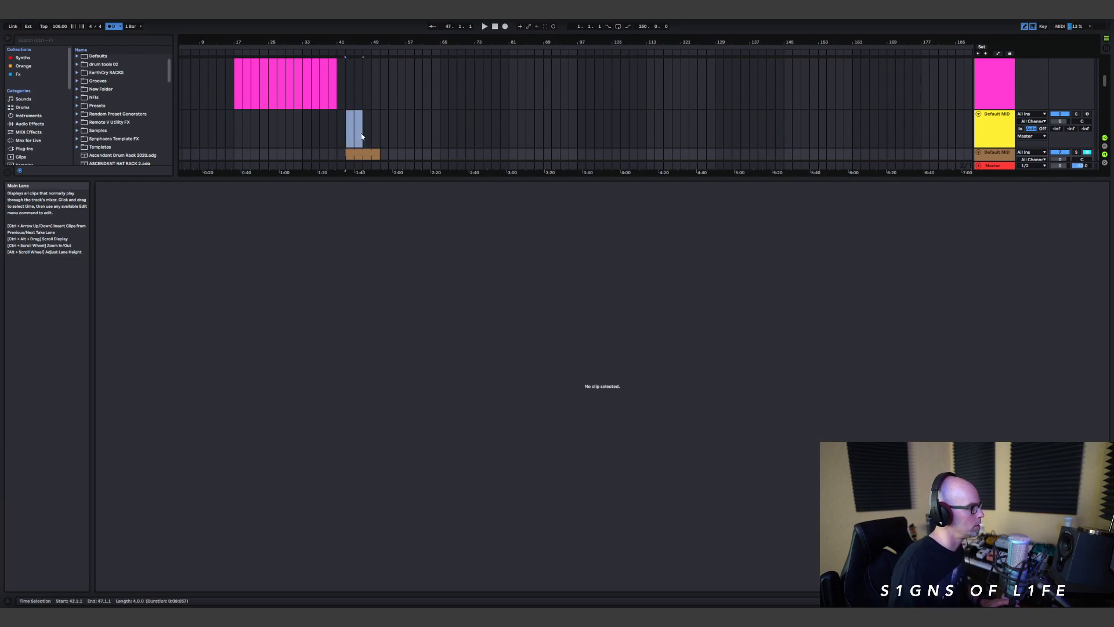
{"action": "key", "text": "ctrl+shift+m"}
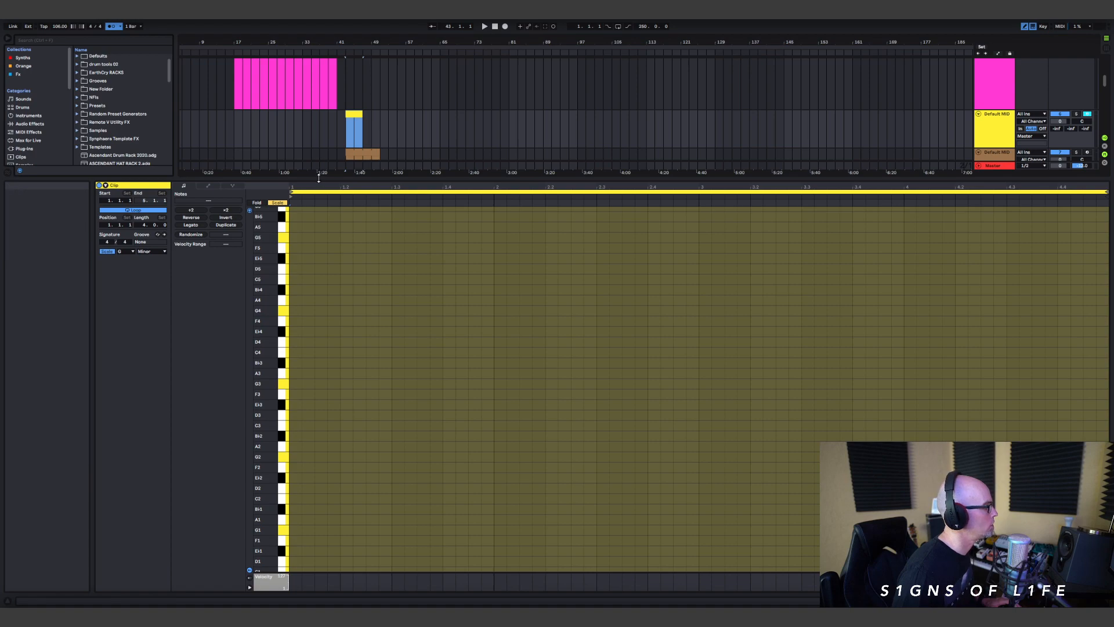
Step: Load the Vital synth from the Synths collection onto the yellow MIDI track
{"action": "left_click_drag", "start_coordinate": [319, 178], "coordinate": [275, 454]}
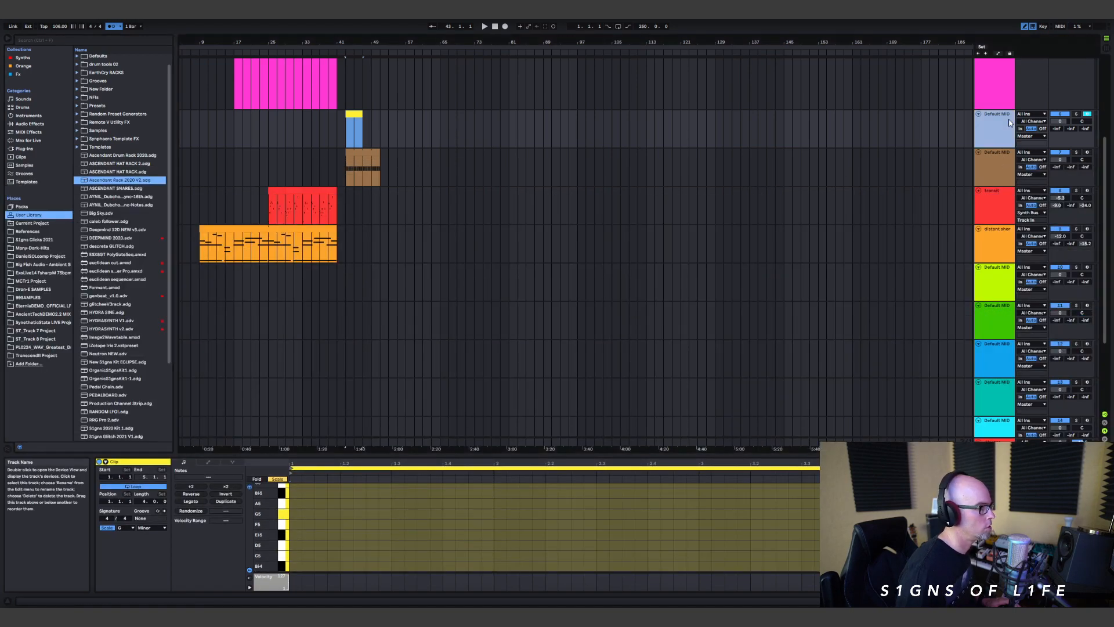
{"action": "scroll", "coordinate": [127, 348], "scroll_direction": "down", "scroll_amount": 4}
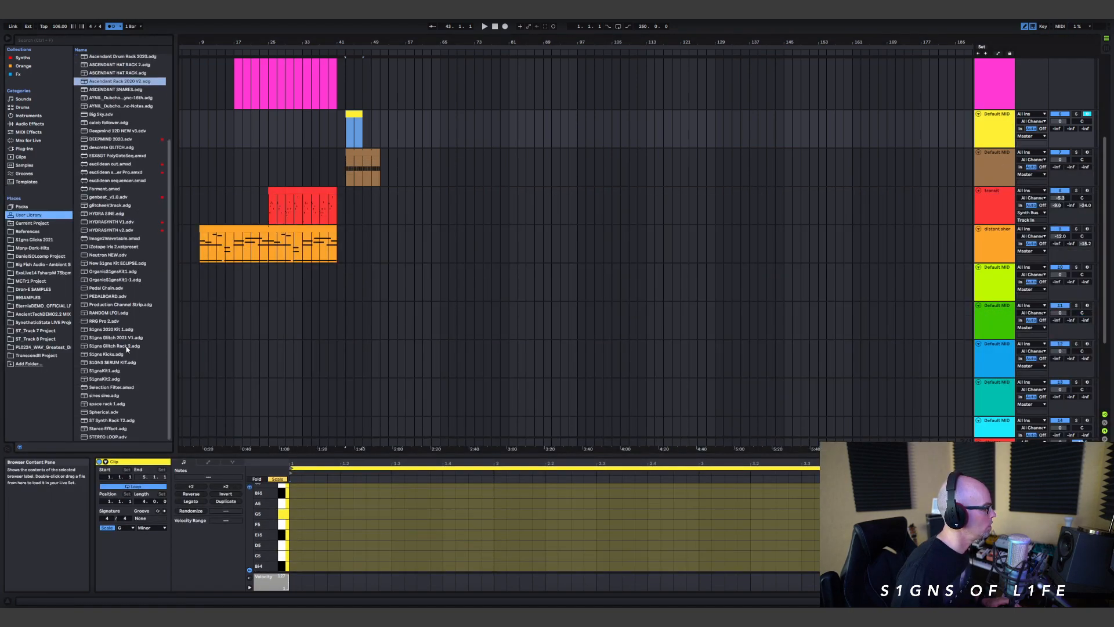
{"action": "left_click", "coordinate": [23, 57]}
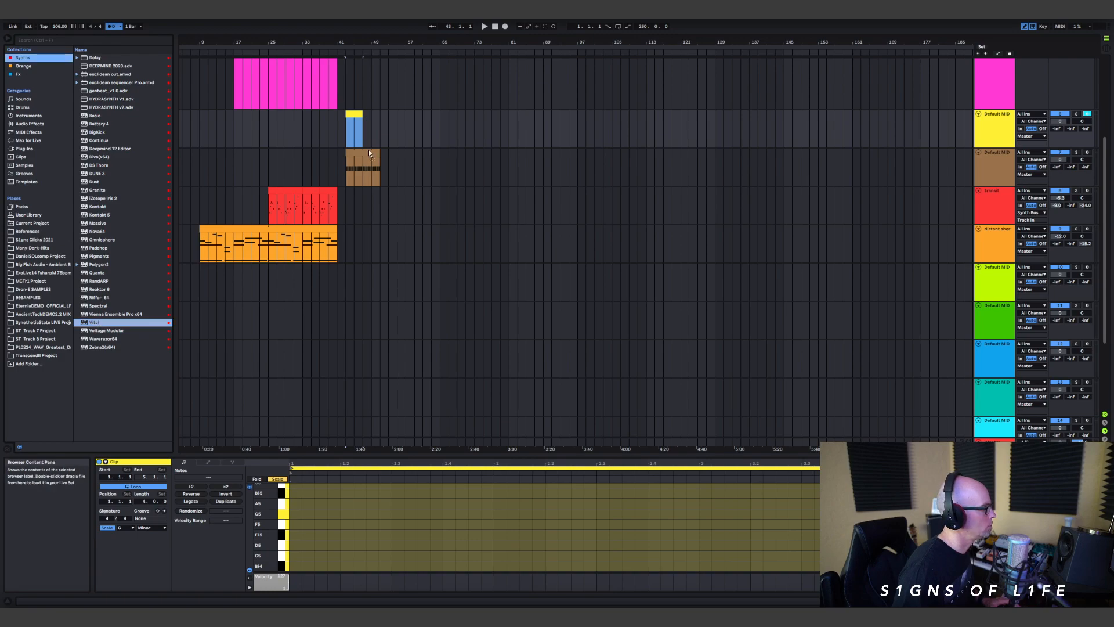
{"action": "key", "text": "Return"}
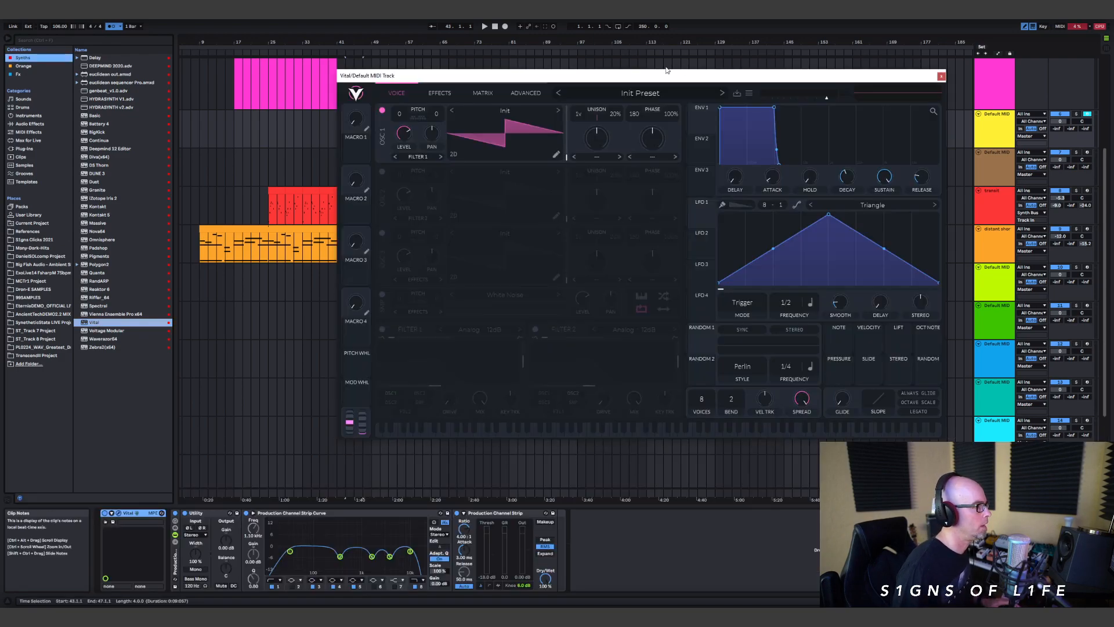
Step: Load the Anomaly - BA Ignition Sequence preset from the User folder in Vital's preset browser
{"action": "left_click", "coordinate": [640, 96]}
{"action": "scroll", "coordinate": [422, 403], "scroll_direction": "down", "scroll_amount": 5}
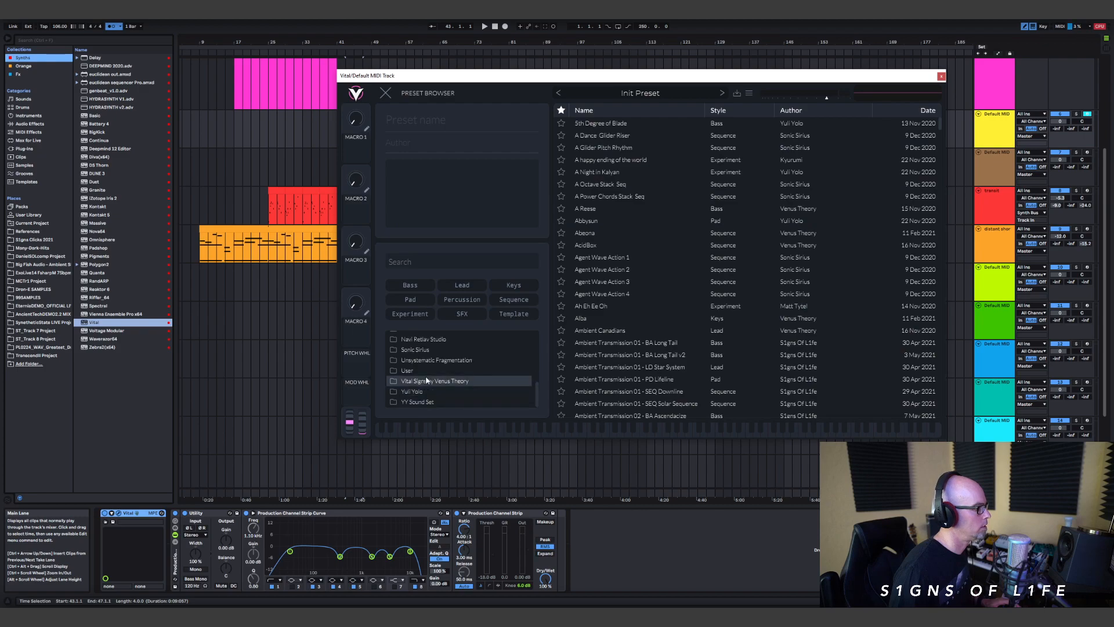
{"action": "scroll", "coordinate": [672, 309], "scroll_direction": "down", "scroll_amount": 8}
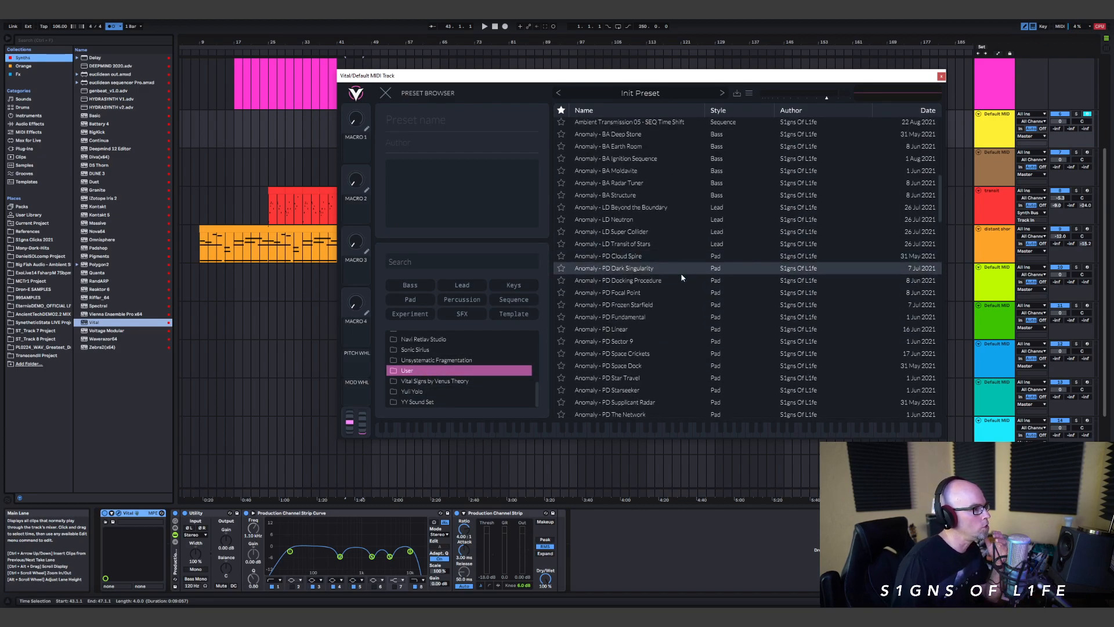
{"action": "scroll", "coordinate": [683, 215], "scroll_direction": "up", "scroll_amount": 3}
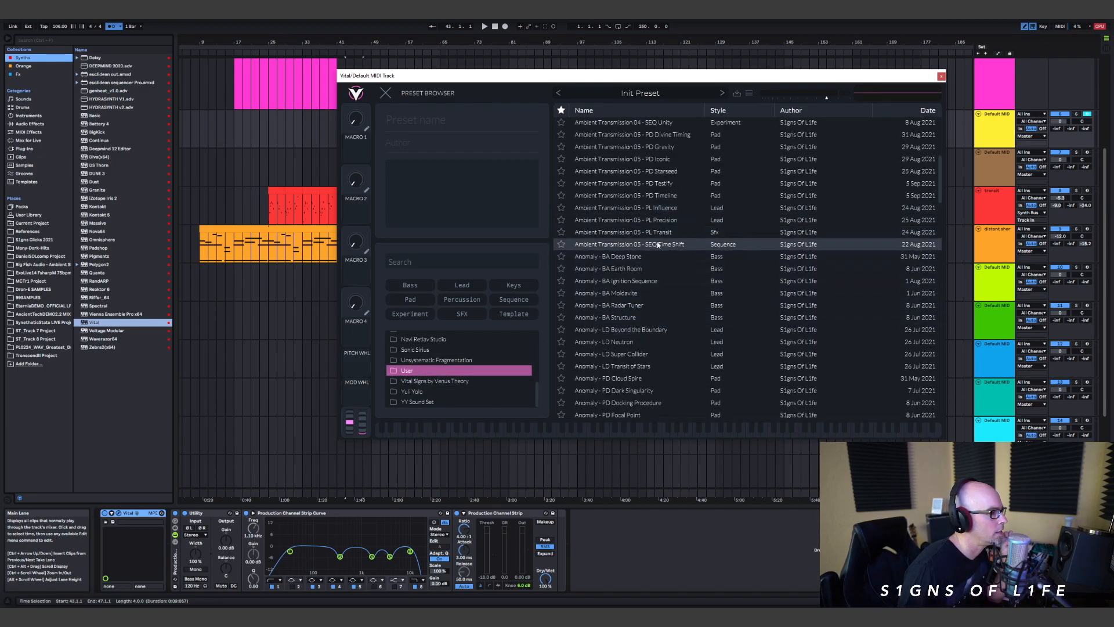
{"action": "left_click", "coordinate": [656, 282]}
{"action": "left_click", "coordinate": [385, 93]}
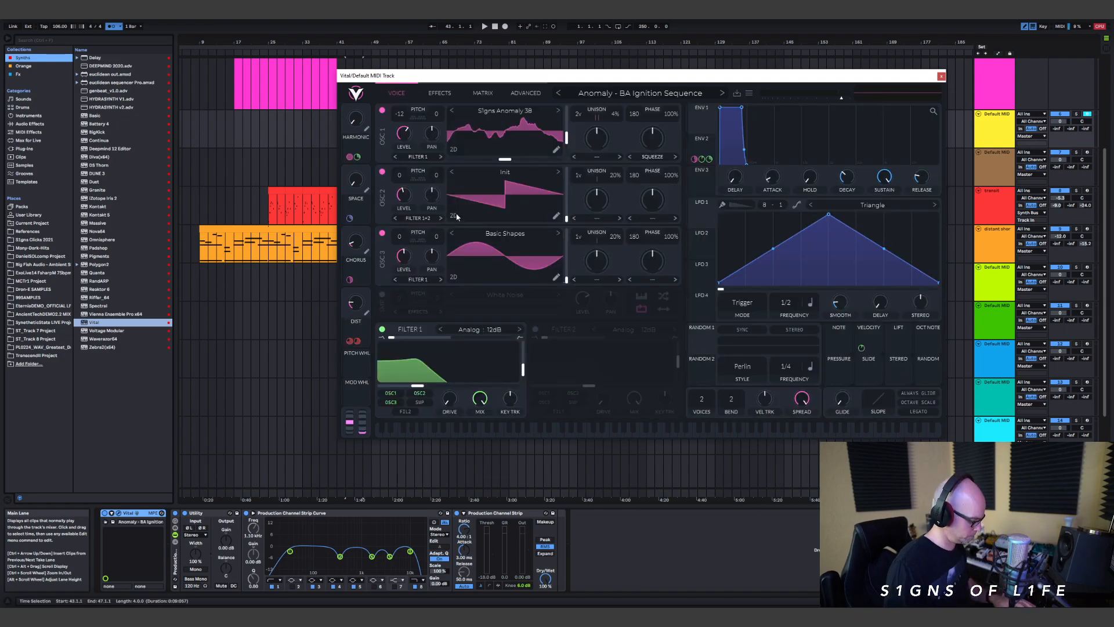
Step: Audition the Anomaly bass presets between Deep Stone and Structure, then load Anomaly - BA Radar Tuner and close the Vital window
{"action": "left_click", "coordinate": [640, 92]}
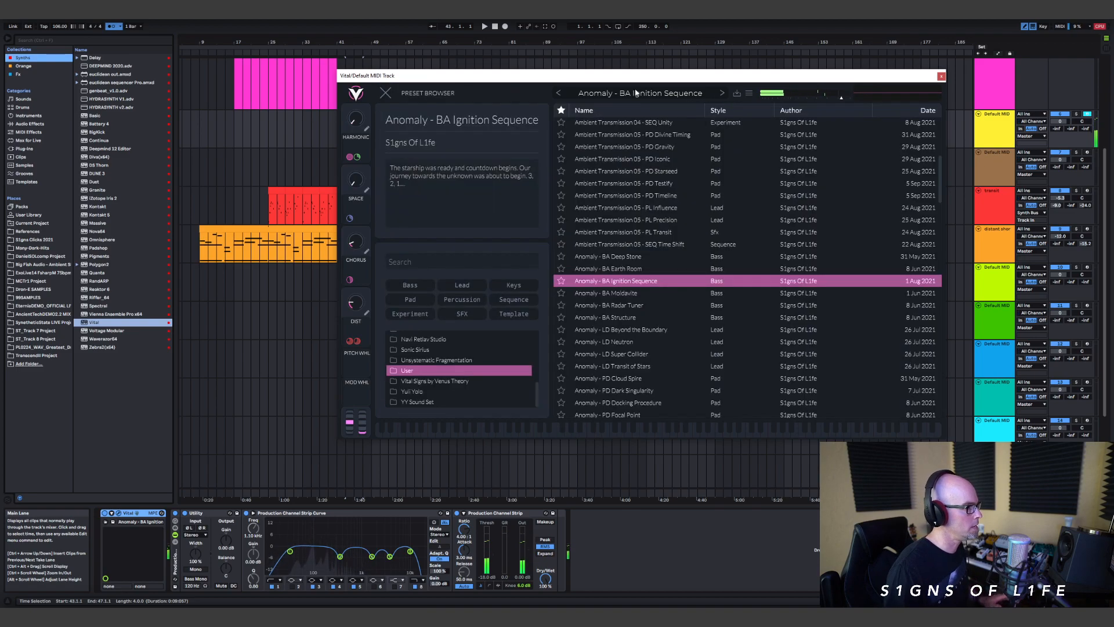
{"action": "left_click", "coordinate": [634, 257]}
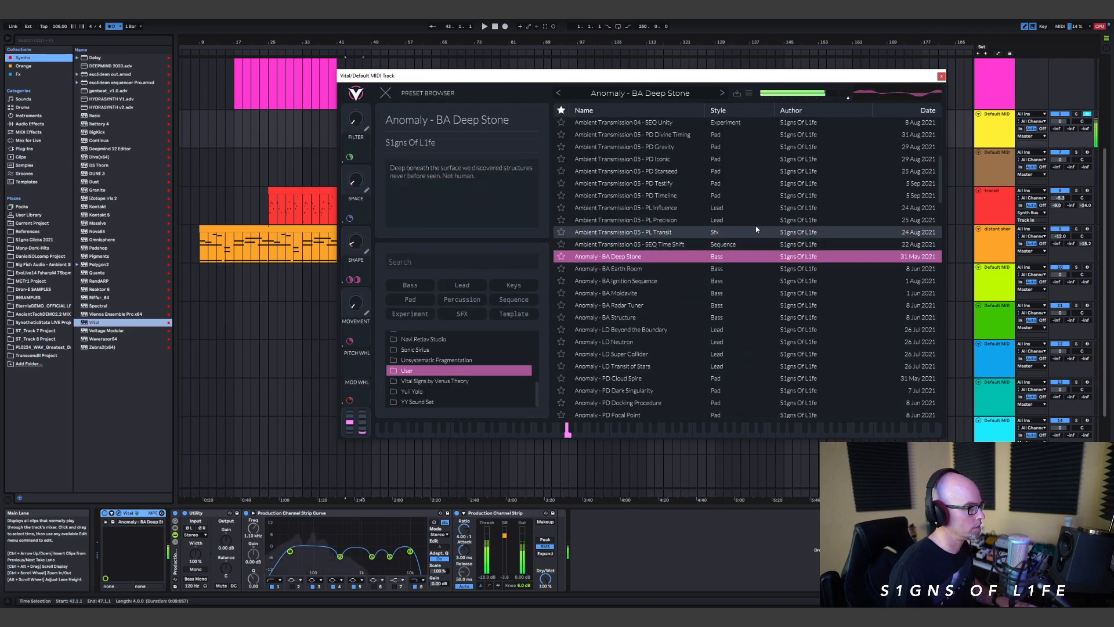
{"action": "left_click", "coordinate": [632, 268]}
{"action": "left_click", "coordinate": [638, 282]}
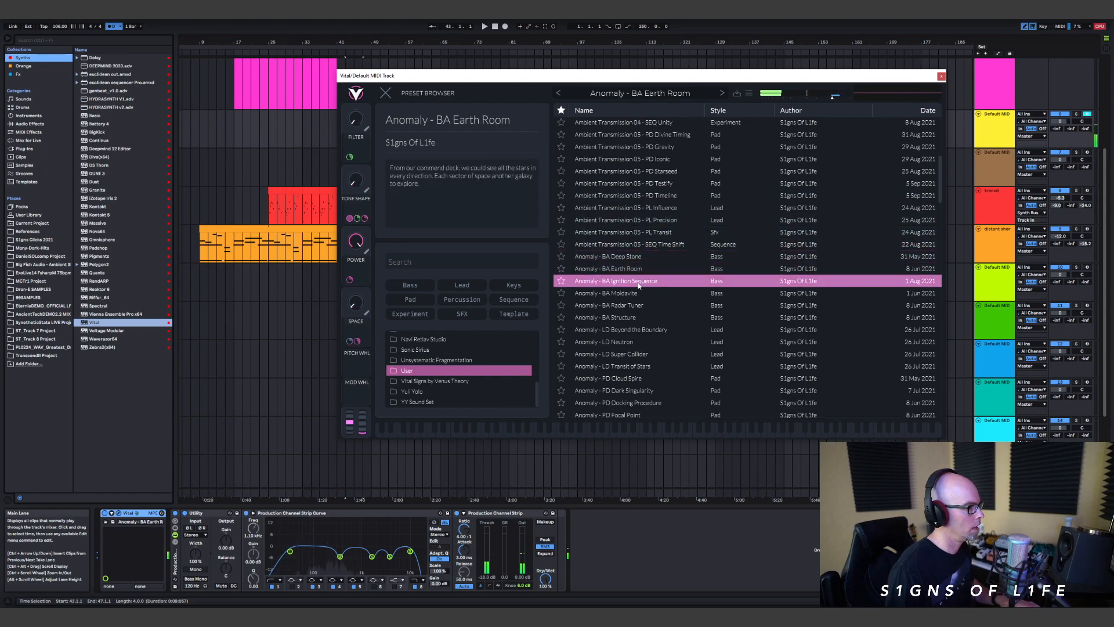
{"action": "left_click", "coordinate": [632, 305]}
{"action": "left_click", "coordinate": [632, 317]}
{"action": "left_click", "coordinate": [638, 305]}
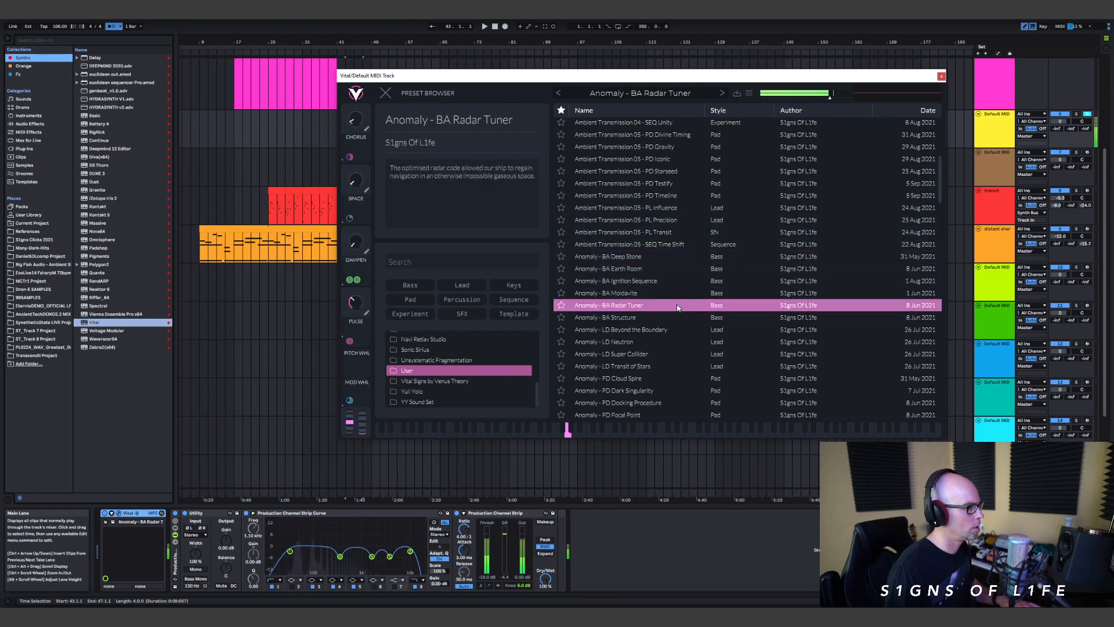
{"action": "left_click", "coordinate": [638, 316]}
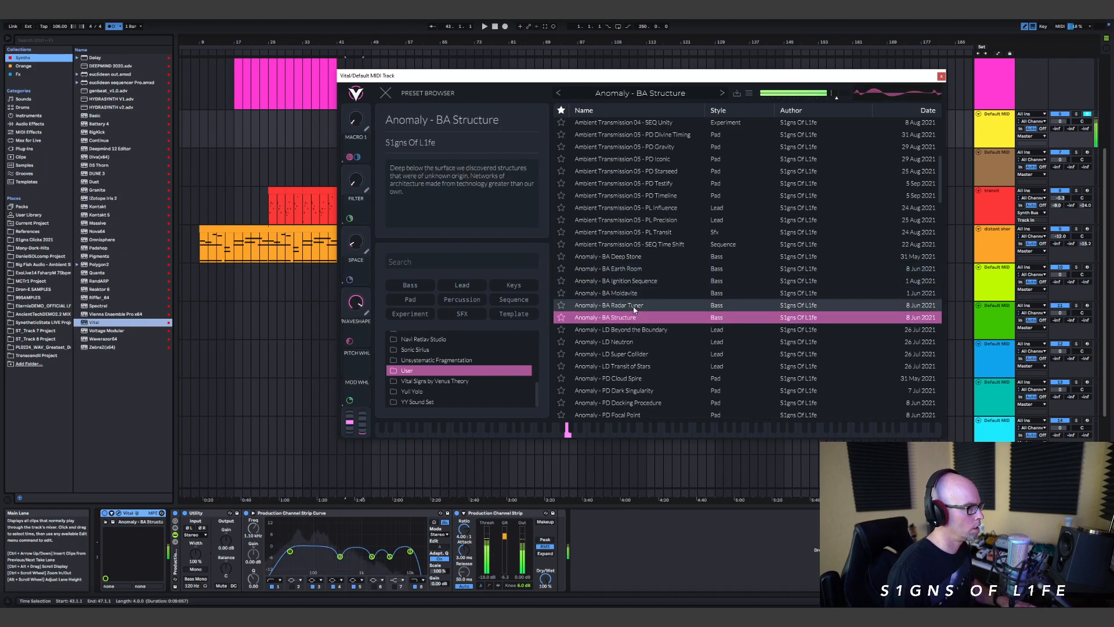
{"action": "left_click", "coordinate": [635, 305]}
{"action": "left_click", "coordinate": [384, 94]}
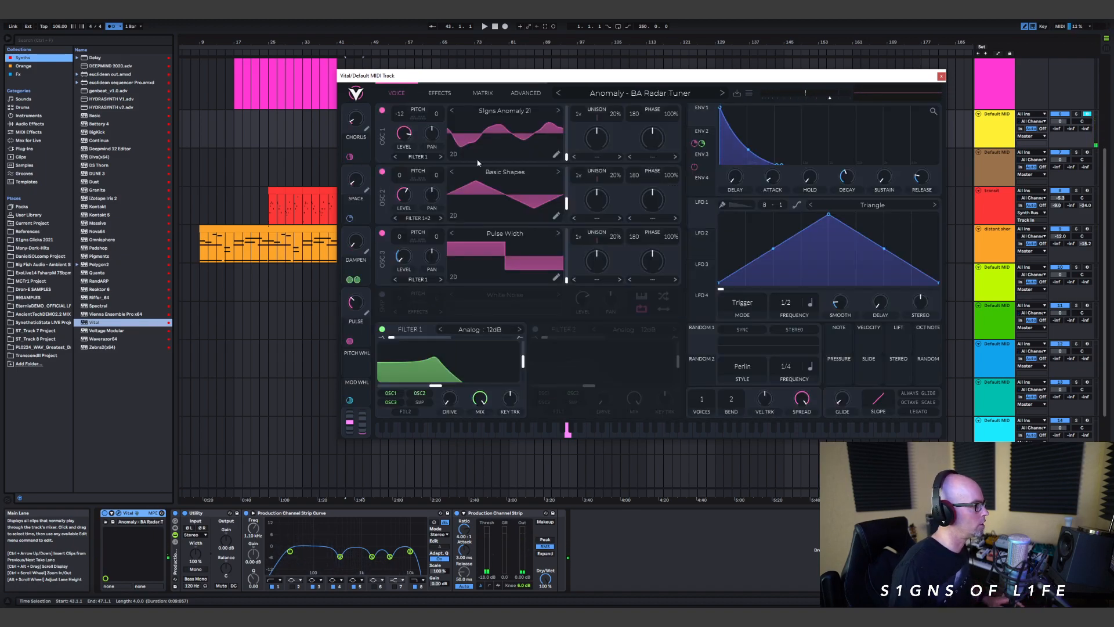
{"action": "left_click", "coordinate": [941, 76]}
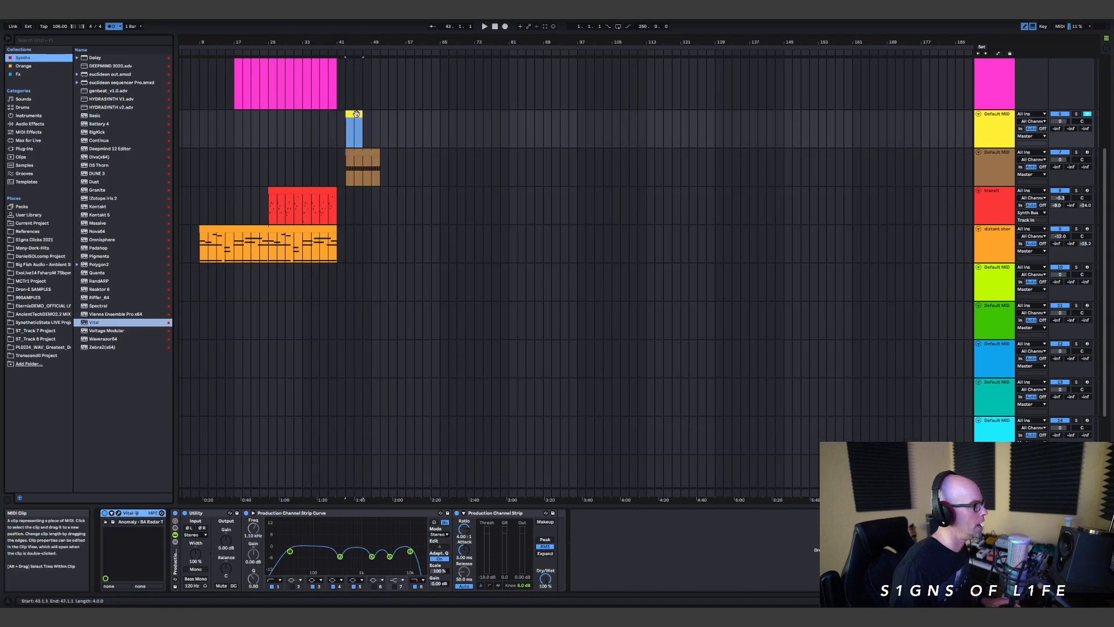
Step: Draw G1 notes at 1.1.3 and 1.2.3 in the yellow clip's enlarged note editor and lengthen both to an eighth note
{"action": "double_click", "coordinate": [354, 114]}
{"action": "left_click_drag", "start_coordinate": [528, 456], "coordinate": [528, 189]}
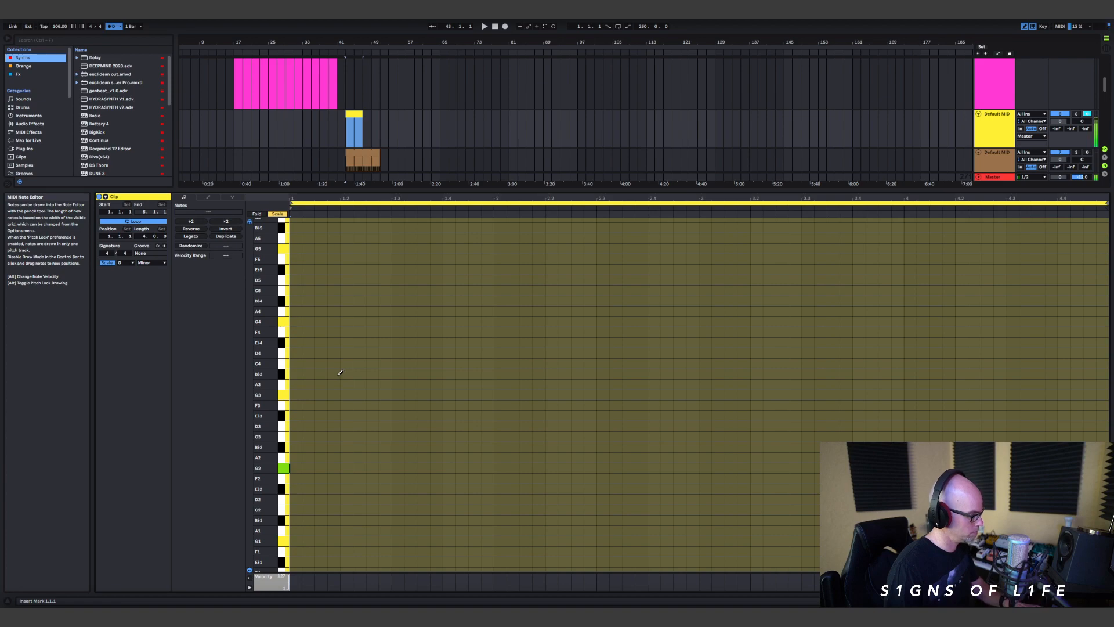
{"action": "scroll", "coordinate": [354, 376], "scroll_direction": "down", "scroll_amount": 4}
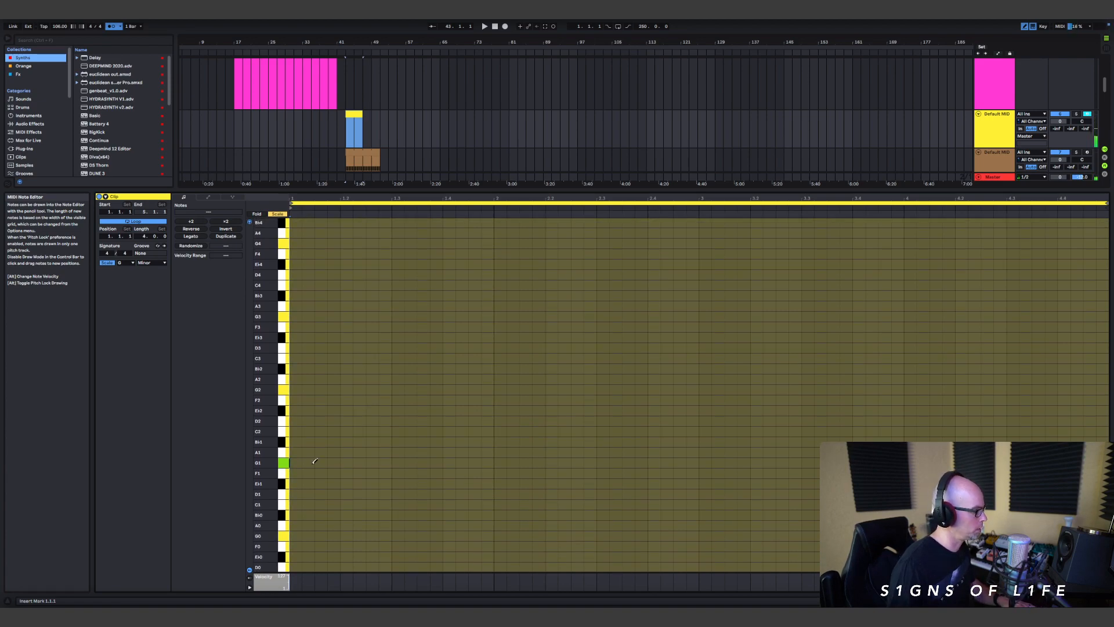
{"action": "left_click", "coordinate": [318, 463]}
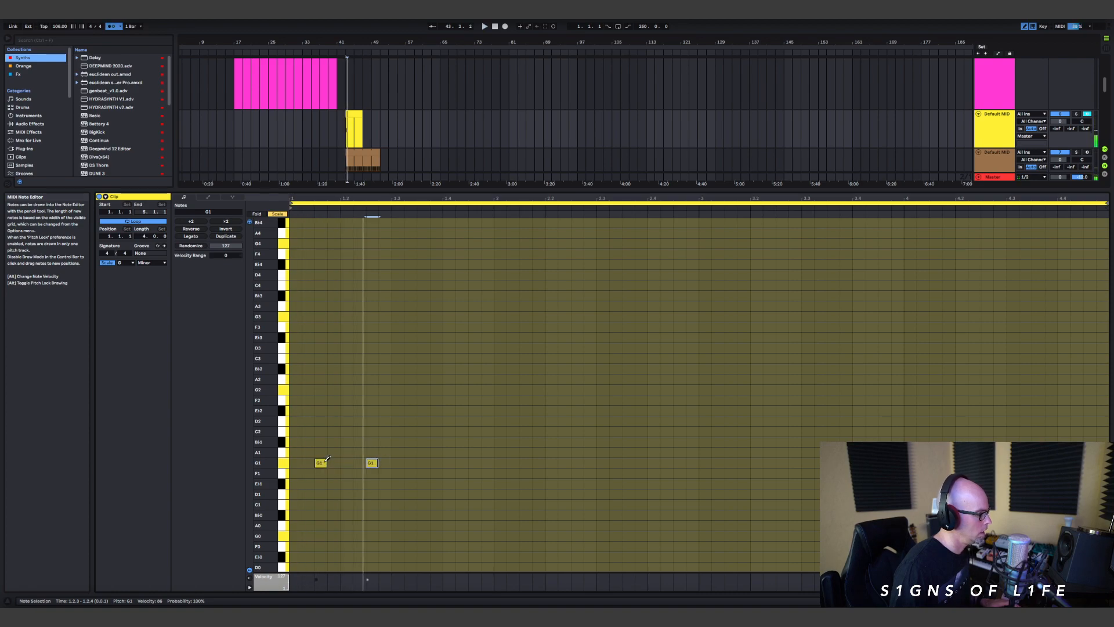
{"action": "key", "text": "b"}
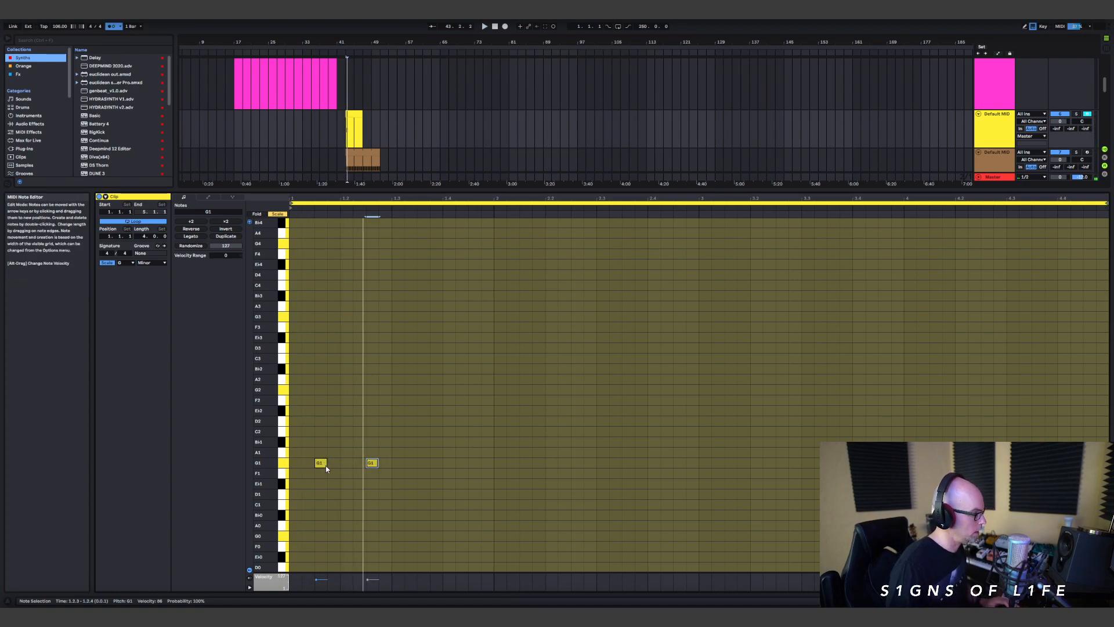
{"action": "left_click_drag", "start_coordinate": [326, 462], "coordinate": [398, 463]}
Step: Set the note editor's fixed grid to 1/8 and turn on Draw Mode to add offbeat G1 notes on beats 3 and 4
{"action": "right_click", "coordinate": [430, 452]}
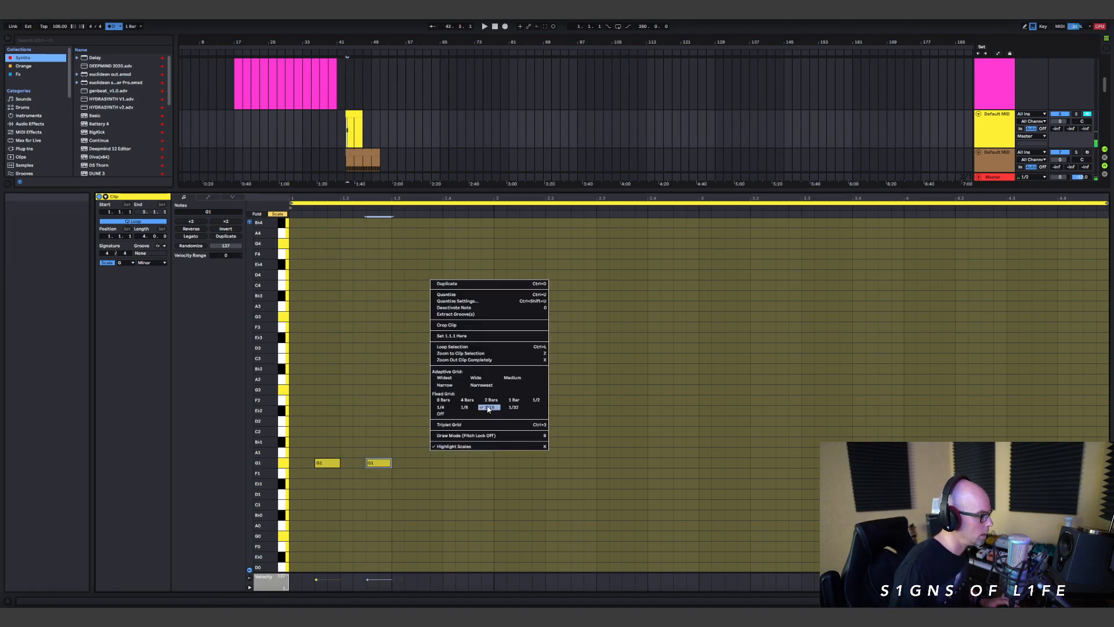
{"action": "left_click", "coordinate": [465, 408]}
{"action": "right_click", "coordinate": [439, 458]}
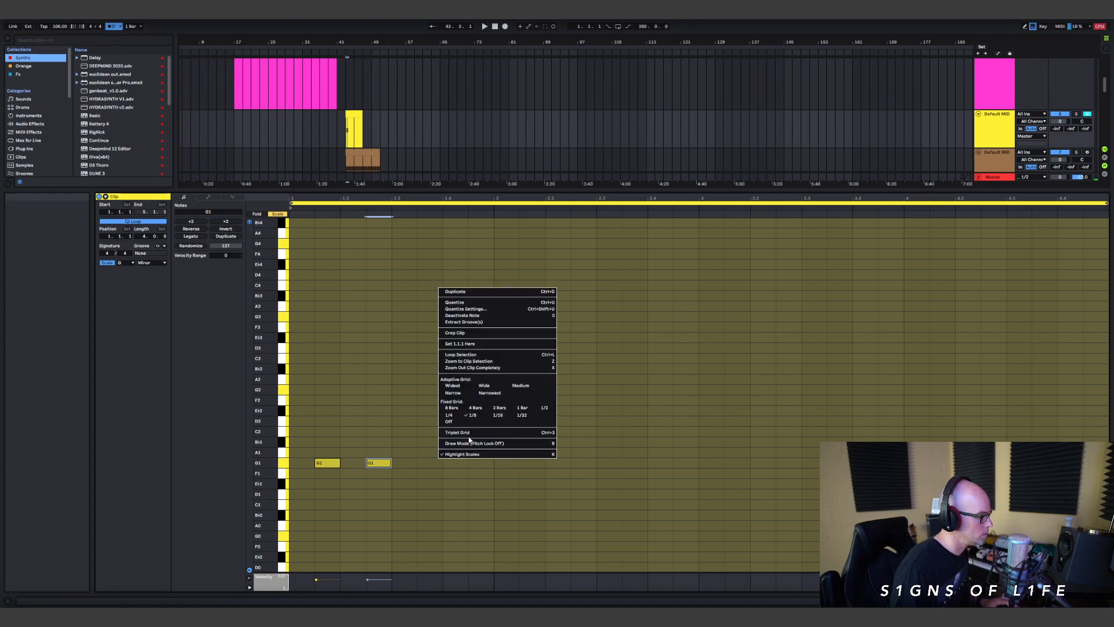
{"action": "left_click", "coordinate": [470, 443]}
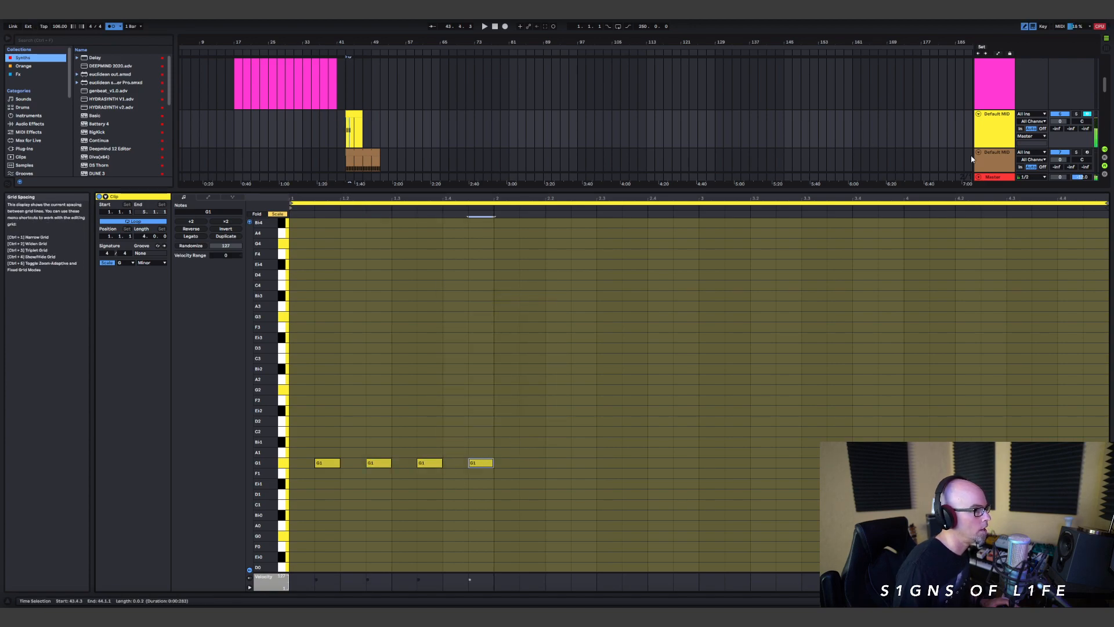
Step: Lower the yellow bass track's volume and route its output to Bass Bus
{"action": "left_click_drag", "start_coordinate": [1065, 120], "coordinate": [1068, 125]}
{"action": "left_click", "coordinate": [1036, 138]}
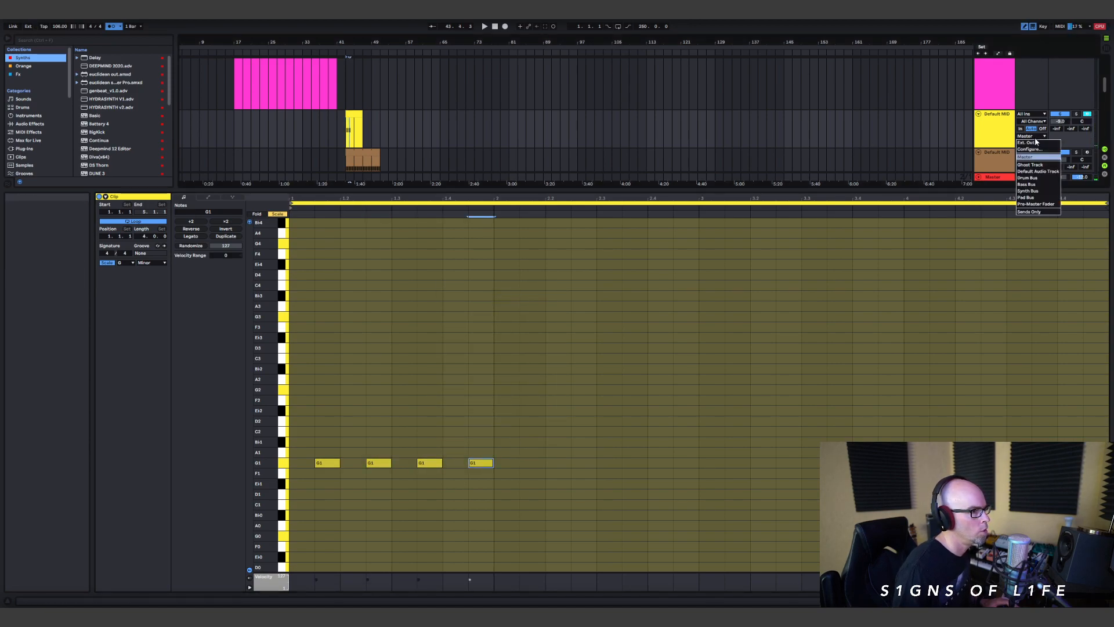
{"action": "left_click", "coordinate": [1039, 185]}
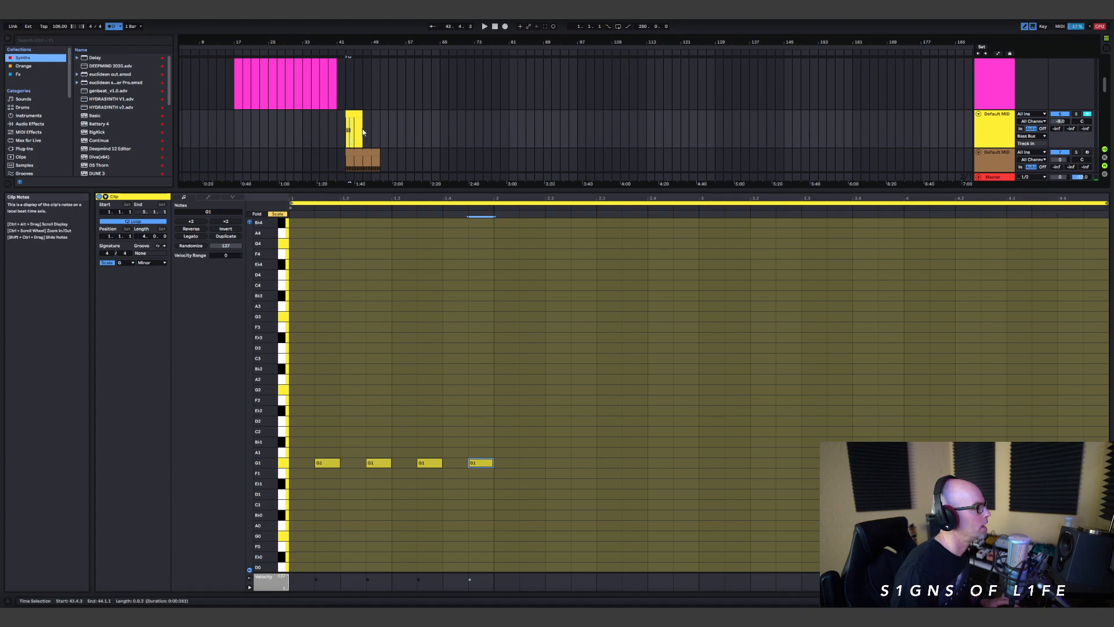
Step: Set the bass clip's loop length to 1.0.0 and extend the clip to eight bars, ending at bar 51
{"action": "left_click_drag", "start_coordinate": [143, 235], "coordinate": [142, 239]}
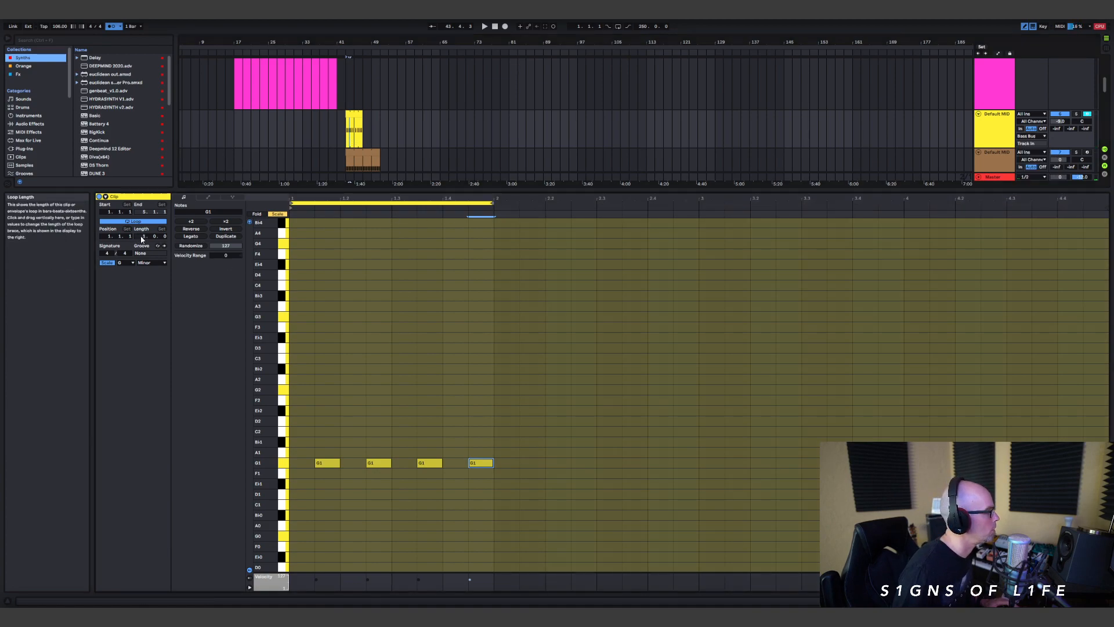
{"action": "mouse_move", "coordinate": [362, 125]}
{"action": "left_mouse_down"}
{"action": "mouse_move", "coordinate": [385, 124]}
{"action": "mouse_move", "coordinate": [380, 114]}
{"action": "left_mouse_up"}
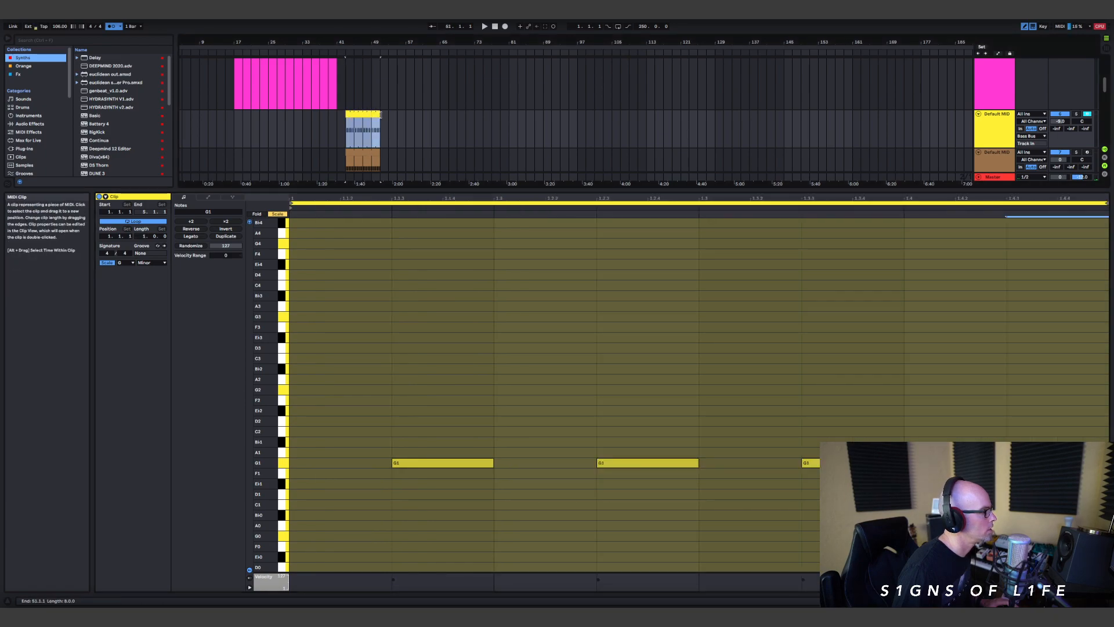
Step: Play the arrangement from bar 37 with the metronome turned off and check how the new bass and kick clips fit the other tracks
{"action": "left_click", "coordinate": [319, 118]}
{"action": "key", "text": "space"}
{"action": "scroll", "coordinate": [416, 134], "scroll_direction": "down", "scroll_amount": 2}
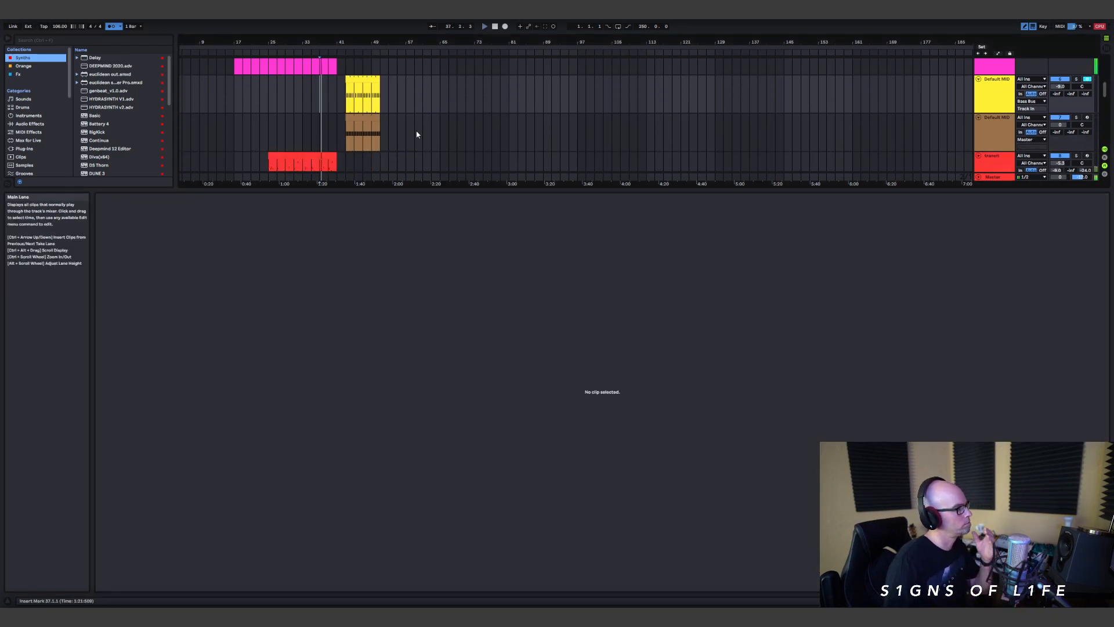
{"action": "left_click", "coordinate": [110, 26]}
{"action": "scroll", "coordinate": [461, 139], "scroll_direction": "down", "scroll_amount": 1}
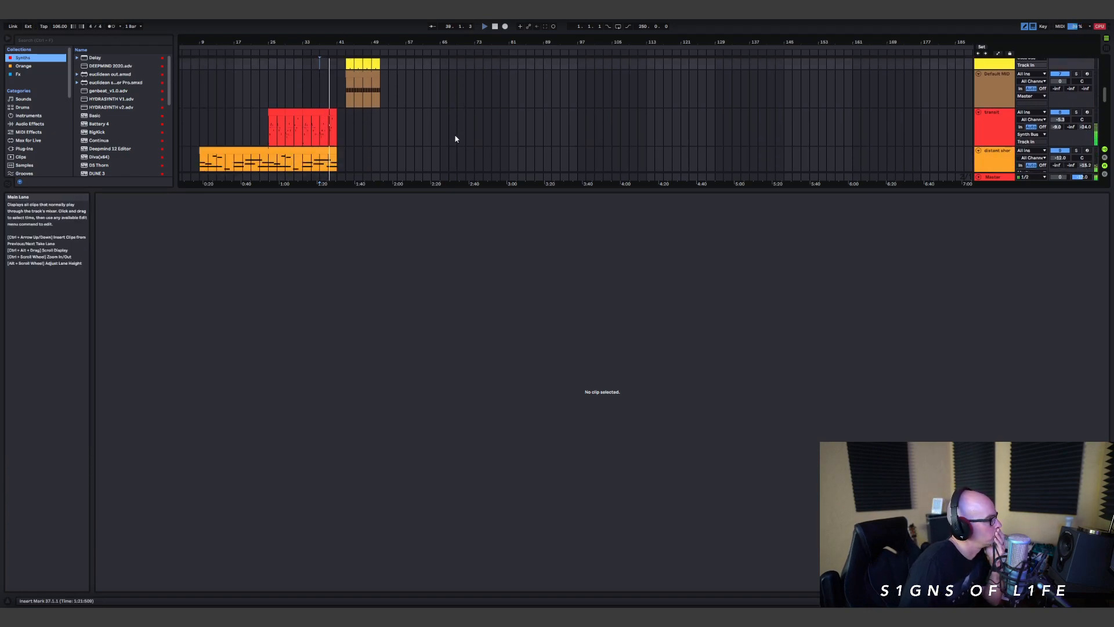
{"action": "left_click_drag", "start_coordinate": [472, 186], "coordinate": [480, 361]}
{"action": "scroll", "coordinate": [463, 197], "scroll_direction": "up", "scroll_amount": 4}
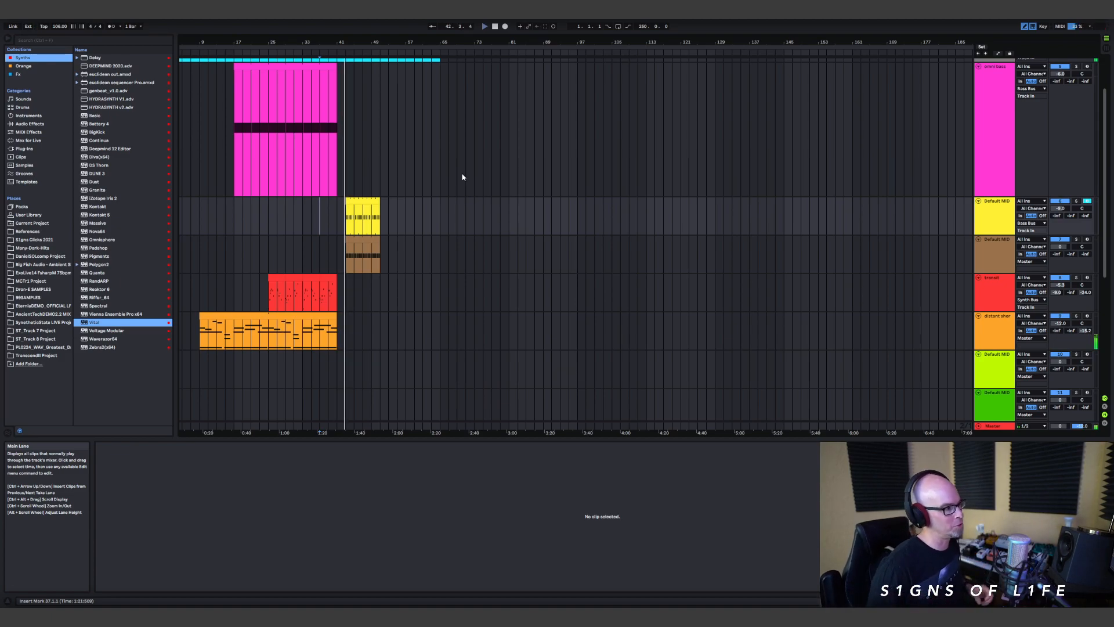
{"action": "scroll", "coordinate": [432, 259], "scroll_direction": "down", "scroll_amount": 2}
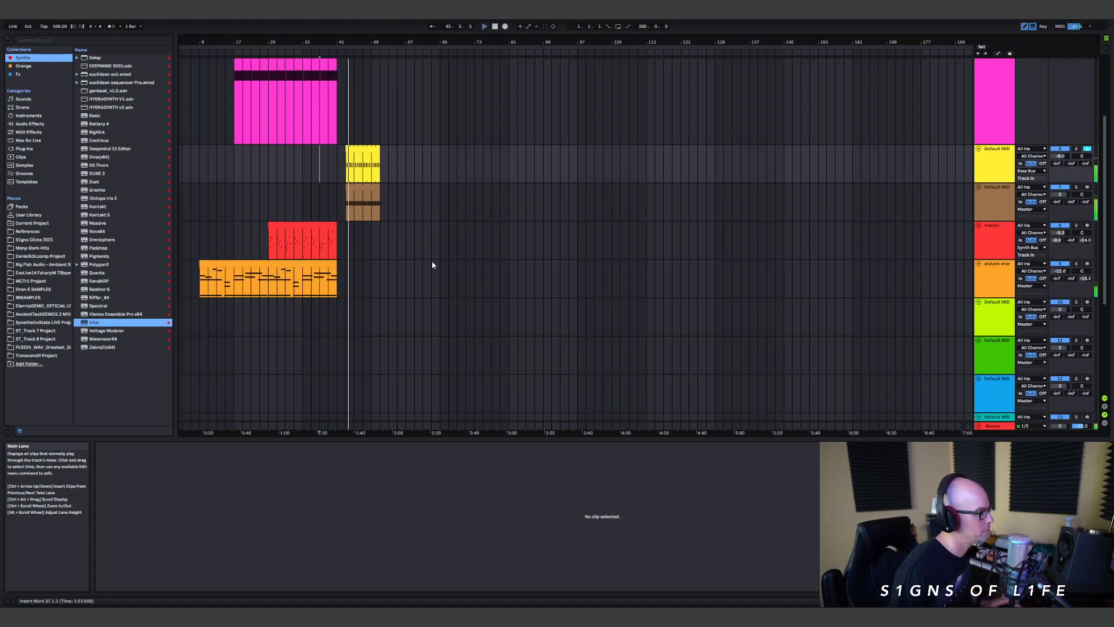
{"action": "scroll", "coordinate": [447, 211], "scroll_direction": "up", "scroll_amount": 1}
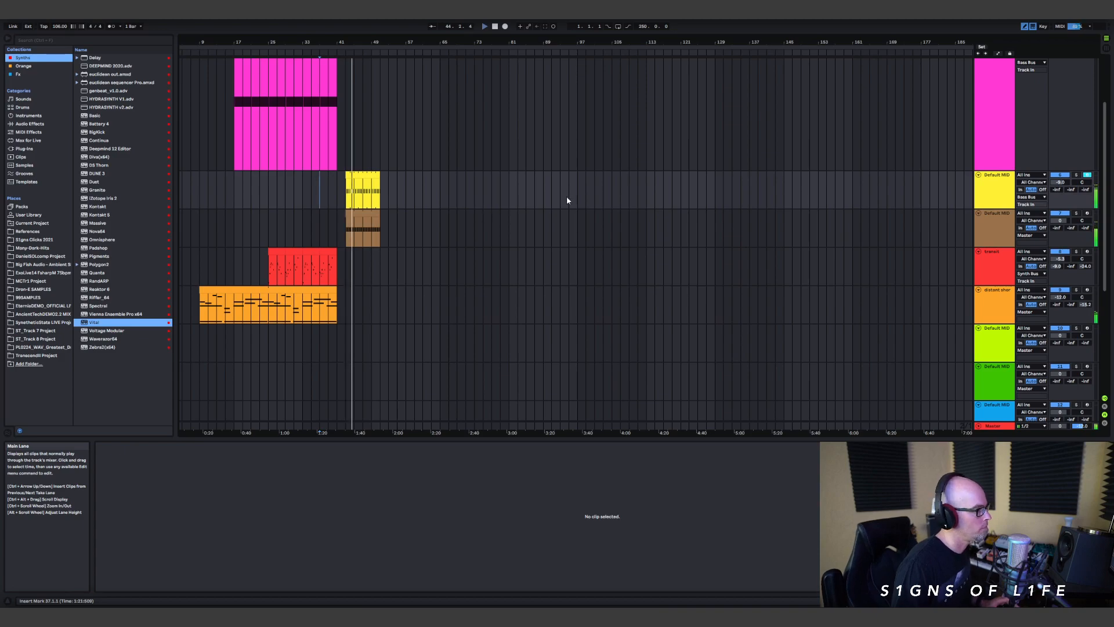
Step: Adjust the project tempo slightly and lower the Filter 1 cutoff in the yellow bass track's Vital patch during playback
{"action": "left_click", "coordinate": [995, 186]}
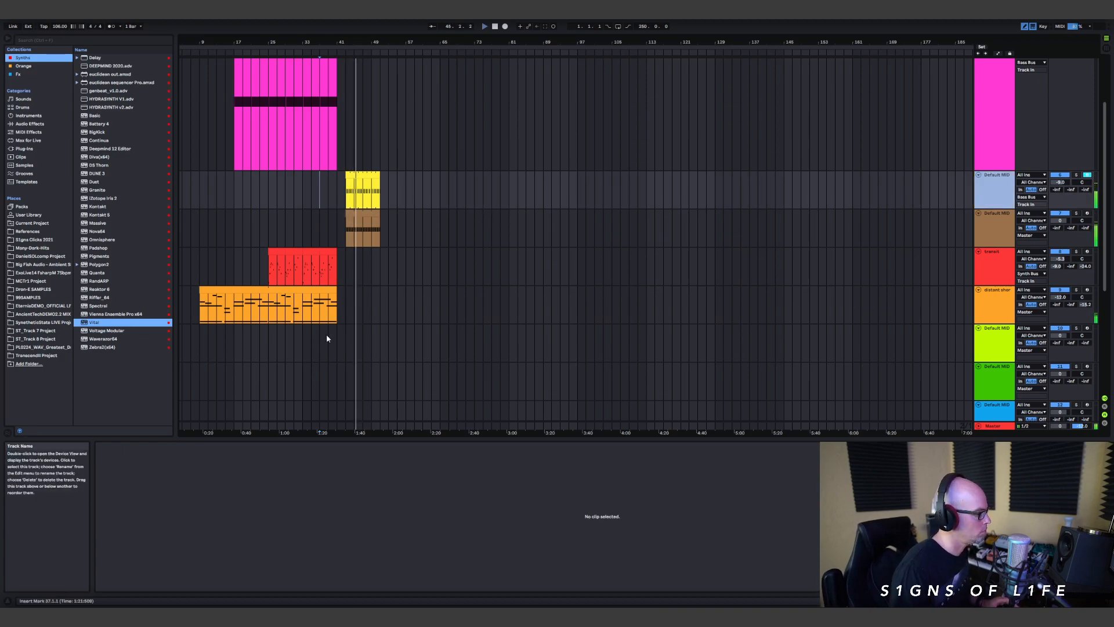
{"action": "key", "text": "shift+Tab"}
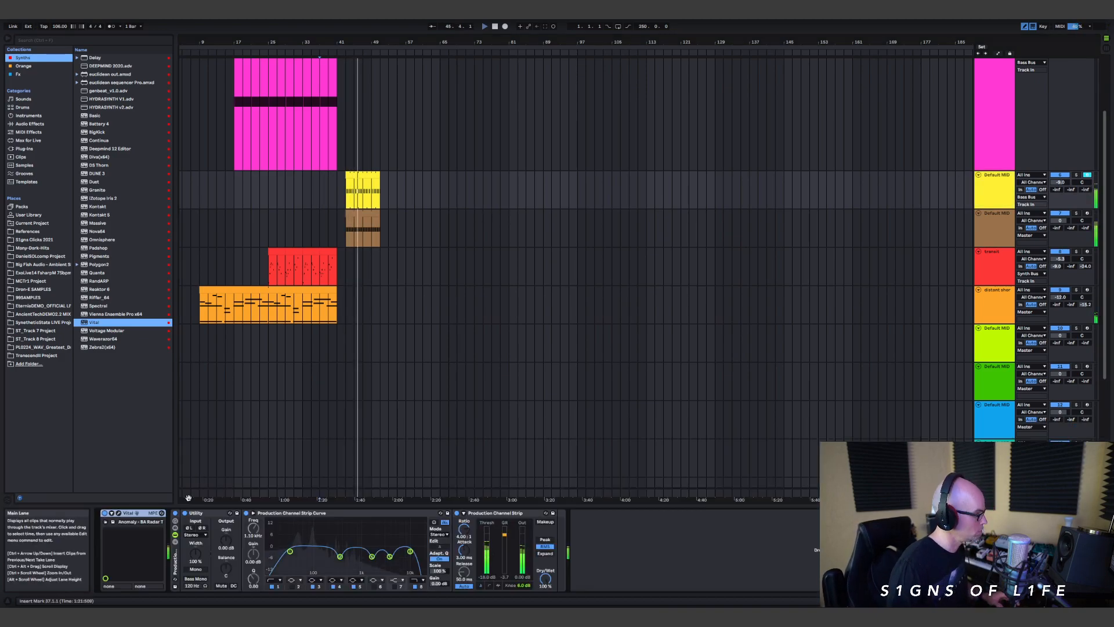
{"action": "left_click", "coordinate": [118, 513]}
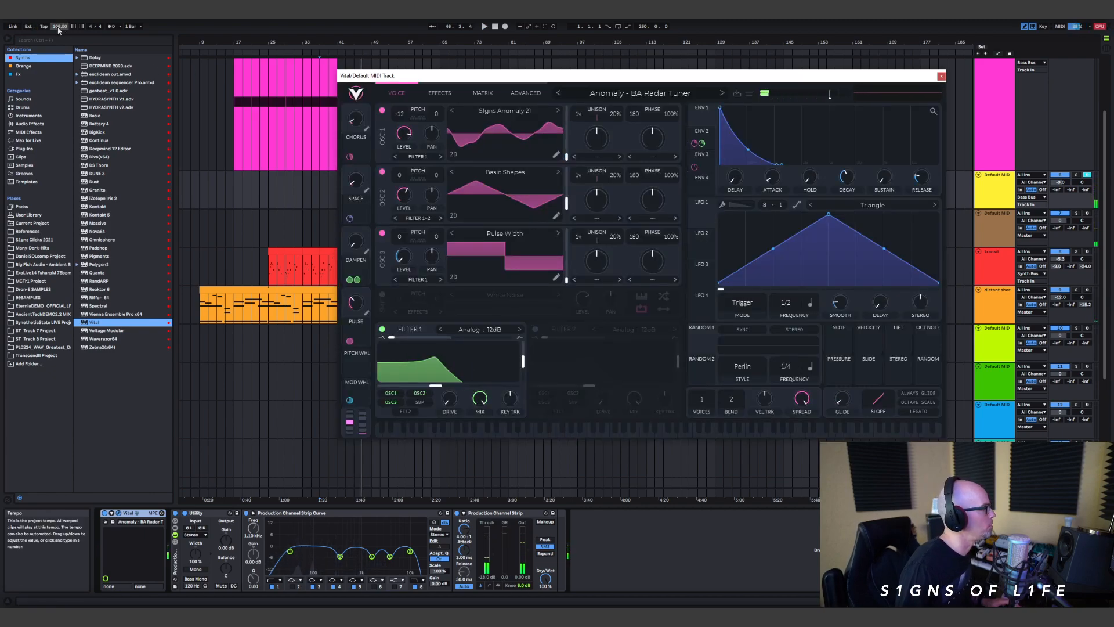
{"action": "left_click_drag", "start_coordinate": [58, 28], "coordinate": [58, 31]}
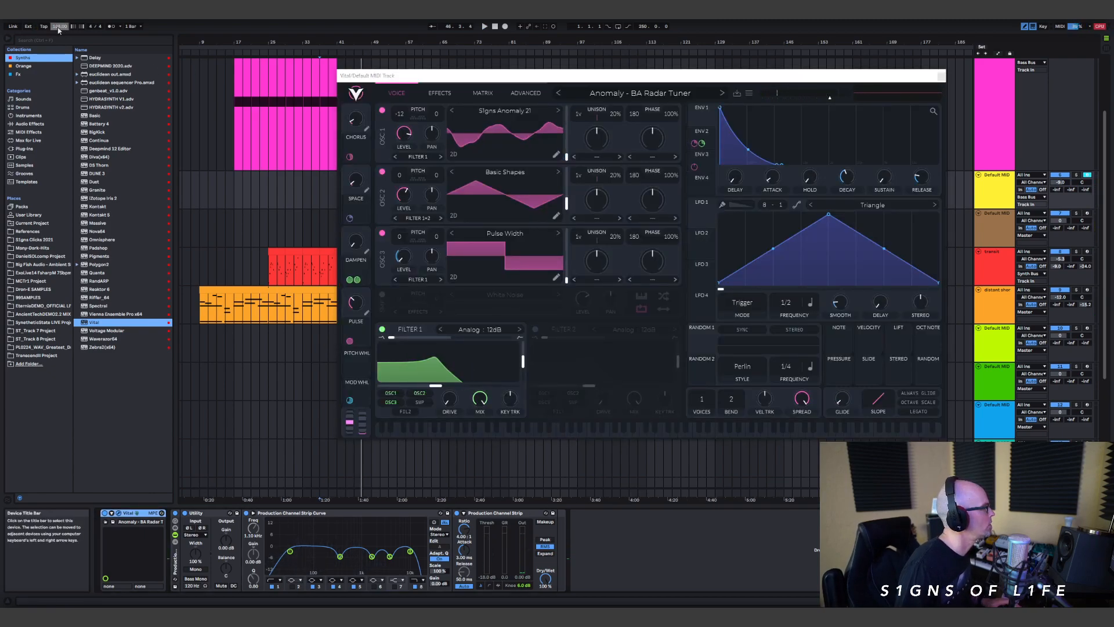
{"action": "key", "text": "space"}
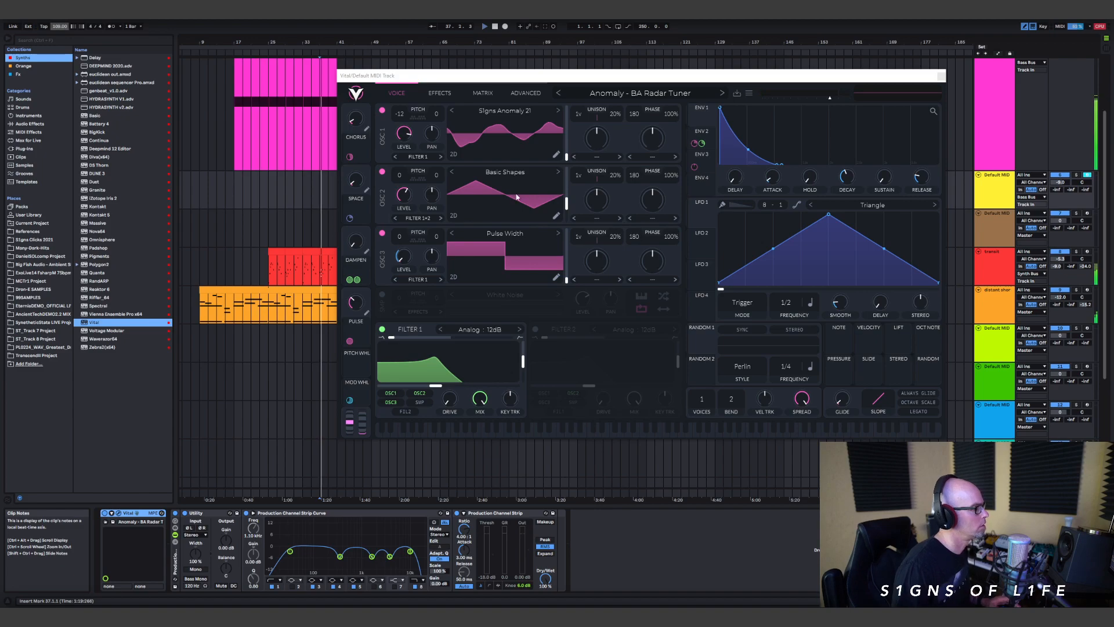
{"action": "left_click_drag", "start_coordinate": [435, 386], "coordinate": [419, 385]}
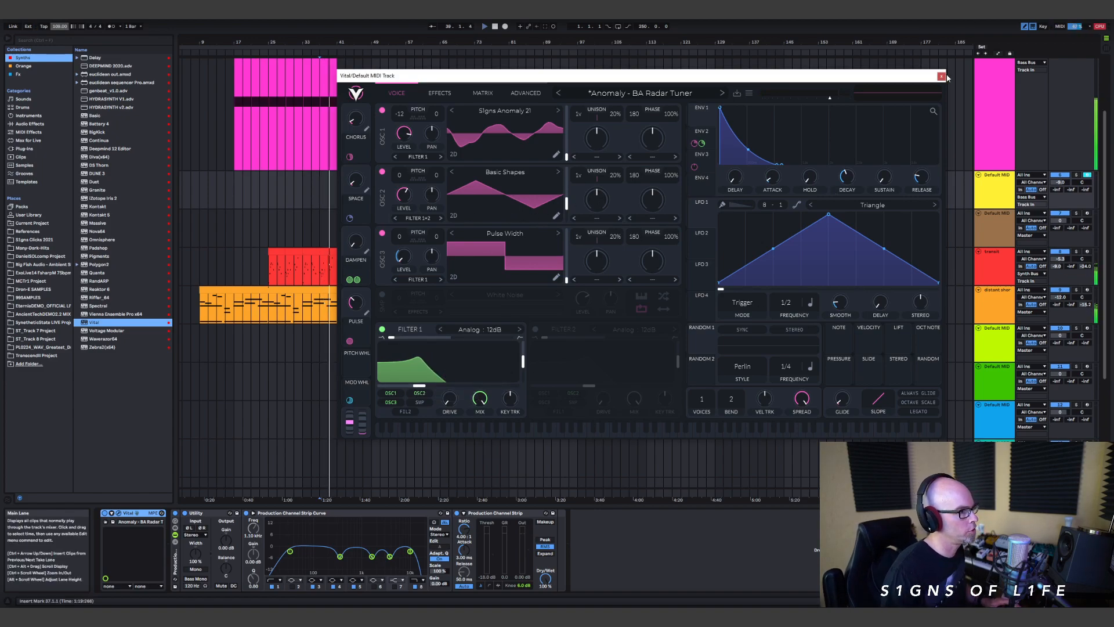
{"action": "left_click", "coordinate": [942, 76]}
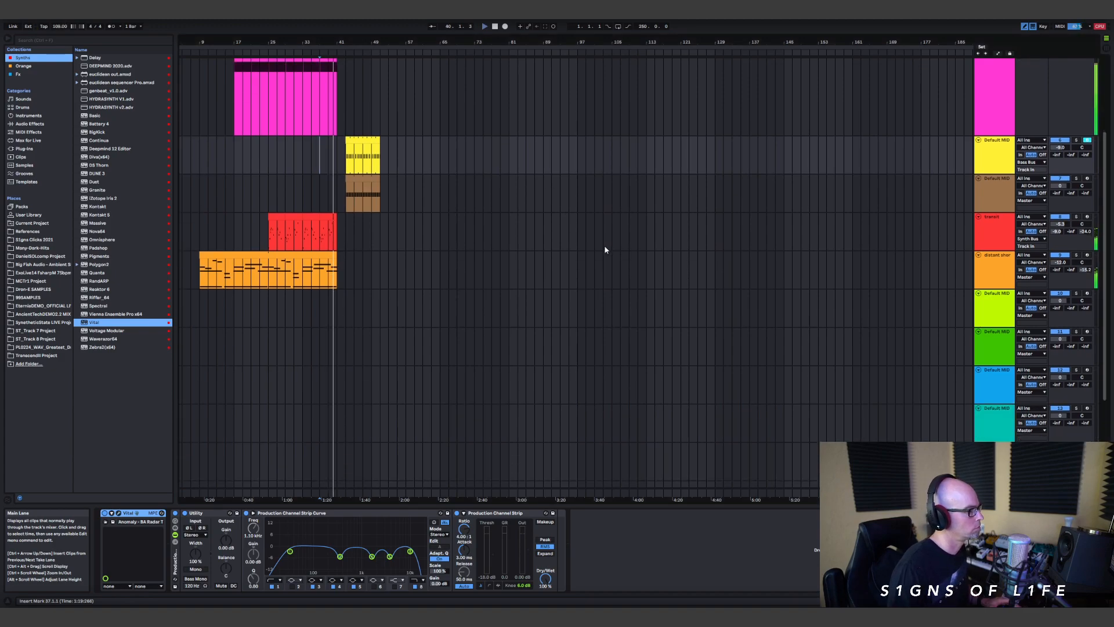
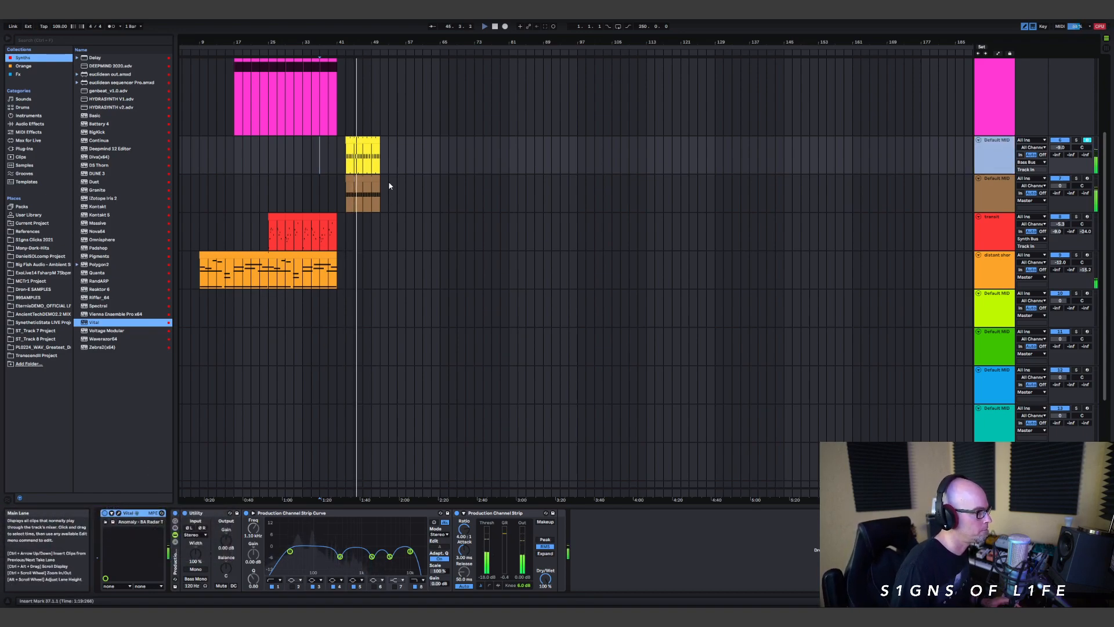
Step: Extend the yellow bass clip and the brown drum clip so that both end at bar 113
{"action": "left_click_drag", "start_coordinate": [378, 140], "coordinate": [647, 164]}
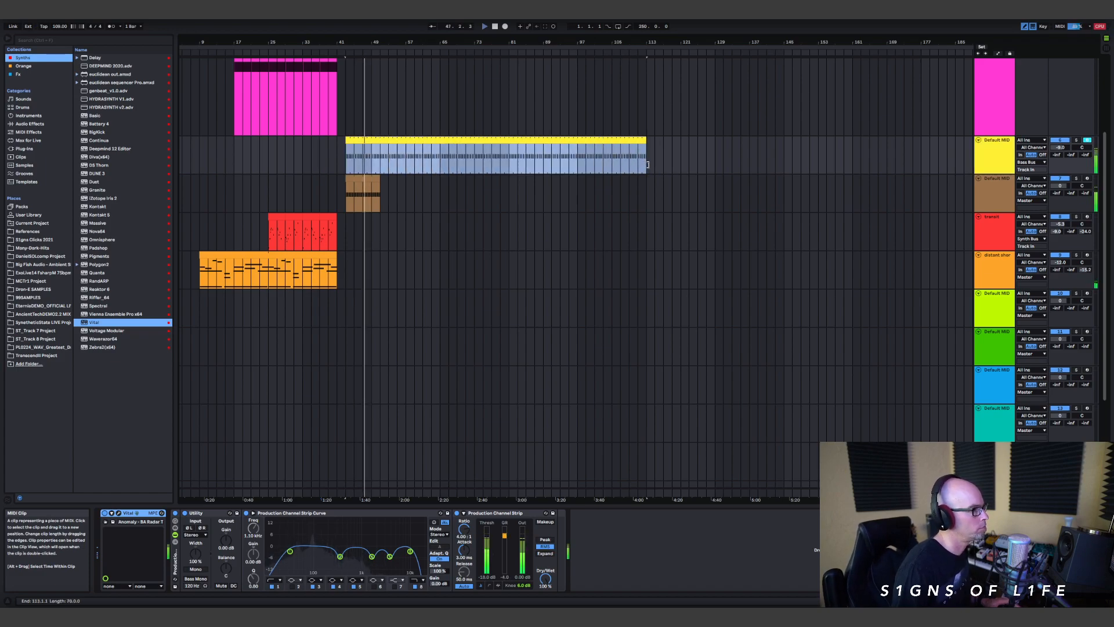
{"action": "left_click_drag", "start_coordinate": [379, 185], "coordinate": [637, 194]}
{"action": "scroll", "coordinate": [406, 251], "scroll_direction": "up", "scroll_amount": 1}
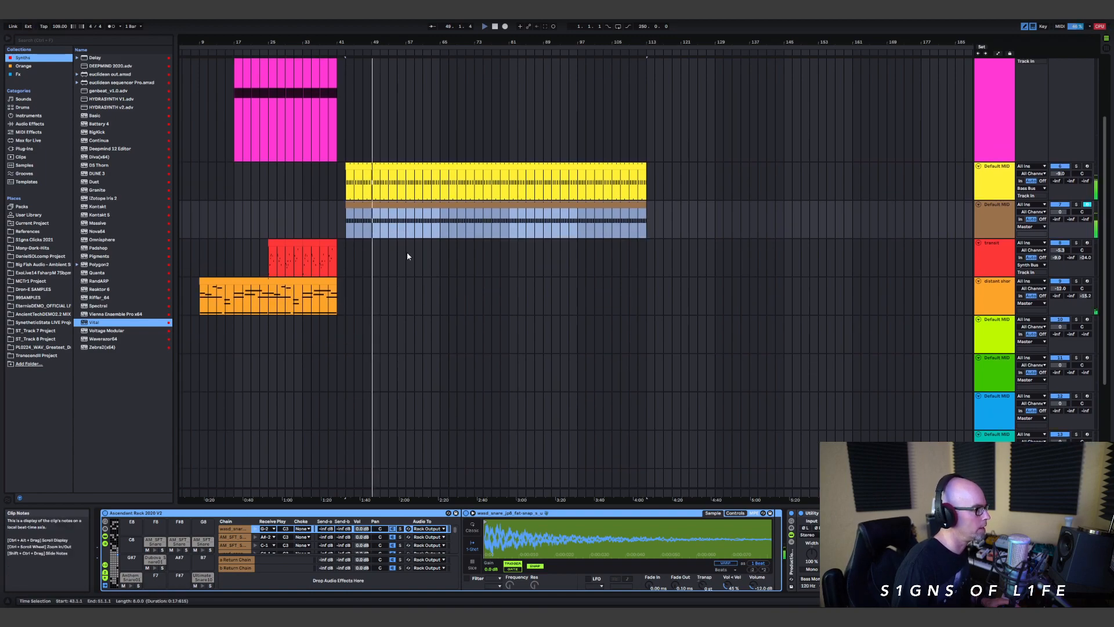
Step: Play the extended bass and drum clips from bar 43, then stop and place the insert marker at bar 47
{"action": "scroll", "coordinate": [387, 286], "scroll_direction": "down", "scroll_amount": 2}
{"action": "left_click", "coordinate": [364, 199]}
{"action": "key", "text": "space"}
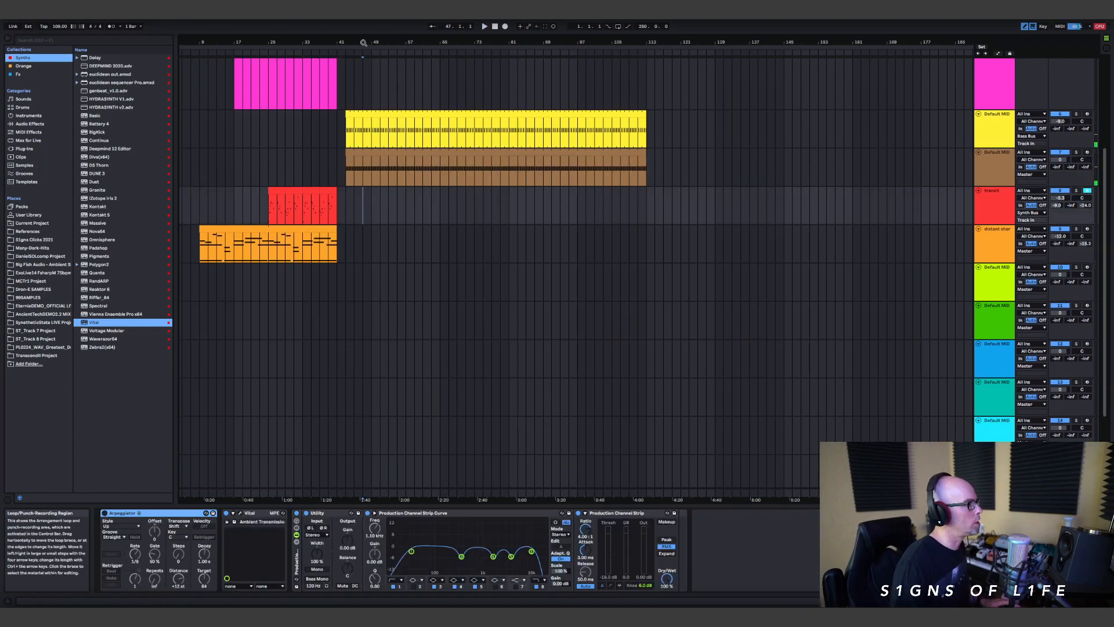
{"action": "scroll", "coordinate": [365, 176], "scroll_direction": "up", "scroll_amount": 5, "text": "ctrl"}
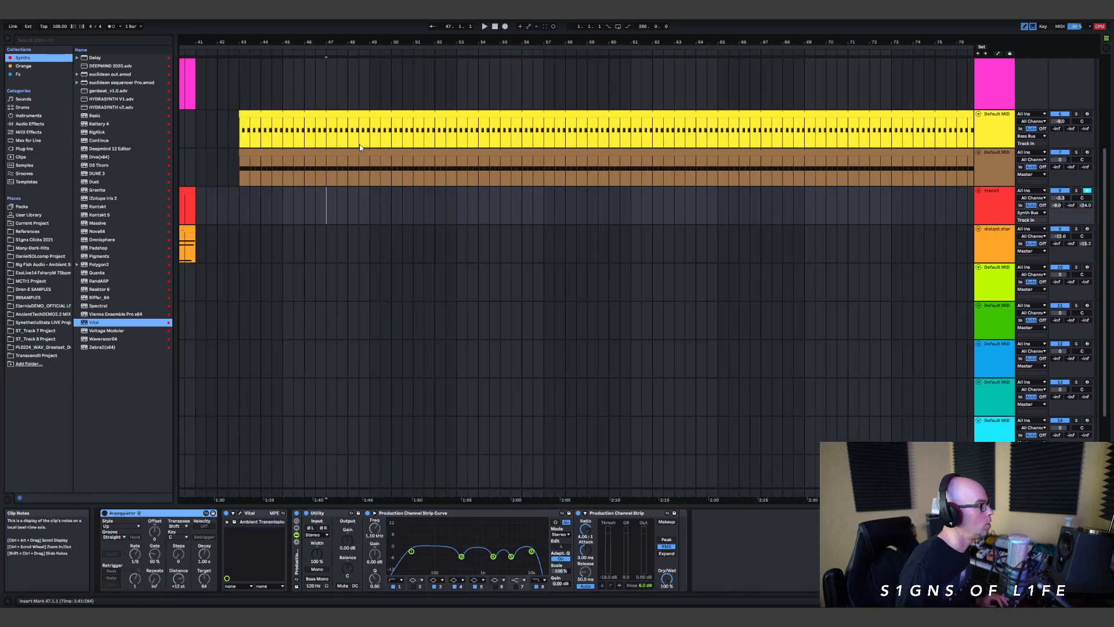
{"action": "scroll", "coordinate": [349, 236], "scroll_direction": "down", "scroll_amount": 6, "text": "ctrl"}
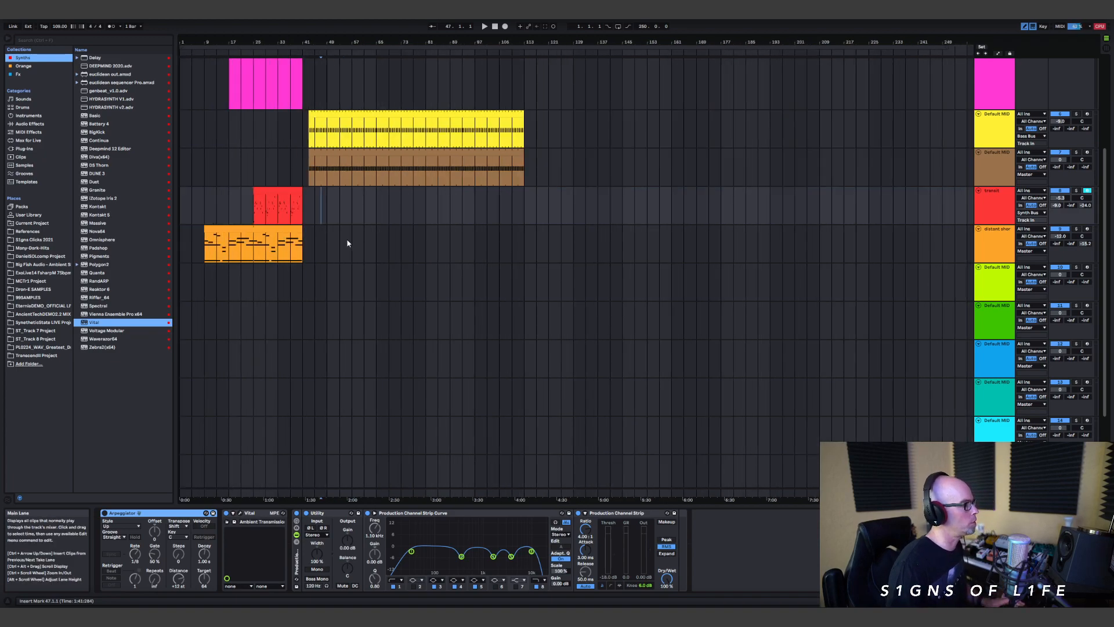
{"action": "scroll", "coordinate": [326, 215], "scroll_direction": "up", "scroll_amount": 3, "text": "ctrl"}
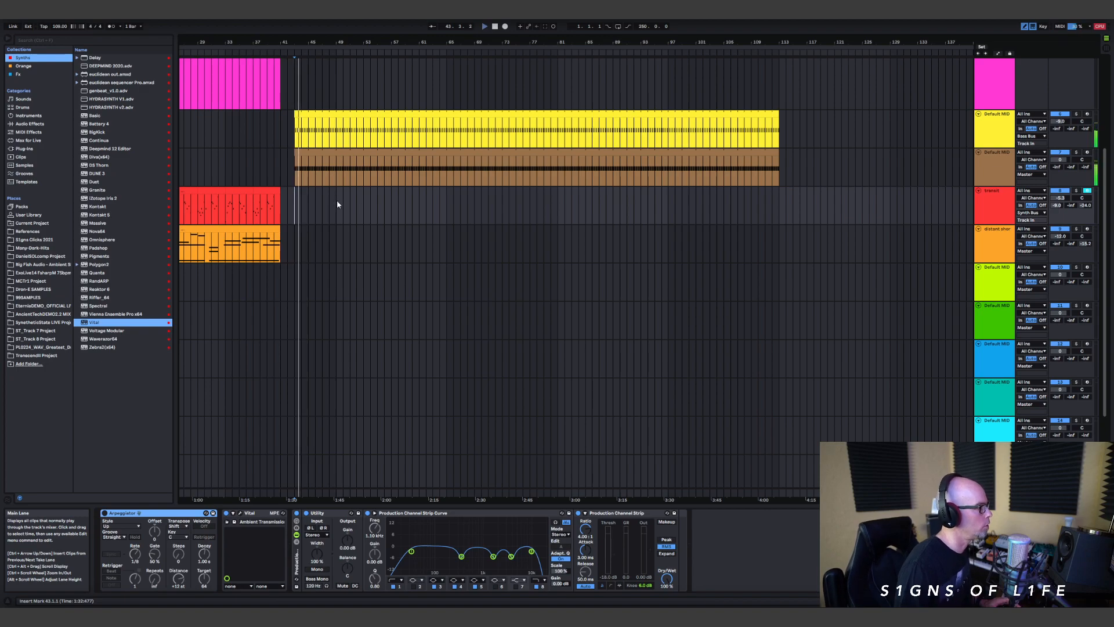
{"action": "scroll", "coordinate": [343, 211], "scroll_direction": "down", "scroll_amount": 2}
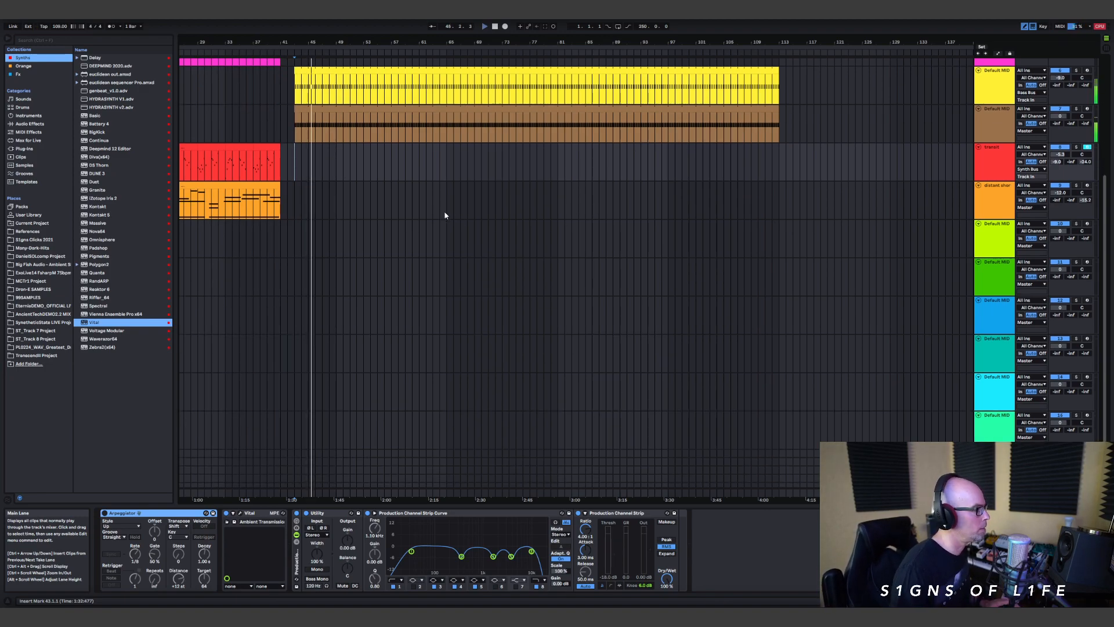
{"action": "scroll", "coordinate": [439, 210], "scroll_direction": "down", "scroll_amount": 1}
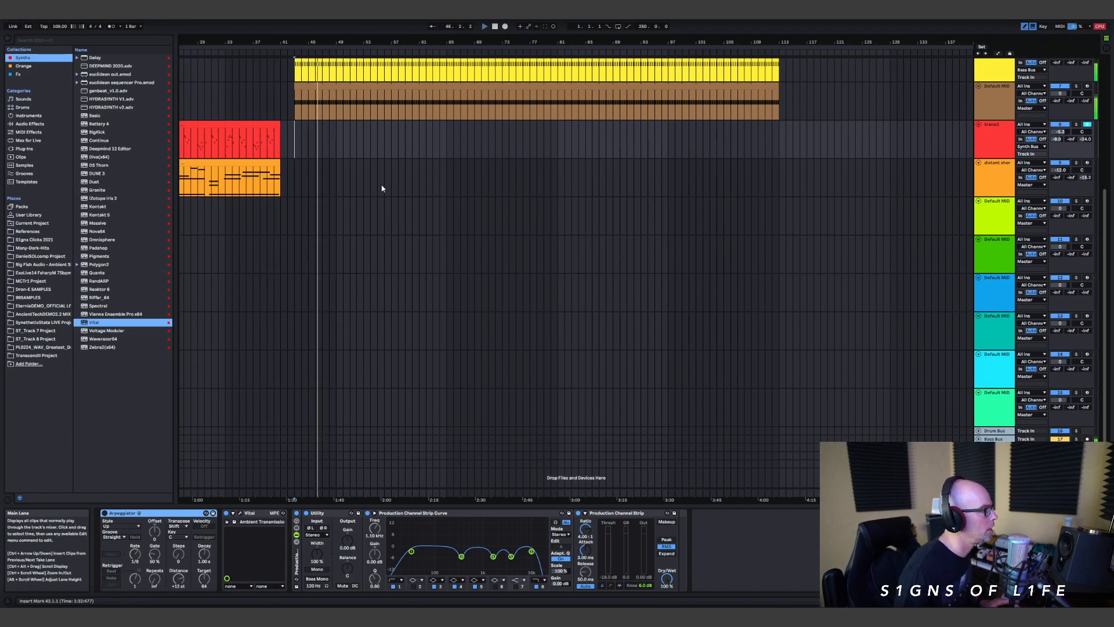
{"action": "key", "text": "space"}
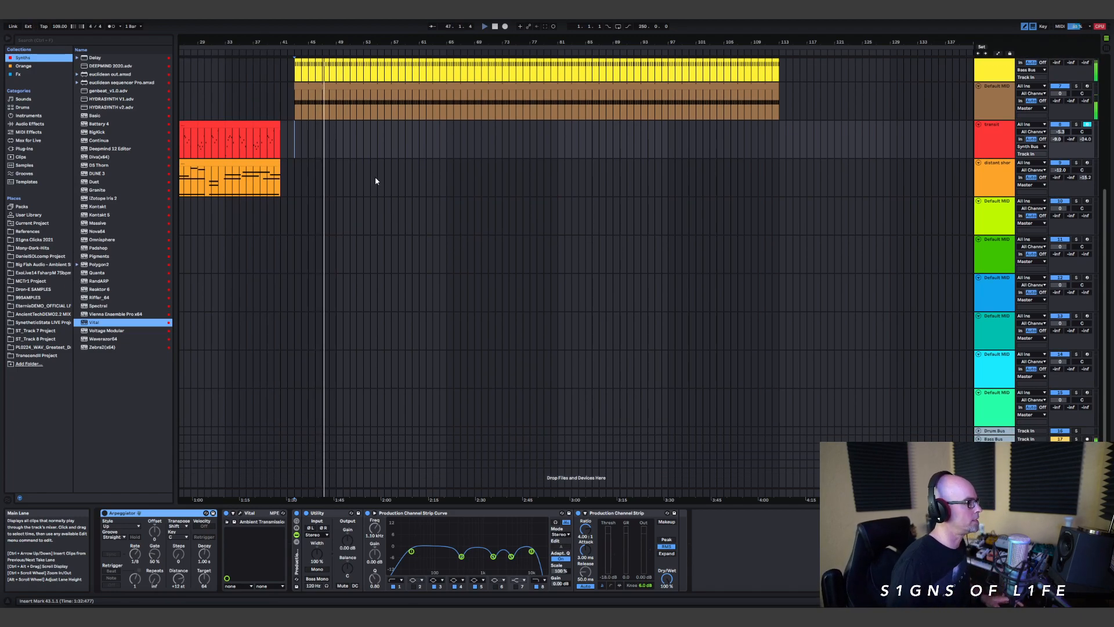
{"action": "left_click", "coordinate": [323, 178]}
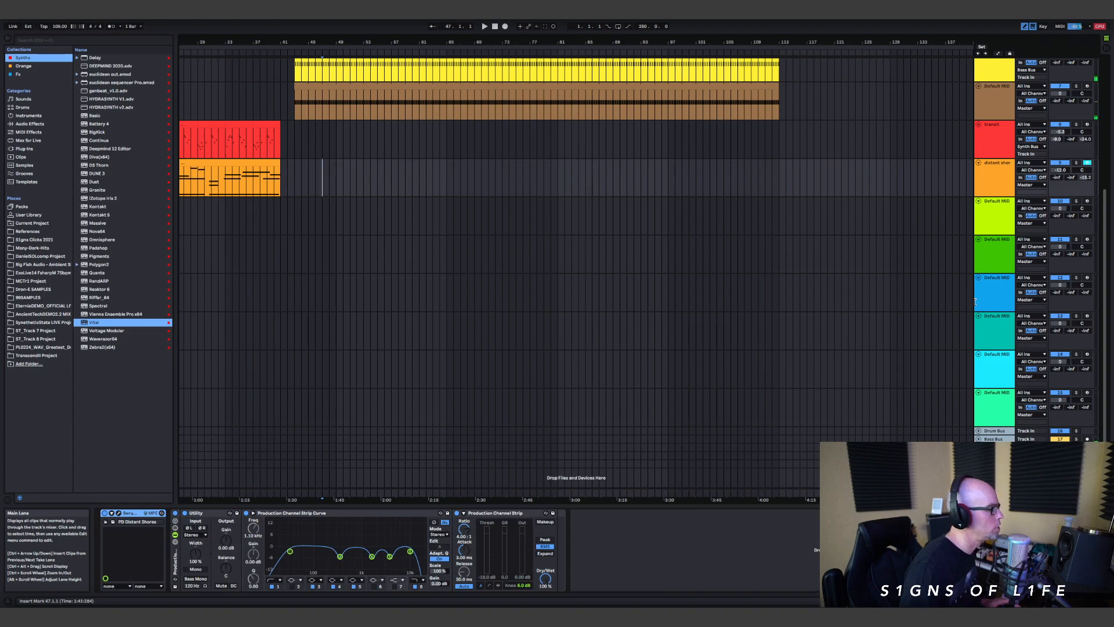
Step: Load Vital on the empty lime MIDI track and browse its User presets down to the Anomaly SEQ sequences
{"action": "left_click", "coordinate": [997, 232]}
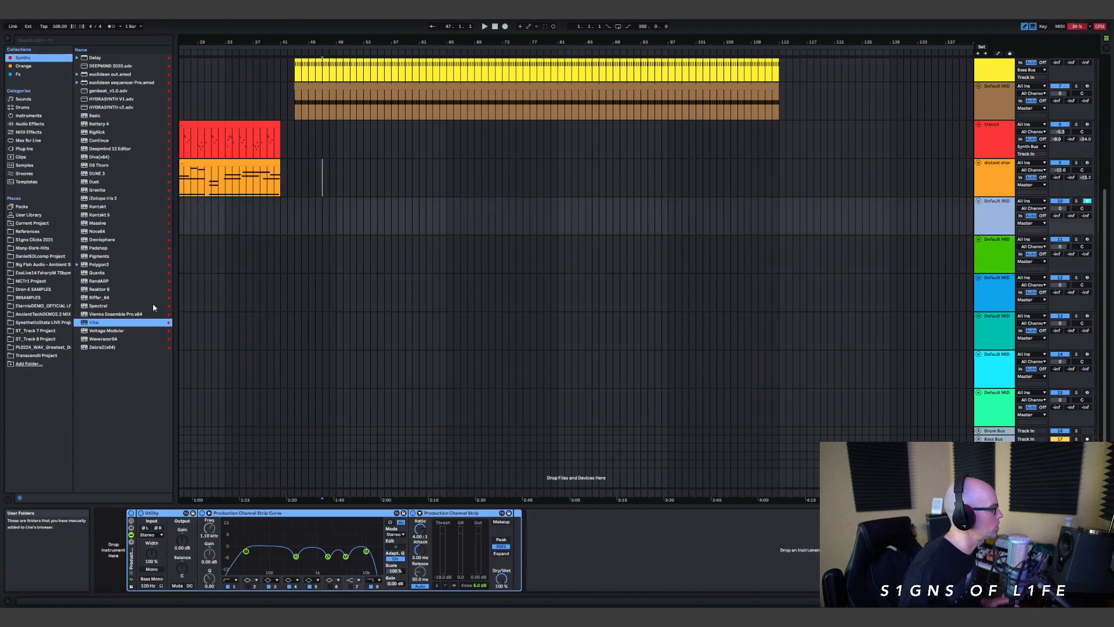
{"action": "left_click_drag", "start_coordinate": [96, 324], "coordinate": [319, 218]}
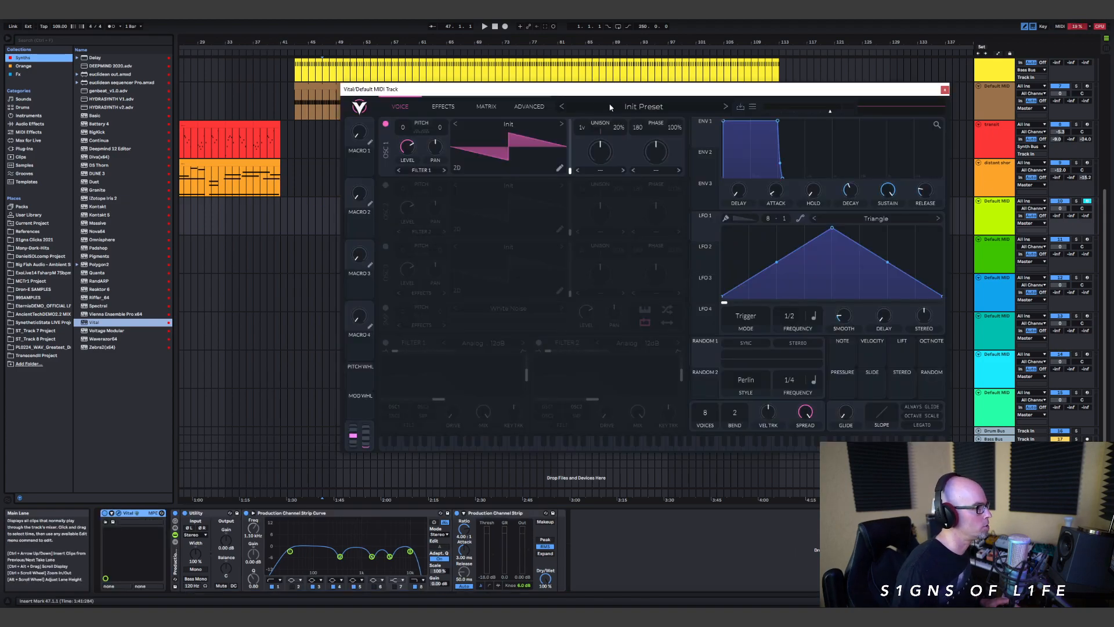
{"action": "left_click", "coordinate": [610, 108]}
{"action": "scroll", "coordinate": [447, 385], "scroll_direction": "down", "scroll_amount": 3}
{"action": "left_click", "coordinate": [446, 384]}
{"action": "scroll", "coordinate": [671, 381], "scroll_direction": "down", "scroll_amount": 3}
{"action": "scroll", "coordinate": [670, 375], "scroll_direction": "down", "scroll_amount": 8}
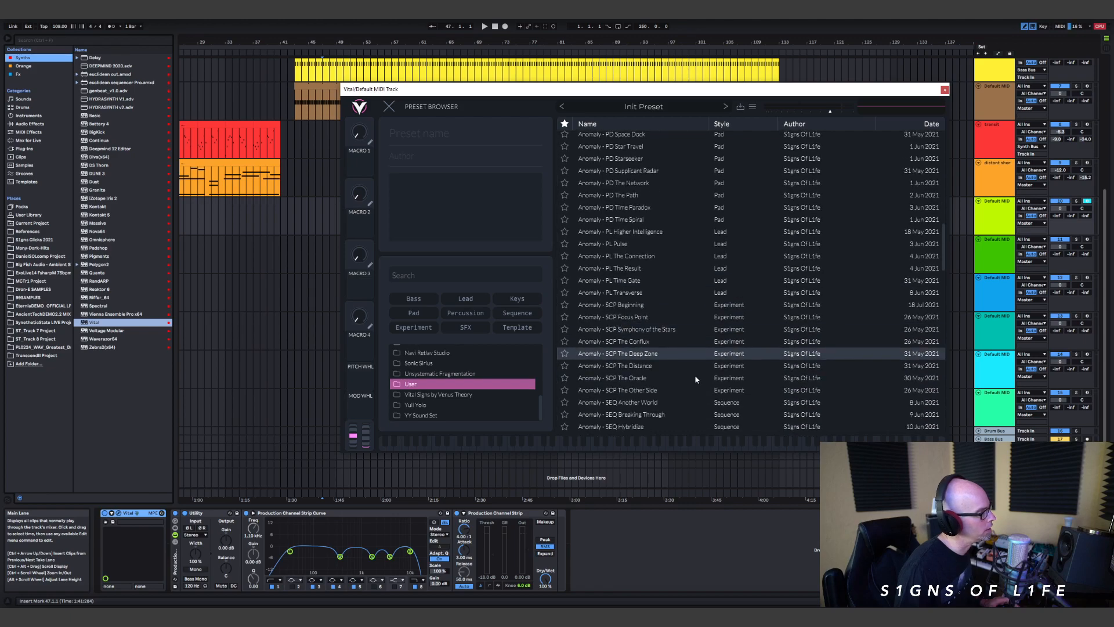
{"action": "scroll", "coordinate": [716, 342], "scroll_direction": "down", "scroll_amount": 3}
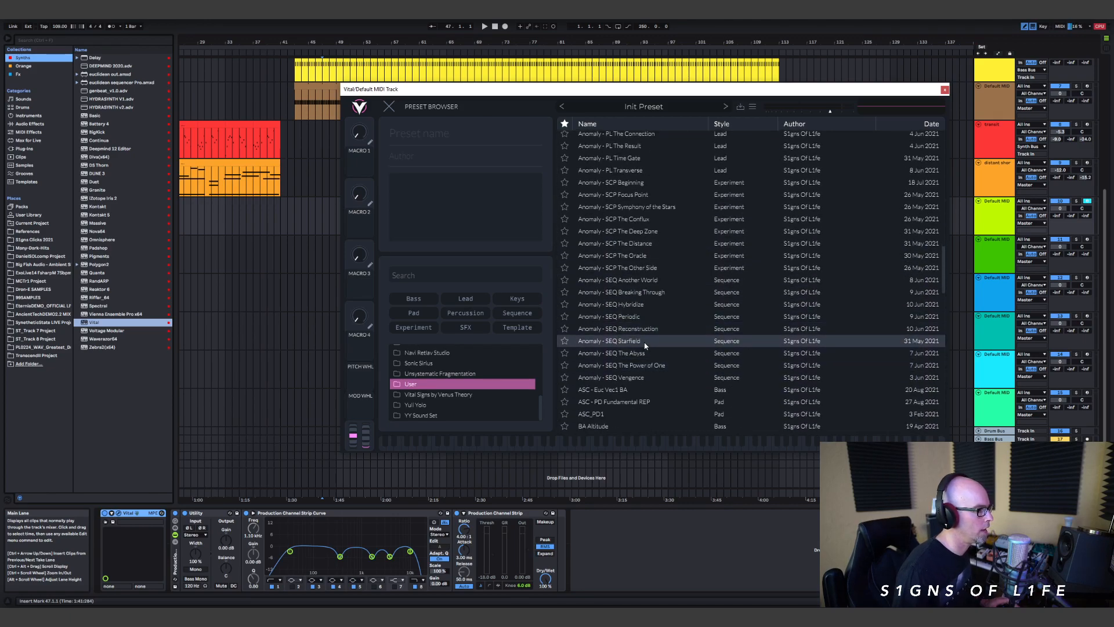
Step: Audition several Anomaly SEQ presets, load Anomaly - SEQ Breaking Through, and close the Vital window
{"action": "left_click", "coordinate": [629, 317]}
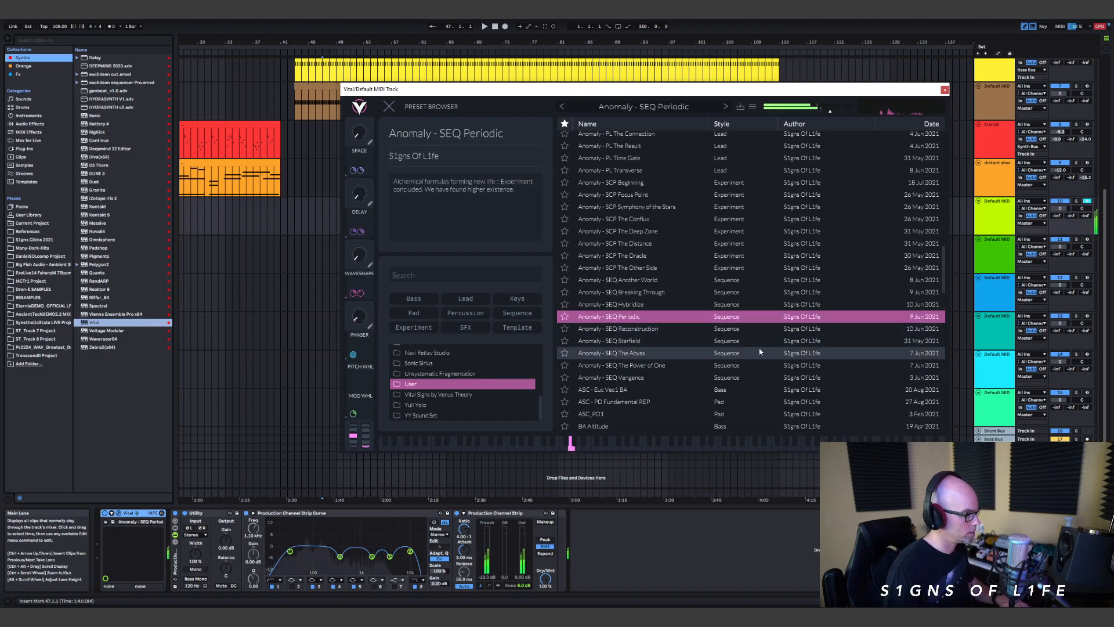
{"action": "left_click", "coordinate": [637, 329]}
{"action": "left_click", "coordinate": [644, 342]}
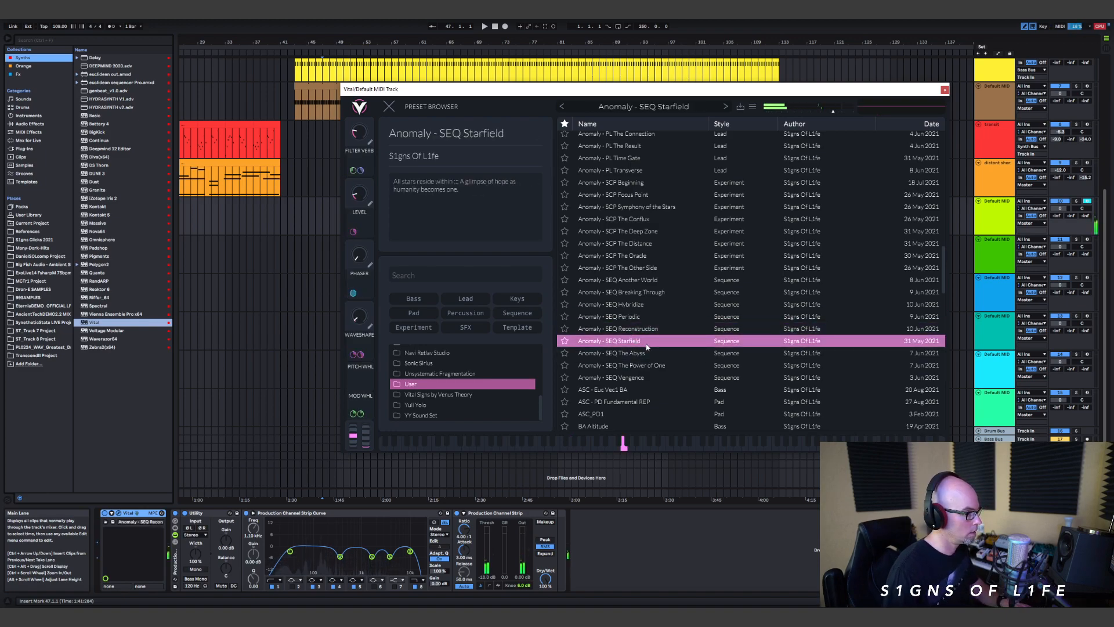
{"action": "left_click", "coordinate": [644, 352]}
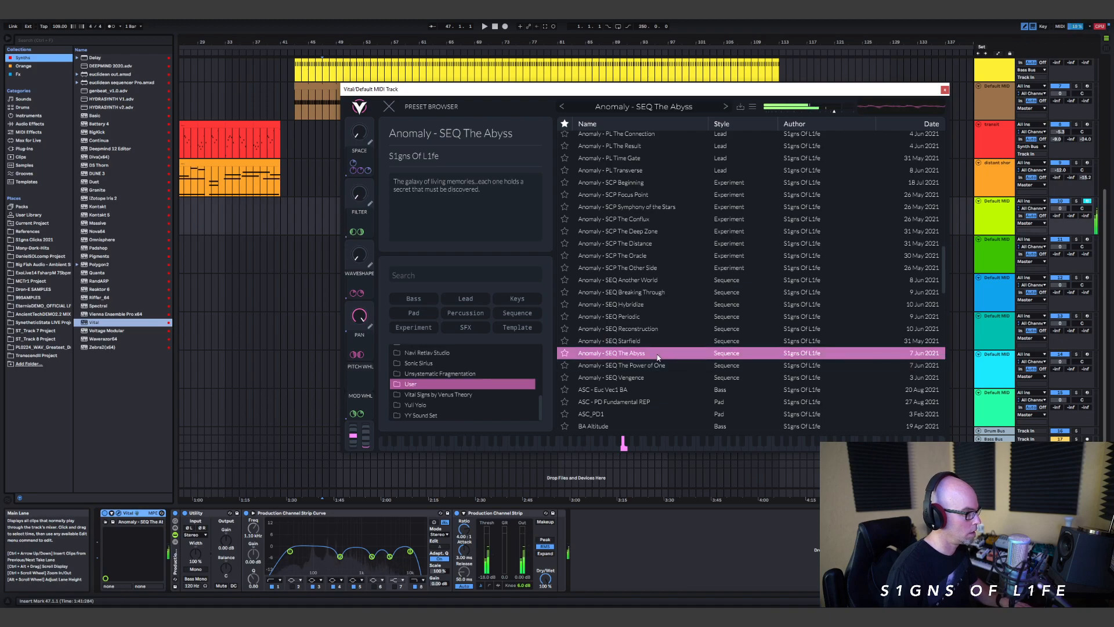
{"action": "left_click", "coordinate": [655, 281]}
{"action": "left_click", "coordinate": [645, 293]}
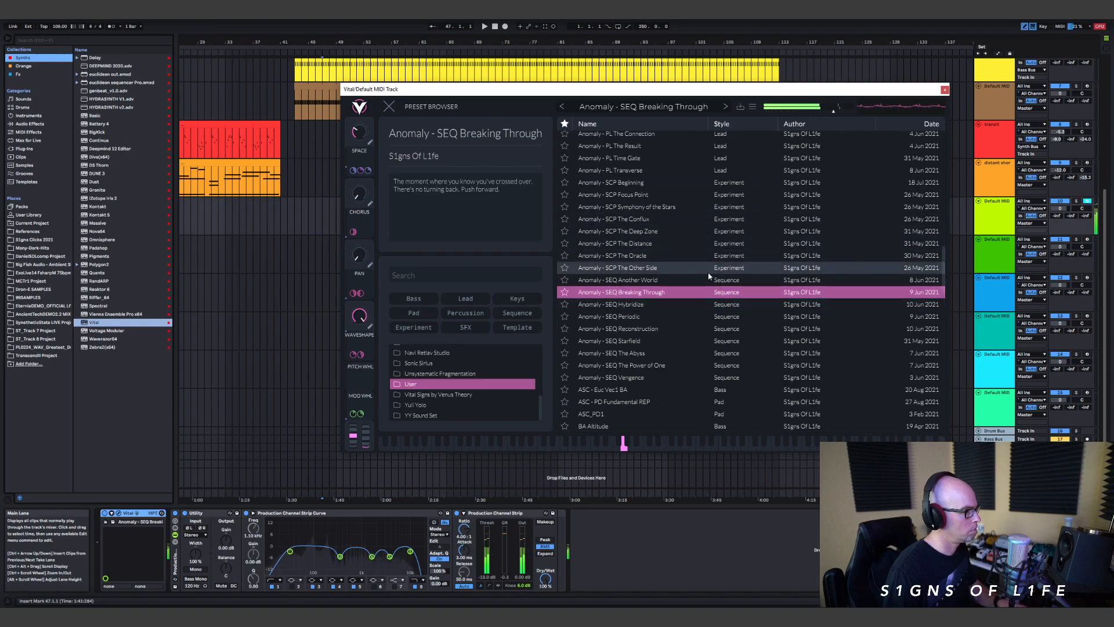
{"action": "left_click", "coordinate": [389, 107]}
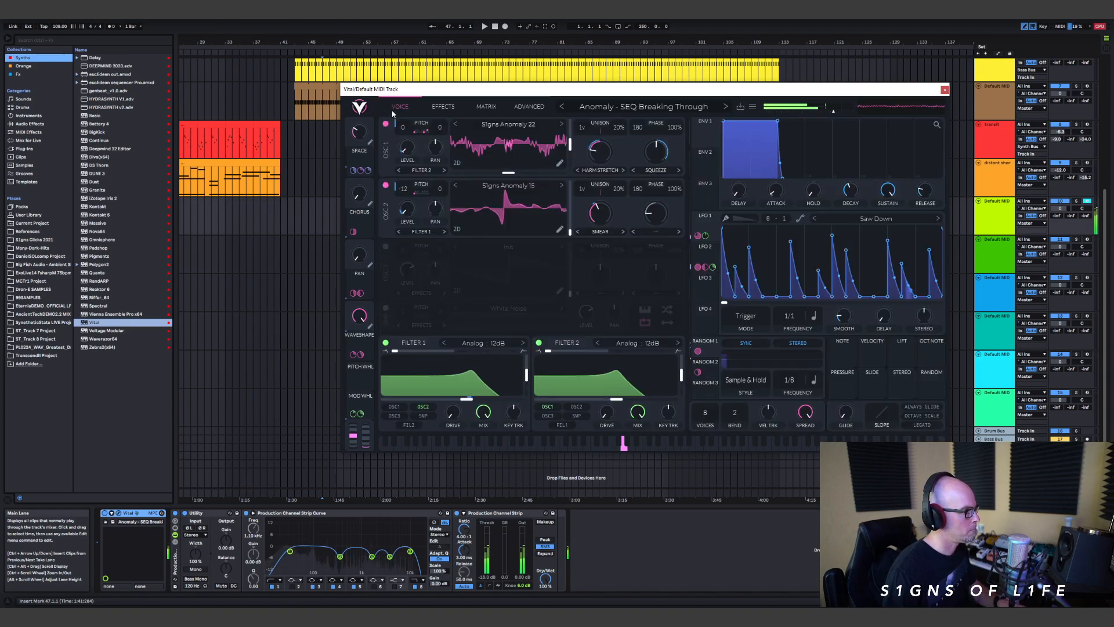
{"action": "left_click", "coordinate": [945, 89]}
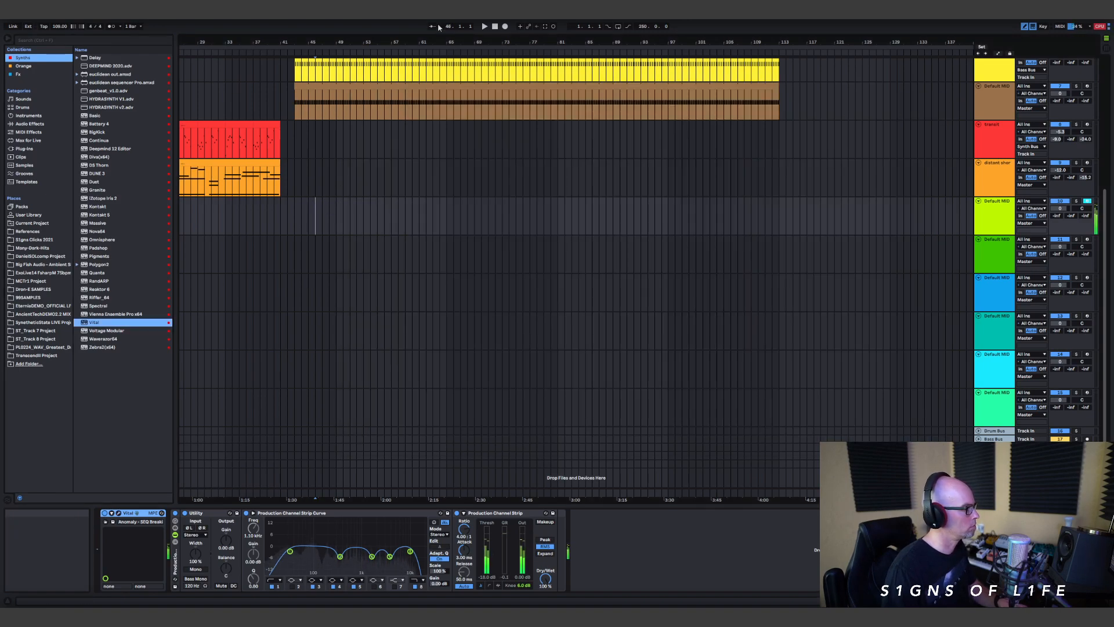
Step: Play from bar 46 while lowering the lime Vital track's volume and routing its output to Synth Bus
{"action": "left_click", "coordinate": [485, 26]}
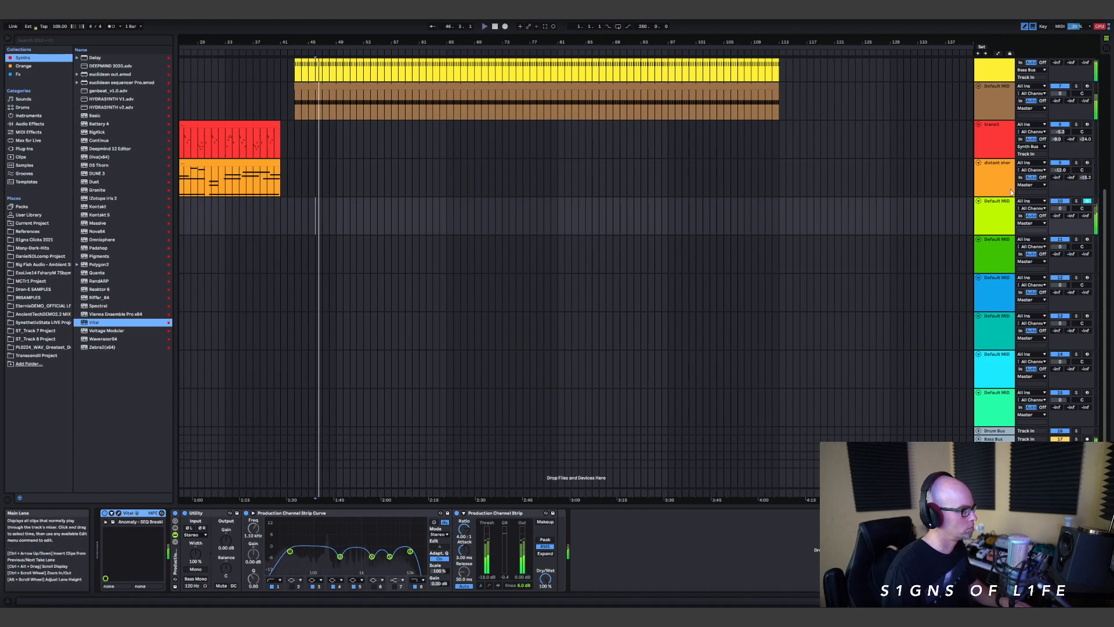
{"action": "left_click_drag", "start_coordinate": [1060, 207], "coordinate": [1061, 212]}
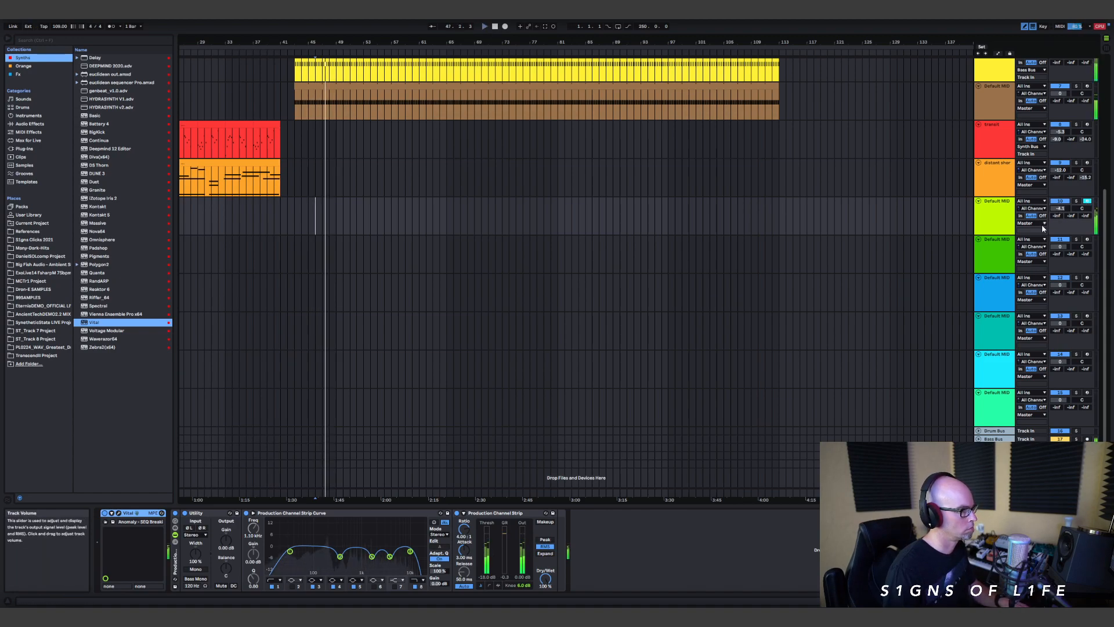
{"action": "left_click", "coordinate": [1031, 222]}
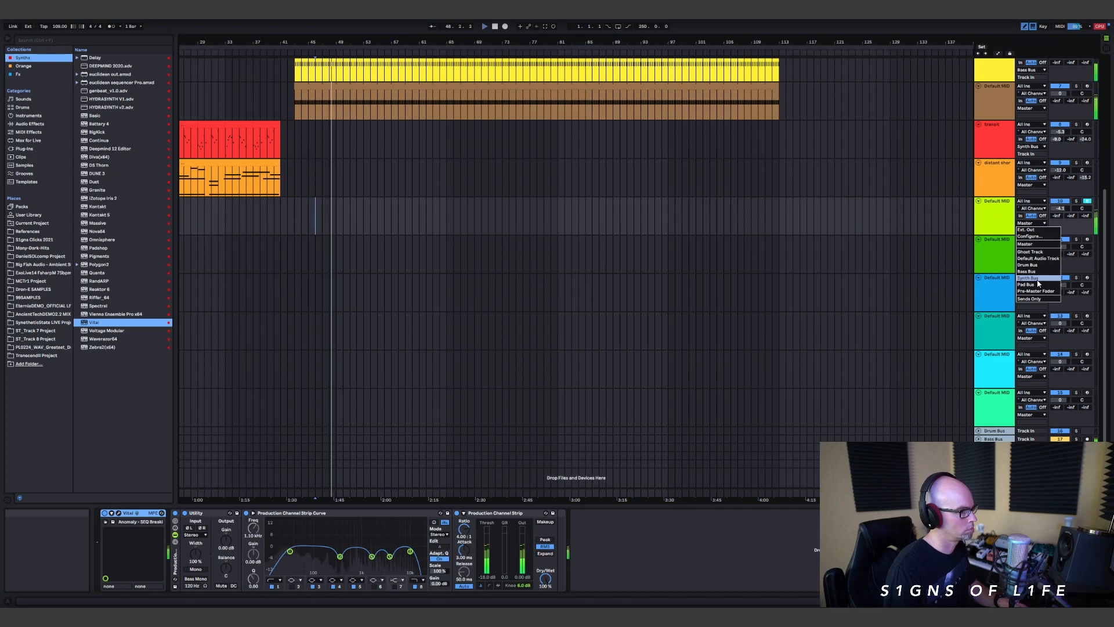
{"action": "left_click", "coordinate": [1038, 279]}
{"action": "left_click_drag", "start_coordinate": [1065, 208], "coordinate": [1064, 212]}
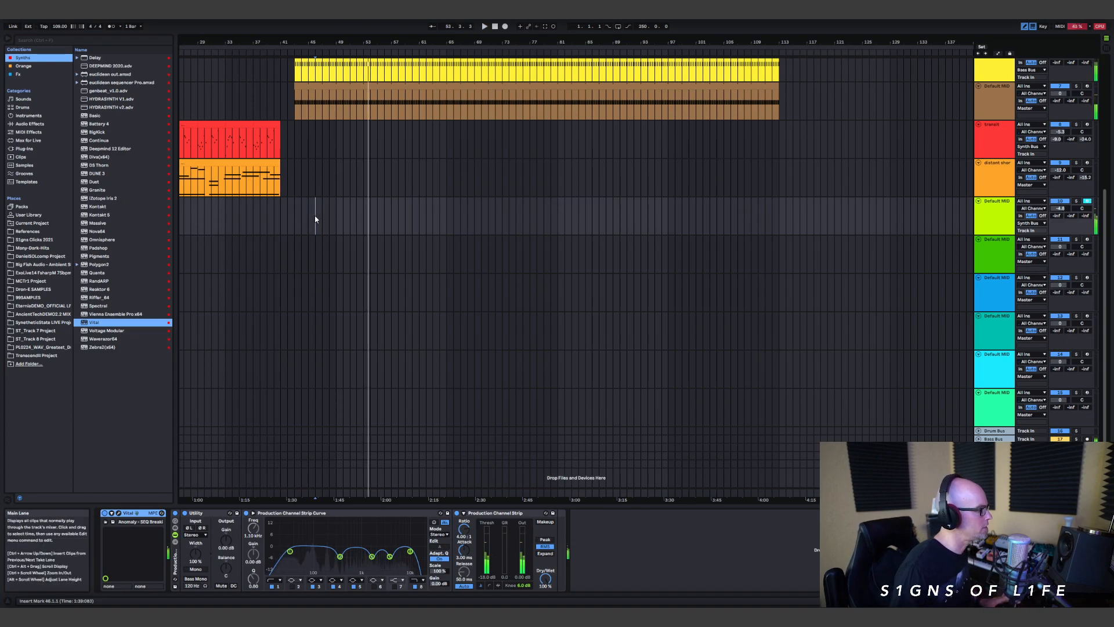
Step: Stop playback and insert an empty four-bar MIDI clip on the lime track from bar 47 to bar 51
{"action": "key", "text": "space"}
{"action": "left_click", "coordinate": [294, 137]}
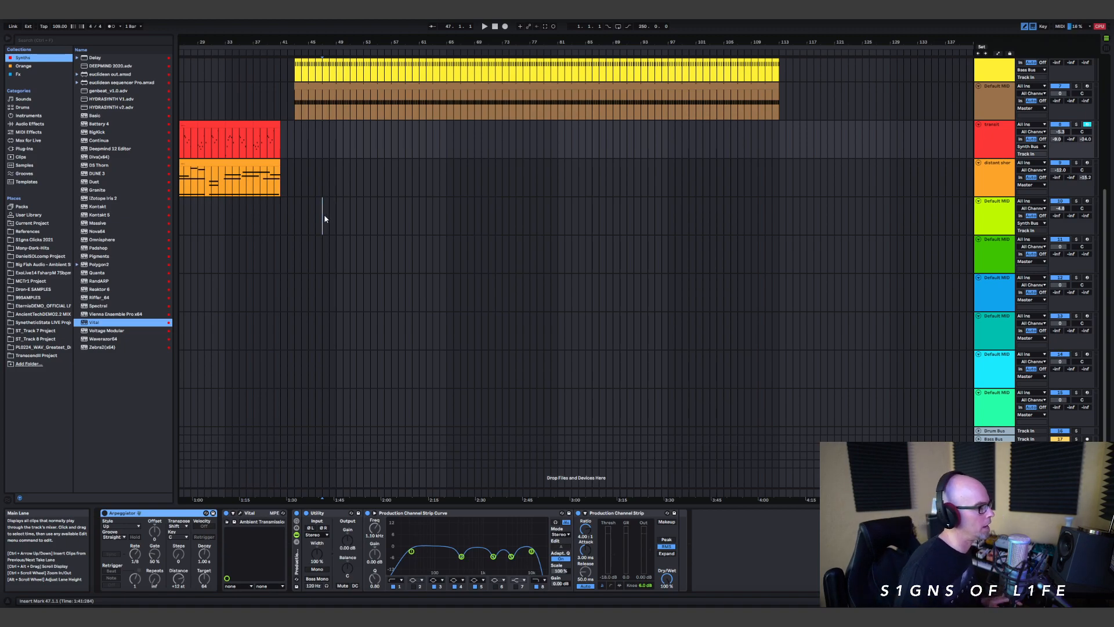
{"action": "left_click_drag", "start_coordinate": [324, 218], "coordinate": [396, 219]}
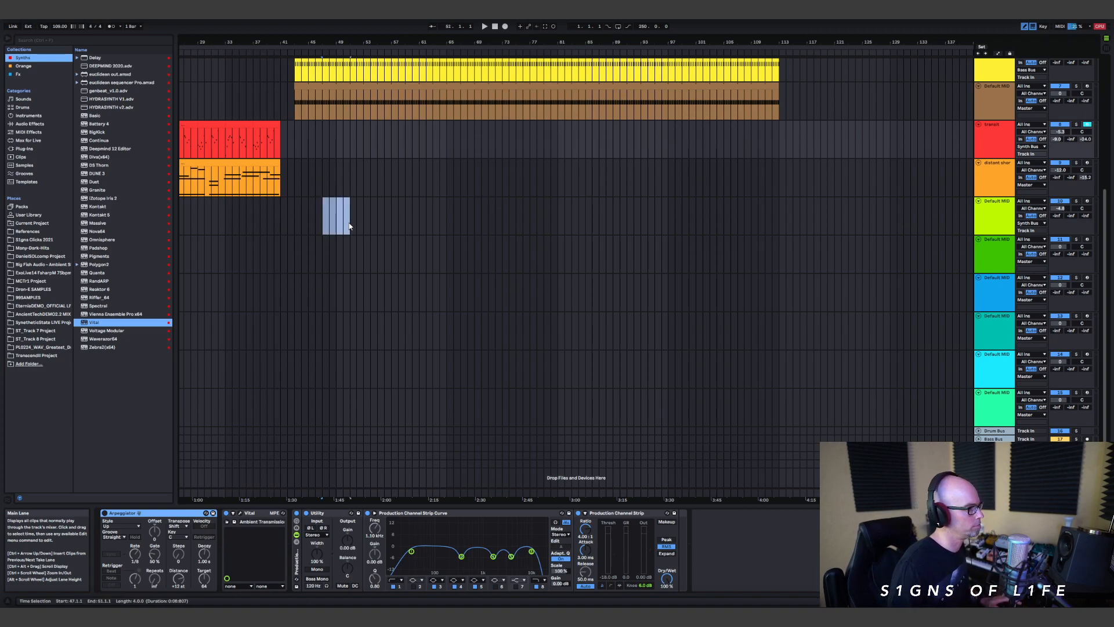
{"action": "left_click", "coordinate": [350, 225]}
{"action": "key", "text": "ctrl+shift+m"}
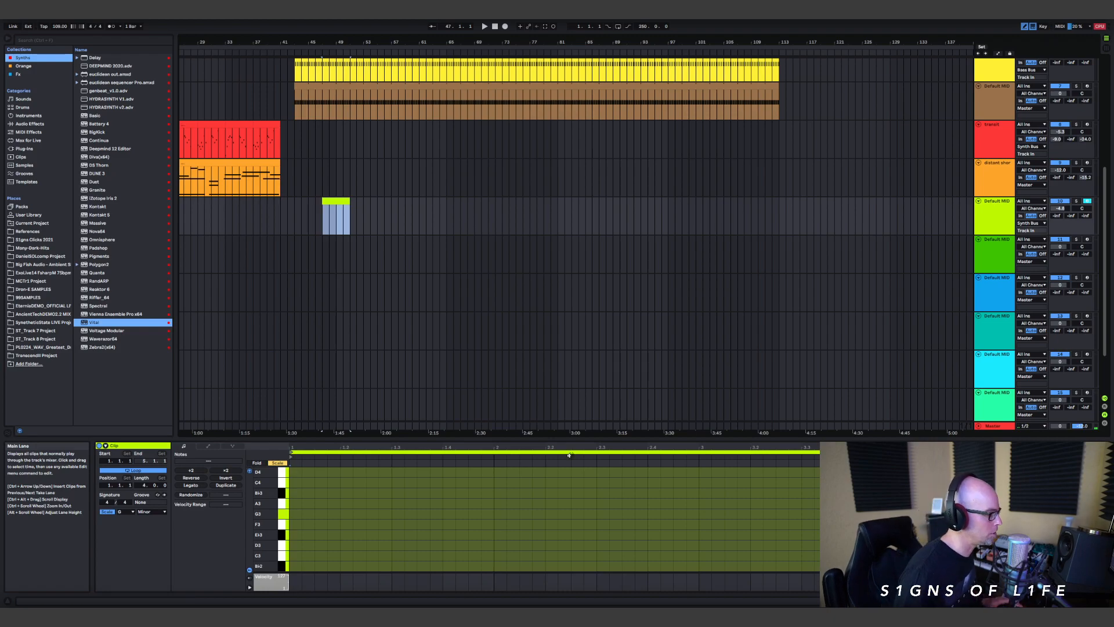
Step: Enlarge the note editor and recolour the new lime track clip red
{"action": "left_click_drag", "start_coordinate": [571, 438], "coordinate": [563, 107]}
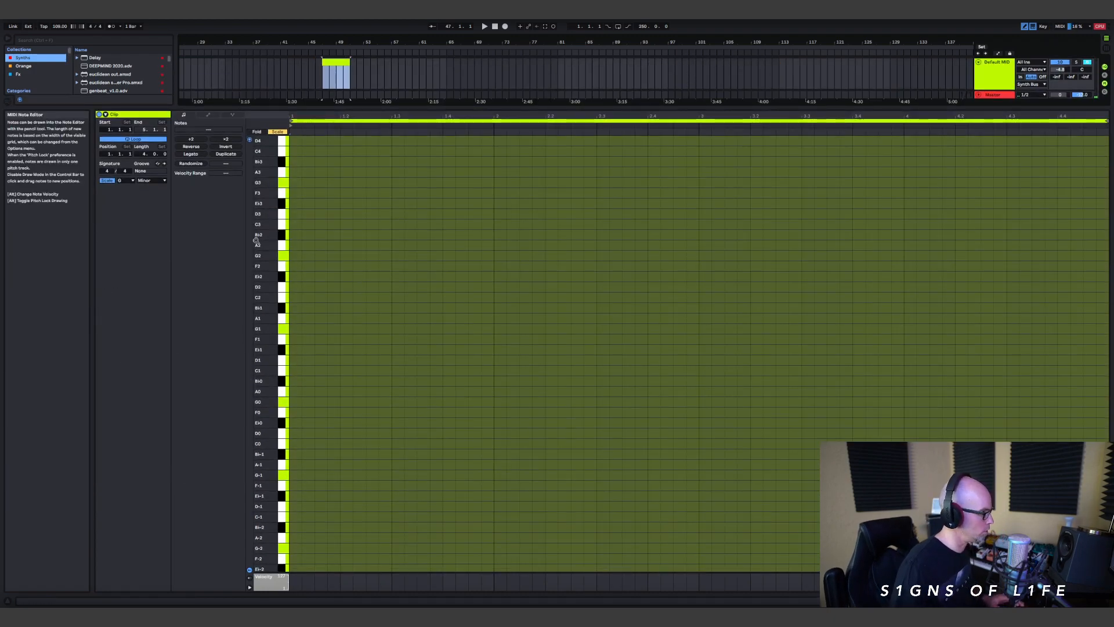
{"action": "scroll", "coordinate": [323, 244], "scroll_direction": "up", "scroll_amount": 3}
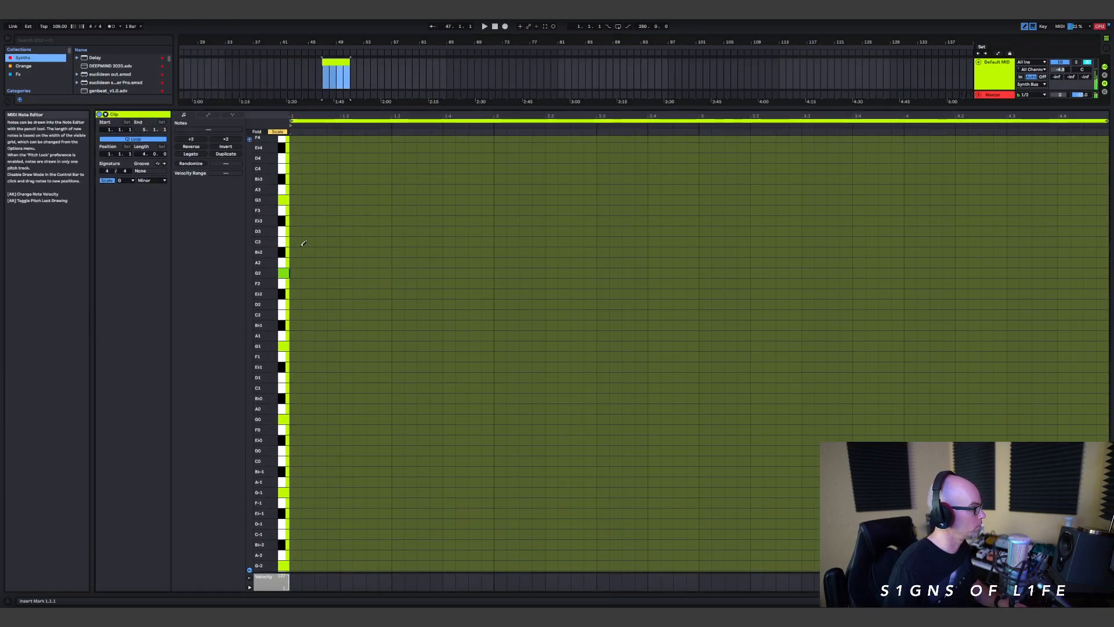
{"action": "right_click", "coordinate": [145, 115]}
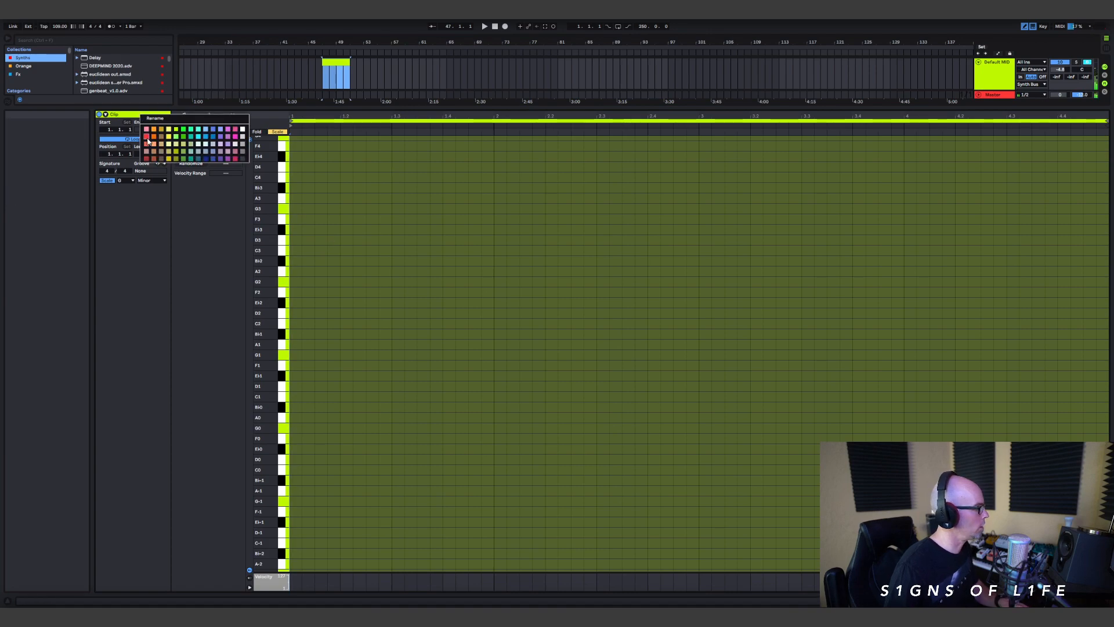
{"action": "left_click", "coordinate": [148, 139]}
Step: Set the note grid to 1 Bar, draw a G2 note across all four bars, and select the clip in the arrangement
{"action": "right_click", "coordinate": [301, 284]}
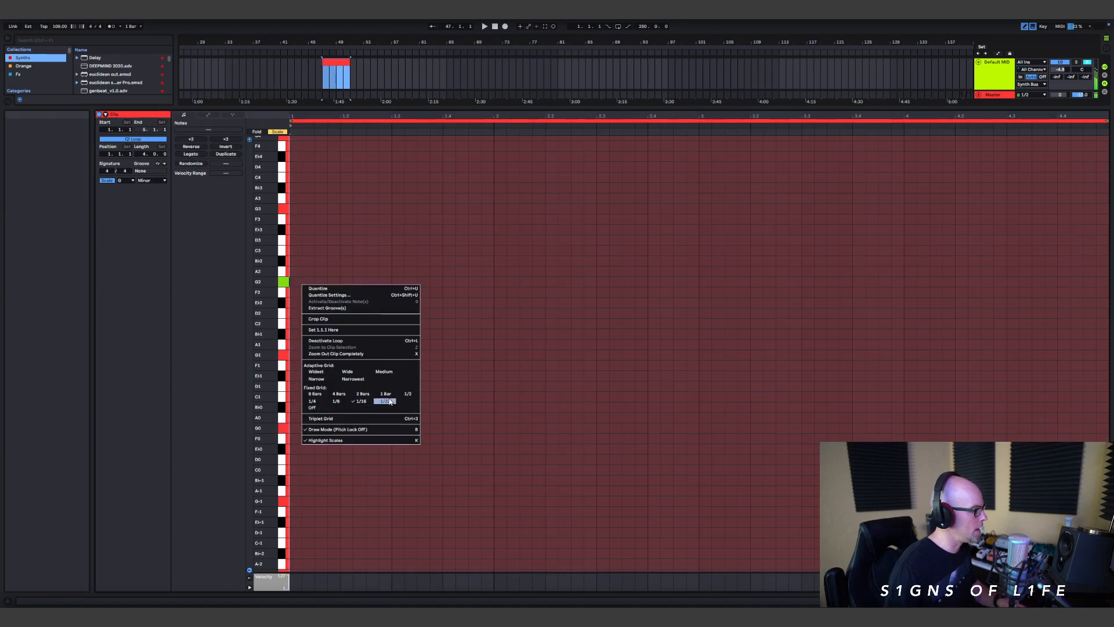
{"action": "left_click", "coordinate": [362, 400]}
{"action": "right_click", "coordinate": [335, 302]}
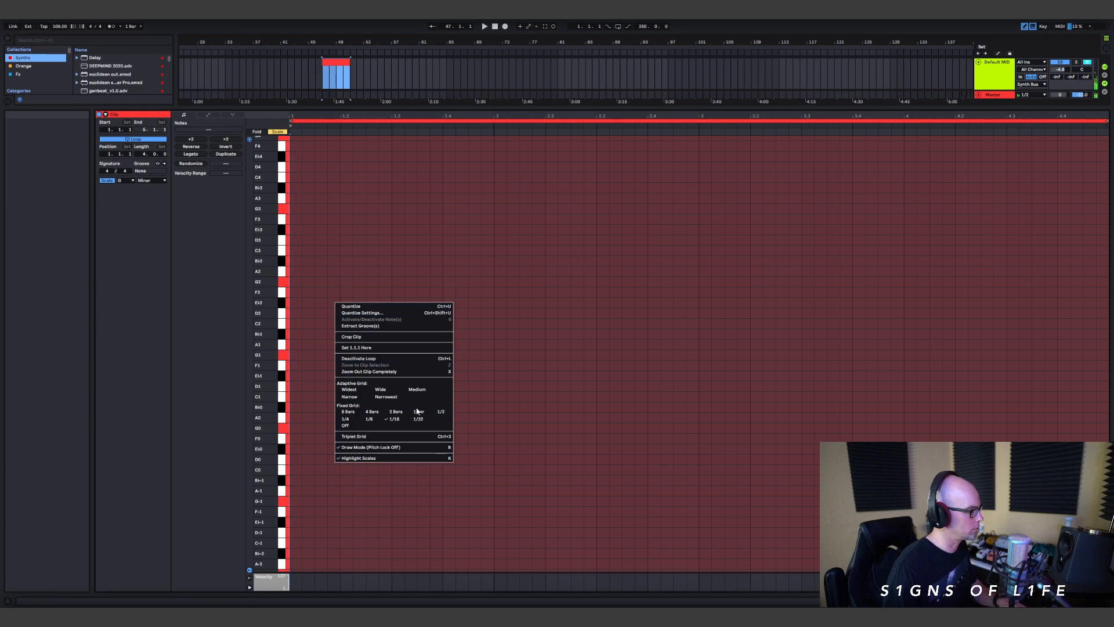
{"action": "left_click", "coordinate": [418, 411]}
{"action": "key", "text": "Right"}
{"action": "key", "text": "Right"}
{"action": "key", "text": "Right"}
{"action": "key", "text": "Right"}
{"action": "key", "text": "Right"}
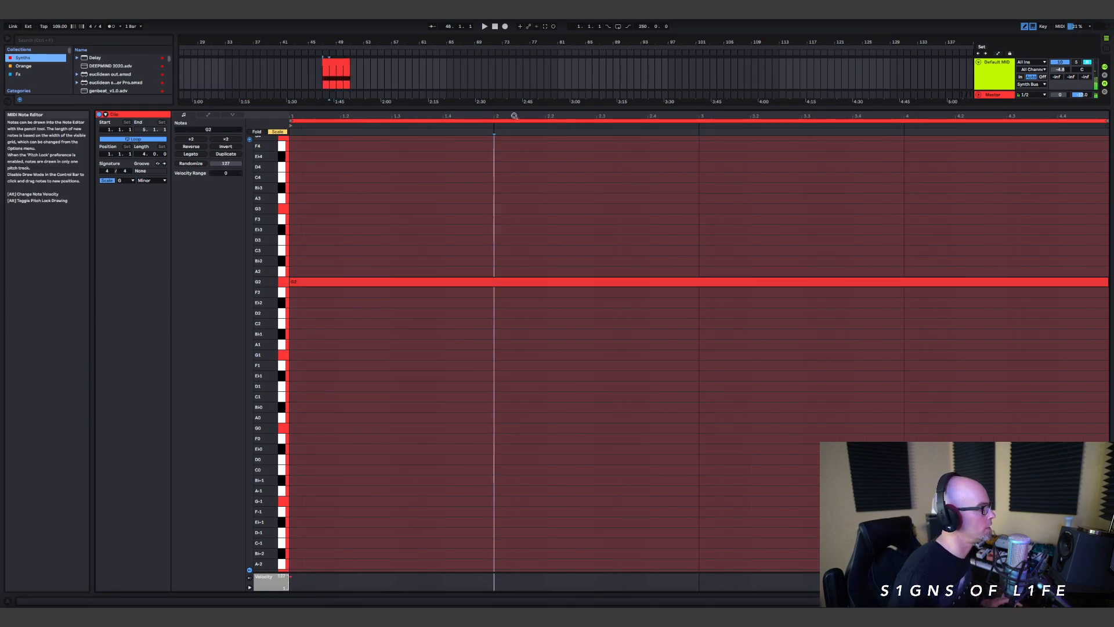
{"action": "left_click_drag", "start_coordinate": [515, 108], "coordinate": [450, 441]}
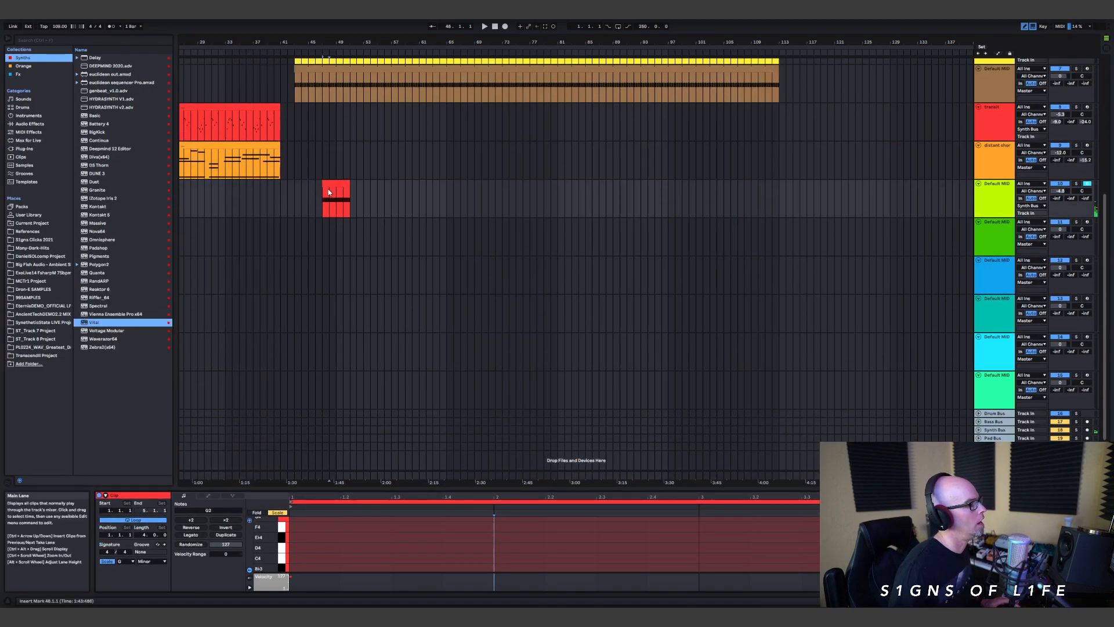
{"action": "left_click", "coordinate": [335, 183]}
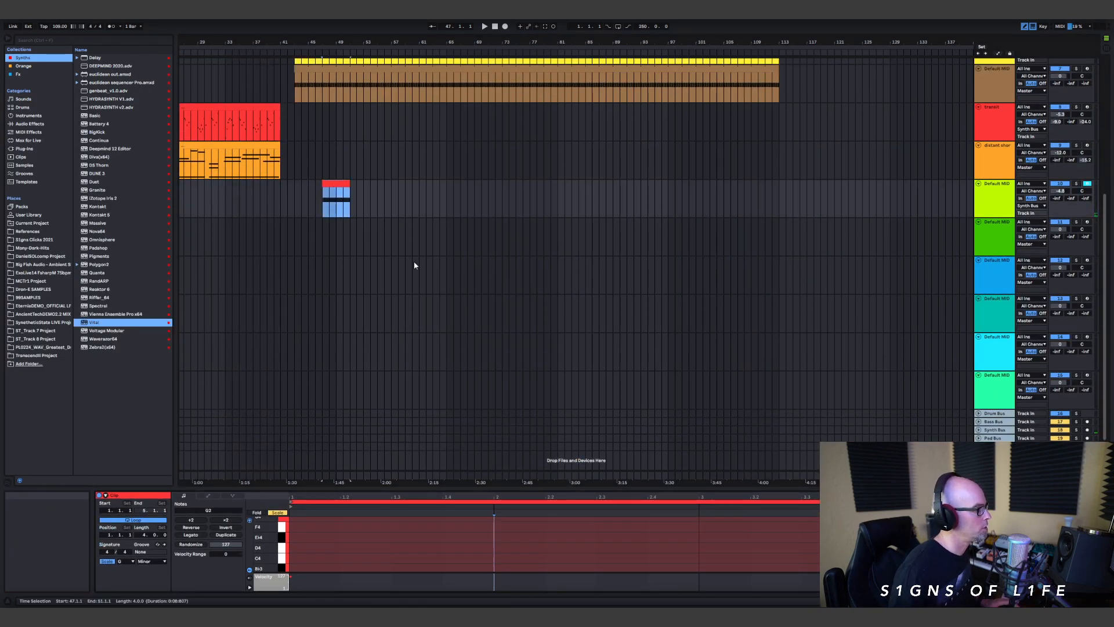
Step: Extend the lime track's clip to bar 113 and start playback from bar 47
{"action": "left_click_drag", "start_coordinate": [350, 203], "coordinate": [779, 231]}
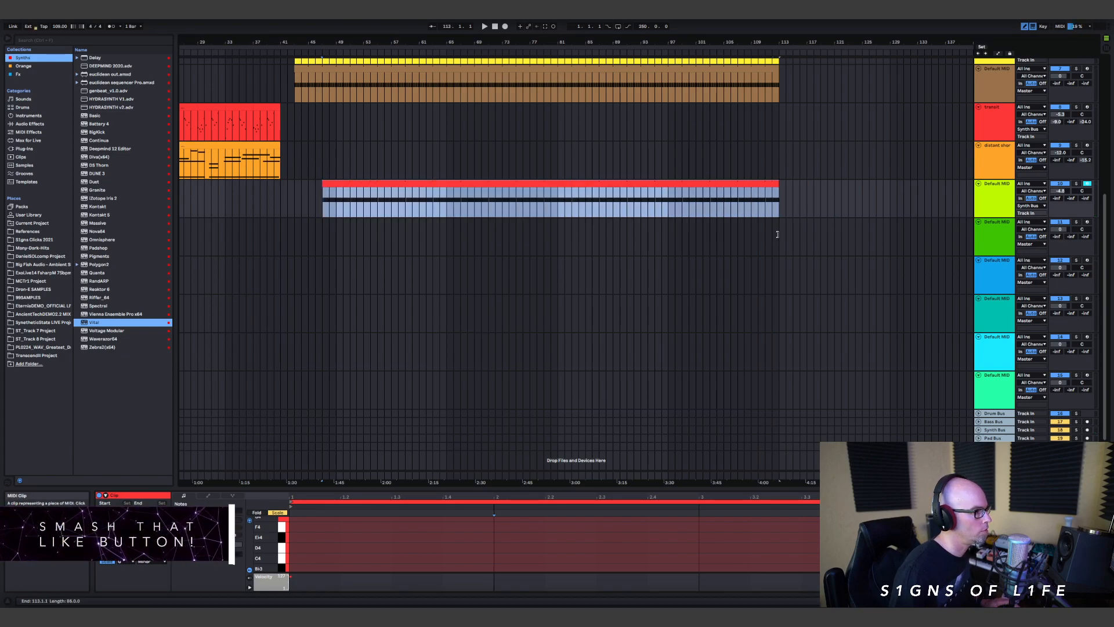
{"action": "left_click", "coordinate": [319, 202]}
{"action": "key", "text": "space"}
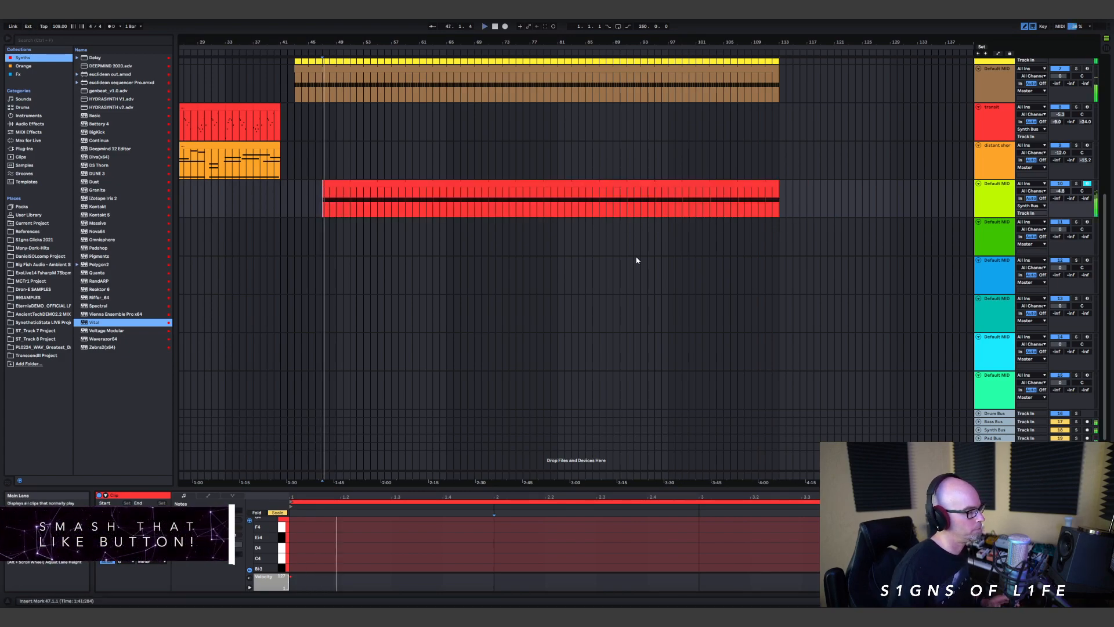
Step: Shorten the lime track's clip to end at bar 63 and lower that track's volume to -7.0 dB
{"action": "scroll", "coordinate": [696, 244], "scroll_direction": "up", "scroll_amount": 3}
{"action": "left_click_drag", "start_coordinate": [779, 279], "coordinate": [435, 276]}
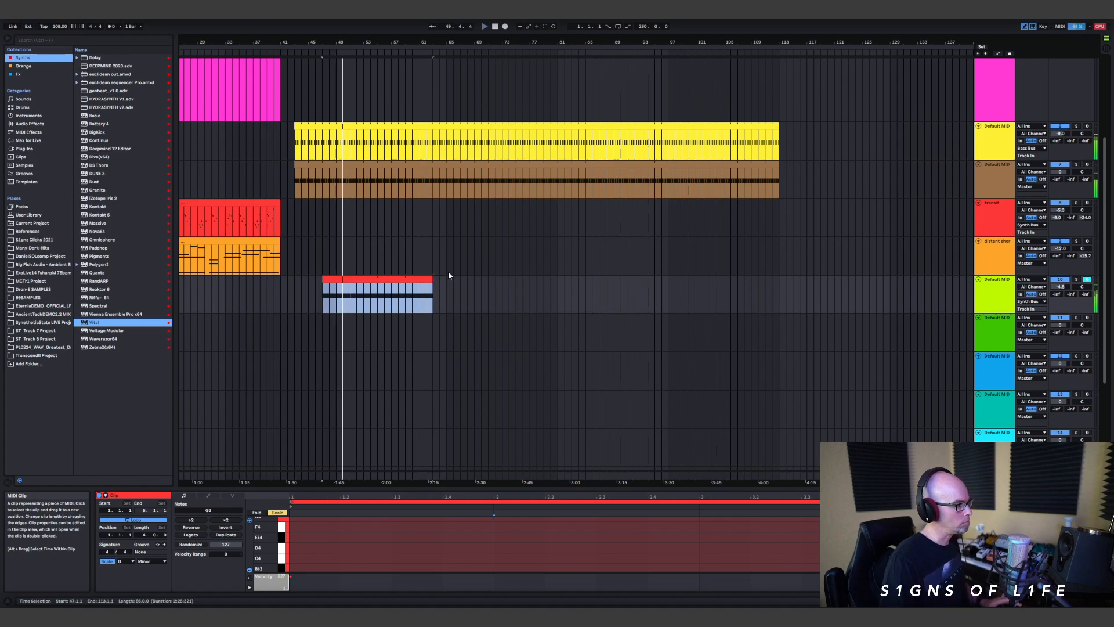
{"action": "scroll", "coordinate": [696, 279], "scroll_direction": "down", "scroll_amount": 1}
{"action": "left_click_drag", "start_coordinate": [1061, 270], "coordinate": [1060, 275]}
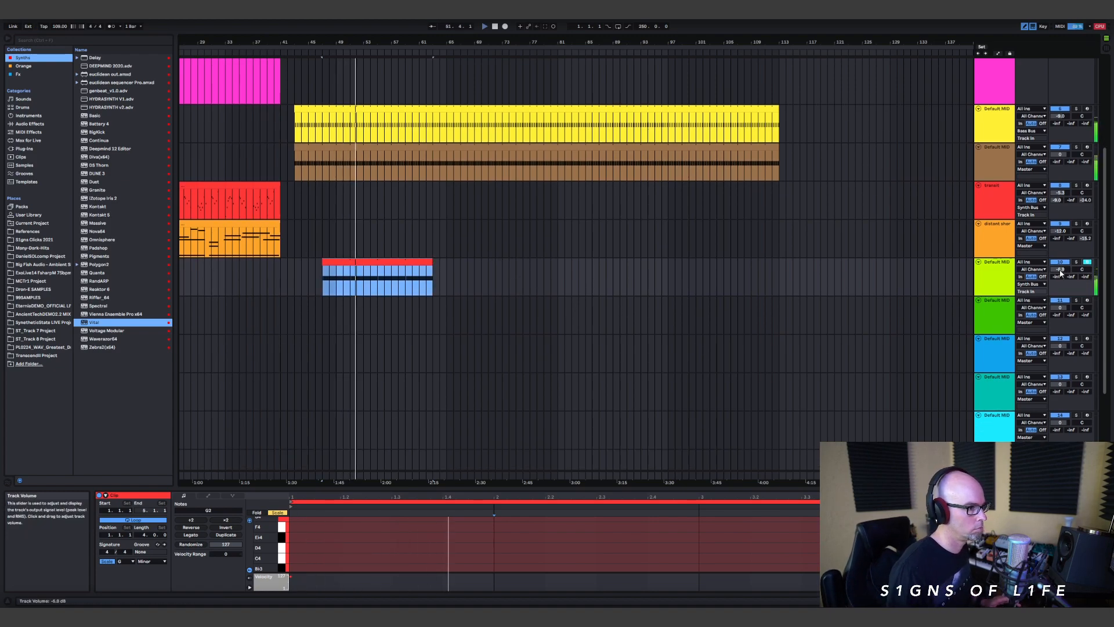
{"action": "scroll", "coordinate": [799, 251], "scroll_direction": "down", "scroll_amount": 2}
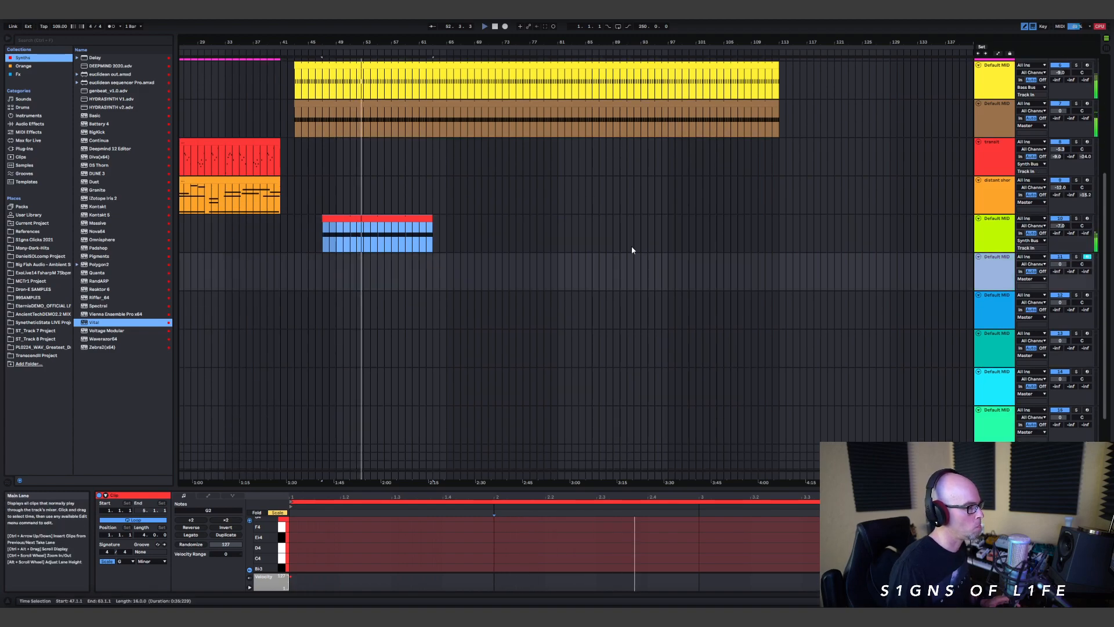
Step: Copy the orange track's notes to start at bar 53 and route that track's output to Pad Bus
{"action": "scroll", "coordinate": [603, 247], "scroll_direction": "up", "scroll_amount": 10}
{"action": "scroll", "coordinate": [573, 202], "scroll_direction": "down", "scroll_amount": 3}
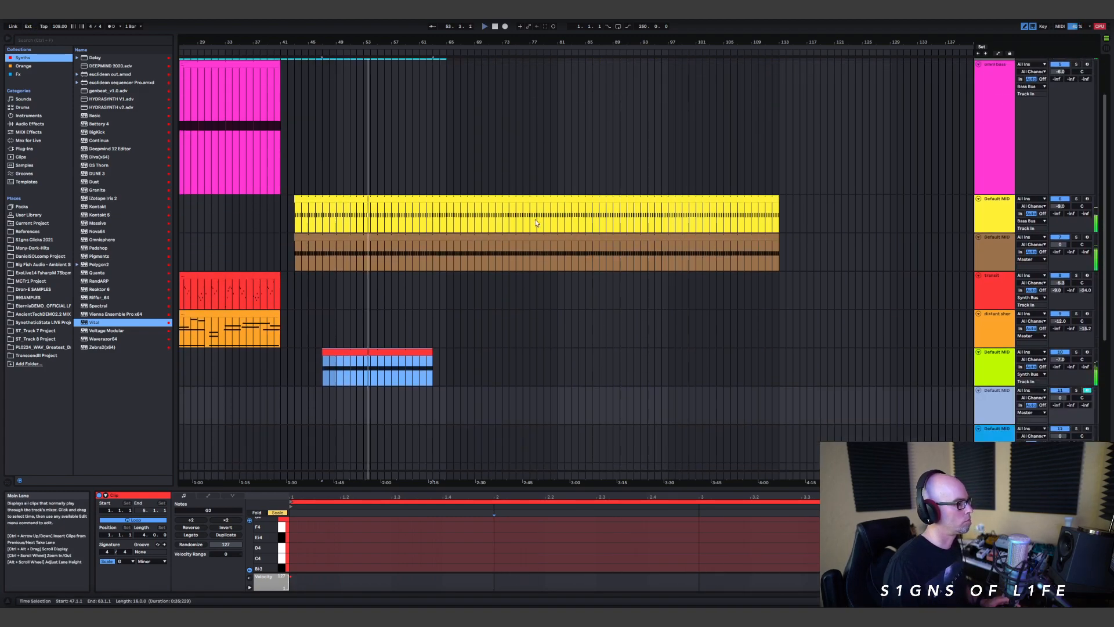
{"action": "left_click", "coordinate": [244, 320]}
{"action": "left_click_drag", "start_coordinate": [244, 318], "coordinate": [549, 332]}
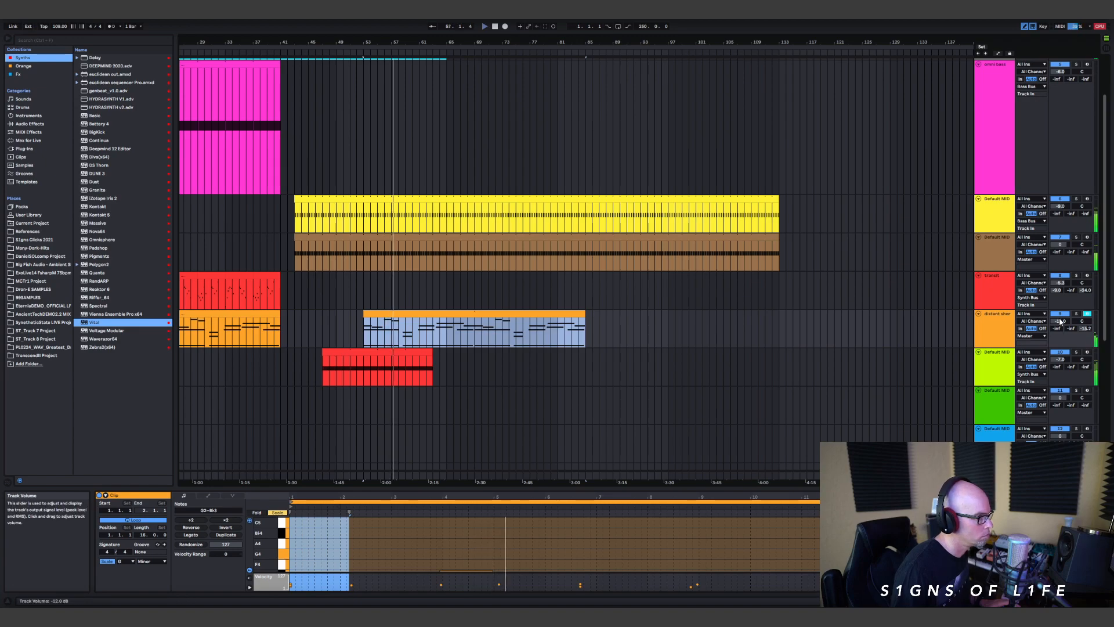
{"action": "left_click", "coordinate": [1025, 335]}
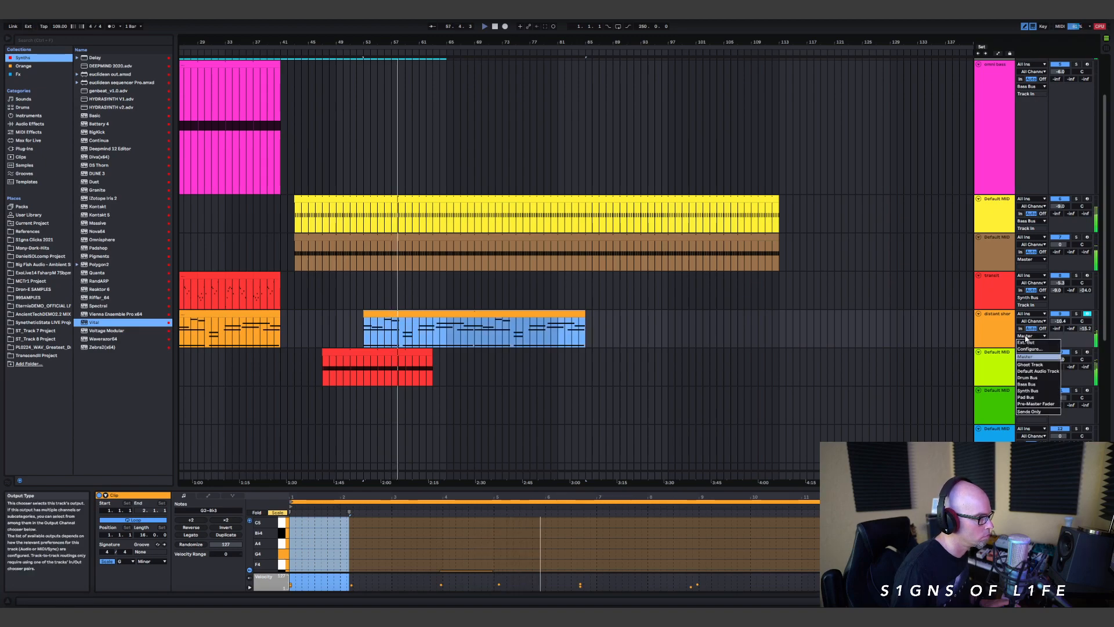
{"action": "left_click", "coordinate": [1026, 397]}
{"action": "scroll", "coordinate": [554, 293], "scroll_direction": "down", "scroll_amount": 3}
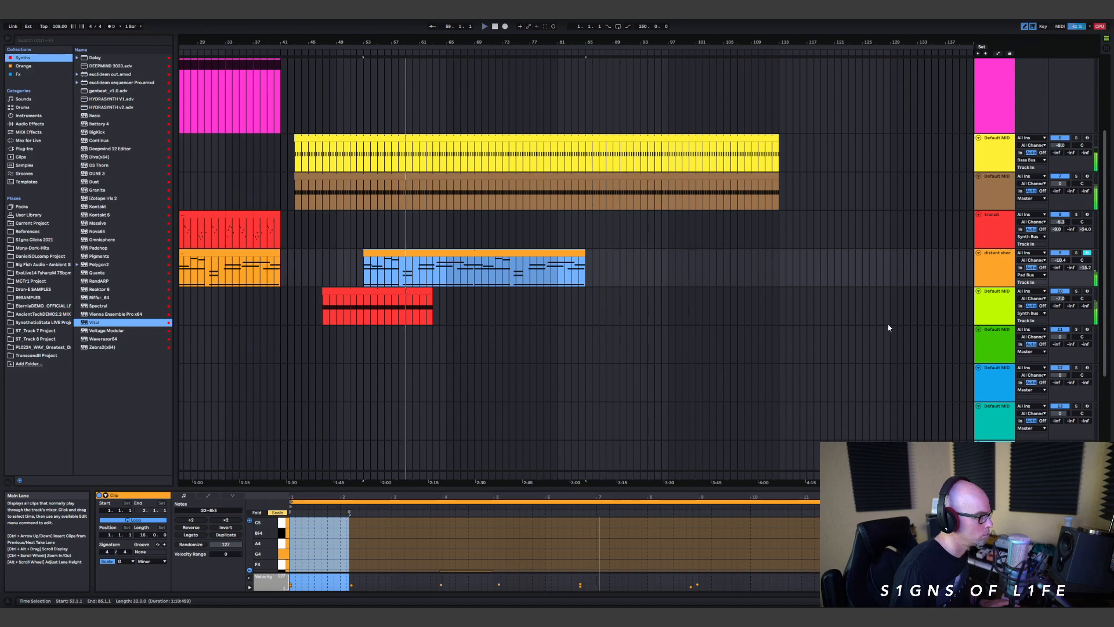
Step: Extend the lime track's clip to end at bar 83
{"action": "scroll", "coordinate": [880, 326], "scroll_direction": "down", "scroll_amount": 1}
{"action": "left_click_drag", "start_coordinate": [430, 281], "coordinate": [574, 305]}
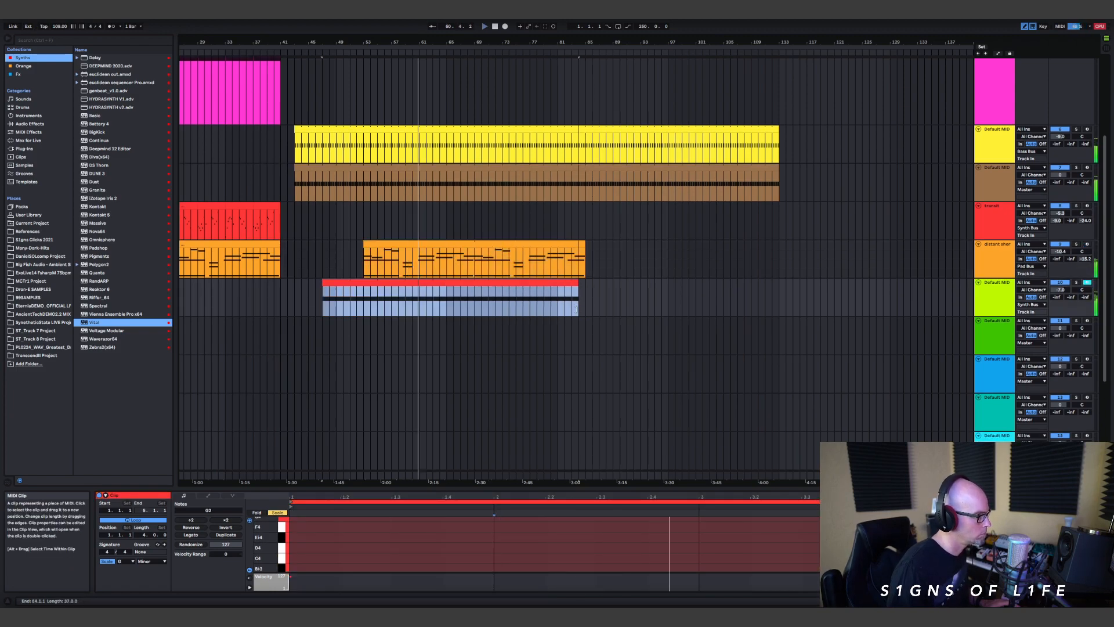
{"action": "scroll", "coordinate": [618, 301], "scroll_direction": "up", "scroll_amount": 3}
{"action": "scroll", "coordinate": [618, 305], "scroll_direction": "down", "scroll_amount": 4}
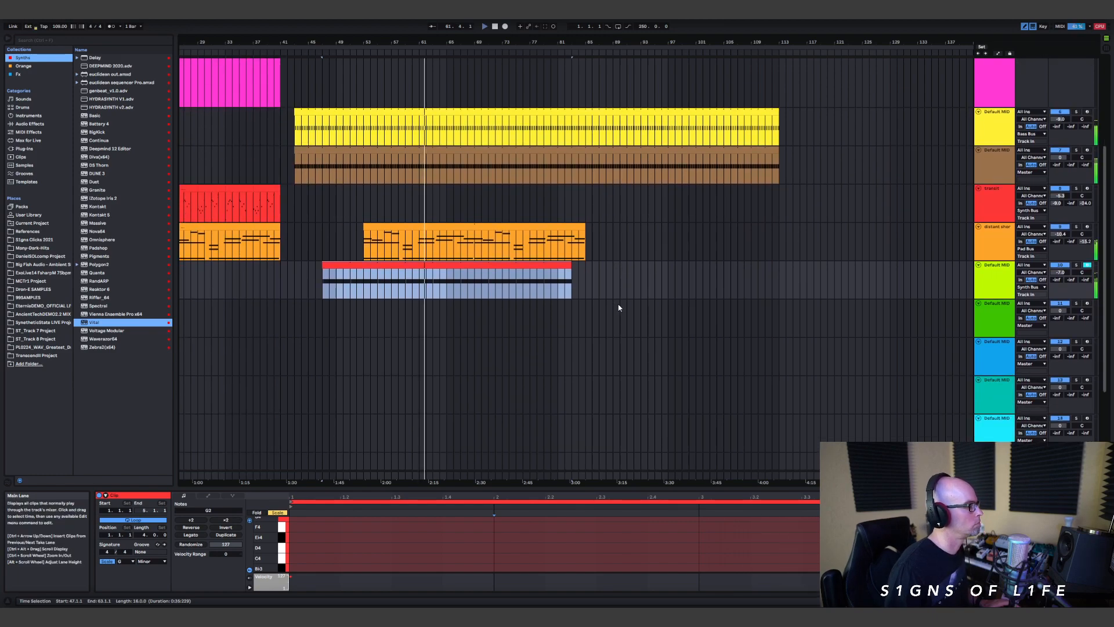
Step: Raise the orange track's volume slightly during playback
{"action": "scroll", "coordinate": [616, 306], "scroll_direction": "up", "scroll_amount": 3}
{"action": "scroll", "coordinate": [739, 300], "scroll_direction": "up", "scroll_amount": 1}
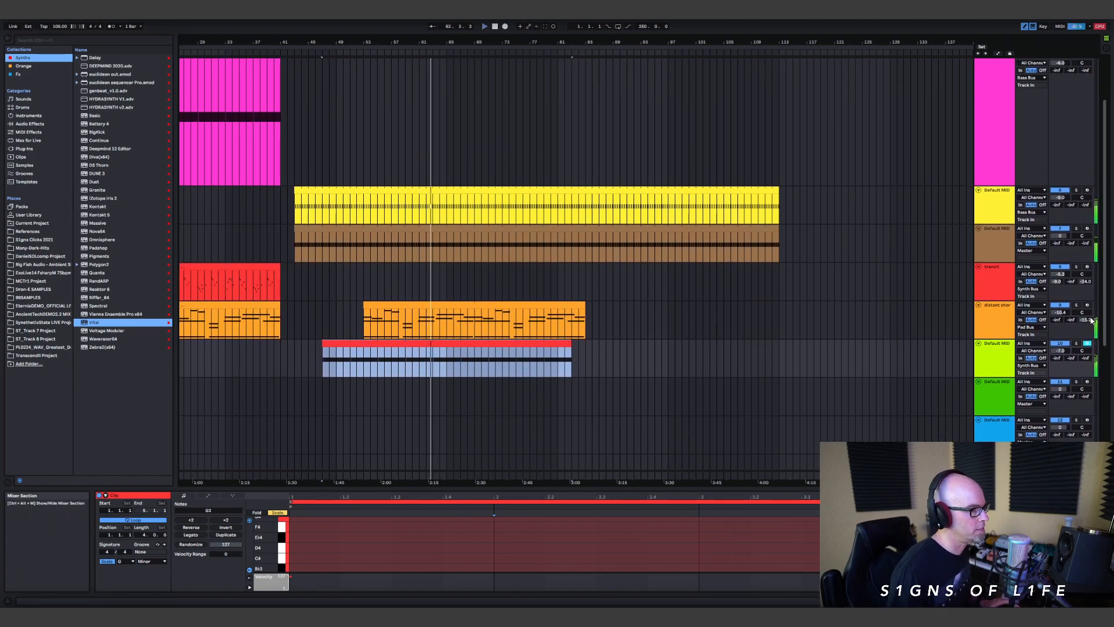
{"action": "left_click_drag", "start_coordinate": [1057, 314], "coordinate": [1057, 314]}
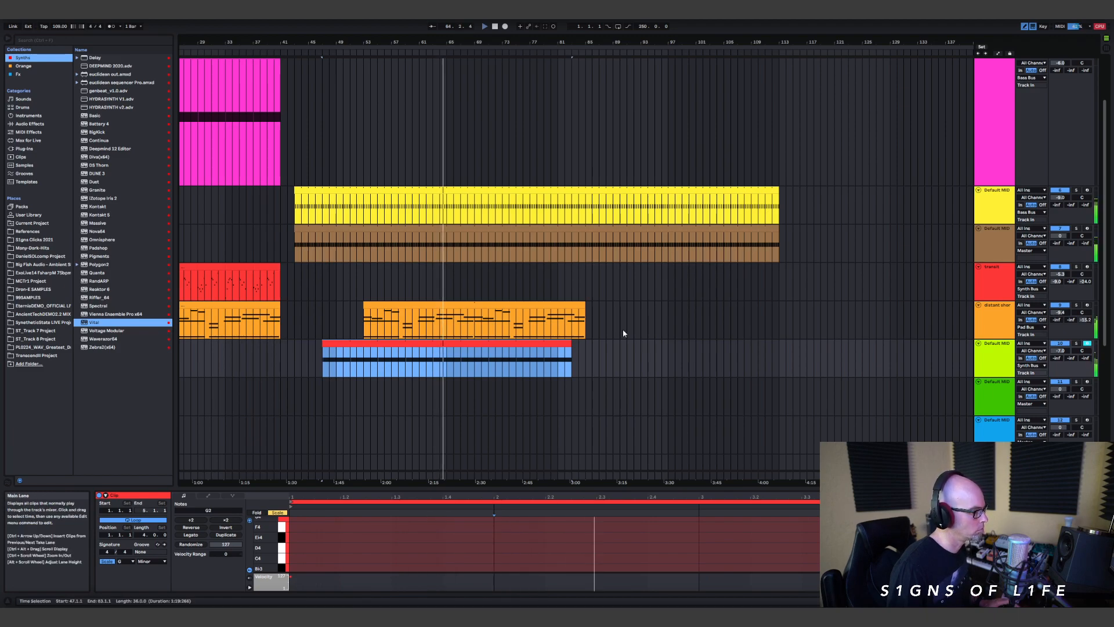
{"action": "left_click_drag", "start_coordinate": [571, 347], "coordinate": [571, 352]}
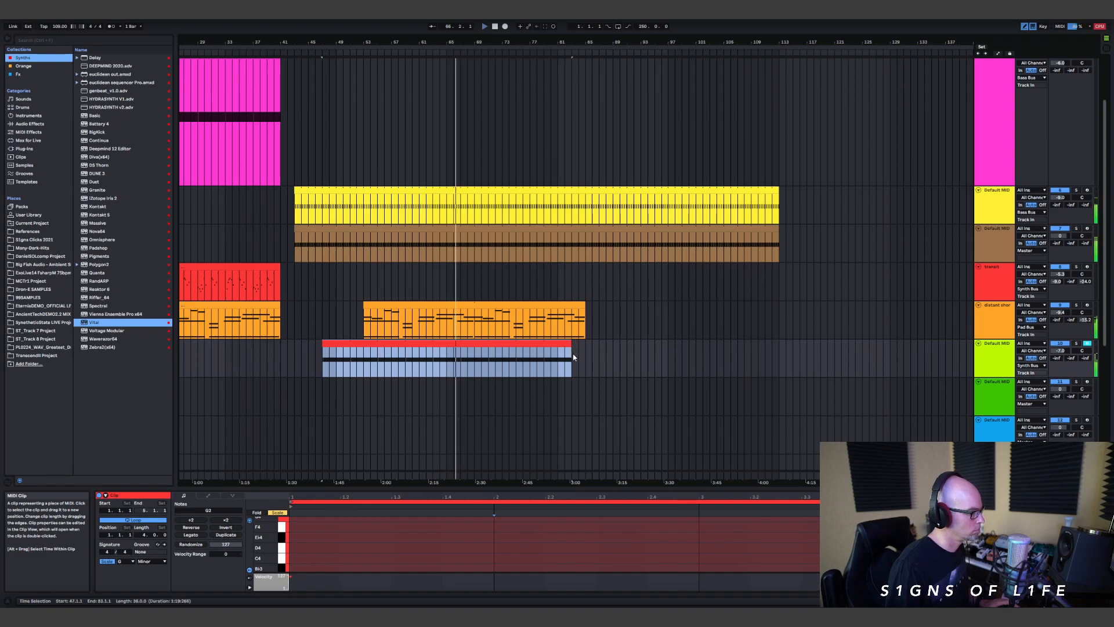
Step: Try a copy of the red track's last four-bar clip at bar 57, audition it, and delete the copy
{"action": "scroll", "coordinate": [609, 375], "scroll_direction": "down", "scroll_amount": 4}
{"action": "scroll", "coordinate": [660, 310], "scroll_direction": "up", "scroll_amount": 2}
{"action": "scroll", "coordinate": [610, 329], "scroll_direction": "up", "scroll_amount": 2}
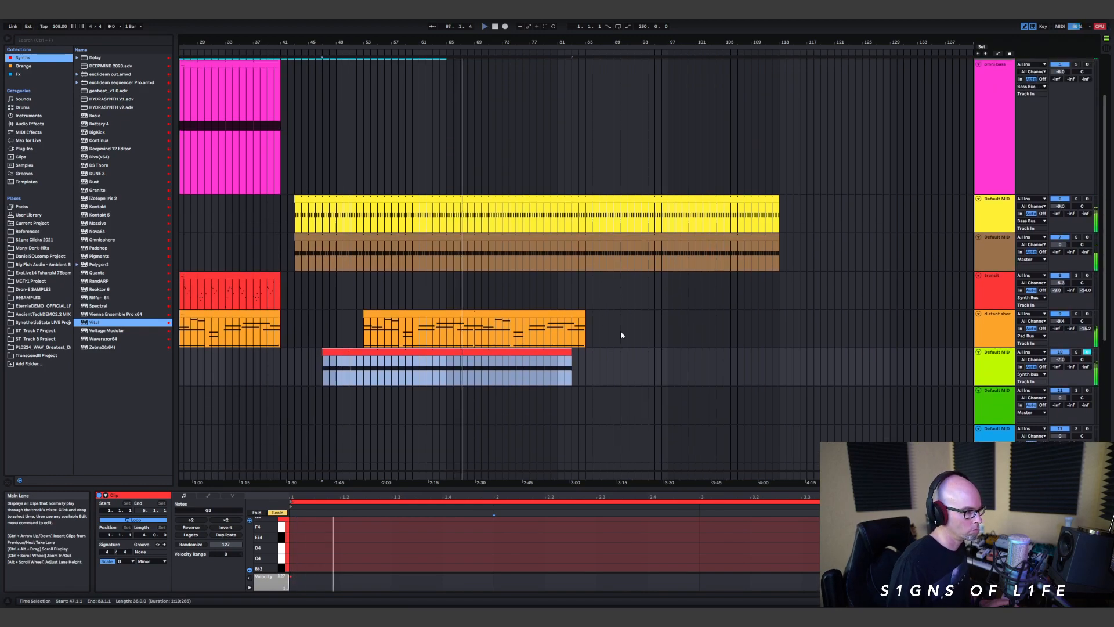
{"action": "scroll", "coordinate": [670, 326], "scroll_direction": "down", "scroll_amount": 4}
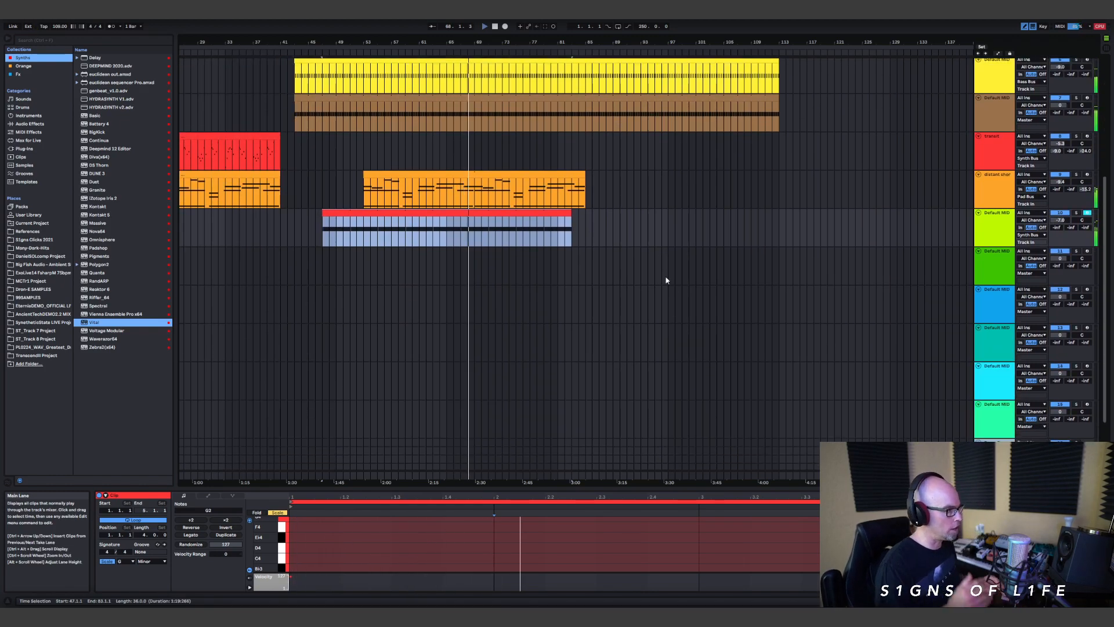
{"action": "left_click", "coordinate": [234, 135]}
{"action": "left_click", "coordinate": [270, 136]}
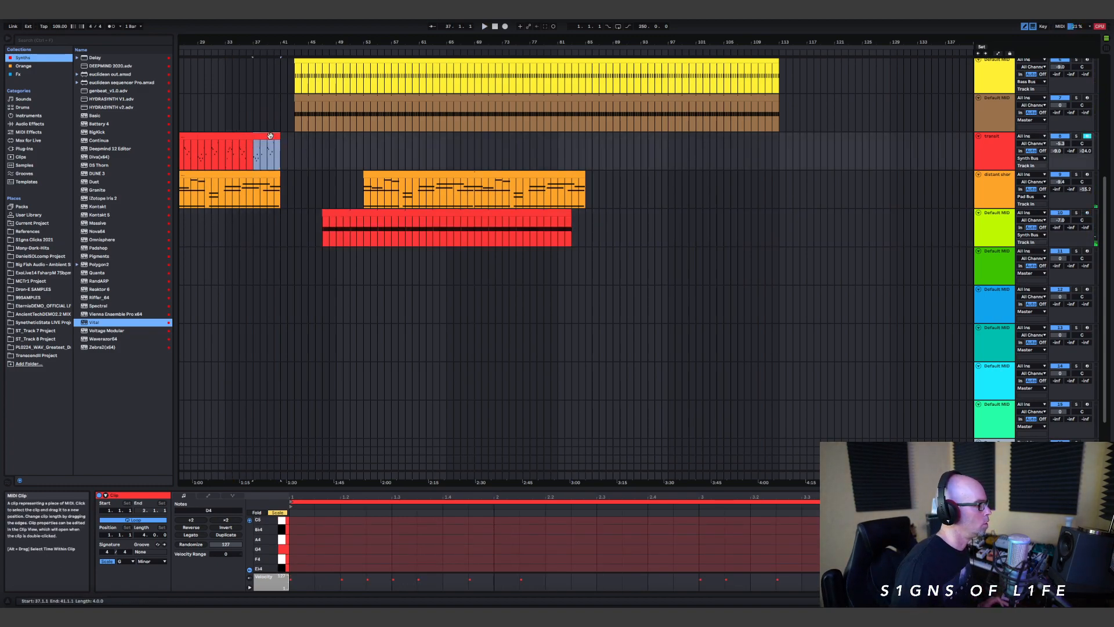
{"action": "left_click_drag", "start_coordinate": [259, 135], "coordinate": [402, 154]}
{"action": "key", "text": "space"}
{"action": "scroll", "coordinate": [497, 198], "scroll_direction": "up", "scroll_amount": 2}
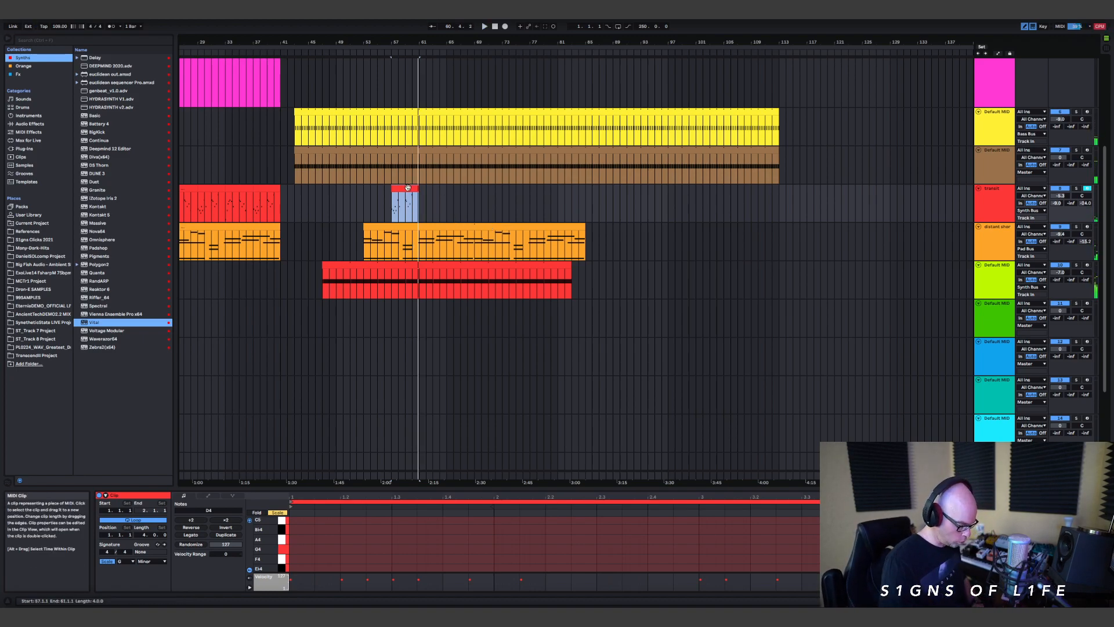
{"action": "key", "text": "Delete"}
Step: Duplicate the red Synth Bus track and move the duplicate directly below the lime track
{"action": "left_click", "coordinate": [1005, 193]}
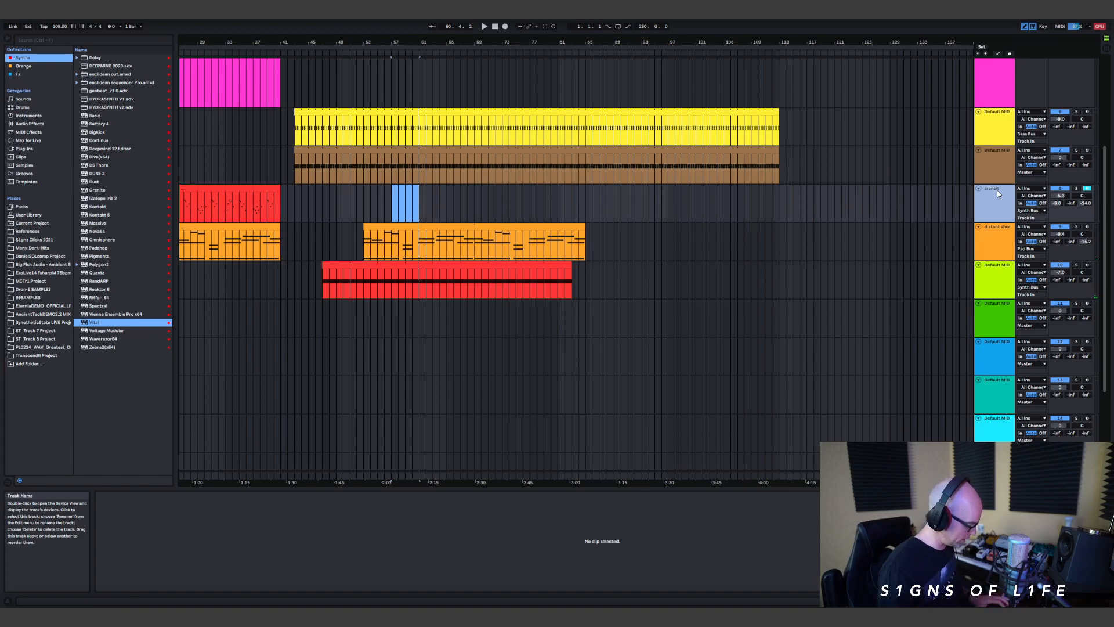
{"action": "key", "text": "ctrl+d"}
{"action": "left_click_drag", "start_coordinate": [994, 230], "coordinate": [993, 337]}
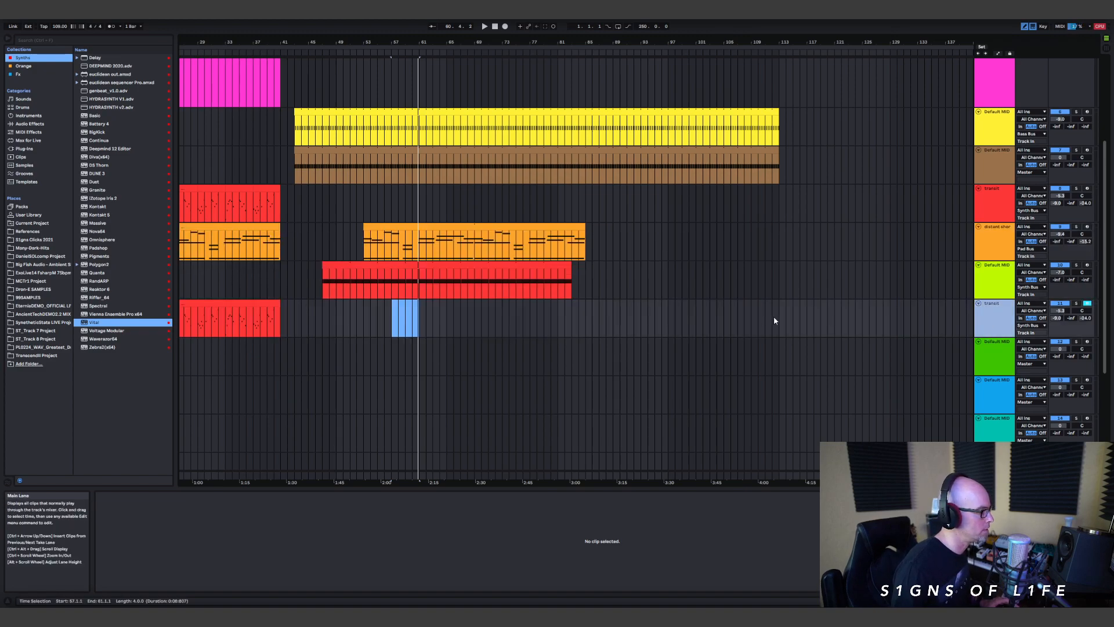
Step: Delete all the clips on the duplicated red track and place the insert marker at bar 53
{"action": "left_click", "coordinate": [237, 307]}
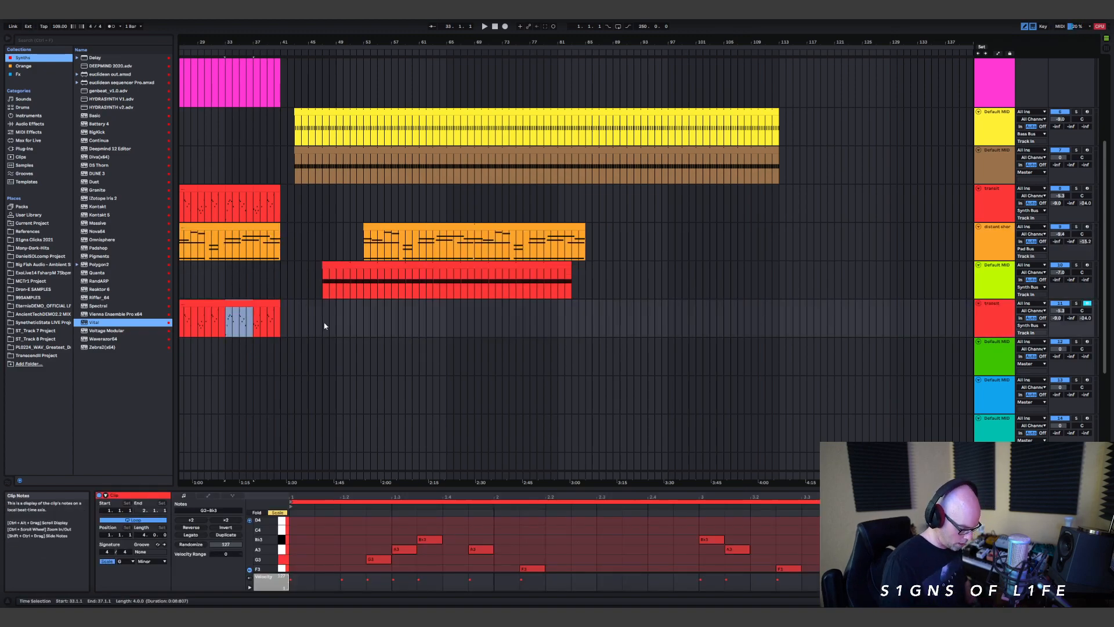
{"action": "scroll", "coordinate": [311, 58], "scroll_direction": "down", "scroll_amount": 5}
{"action": "left_click_drag", "start_coordinate": [338, 331], "coordinate": [204, 308]}
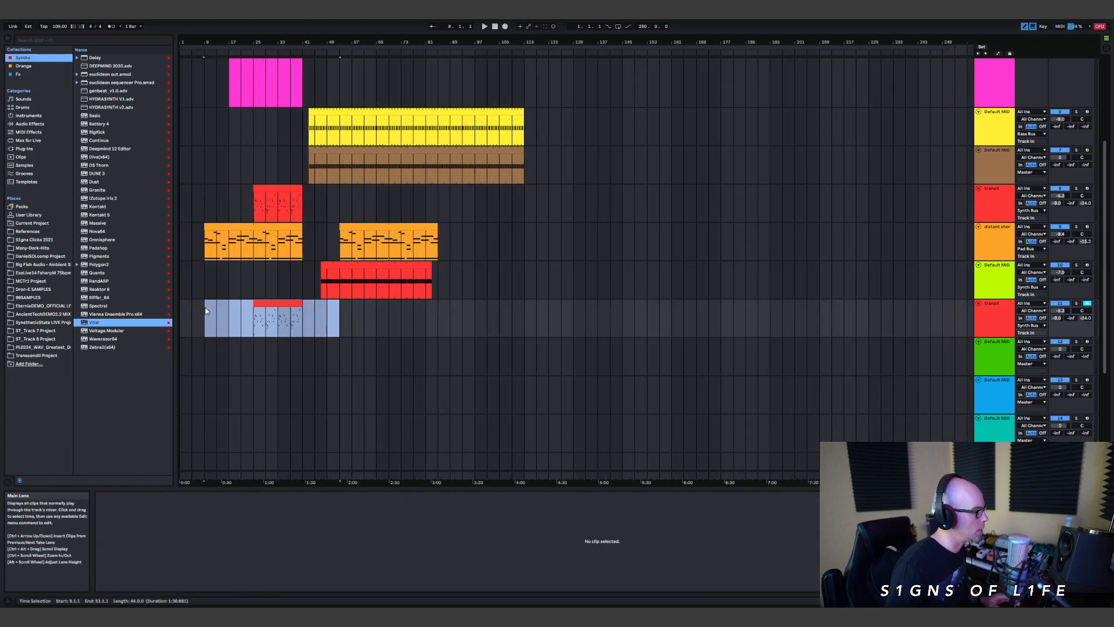
{"action": "key", "text": "Delete"}
{"action": "left_click", "coordinate": [351, 321]}
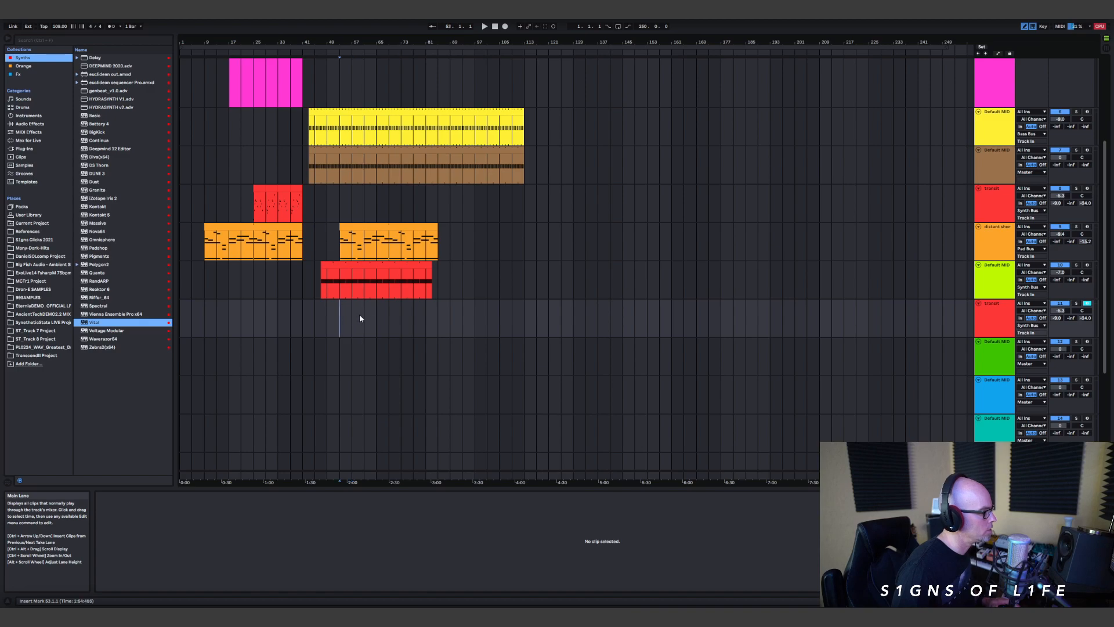
Step: Select the Riffer track and open its Riffer plug-in window
{"action": "left_click_drag", "start_coordinate": [365, 39], "coordinate": [490, 345]}
{"action": "scroll", "coordinate": [831, 166], "scroll_direction": "up", "scroll_amount": 5}
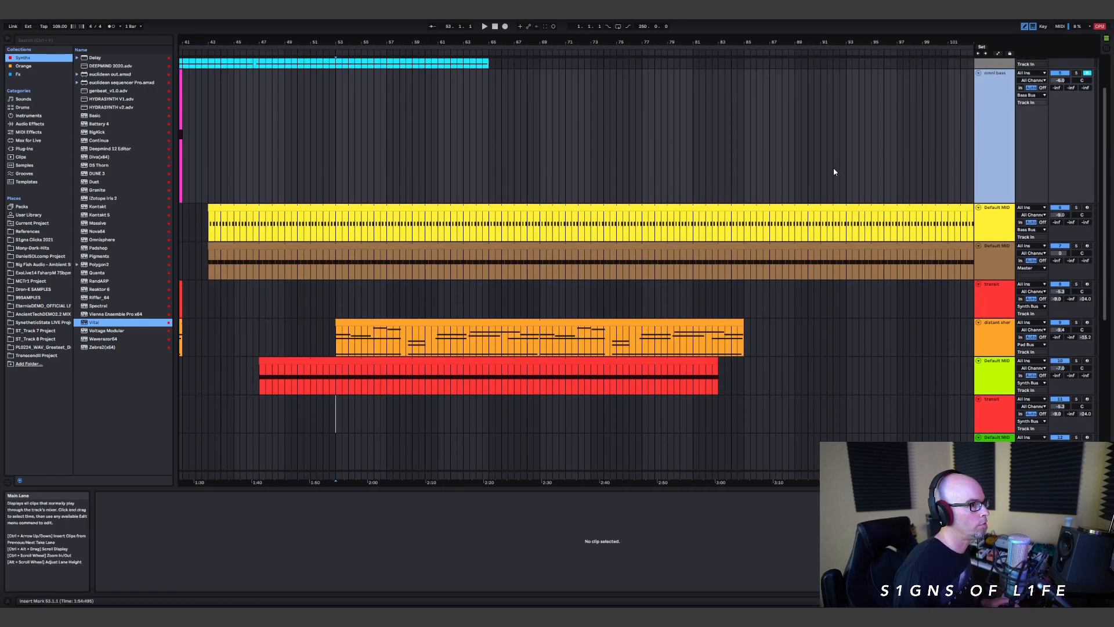
{"action": "left_click", "coordinate": [993, 78]}
{"action": "left_click", "coordinate": [979, 78]}
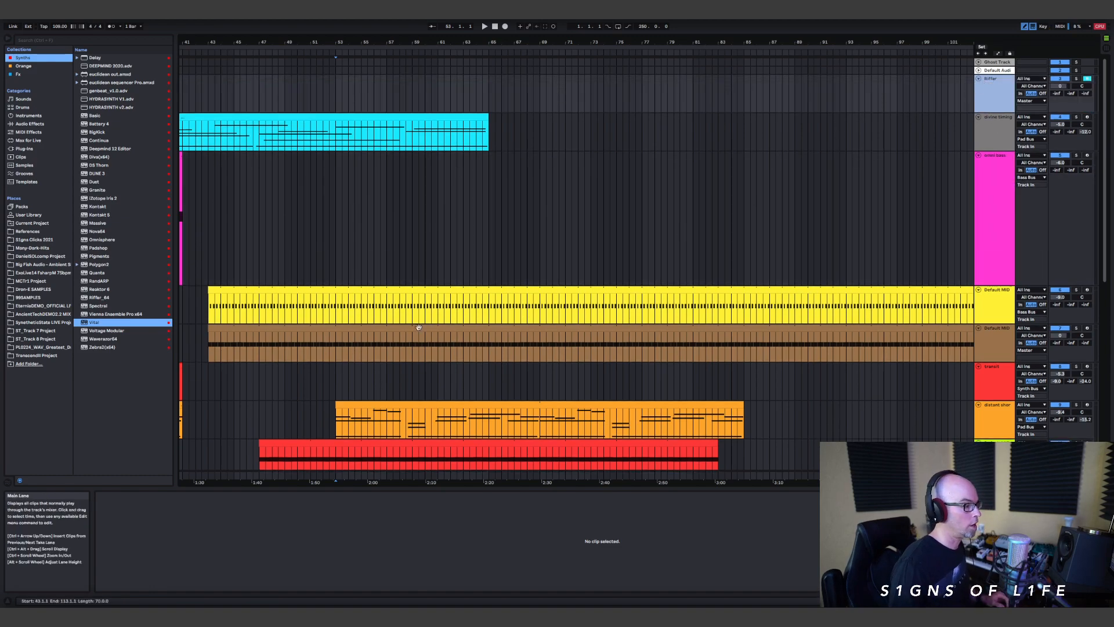
{"action": "key", "text": "shift+Tab"}
{"action": "left_click", "coordinate": [119, 513]}
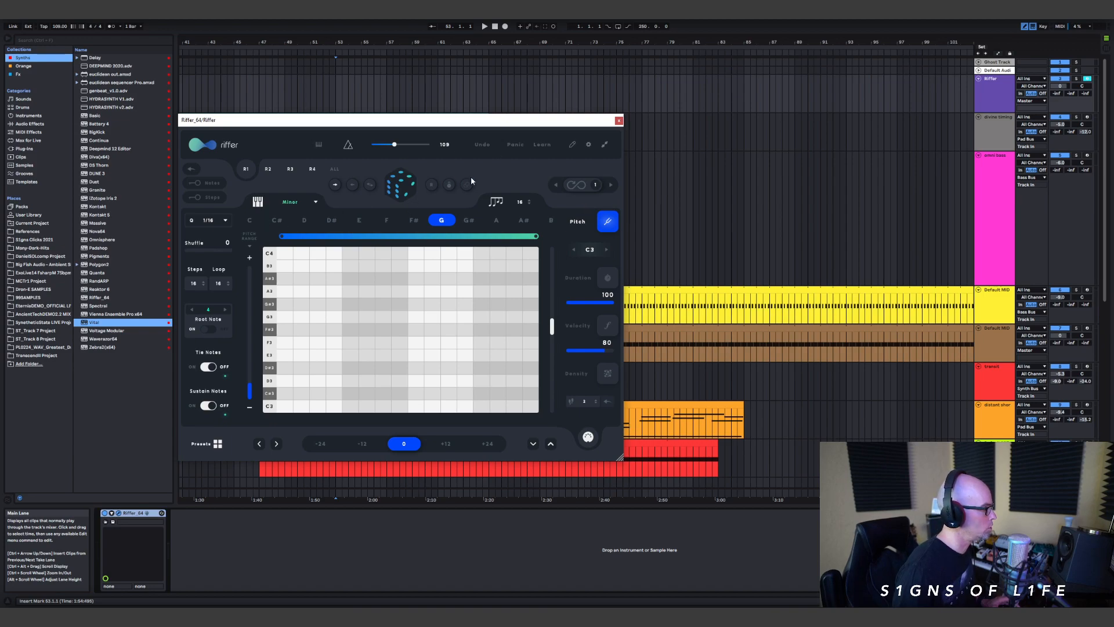
Step: Generate a random riff with Density selected, then redraw the step durations at high, fairly even levels and lock them
{"action": "left_click", "coordinate": [608, 373]}
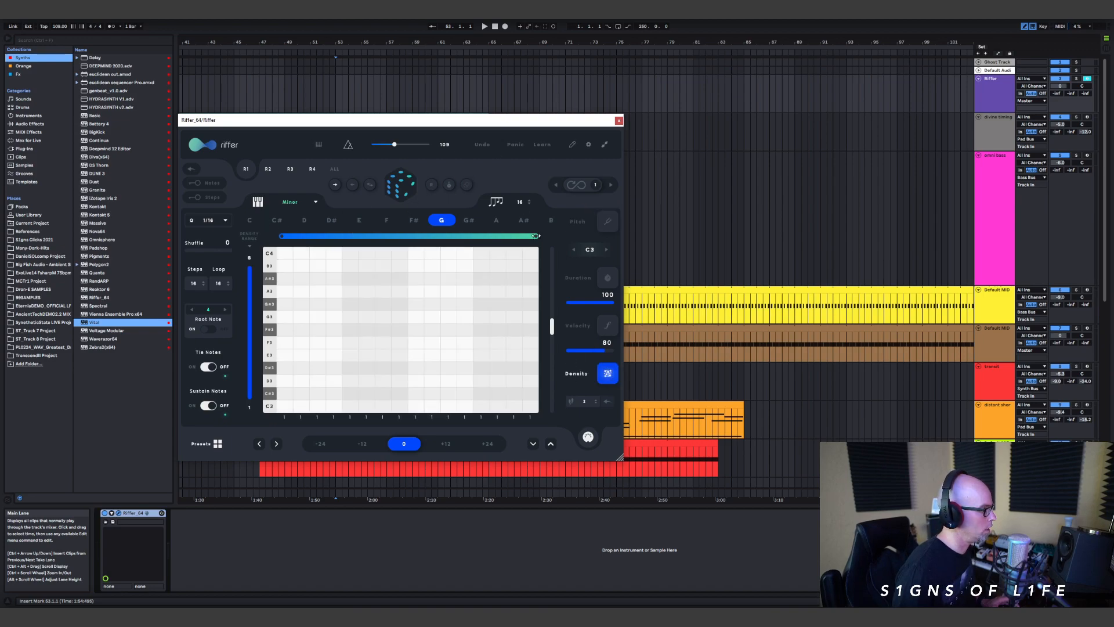
{"action": "left_click", "coordinate": [398, 187]}
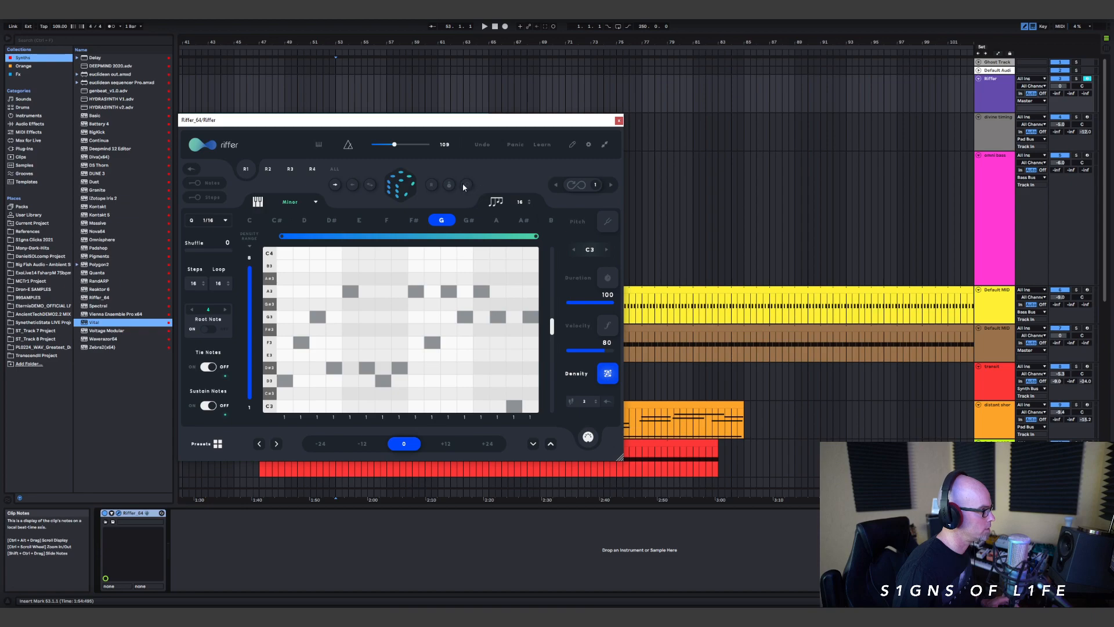
{"action": "left_click", "coordinate": [569, 327]}
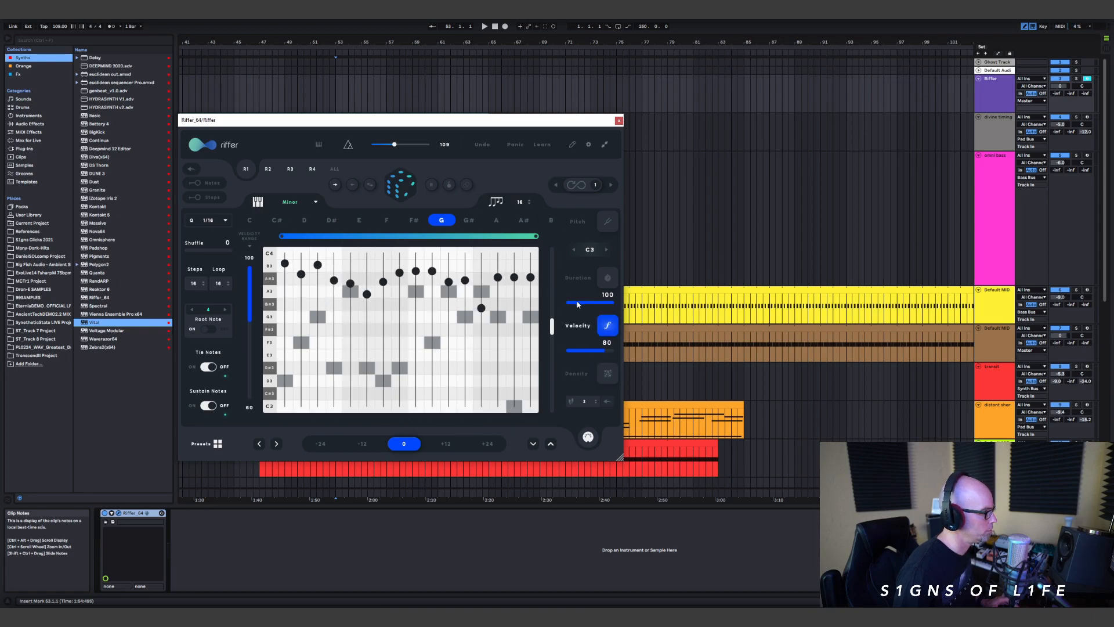
{"action": "left_click", "coordinate": [580, 280]}
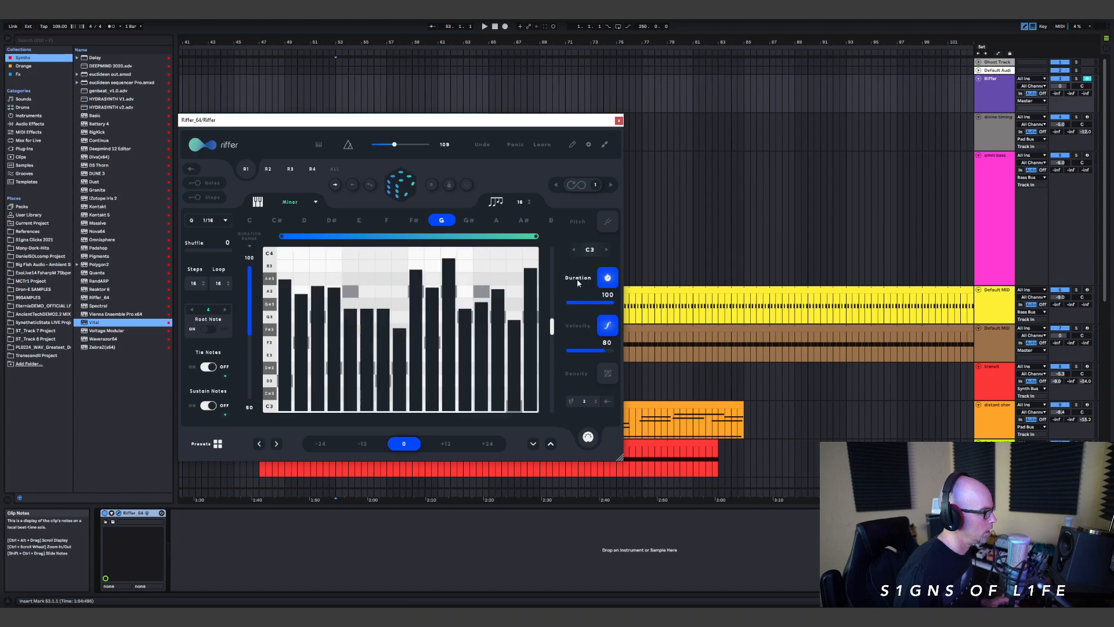
{"action": "left_click_drag", "start_coordinate": [347, 262], "coordinate": [446, 276]}
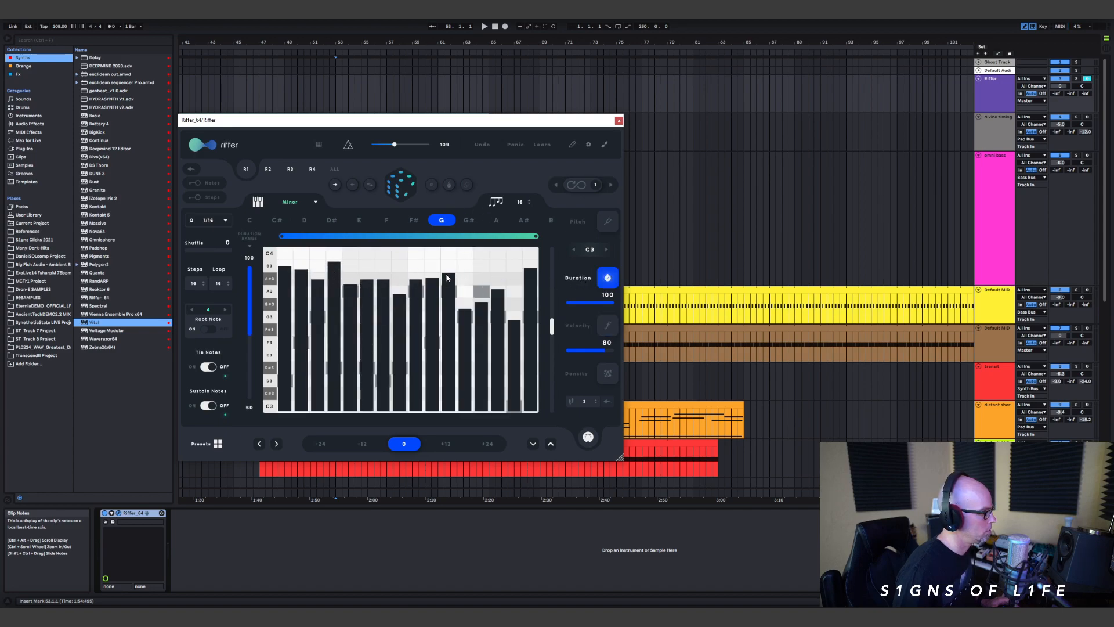
{"action": "left_click", "coordinate": [447, 185]}
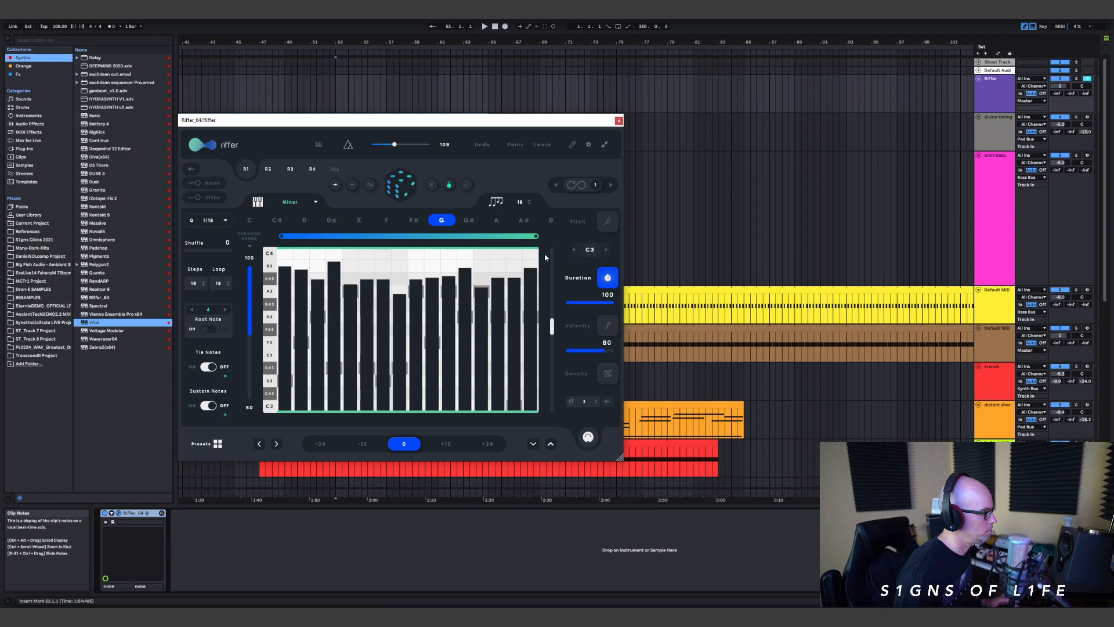
Step: Randomize the riff's pitches, shift the pitch range down to G2–G3, and increase the Root Note amount
{"action": "left_click", "coordinate": [608, 221]}
{"action": "left_click", "coordinate": [410, 185]}
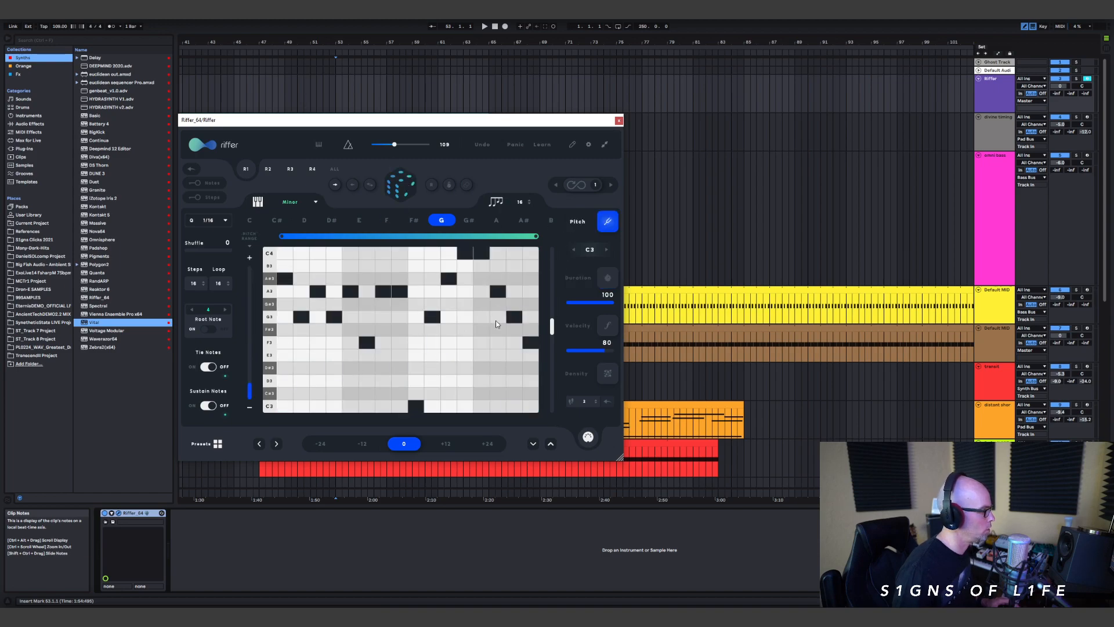
{"action": "left_click_drag", "start_coordinate": [551, 330], "coordinate": [554, 334]}
{"action": "left_click", "coordinate": [225, 310]}
{"action": "left_click", "coordinate": [225, 309]}
{"action": "left_click", "coordinate": [225, 310]}
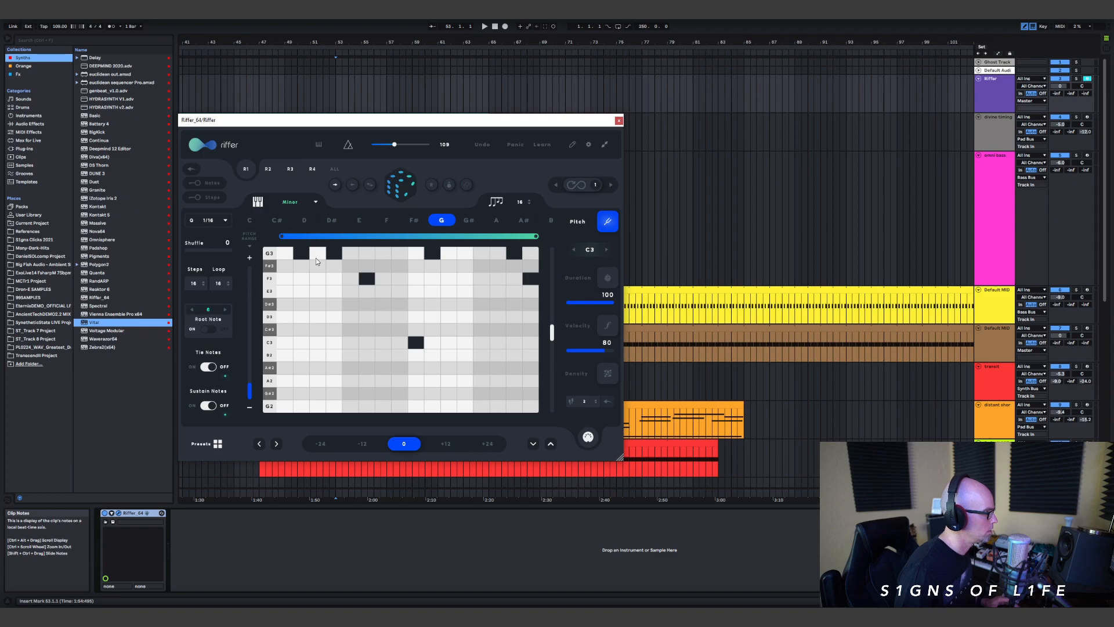
Step: Randomize the riff's pitches three more times within the G2–G3 range
{"action": "left_click", "coordinate": [399, 193]}
{"action": "left_click", "coordinate": [400, 193]}
{"action": "left_click", "coordinate": [399, 192]}
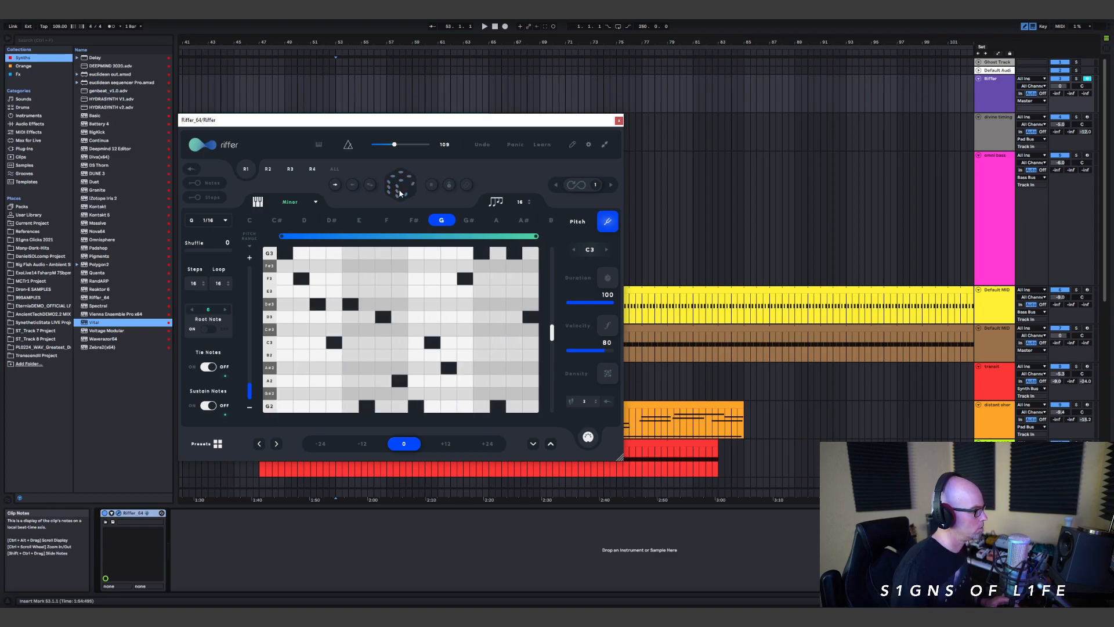
Step: Randomize the riff's pitches two more times and close the Riffer window
{"action": "left_click", "coordinate": [399, 193]}
{"action": "left_click", "coordinate": [399, 193]}
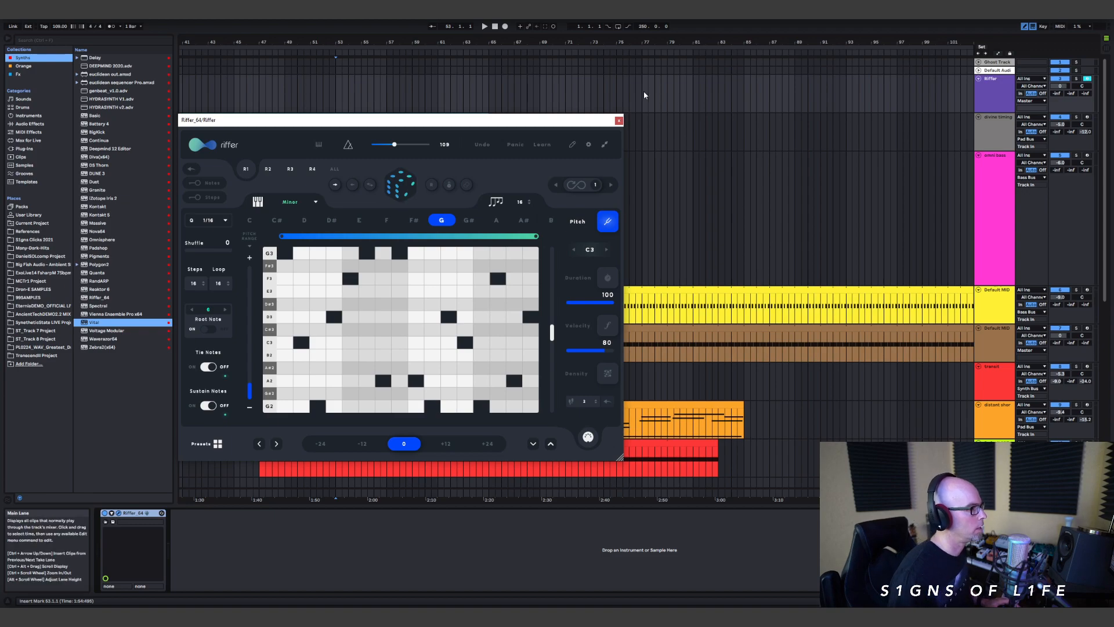
{"action": "left_click", "coordinate": [619, 121]}
Step: Route the duplicated transit track's MIDI input from the Riffer track's Riffer 64 output and set its monitoring to In
{"action": "scroll", "coordinate": [734, 241], "scroll_direction": "down", "scroll_amount": 5}
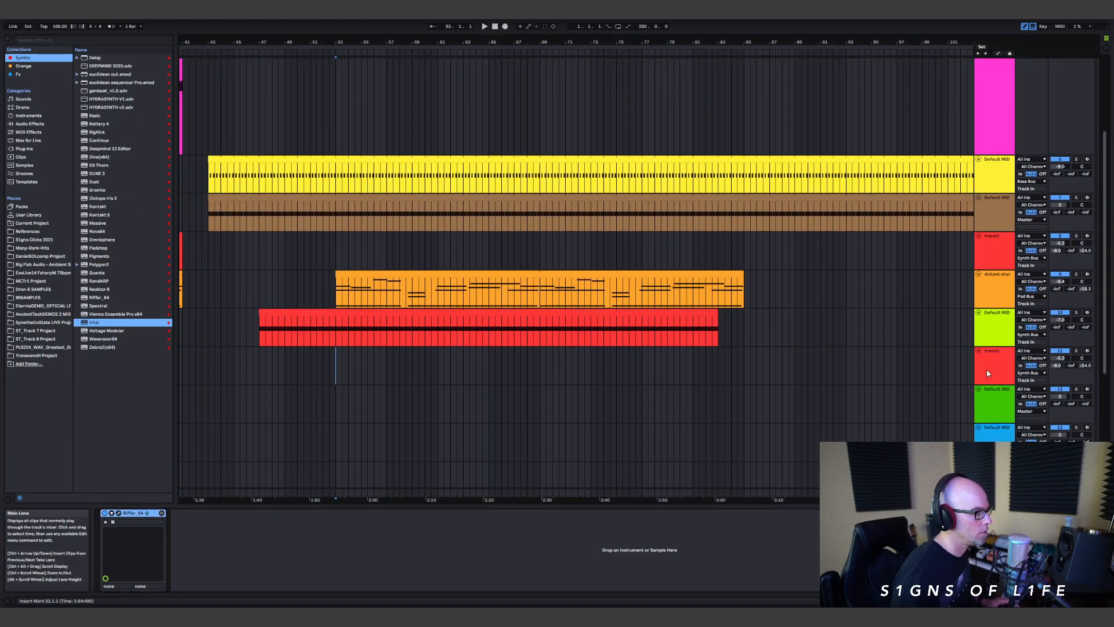
{"action": "left_click", "coordinate": [976, 369]}
{"action": "left_click", "coordinate": [1041, 351]}
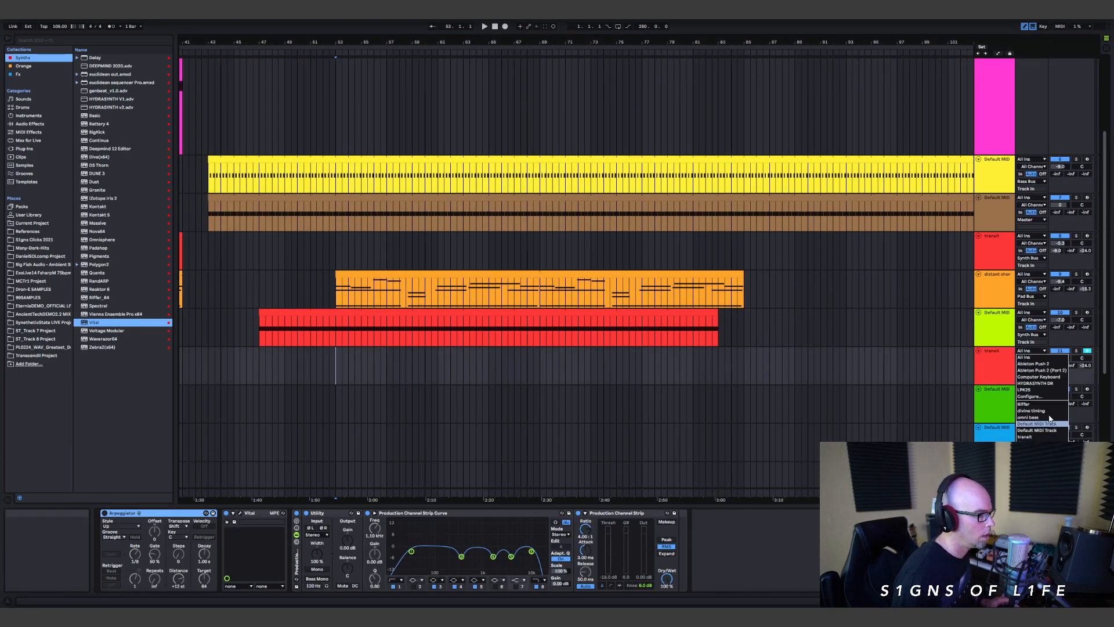
{"action": "left_click", "coordinate": [1028, 404]}
{"action": "left_click", "coordinate": [1031, 358]}
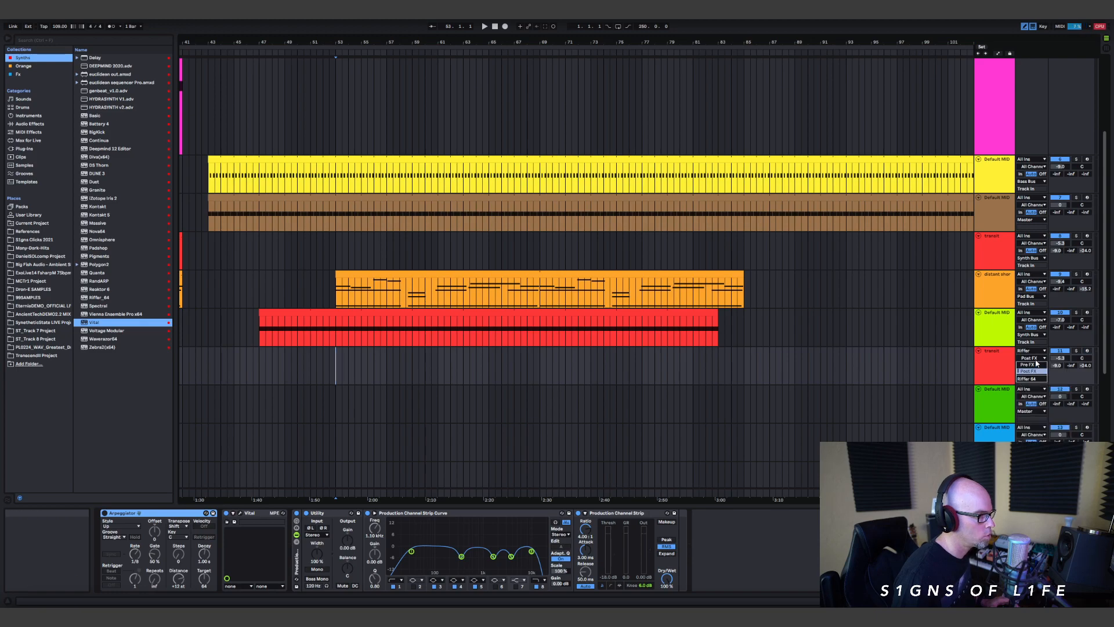
{"action": "left_click", "coordinate": [1064, 371]}
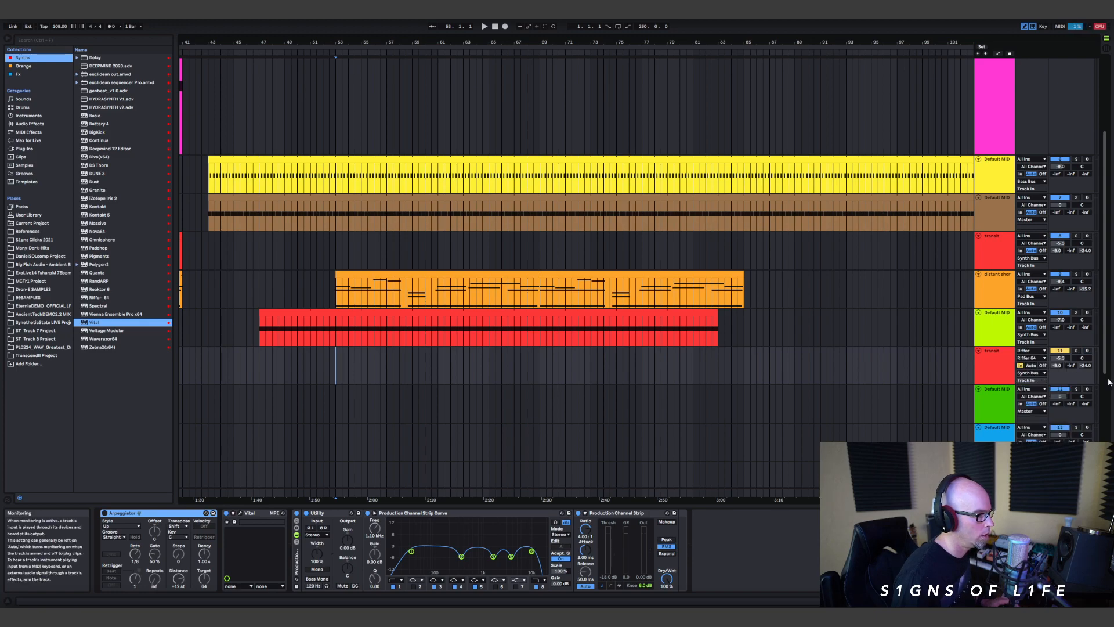
Step: Play the arrangement and rebalance the duplicated transit track's volume against the lime MIDI track, lowering the latter to -10.0 dB
{"action": "key", "text": "space"}
{"action": "left_click_drag", "start_coordinate": [1061, 358], "coordinate": [1065, 360]}
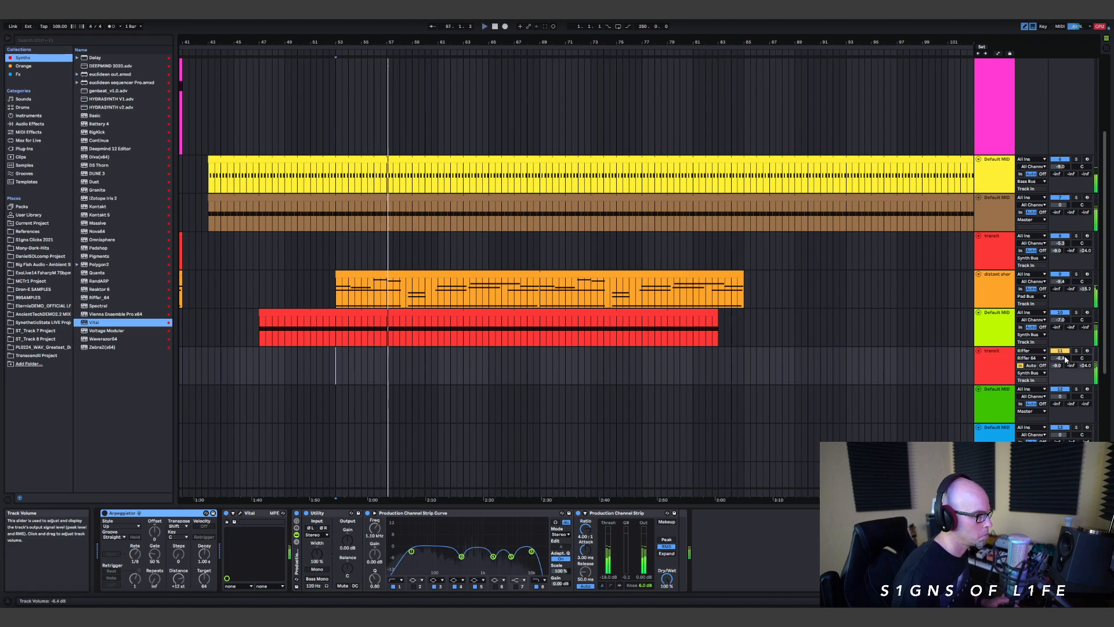
{"action": "left_click_drag", "start_coordinate": [1061, 320], "coordinate": [1063, 321]}
{"action": "left_click_drag", "start_coordinate": [1070, 360], "coordinate": [1070, 357]}
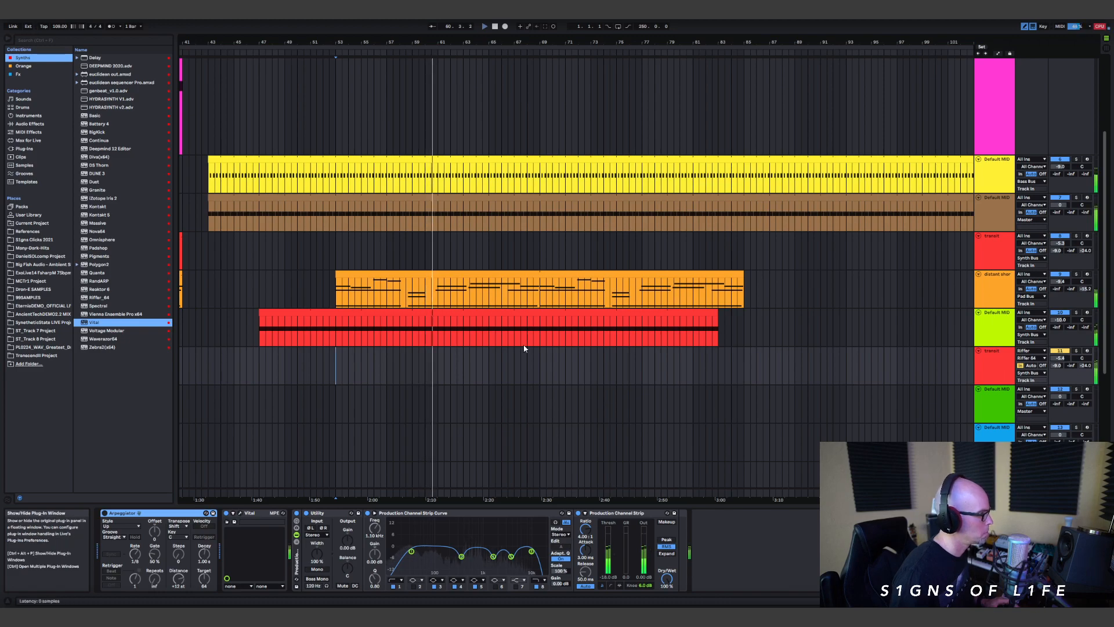
Step: Briefly show the transit track's Vital window, close it, and open the Riffer plug-in window on the Riffer track
{"action": "key", "text": "ctrl+alt+p"}
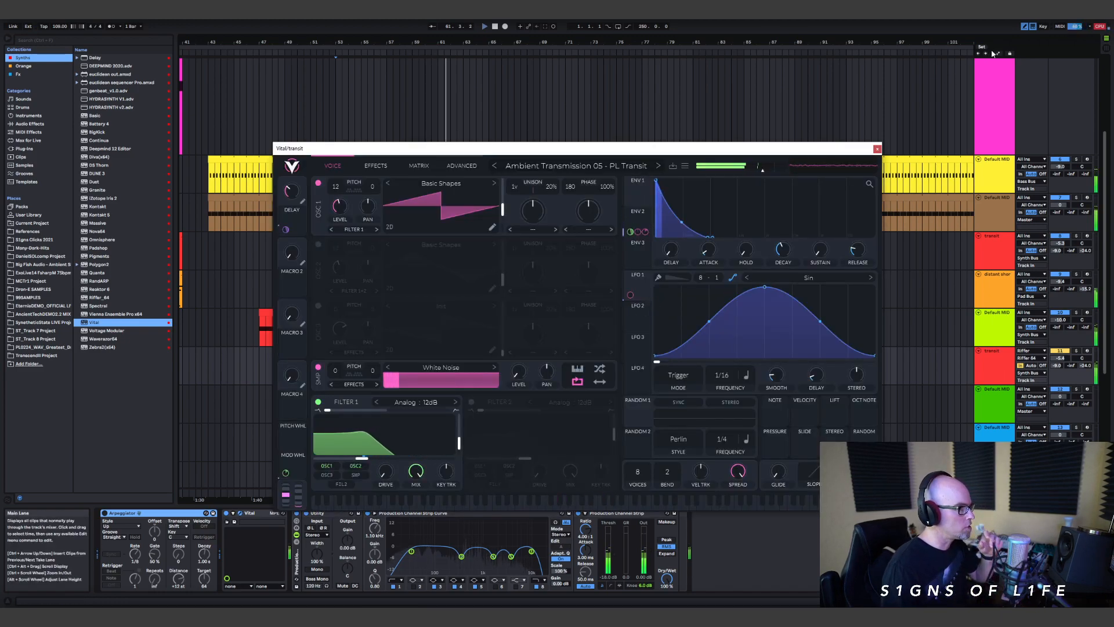
{"action": "scroll", "coordinate": [992, 52], "scroll_direction": "up", "scroll_amount": 5}
{"action": "left_click", "coordinate": [997, 85]}
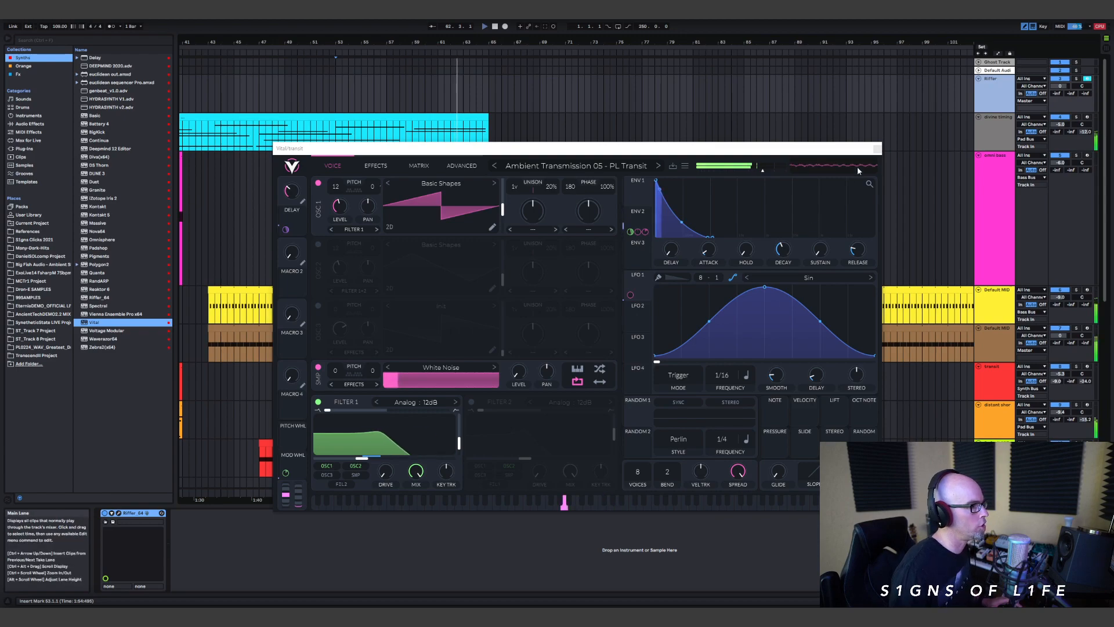
{"action": "left_click", "coordinate": [877, 149]}
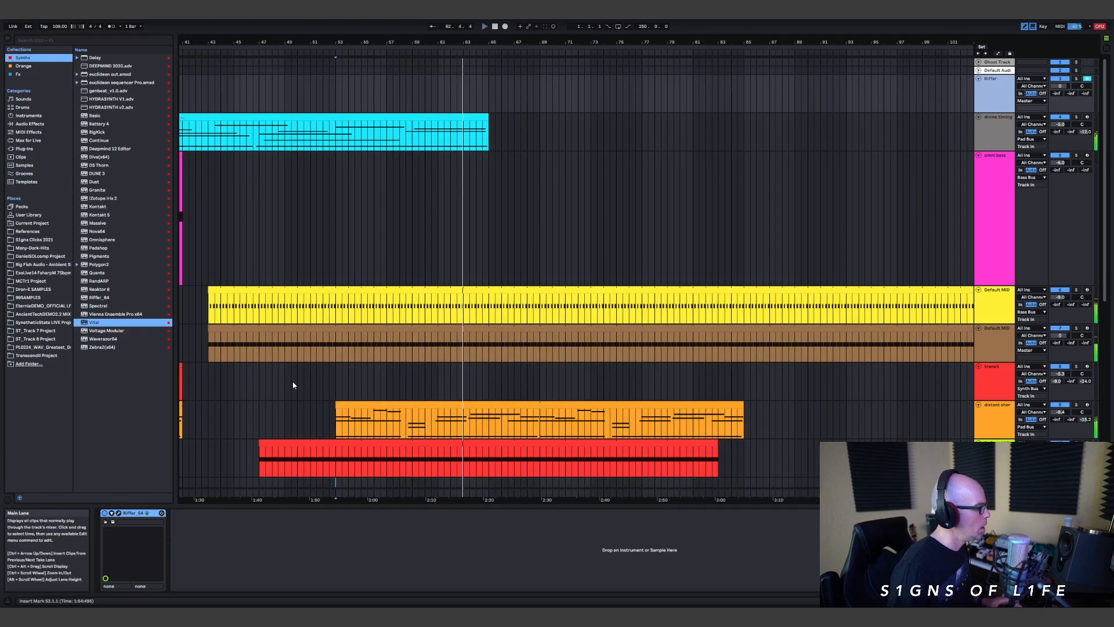
{"action": "left_click", "coordinate": [118, 514]}
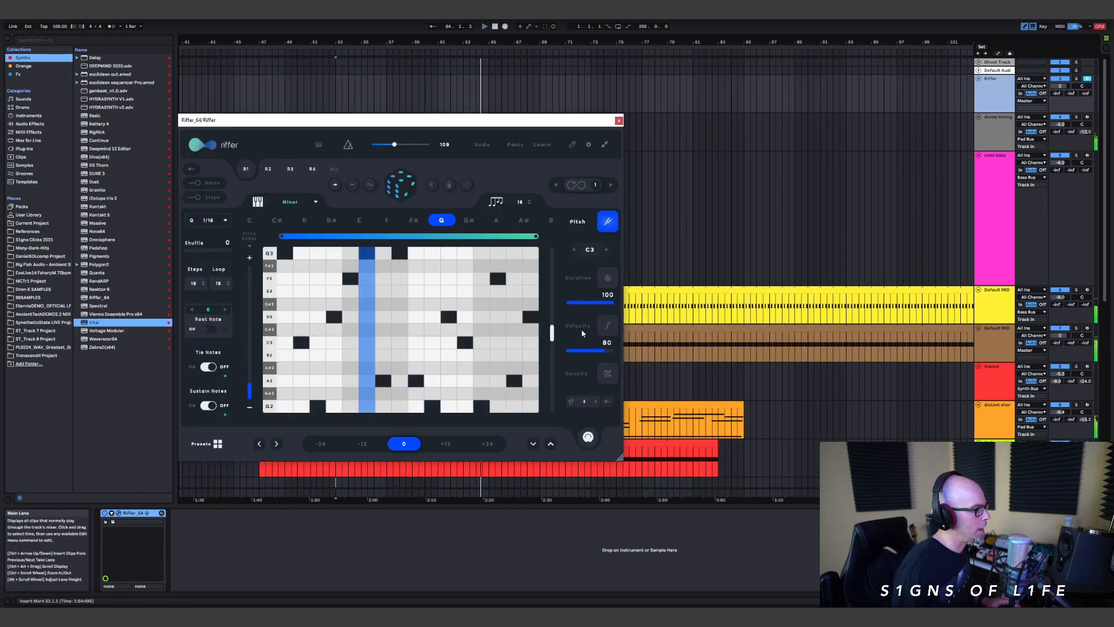
Step: Silence steps 3, 6, 8, 11 and 14 of the riff by pulling their durations down to nothing
{"action": "left_click", "coordinate": [607, 325]}
{"action": "left_click", "coordinate": [608, 277]}
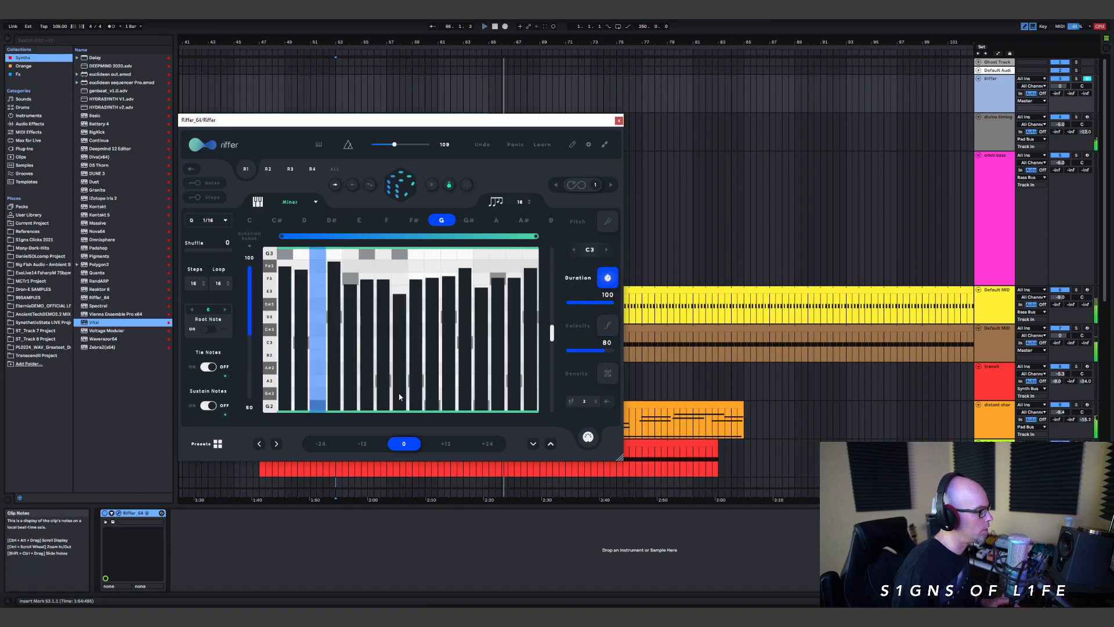
{"action": "left_click_drag", "start_coordinate": [399, 393], "coordinate": [400, 423]}
{"action": "mouse_move", "coordinate": [493, 392]}
{"action": "left_mouse_down"}
{"action": "mouse_move", "coordinate": [489, 424]}
{"action": "mouse_move", "coordinate": [453, 441]}
{"action": "left_mouse_up"}
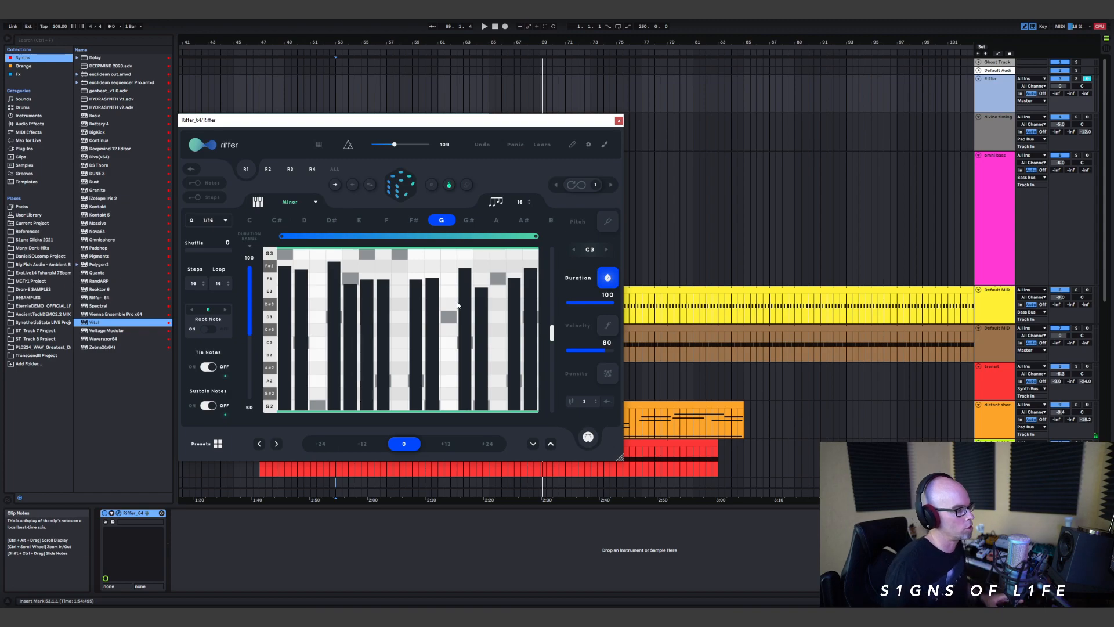
{"action": "left_click", "coordinate": [367, 410]}
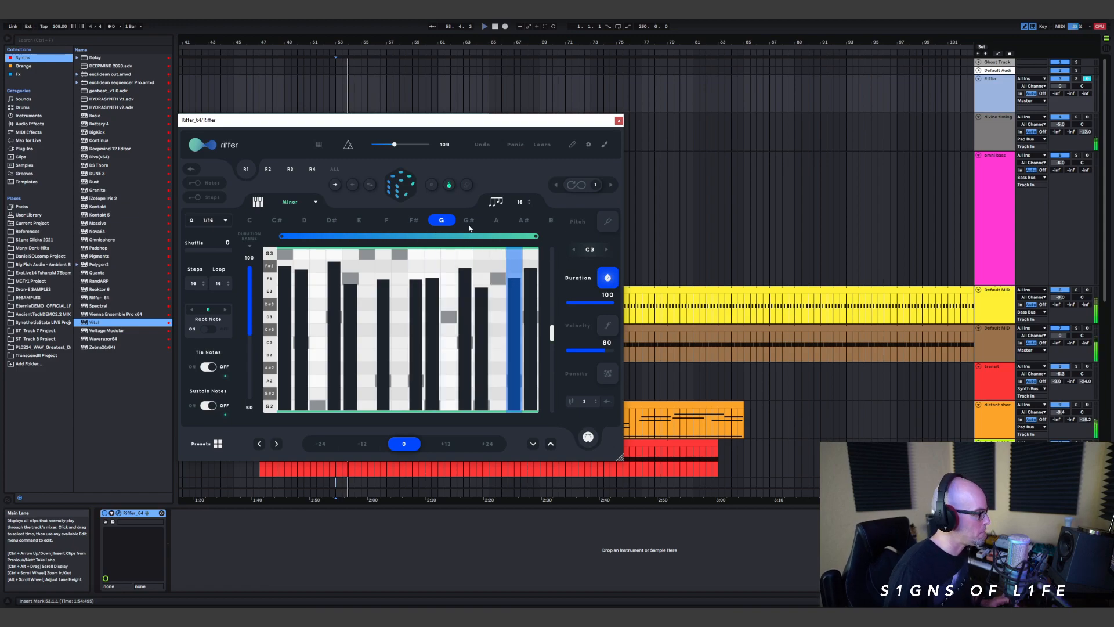
{"action": "left_click", "coordinate": [619, 121]}
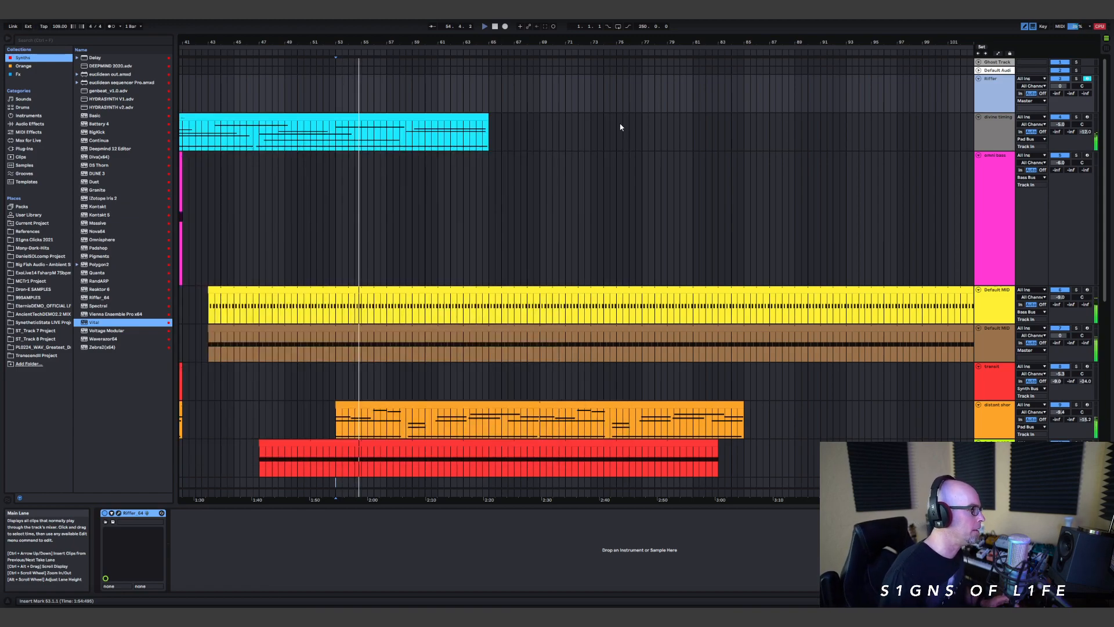
{"action": "scroll", "coordinate": [586, 269], "scroll_direction": "down", "scroll_amount": 5}
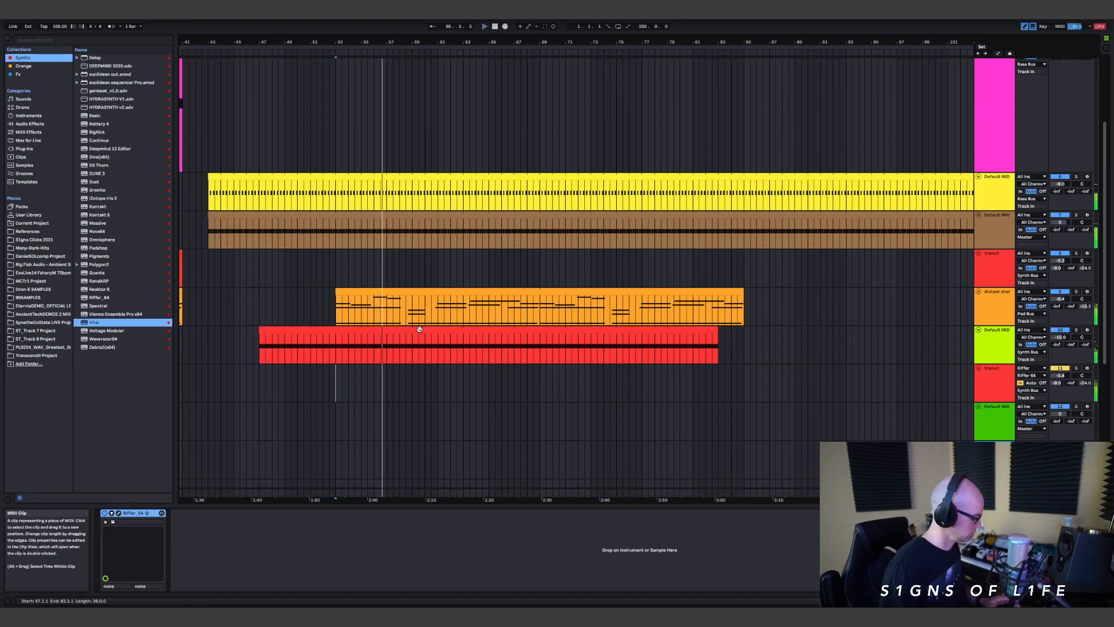
{"action": "key", "text": "Tab"}
{"action": "key", "text": "Tab"}
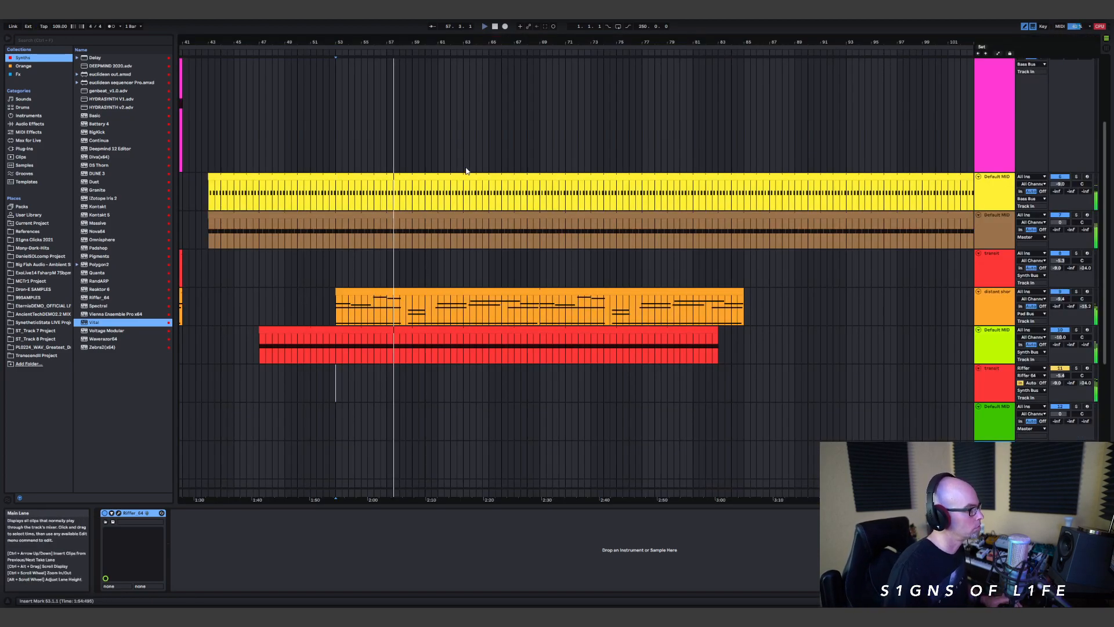
{"action": "scroll", "coordinate": [701, 283], "scroll_direction": "up", "scroll_amount": 5}
{"action": "scroll", "coordinate": [760, 194], "scroll_direction": "up", "scroll_amount": 3}
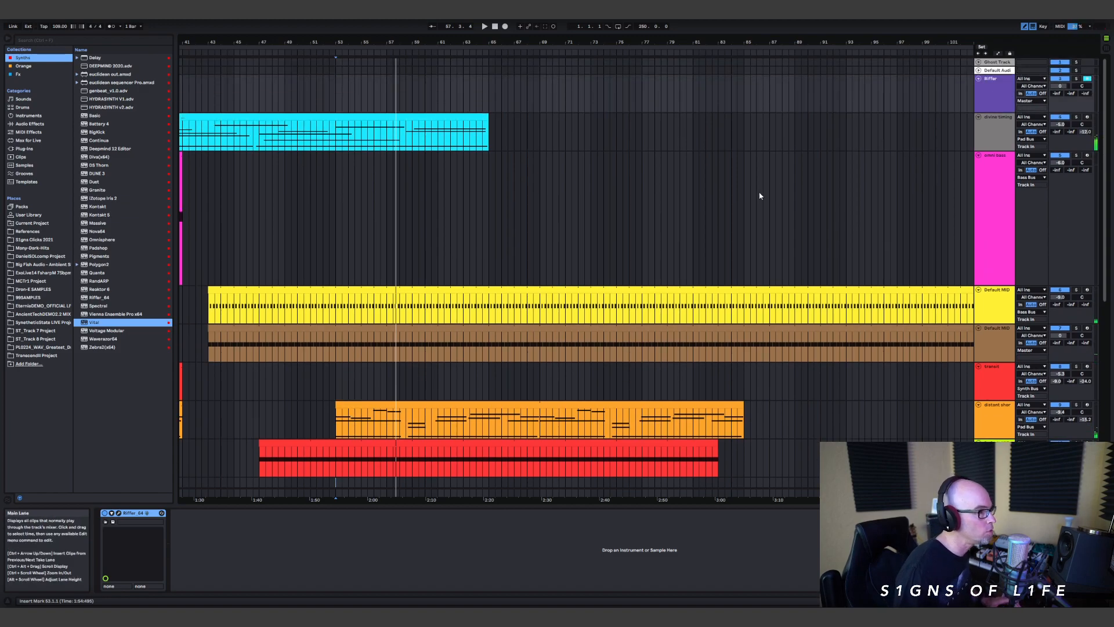
{"action": "key", "text": "Tab"}
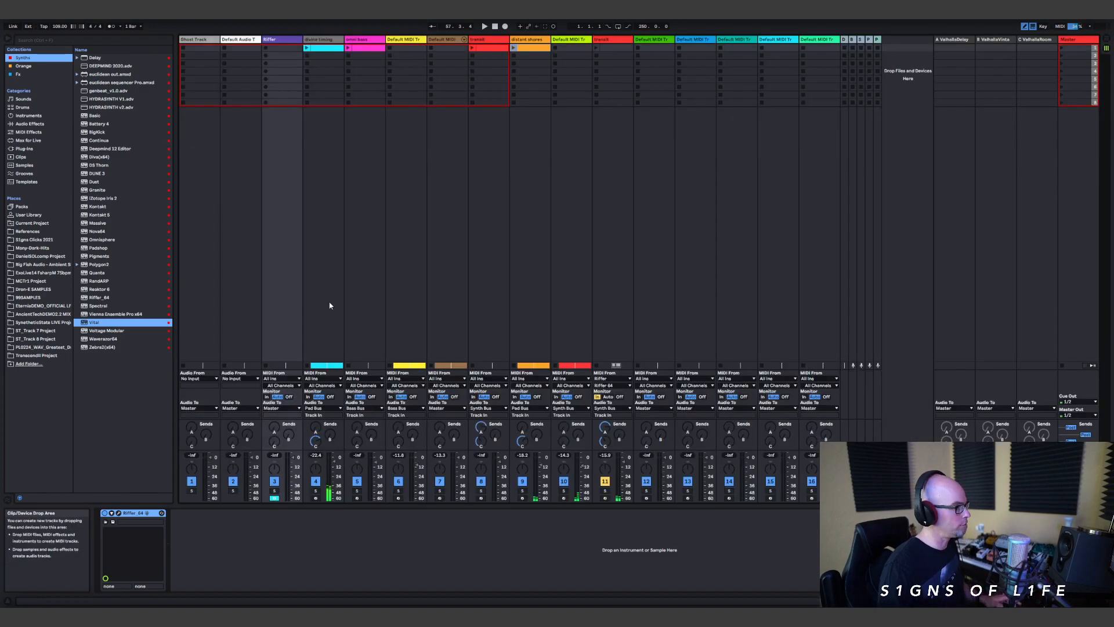
{"action": "left_click", "coordinate": [270, 43]}
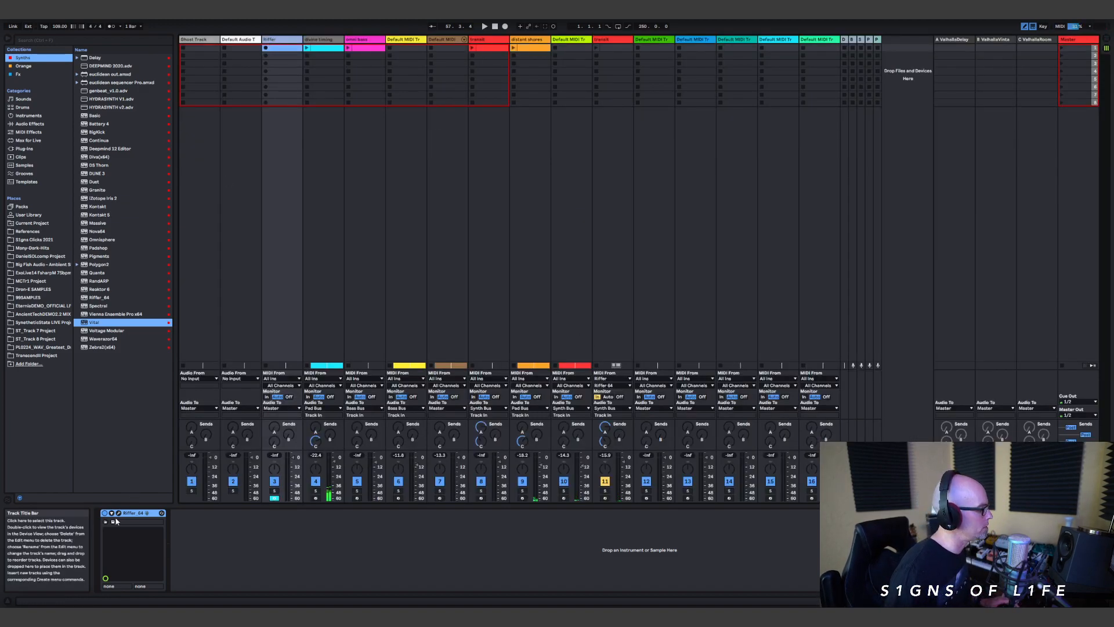
{"action": "left_click", "coordinate": [113, 521]}
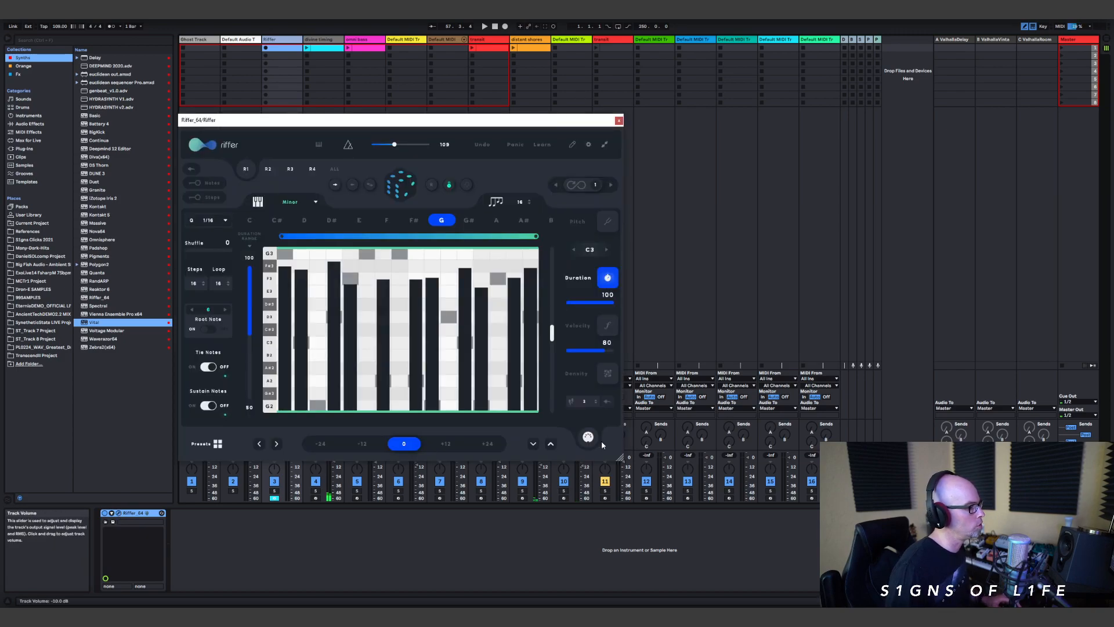
{"action": "key", "text": "Tab"}
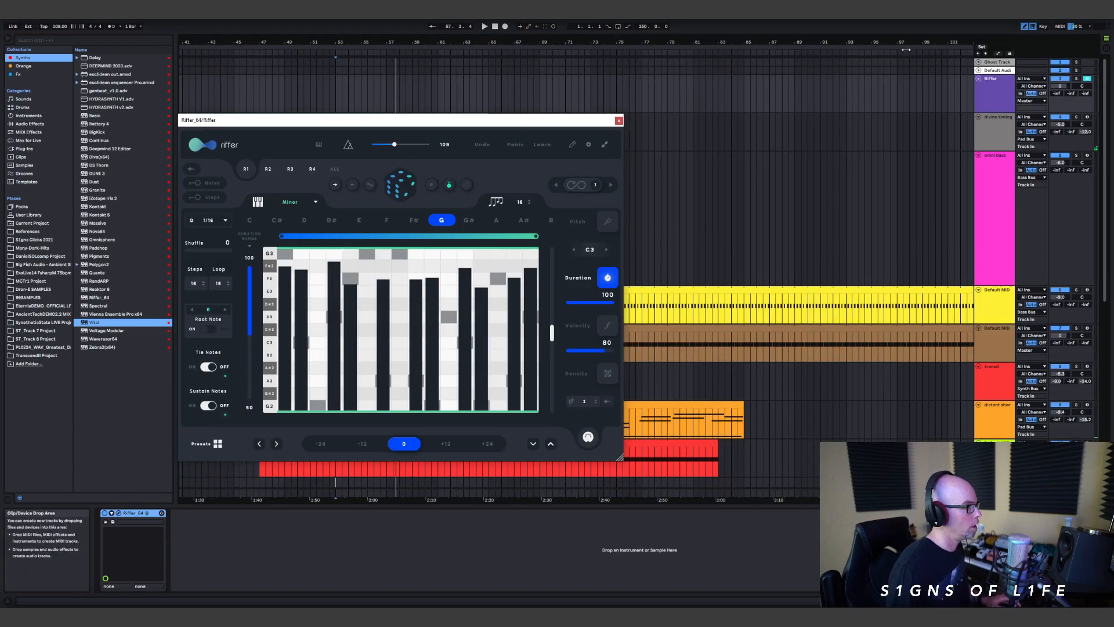
Step: Move the Riffer window clear of the track area and place the riff as a one-bar clip at bar 53 on the duplicated transit track
{"action": "scroll", "coordinate": [682, 302], "scroll_direction": "down", "scroll_amount": 5}
{"action": "left_click_drag", "start_coordinate": [538, 120], "coordinate": [874, 72]}
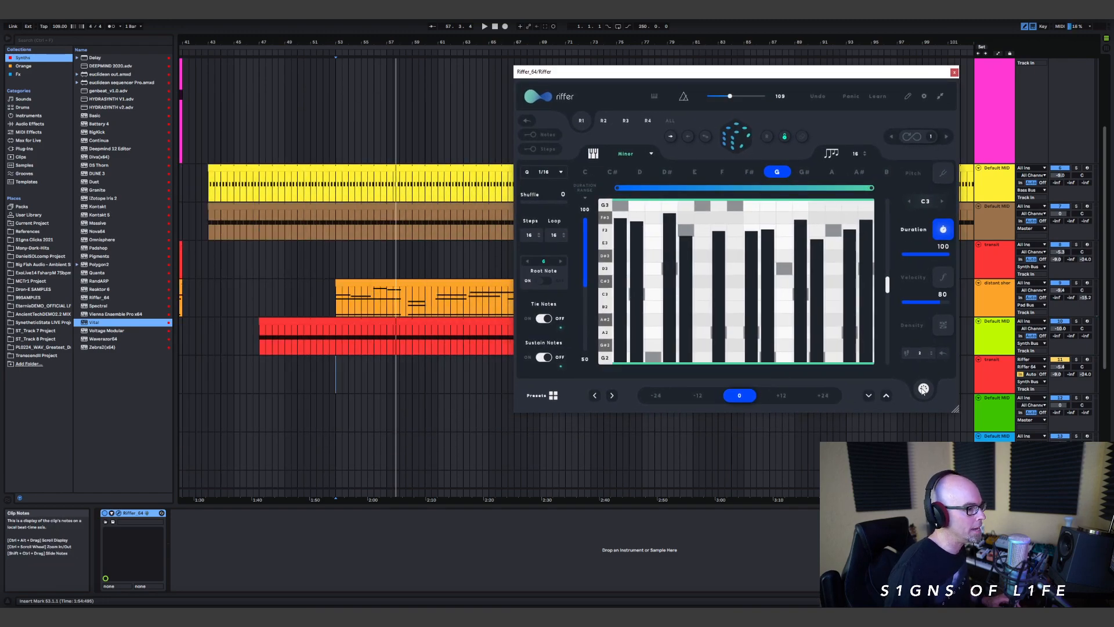
{"action": "left_click", "coordinate": [337, 378]}
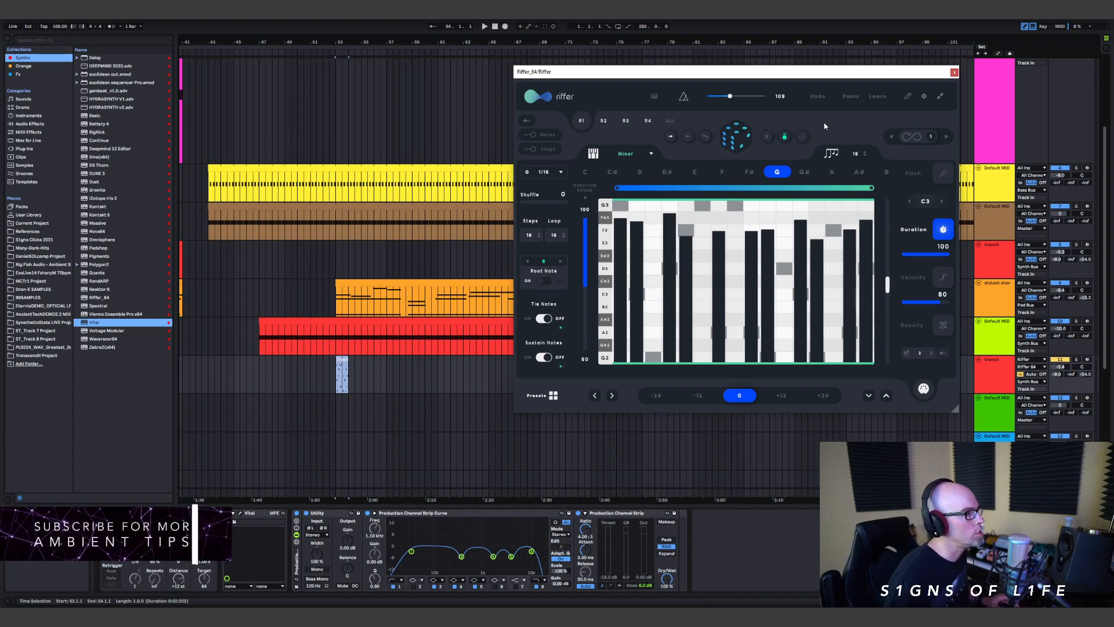
Step: Check the riff's pitch and velocity lanes, unlock the Duration lane and randomize the step durations
{"action": "left_click", "coordinate": [912, 170]}
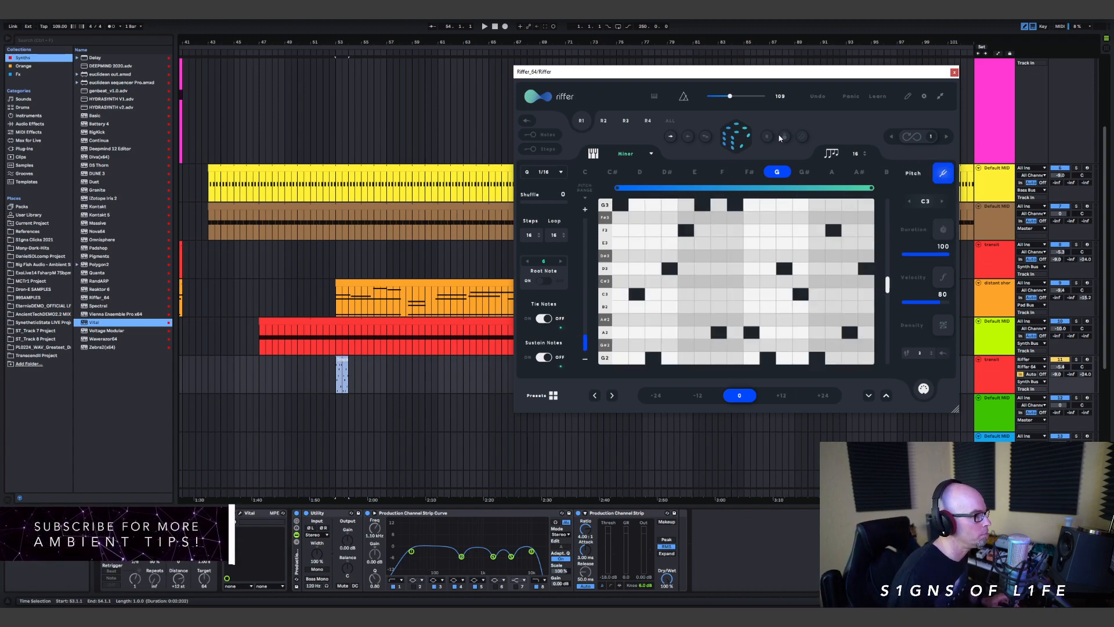
{"action": "left_click", "coordinate": [915, 235]}
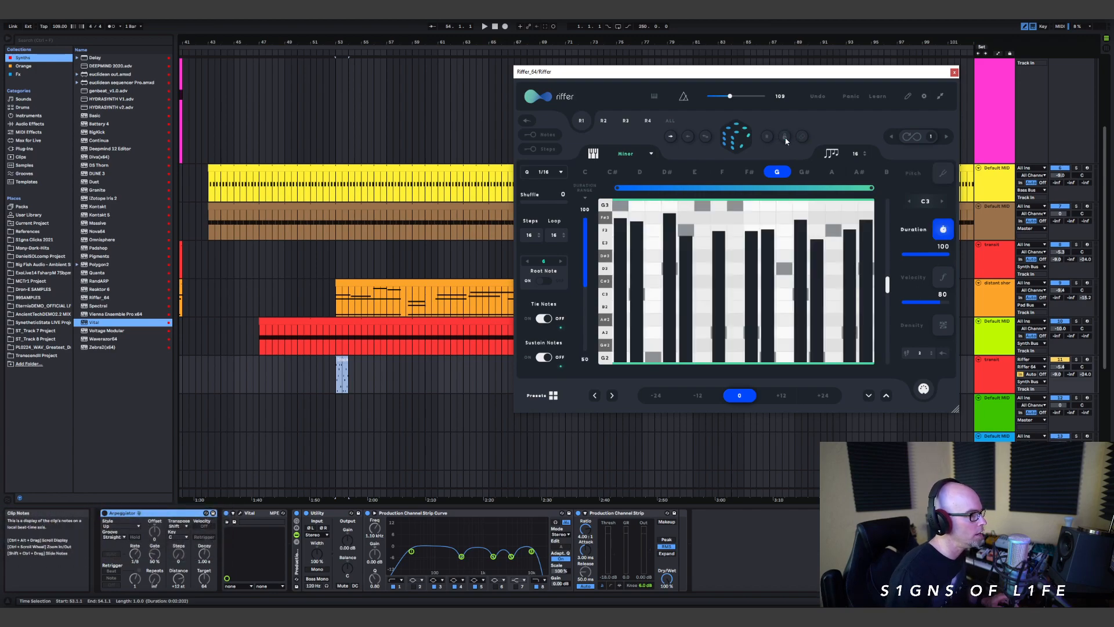
{"action": "left_click", "coordinate": [914, 279]}
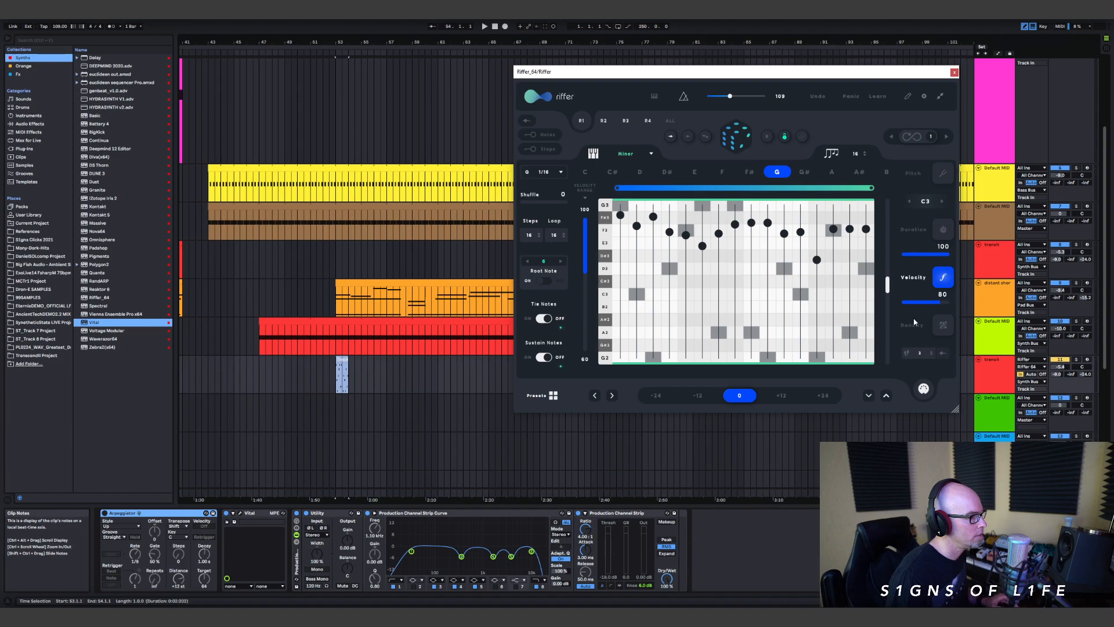
{"action": "left_click", "coordinate": [915, 232]}
{"action": "left_click", "coordinate": [732, 133]}
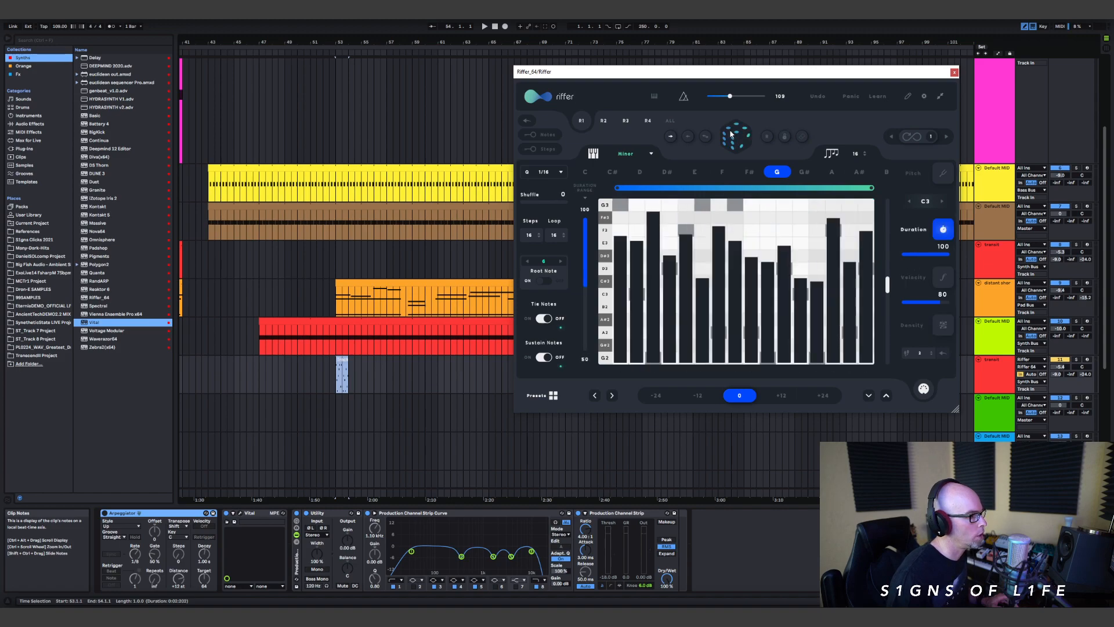
Step: Silence steps 1, 4, 7, 10, 14 and 15, lengthen step 2, and place the variation as a clip at bar 54
{"action": "mouse_move", "coordinate": [626, 215]}
{"action": "left_mouse_down"}
{"action": "mouse_move", "coordinate": [679, 311]}
{"action": "mouse_move", "coordinate": [837, 351]}
{"action": "mouse_move", "coordinate": [754, 336]}
{"action": "mouse_move", "coordinate": [776, 322]}
{"action": "left_mouse_up"}
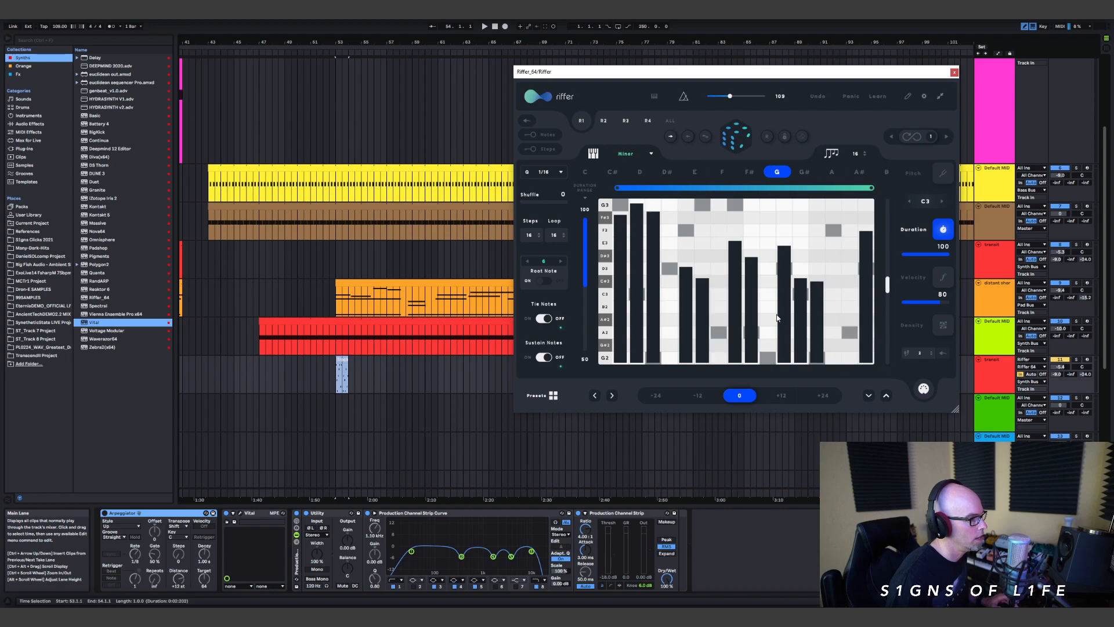
{"action": "left_click", "coordinate": [624, 356]}
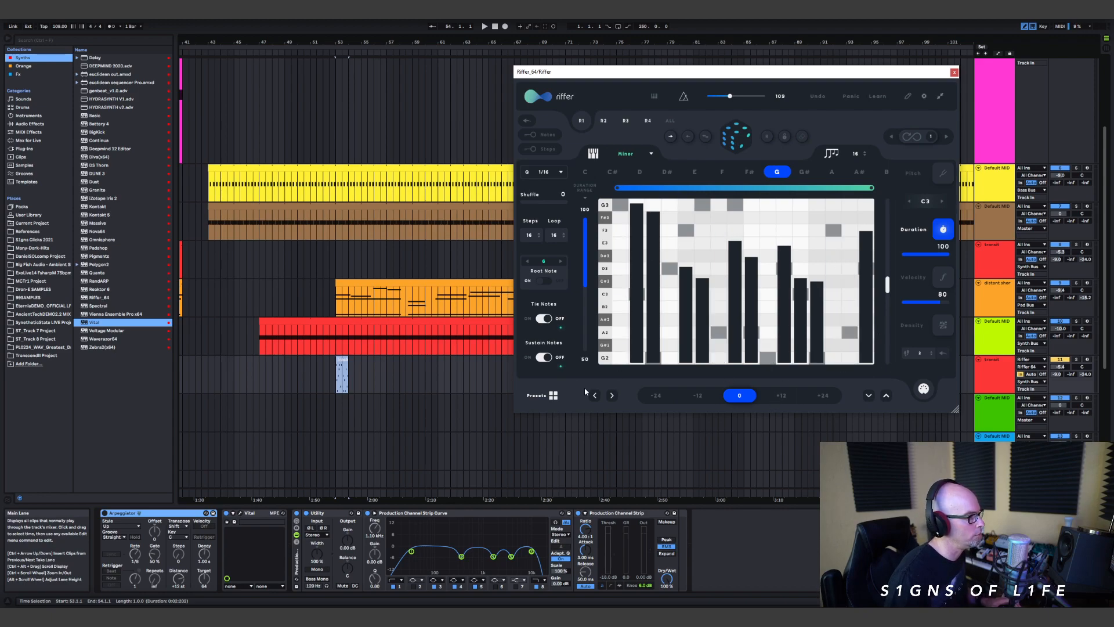
{"action": "left_click_drag", "start_coordinate": [357, 380], "coordinate": [349, 382]}
Step: Set the duplicated transit track's MIDI input to No Input and play its two new clips from bar 53
{"action": "key", "text": "space"}
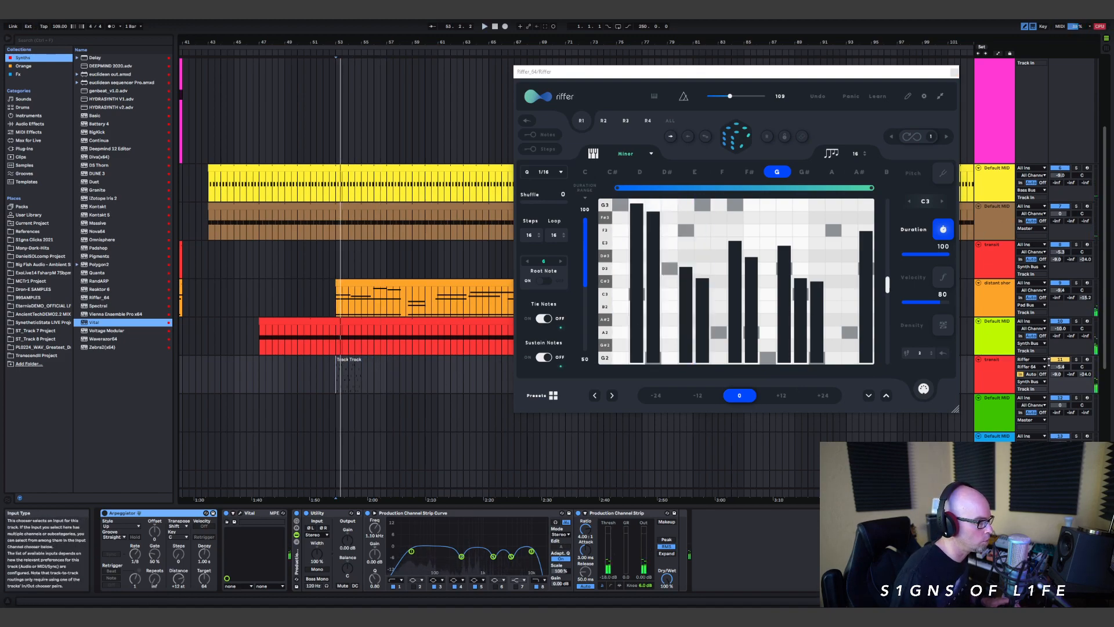
{"action": "left_click", "coordinate": [1030, 359]}
{"action": "left_click", "coordinate": [1026, 502]}
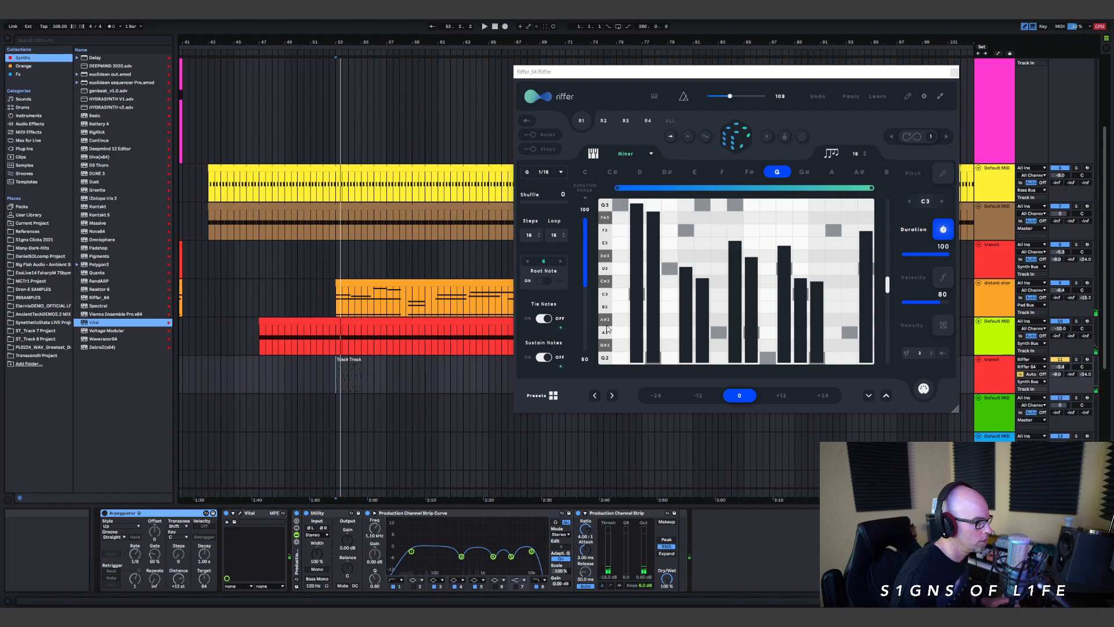
{"action": "left_click", "coordinate": [337, 377]}
{"action": "key", "text": "space"}
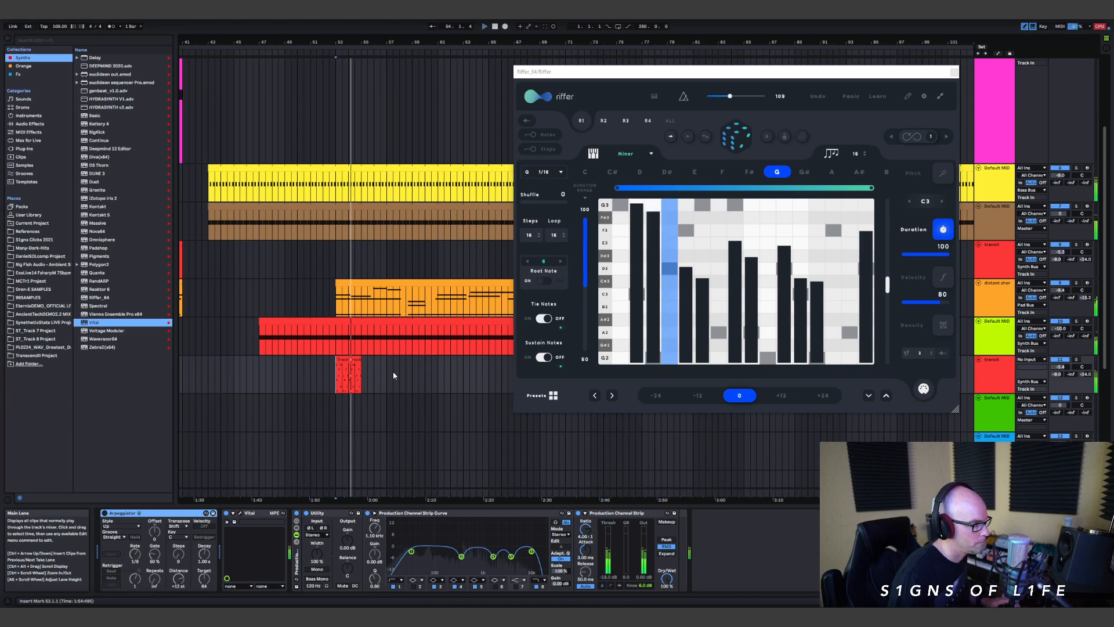
{"action": "key", "text": "space"}
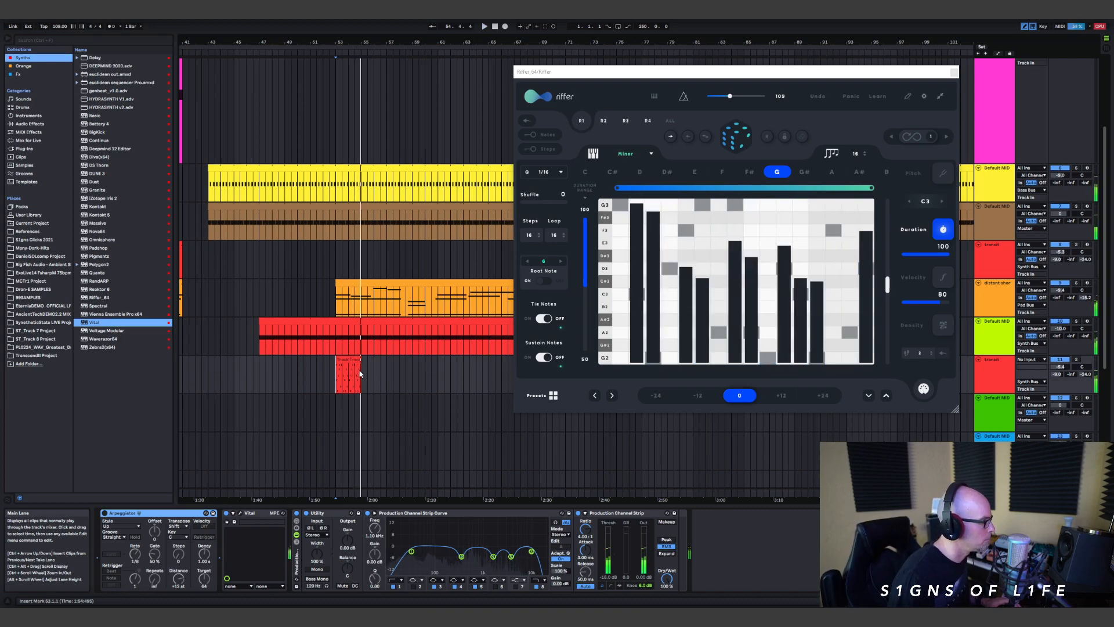
Step: Duplicate the two riff clips at bars 53 and 54 to bars 55 and 56 and play the four bars from bar 53
{"action": "left_click_drag", "start_coordinate": [361, 376], "coordinate": [345, 376]}
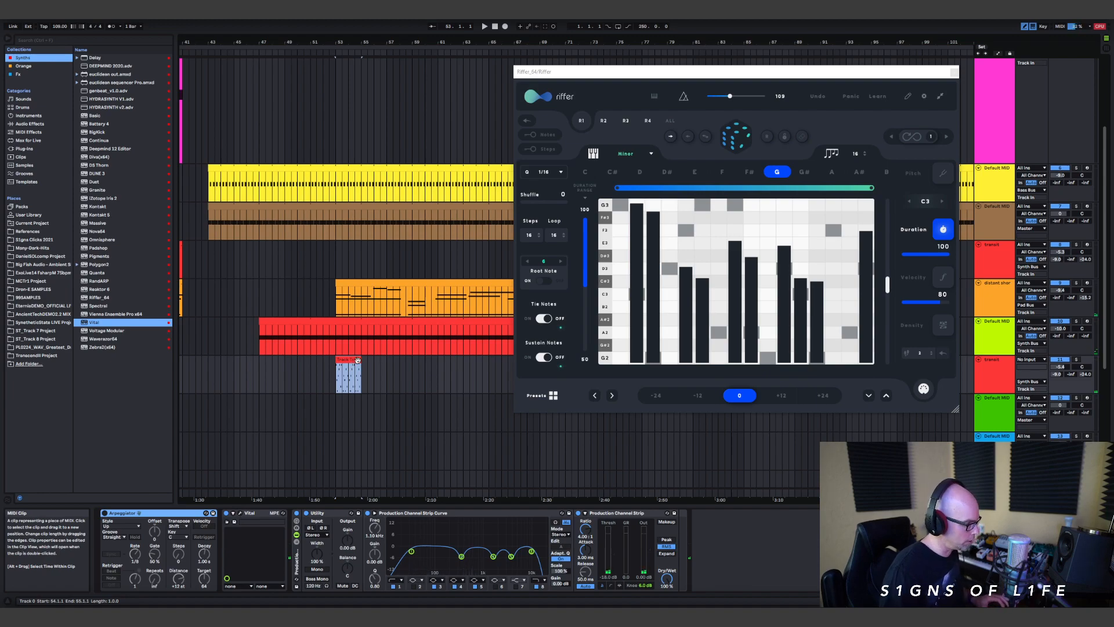
{"action": "key", "text": "ctrl+d"}
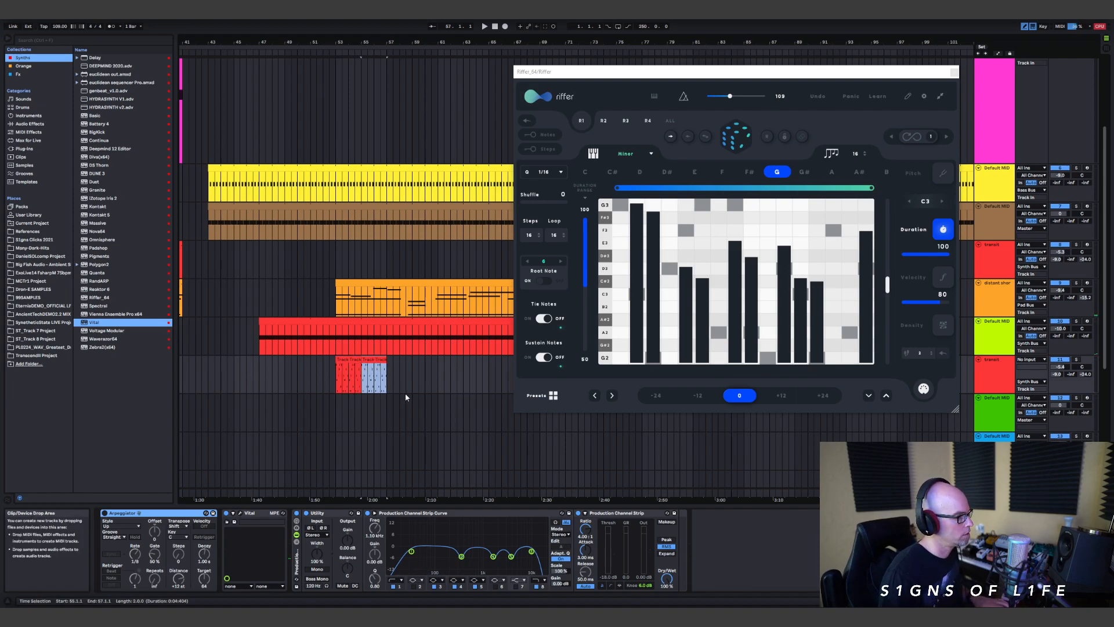
{"action": "left_click", "coordinate": [354, 378]}
{"action": "key", "text": "space"}
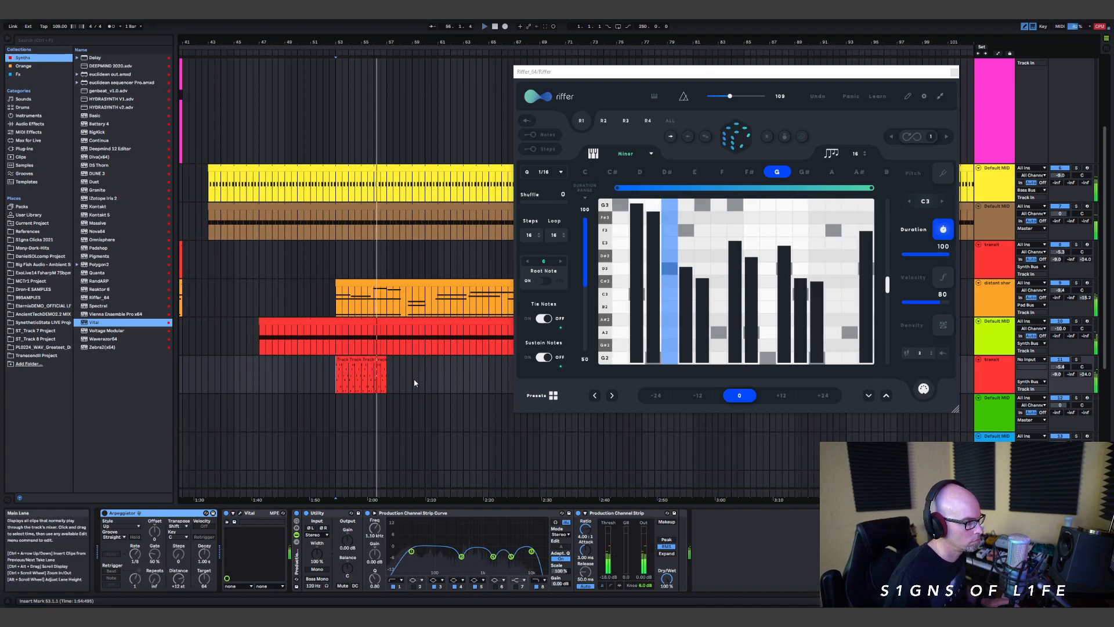
{"action": "key", "text": "space"}
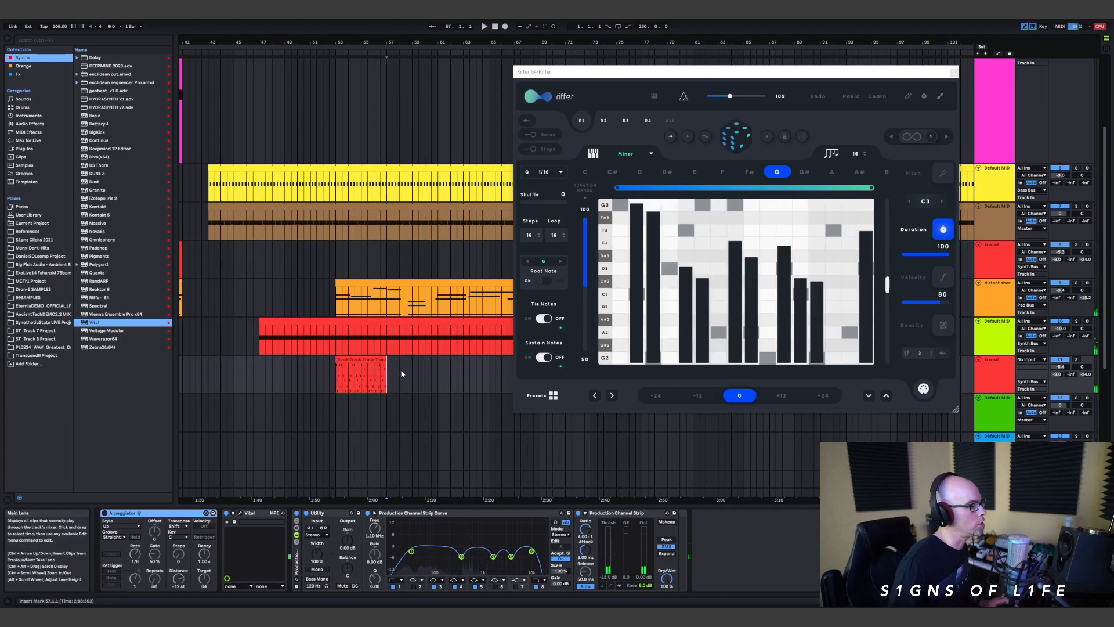
Step: Switch Riffer to the Pitch lane and randomize the riff's notes several times to get a new melody
{"action": "left_click", "coordinate": [942, 172]}
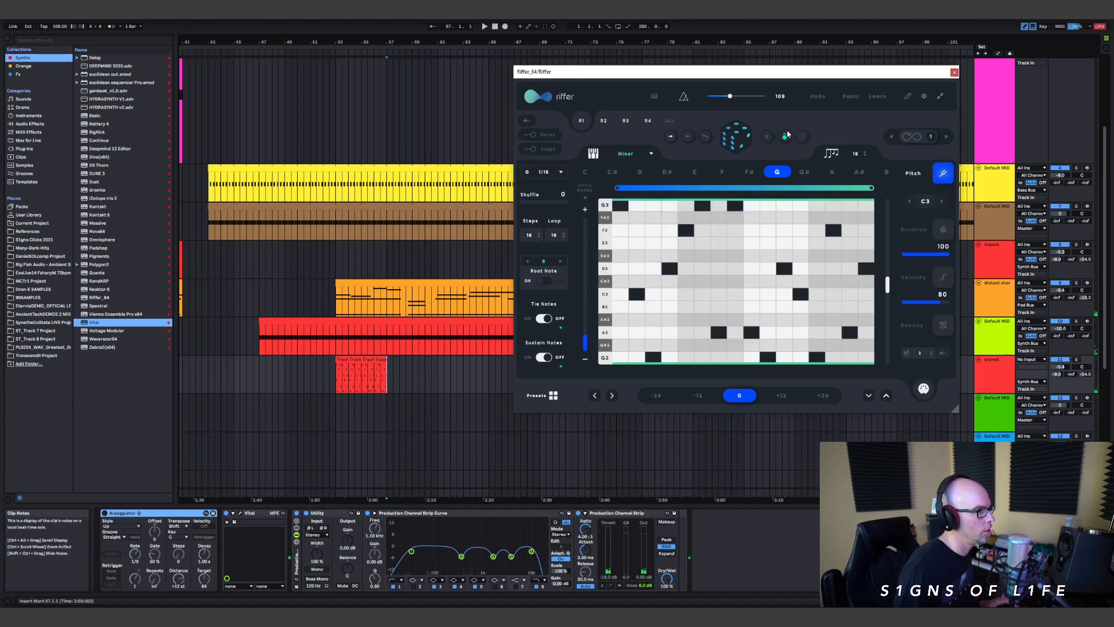
{"action": "left_click", "coordinate": [738, 139]}
{"action": "left_click", "coordinate": [741, 145]}
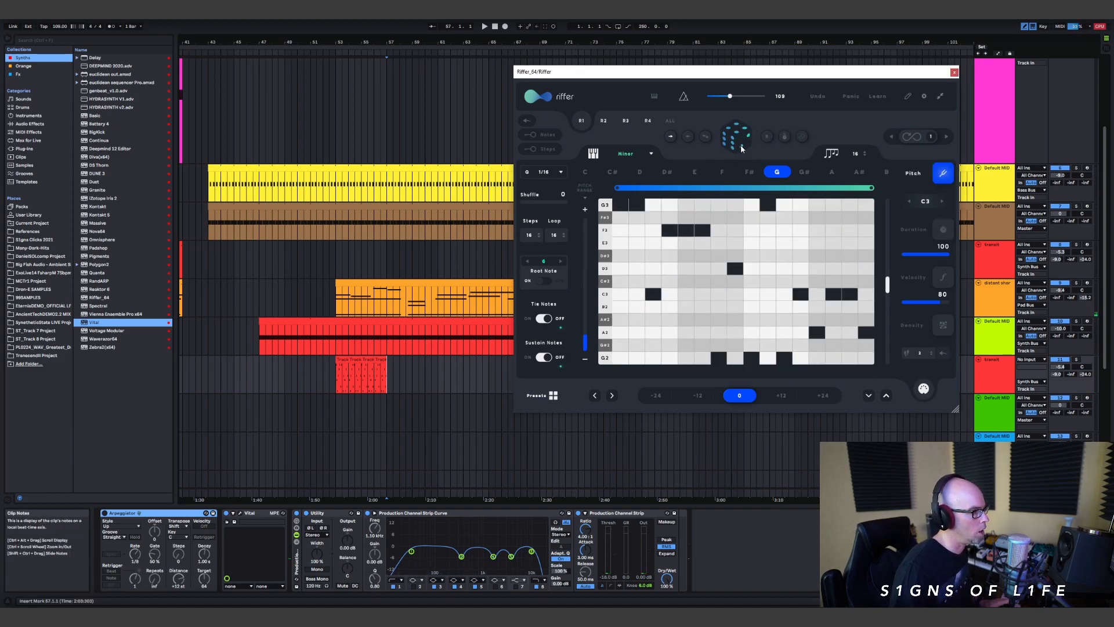
{"action": "left_click", "coordinate": [740, 145]}
{"action": "left_click", "coordinate": [741, 145]}
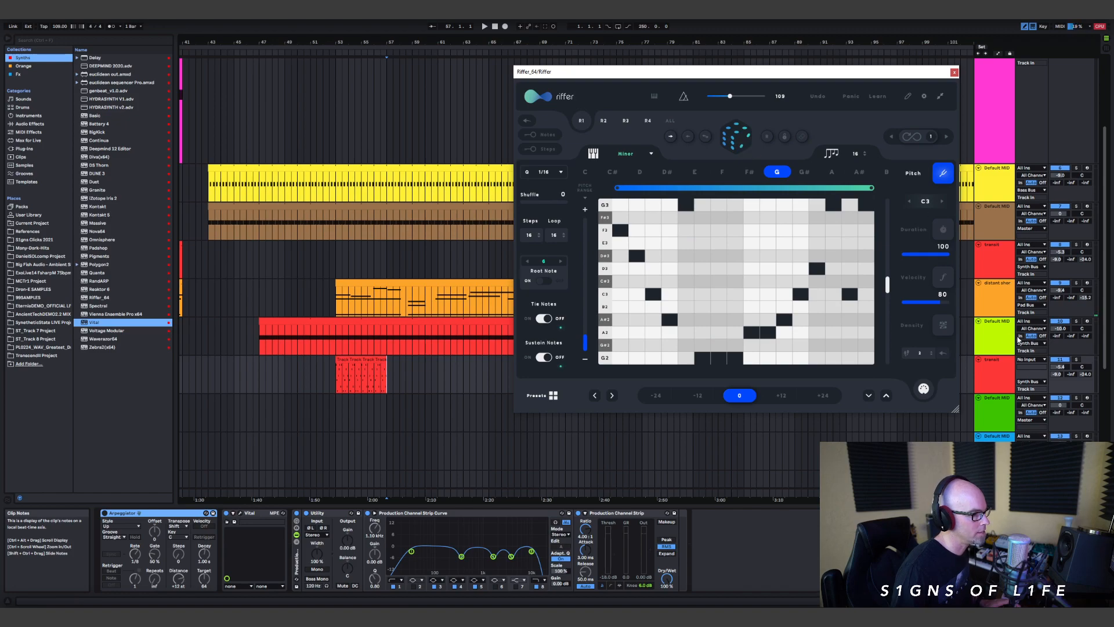
Step: Randomize the step durations, silence steps 3, 6, 9, 11 and 16, and reshape steps 1, 2, 13, 14 and 15
{"action": "left_click", "coordinate": [911, 233]}
{"action": "left_click", "coordinate": [659, 294]}
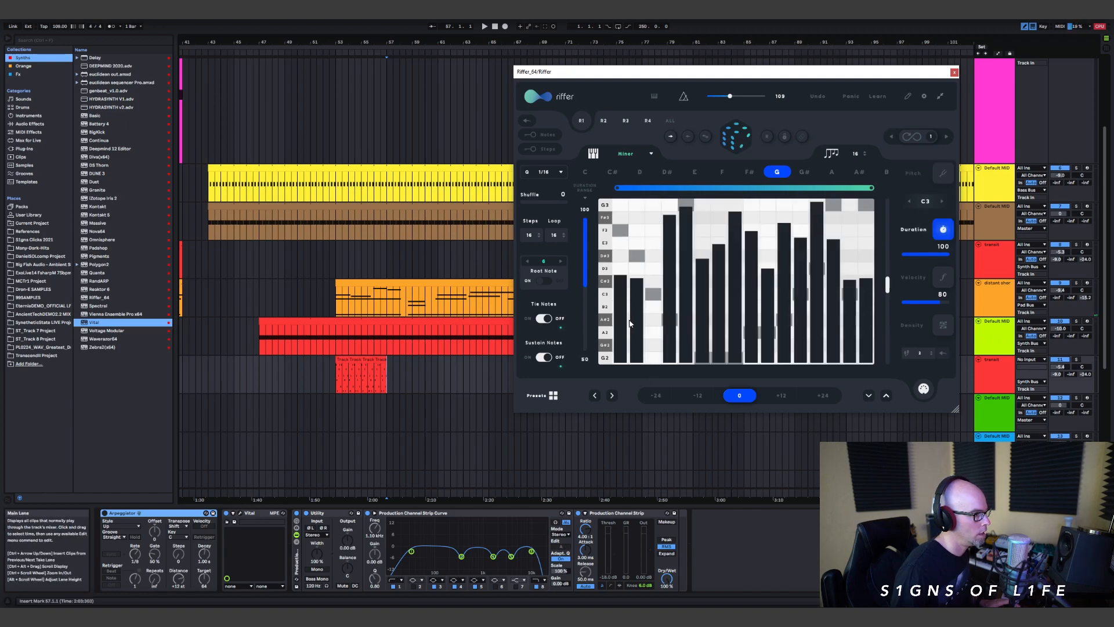
{"action": "left_click", "coordinate": [633, 275]}
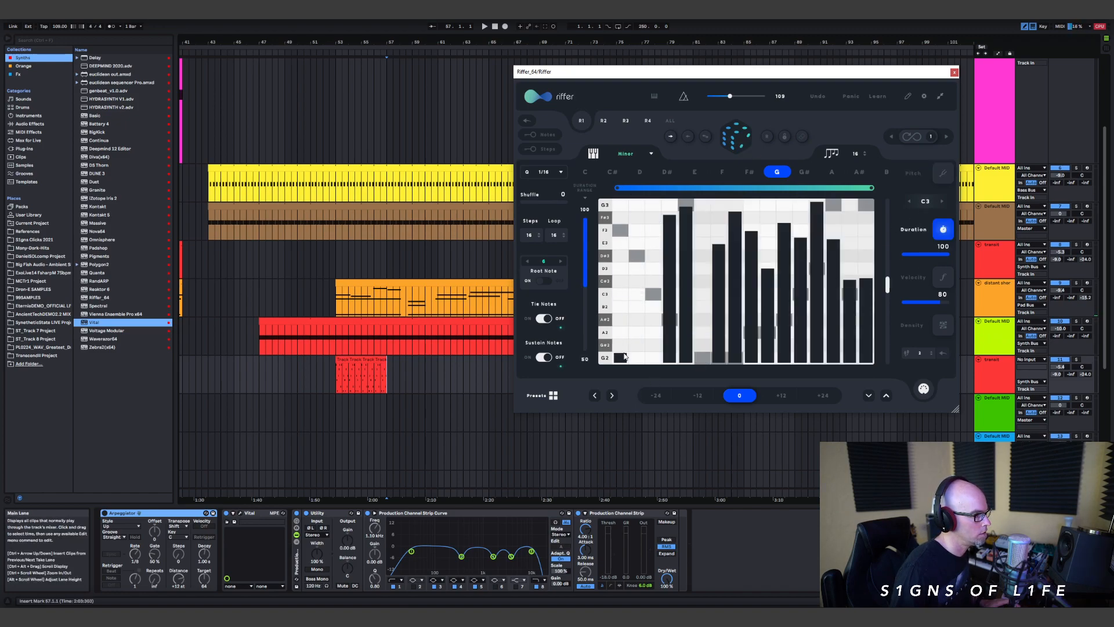
{"action": "mouse_move", "coordinate": [642, 249]}
{"action": "left_mouse_down"}
{"action": "mouse_move", "coordinate": [654, 241]}
{"action": "mouse_move", "coordinate": [654, 362]}
{"action": "left_mouse_up"}
{"action": "mouse_move", "coordinate": [780, 298]}
{"action": "left_mouse_down"}
{"action": "mouse_move", "coordinate": [794, 376]}
{"action": "mouse_move", "coordinate": [753, 362]}
{"action": "left_mouse_up"}
{"action": "mouse_move", "coordinate": [855, 316]}
{"action": "left_mouse_down"}
{"action": "mouse_move", "coordinate": [877, 329]}
{"action": "mouse_move", "coordinate": [827, 349]}
{"action": "left_mouse_up"}
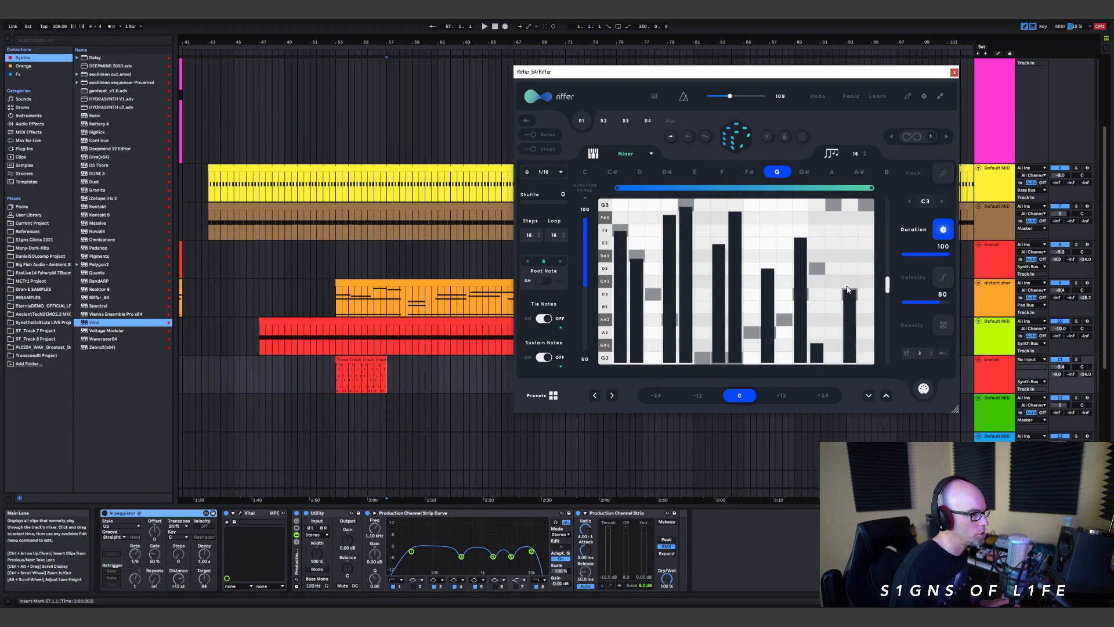
{"action": "left_click_drag", "start_coordinate": [845, 300], "coordinate": [859, 217]}
{"action": "left_click_drag", "start_coordinate": [816, 282], "coordinate": [907, 396]}
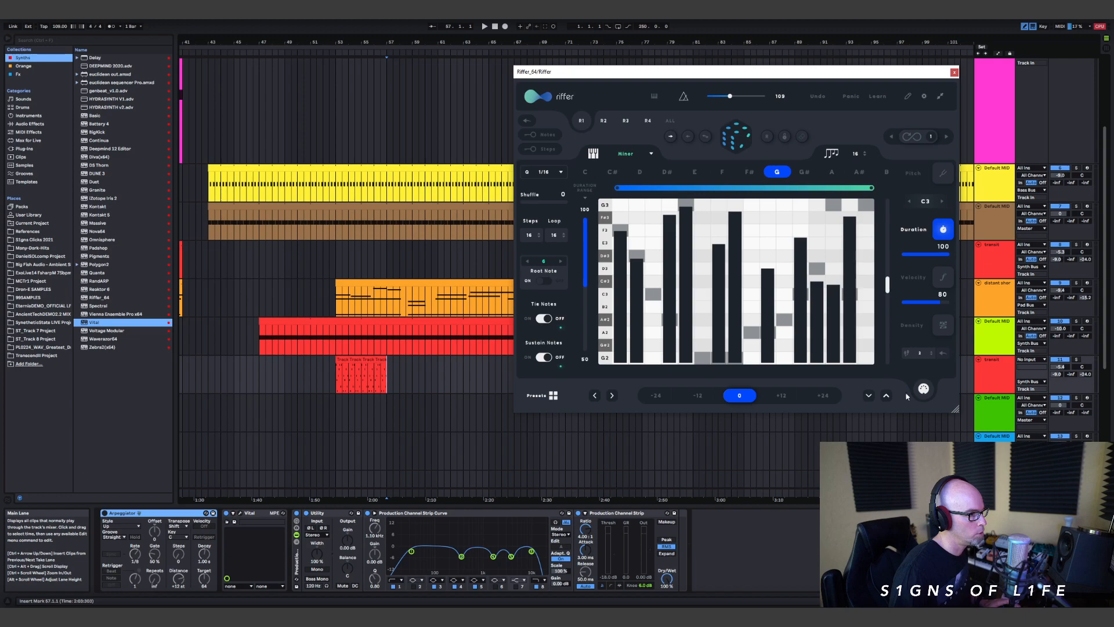
Step: Set the duplicated transit track's MIDI input back to Riffer with the Riffer plugin as its channel, and audition the new riff from bar 57
{"action": "left_click", "coordinate": [997, 375]}
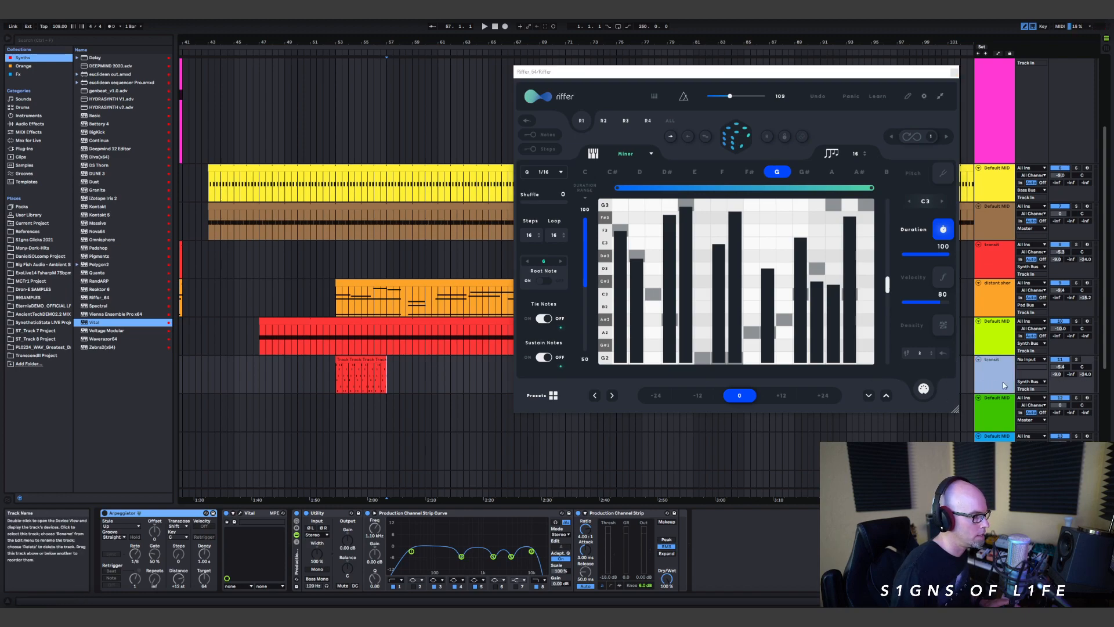
{"action": "left_click", "coordinate": [1036, 360]}
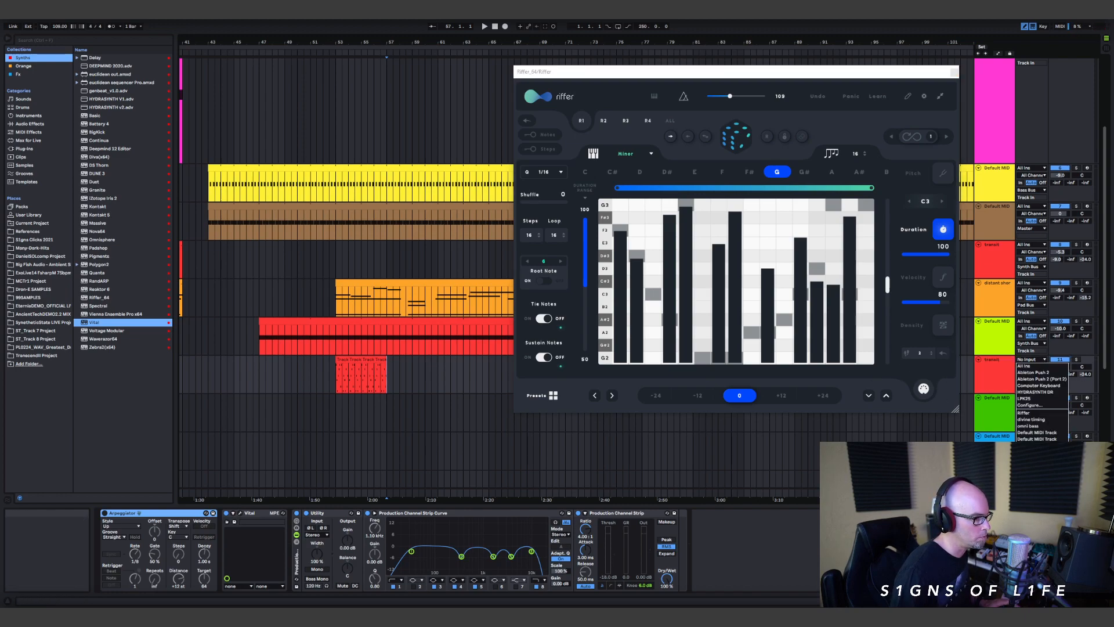
{"action": "left_click", "coordinate": [1044, 413]}
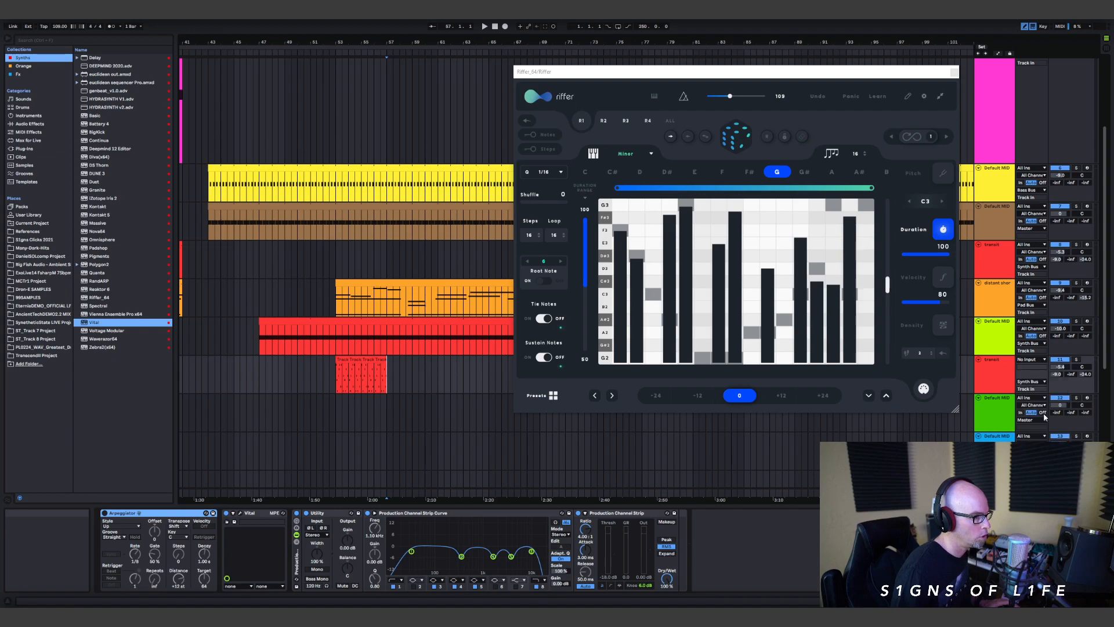
{"action": "left_click", "coordinate": [1032, 366]}
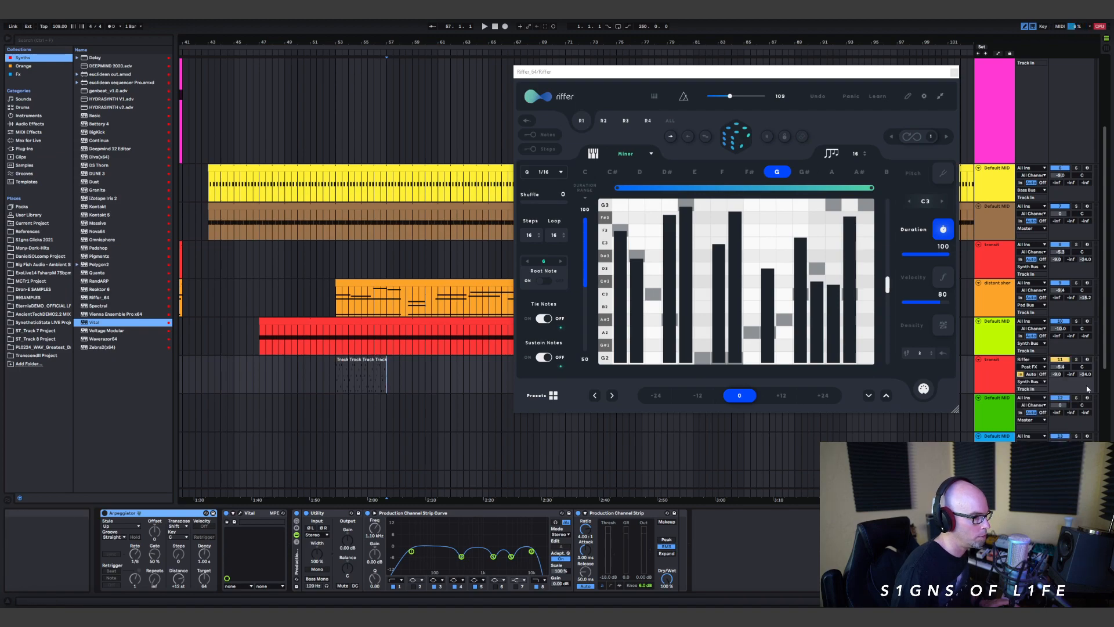
{"action": "left_click", "coordinate": [1072, 389]}
{"action": "left_click", "coordinate": [391, 378]}
{"action": "key", "text": "space"}
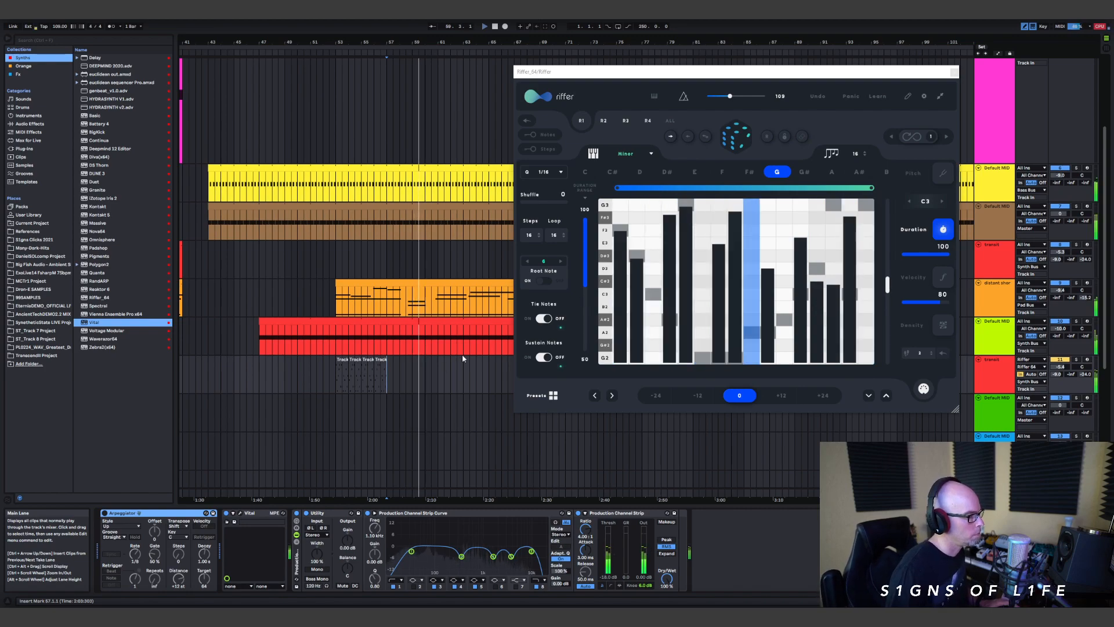
{"action": "key", "text": "space"}
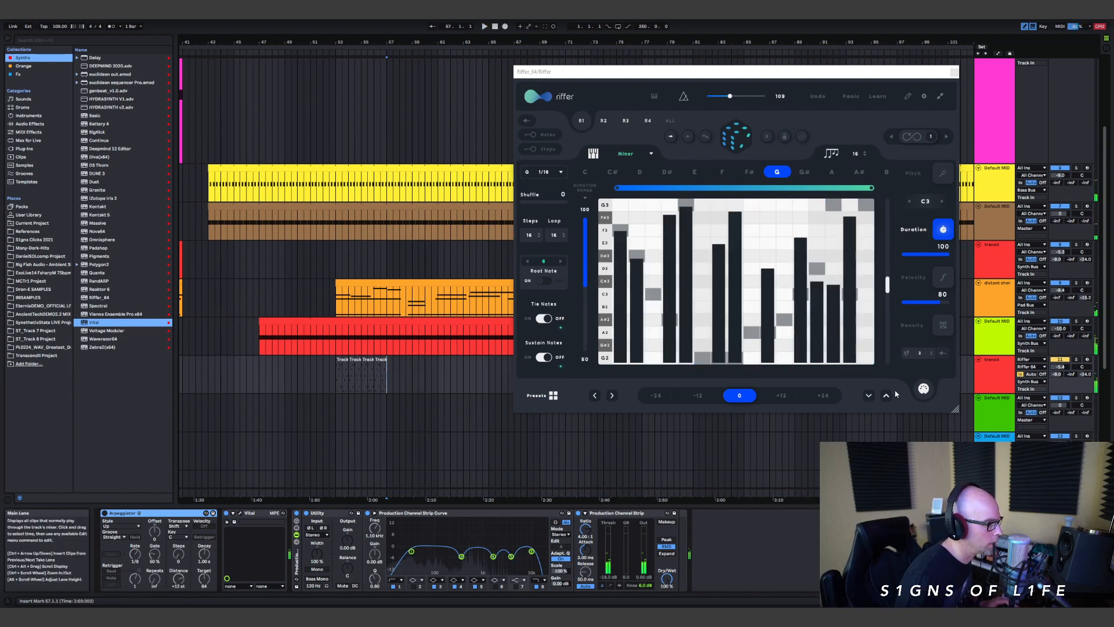
Step: Place the new riff as a one-bar clip at bar 57 on the duplicated transit track, close the Riffer window and play from there
{"action": "left_click", "coordinate": [390, 376]}
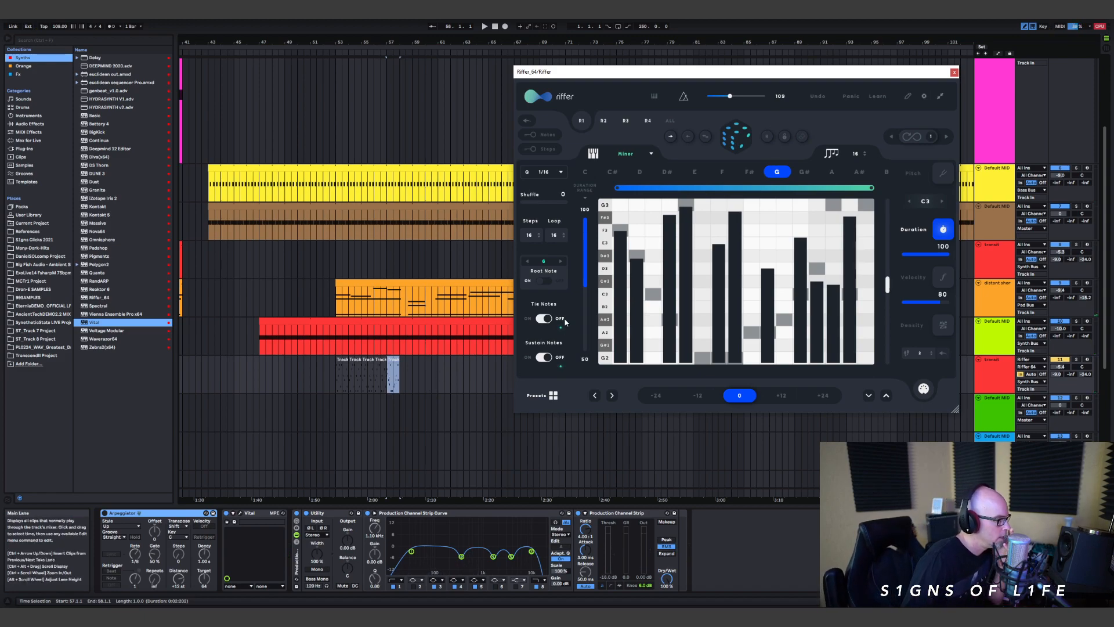
{"action": "left_click", "coordinate": [28, 215]}
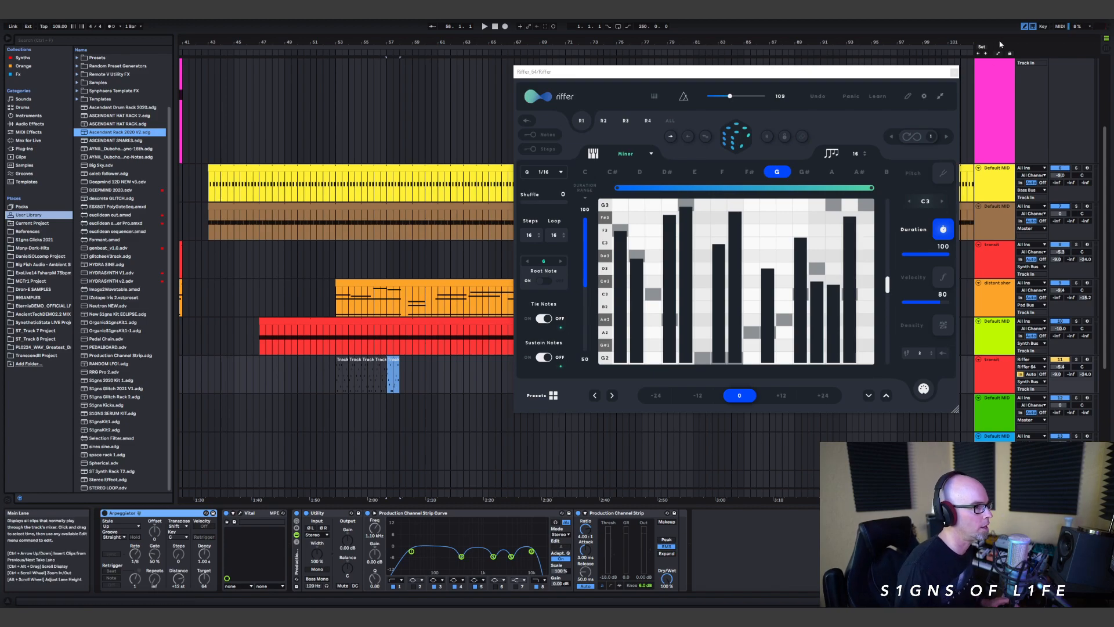
{"action": "left_click", "coordinate": [954, 74]}
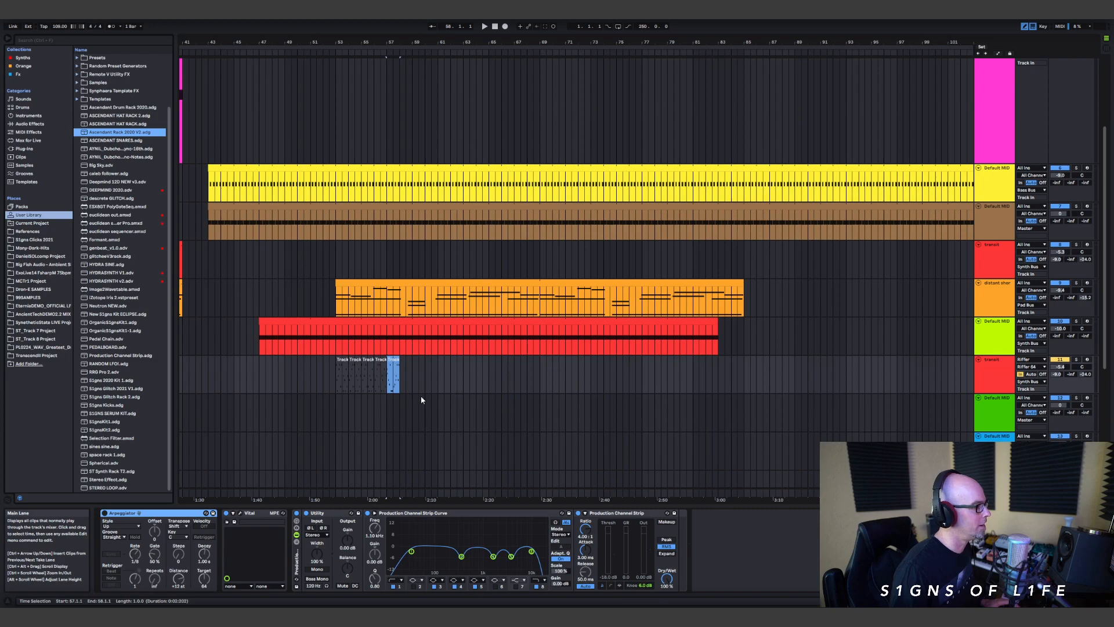
{"action": "key", "text": "space"}
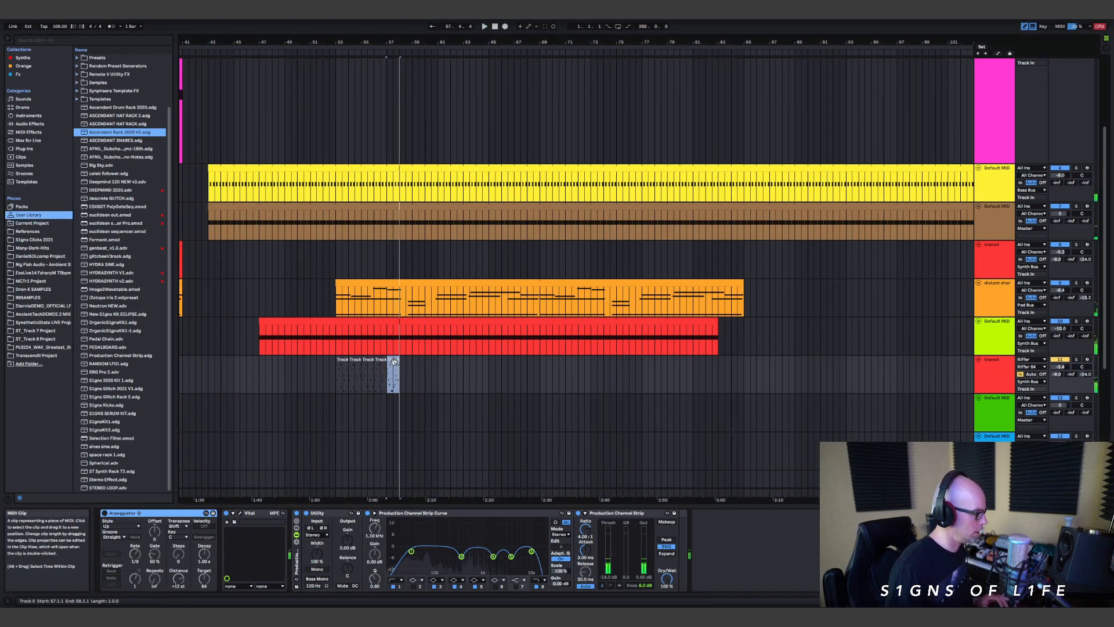
Step: Reopen Riffer from its track, check the pitch lane and randomize the step durations again
{"action": "scroll", "coordinate": [987, 146], "scroll_direction": "up", "scroll_amount": 3}
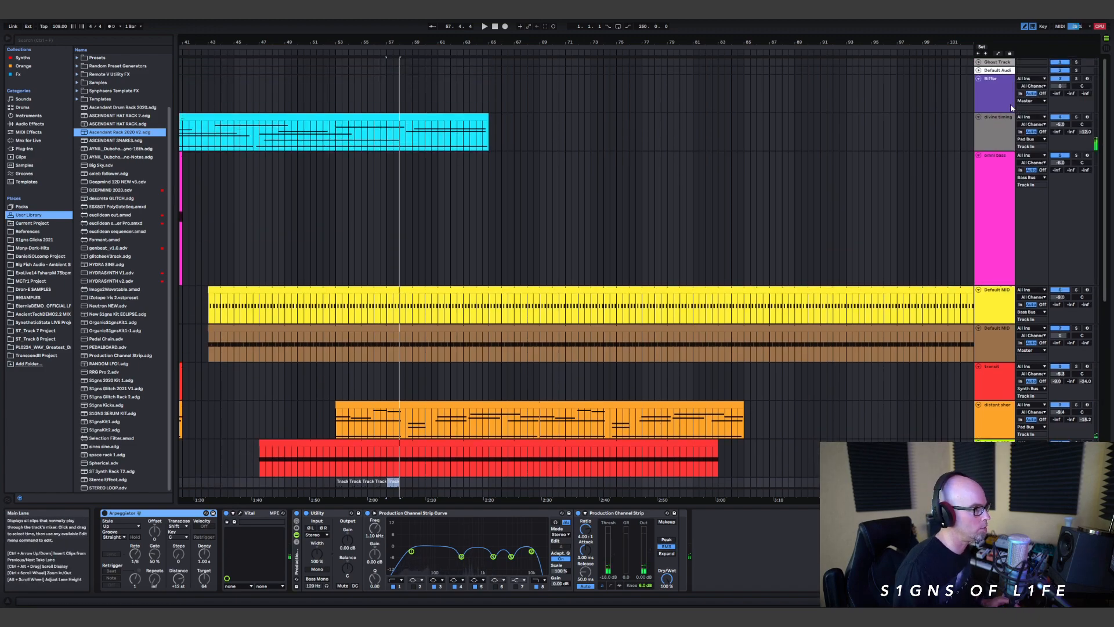
{"action": "left_click", "coordinate": [999, 83]}
{"action": "left_click", "coordinate": [119, 513]}
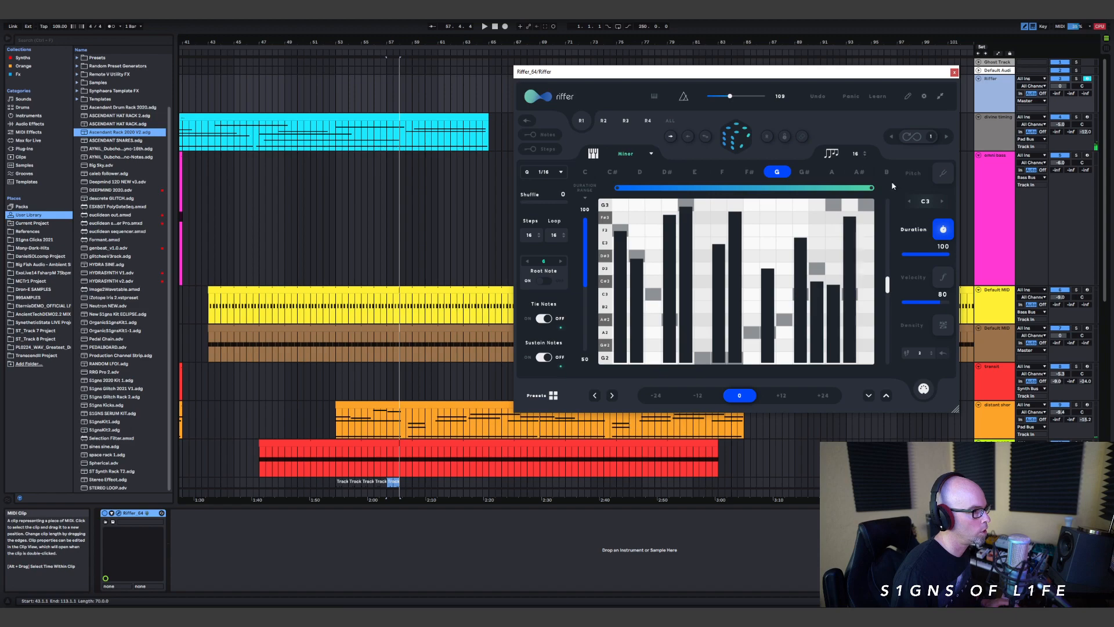
{"action": "left_click", "coordinate": [915, 175]}
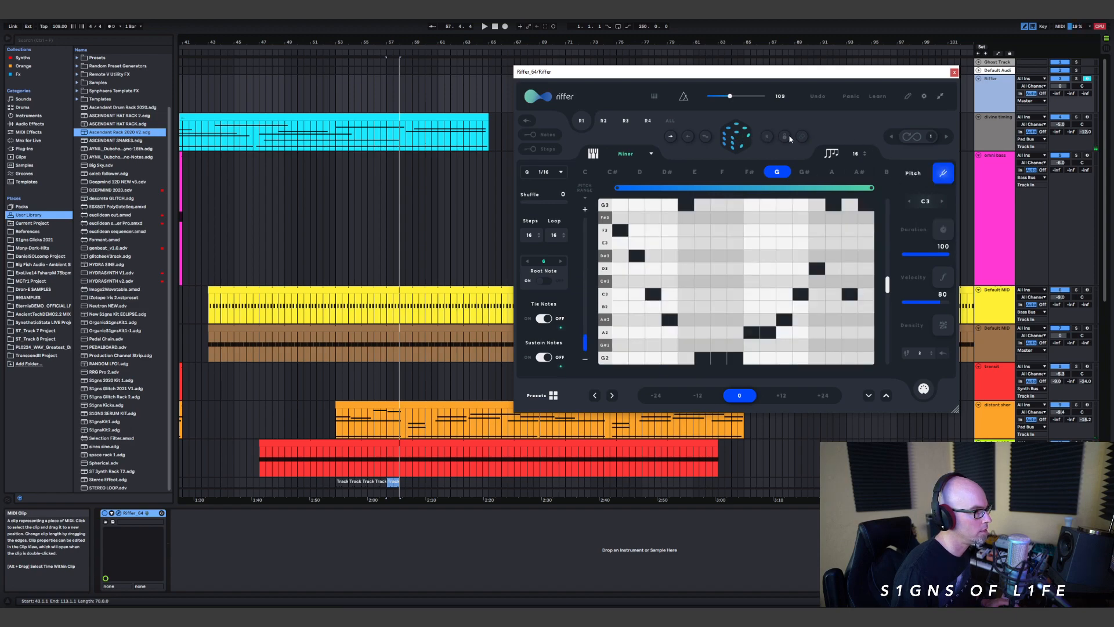
{"action": "left_click", "coordinate": [940, 230]}
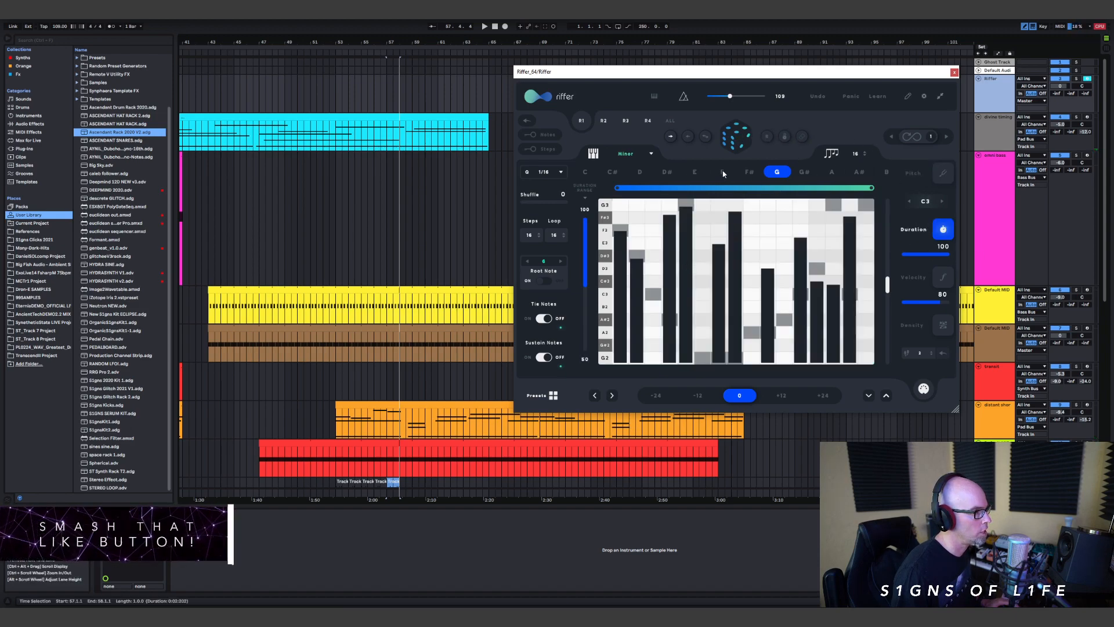
{"action": "left_click", "coordinate": [734, 138]}
Step: Silence steps 3, 5, 6, 9, 13 and 16 in the Duration lane and lengthen steps 8, 14 and 15
{"action": "left_click_drag", "start_coordinate": [654, 342], "coordinate": [657, 369]}
{"action": "left_click_drag", "start_coordinate": [739, 294], "coordinate": [757, 381]}
{"action": "left_click_drag", "start_coordinate": [687, 355], "coordinate": [703, 371]}
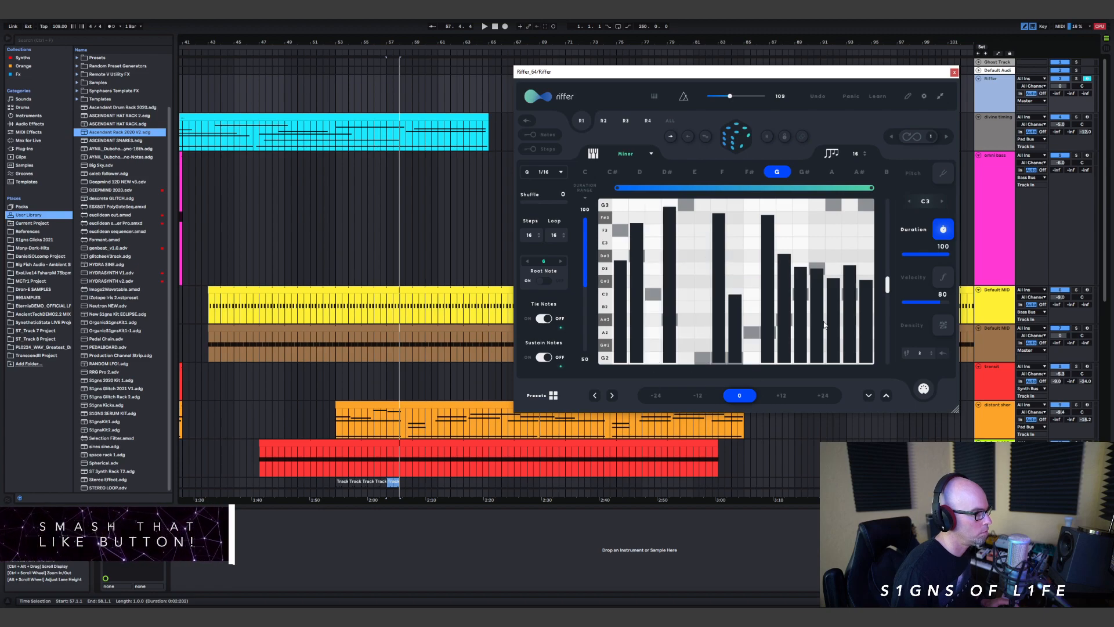
{"action": "left_click_drag", "start_coordinate": [865, 348], "coordinate": [866, 369]}
{"action": "left_click_drag", "start_coordinate": [801, 320], "coordinate": [817, 362]}
{"action": "left_click", "coordinate": [800, 260]}
{"action": "left_click", "coordinate": [734, 300]}
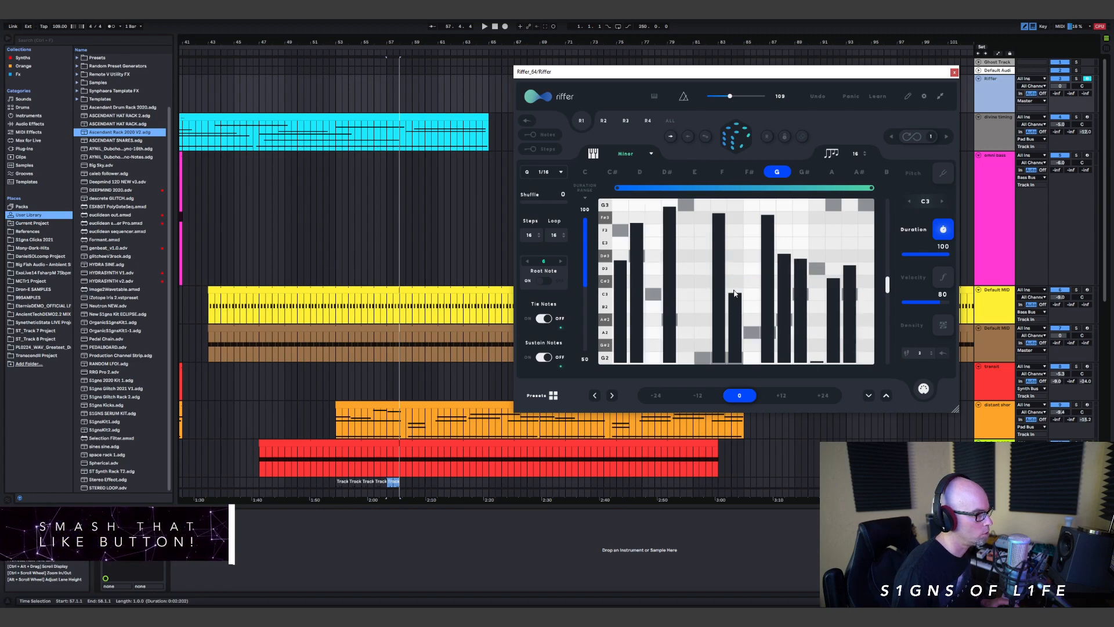
{"action": "left_click_drag", "start_coordinate": [733, 302], "coordinate": [735, 237]}
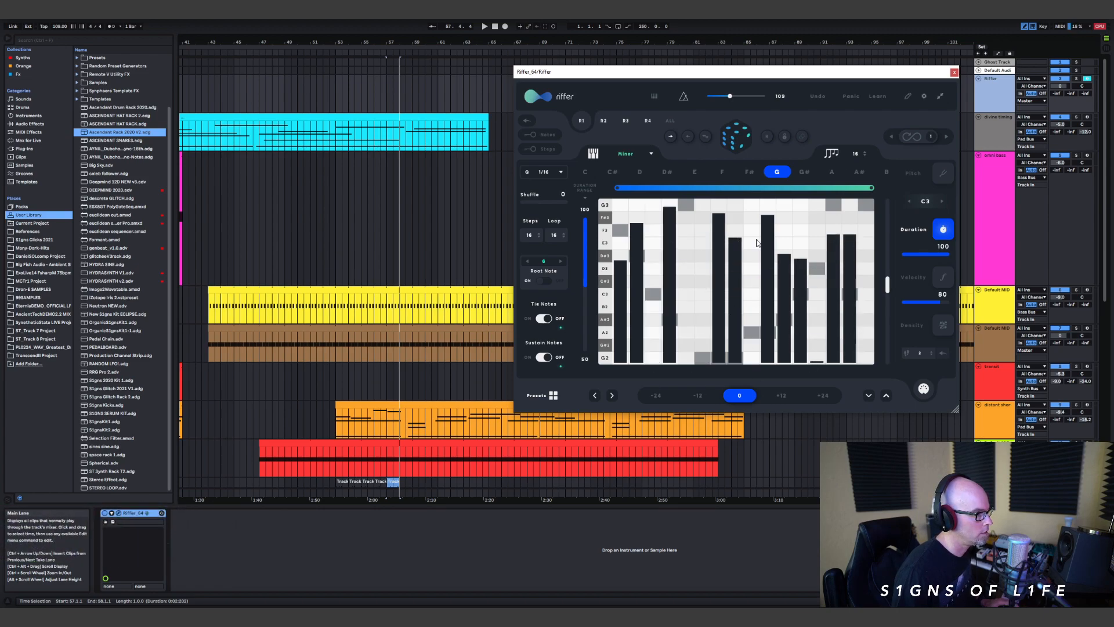
Step: Audition the variation, place it as a one-bar clip at bar 58 on the duplicated transit track and close the Riffer window
{"action": "scroll", "coordinate": [432, 313], "scroll_direction": "down", "scroll_amount": 5}
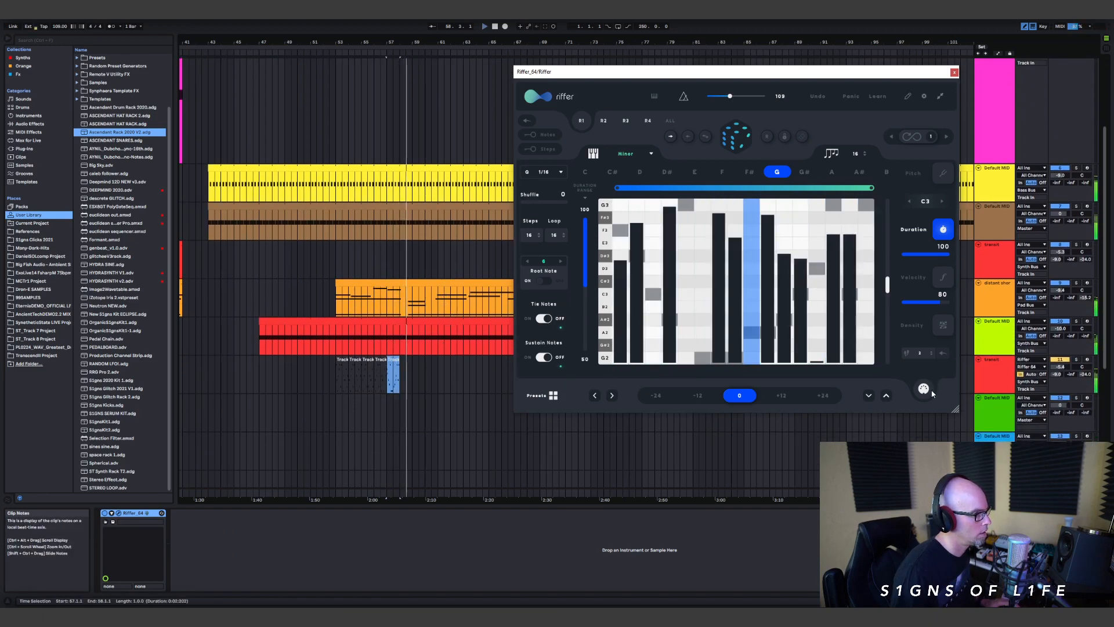
{"action": "key", "text": "space"}
{"action": "left_click_drag", "start_coordinate": [928, 390], "coordinate": [401, 372]}
{"action": "left_click", "coordinate": [953, 72]}
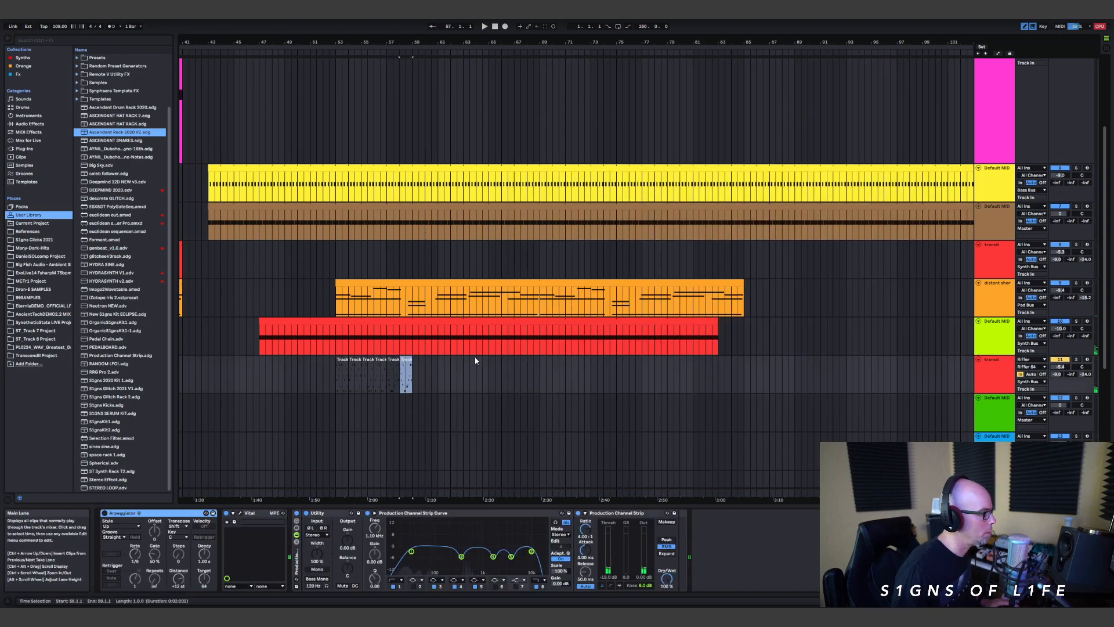
Step: Set the duplicated transit track's MIDI input to No Input and extend and consolidate its riff clips into one eight-bar clip from bar 53
{"action": "mouse_move", "coordinate": [411, 375]}
{"action": "left_mouse_down"}
{"action": "mouse_move", "coordinate": [331, 380]}
{"action": "mouse_move", "coordinate": [341, 382]}
{"action": "left_mouse_up"}
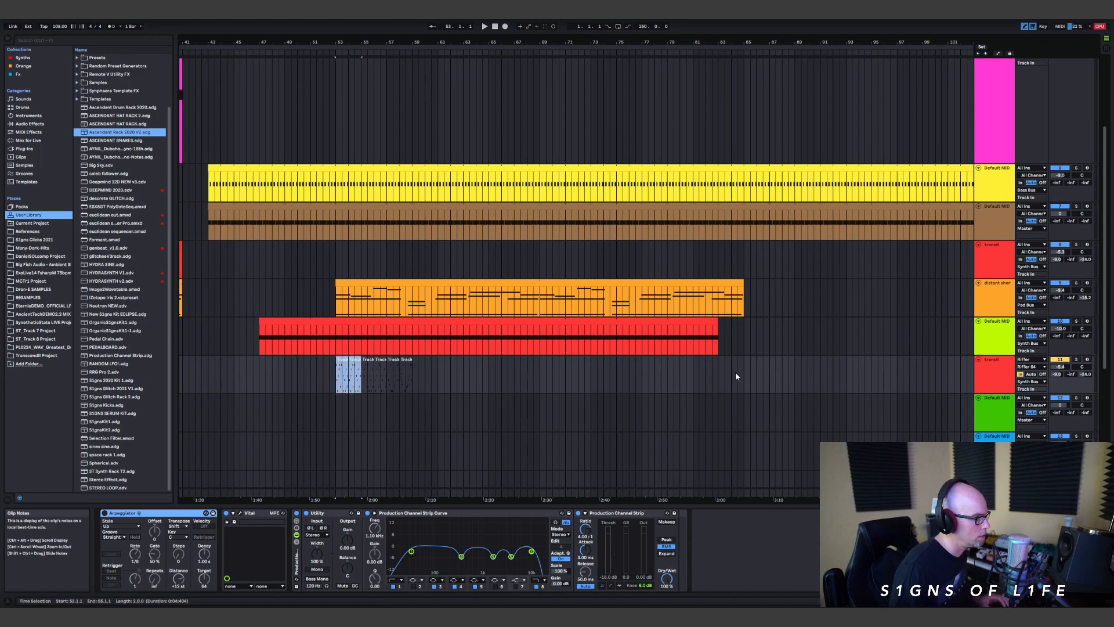
{"action": "left_click", "coordinate": [1036, 360]}
{"action": "left_click", "coordinate": [1038, 455]}
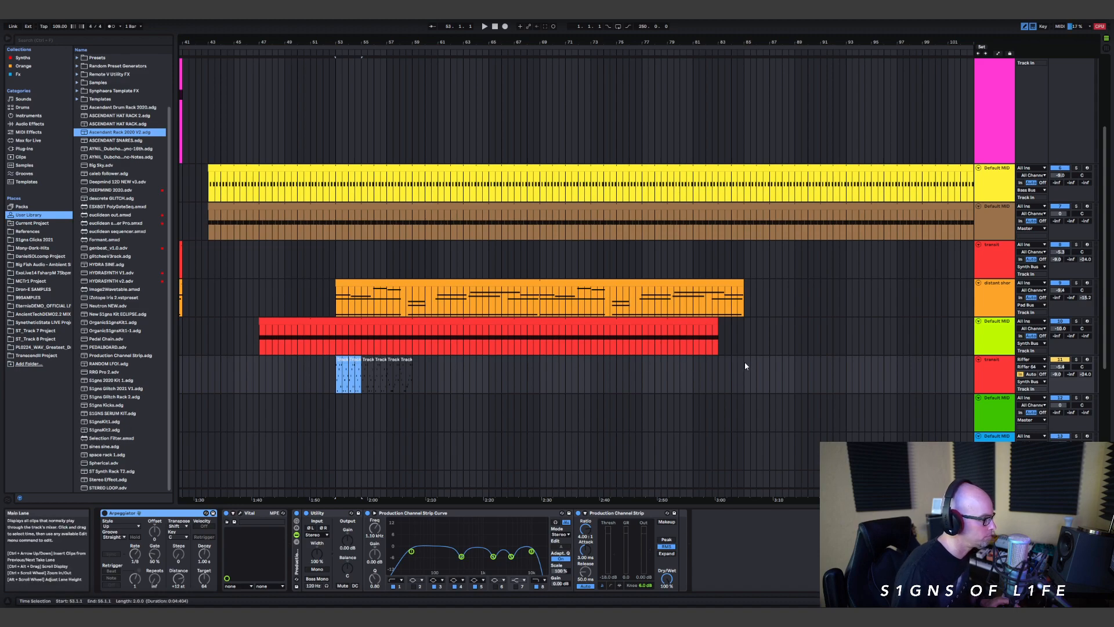
{"action": "left_click", "coordinate": [1035, 359]}
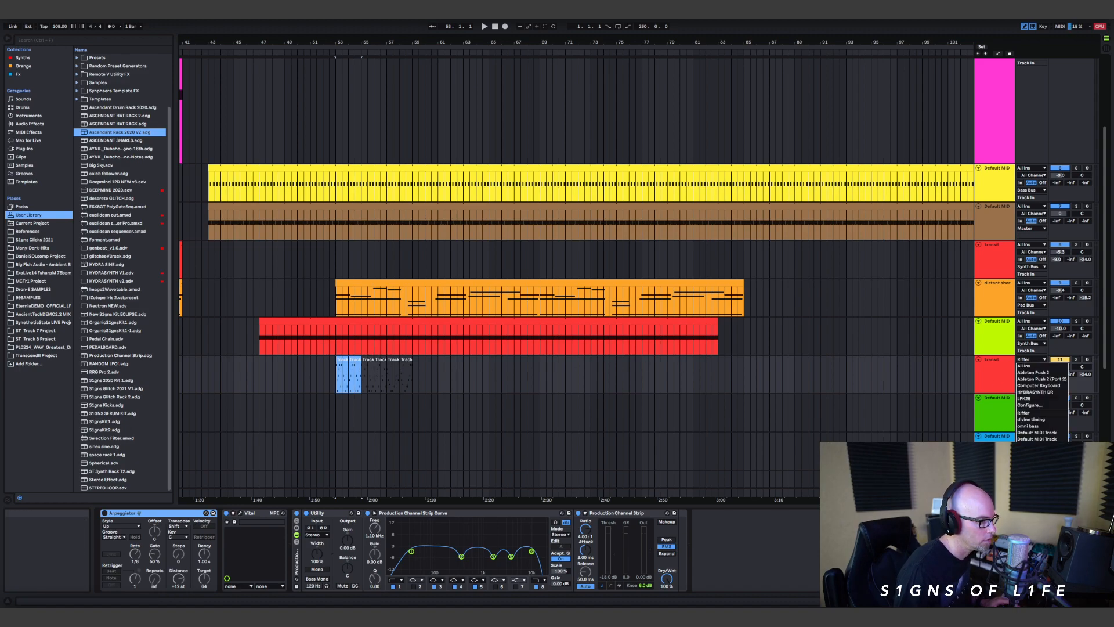
{"action": "left_click", "coordinate": [1030, 485]}
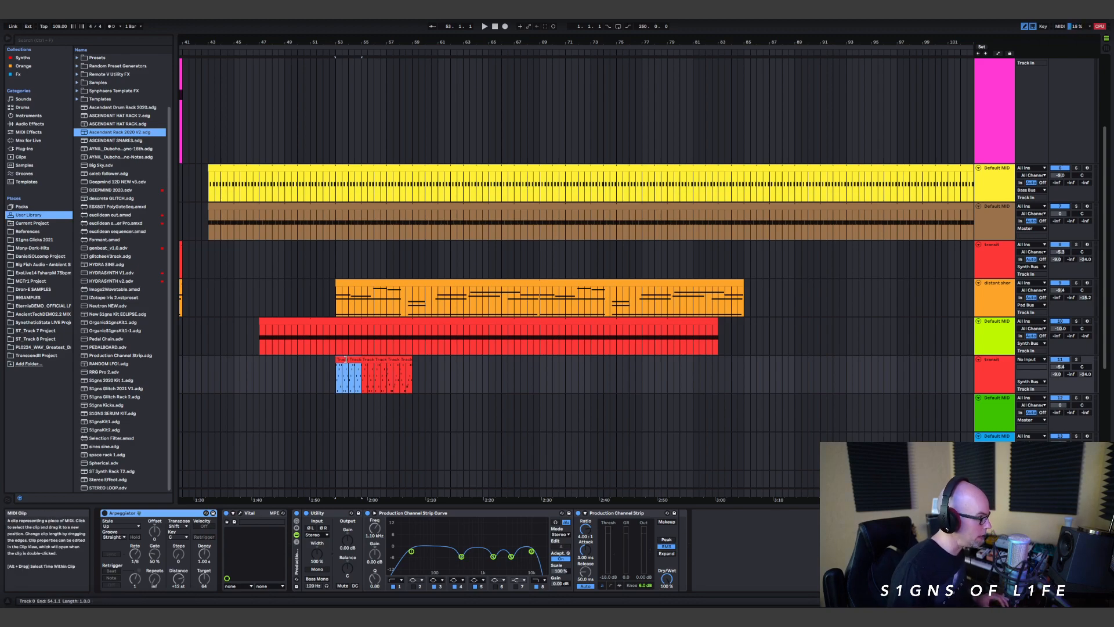
{"action": "left_click_drag", "start_coordinate": [344, 360], "coordinate": [343, 386]}
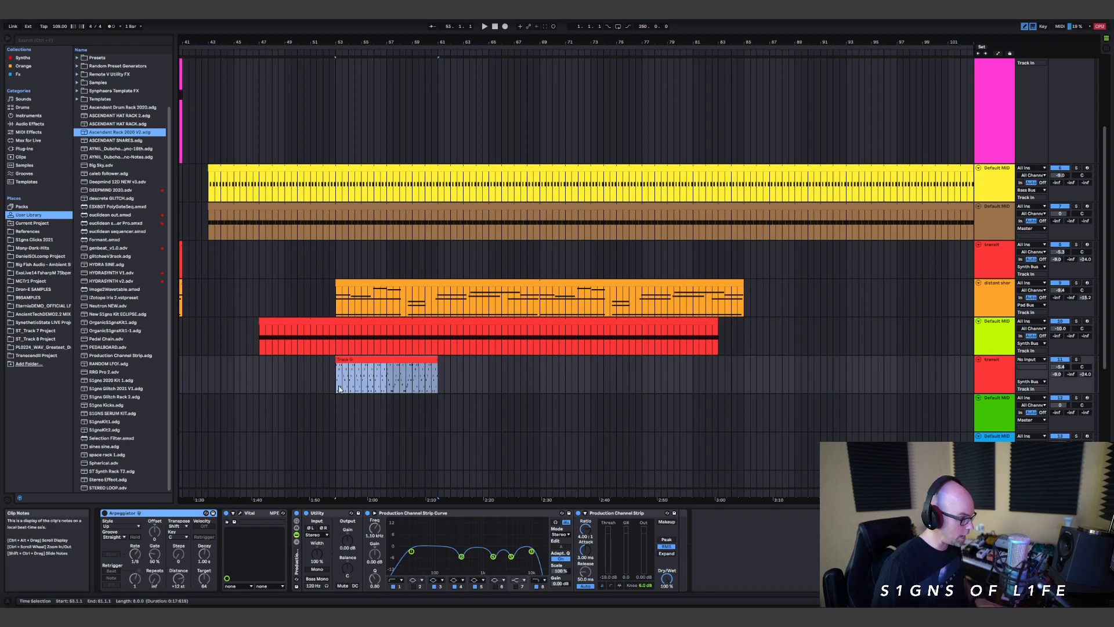
Step: Open the consolidated riff clip on the duplicated transit track in an enlarged note editor, inspect its notes and shrink the editor again
{"action": "left_click", "coordinate": [382, 361]}
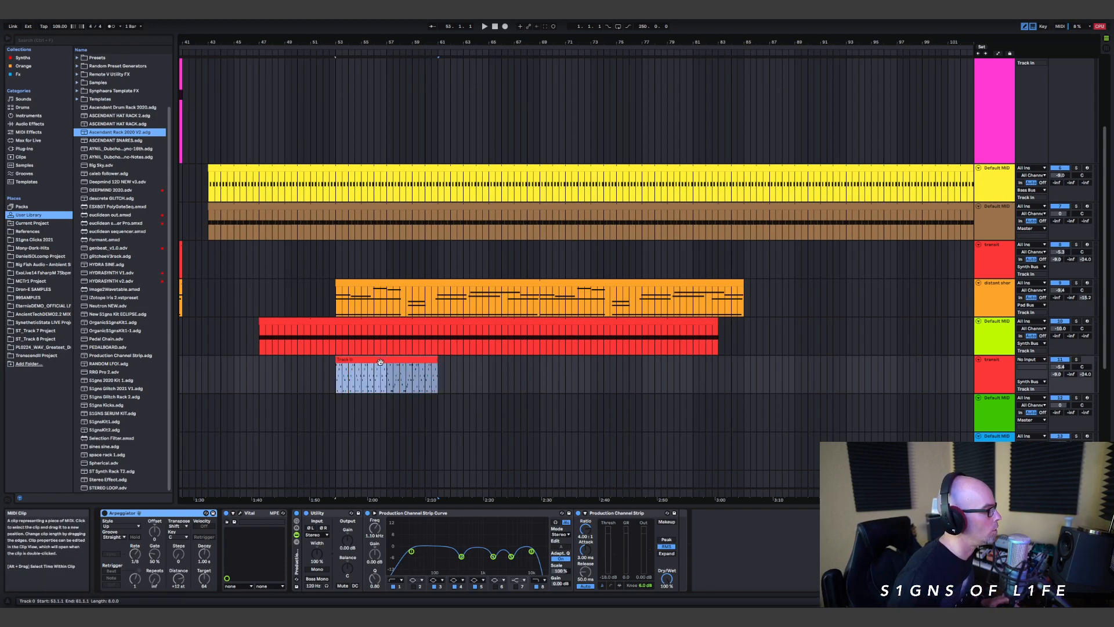
{"action": "double_click", "coordinate": [380, 362]}
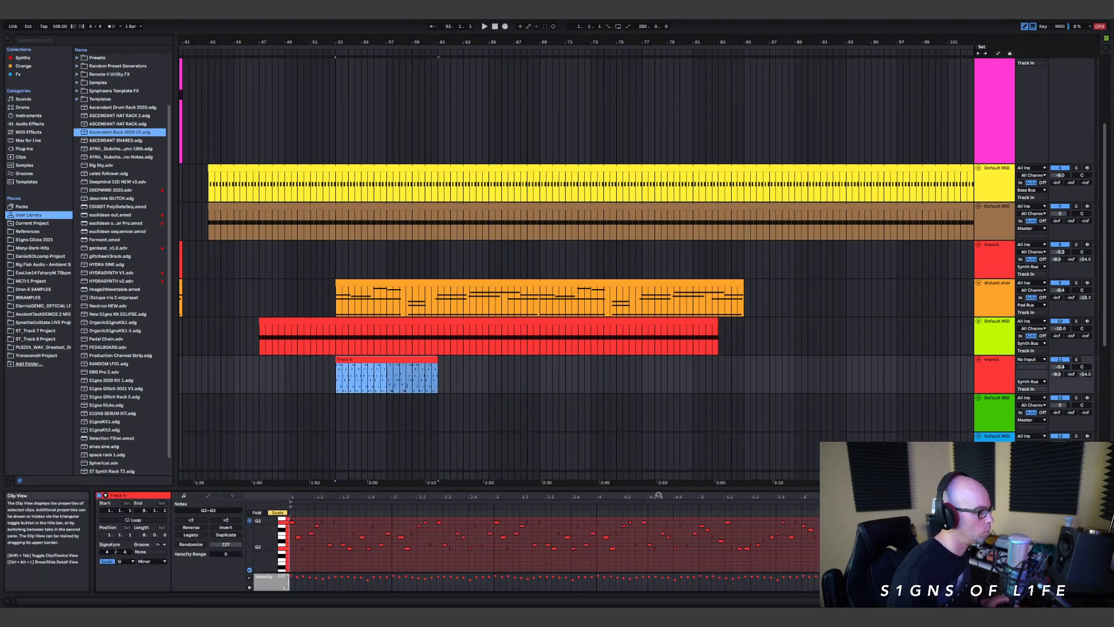
{"action": "left_click_drag", "start_coordinate": [658, 491], "coordinate": [695, 144]}
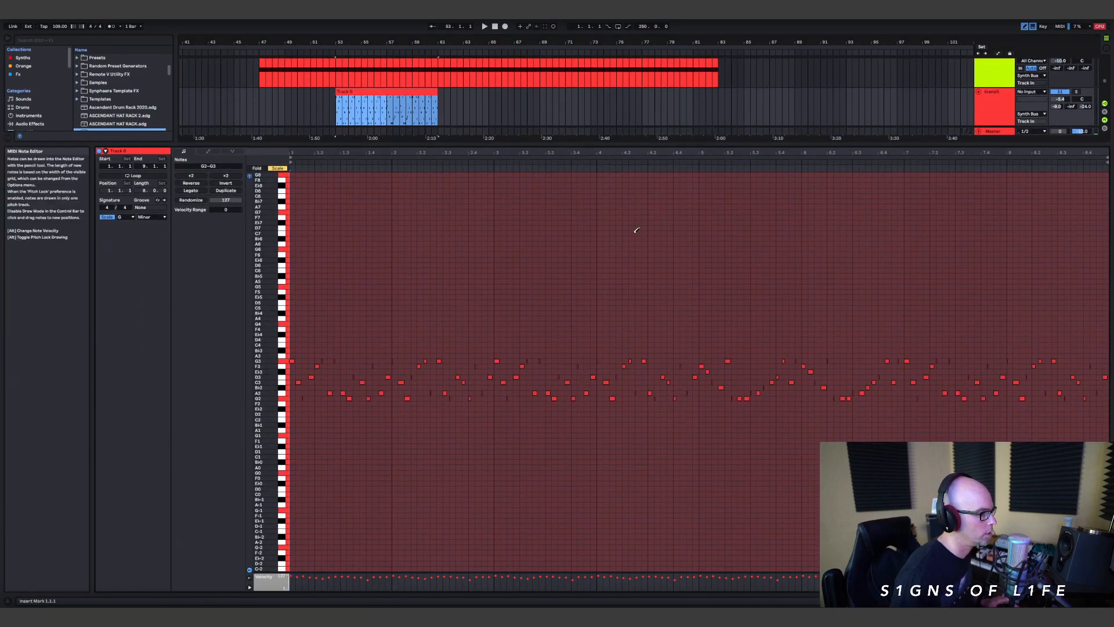
{"action": "left_click_drag", "start_coordinate": [354, 152], "coordinate": [354, 152]}
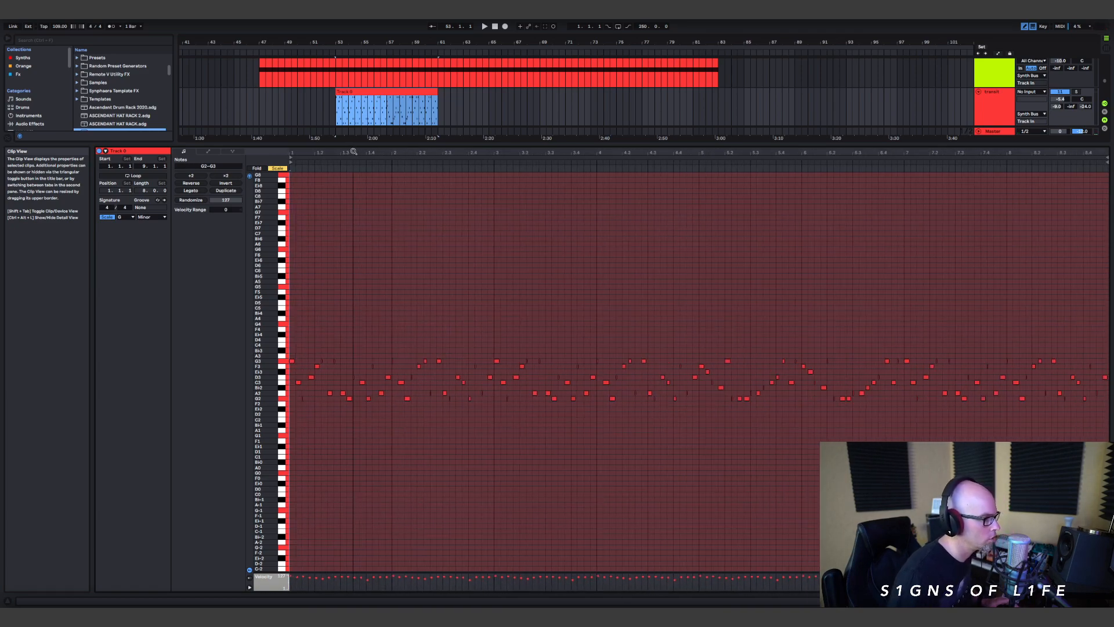
{"action": "left_click_drag", "start_coordinate": [803, 143], "coordinate": [803, 491]}
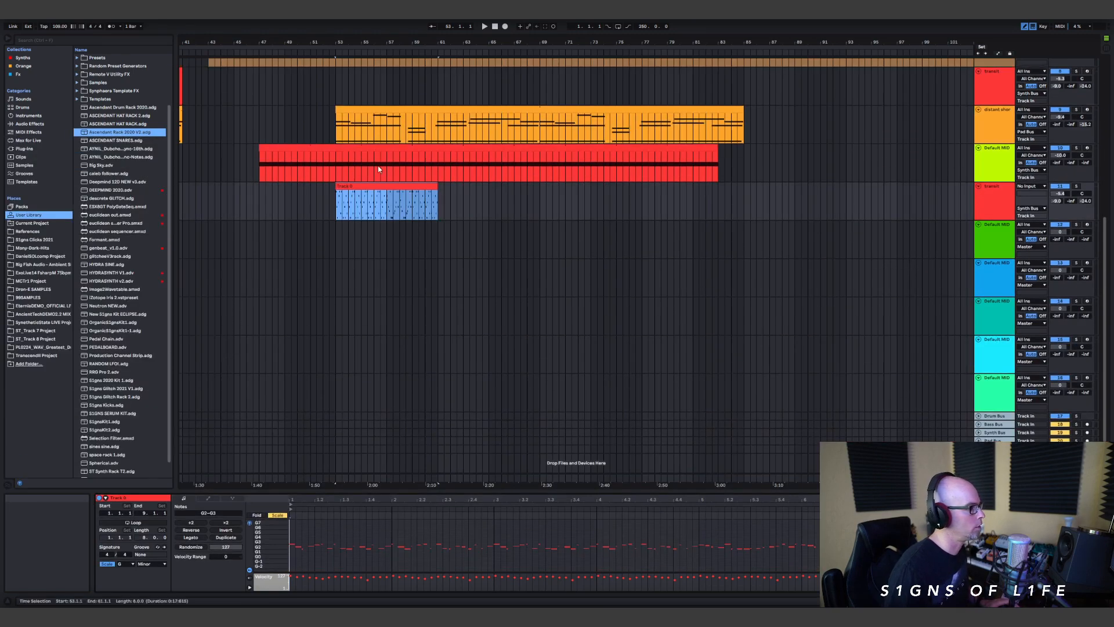
Step: Duplicate the eight-bar riff clip twice so it fills bars 53 to 77, and play back from its start
{"action": "key", "text": "ctrl+d"}
{"action": "key", "text": "ctrl+d"}
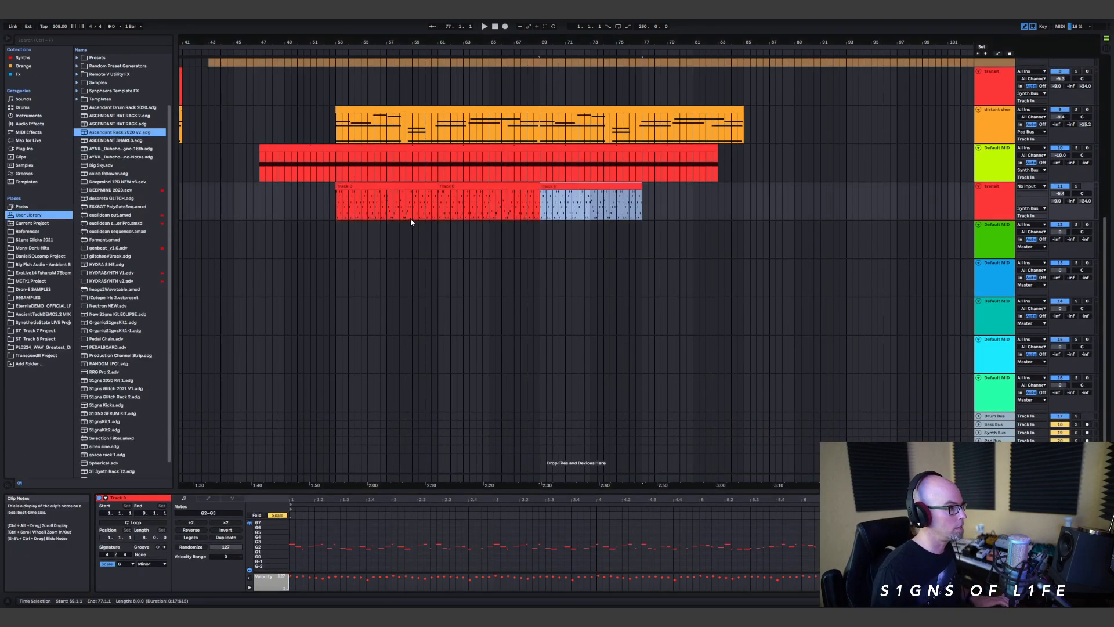
{"action": "left_click", "coordinate": [343, 202]}
{"action": "key", "text": "space"}
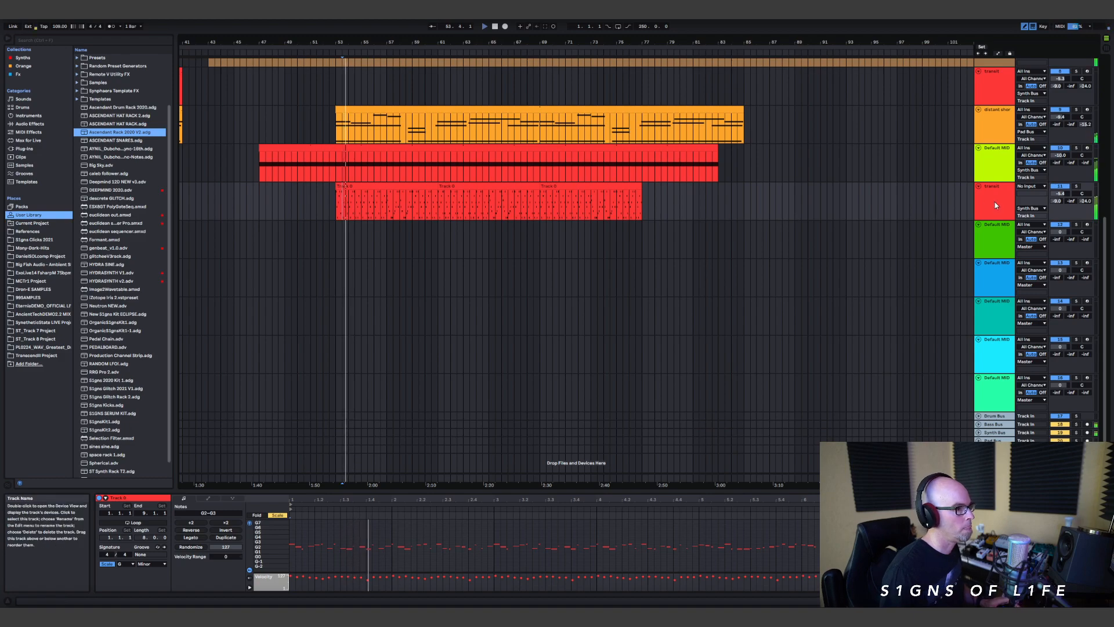
Step: Adjust the duplicated transit track's ValhallaDelay send during playback, settling at about -18 dB
{"action": "scroll", "coordinate": [1089, 242], "scroll_direction": "up", "scroll_amount": 1}
{"action": "left_click_drag", "start_coordinate": [1060, 245], "coordinate": [1060, 223]}
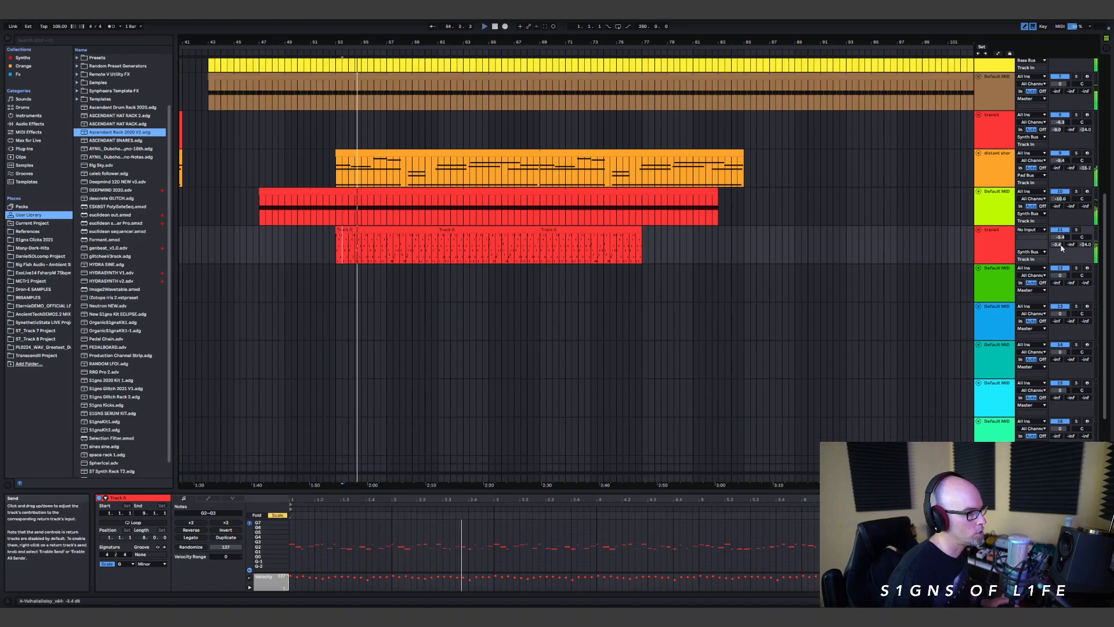
{"action": "key", "text": "ctrl+z"}
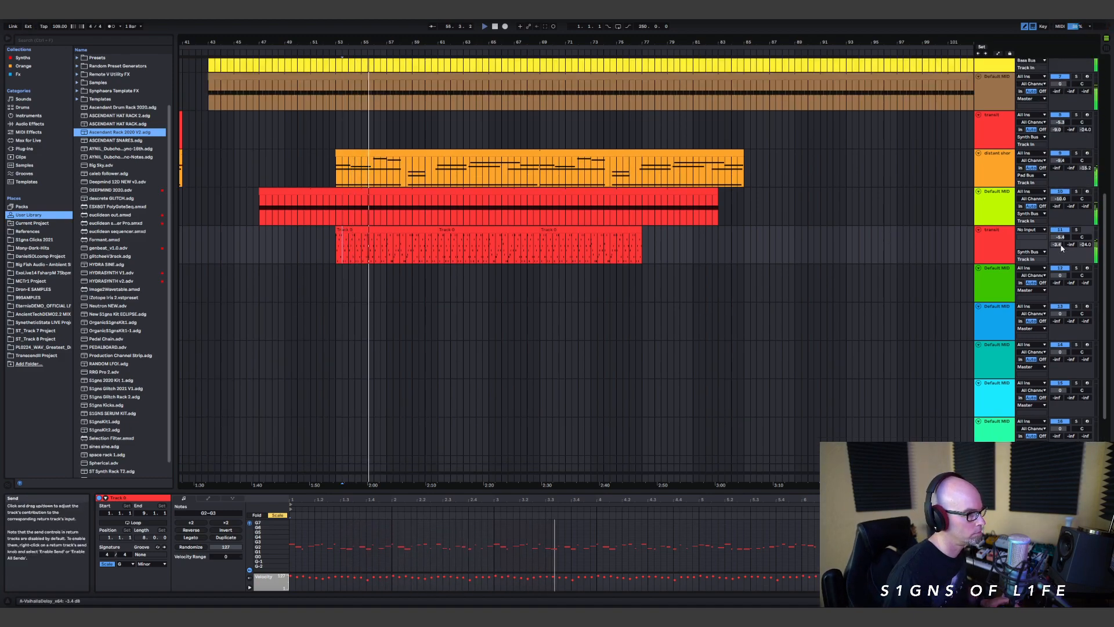
{"action": "left_click_drag", "start_coordinate": [1061, 245], "coordinate": [1061, 260]}
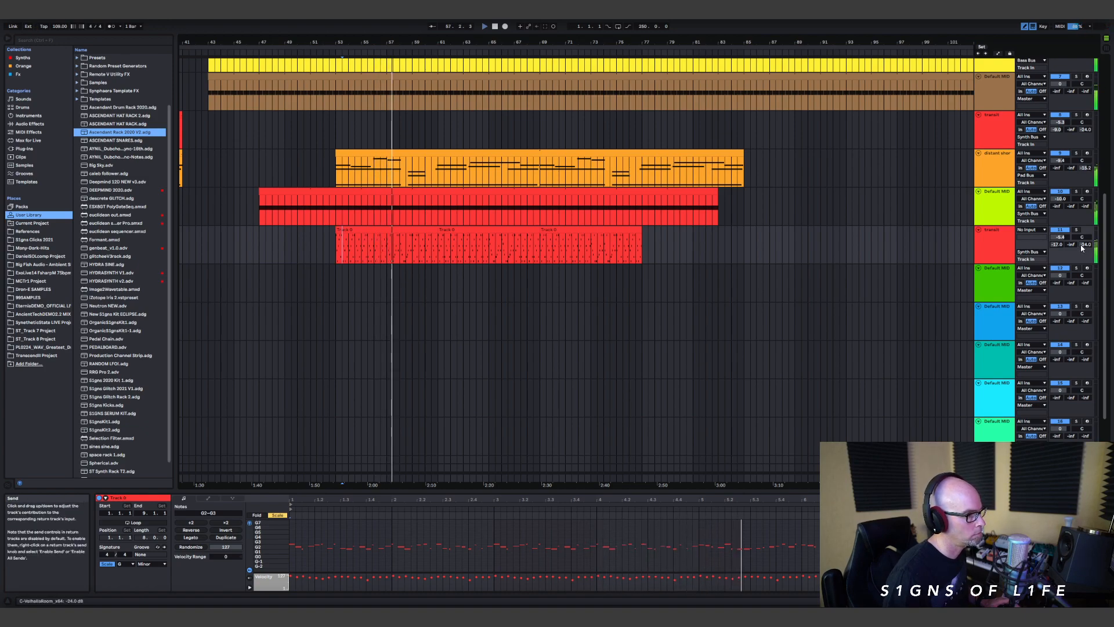
{"action": "left_click_drag", "start_coordinate": [1055, 244], "coordinate": [1054, 250]}
{"action": "scroll", "coordinate": [801, 209], "scroll_direction": "up", "scroll_amount": 3}
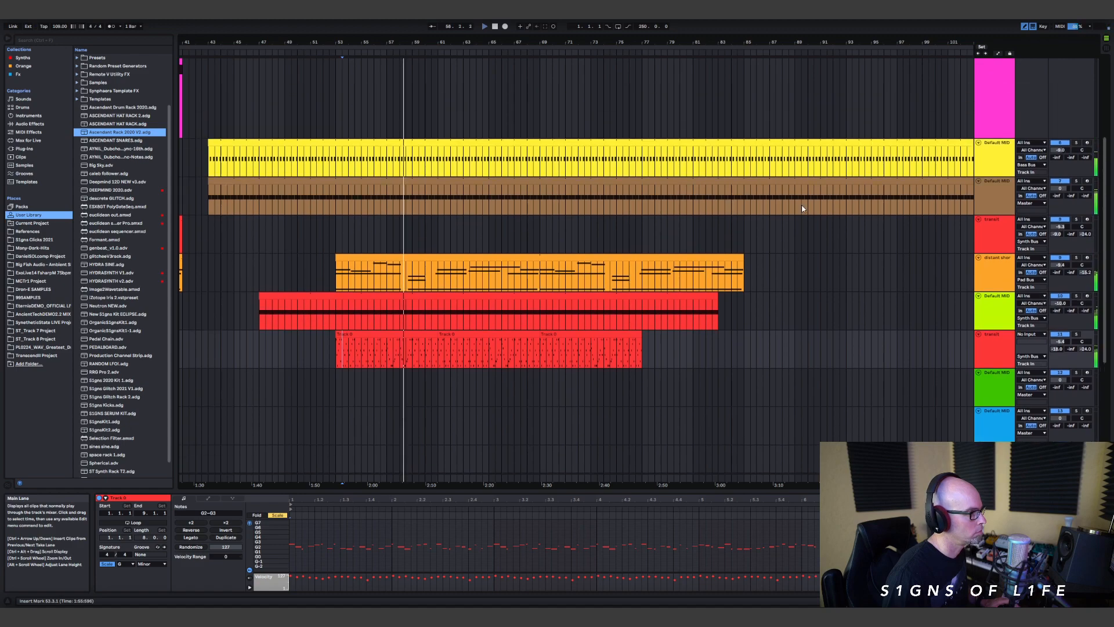
Step: Extend the cyan pad clip on the divine timing track well past the end of the yellow and brown clips
{"action": "scroll", "coordinate": [764, 323], "scroll_direction": "down", "scroll_amount": 3}
{"action": "scroll", "coordinate": [377, 279], "scroll_direction": "up", "scroll_amount": 9}
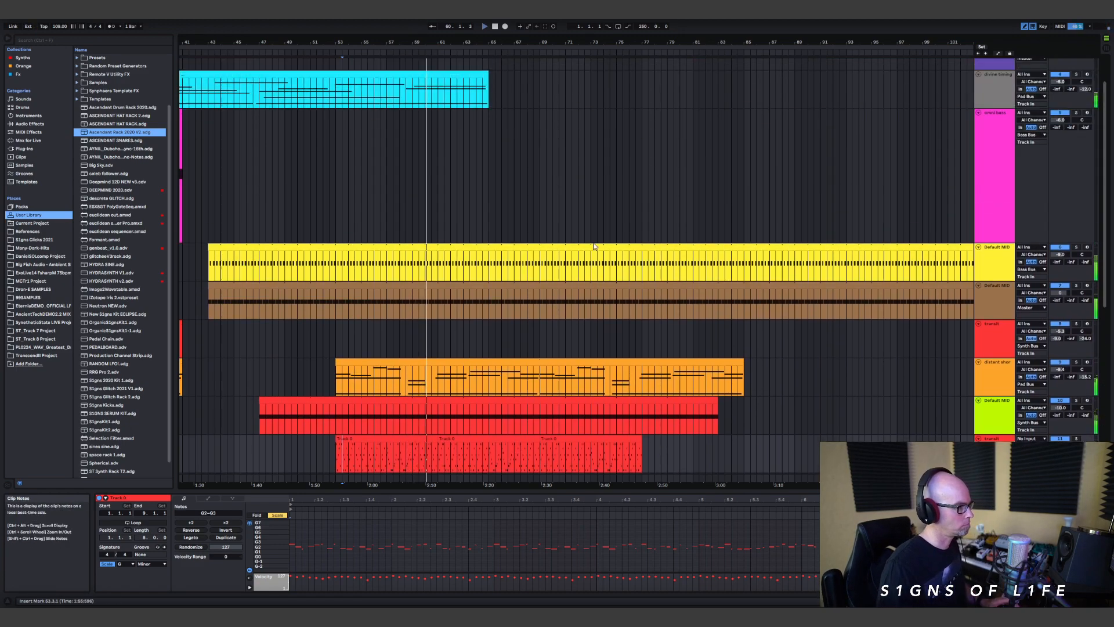
{"action": "scroll", "coordinate": [519, 291], "scroll_direction": "up", "scroll_amount": 3}
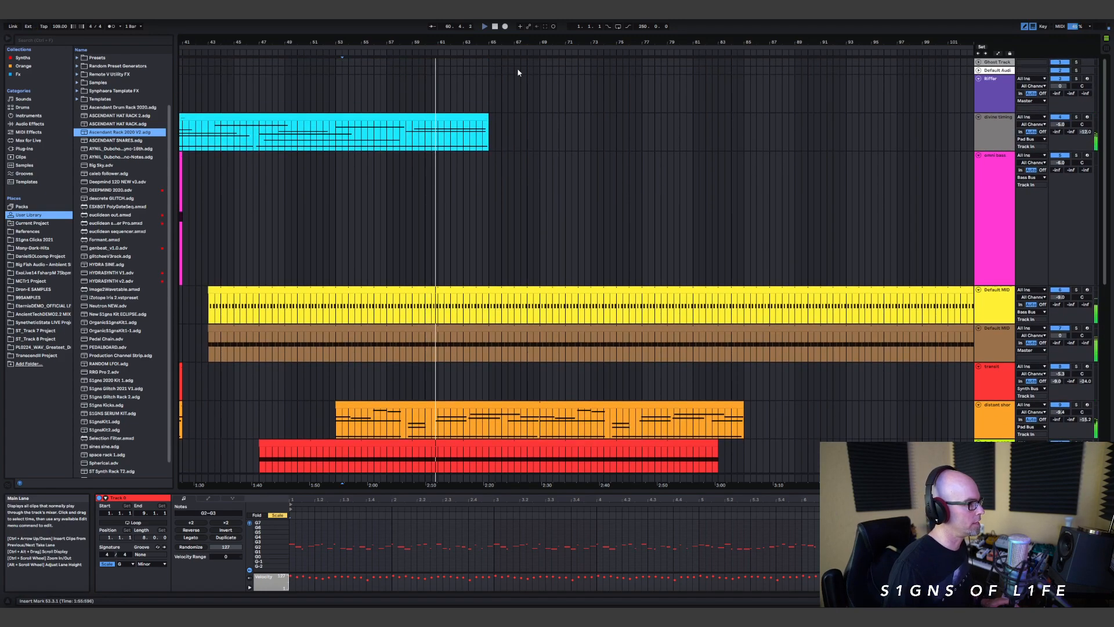
{"action": "double_click", "coordinate": [467, 41]}
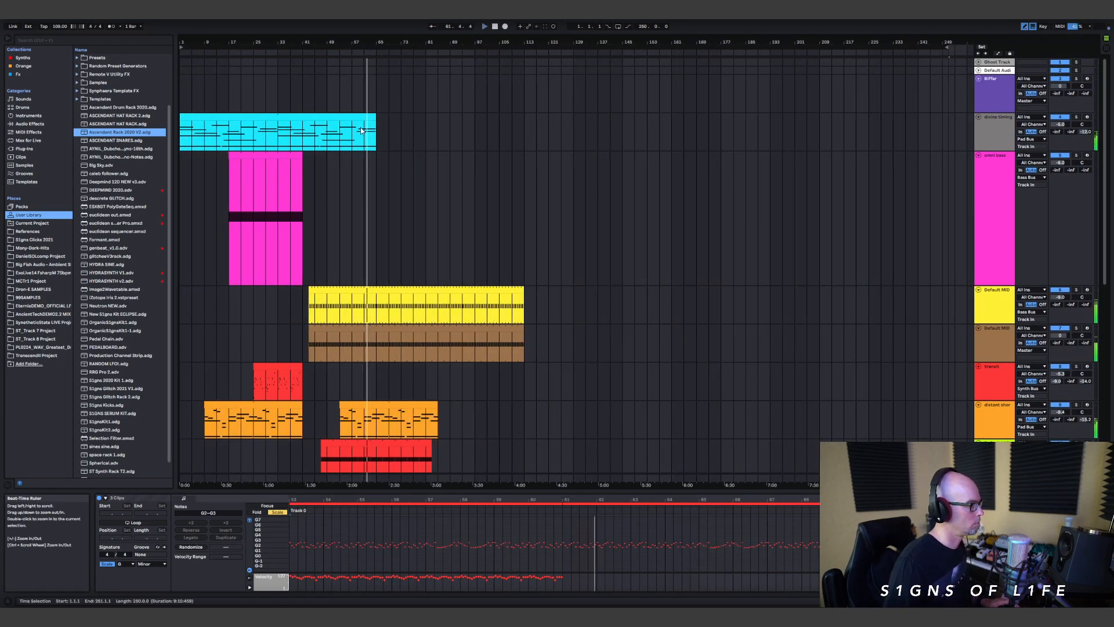
{"action": "left_click_drag", "start_coordinate": [374, 132], "coordinate": [596, 145]}
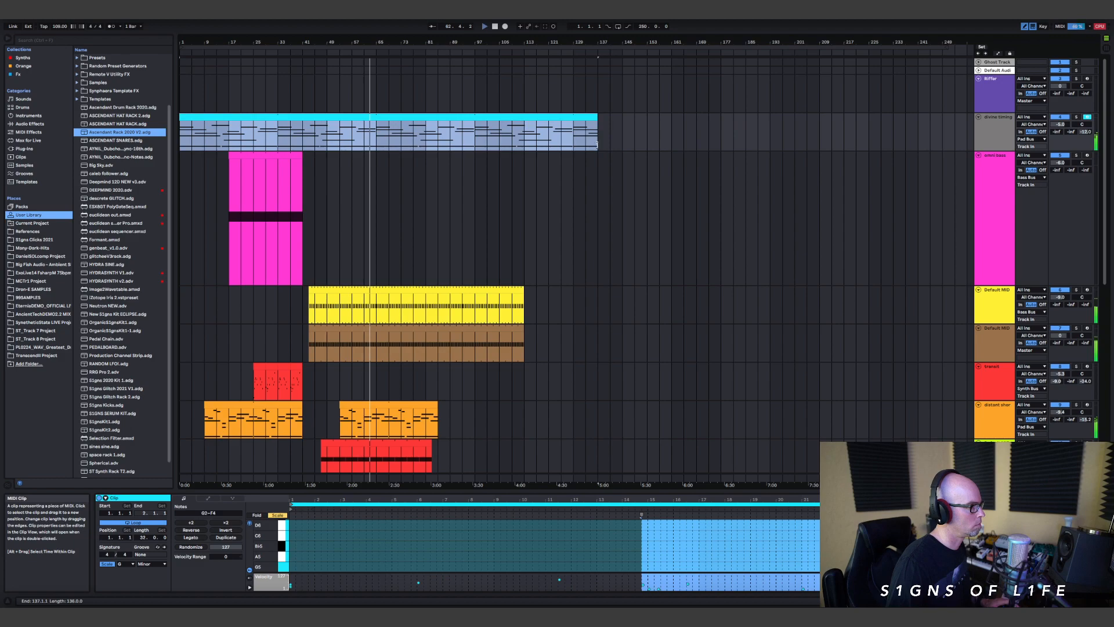
{"action": "scroll", "coordinate": [592, 276], "scroll_direction": "down", "scroll_amount": 8}
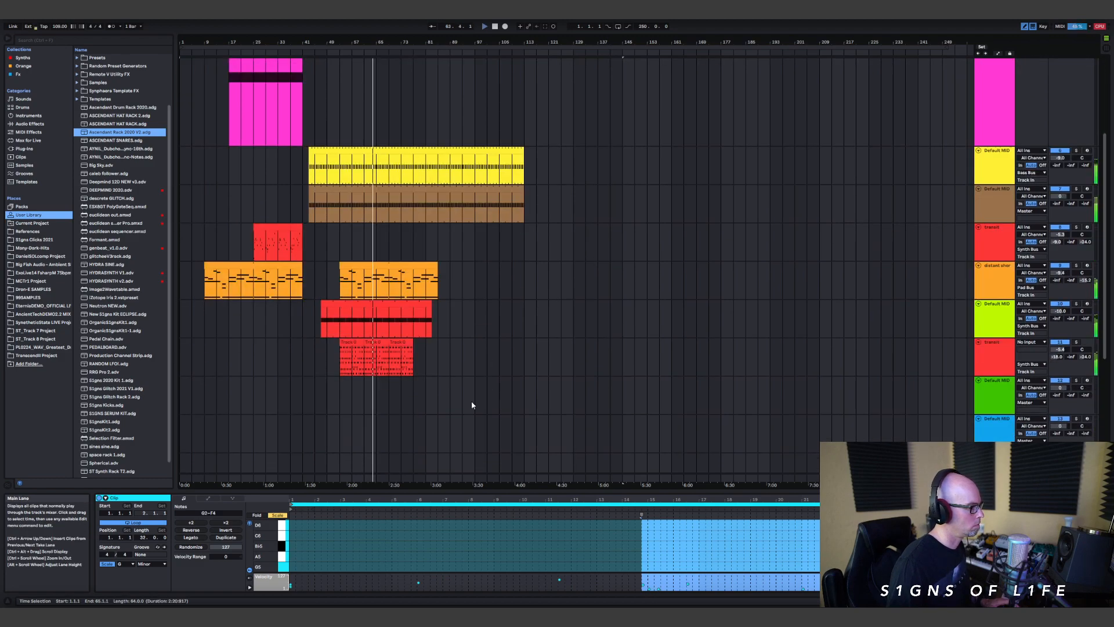
Step: Add a fourth repeat of the riff clip and set the arrangement loop range to 32 bars from bar 53
{"action": "left_click", "coordinate": [365, 339]}
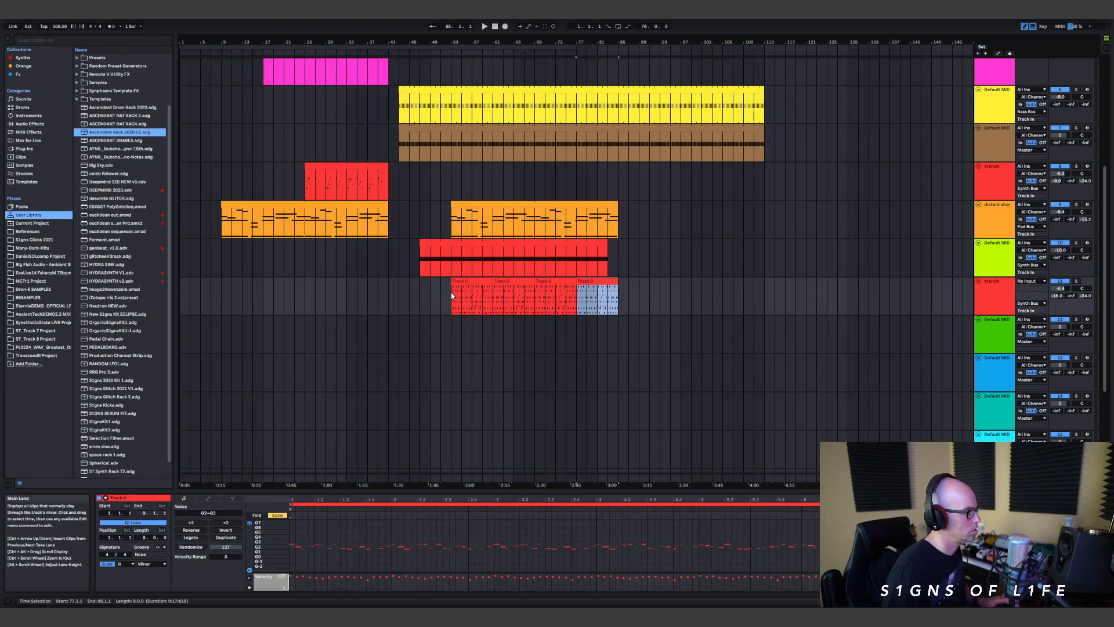
{"action": "left_click", "coordinate": [451, 291]}
{"action": "key", "text": "space"}
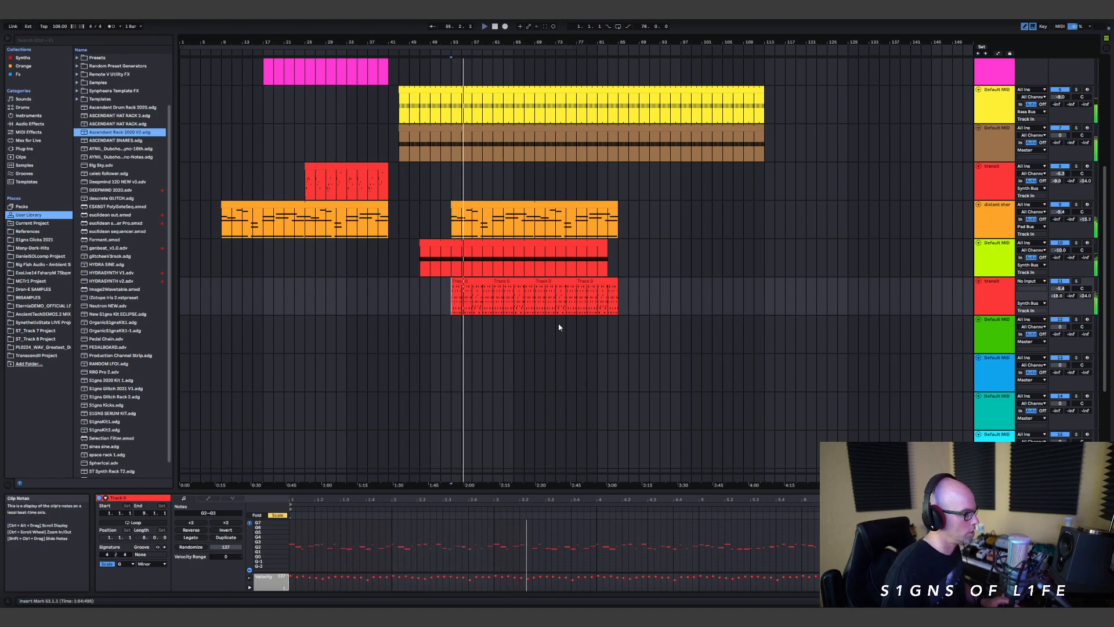
{"action": "left_click_drag", "start_coordinate": [181, 49], "coordinate": [448, 77]}
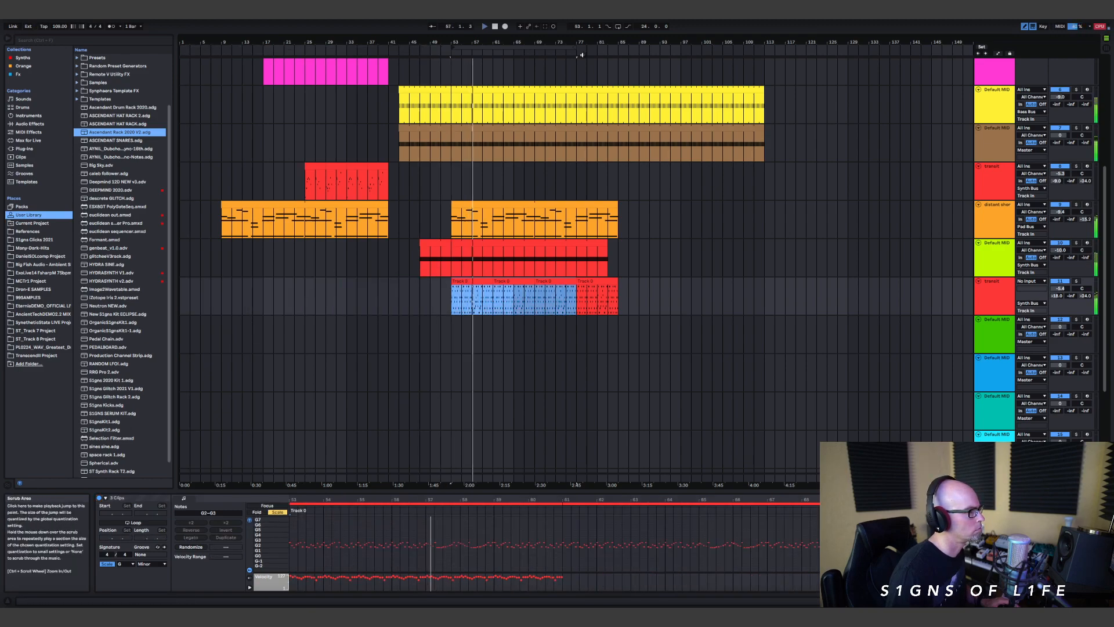
{"action": "left_click_drag", "start_coordinate": [577, 46], "coordinate": [619, 46]}
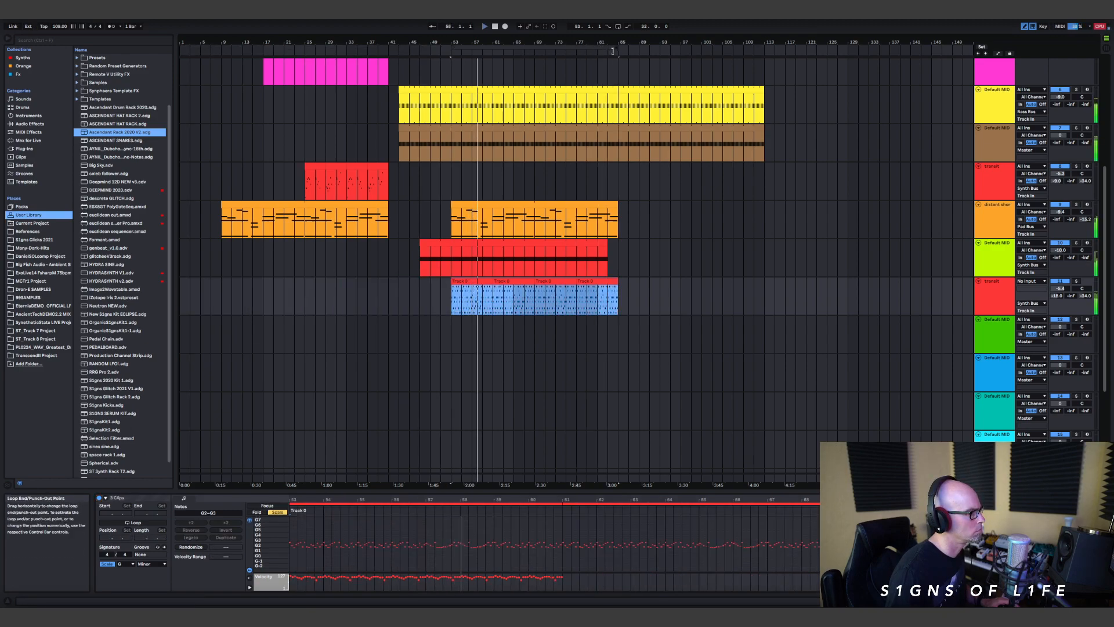
Step: Load Serum from the Synths collection onto the empty green MIDI track and turn on the arrangement loop
{"action": "left_click", "coordinate": [999, 342]}
{"action": "scroll", "coordinate": [89, 105], "scroll_direction": "down", "scroll_amount": 1}
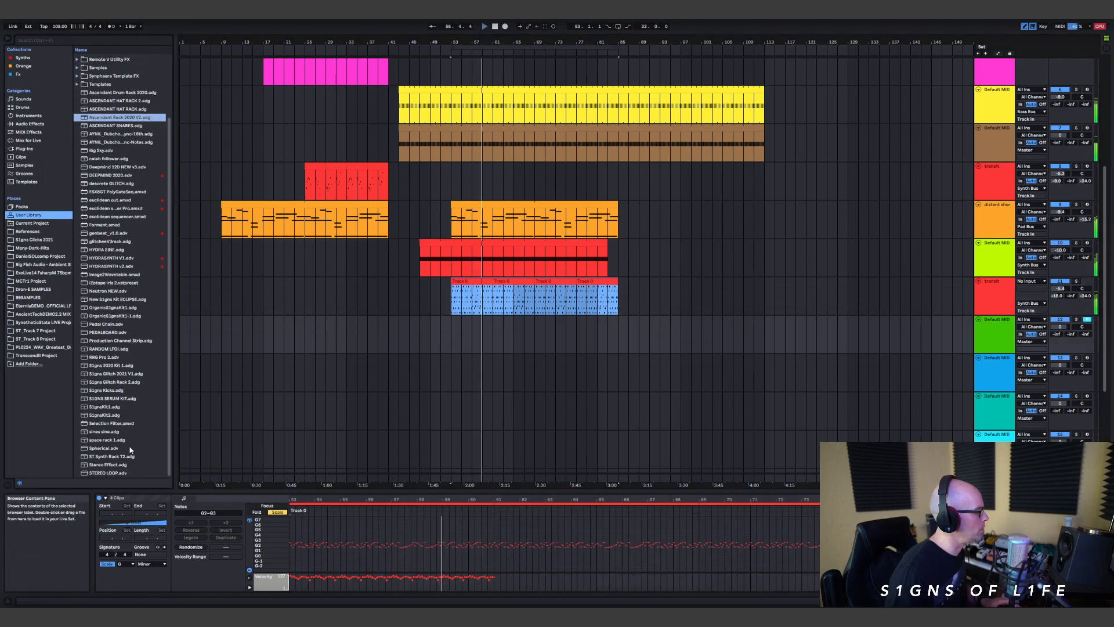
{"action": "left_click", "coordinate": [38, 58]}
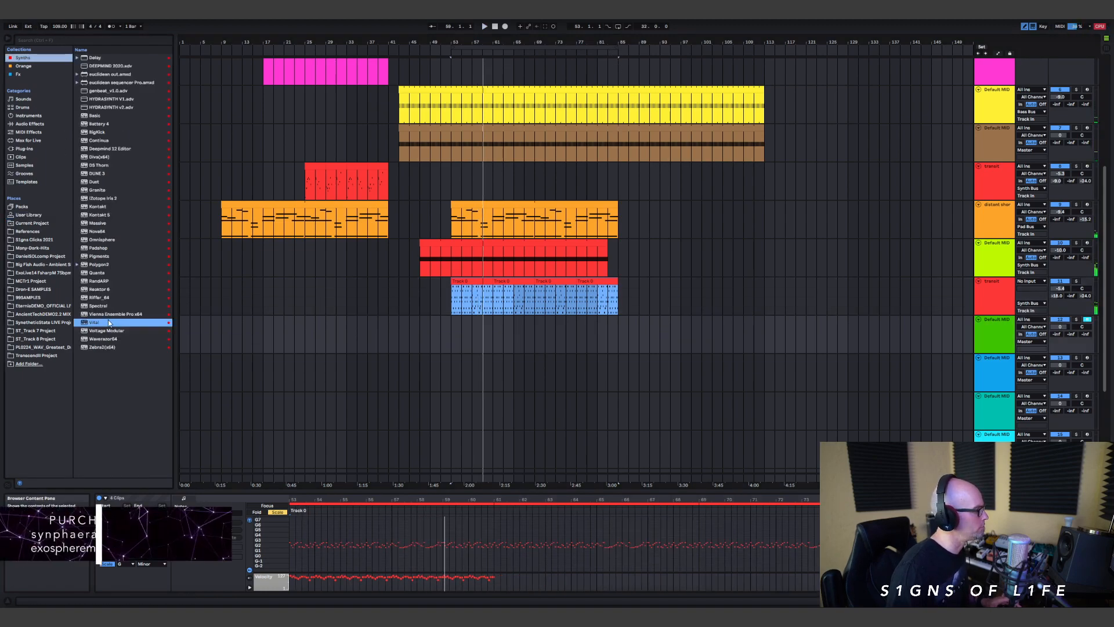
{"action": "left_click_drag", "start_coordinate": [101, 305], "coordinate": [516, 338]}
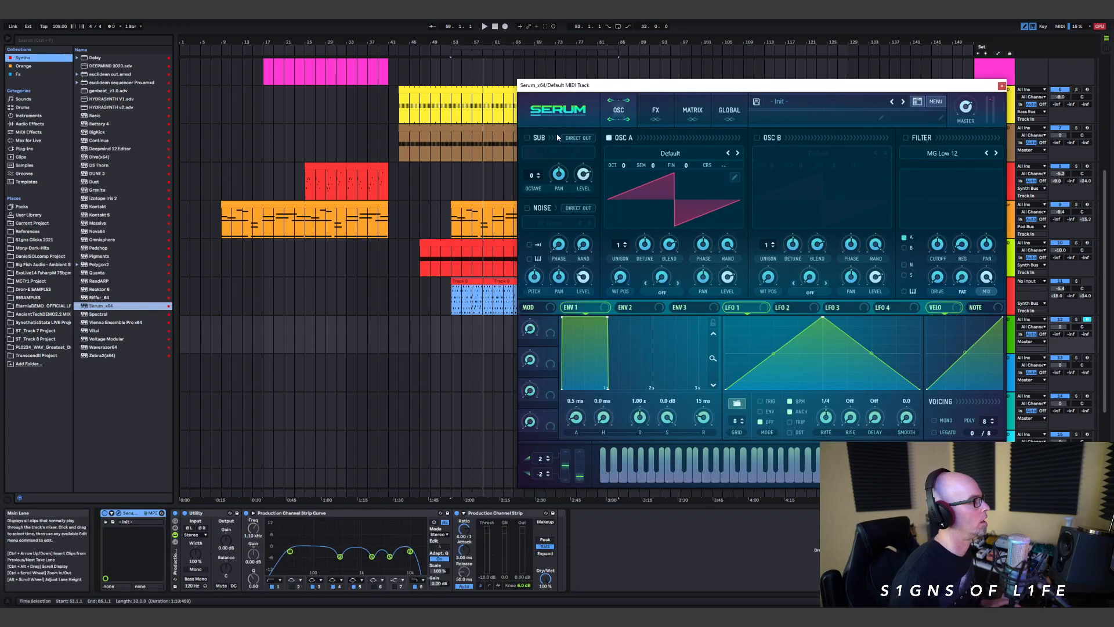
{"action": "left_click", "coordinate": [618, 26]}
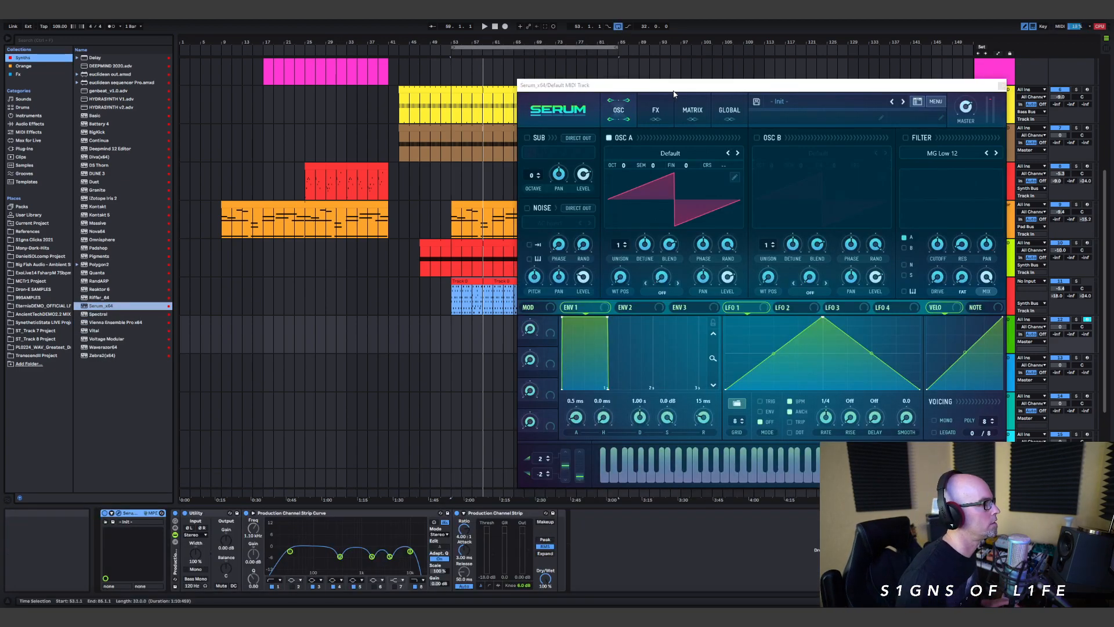
Step: Load the PD Sky Bridge preset from Serum's Ancient Technology bank
{"action": "left_click", "coordinate": [810, 105]}
{"action": "mouse_move", "coordinate": [835, 114]}
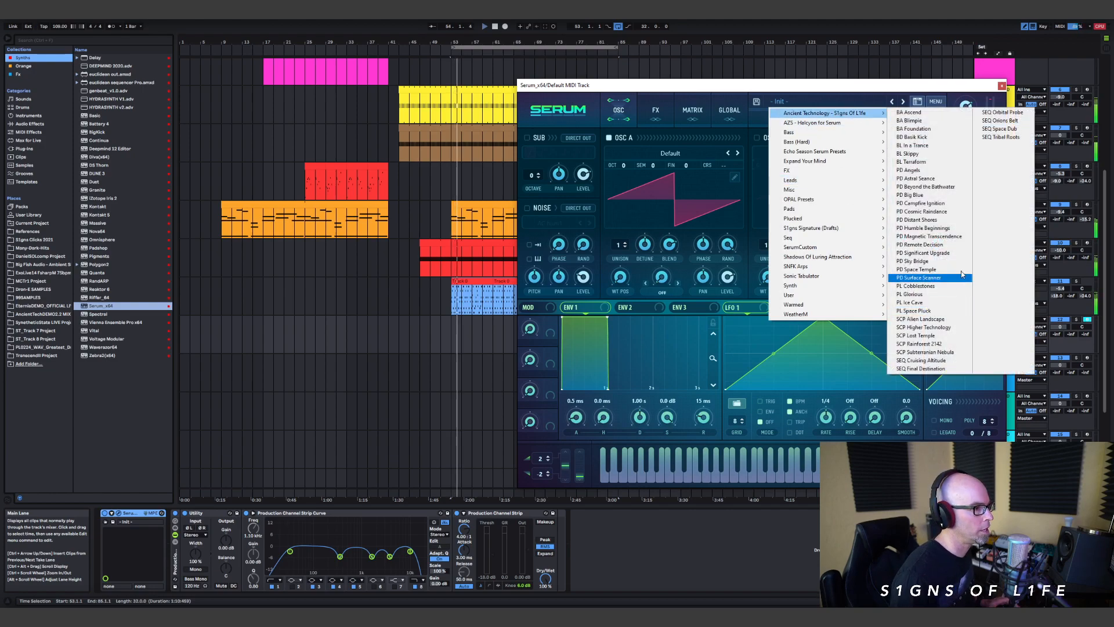
{"action": "left_click", "coordinate": [917, 261]}
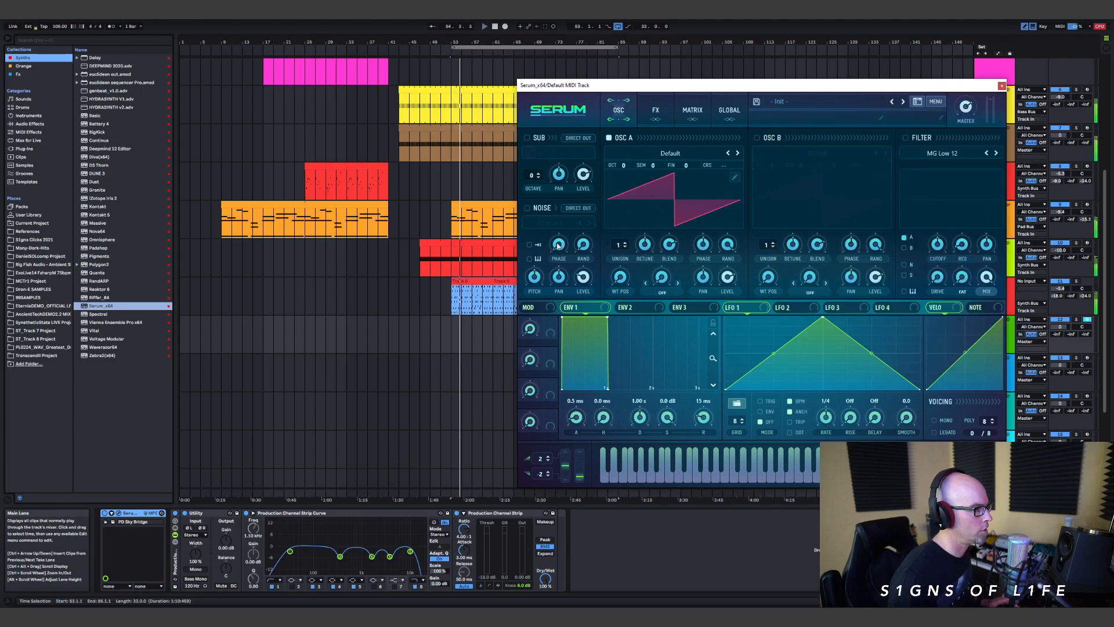
Step: Check the modulation on oscillator A's pan and remove all modulators from oscillator B's pan in Serum
{"action": "right_click", "coordinate": [703, 276]}
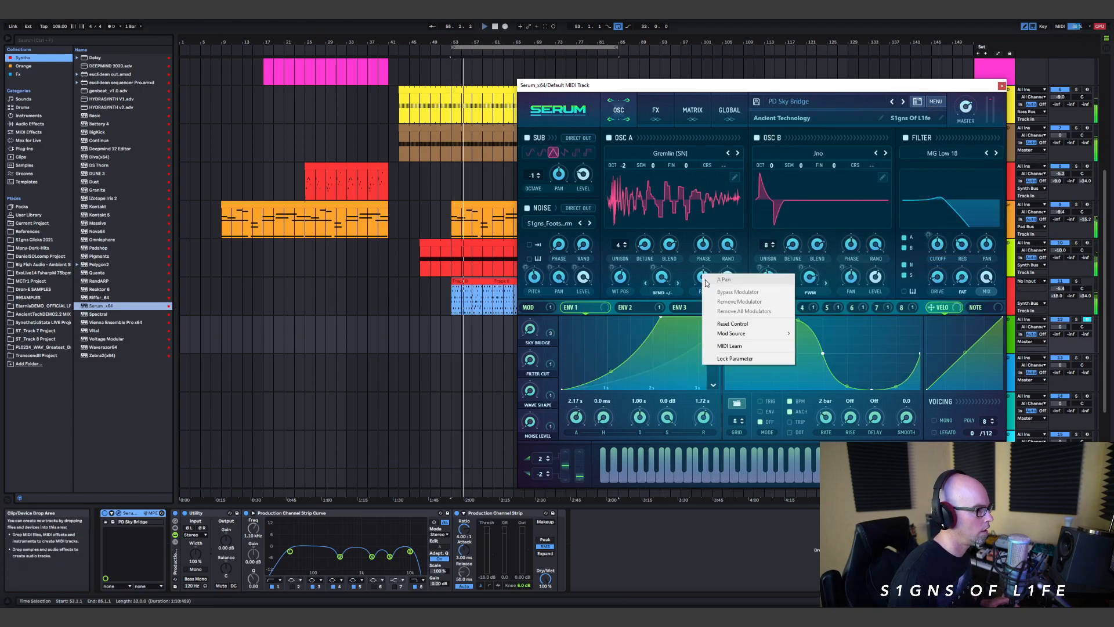
{"action": "right_click", "coordinate": [850, 276]}
{"action": "right_click", "coordinate": [851, 277]}
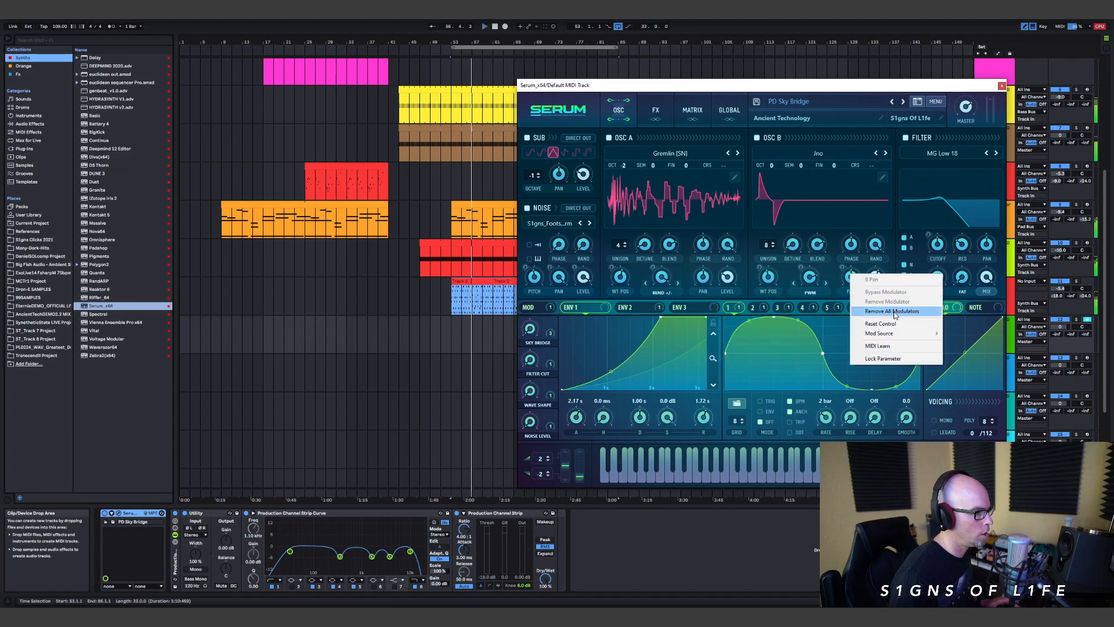
{"action": "left_click", "coordinate": [894, 310]}
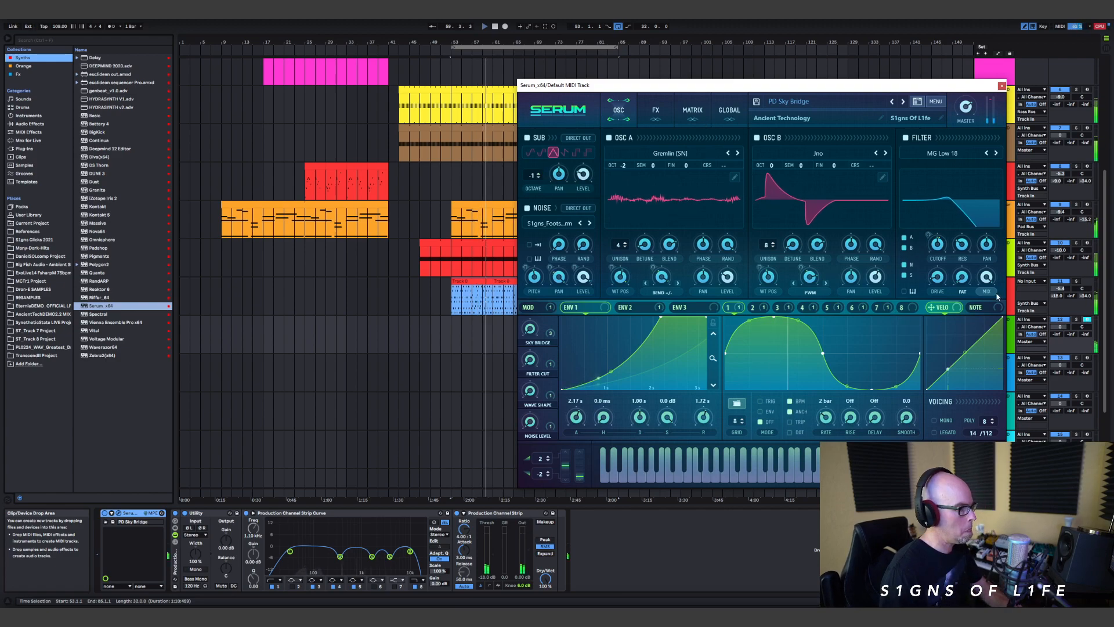
Step: Route the green Serum track's output to the Synth Bus and close the Serum window
{"action": "left_click", "coordinate": [1030, 341]}
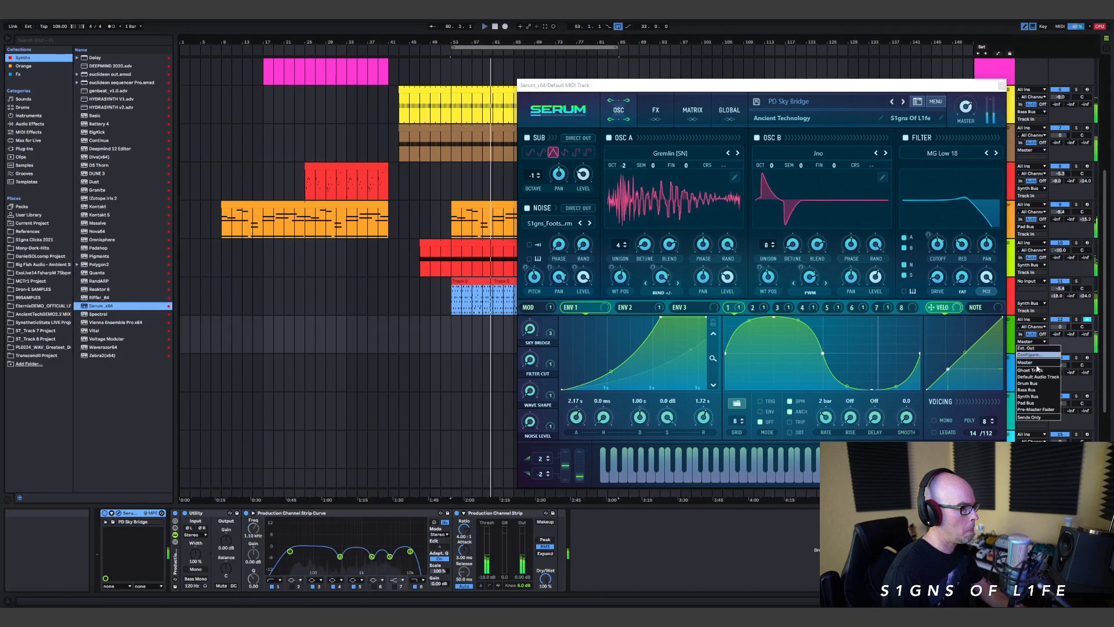
{"action": "left_click", "coordinate": [1043, 400]}
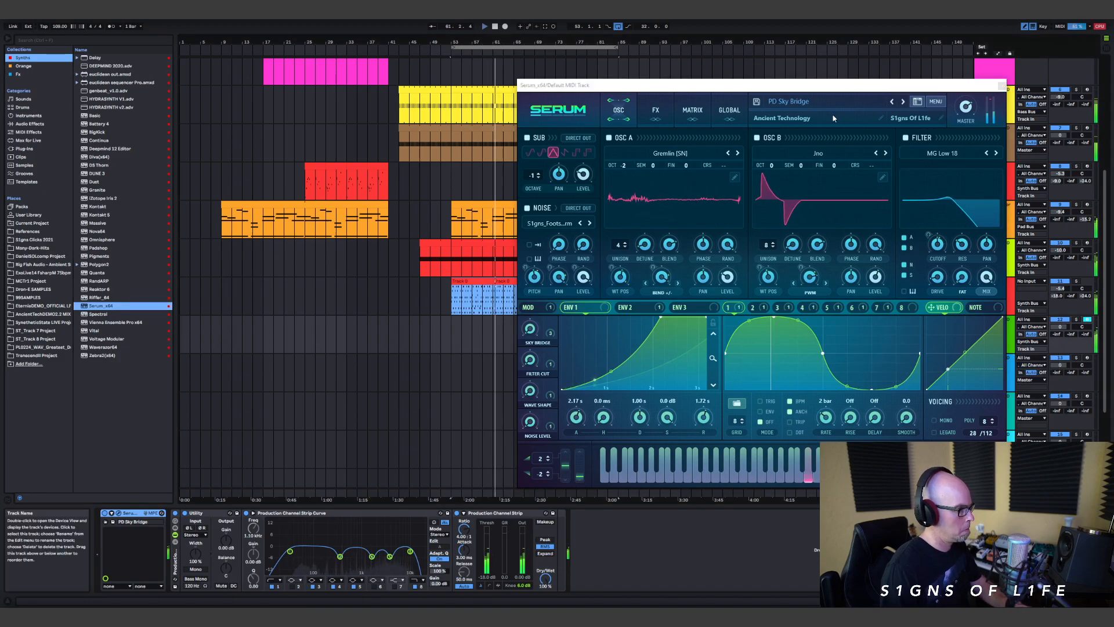
{"action": "left_click", "coordinate": [999, 87]}
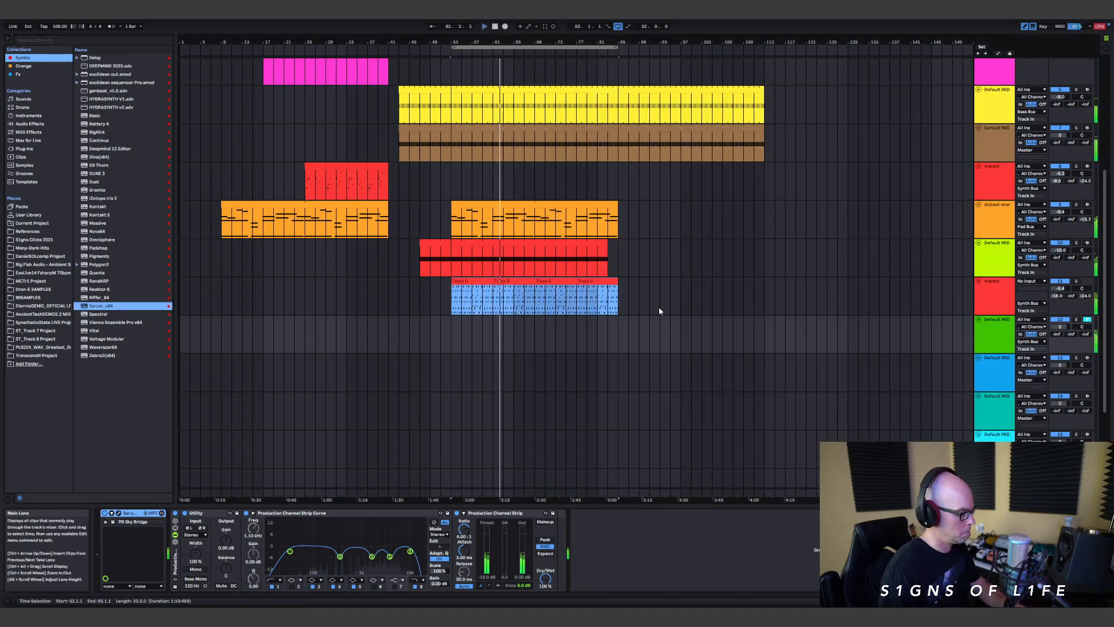
Step: Lower the green Serum track's volume and set its Utility gain to -1.11 dB
{"action": "left_click_drag", "start_coordinate": [1060, 326], "coordinate": [1063, 339]}
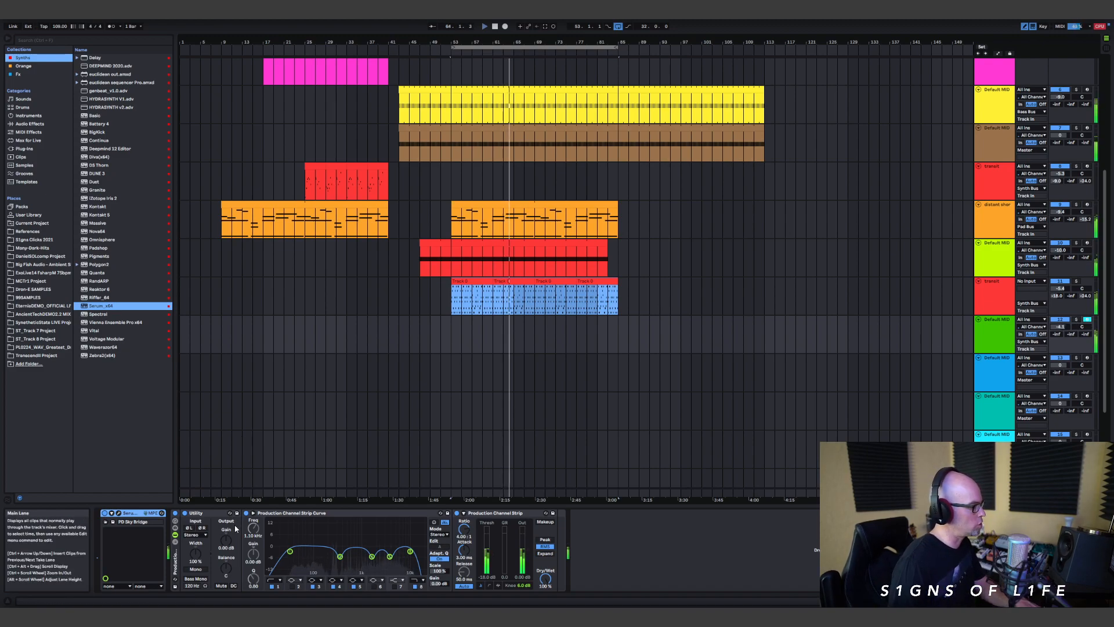
{"action": "left_click_drag", "start_coordinate": [226, 542], "coordinate": [225, 543]}
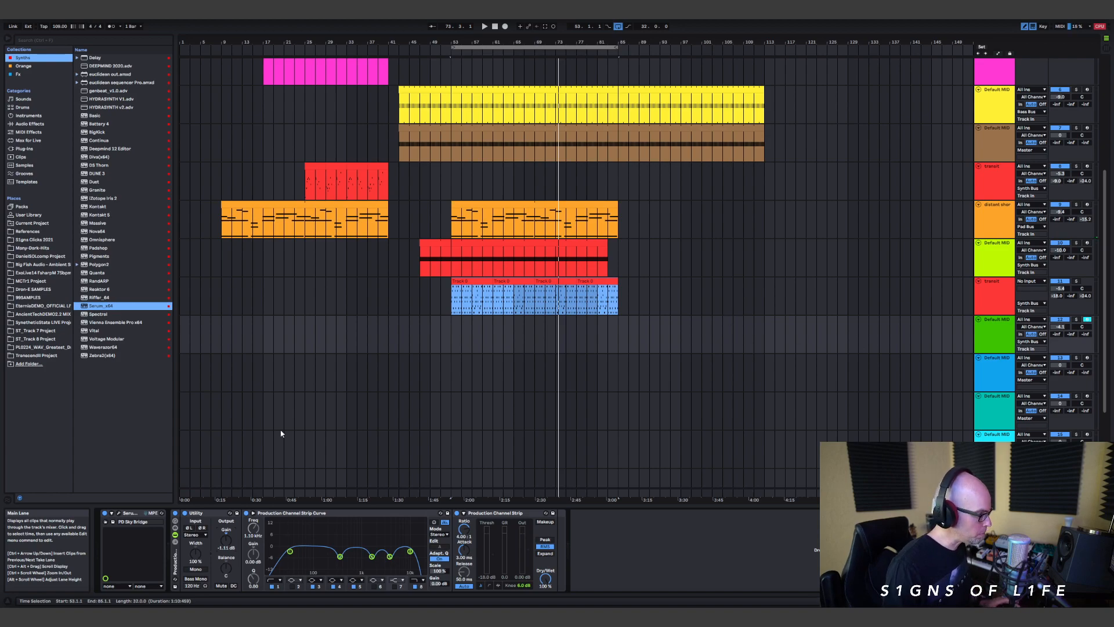
Step: Check the Serum pad on the green track and audition the arrangement from bar 65
{"action": "left_click", "coordinate": [117, 513]}
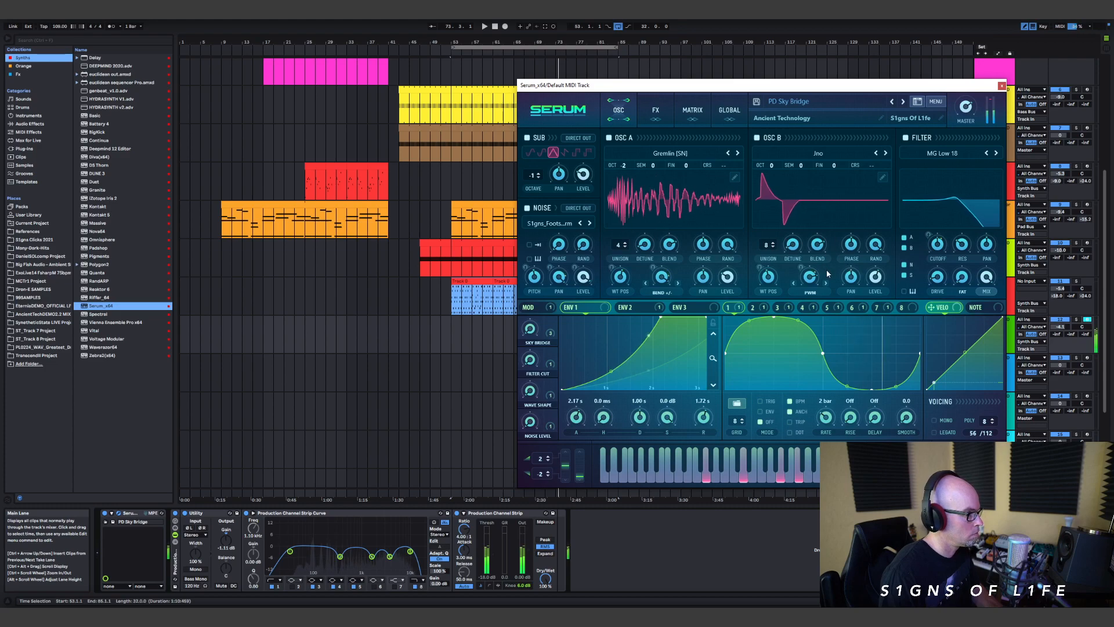
{"action": "left_click", "coordinate": [1001, 85]}
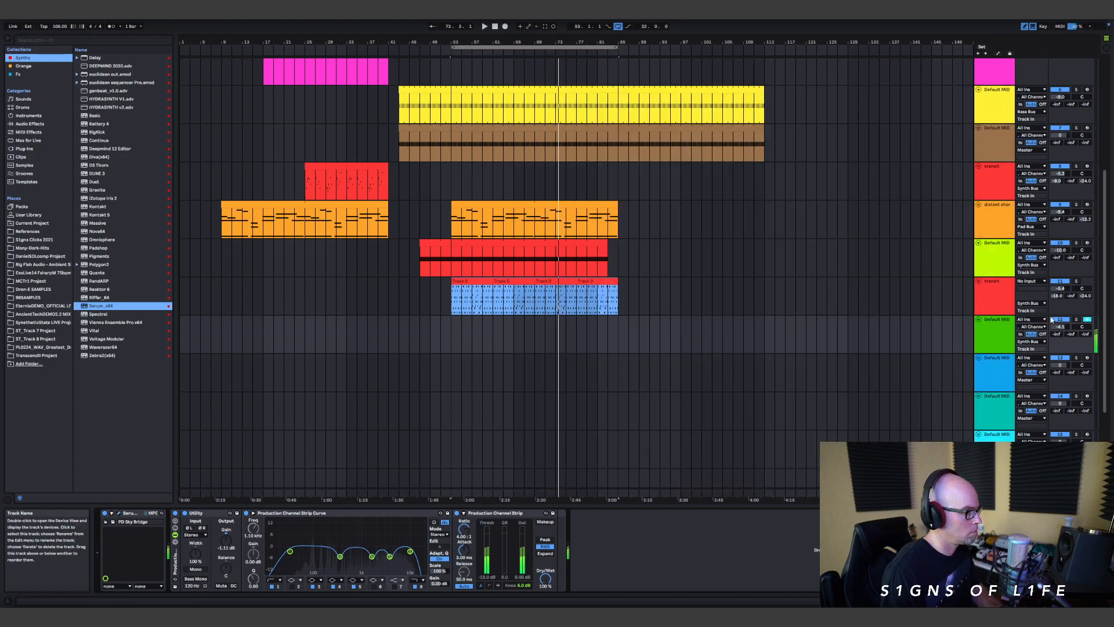
{"action": "left_click", "coordinate": [513, 333]}
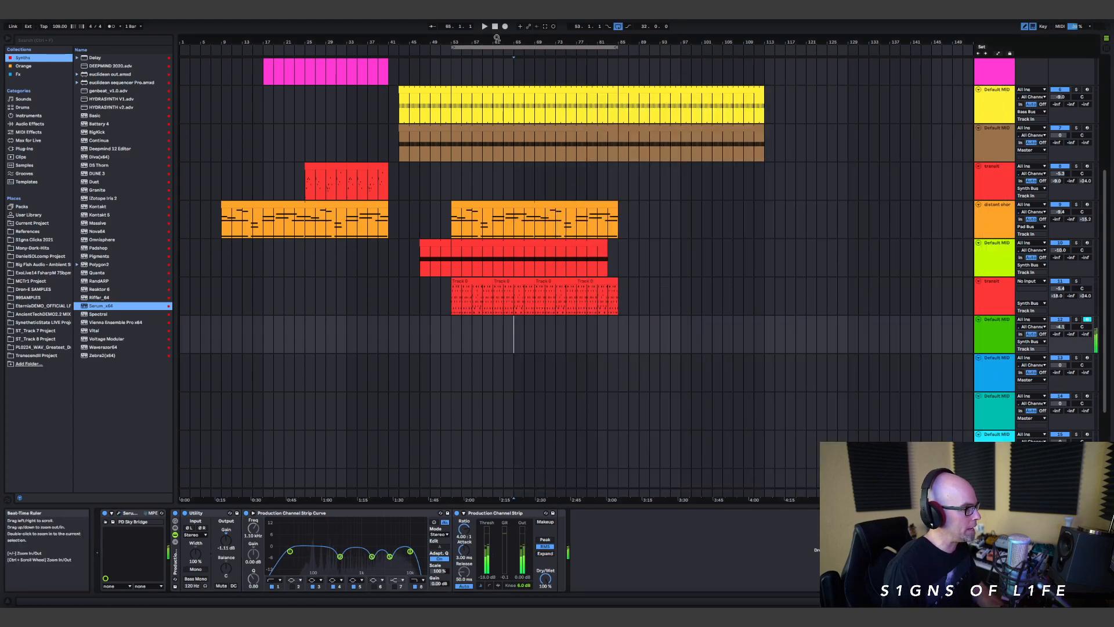
{"action": "key", "text": "space"}
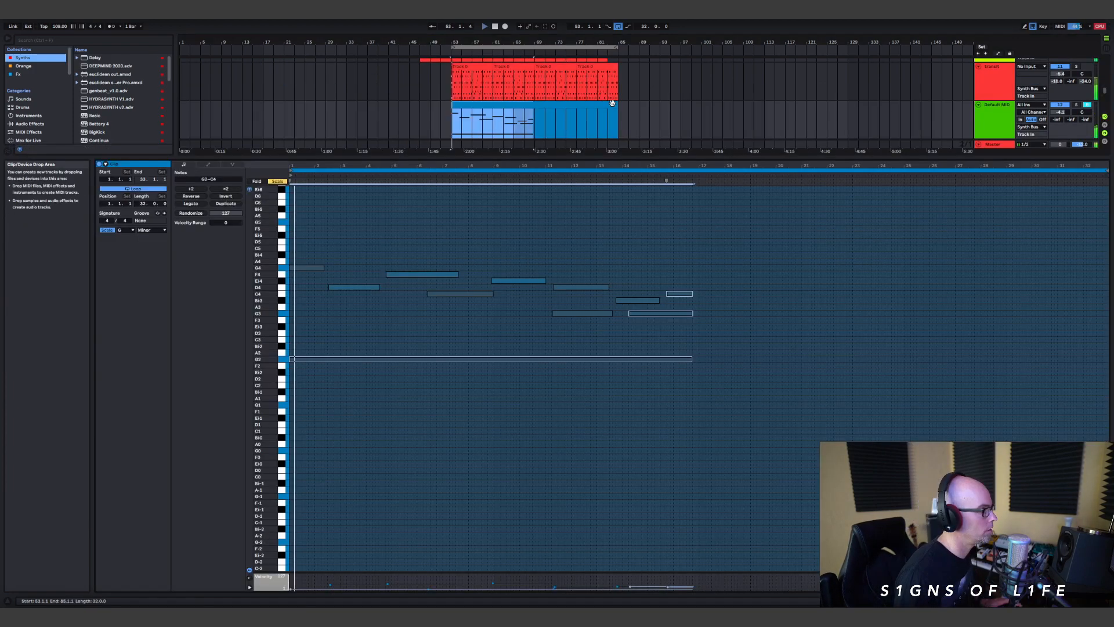
Step: Shorten the green track's Serum clip to end at bar 69 and set its loop length to 16 bars
{"action": "left_click_drag", "start_coordinate": [617, 116], "coordinate": [535, 113]}
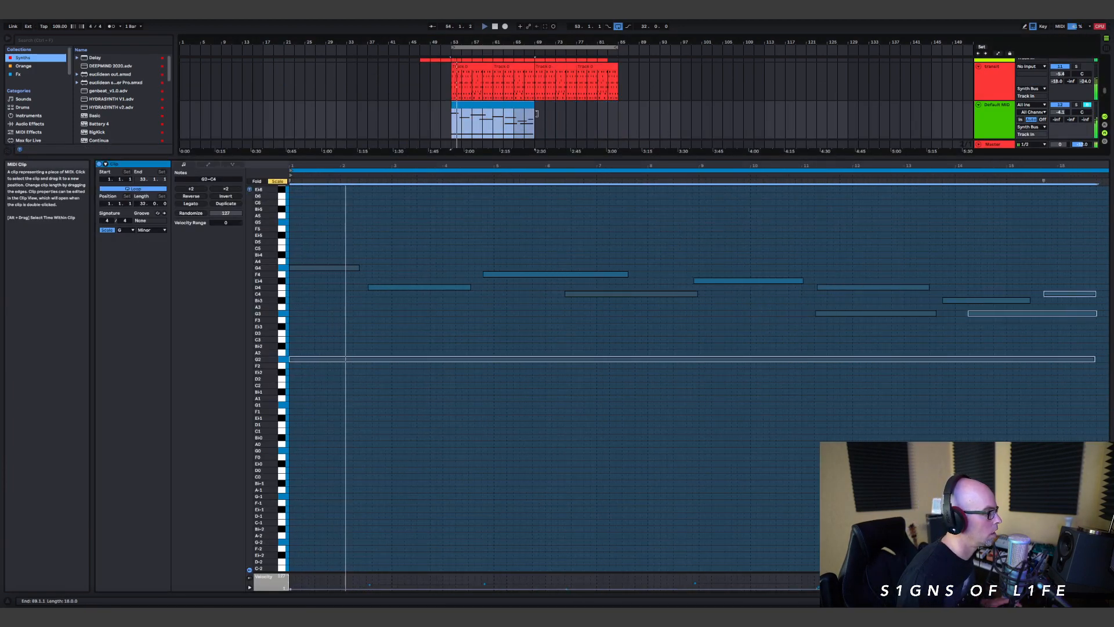
{"action": "left_click_drag", "start_coordinate": [144, 202], "coordinate": [145, 201]}
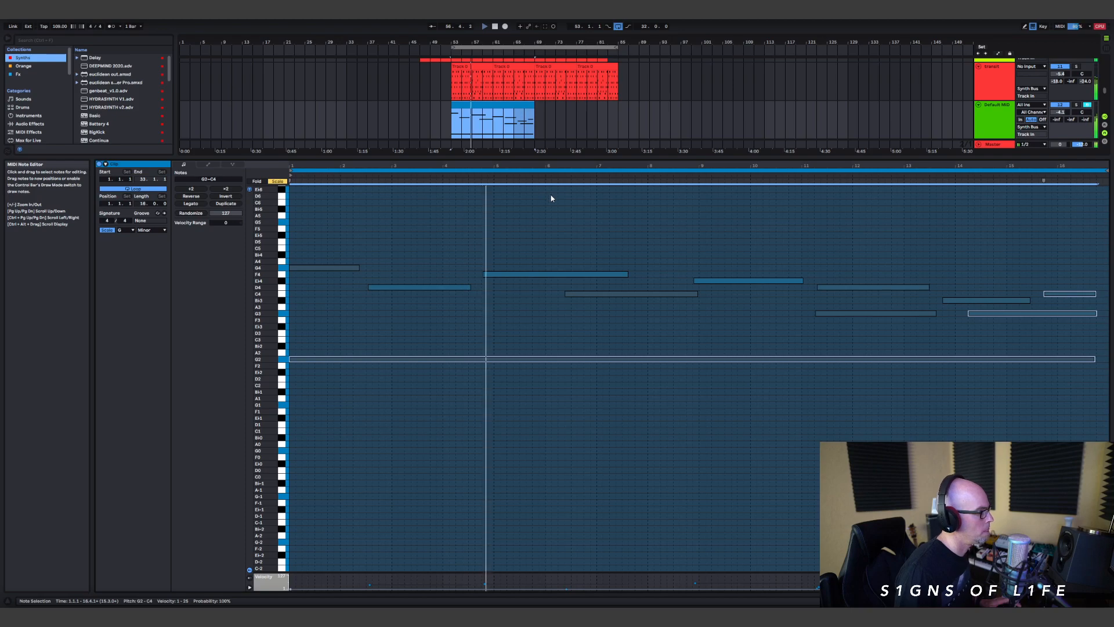
Step: Raise the green Serum track's volume to about -3 dB and lower the red Vital track's volume to -5.6 dB
{"action": "left_click_drag", "start_coordinate": [1058, 114], "coordinate": [1056, 114]}
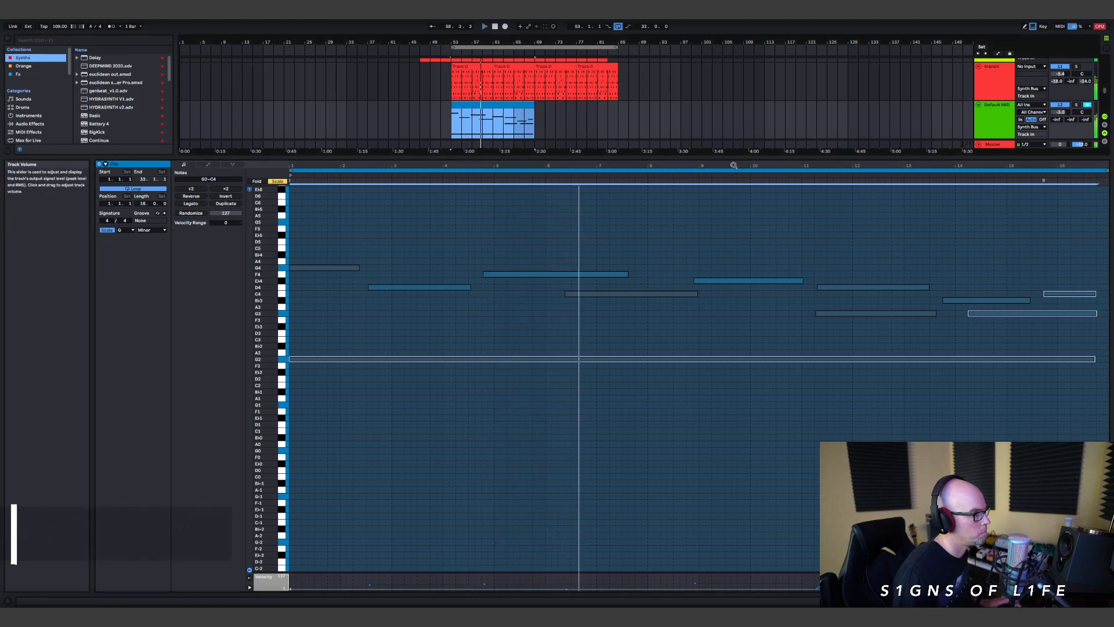
{"action": "left_click_drag", "start_coordinate": [731, 157], "coordinate": [657, 413]}
{"action": "scroll", "coordinate": [598, 226], "scroll_direction": "up", "scroll_amount": 2}
{"action": "scroll", "coordinate": [596, 226], "scroll_direction": "up", "scroll_amount": 3}
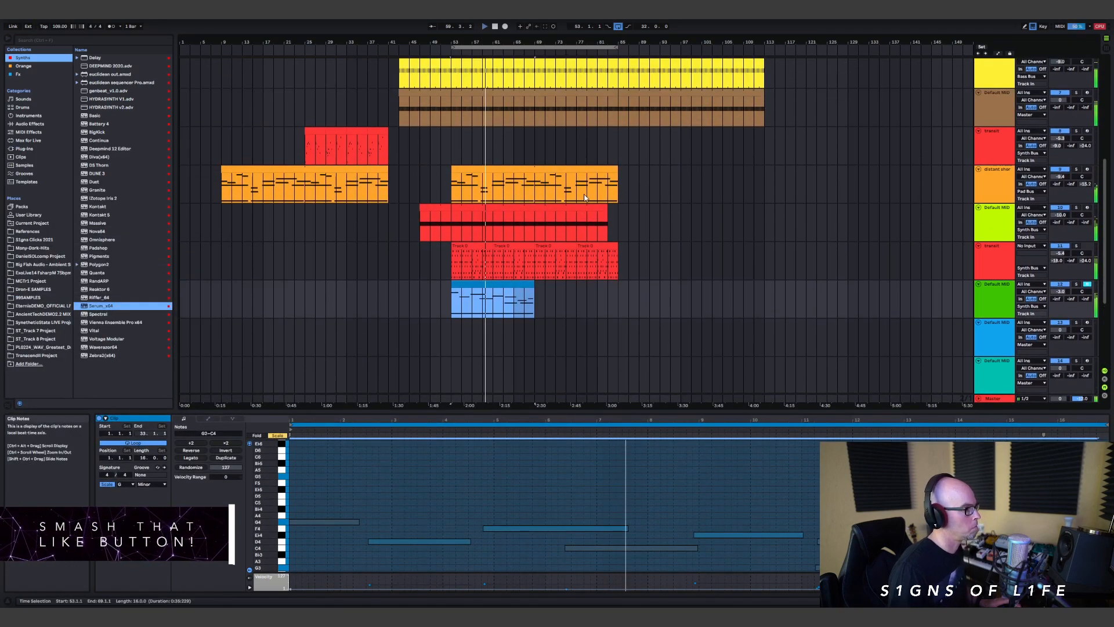
{"action": "mouse_move", "coordinate": [532, 284]}
{"action": "left_mouse_down"}
{"action": "mouse_move", "coordinate": [597, 285]}
{"action": "mouse_move", "coordinate": [533, 291]}
{"action": "left_mouse_up"}
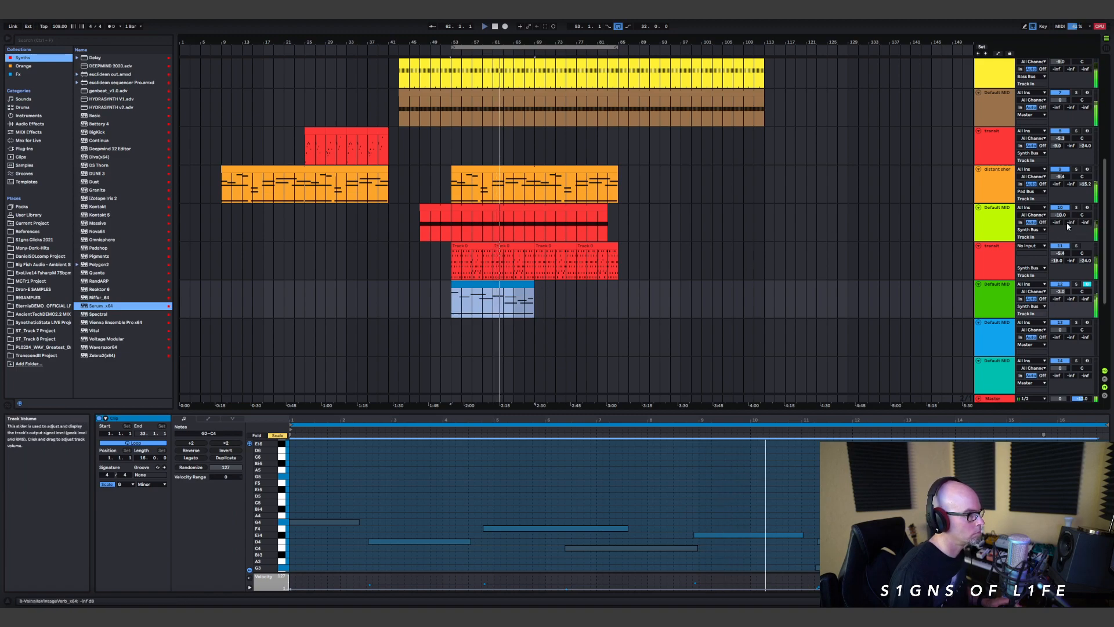
{"action": "left_click_drag", "start_coordinate": [1063, 254], "coordinate": [1063, 254]}
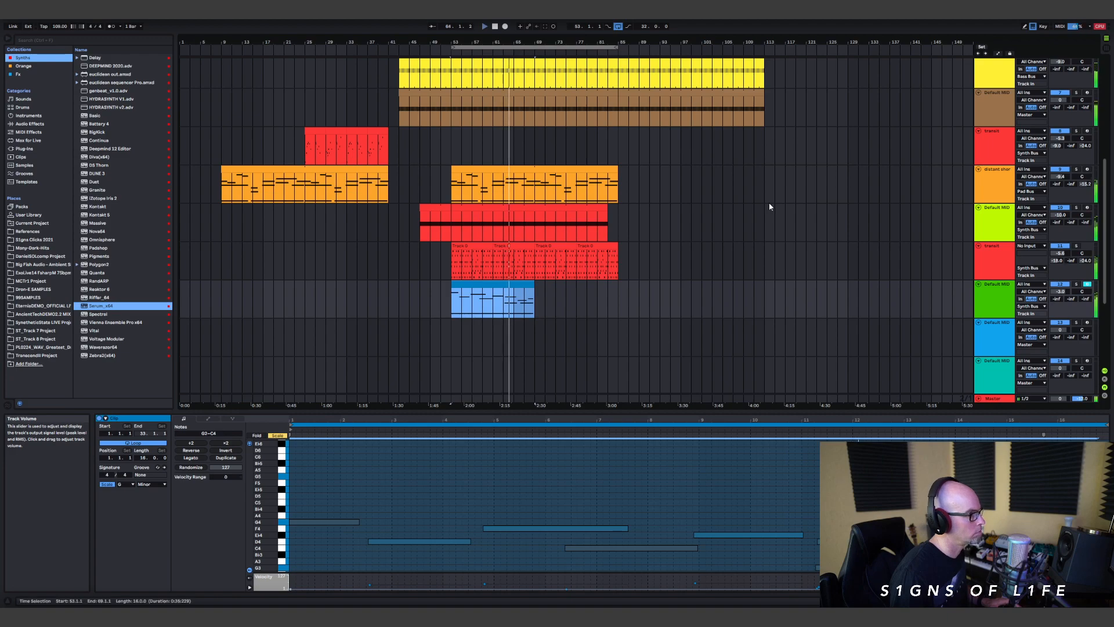
Step: Extend the looped Serum clip on the green track to about bar 97
{"action": "scroll", "coordinate": [679, 207], "scroll_direction": "up", "scroll_amount": 2}
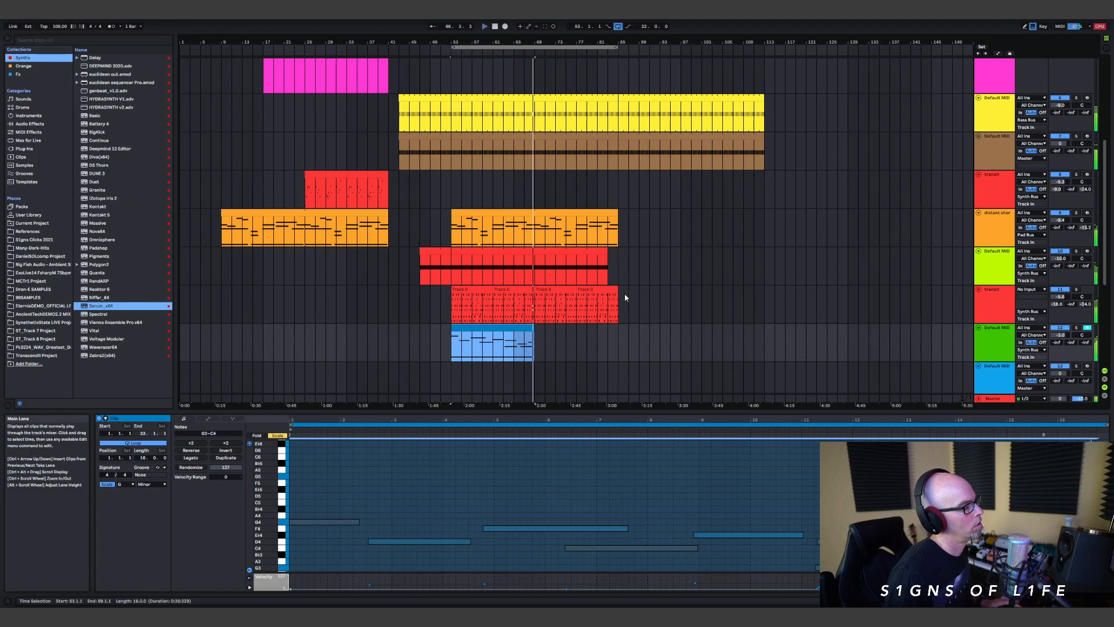
{"action": "left_click_drag", "start_coordinate": [533, 332], "coordinate": [683, 338]}
{"action": "scroll", "coordinate": [632, 237], "scroll_direction": "up", "scroll_amount": 2}
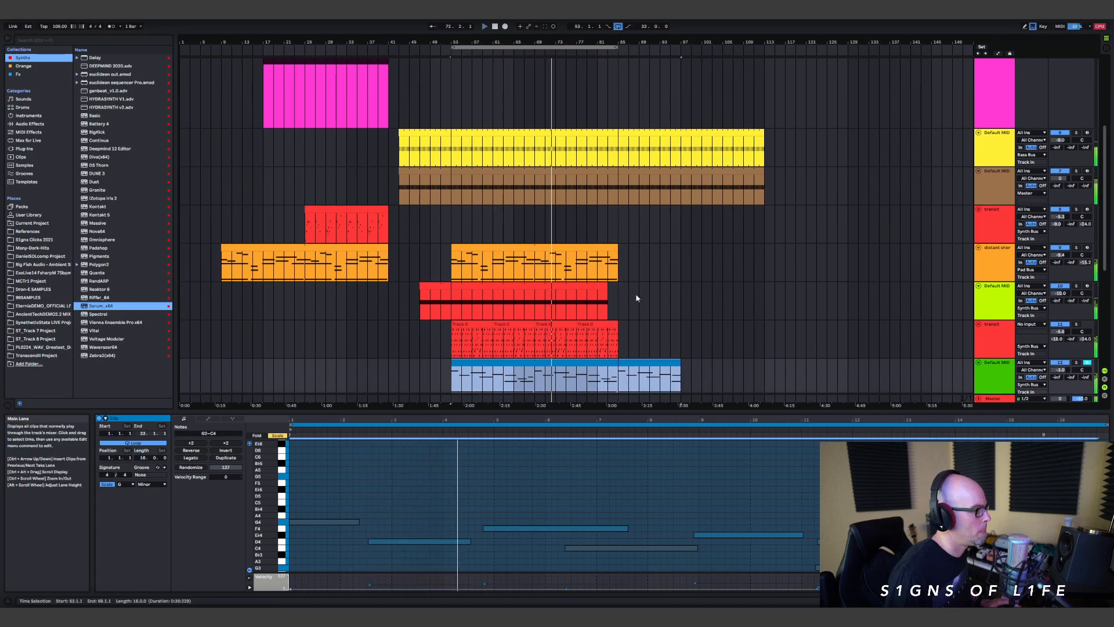
Step: Consolidate the red track's four Vital clips between bars 53 and 85 into one clip
{"action": "left_click", "coordinate": [615, 324]}
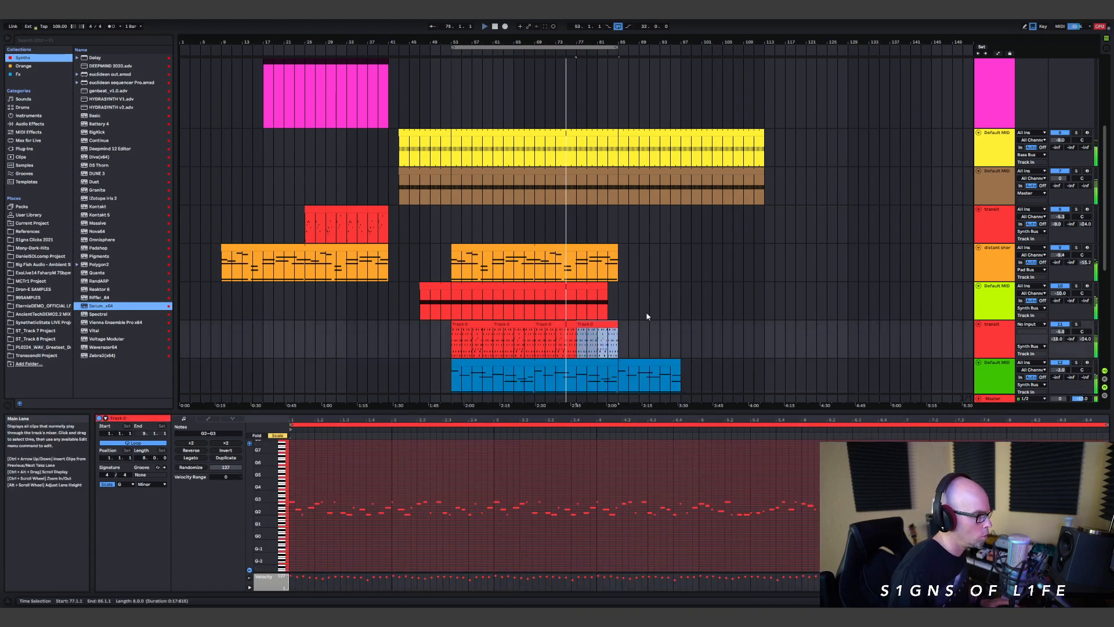
{"action": "left_click", "coordinate": [445, 347], "text": "shift"}
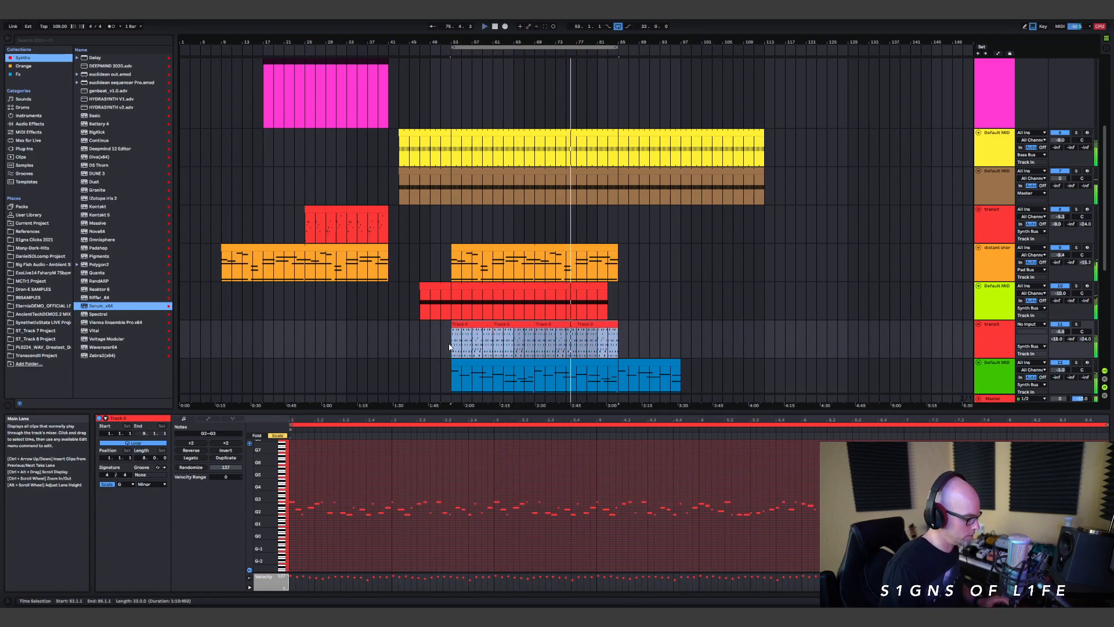
{"action": "key", "text": "ctrl+j"}
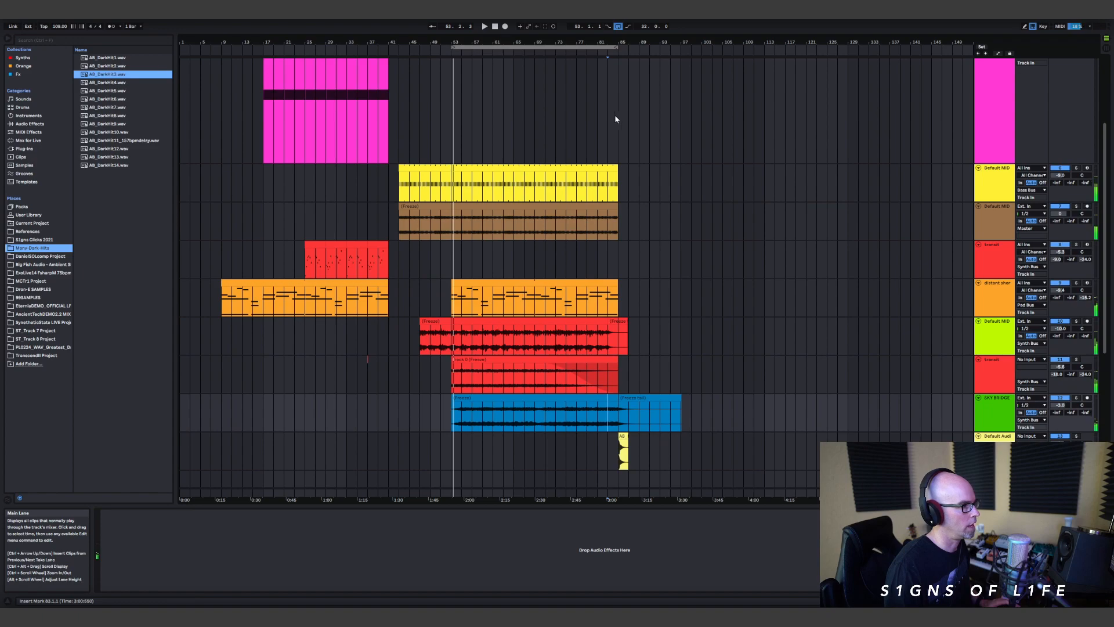
Step: Place the insertion point at bar 85 on the empty blue MIDI track and load Vital from the Synths collection
{"action": "left_click", "coordinate": [715, 154]}
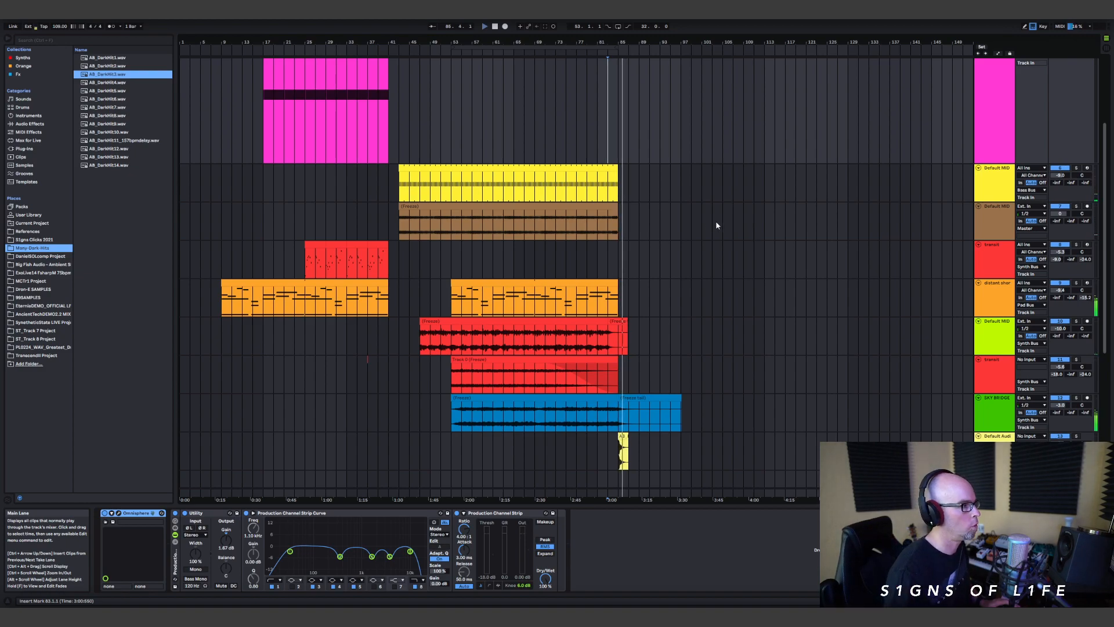
{"action": "scroll", "coordinate": [721, 226], "scroll_direction": "down", "scroll_amount": 5}
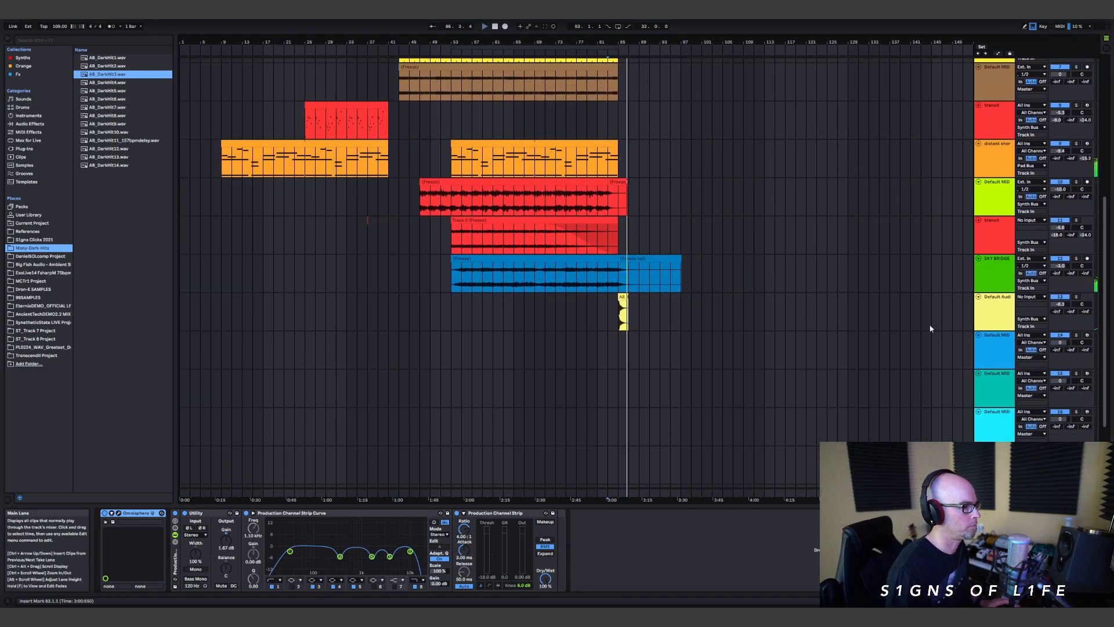
{"action": "scroll", "coordinate": [785, 271], "scroll_direction": "up", "scroll_amount": 10}
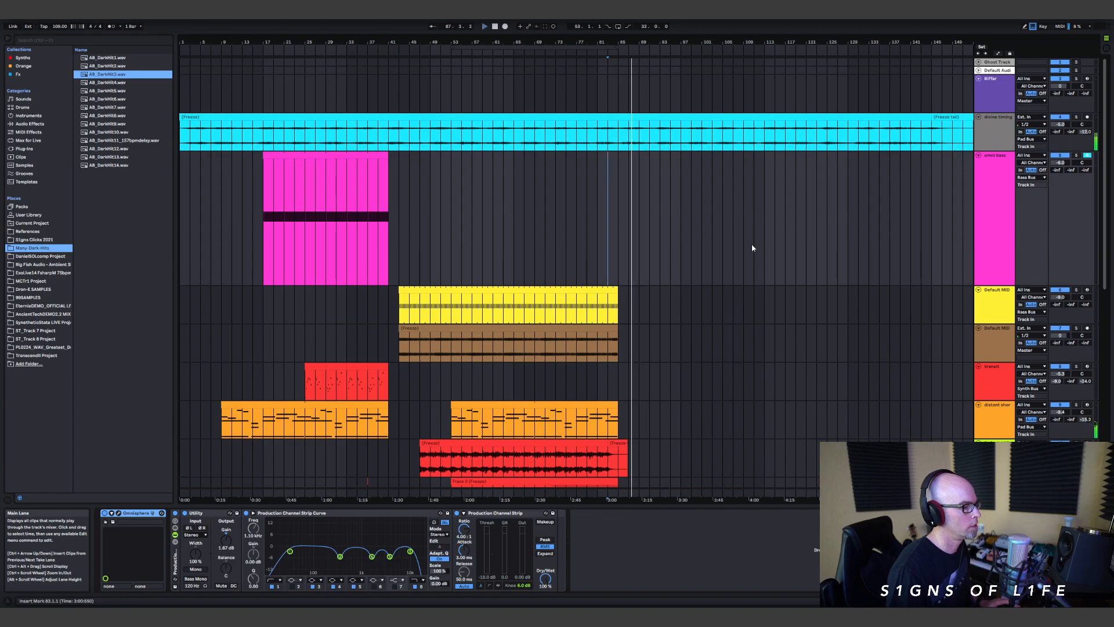
{"action": "scroll", "coordinate": [753, 248], "scroll_direction": "down", "scroll_amount": 8}
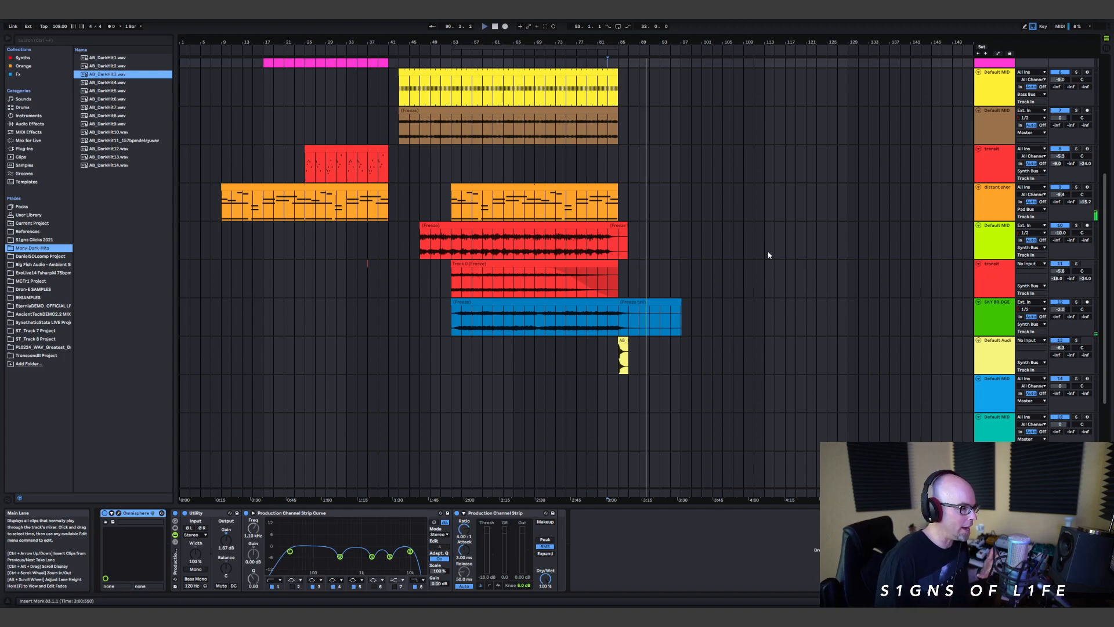
{"action": "scroll", "coordinate": [952, 337], "scroll_direction": "down", "scroll_amount": 1}
{"action": "left_click", "coordinate": [995, 364]}
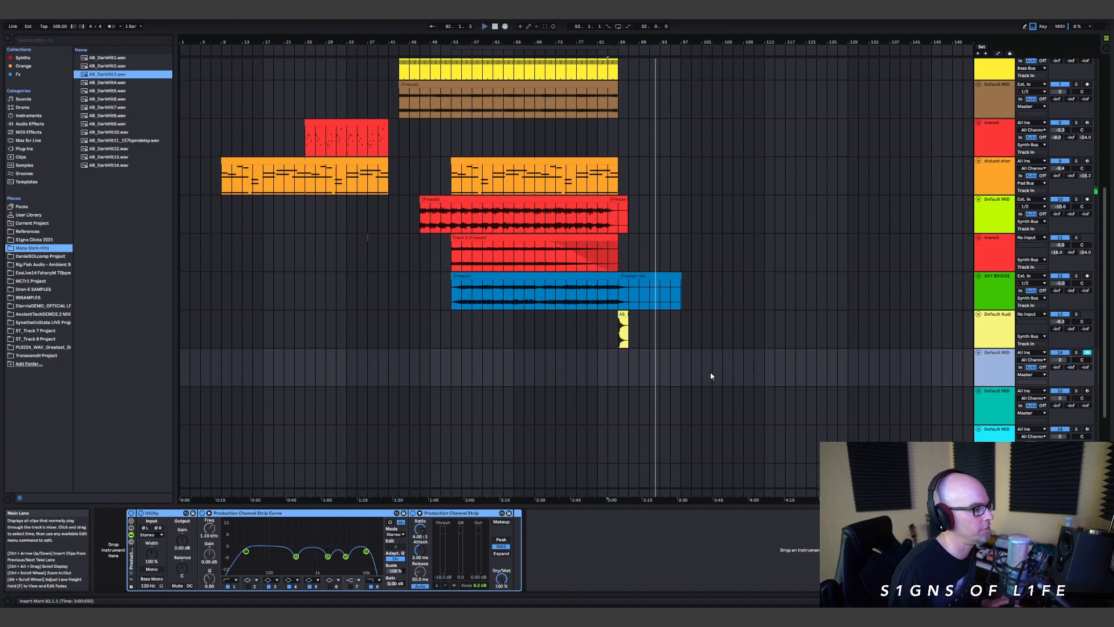
{"action": "left_click", "coordinate": [628, 366]}
{"action": "left_click", "coordinate": [617, 371]}
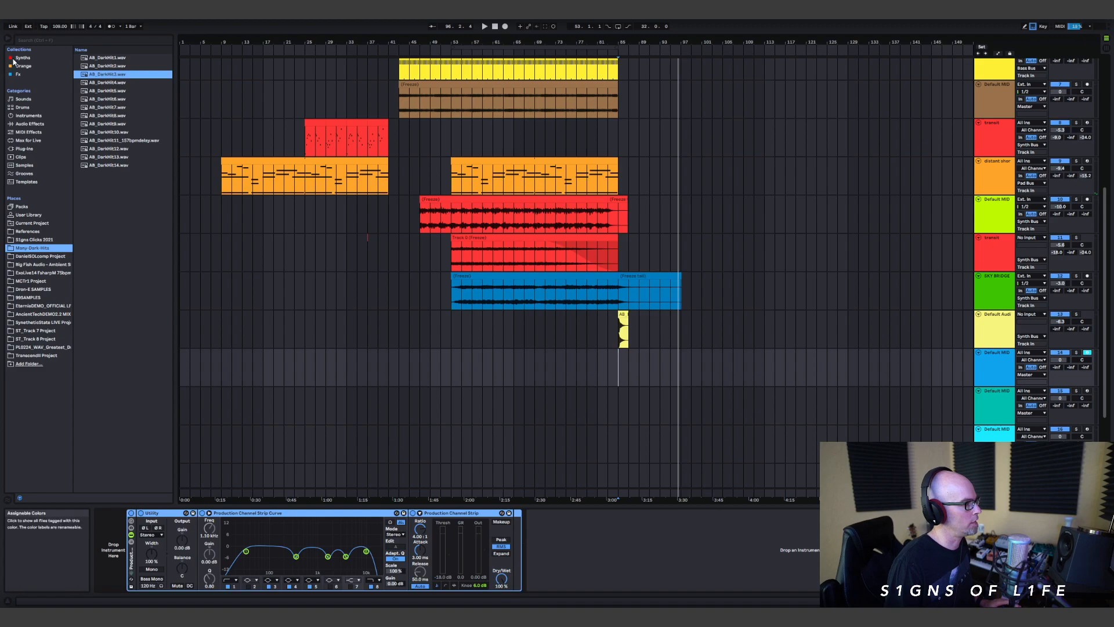
{"action": "left_click", "coordinate": [23, 57]}
{"action": "left_click", "coordinate": [95, 330]}
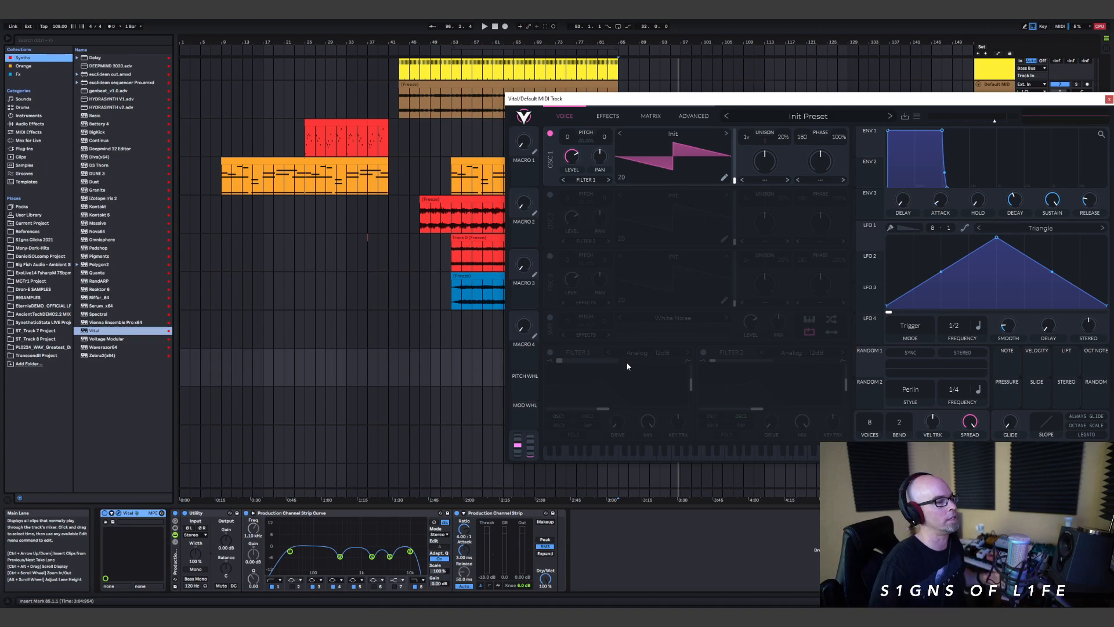
Step: Load the Ambient Transmission 02 - PL Rubicon preset from Vital's User folder and close the Vital window
{"action": "left_click", "coordinate": [813, 118]}
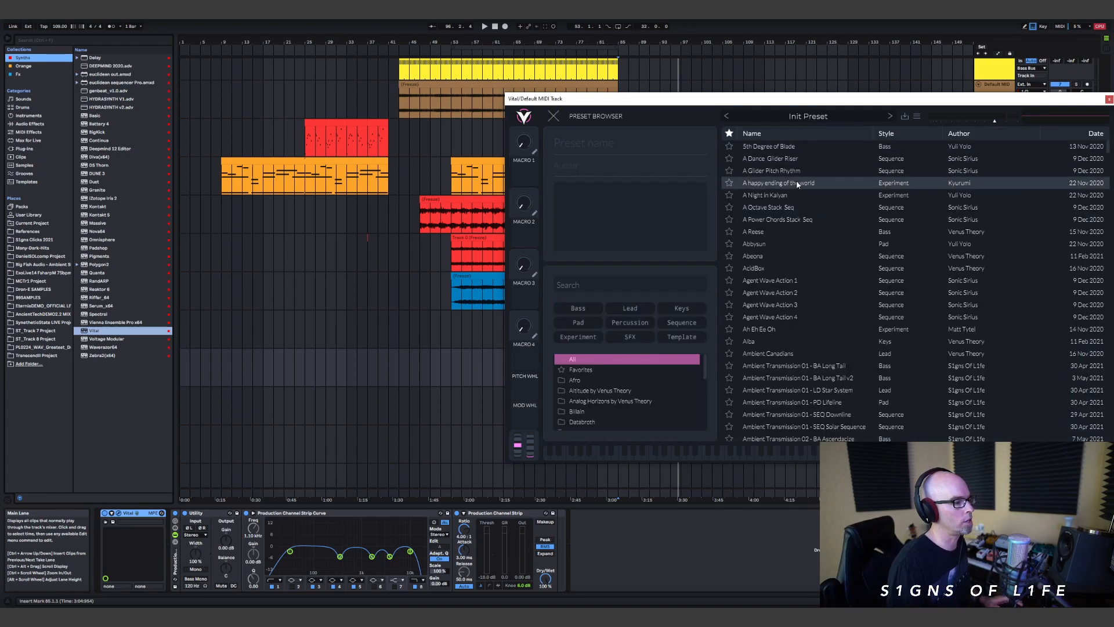
{"action": "scroll", "coordinate": [615, 389], "scroll_direction": "down", "scroll_amount": 5}
{"action": "left_click", "coordinate": [615, 394]}
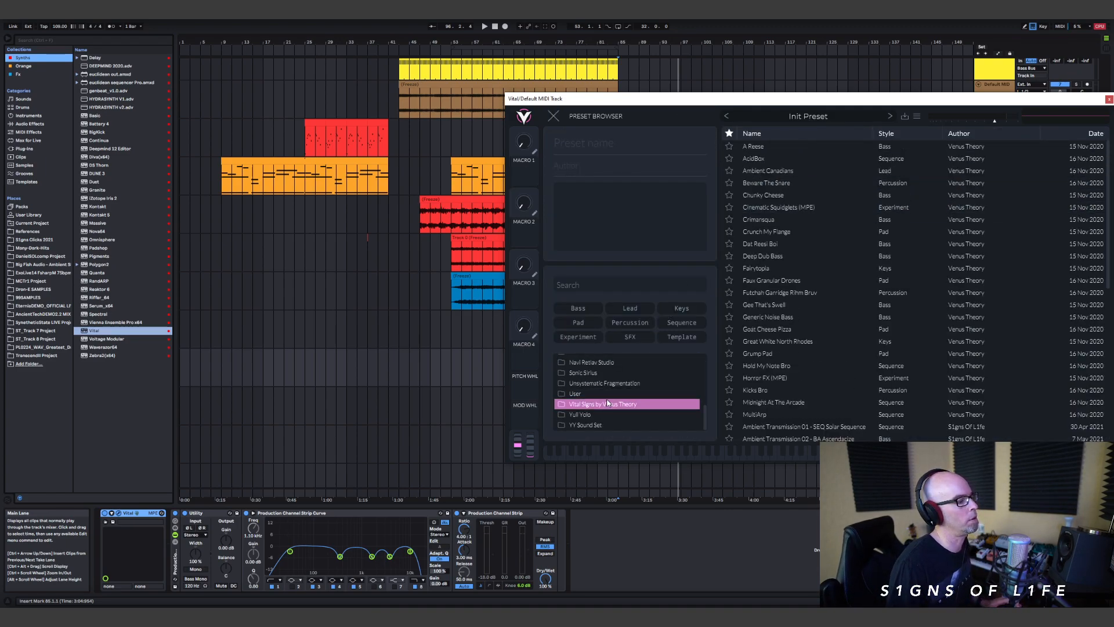
{"action": "scroll", "coordinate": [846, 325], "scroll_direction": "down", "scroll_amount": 5}
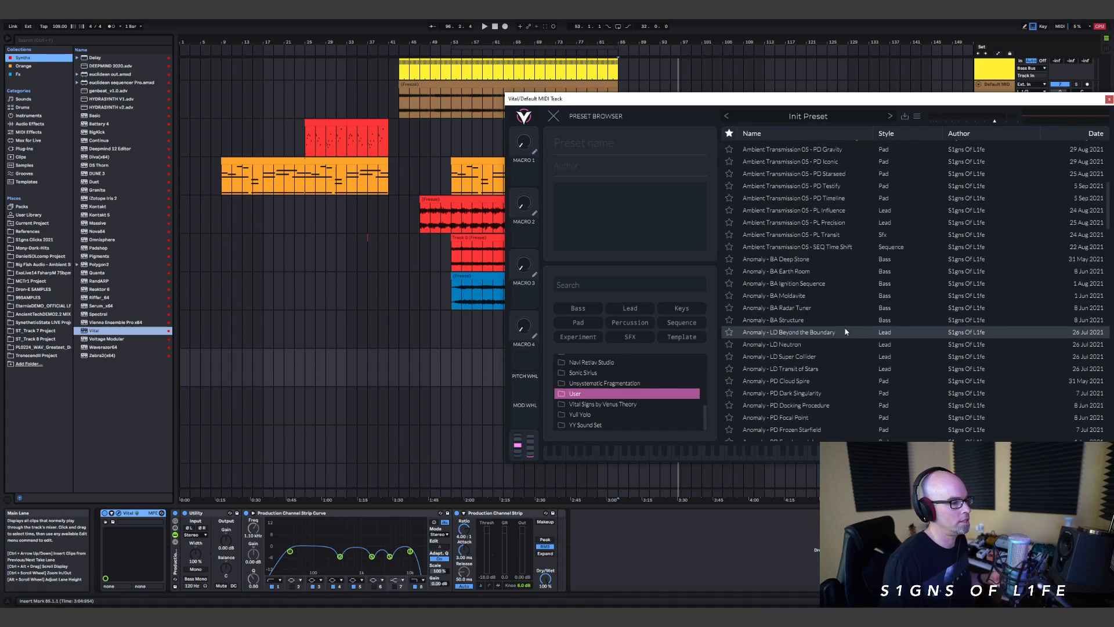
{"action": "scroll", "coordinate": [847, 325], "scroll_direction": "up", "scroll_amount": 5}
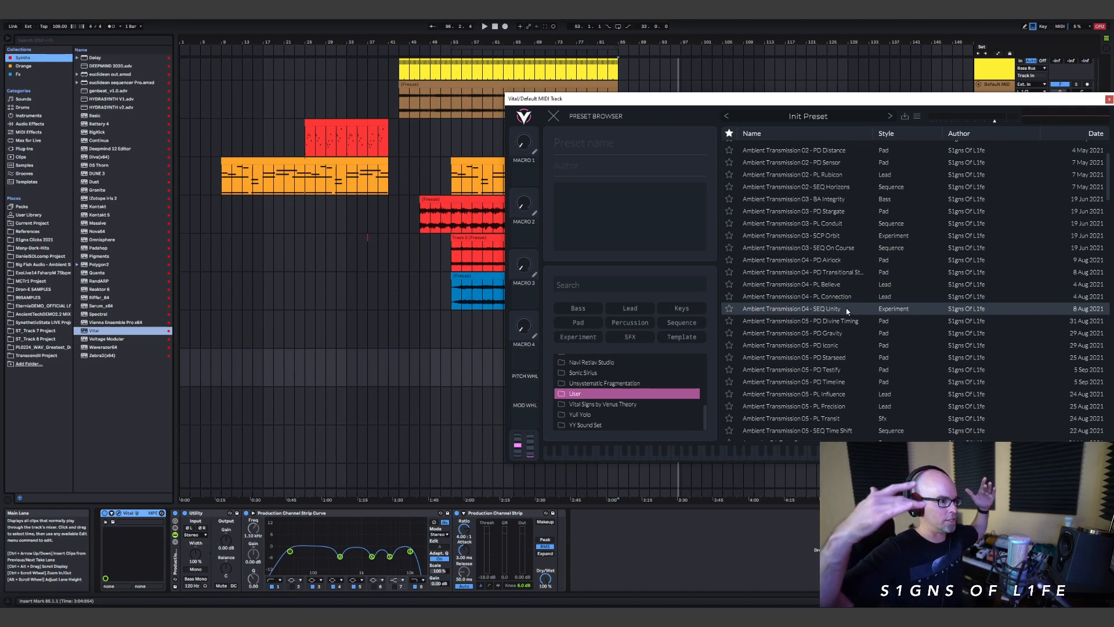
{"action": "scroll", "coordinate": [849, 213], "scroll_direction": "up", "scroll_amount": 1}
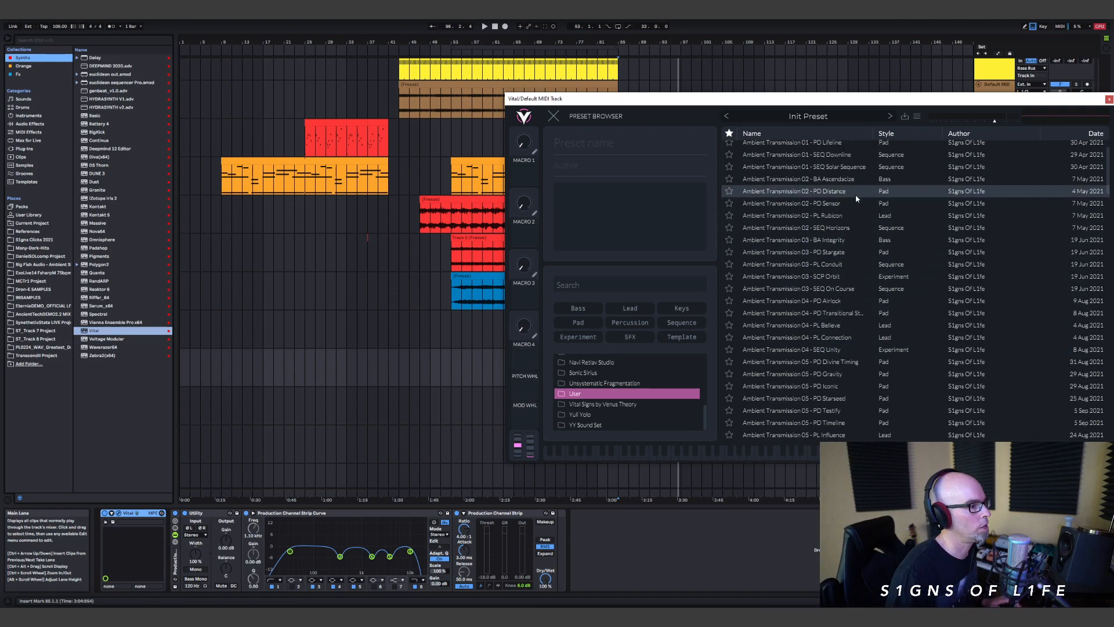
{"action": "left_click", "coordinate": [851, 215]}
{"action": "left_click_drag", "start_coordinate": [666, 104], "coordinate": [565, 116]}
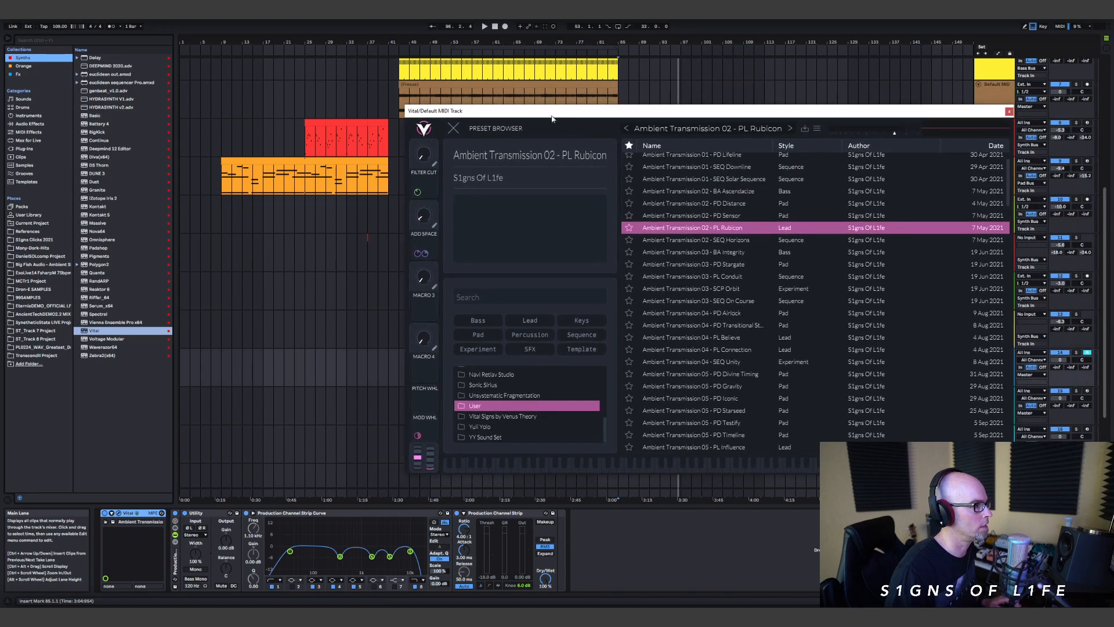
{"action": "left_click", "coordinate": [453, 128]}
{"action": "left_click", "coordinate": [1009, 111]}
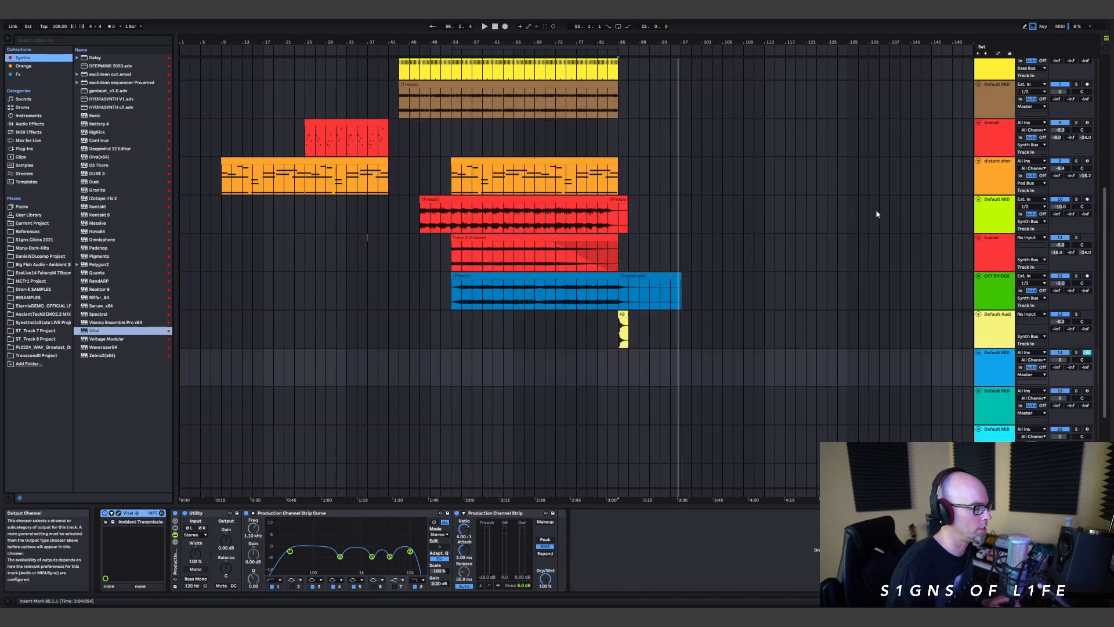
Step: Add euclidean sequencer Pro from the User Library ahead of Vital on the blue track and open its options window
{"action": "left_click", "coordinate": [619, 374]}
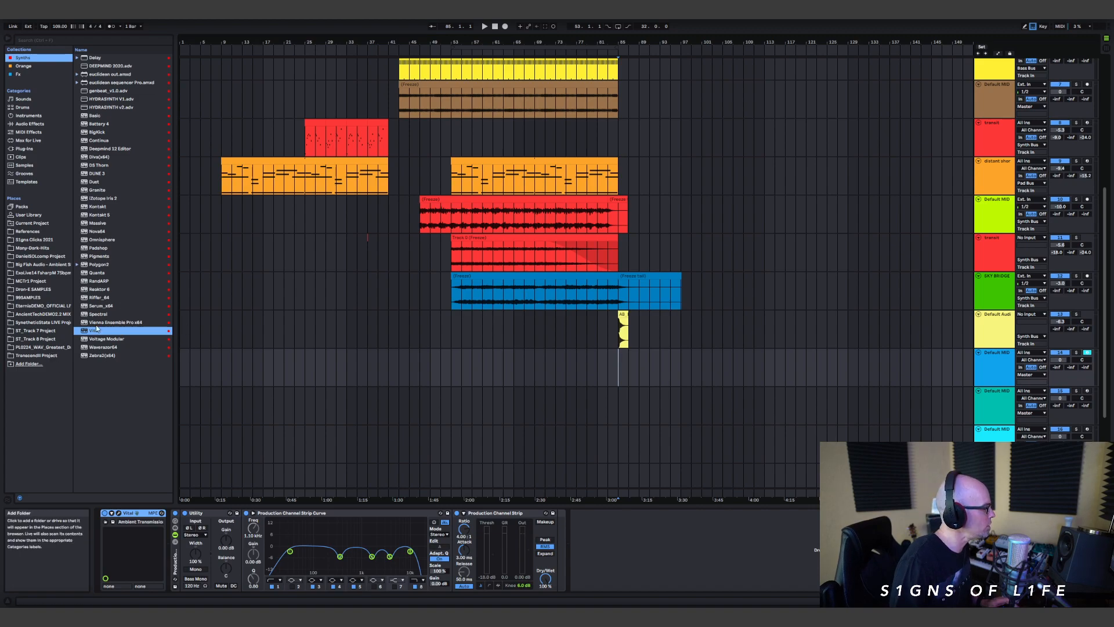
{"action": "left_click", "coordinate": [28, 215]}
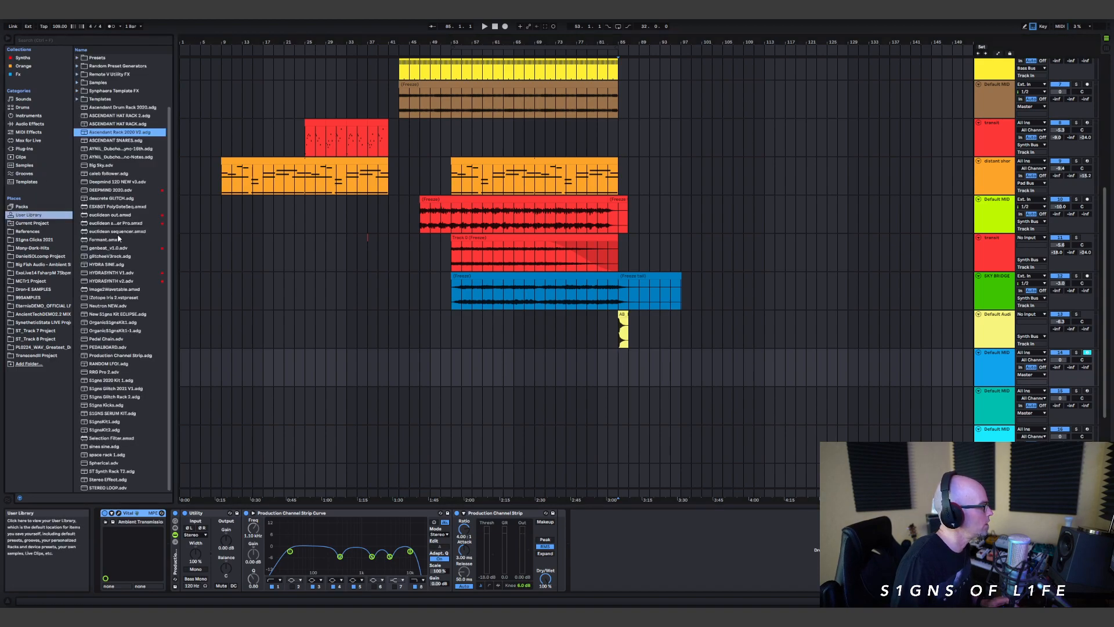
{"action": "scroll", "coordinate": [133, 325], "scroll_direction": "up", "scroll_amount": 2}
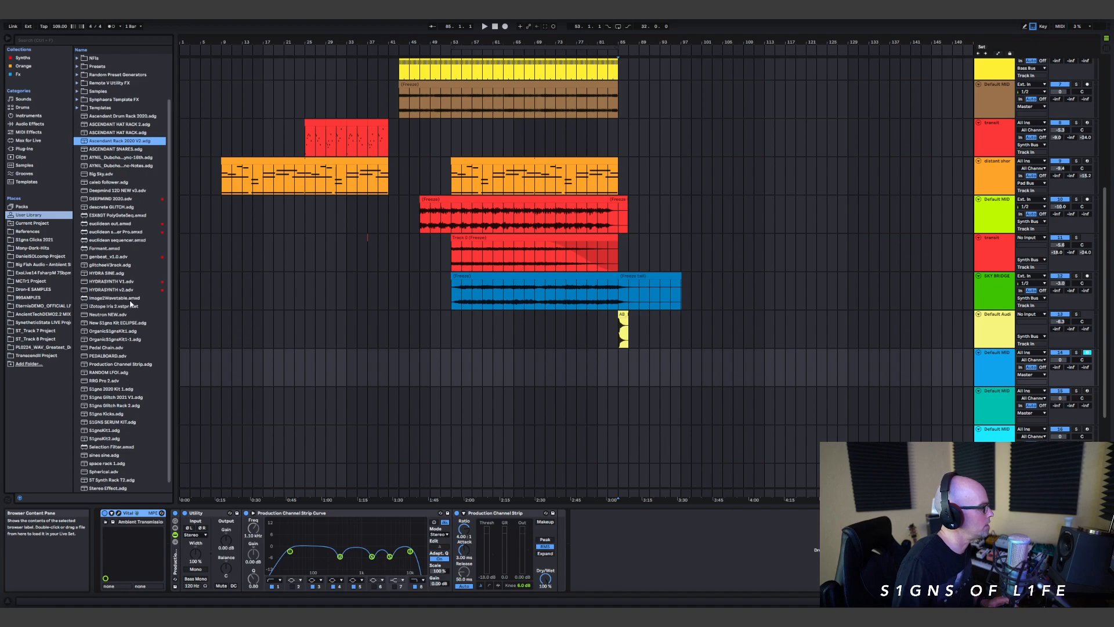
{"action": "left_click", "coordinate": [109, 241]}
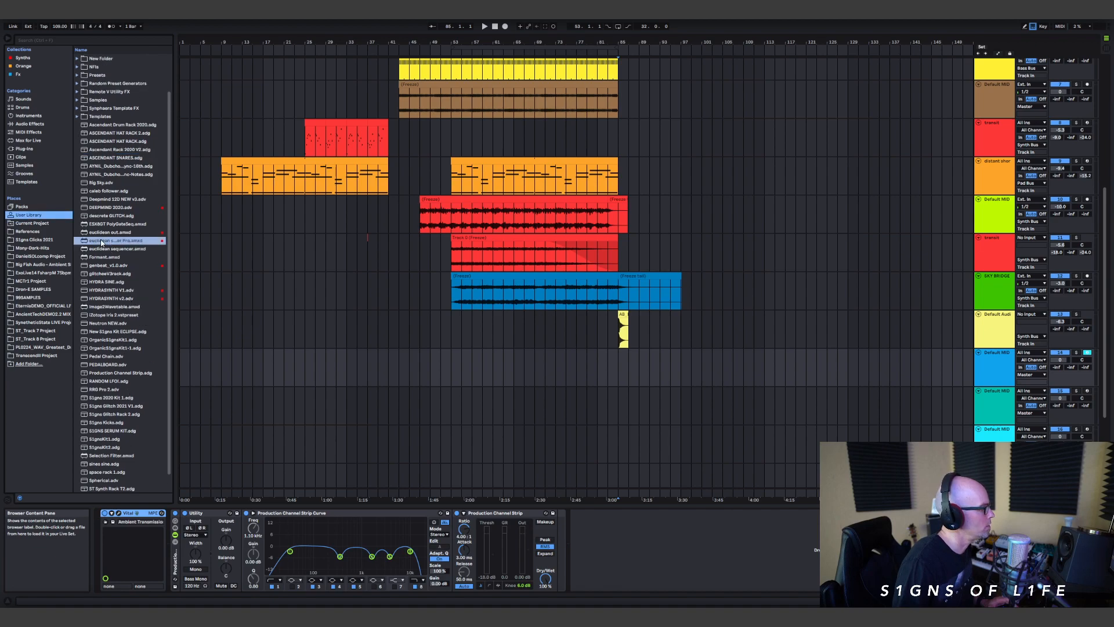
{"action": "mouse_move", "coordinate": [441, 481]}
{"action": "left_mouse_down"}
{"action": "mouse_move", "coordinate": [189, 544]}
{"action": "mouse_move", "coordinate": [125, 543]}
{"action": "left_mouse_up"}
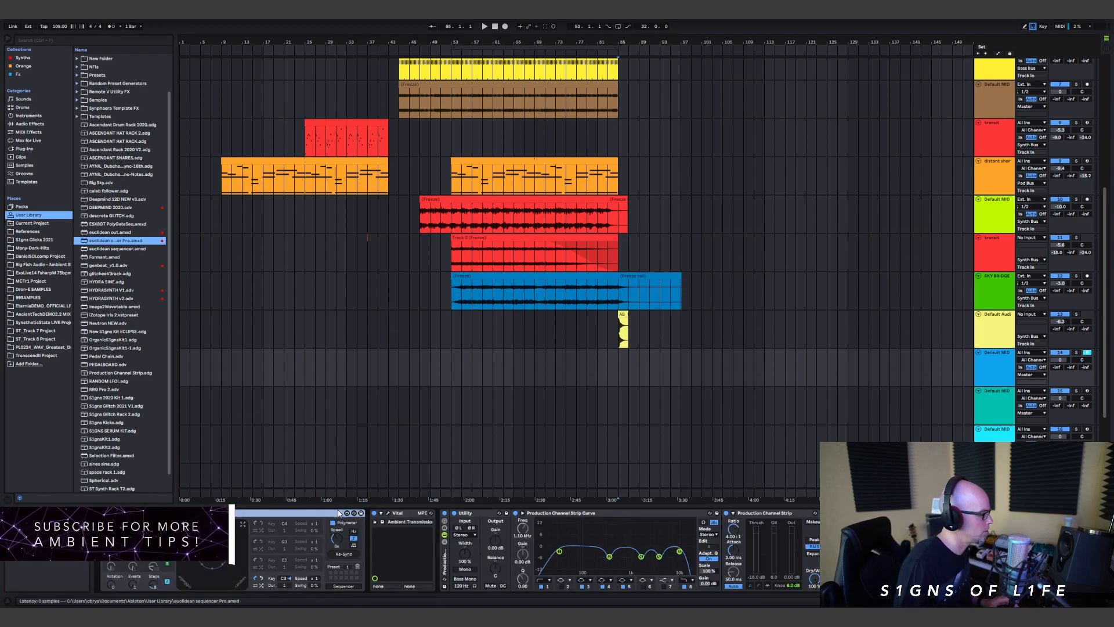
{"action": "left_click", "coordinate": [183, 525]}
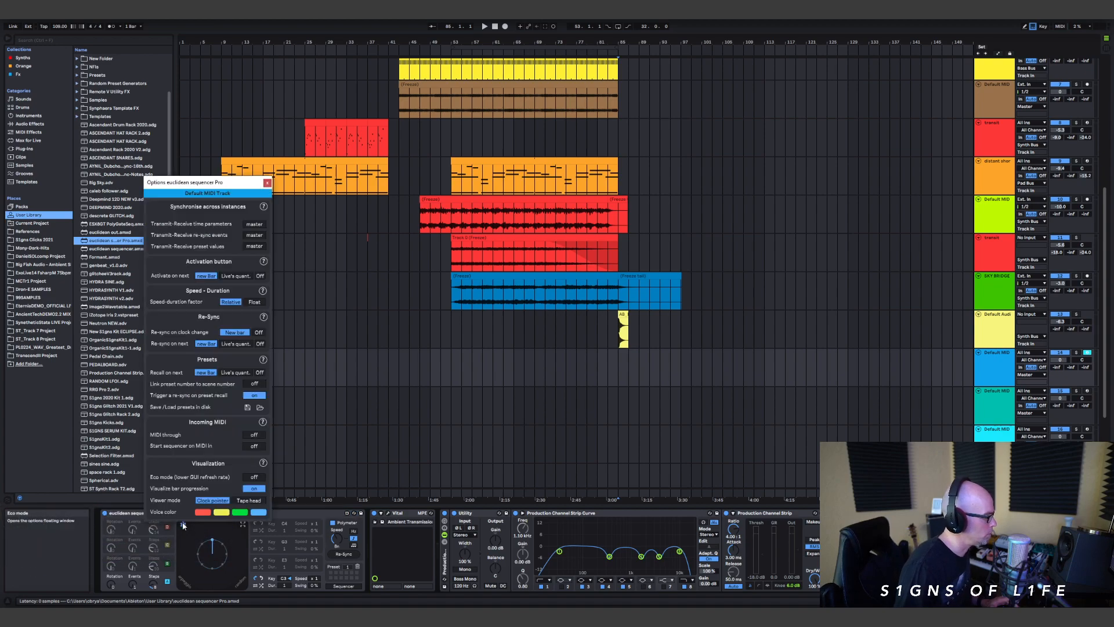
Step: Open the euclidean sequencer Pro in its floating window, set the blue voice's key to G4, and enable the yellow and green voices
{"action": "left_click", "coordinate": [242, 525]}
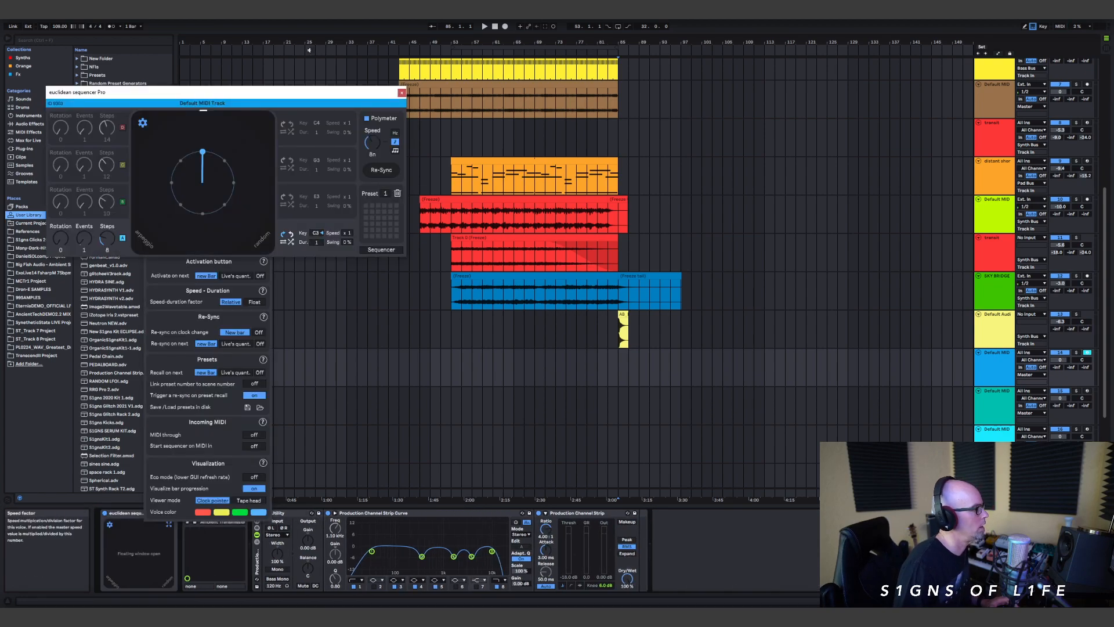
{"action": "left_click_drag", "start_coordinate": [293, 93], "coordinate": [685, 207]}
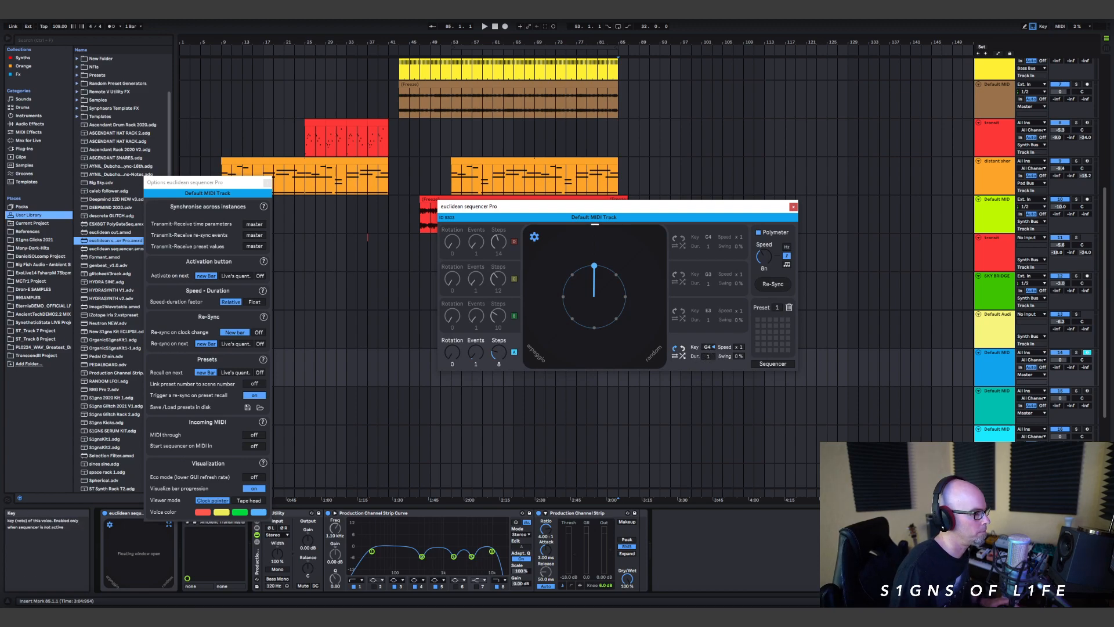
{"action": "left_click", "coordinate": [514, 279]}
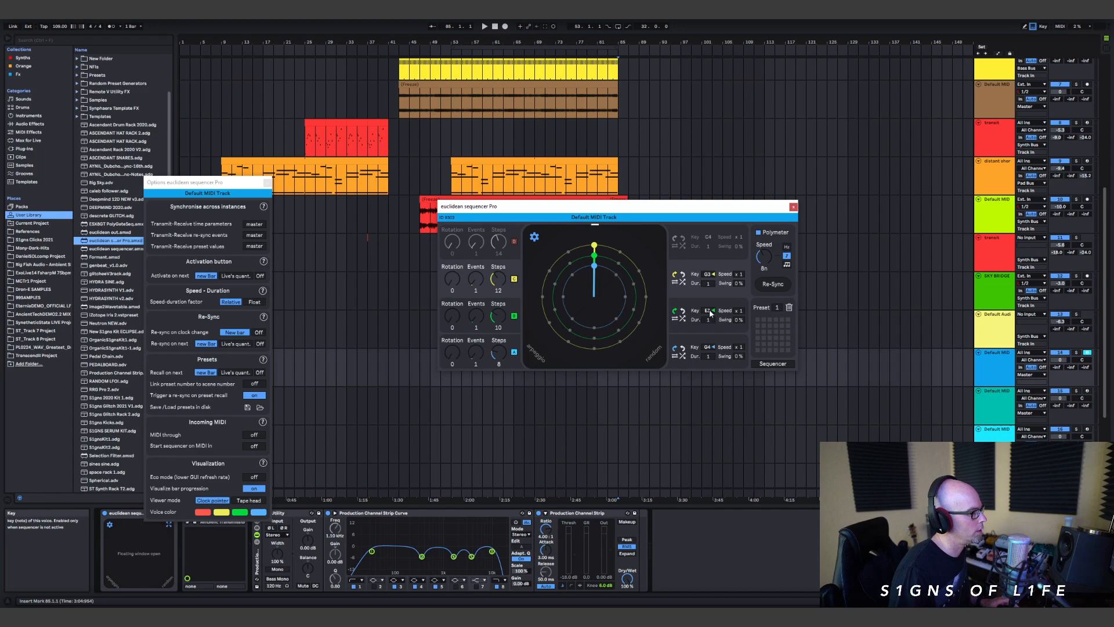
Step: Set the green voice's key to A#3 and the yellow voice's to G4, then raise the red voice's key and enable that voice
{"action": "left_click_drag", "start_coordinate": [709, 313], "coordinate": [709, 308]}
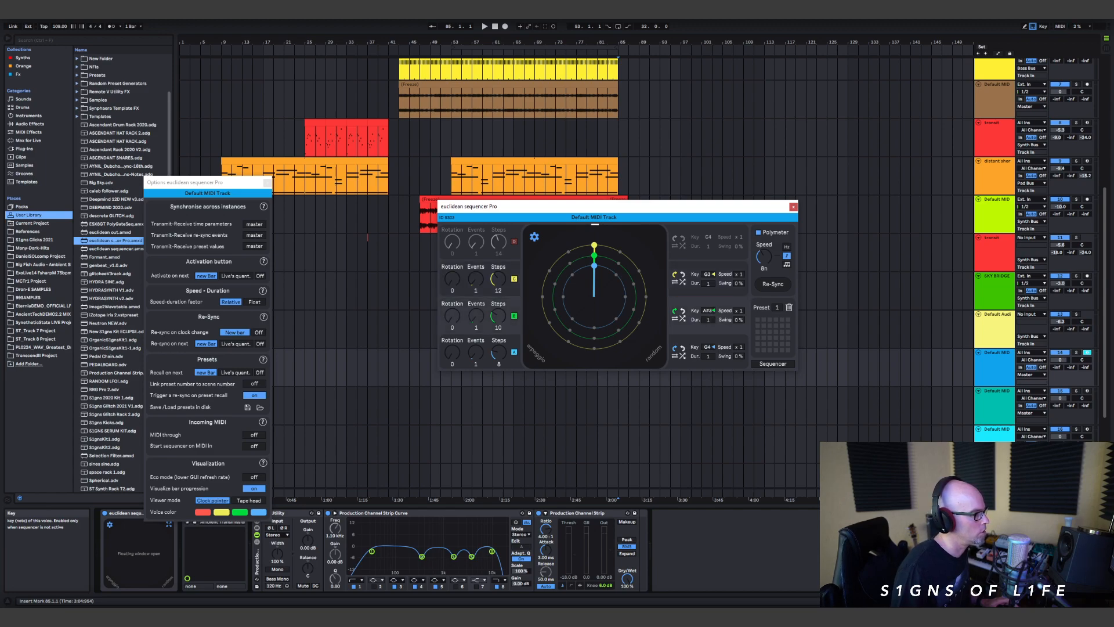
{"action": "left_click_drag", "start_coordinate": [709, 275], "coordinate": [709, 268]}
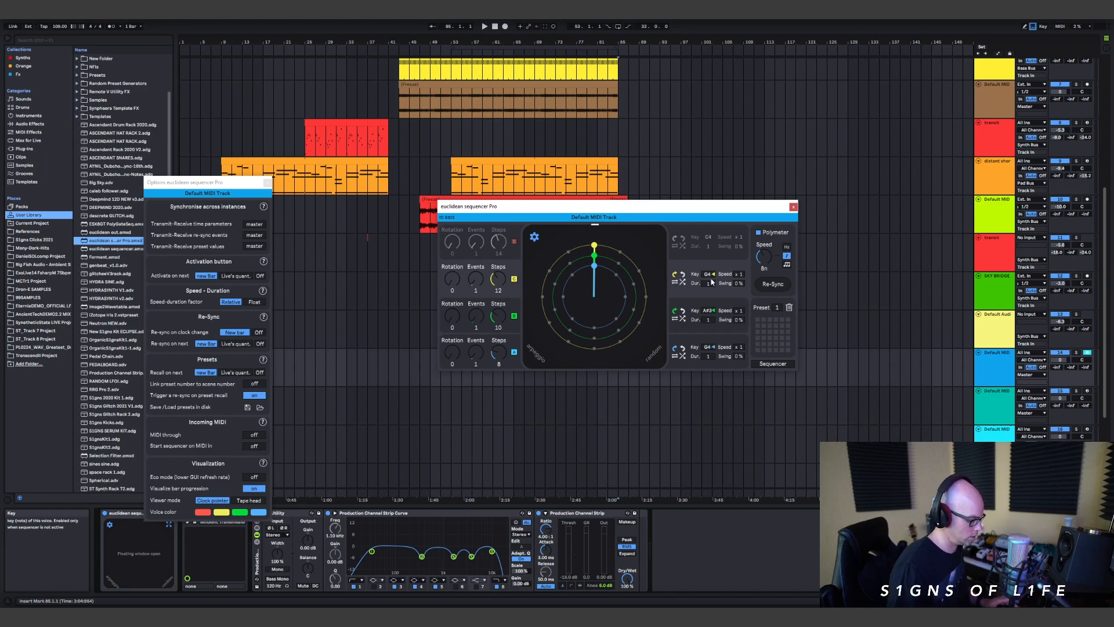
{"action": "left_click", "coordinate": [711, 236]}
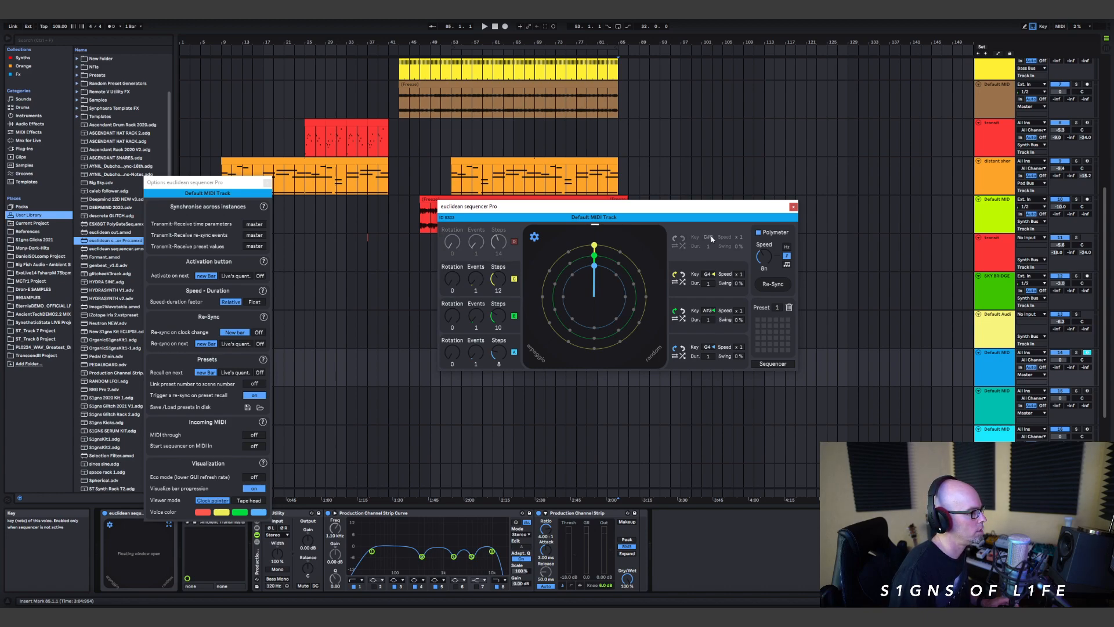
{"action": "left_click", "coordinate": [514, 241]}
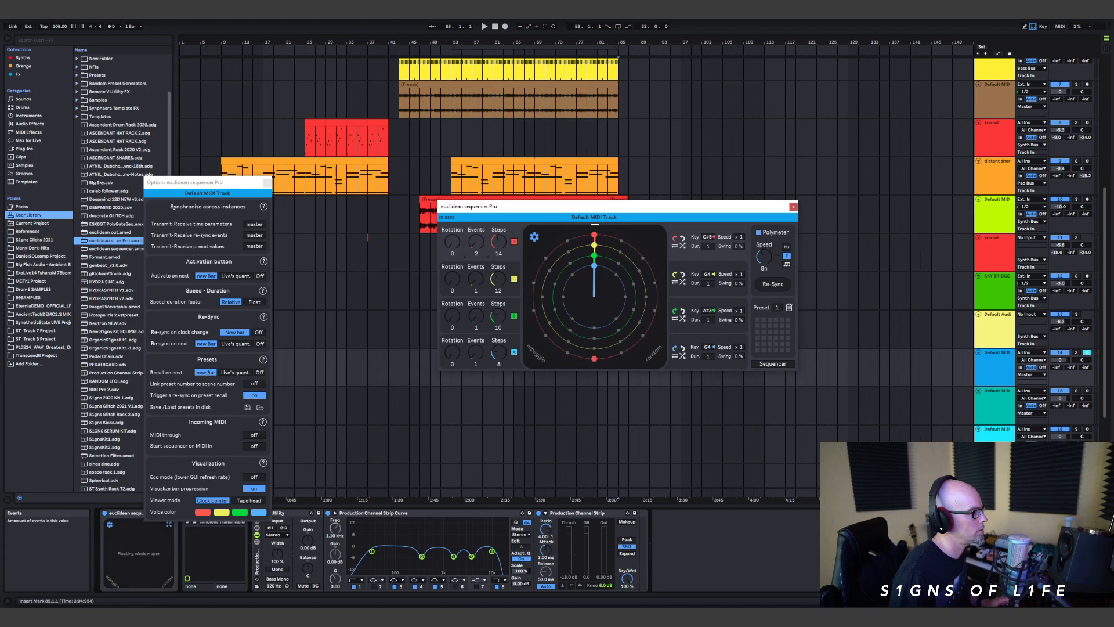
Step: Set events to 11, 7, 6 and 3 for red, yellow, green and blue, red steps to 13, and red, yellow, green rotations to 3, 2, 1
{"action": "left_click_drag", "start_coordinate": [476, 277], "coordinate": [476, 264]}
{"action": "left_click_drag", "start_coordinate": [476, 315], "coordinate": [476, 304]}
{"action": "left_click_drag", "start_coordinate": [476, 351], "coordinate": [475, 348]}
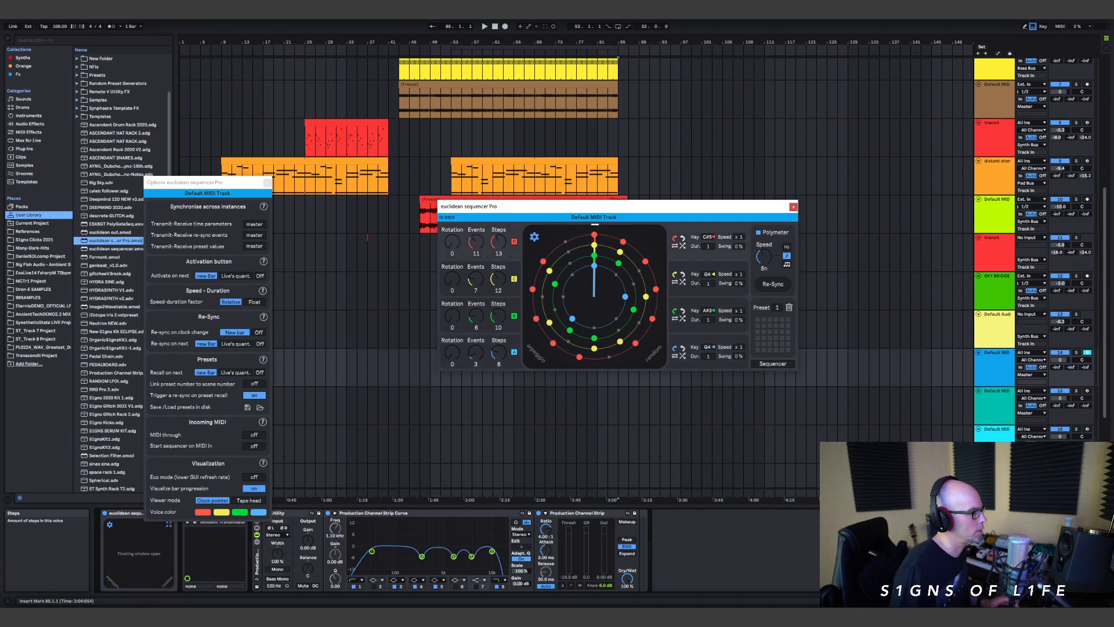
{"action": "left_click_drag", "start_coordinate": [451, 277], "coordinate": [451, 274]}
{"action": "left_click_drag", "start_coordinate": [455, 318], "coordinate": [454, 316]}
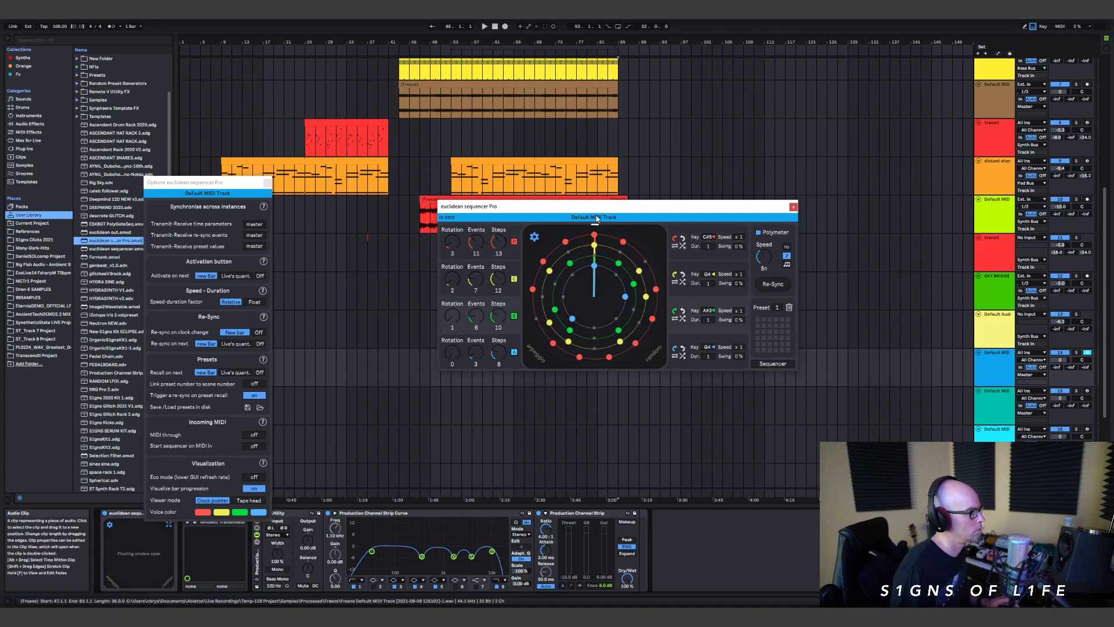
Step: Route the blue MIDI track's output to Synth Bus, lower its volume to -6.0 dB, and play the section from bar 85
{"action": "left_click_drag", "start_coordinate": [596, 209], "coordinate": [299, 224]}
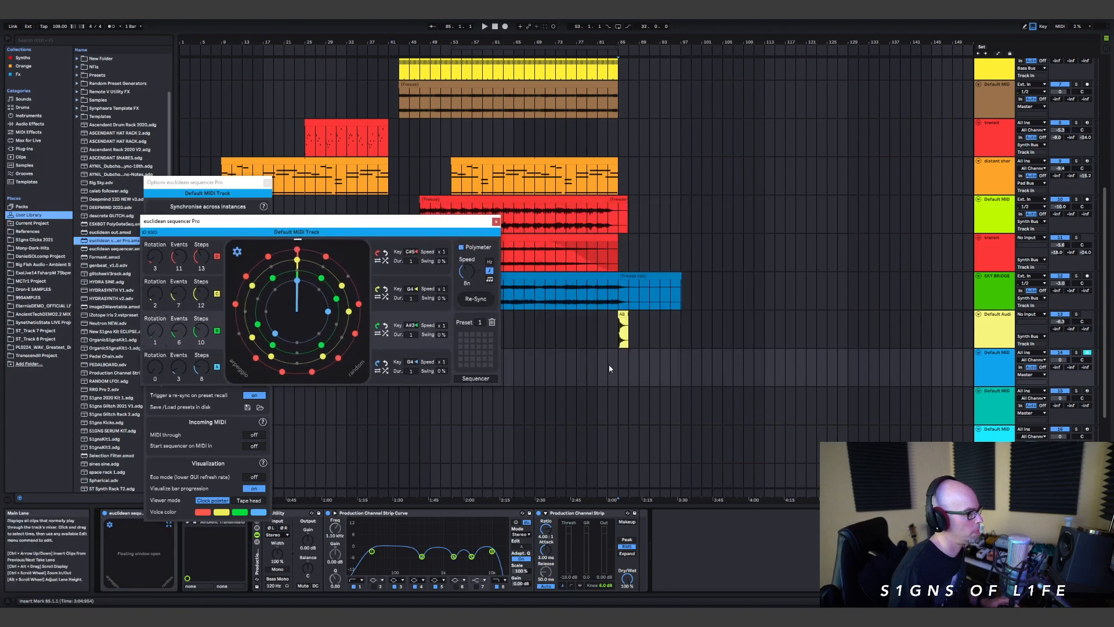
{"action": "left_click", "coordinate": [1035, 375]}
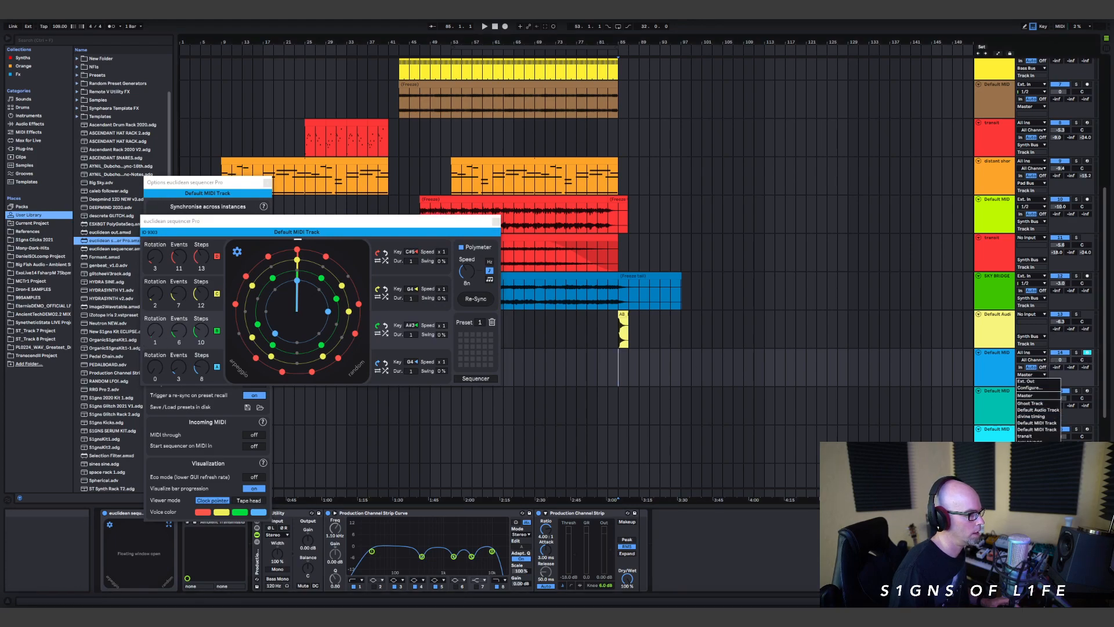
{"action": "left_click", "coordinate": [1037, 457]}
{"action": "left_click_drag", "start_coordinate": [1064, 360], "coordinate": [1064, 361]}
{"action": "key", "text": "space"}
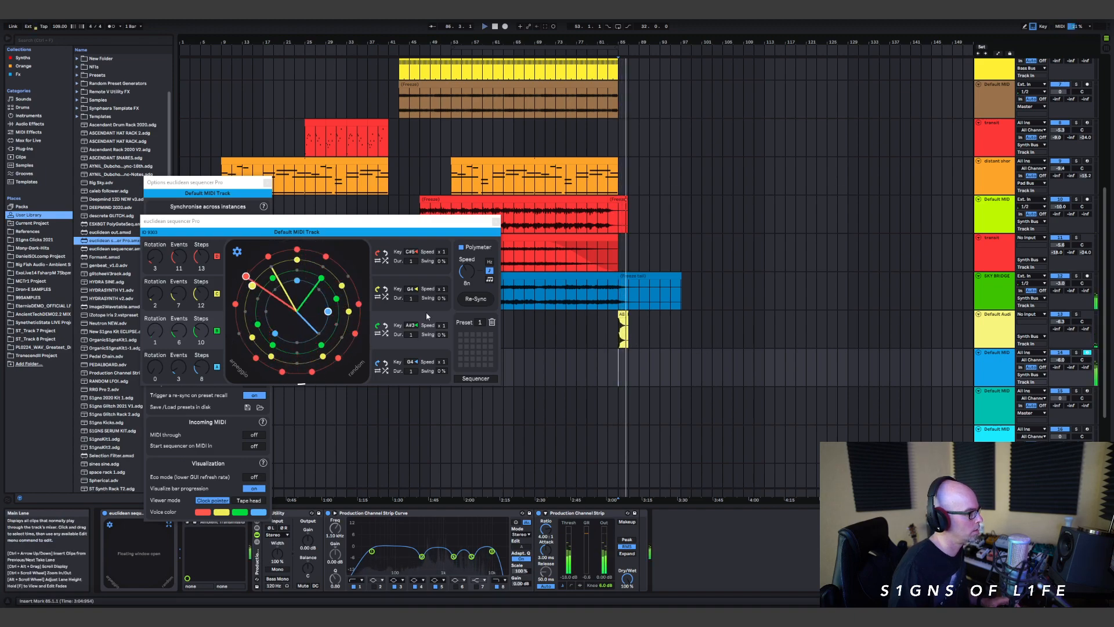
Step: Isolate the red voice by disabling the yellow, green and blue voices, and lower the red voice's key during playback
{"action": "left_click_drag", "start_coordinate": [317, 231], "coordinate": [467, 247]}
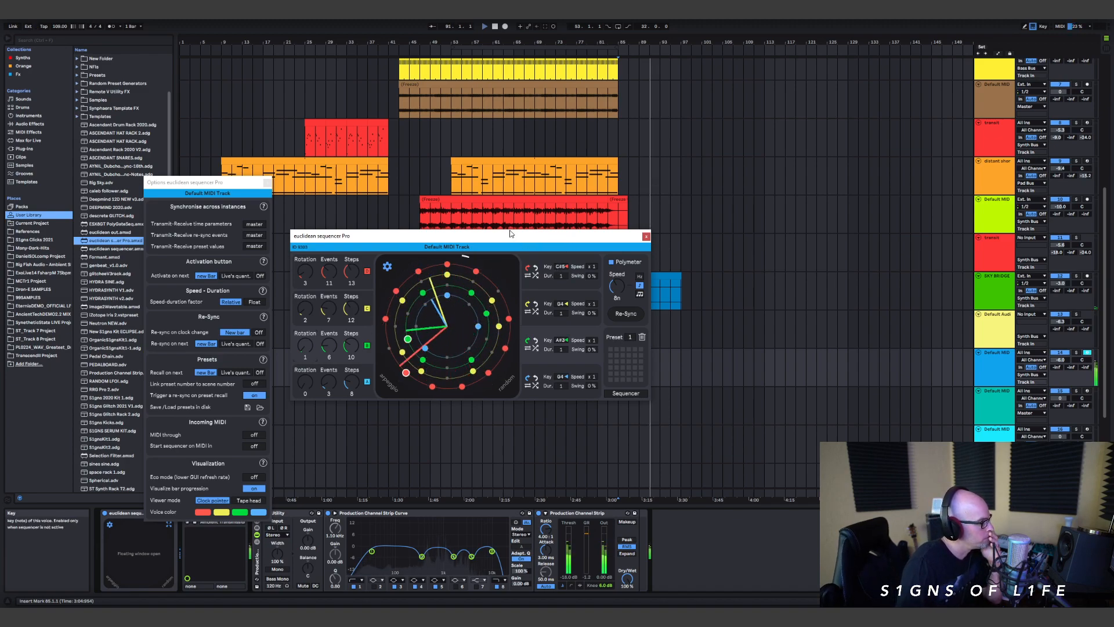
{"action": "left_click", "coordinate": [366, 308]}
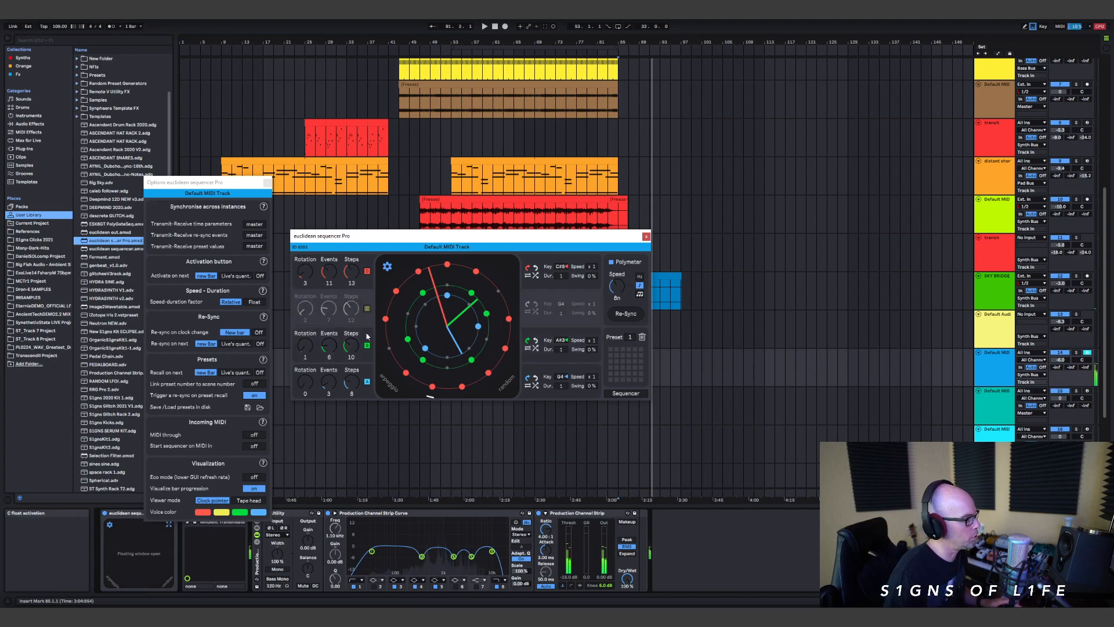
{"action": "left_click", "coordinate": [367, 346]}
{"action": "left_click", "coordinate": [366, 381]}
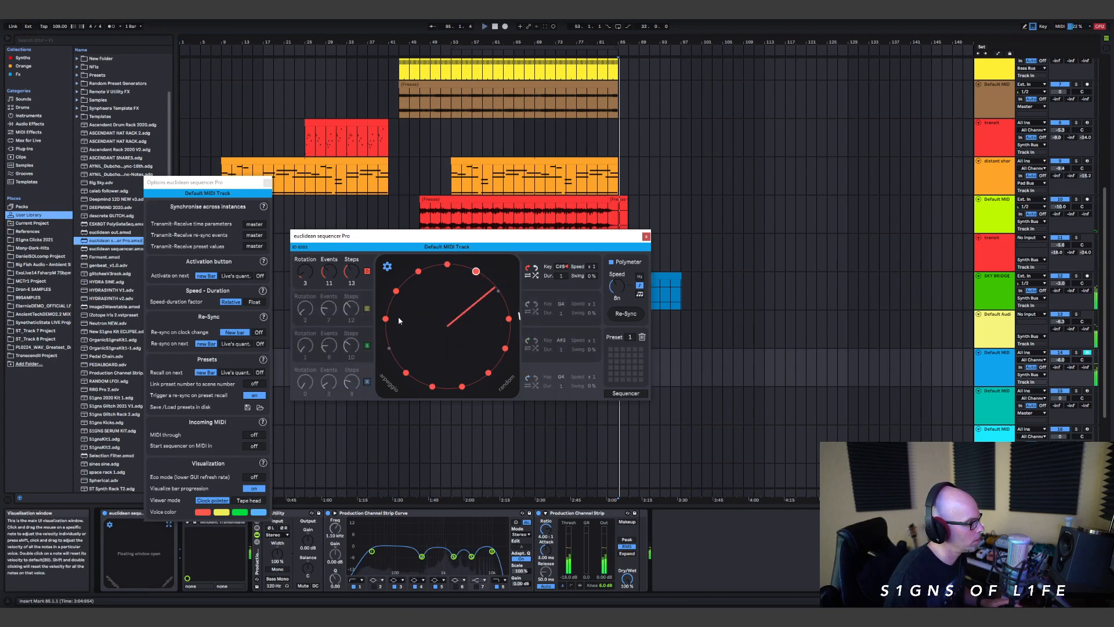
{"action": "left_click_drag", "start_coordinate": [562, 270], "coordinate": [563, 279]}
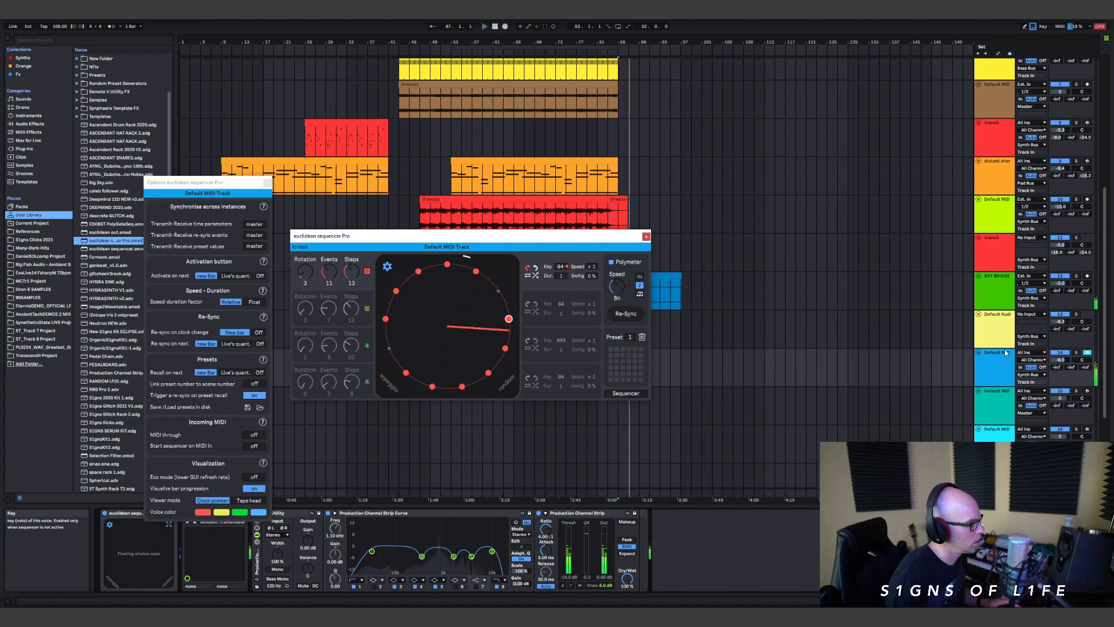
Step: Re-enable the yellow, green and blue voices, solo the blue MIDI track, and restart playback from bar 85
{"action": "left_click", "coordinate": [367, 308]}
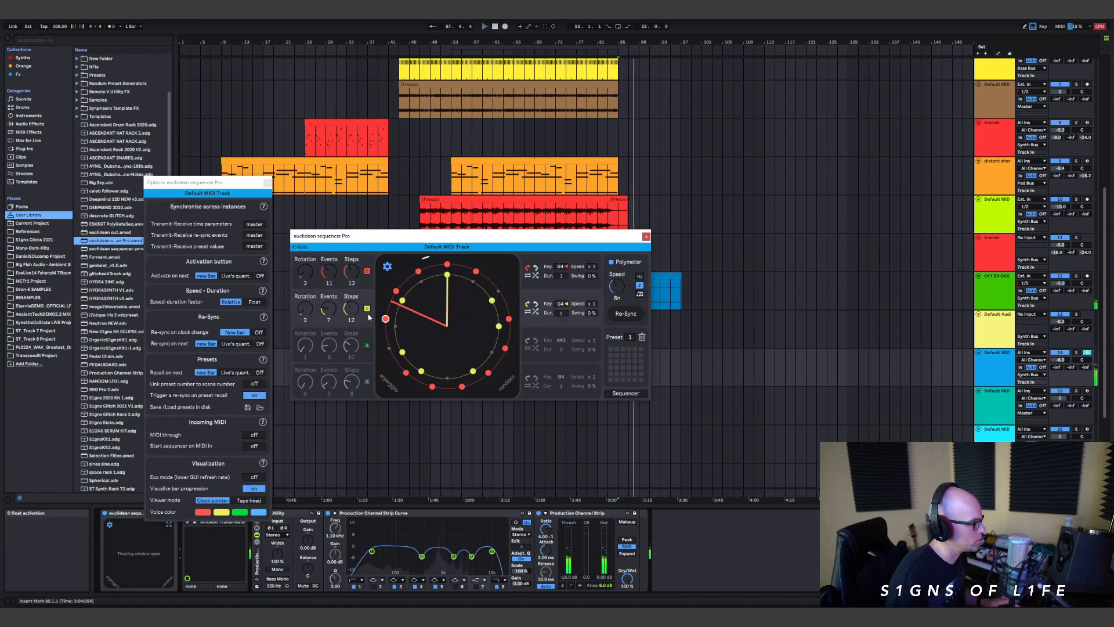
{"action": "left_click", "coordinate": [367, 346]}
{"action": "left_click", "coordinate": [367, 381]}
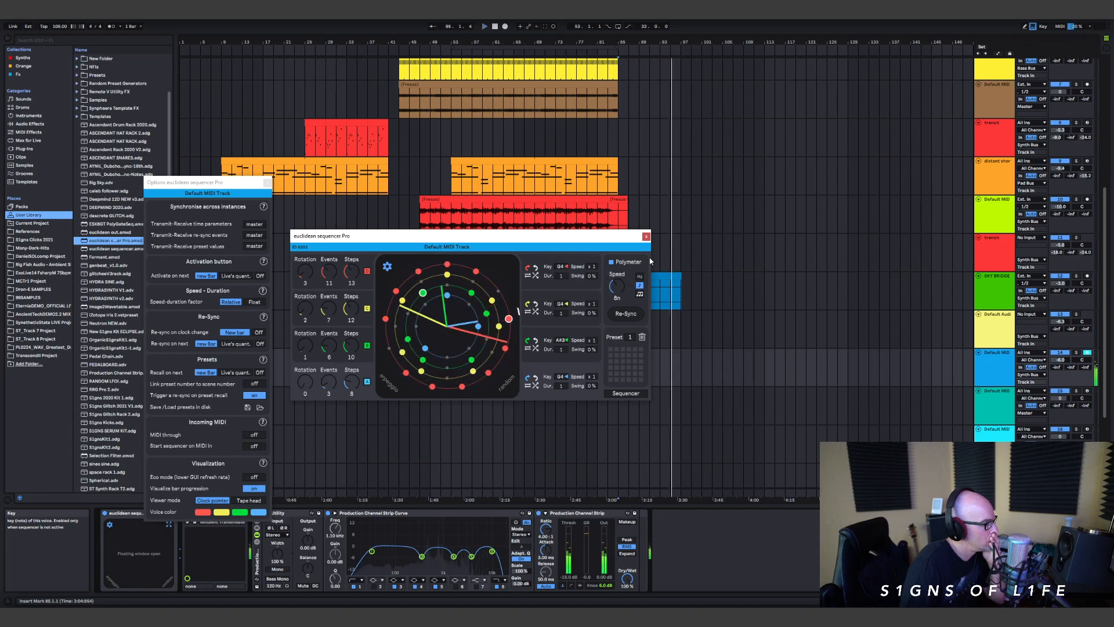
{"action": "left_click", "coordinate": [1076, 353]}
{"action": "key", "text": "space"}
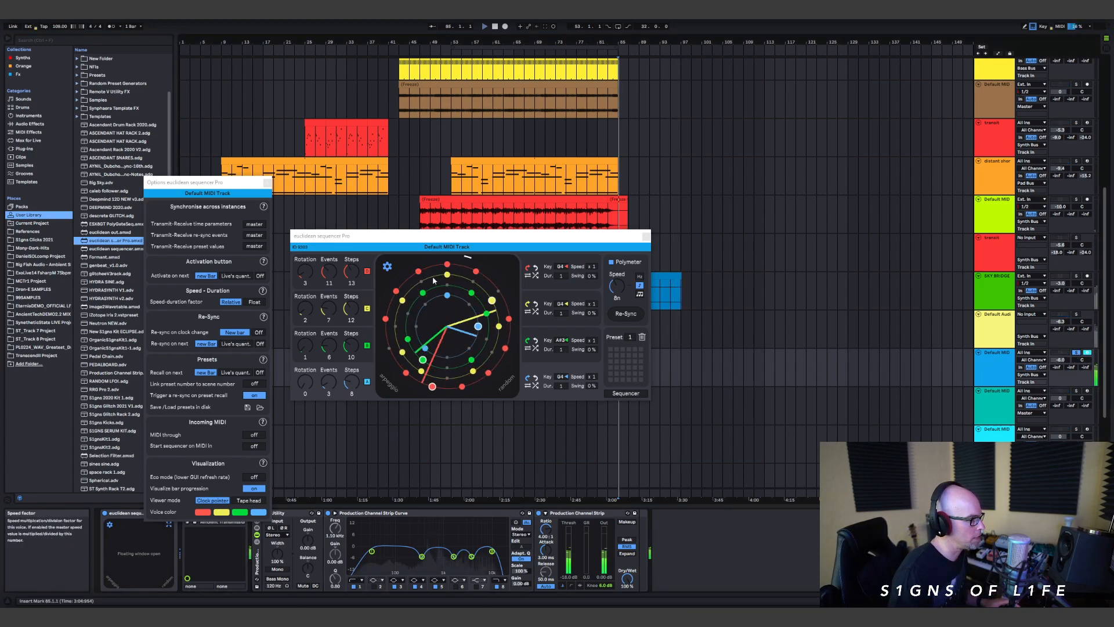
Step: Set the yellow voice's key to C4 with the green and blue voices disabled, and re-enable all the voices
{"action": "left_click", "coordinate": [367, 309]}
{"action": "left_click", "coordinate": [367, 346]}
{"action": "left_click", "coordinate": [366, 382]}
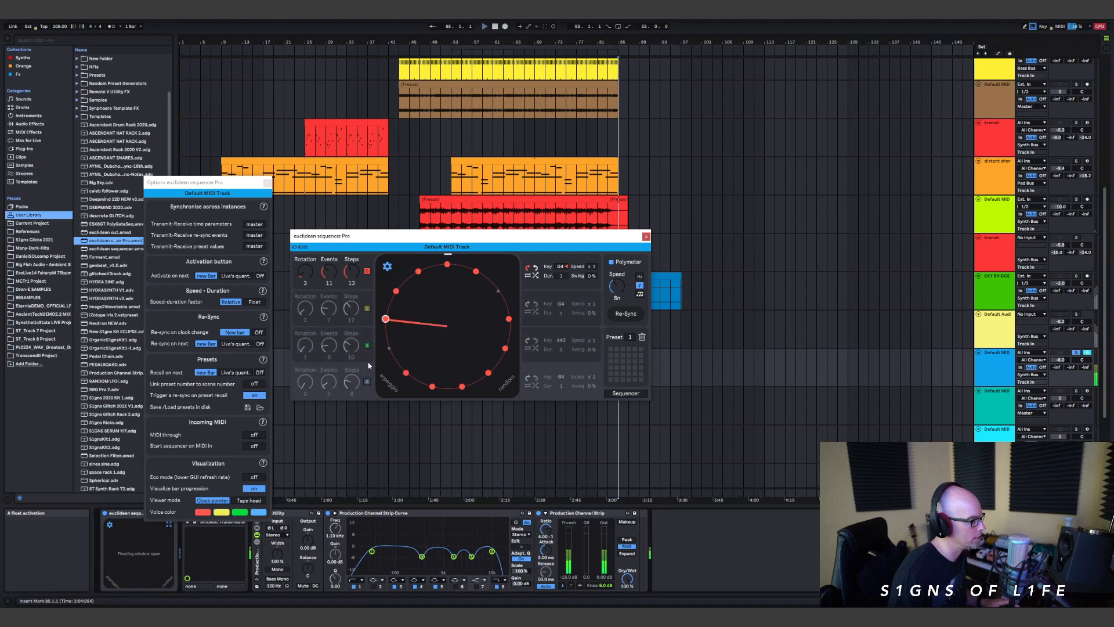
{"action": "left_click", "coordinate": [367, 308]}
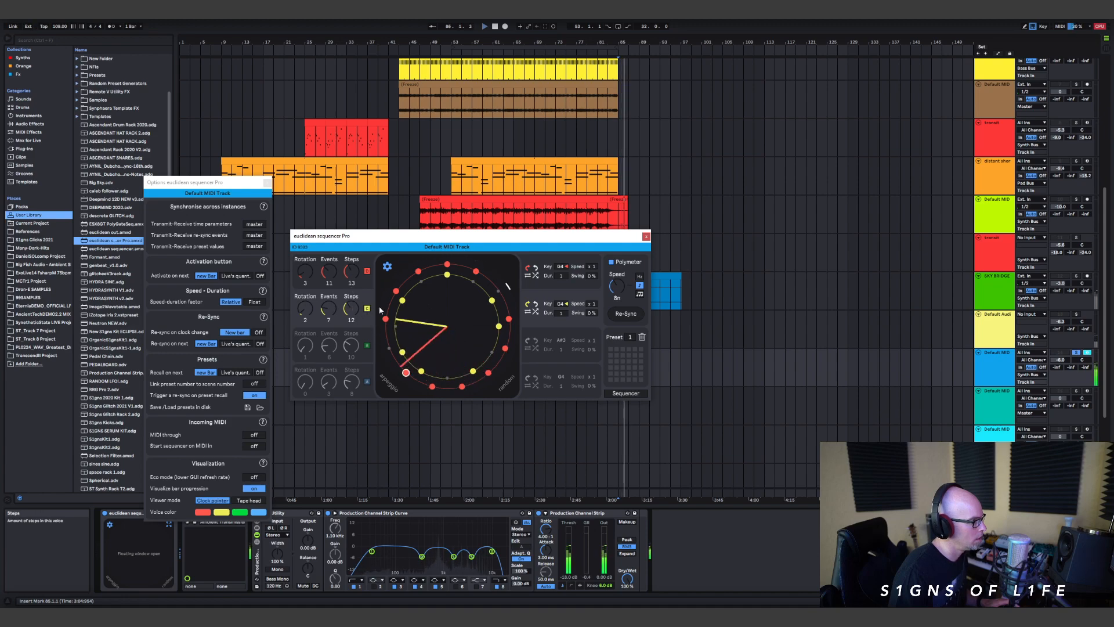
{"action": "mouse_move", "coordinate": [561, 303]}
{"action": "left_mouse_down"}
{"action": "mouse_move", "coordinate": [562, 316]}
{"action": "mouse_move", "coordinate": [562, 301]}
{"action": "left_mouse_up"}
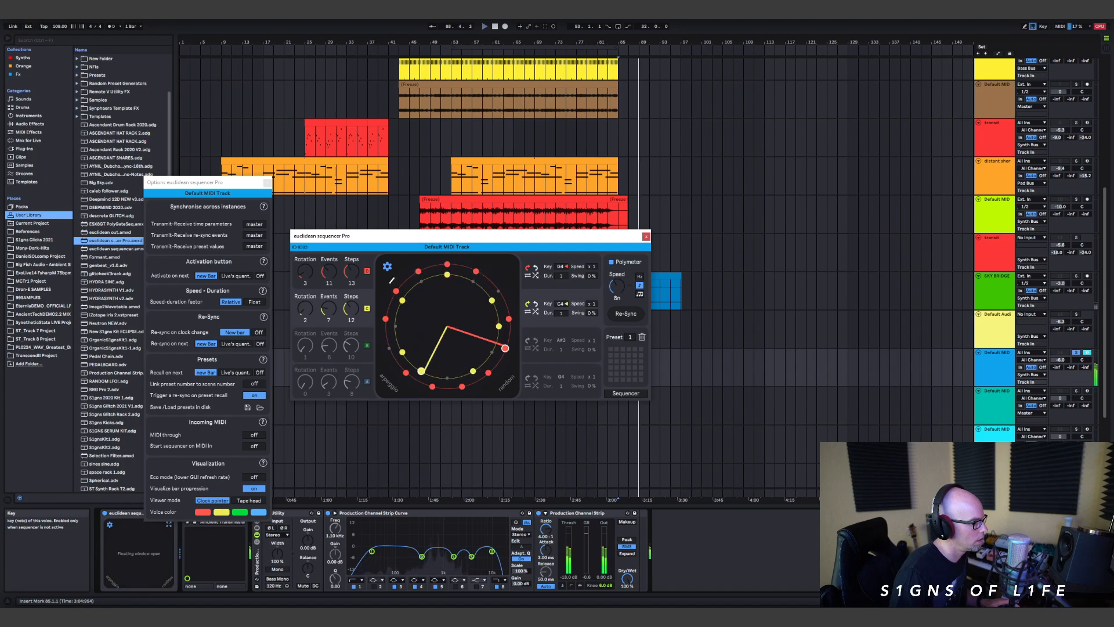
{"action": "left_click", "coordinate": [366, 346]}
{"action": "left_click", "coordinate": [367, 381]}
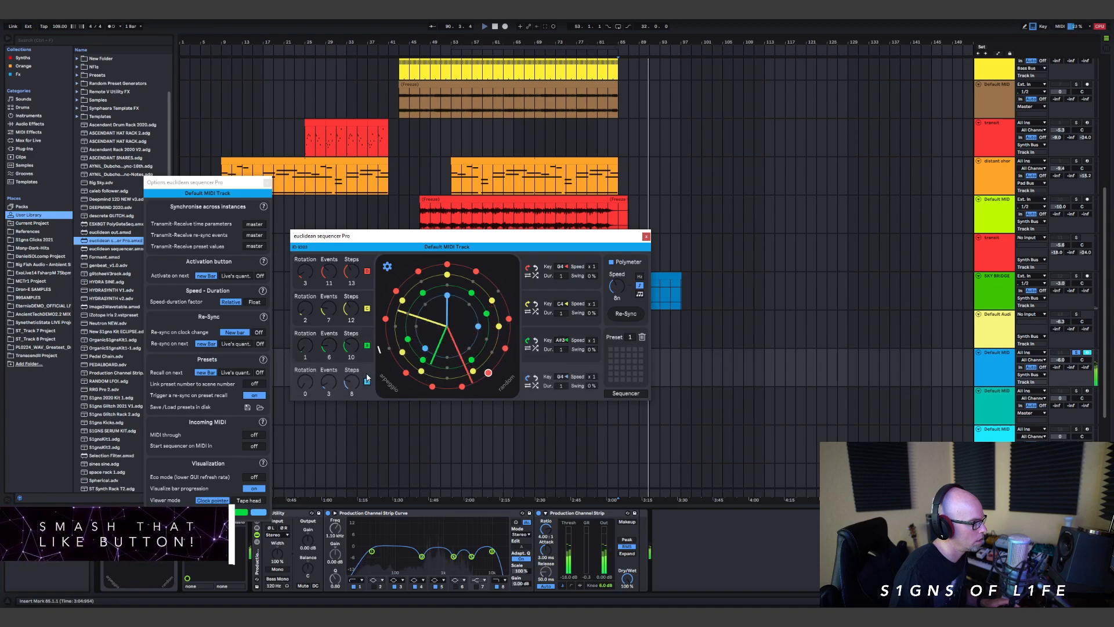
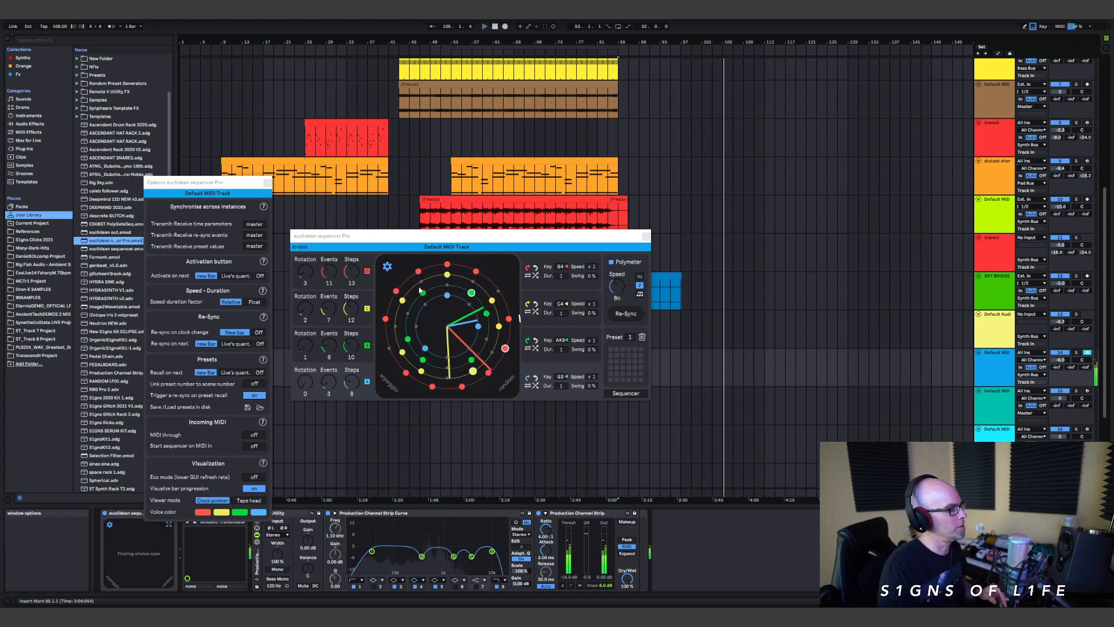
Step: Close the Euclidean sequencer's main and options windows, and set the project tempo to 999 BPM
{"action": "left_click", "coordinate": [646, 237]}
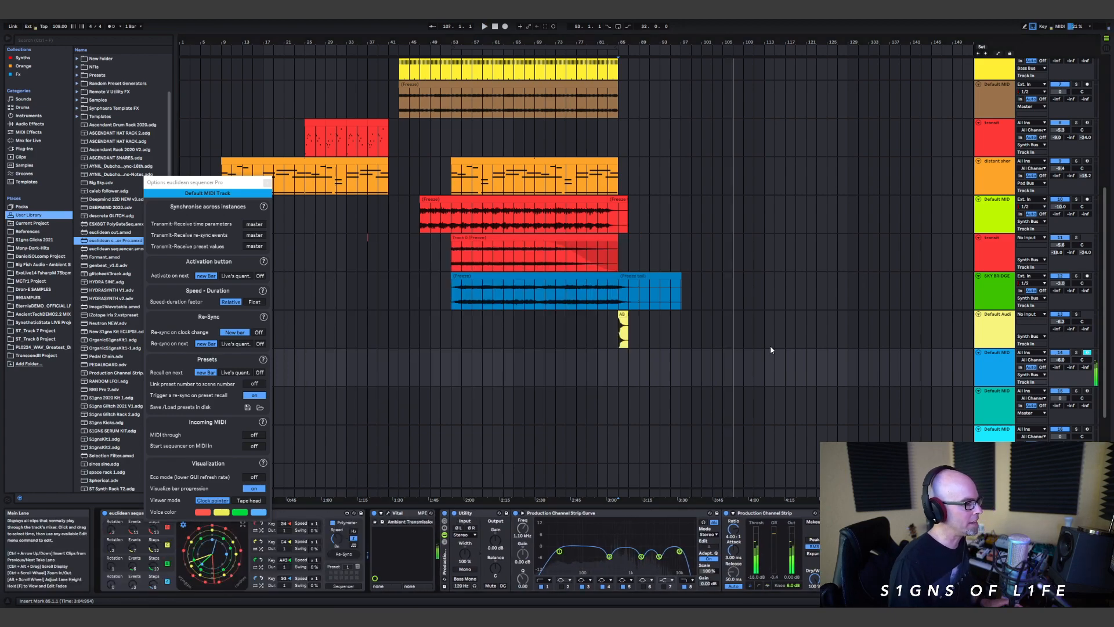
{"action": "left_click_drag", "start_coordinate": [623, 367], "coordinate": [744, 377]}
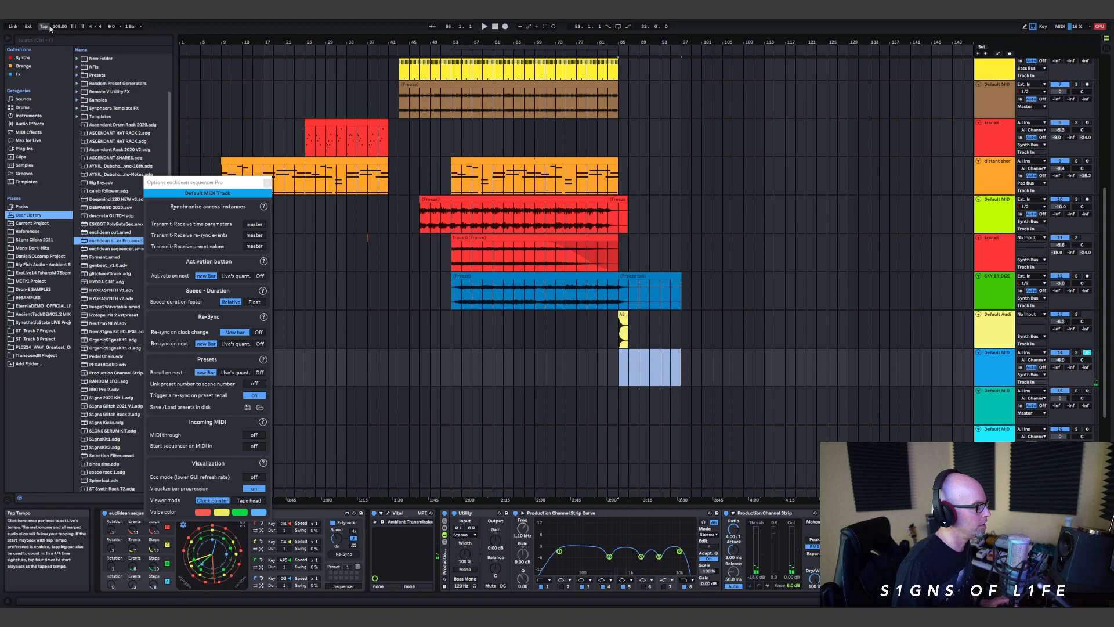
{"action": "left_click", "coordinate": [267, 183]}
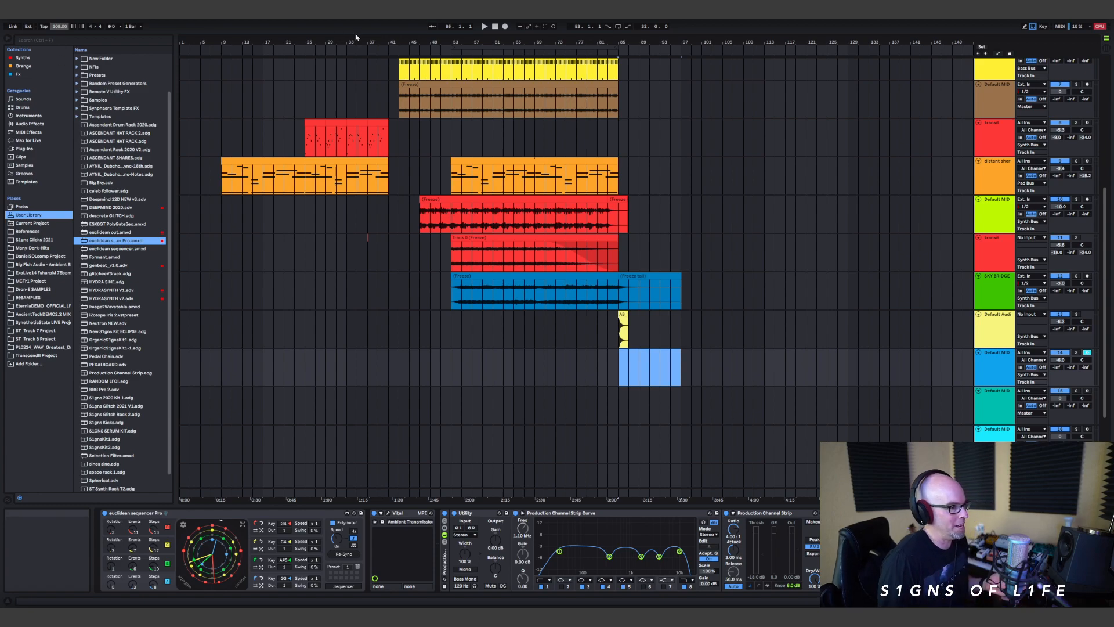
{"action": "left_click", "coordinate": [623, 370]}
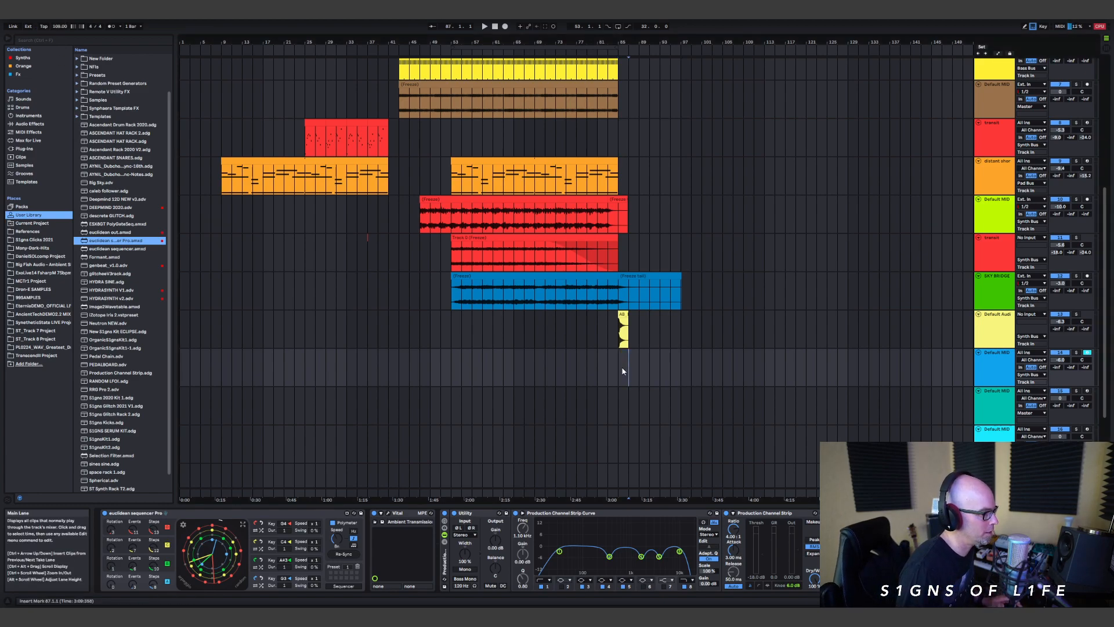
{"action": "left_click", "coordinate": [59, 28]}
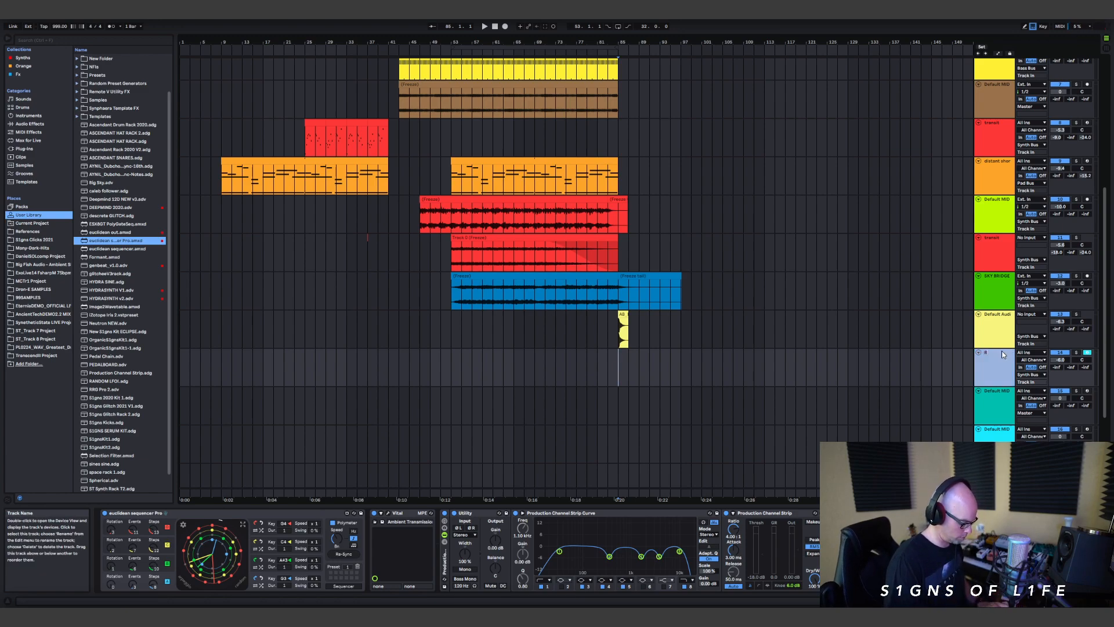
Step: Name the blue track RUBICON and record its Post FX MIDI output onto the teal track from bar 85
{"action": "left_click", "coordinate": [995, 412]}
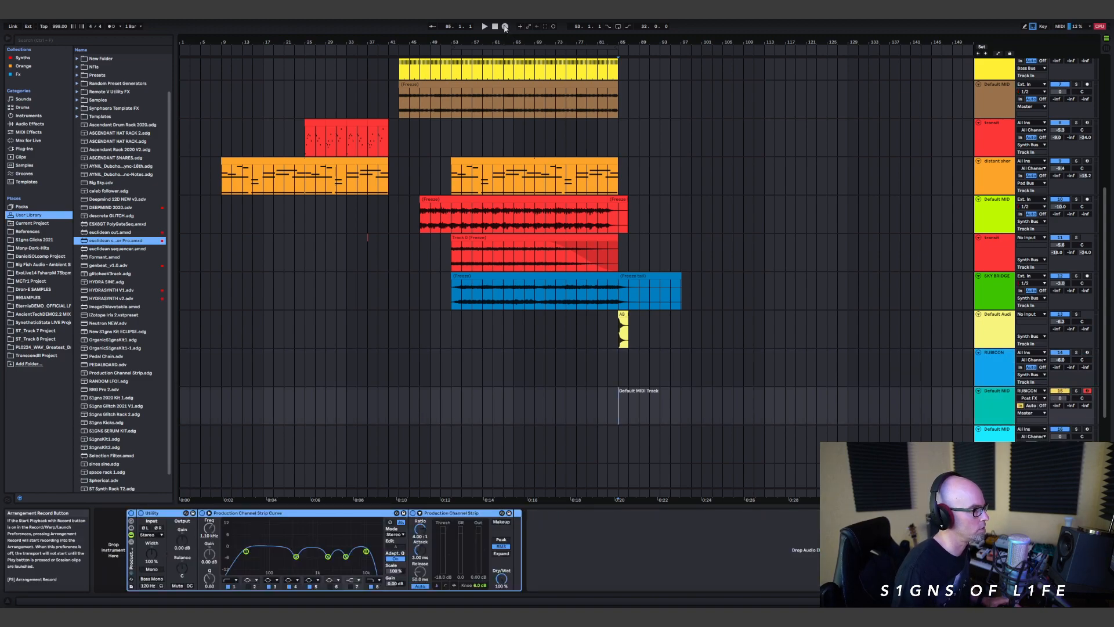
{"action": "left_click", "coordinate": [504, 26]}
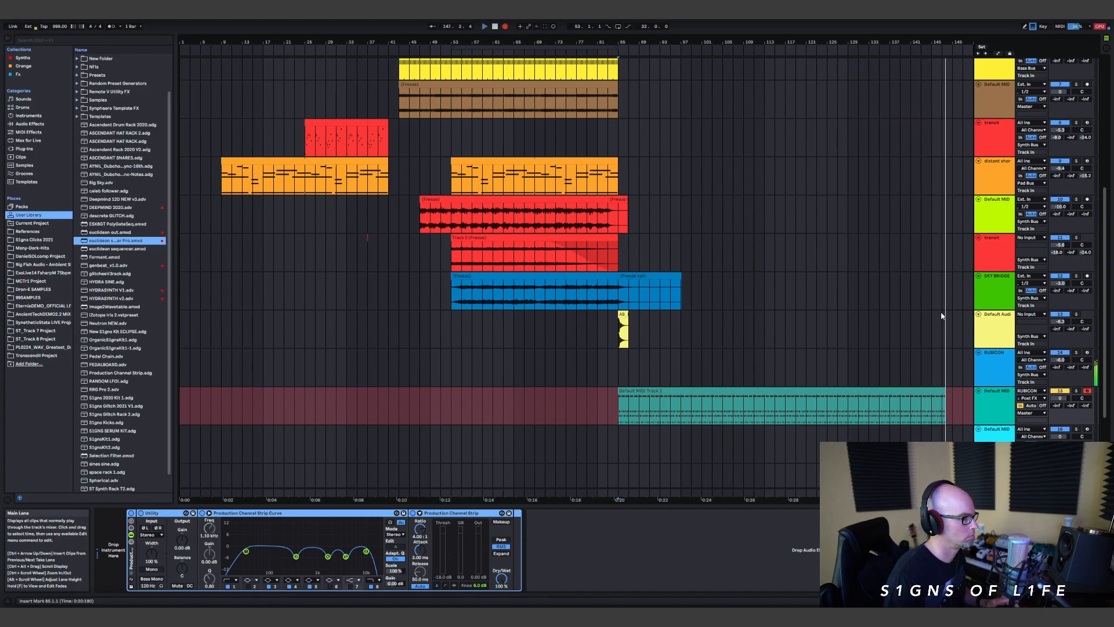
{"action": "key", "text": "F9"}
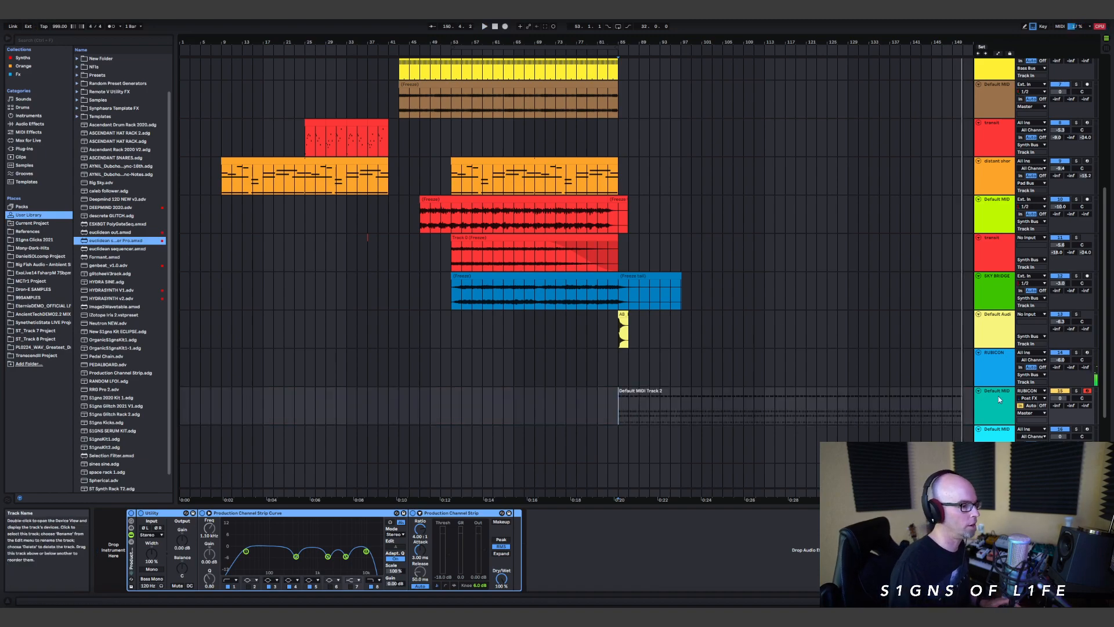
Step: Set the teal track's input to No Input, move the recorded clip onto the RUBICON track, and deactivate its Euclidean sequencer
{"action": "left_click", "coordinate": [1036, 391]}
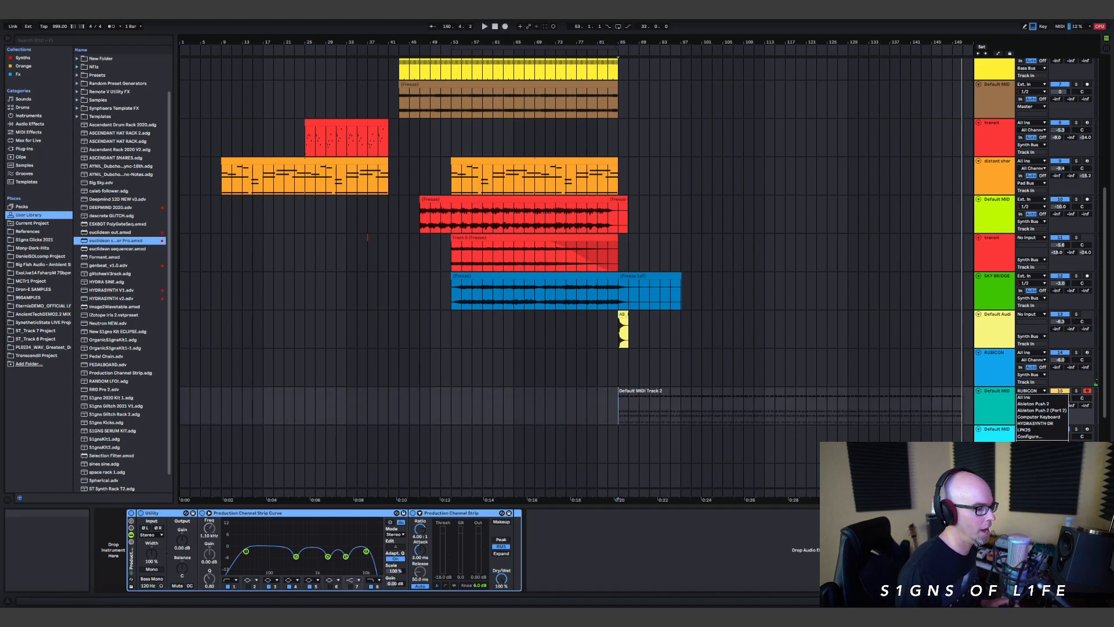
{"action": "left_click", "coordinate": [1028, 443]}
{"action": "left_click_drag", "start_coordinate": [744, 390], "coordinate": [746, 375]}
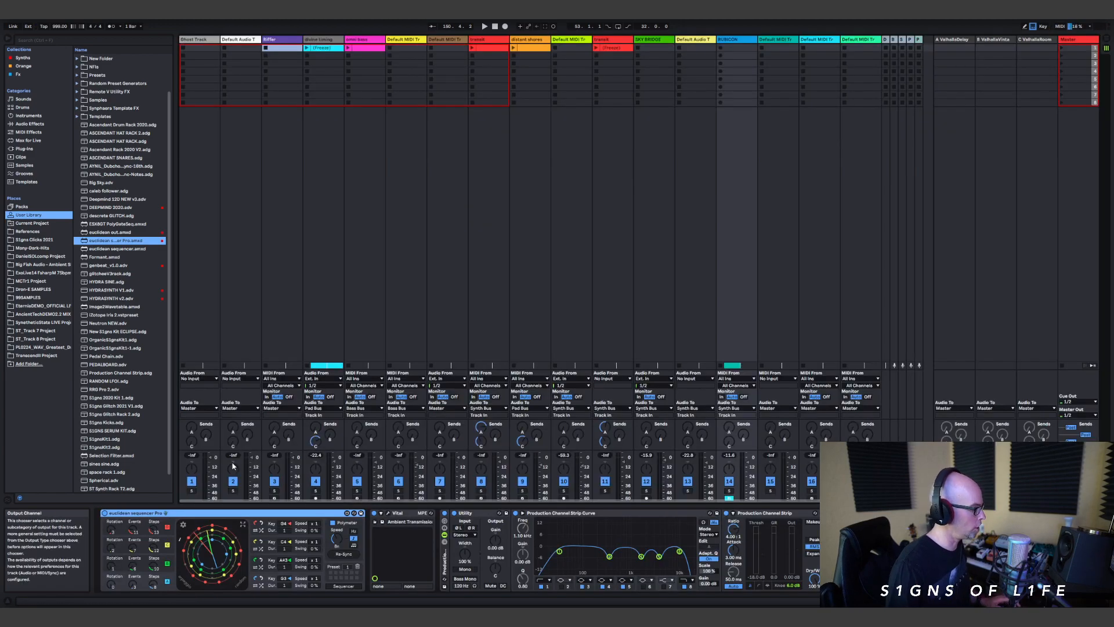
{"action": "key", "text": "Tab"}
{"action": "left_click", "coordinate": [104, 514]}
{"action": "key", "text": "Tab"}
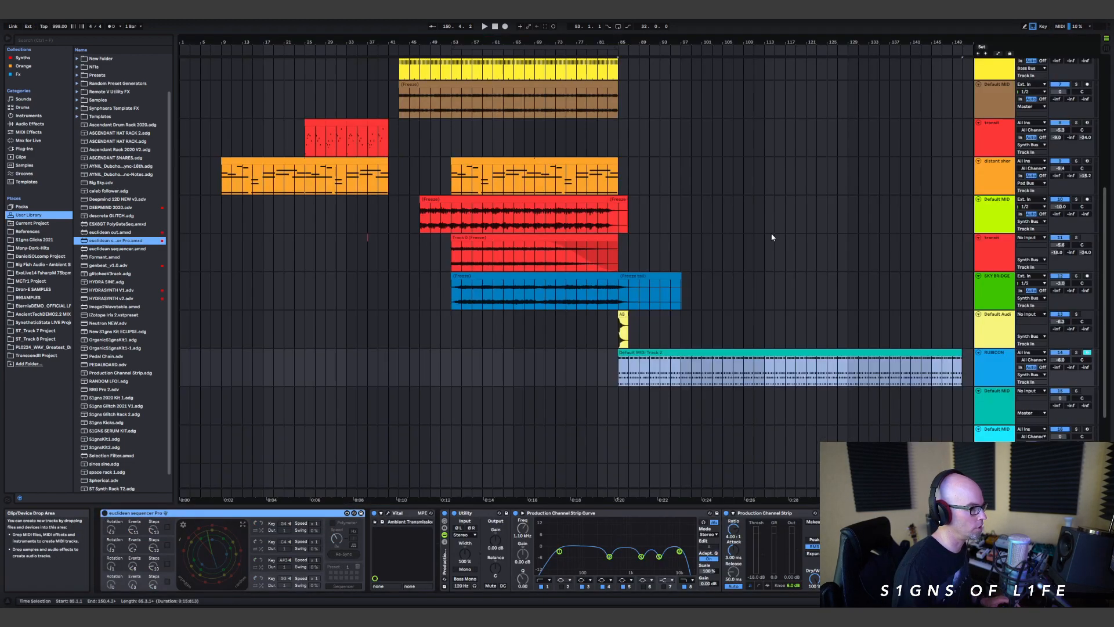
Step: Solo the RUBICON track, play it from bar 85, and restore the project tempo to 109 BPM
{"action": "left_click", "coordinate": [619, 373]}
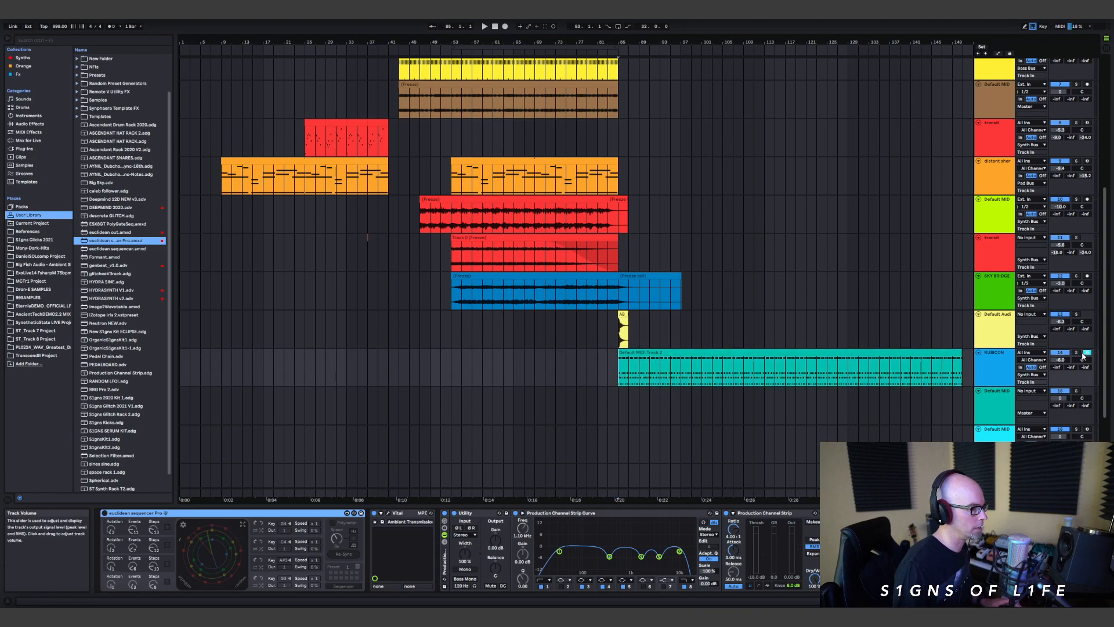
{"action": "left_click", "coordinate": [1028, 354]}
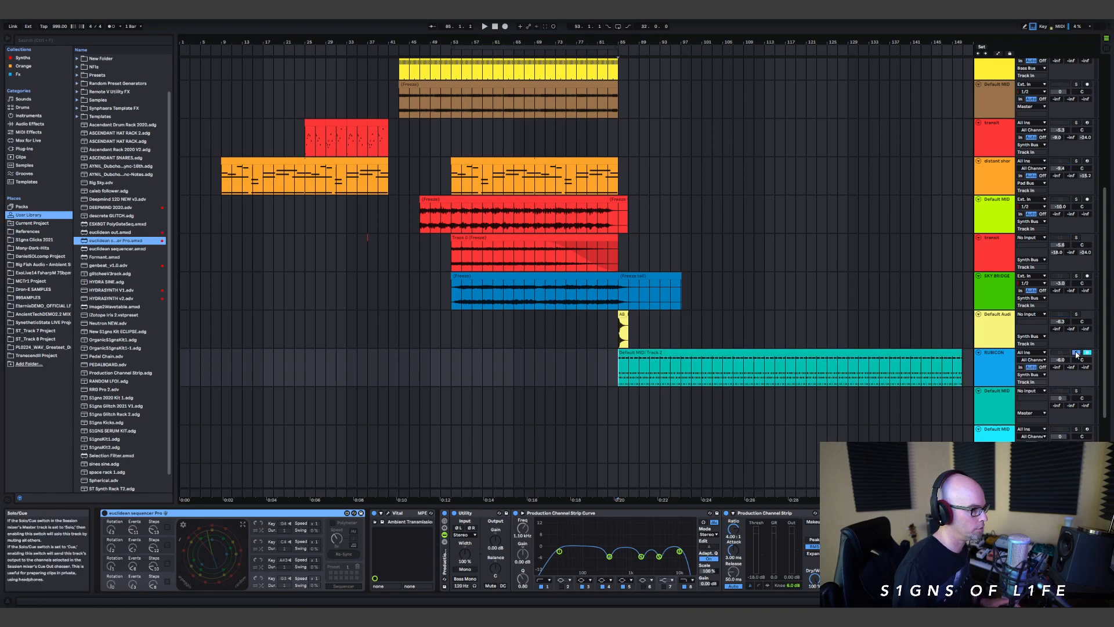
{"action": "key", "text": "space"}
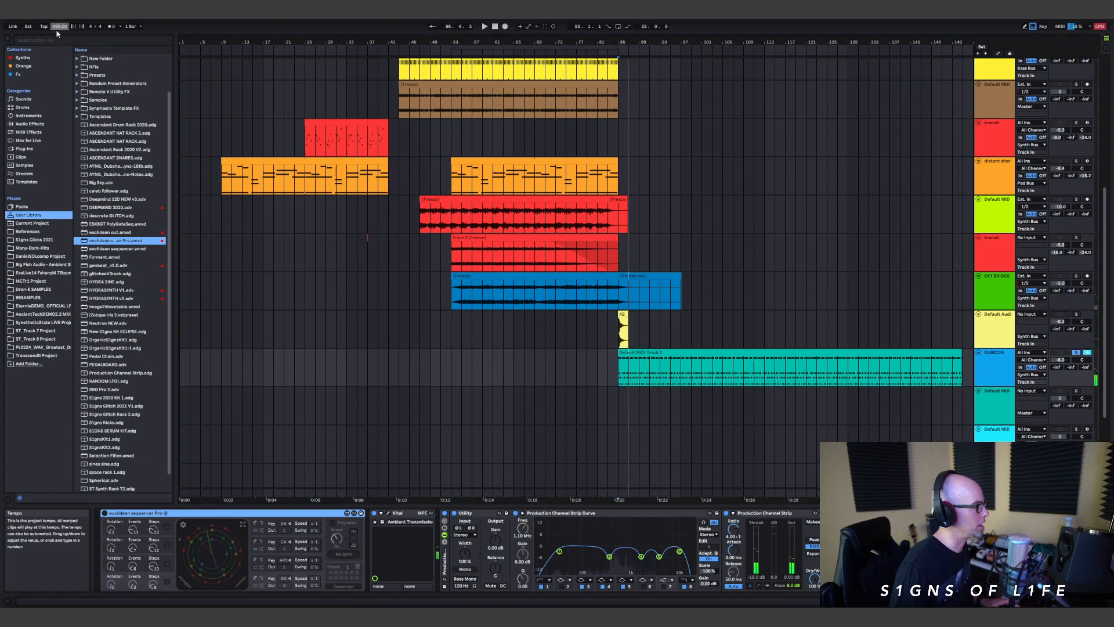
{"action": "type", "text": "9"}
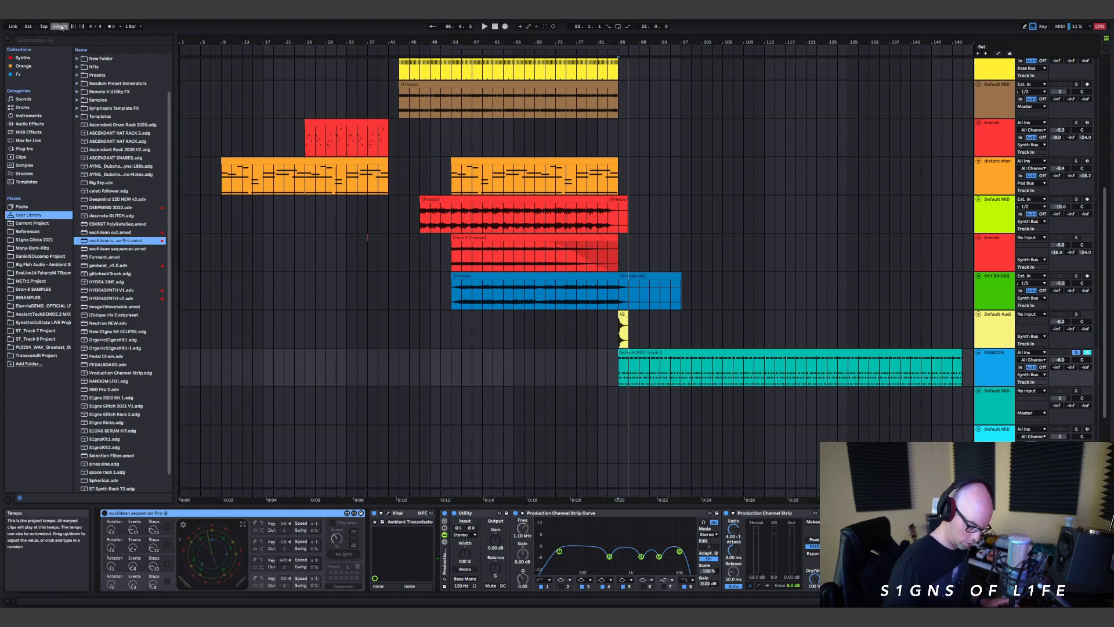
{"action": "key", "text": "space"}
Step: Open the recorded RUBICON clip in an enlarged note editor showing its first seven bars
{"action": "double_click", "coordinate": [694, 354]}
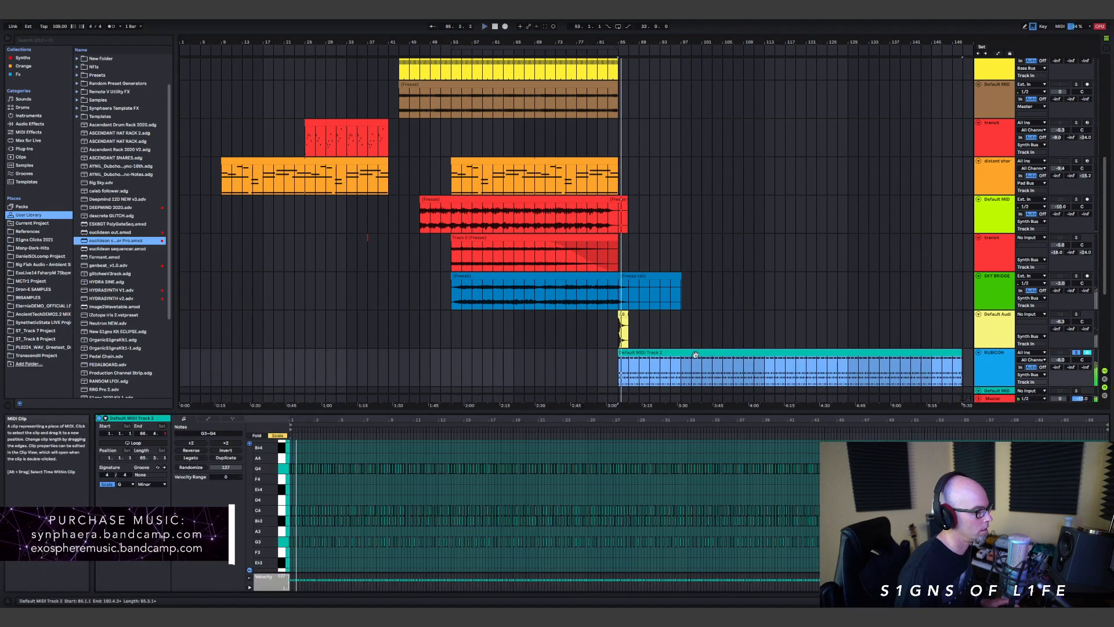
{"action": "left_click_drag", "start_coordinate": [540, 410], "coordinate": [273, 199]}
{"action": "left_click_drag", "start_coordinate": [264, 268], "coordinate": [266, 300]}
{"action": "left_click_drag", "start_coordinate": [313, 207], "coordinate": [314, 208]}
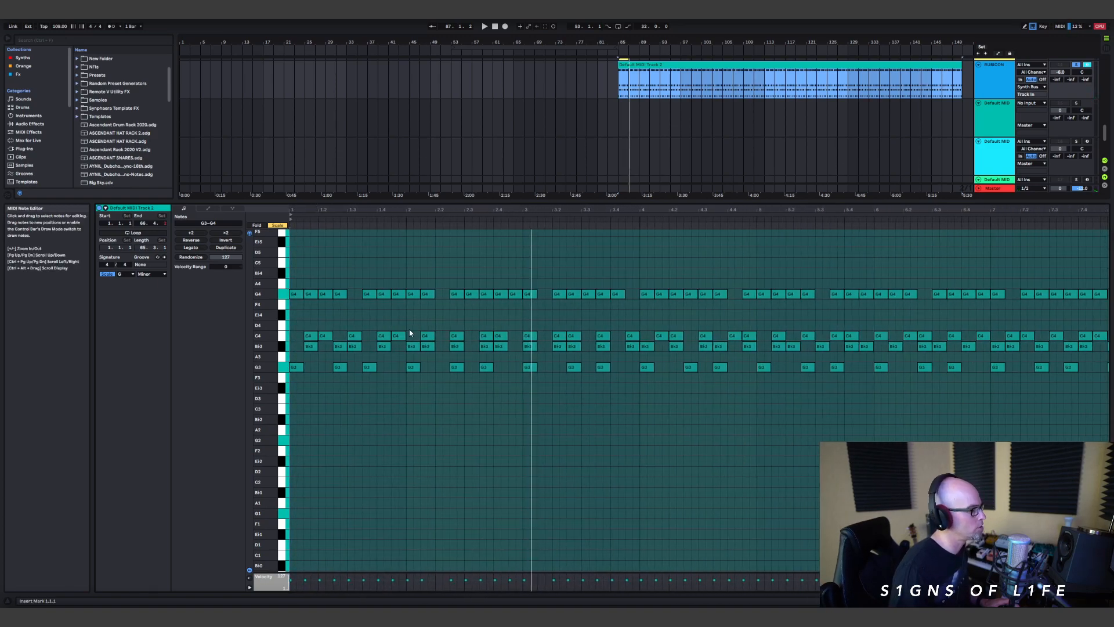
Step: Form a melody in the clip's first two bars by moving selected G4 notes to F4, B♭4, A4, F4 and E♭4
{"action": "left_click", "coordinate": [404, 298]}
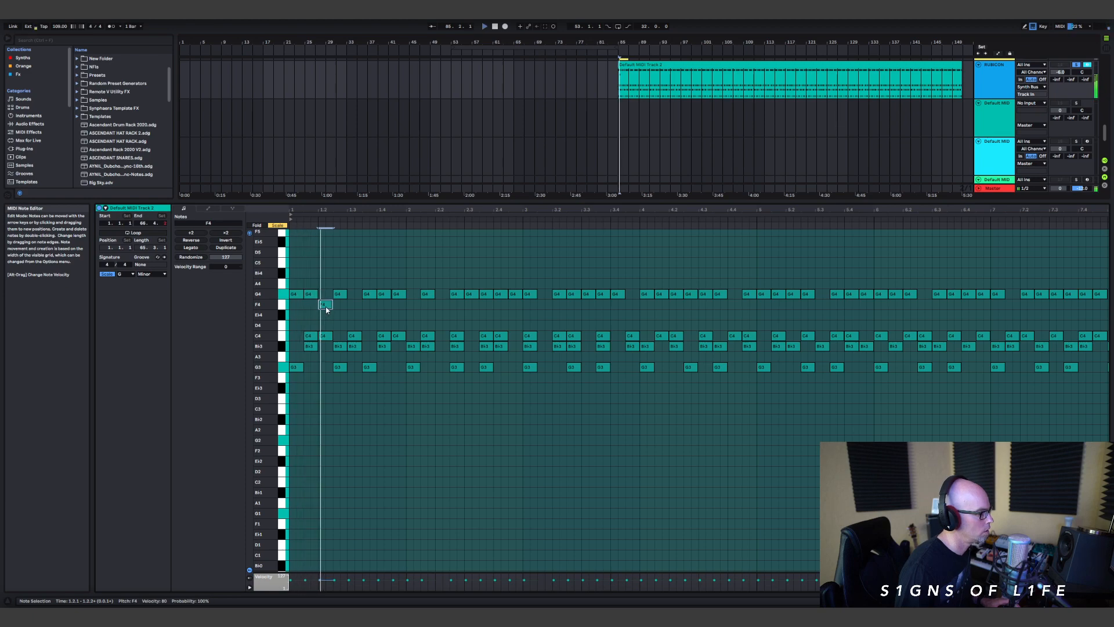
{"action": "double_click", "coordinate": [383, 283]}
{"action": "left_click_drag", "start_coordinate": [384, 284], "coordinate": [384, 273]}
{"action": "key", "text": "space"}
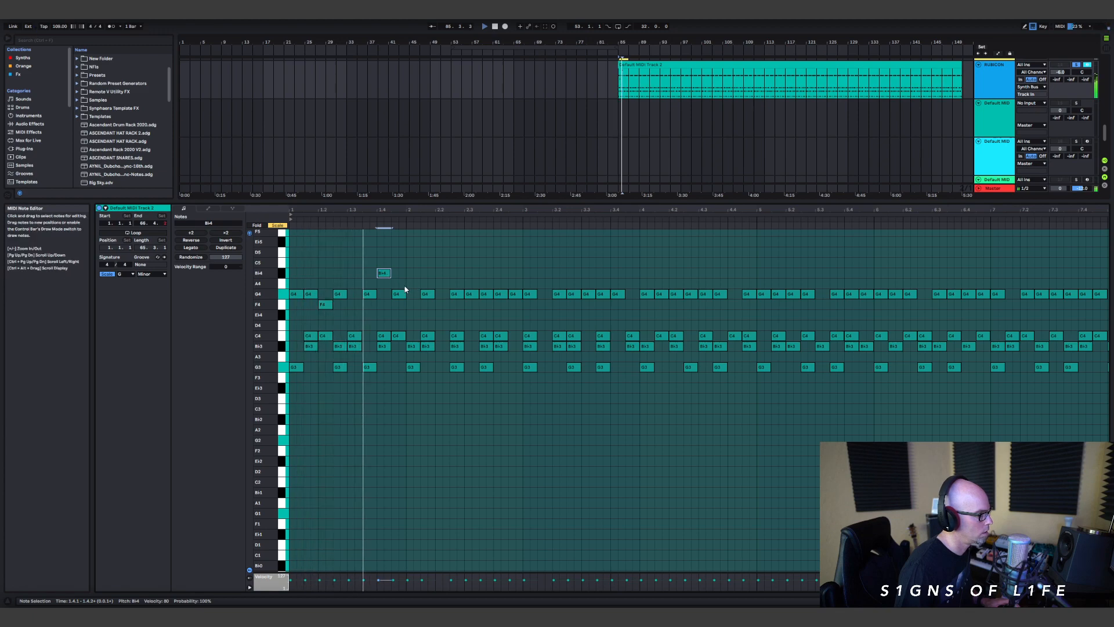
{"action": "left_click", "coordinate": [427, 294]}
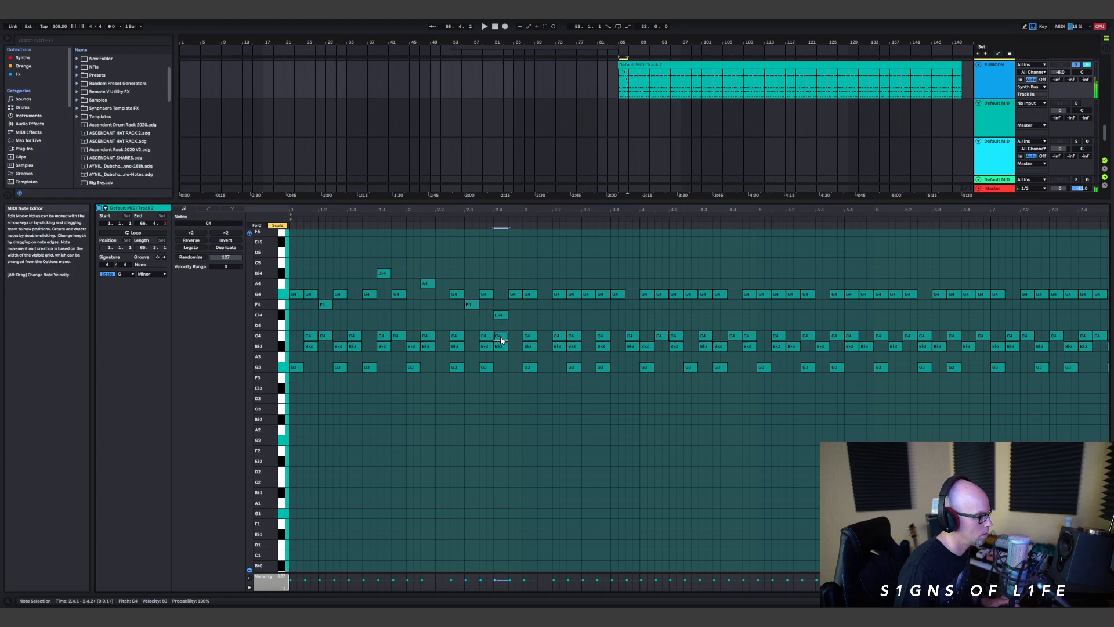
Step: Delete the C4 notes at 2.4.1 and 3.2.3, and the upper melody note at 3.2.3
{"action": "key", "text": "Delete"}
{"action": "left_click", "coordinate": [570, 338]}
{"action": "key", "text": "Delete"}
{"action": "left_click", "coordinate": [573, 295]}
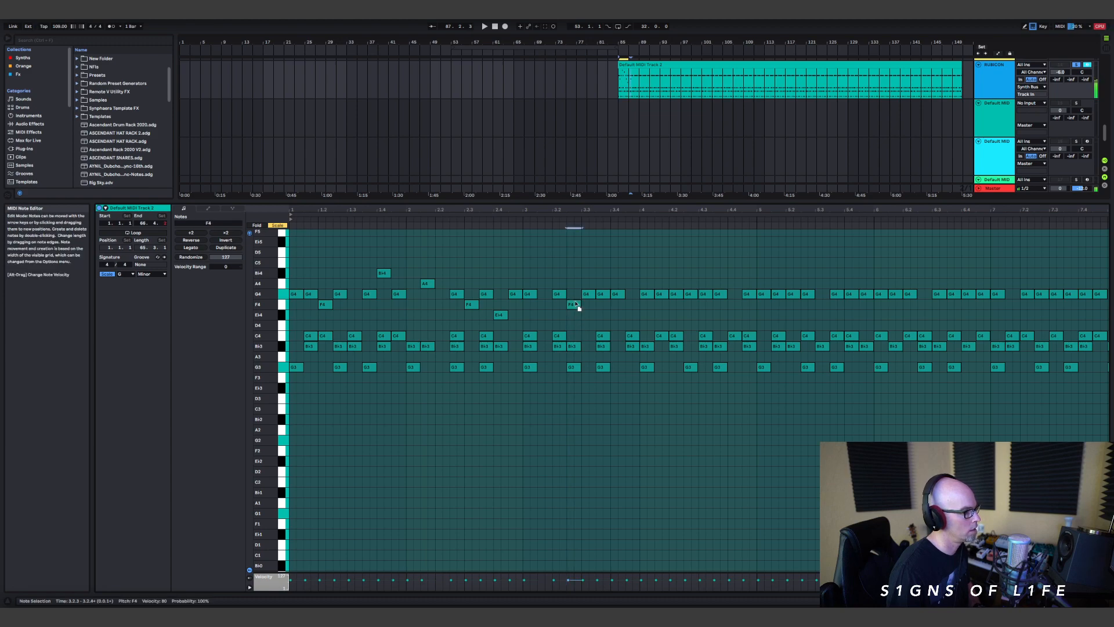
{"action": "key", "text": "Delete"}
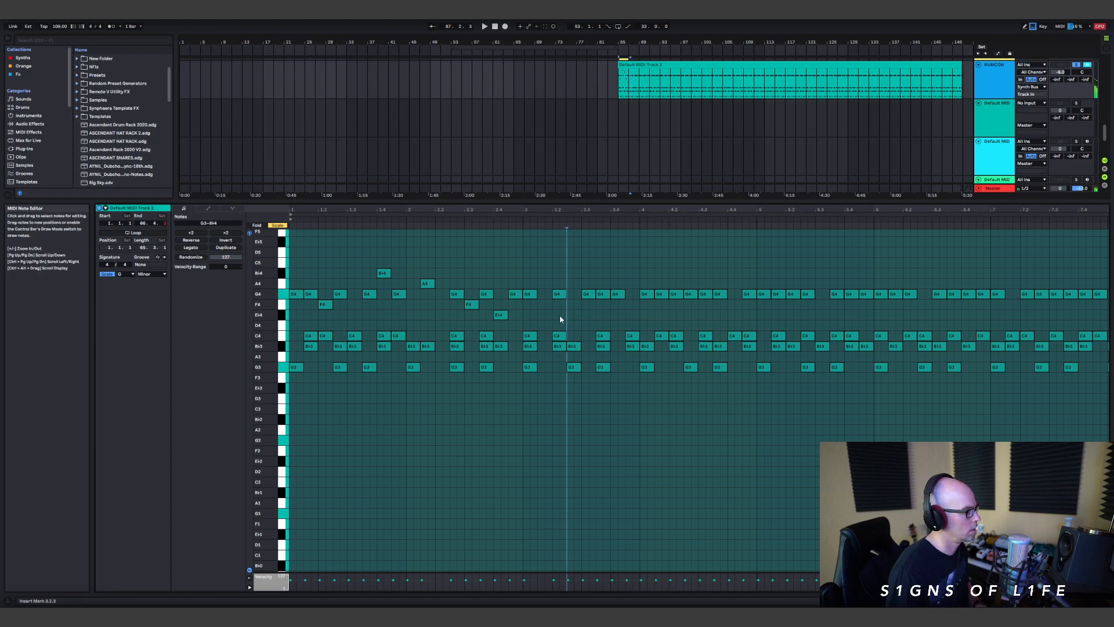
Step: Delete the B♭3 note at 1.2.3 and the C4 notes at 1.2.1 and 1.1.3, and replay the clip
{"action": "left_click", "coordinate": [340, 348]}
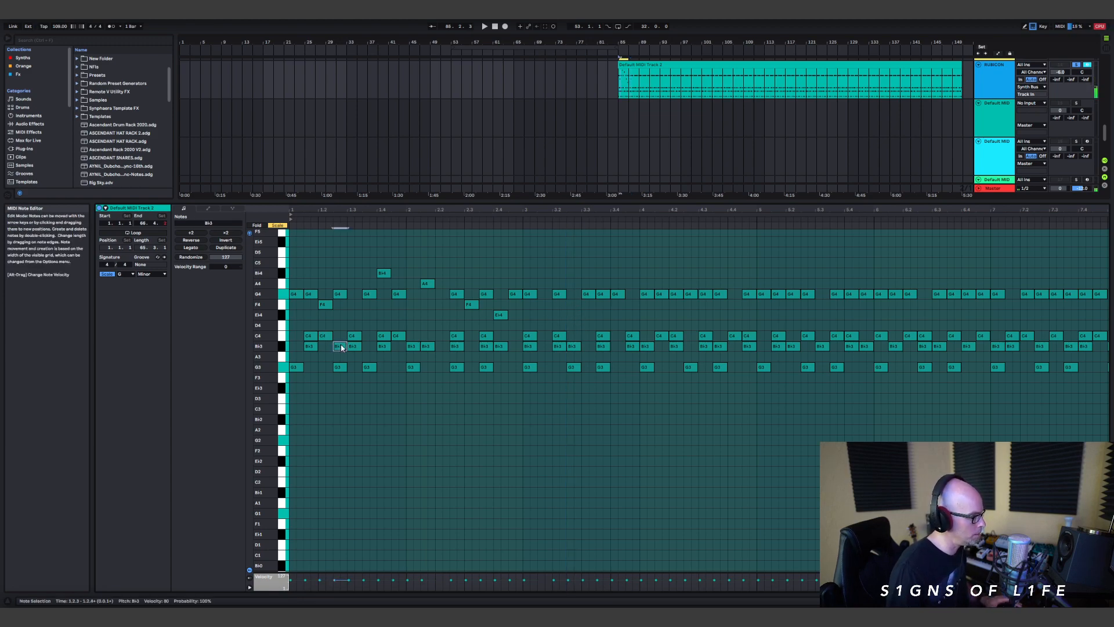
{"action": "key", "text": "Delete"}
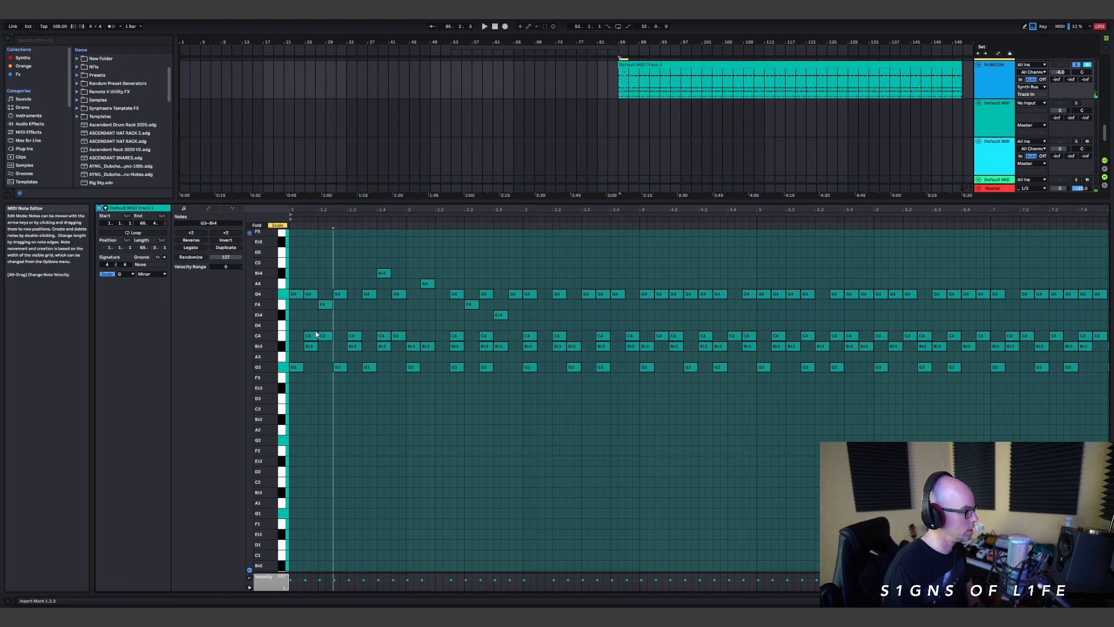
{"action": "left_click", "coordinate": [321, 335]}
{"action": "key", "text": "Delete"}
{"action": "left_click", "coordinate": [312, 337]}
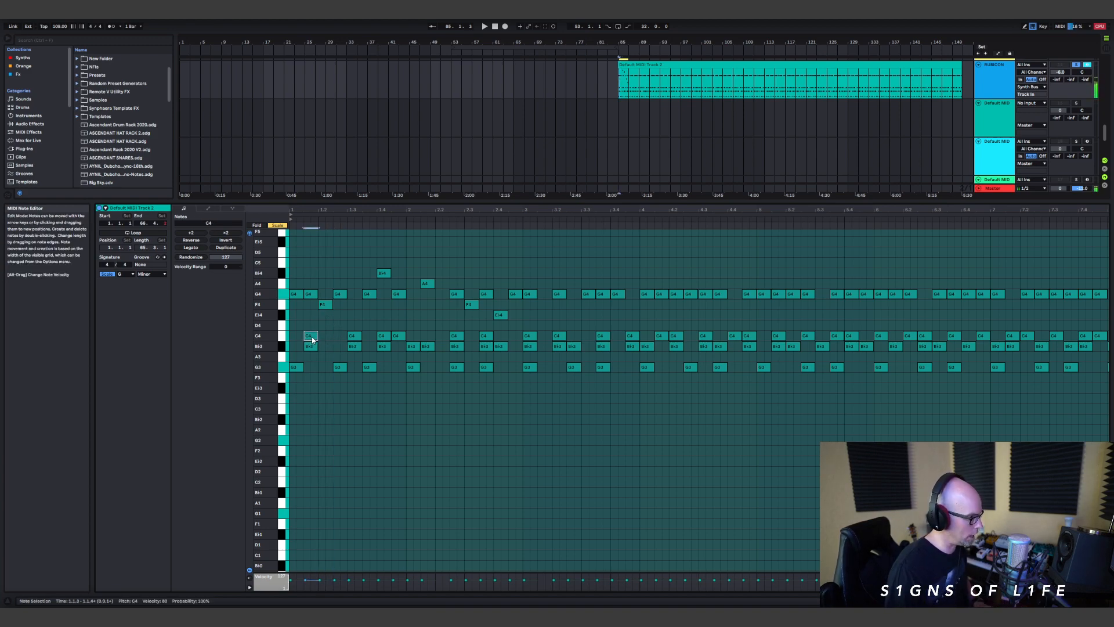
{"action": "key", "text": "Delete"}
{"action": "key", "text": "space"}
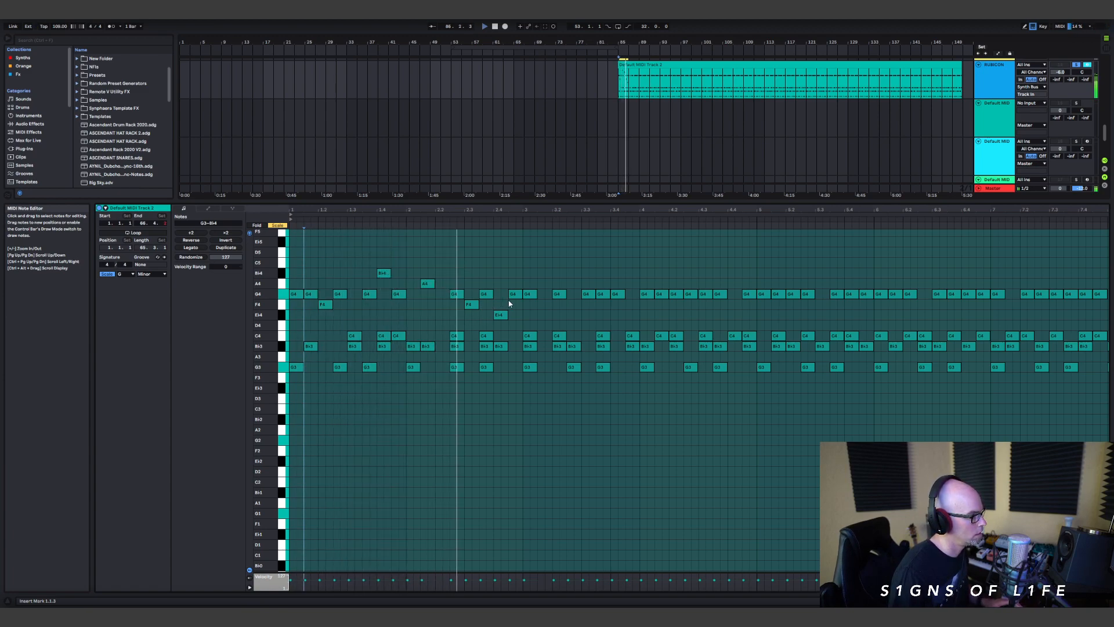
Step: Continue the melody from bar 3 into bar 5 by moving selected G4 notes to F4, C5, A4, E♭4 and B♭4
{"action": "left_click", "coordinate": [527, 293]}
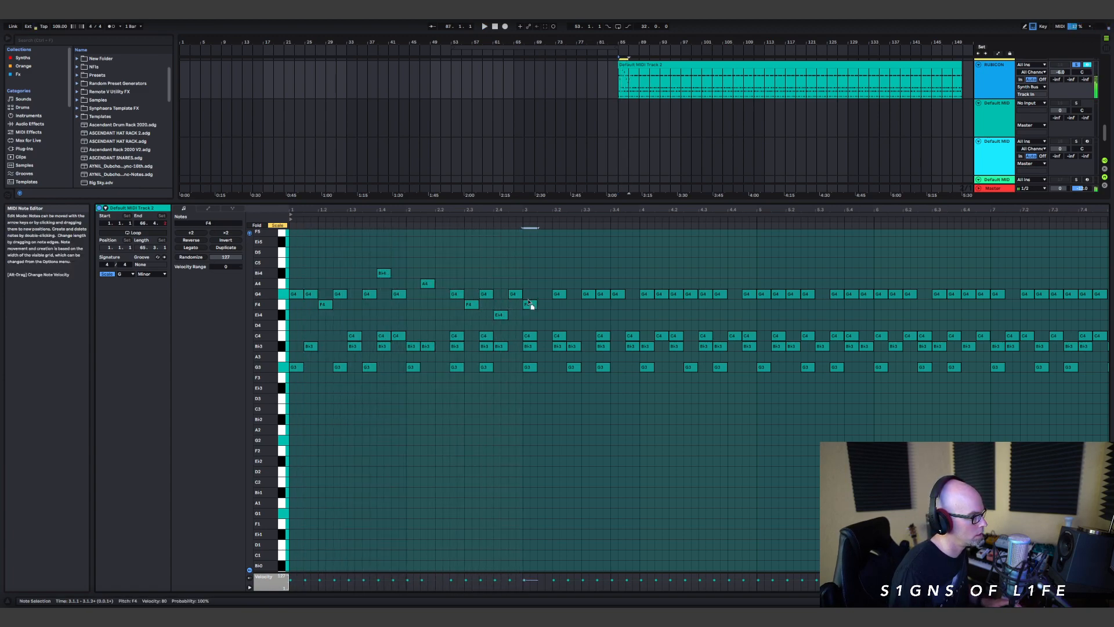
{"action": "left_click_drag", "start_coordinate": [600, 296], "coordinate": [665, 285]}
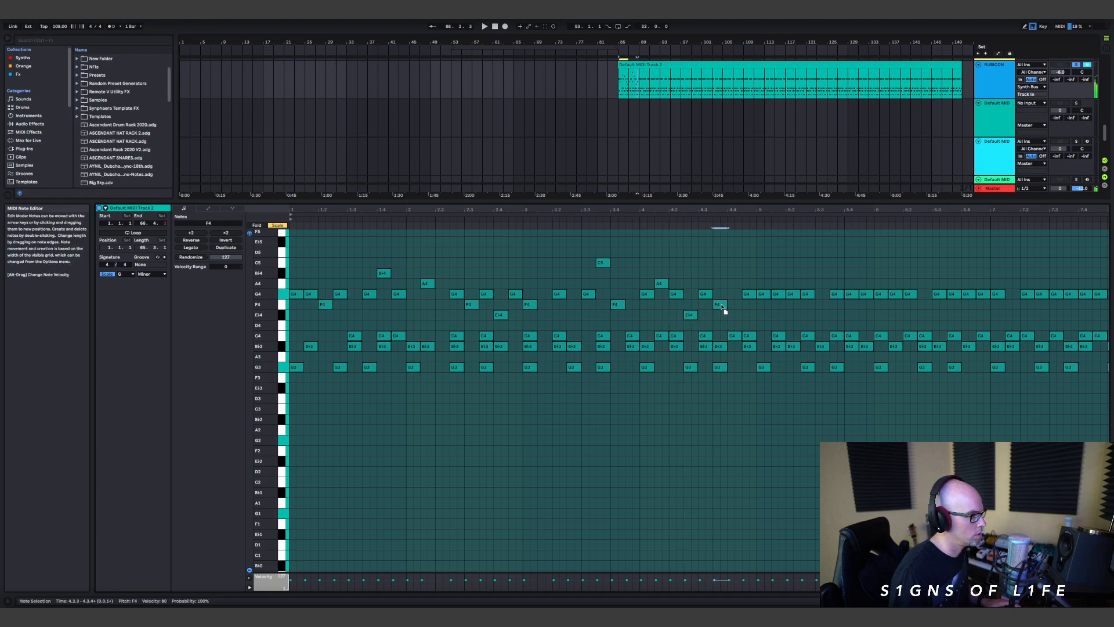
{"action": "left_click_drag", "start_coordinate": [750, 299], "coordinate": [767, 318]}
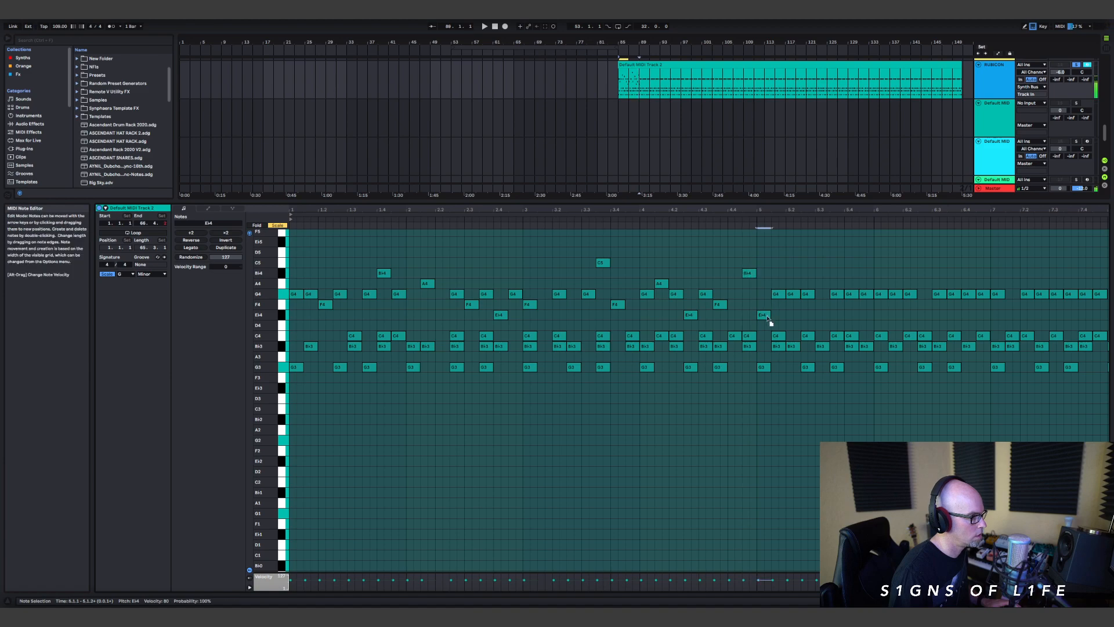
Step: Delete the B♭3 notes at 4.3.3, 3.2.3 and 2.4.1, place a B♭3 note at 2.4.3, and replay
{"action": "double_click", "coordinate": [722, 350]}
{"action": "double_click", "coordinate": [573, 347]}
{"action": "double_click", "coordinate": [499, 346]}
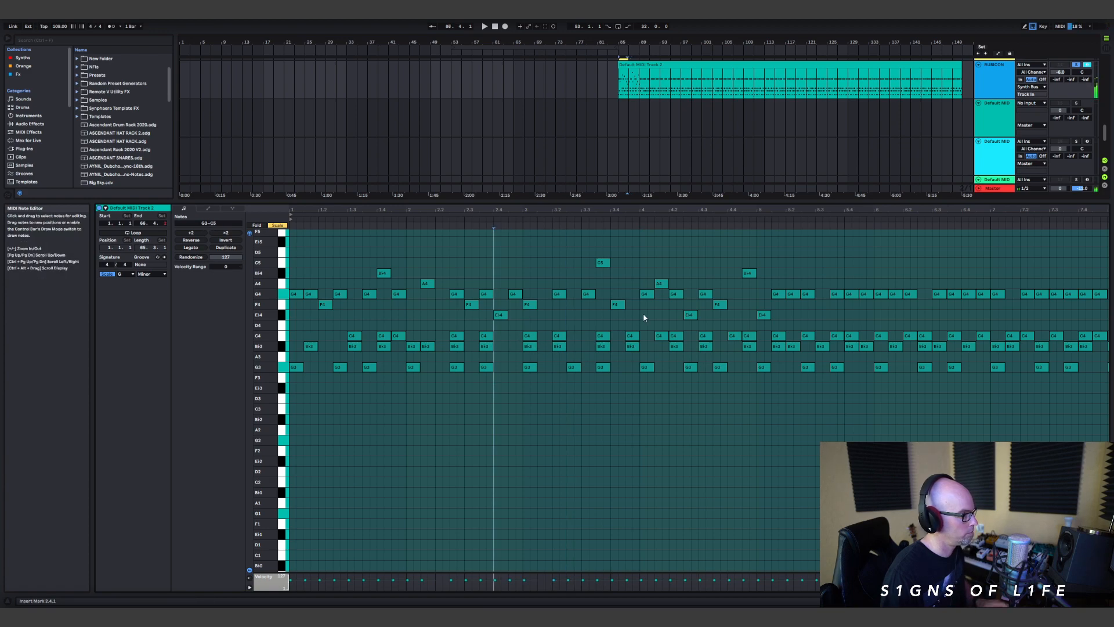
{"action": "left_click", "coordinate": [488, 347]}
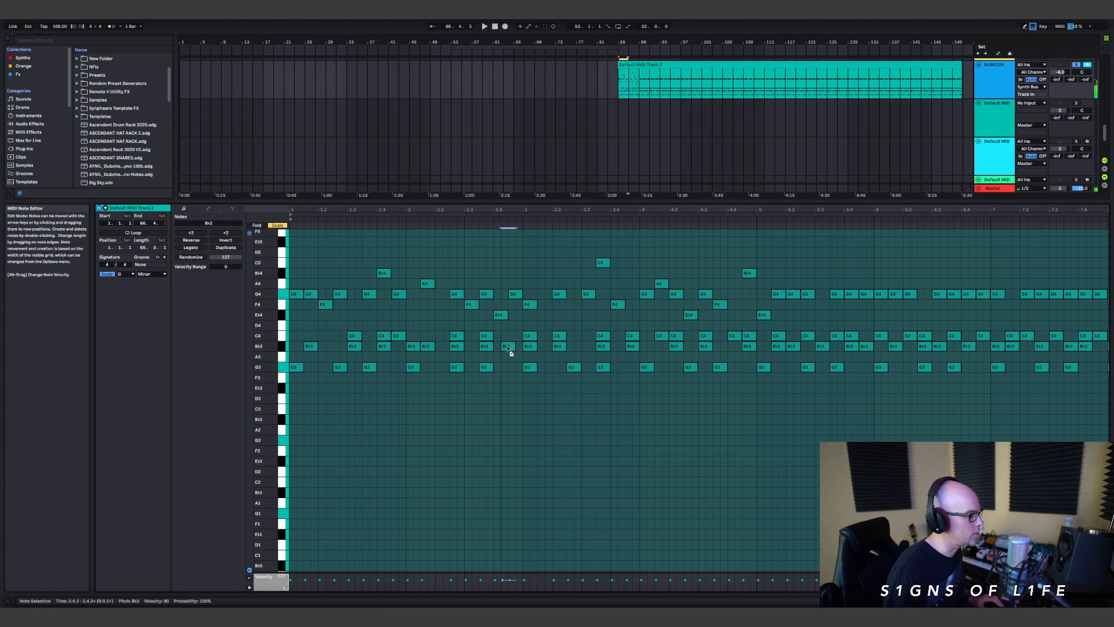
{"action": "key", "text": "space"}
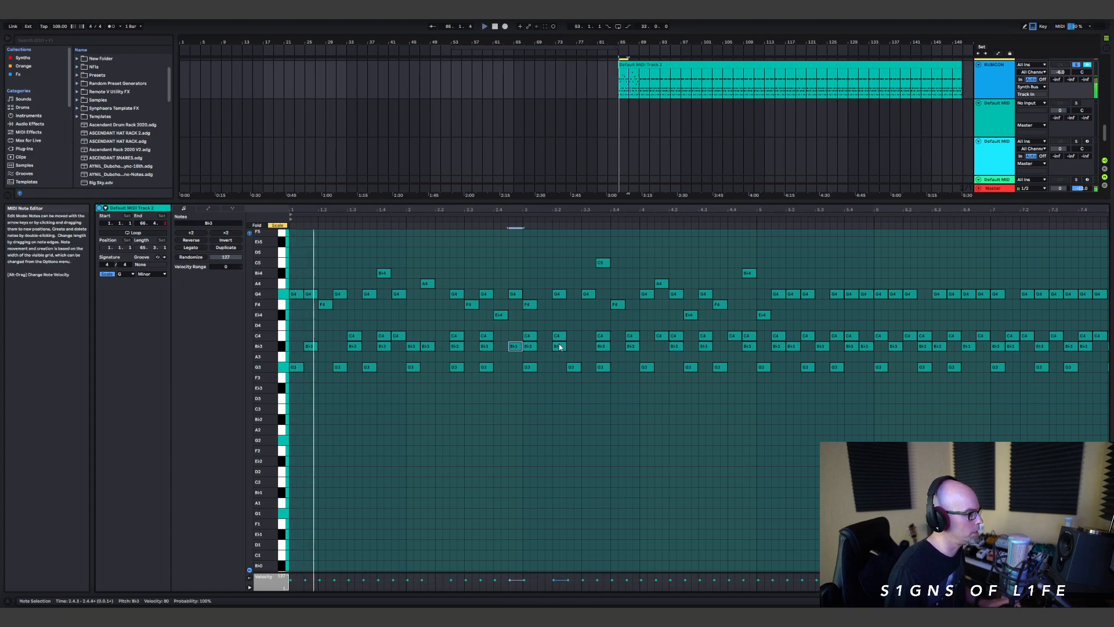
Step: Extend the melody through bars 5 to 7 by moving selected G4 notes to A4, F4, E♭4, D4 and C5
{"action": "left_click_drag", "start_coordinate": [791, 294], "coordinate": [882, 315]}
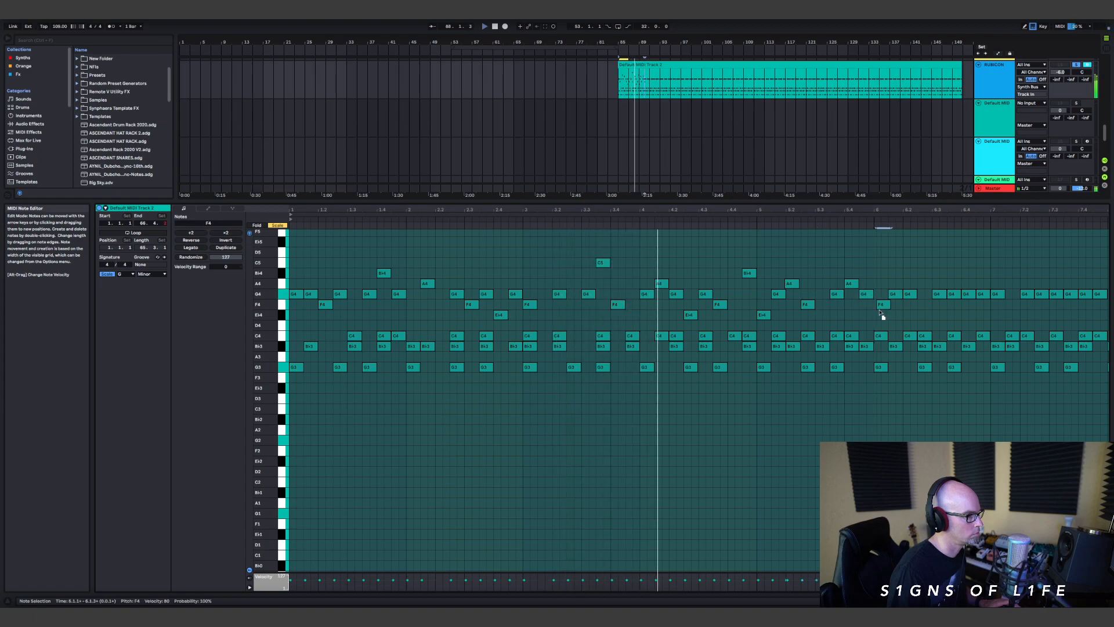
{"action": "right_click", "coordinate": [922, 284]}
{"action": "left_click", "coordinate": [956, 410]}
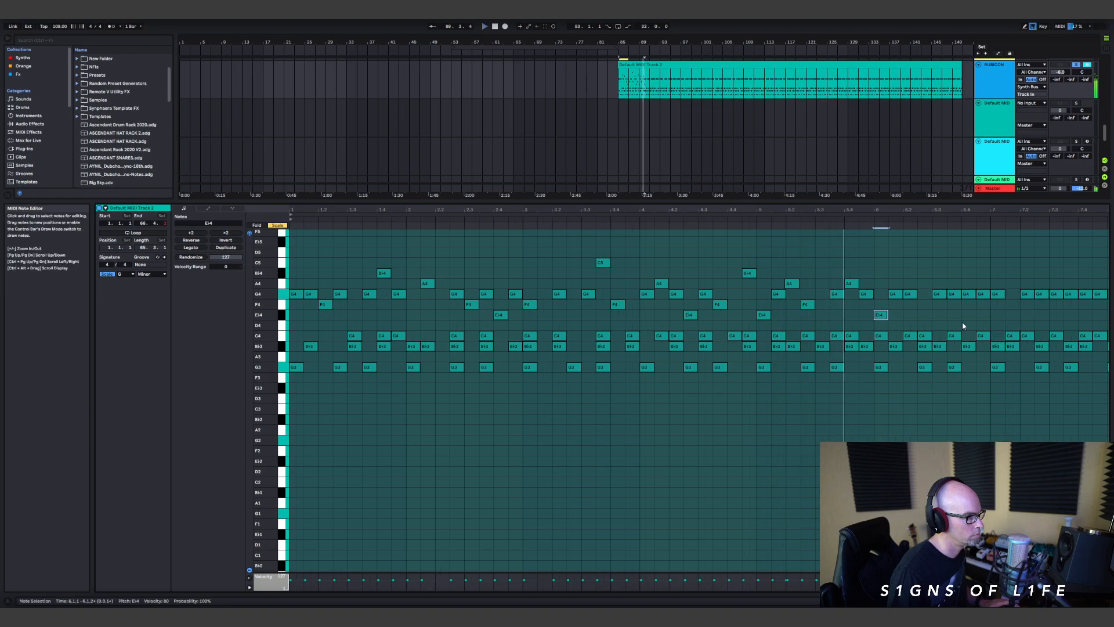
{"action": "left_click_drag", "start_coordinate": [952, 295], "coordinate": [953, 285]}
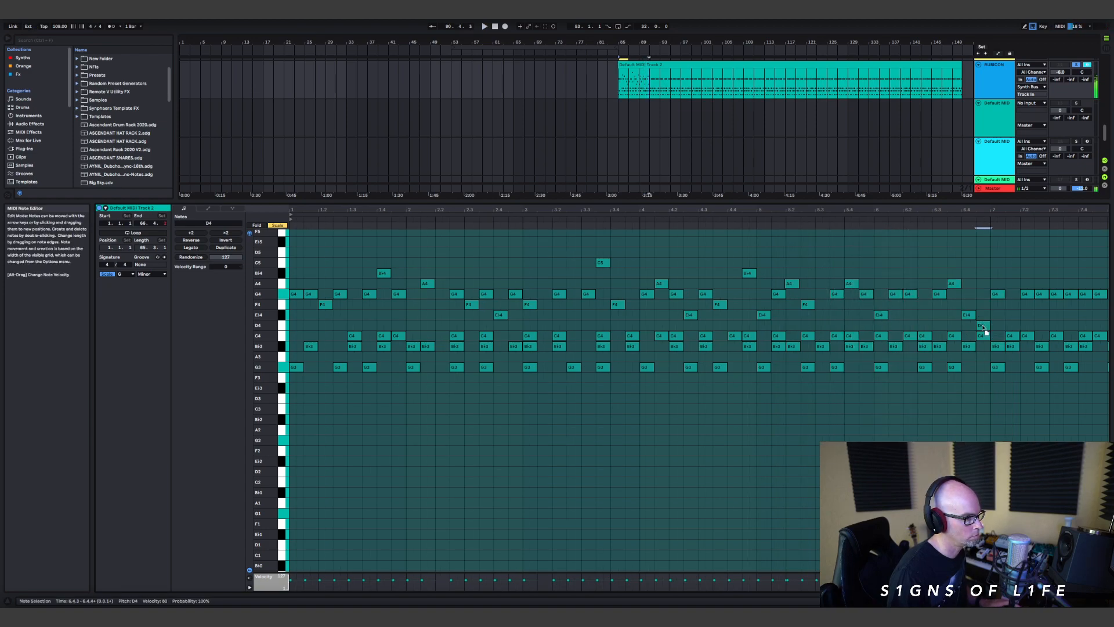
{"action": "left_click_drag", "start_coordinate": [1055, 294], "coordinate": [1043, 317]}
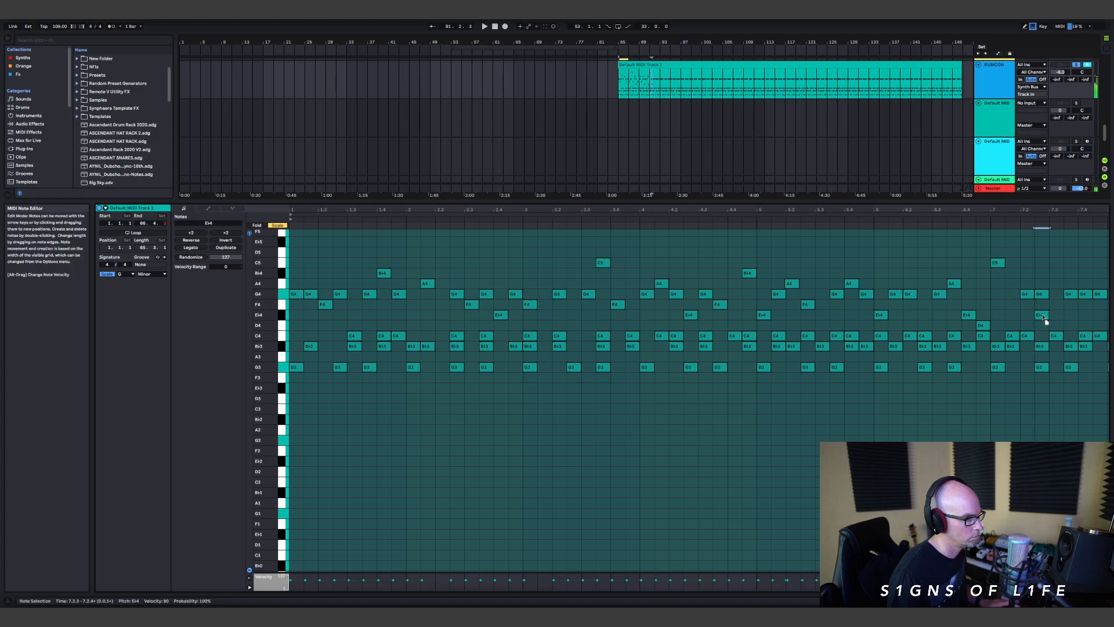
Step: Continue the melody from bar 7 to bar 9 by moving selected G4 notes to B♭4, A4 and F4
{"action": "left_click_drag", "start_coordinate": [1055, 209], "coordinate": [1103, 210]}
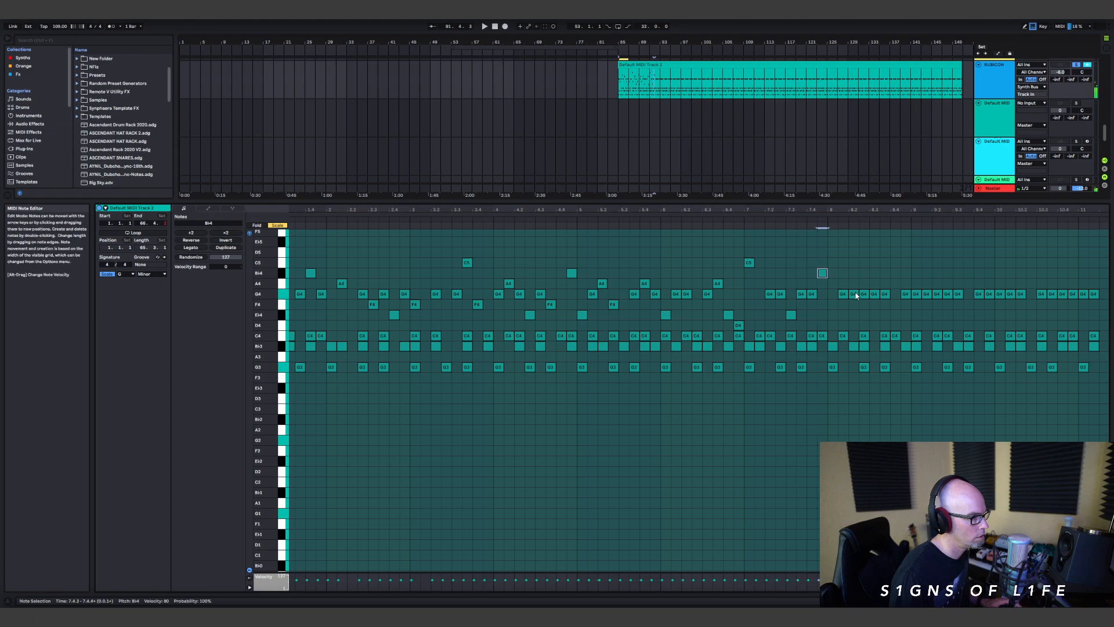
{"action": "left_click_drag", "start_coordinate": [815, 347], "coordinate": [811, 373]}
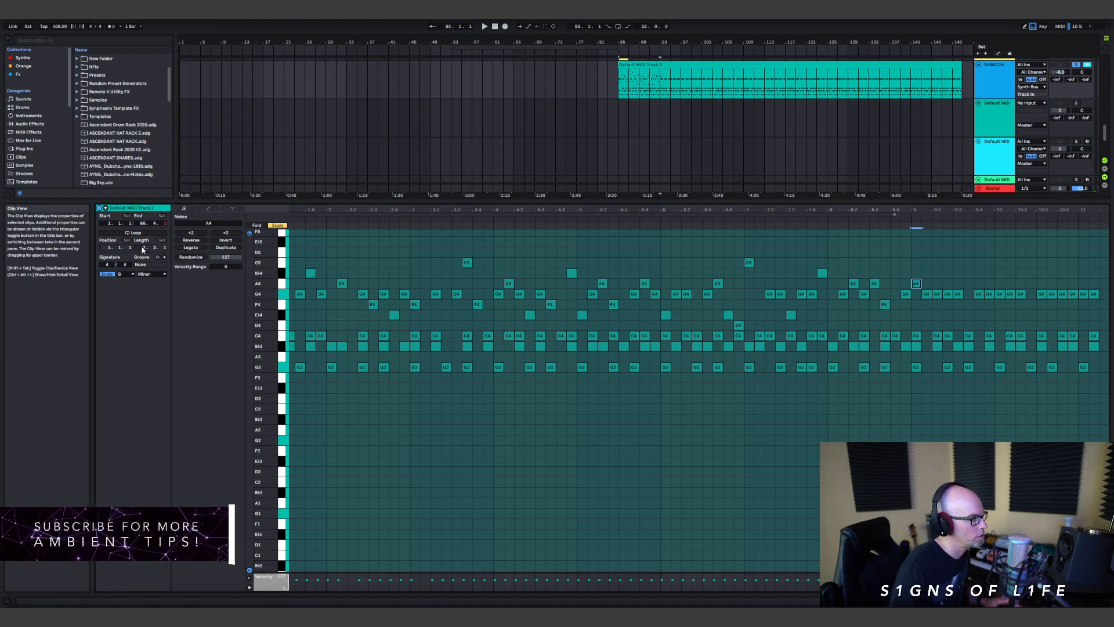
Step: Set the pluck clip's loop length to 8 bars and shorten the clip to run from bar 85 to bar 93
{"action": "left_click_drag", "start_coordinate": [142, 250], "coordinate": [146, 250]}
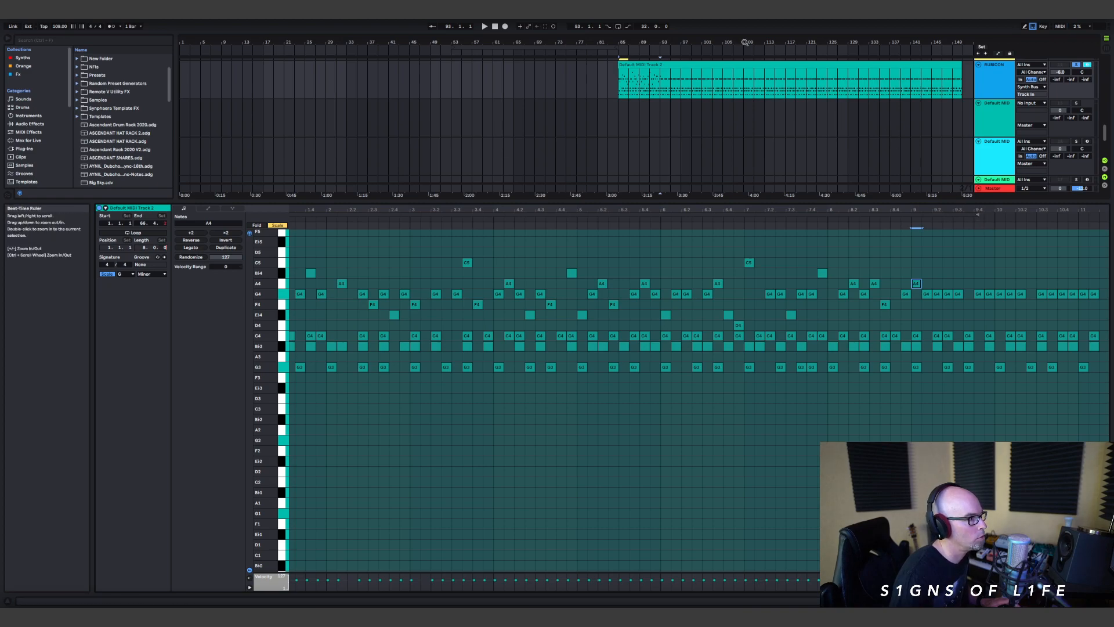
{"action": "left_click_drag", "start_coordinate": [744, 44], "coordinate": [743, 42]}
{"action": "left_click_drag", "start_coordinate": [920, 66], "coordinate": [635, 122]}
{"action": "left_click_drag", "start_coordinate": [880, 208], "coordinate": [879, 207]}
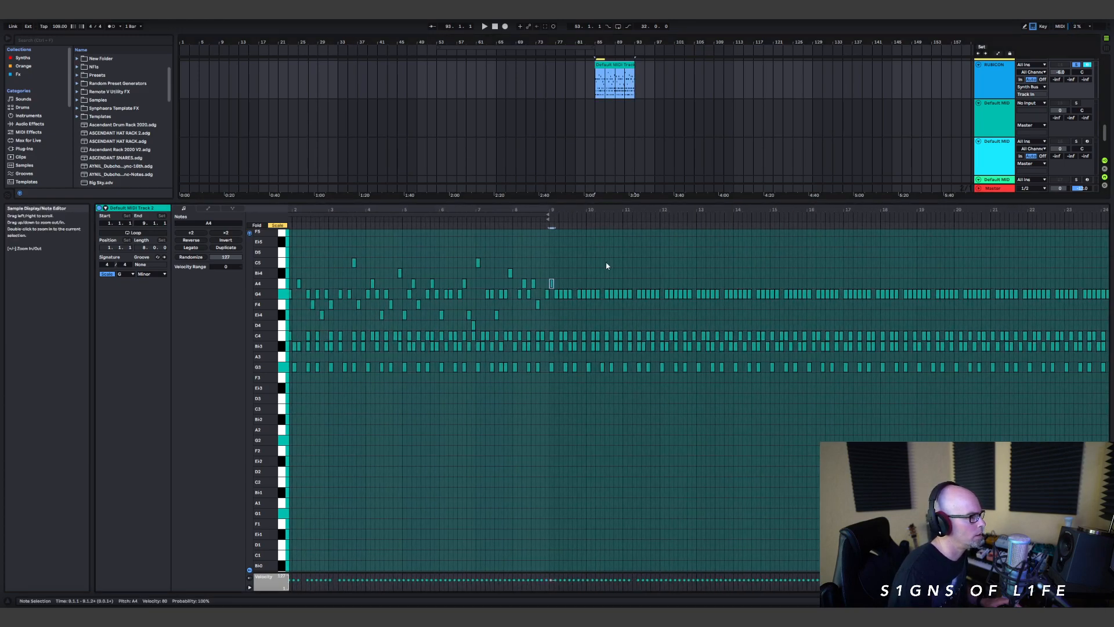
Step: Turn on looping for the pluck clip, extend it to bar 129, and play it from bar 85
{"action": "left_click", "coordinate": [145, 233]}
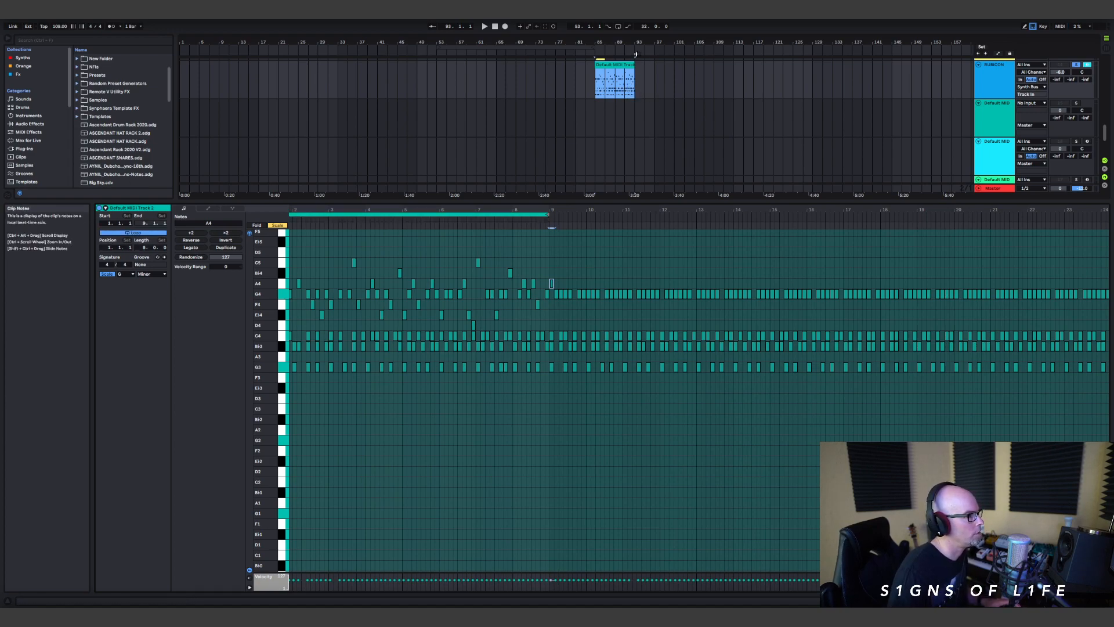
{"action": "left_click_drag", "start_coordinate": [634, 60], "coordinate": [806, 83]}
{"action": "key", "text": "space"}
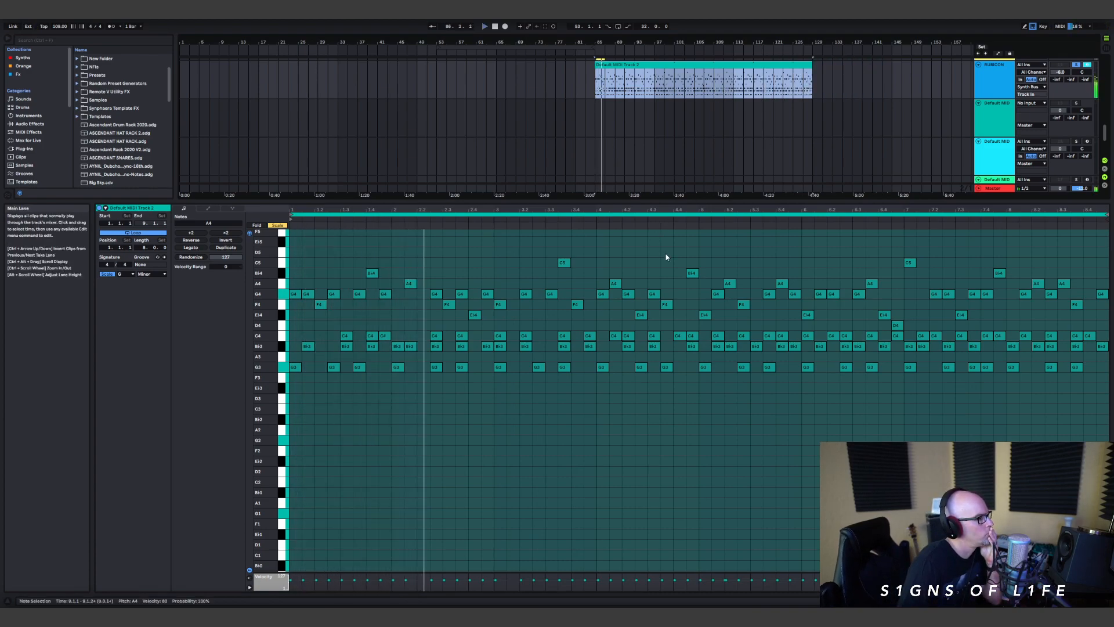
{"action": "left_click_drag", "start_coordinate": [1061, 82], "coordinate": [1060, 61]}
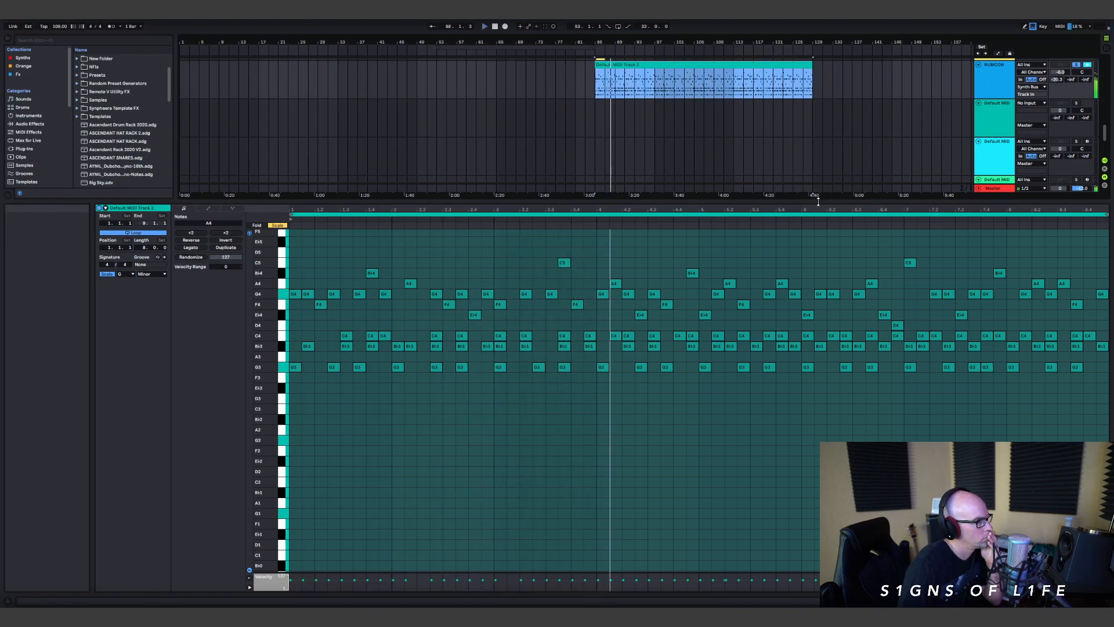
Step: Enlarge the arrangement area and copy the 24-bar pink bass clip to bar 91 on its own track
{"action": "left_click_drag", "start_coordinate": [818, 201], "coordinate": [798, 419]}
{"action": "scroll", "coordinate": [746, 278], "scroll_direction": "up", "scroll_amount": 1}
{"action": "scroll", "coordinate": [746, 191], "scroll_direction": "up", "scroll_amount": 5}
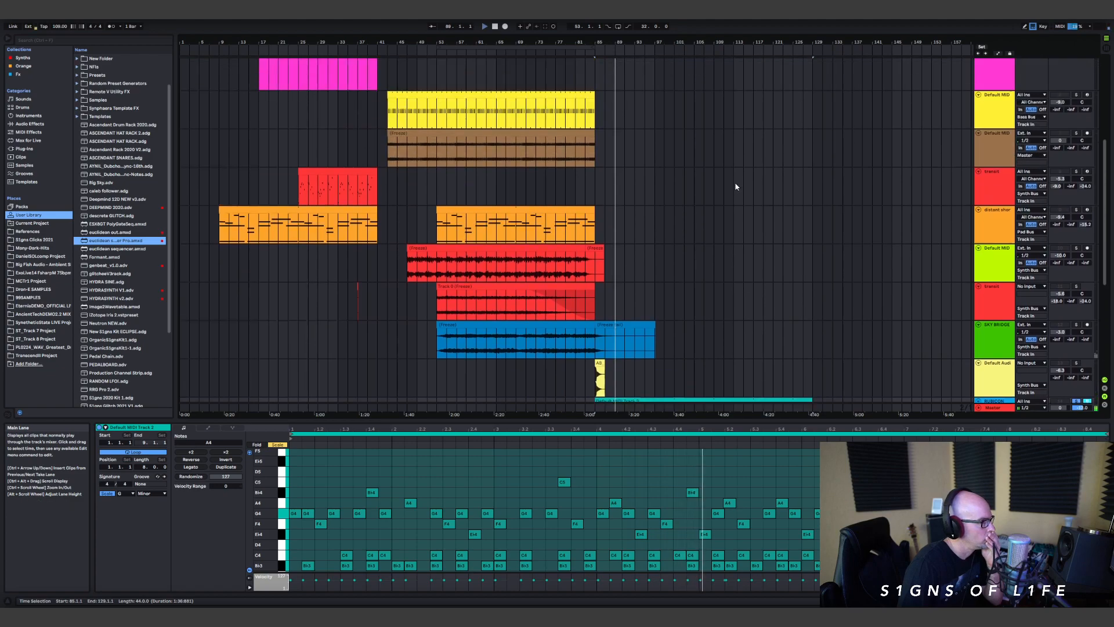
{"action": "scroll", "coordinate": [697, 162], "scroll_direction": "up", "scroll_amount": 3}
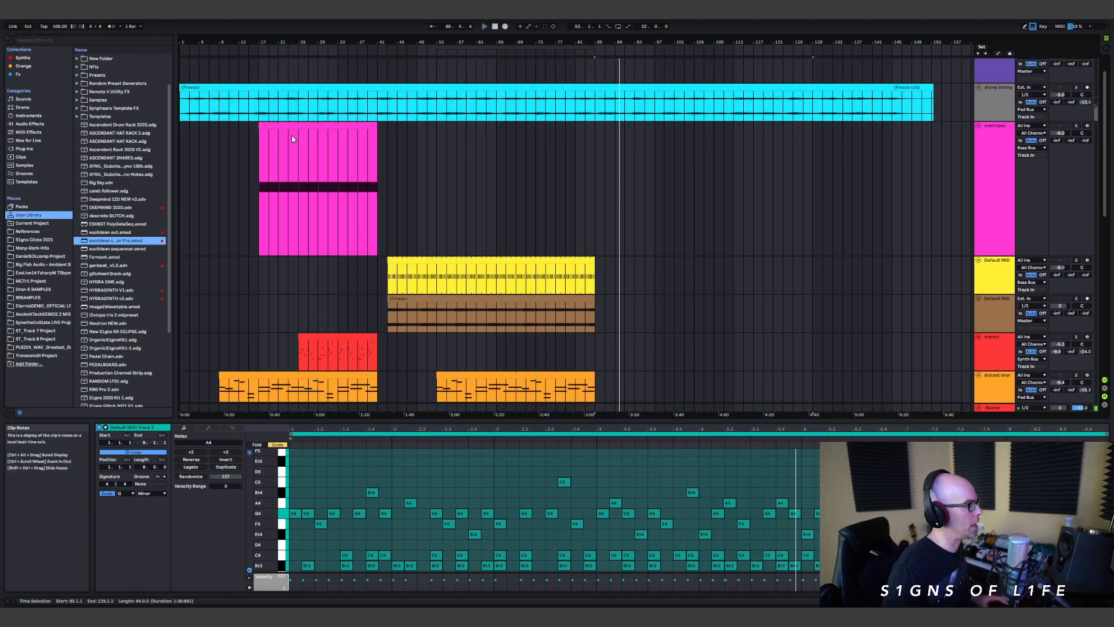
{"action": "left_click", "coordinate": [291, 136]}
{"action": "left_click_drag", "start_coordinate": [287, 125], "coordinate": [652, 131]}
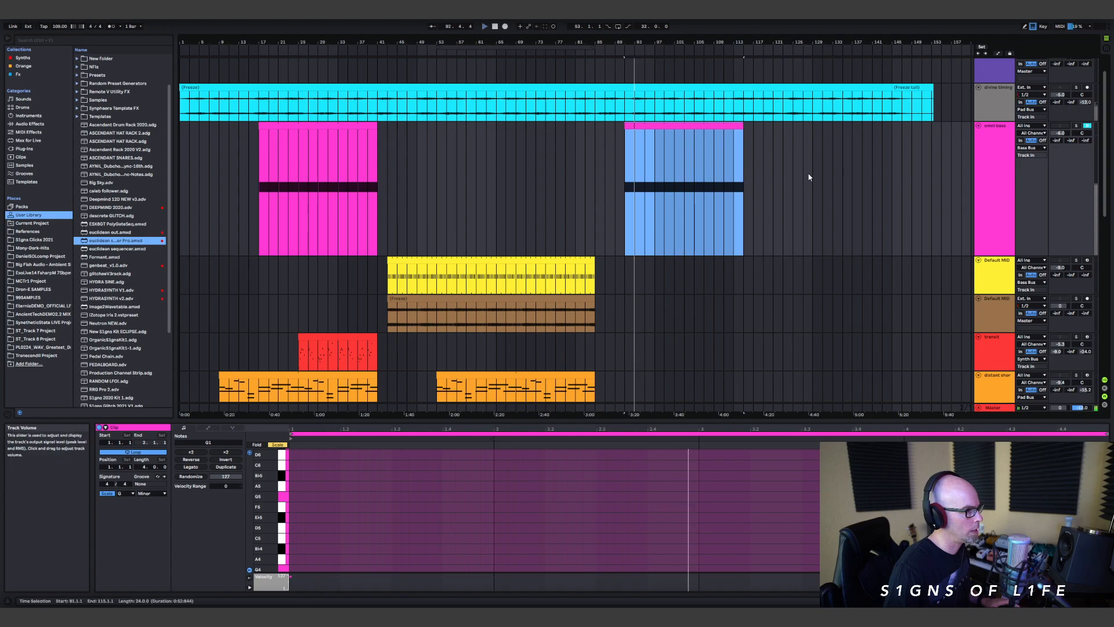
Step: Unsolo the RUBICON track and play the full arrangement from bar 91
{"action": "scroll", "coordinate": [887, 164], "scroll_direction": "down", "scroll_amount": 2}
{"action": "scroll", "coordinate": [1033, 151], "scroll_direction": "up", "scroll_amount": 2}
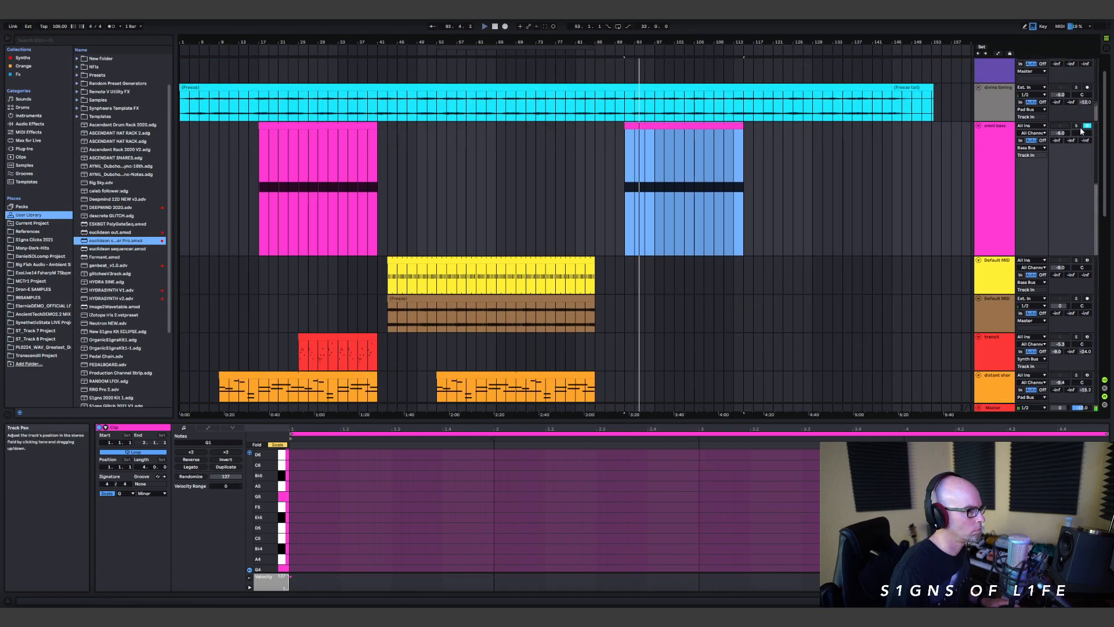
{"action": "scroll", "coordinate": [1065, 136], "scroll_direction": "down", "scroll_amount": 15}
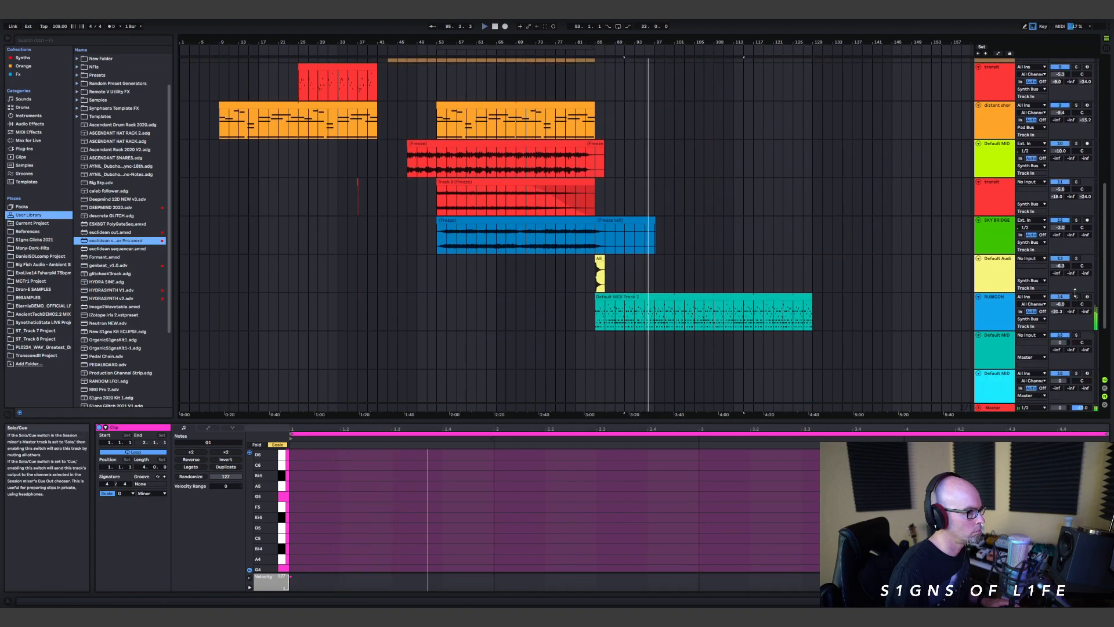
{"action": "scroll", "coordinate": [938, 224], "scroll_direction": "up", "scroll_amount": 10}
{"action": "left_click", "coordinate": [630, 156]}
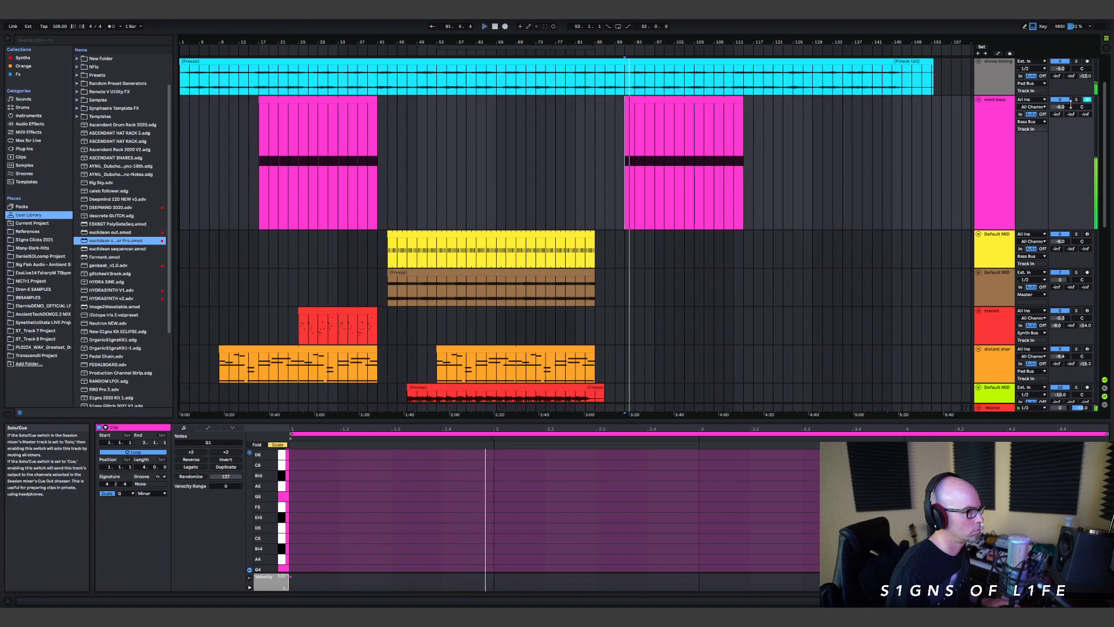
Step: Examine the arrangement's tracks above and below the new bass section while it plays from bar 91
{"action": "scroll", "coordinate": [940, 156], "scroll_direction": "down", "scroll_amount": 6}
{"action": "scroll", "coordinate": [798, 232], "scroll_direction": "down", "scroll_amount": 2}
{"action": "scroll", "coordinate": [763, 228], "scroll_direction": "up", "scroll_amount": 8}
{"action": "scroll", "coordinate": [772, 166], "scroll_direction": "down", "scroll_amount": 10}
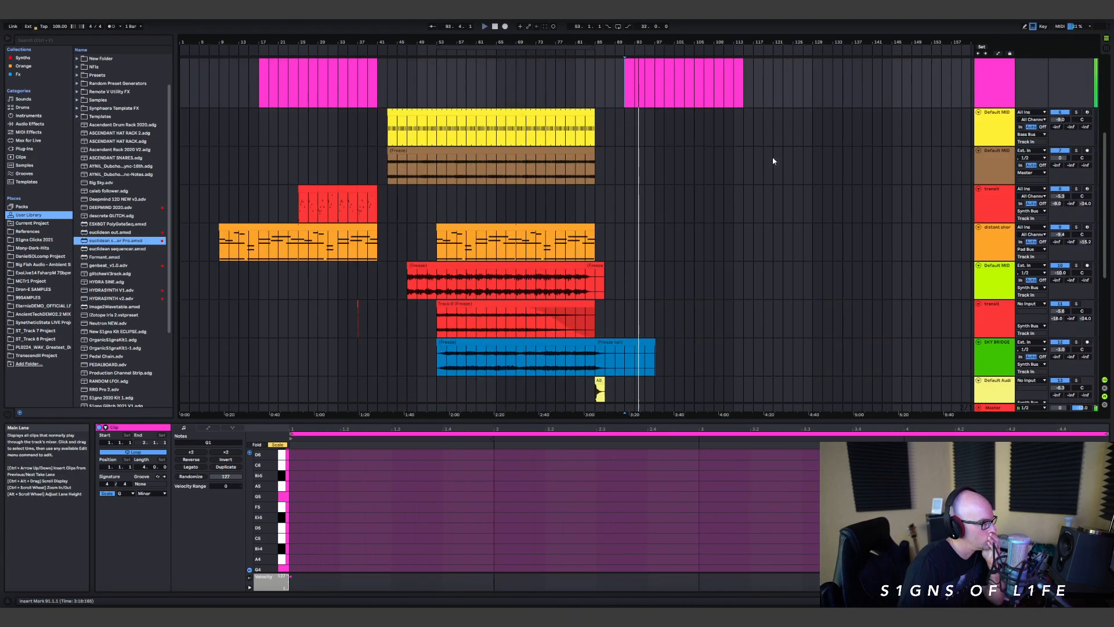
{"action": "scroll", "coordinate": [763, 168], "scroll_direction": "up", "scroll_amount": 6}
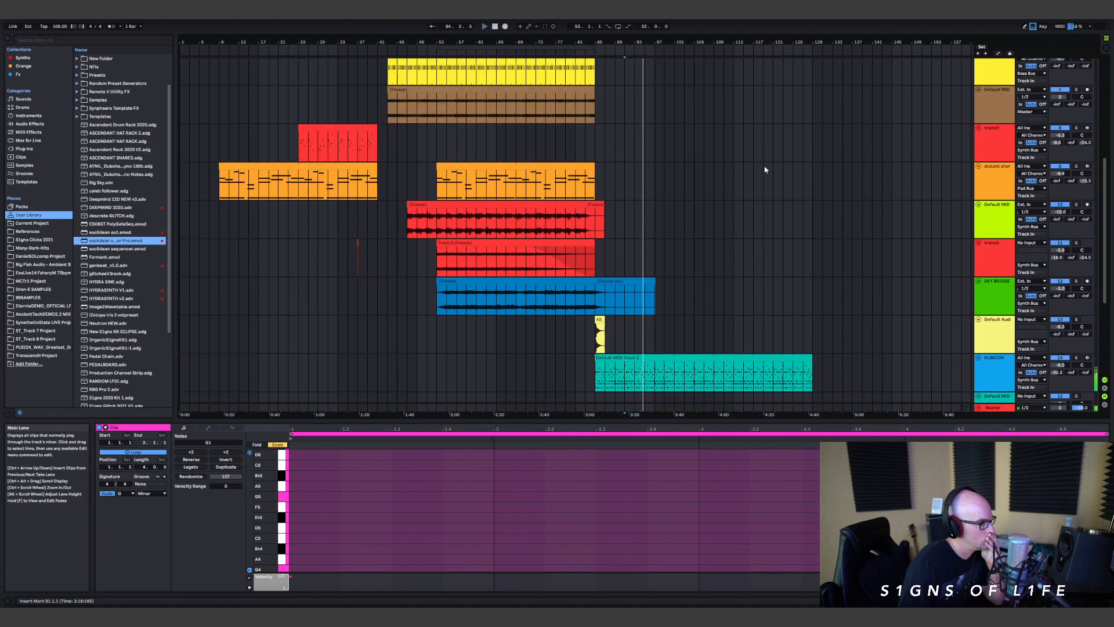
{"action": "scroll", "coordinate": [758, 172], "scroll_direction": "up", "scroll_amount": 4}
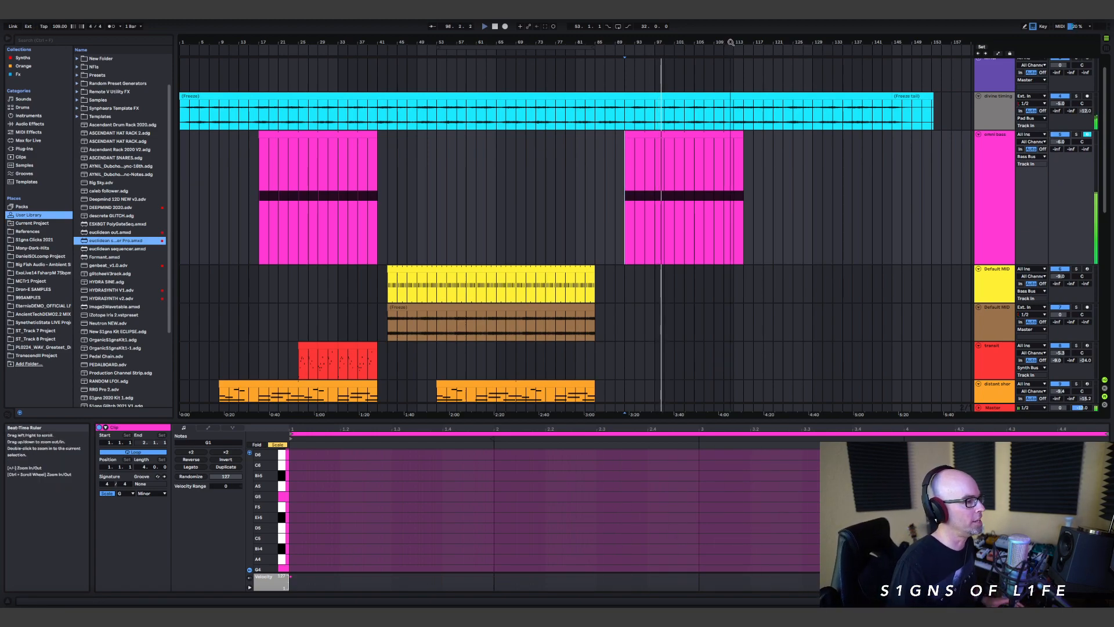
{"action": "scroll", "coordinate": [819, 226], "scroll_direction": "down", "scroll_amount": 5}
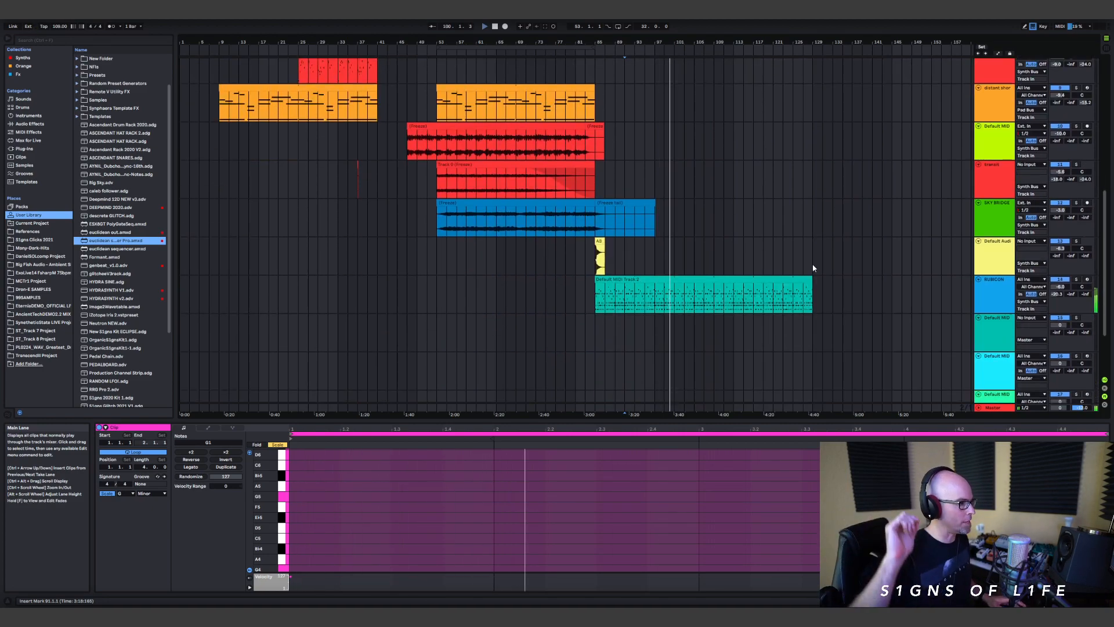
{"action": "scroll", "coordinate": [799, 259], "scroll_direction": "up", "scroll_amount": 1}
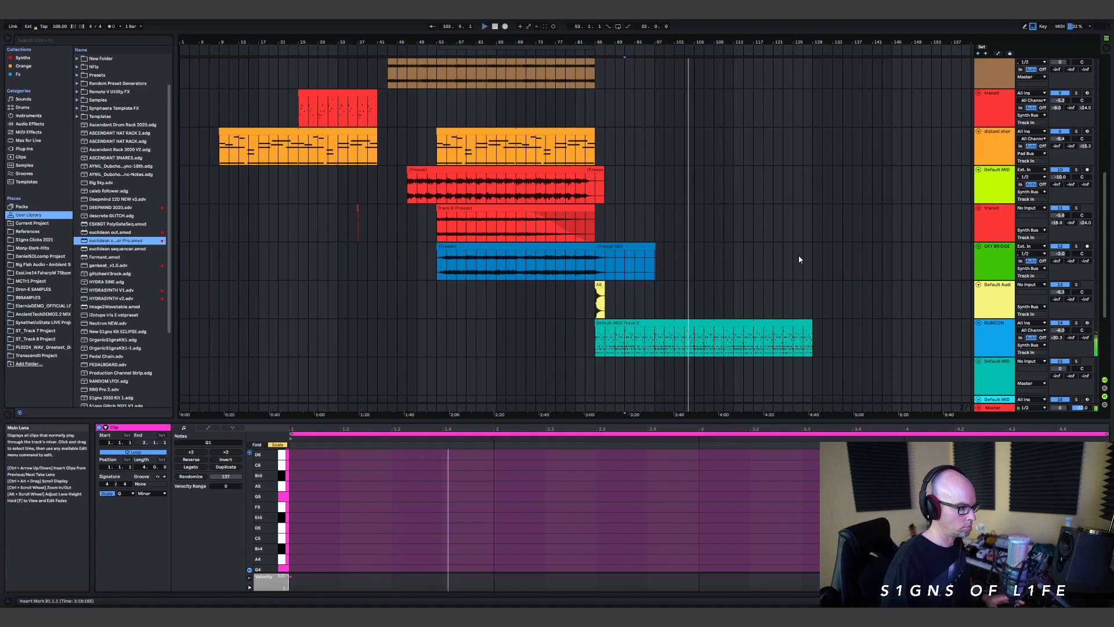
Step: Switch to iCloud Notes to read the full track walkthrough outline, and return to the Ableton Live arrangement
{"action": "key", "text": "alt+Tab"}
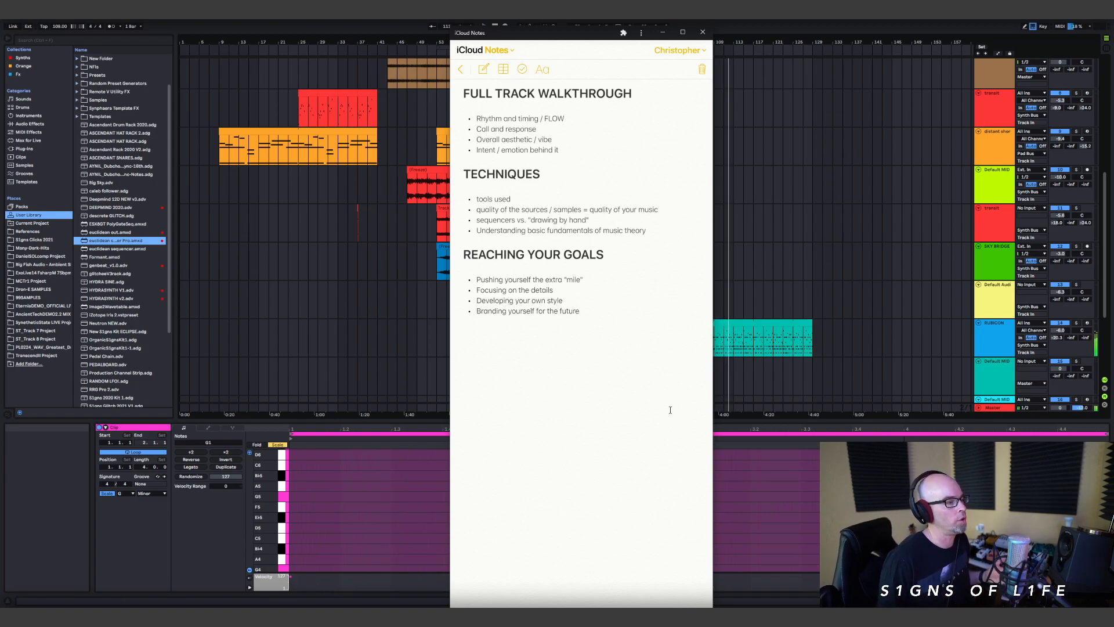
{"action": "left_click_drag", "start_coordinate": [578, 34], "coordinate": [931, 37]}
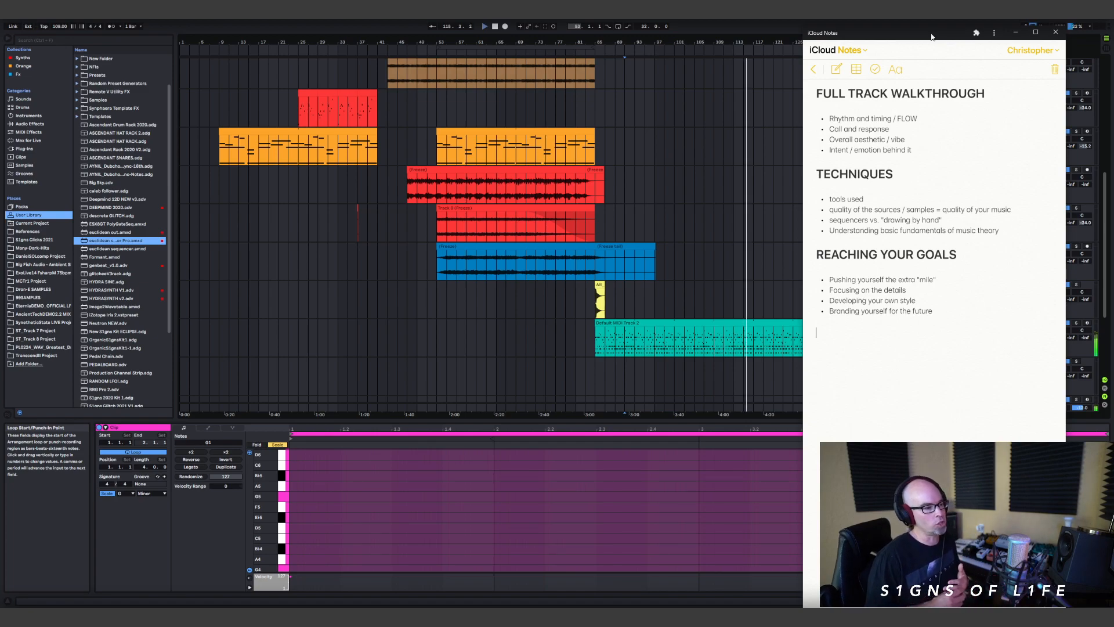
{"action": "left_click", "coordinate": [744, 24]}
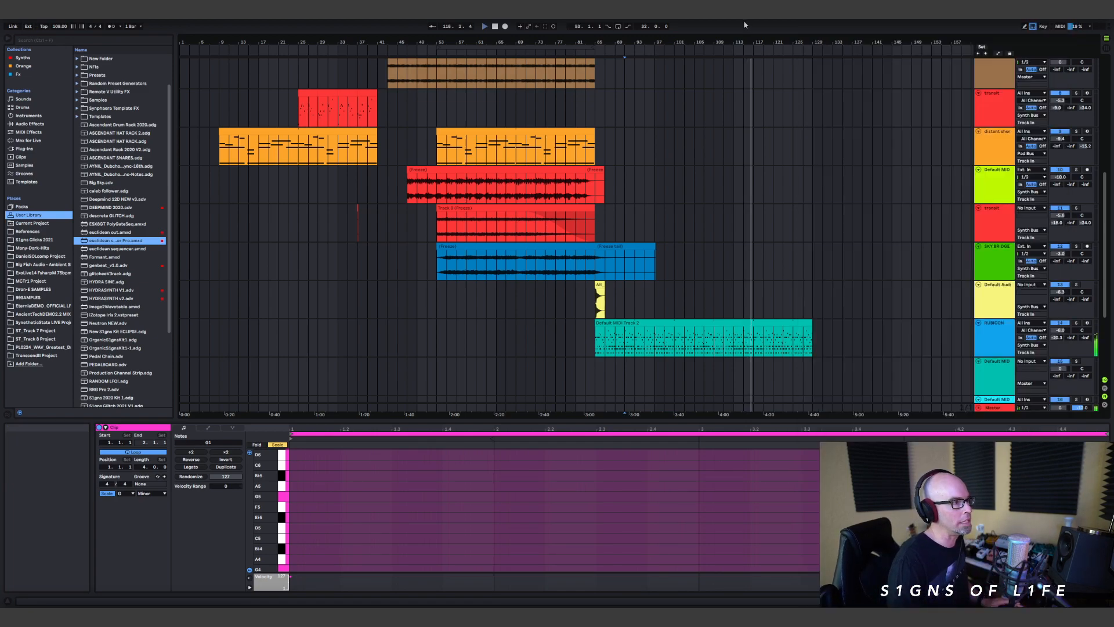
Step: Extend the copied pink bass clip to about bar 131 and replay the arrangement from bar 91
{"action": "scroll", "coordinate": [819, 169], "scroll_direction": "up", "scroll_amount": 3}
{"action": "scroll", "coordinate": [819, 169], "scroll_direction": "down", "scroll_amount": 1}
{"action": "scroll", "coordinate": [787, 169], "scroll_direction": "up", "scroll_amount": 5}
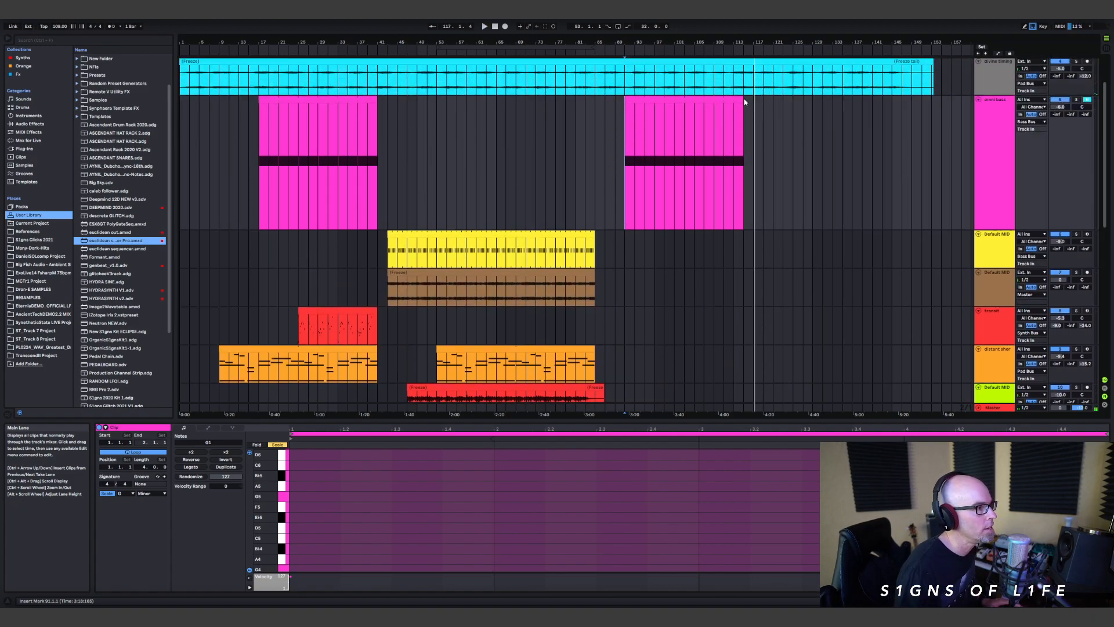
{"action": "left_click_drag", "start_coordinate": [743, 103], "coordinate": [823, 127]}
{"action": "left_click", "coordinate": [630, 145]}
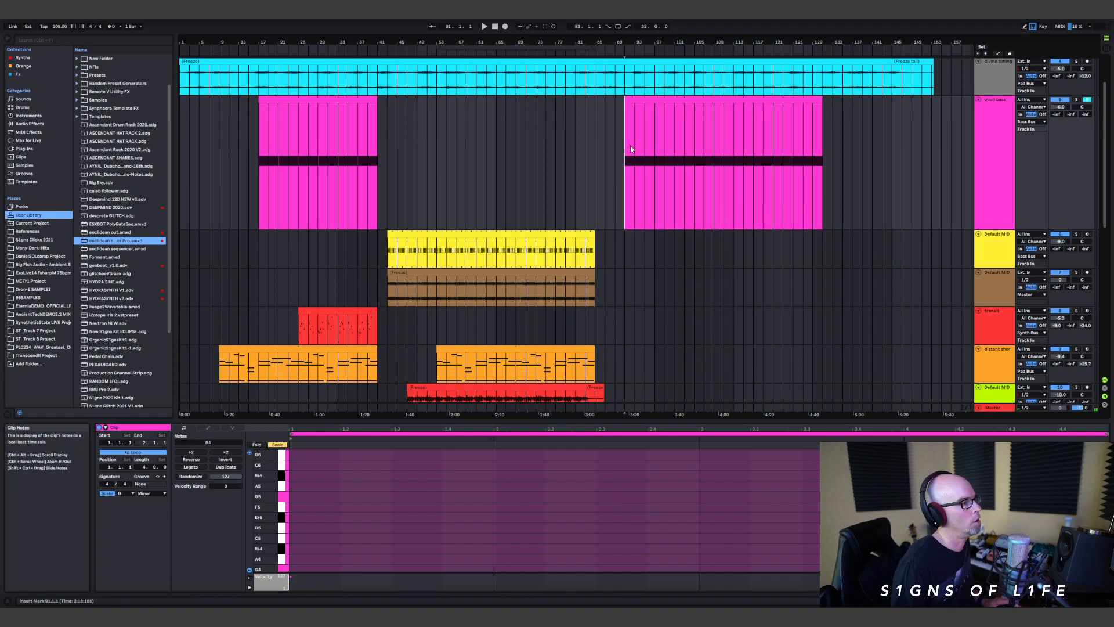
{"action": "scroll", "coordinate": [714, 232], "scroll_direction": "down", "scroll_amount": 10}
{"action": "scroll", "coordinate": [741, 269], "scroll_direction": "down", "scroll_amount": 3}
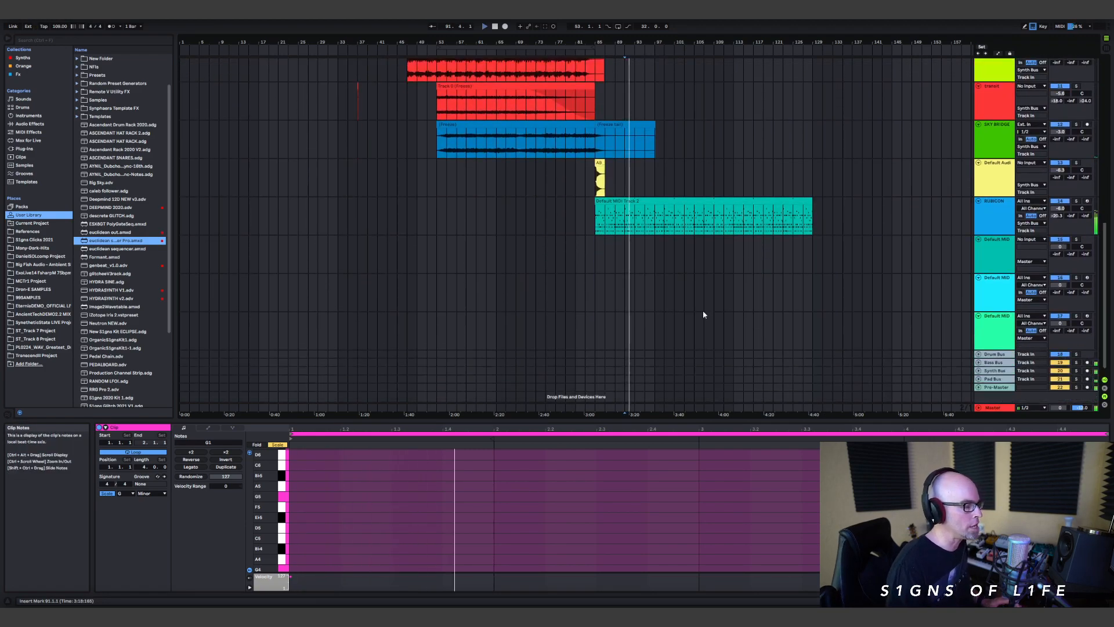
Step: Reopen the iCloud Notes walkthrough outline over the arrangement, review its sections, and close the notes window
{"action": "left_click", "coordinate": [504, 615]}
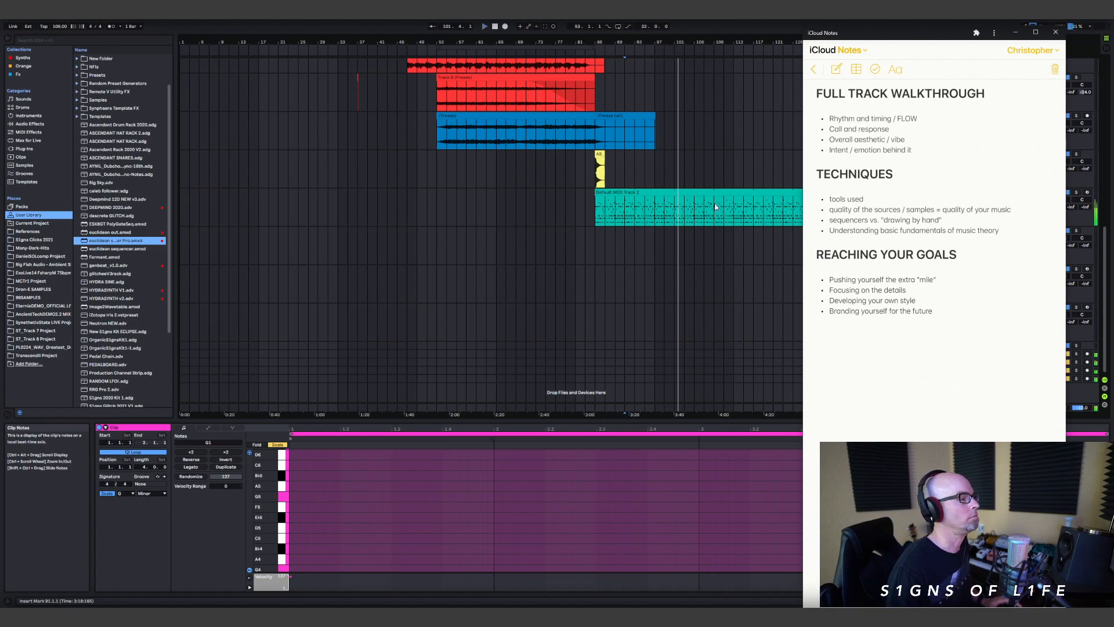
{"action": "scroll", "coordinate": [715, 197], "scroll_direction": "up", "scroll_amount": 1}
{"action": "scroll", "coordinate": [714, 183], "scroll_direction": "up", "scroll_amount": 2}
{"action": "scroll", "coordinate": [740, 188], "scroll_direction": "up", "scroll_amount": 1}
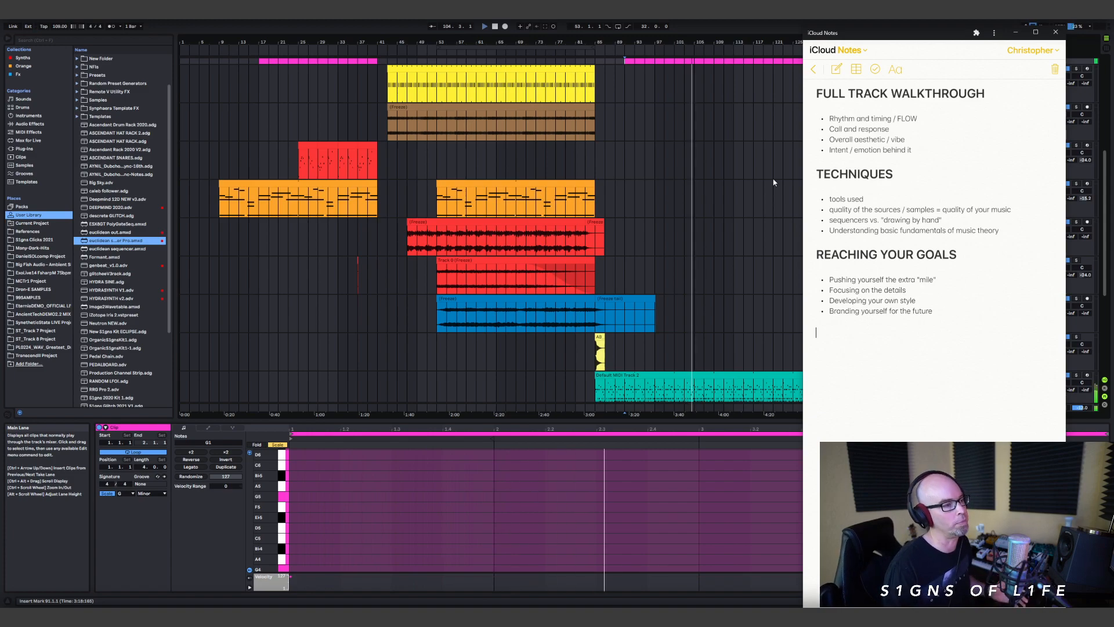
{"action": "left_click_drag", "start_coordinate": [887, 38], "coordinate": [738, 71]}
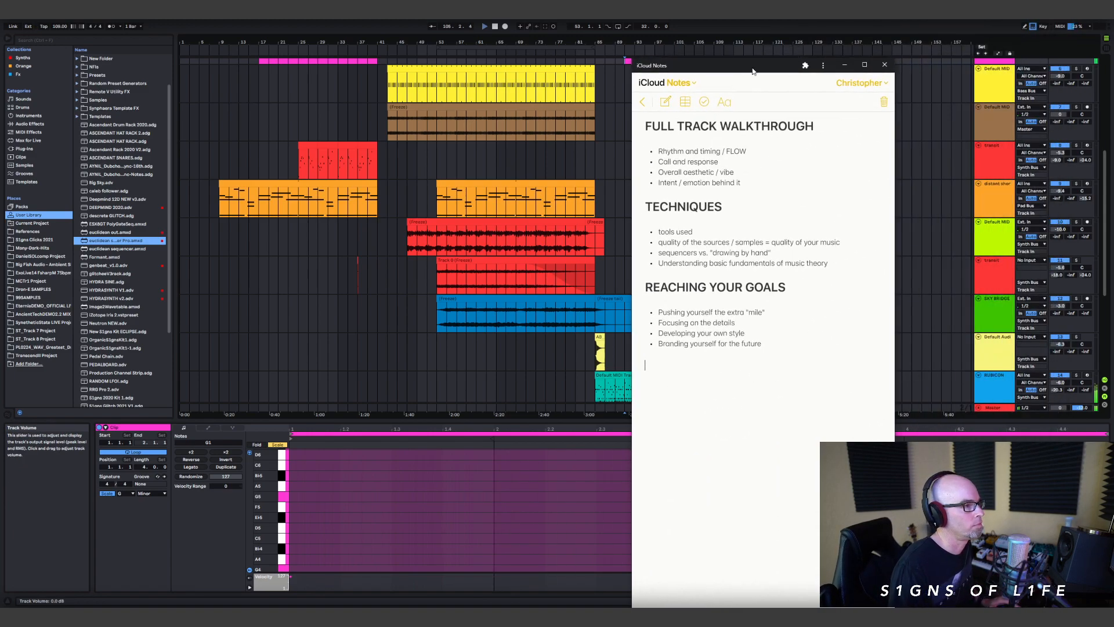
{"action": "left_click", "coordinate": [885, 65]}
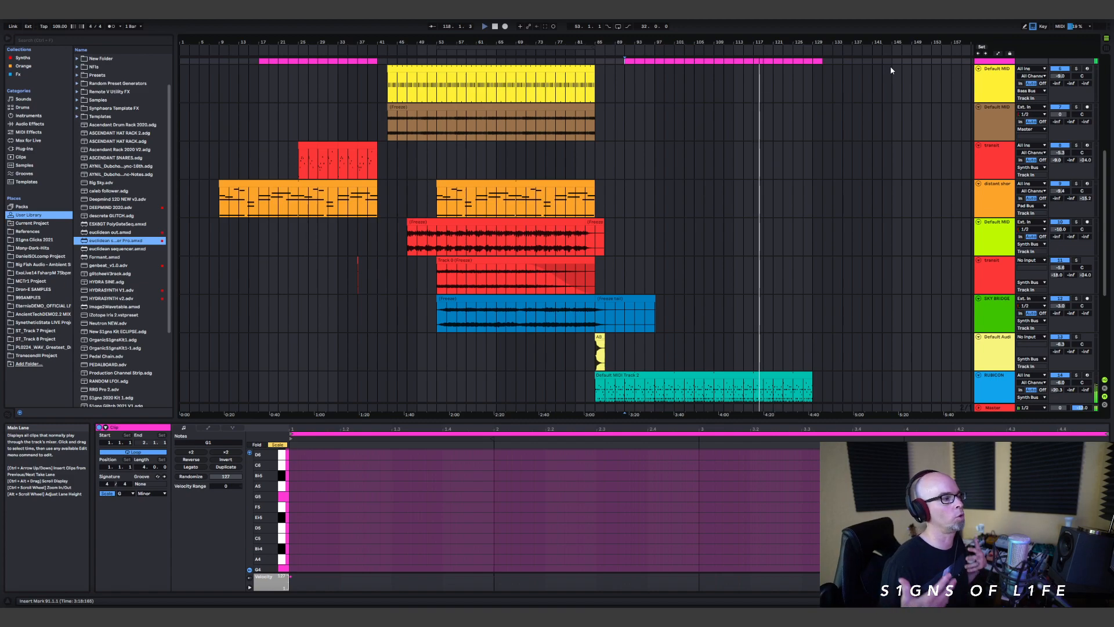
Step: Copy the second orange clip to bar 113 on its own track, keeping the original in place, and play from there
{"action": "scroll", "coordinate": [812, 137], "scroll_direction": "up", "scroll_amount": 1}
{"action": "scroll", "coordinate": [811, 138], "scroll_direction": "up", "scroll_amount": 1}
{"action": "scroll", "coordinate": [756, 212], "scroll_direction": "down", "scroll_amount": 2}
{"action": "scroll", "coordinate": [609, 233], "scroll_direction": "up", "scroll_amount": 1}
{"action": "left_click_drag", "start_coordinate": [460, 233], "coordinate": [740, 249]}
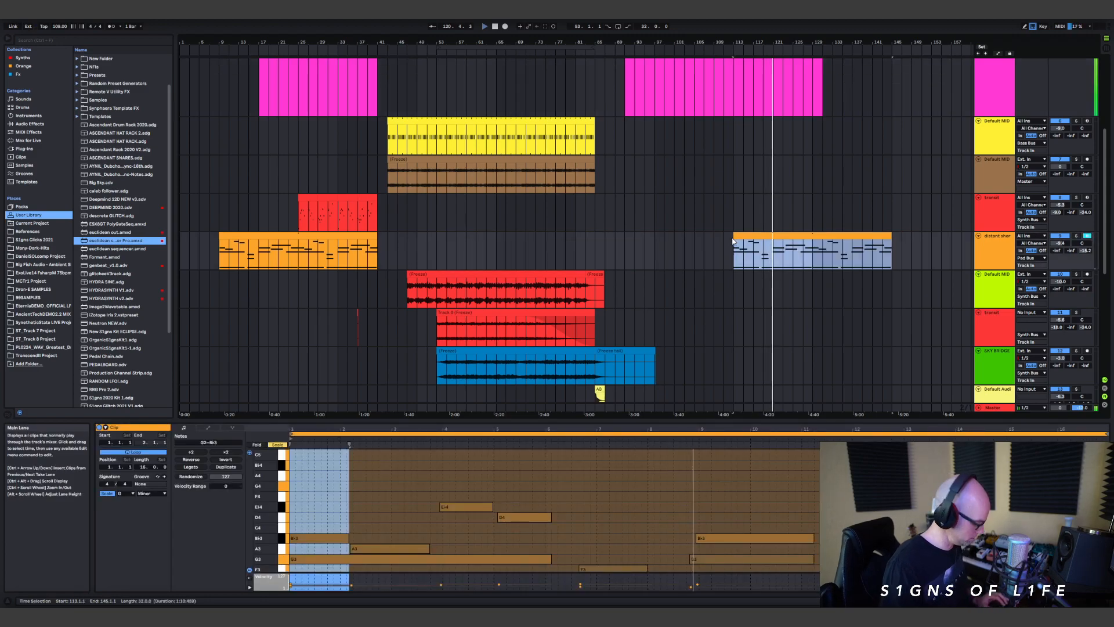
{"action": "key", "text": "ctrl+z"}
{"action": "left_click_drag", "start_coordinate": [481, 233], "coordinate": [769, 235], "text": "ctrl"}
{"action": "scroll", "coordinate": [792, 235], "scroll_direction": "down", "scroll_amount": 2}
{"action": "scroll", "coordinate": [797, 244], "scroll_direction": "down", "scroll_amount": 4}
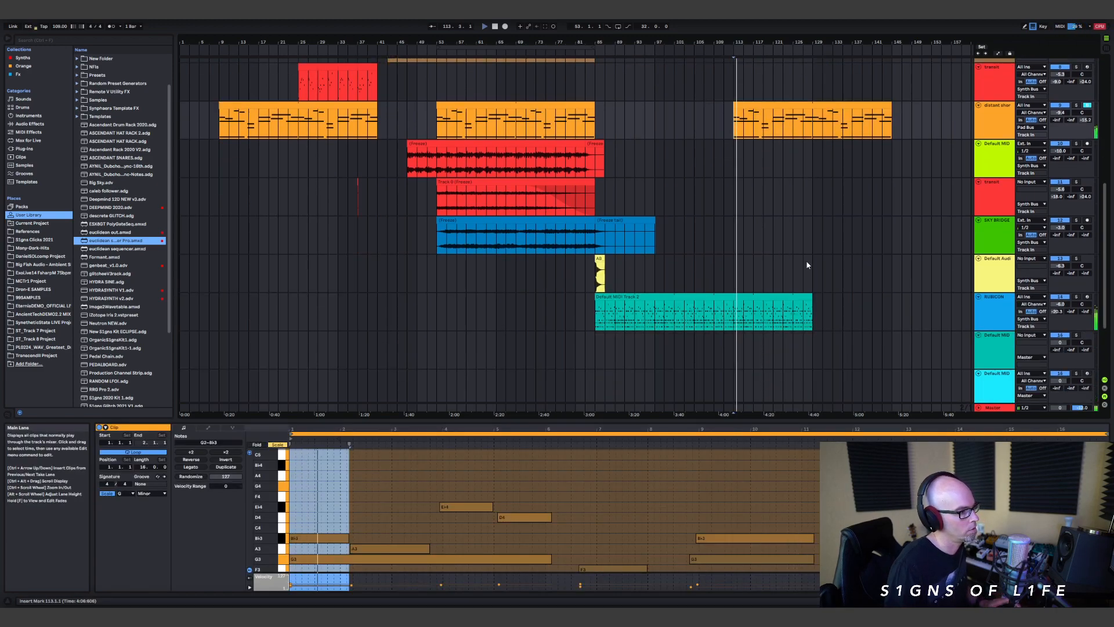
Step: Set the arrangement loop length to 250 bars and show the lengthened timeline in full
{"action": "scroll", "coordinate": [818, 249], "scroll_direction": "up", "scroll_amount": 6}
{"action": "scroll", "coordinate": [829, 145], "scroll_direction": "up", "scroll_amount": 1}
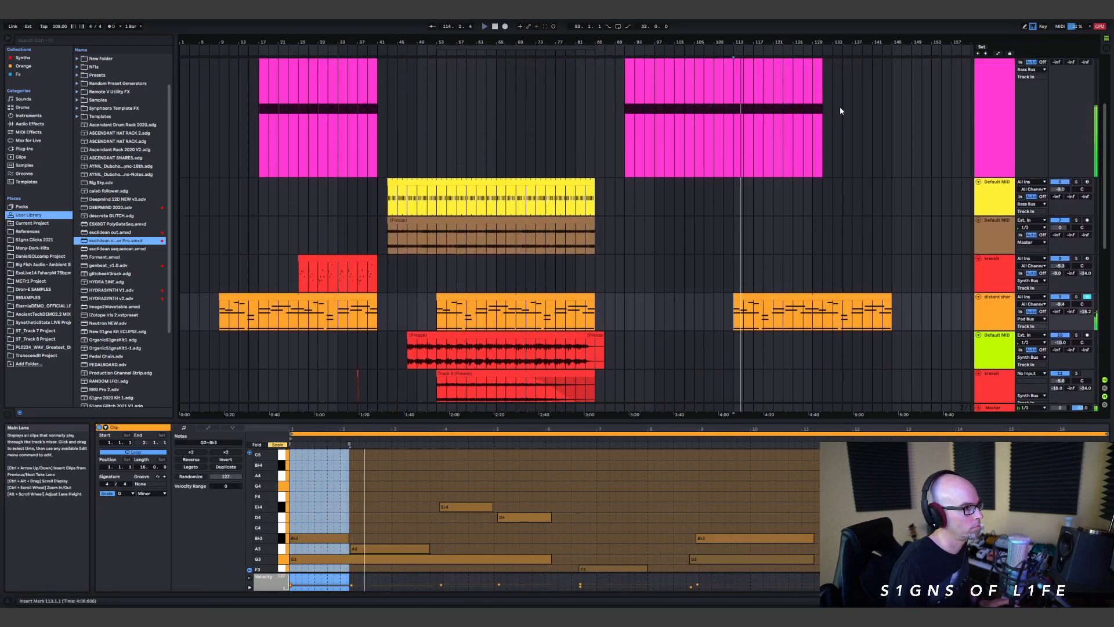
{"action": "scroll", "coordinate": [824, 261], "scroll_direction": "down", "scroll_amount": 4}
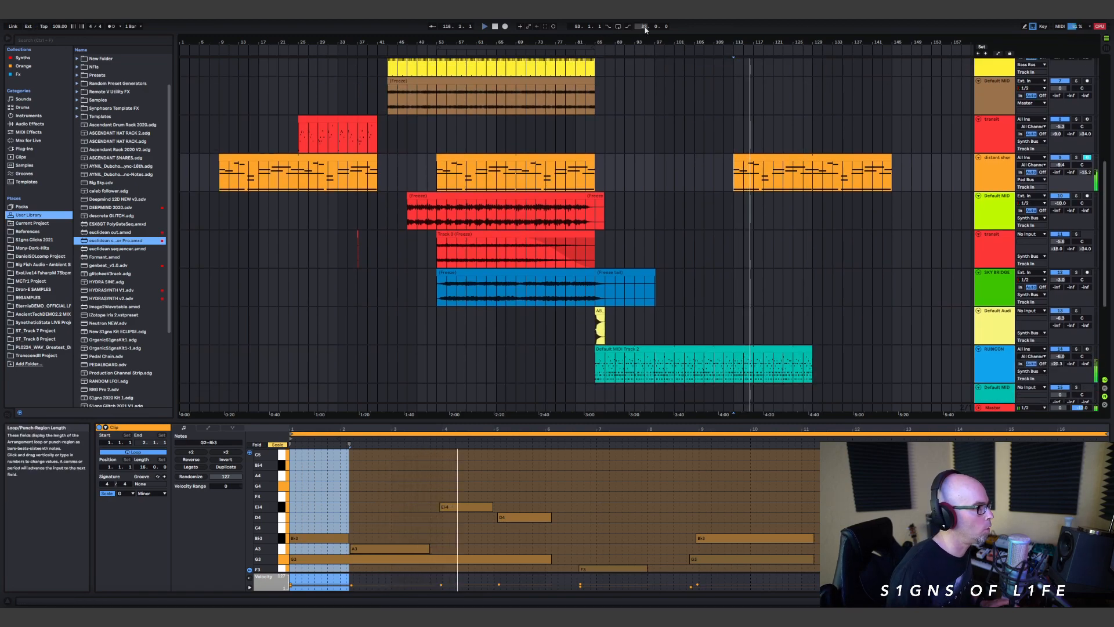
{"action": "type", "text": "250"}
{"action": "key", "text": "Return"}
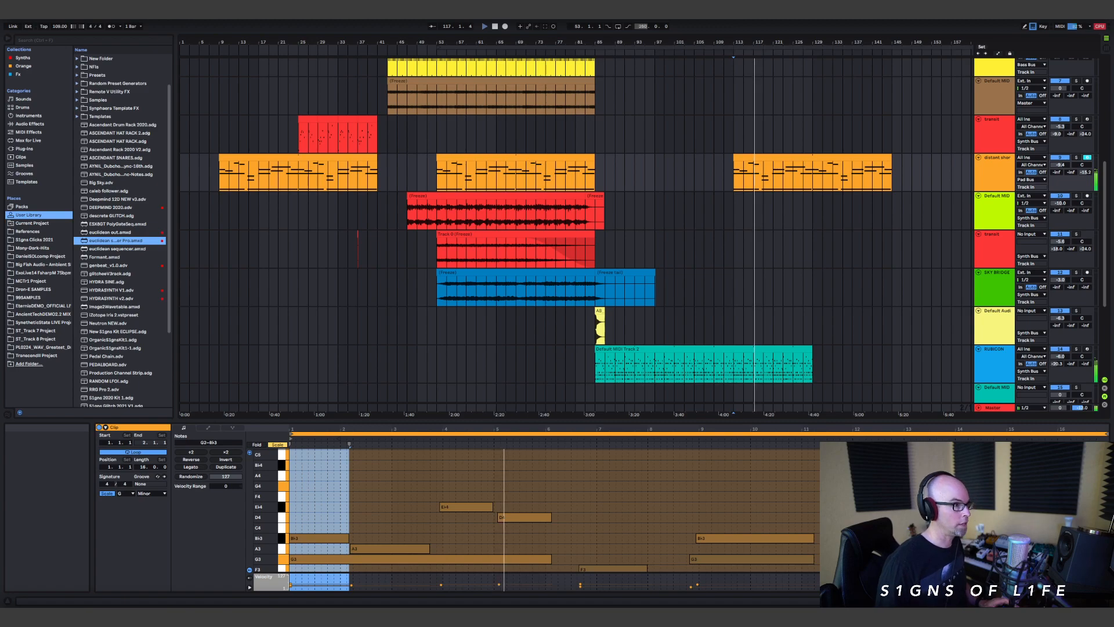
{"action": "double_click", "coordinate": [781, 39]}
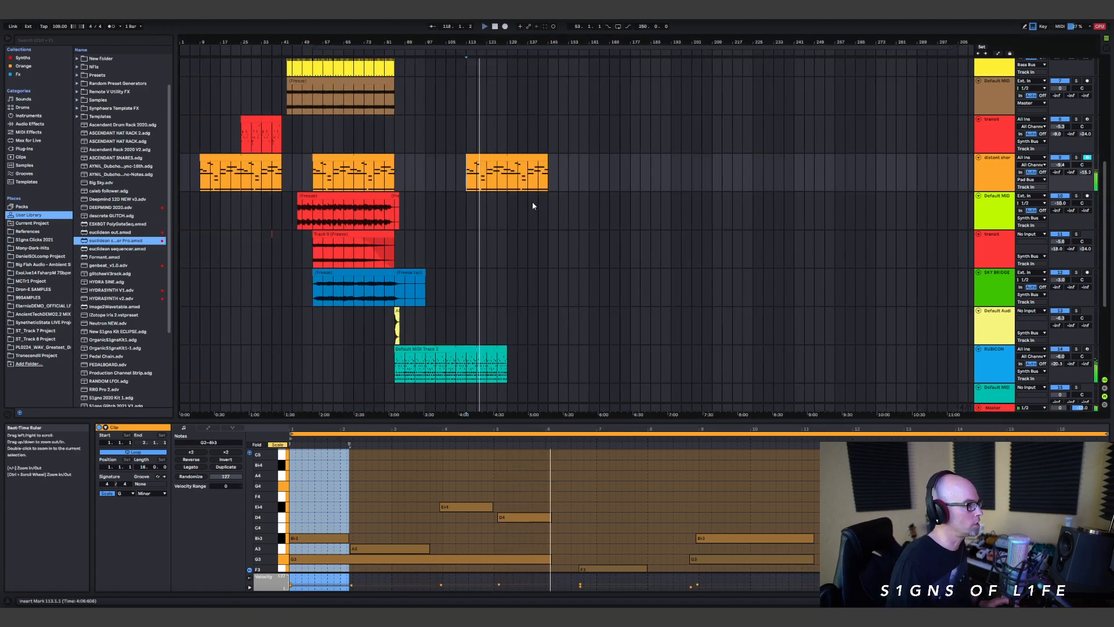
Step: Extend the looped pluck clip on the RUBICON track to bar 225
{"action": "scroll", "coordinate": [525, 239], "scroll_direction": "down", "scroll_amount": 5}
{"action": "scroll", "coordinate": [512, 290], "scroll_direction": "up", "scroll_amount": 2}
{"action": "left_click_drag", "start_coordinate": [507, 287], "coordinate": [751, 276]}
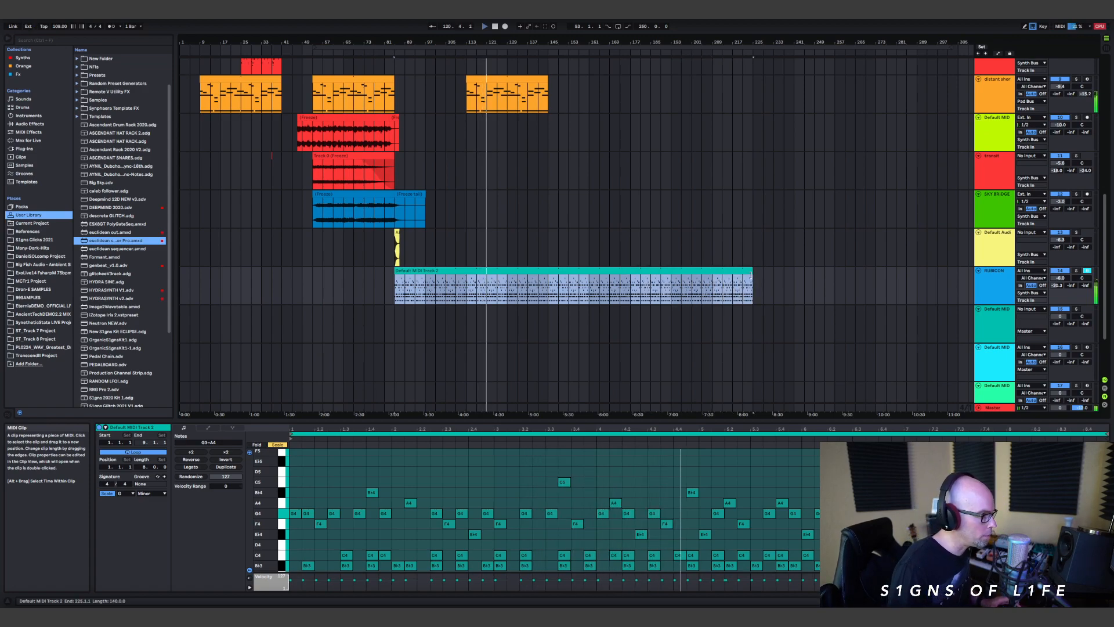
Step: Copy the yellow MIDI clip and the brown frozen clip to bar 129 on their own tracks, keeping the originals in place
{"action": "scroll", "coordinate": [389, 273], "scroll_direction": "up", "scroll_amount": 5}
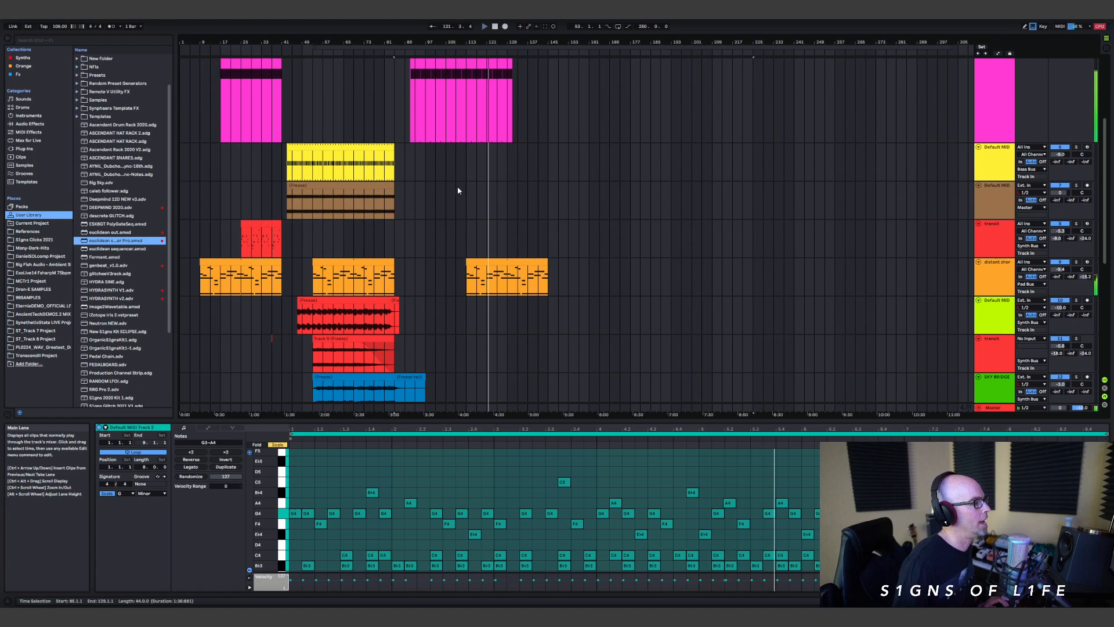
{"action": "scroll", "coordinate": [520, 145], "scroll_direction": "up", "scroll_amount": 3}
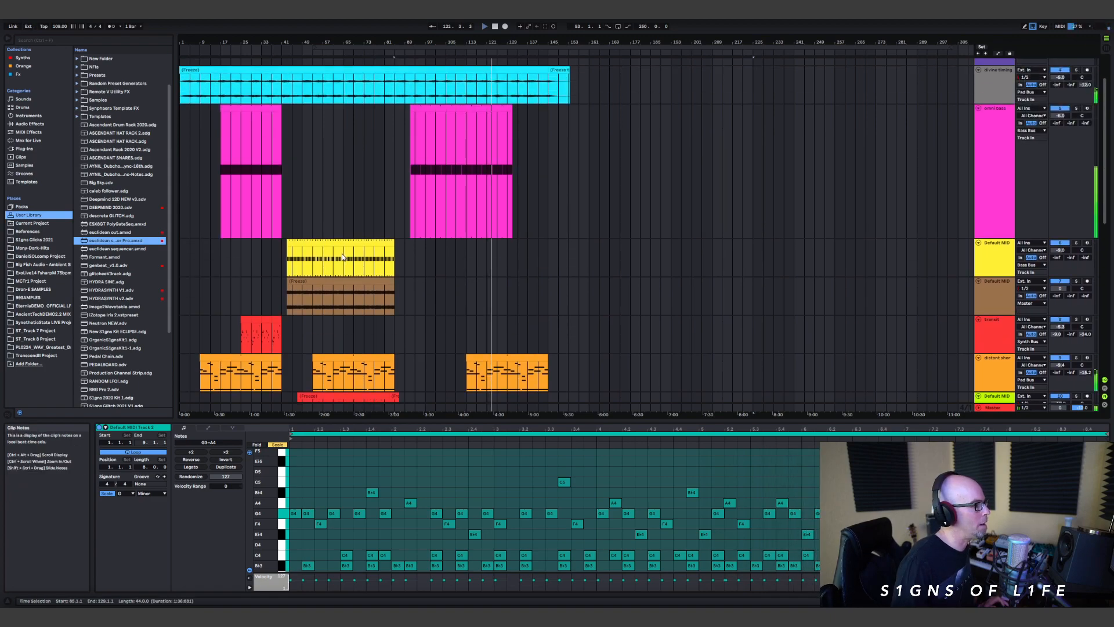
{"action": "left_click", "coordinate": [339, 287]}
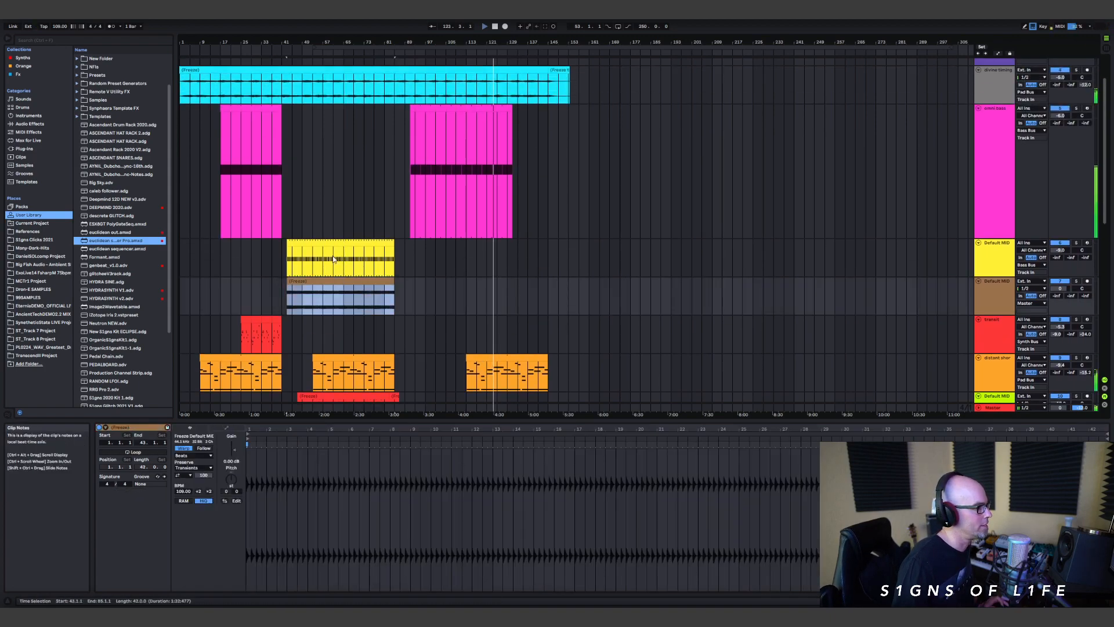
{"action": "left_click_drag", "start_coordinate": [335, 260], "coordinate": [552, 259]}
{"action": "left_click", "coordinate": [345, 281]}
{"action": "left_click_drag", "start_coordinate": [345, 281], "coordinate": [566, 297]}
{"action": "scroll", "coordinate": [485, 360], "scroll_direction": "down", "scroll_amount": 2}
{"action": "scroll", "coordinate": [426, 320], "scroll_direction": "down", "scroll_amount": 2}
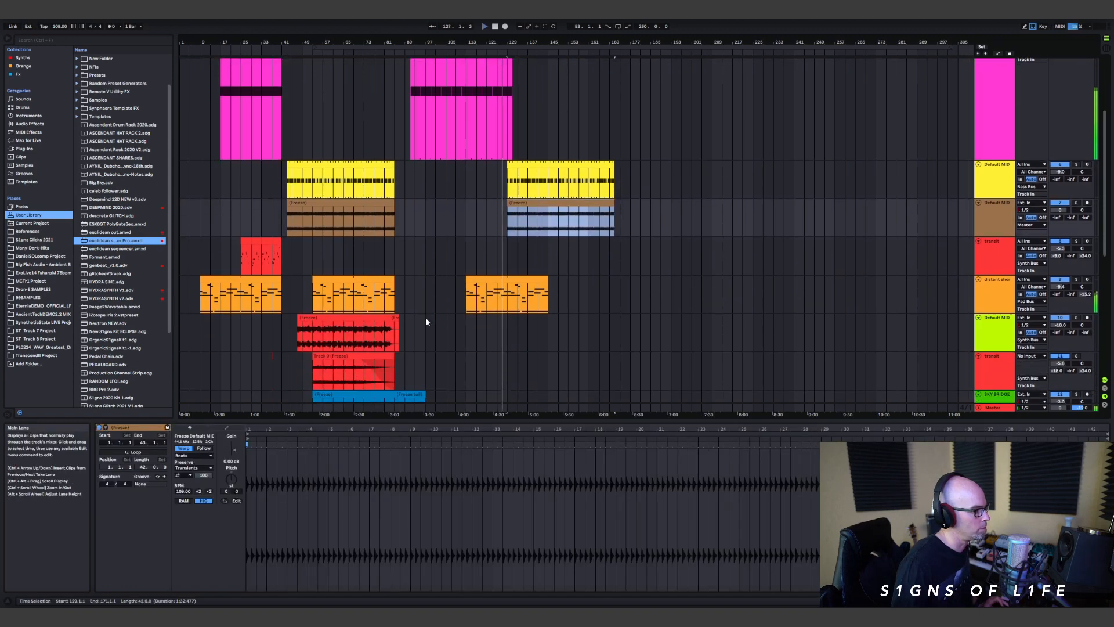
{"action": "left_click", "coordinate": [359, 319]}
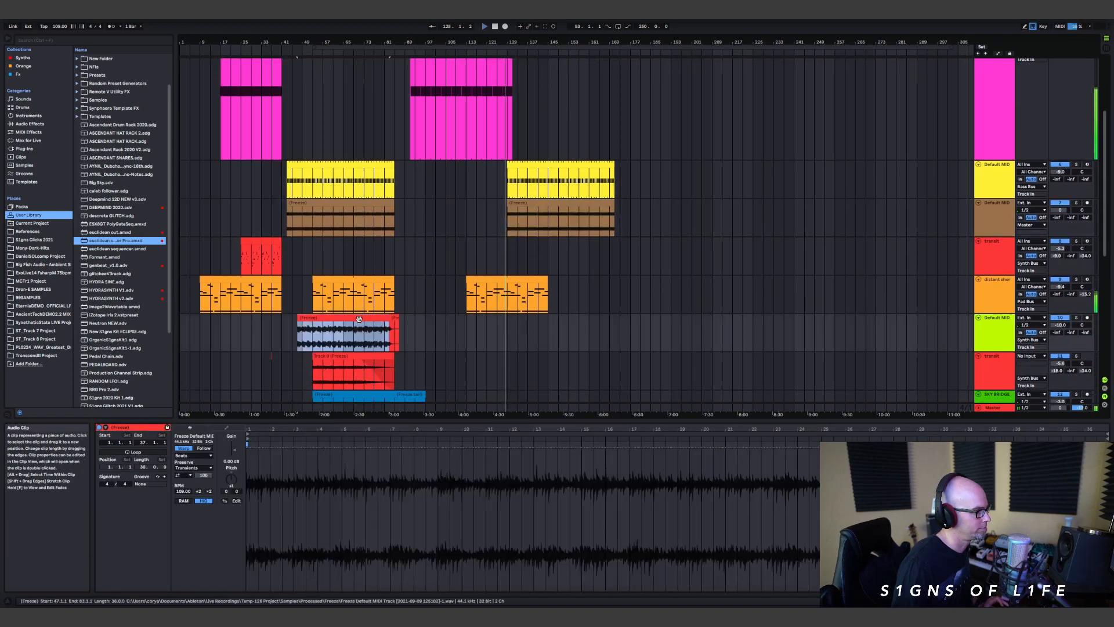
{"action": "left_click", "coordinate": [359, 319], "text": "ctrl"}
{"action": "scroll", "coordinate": [631, 247], "scroll_direction": "down", "scroll_amount": 1}
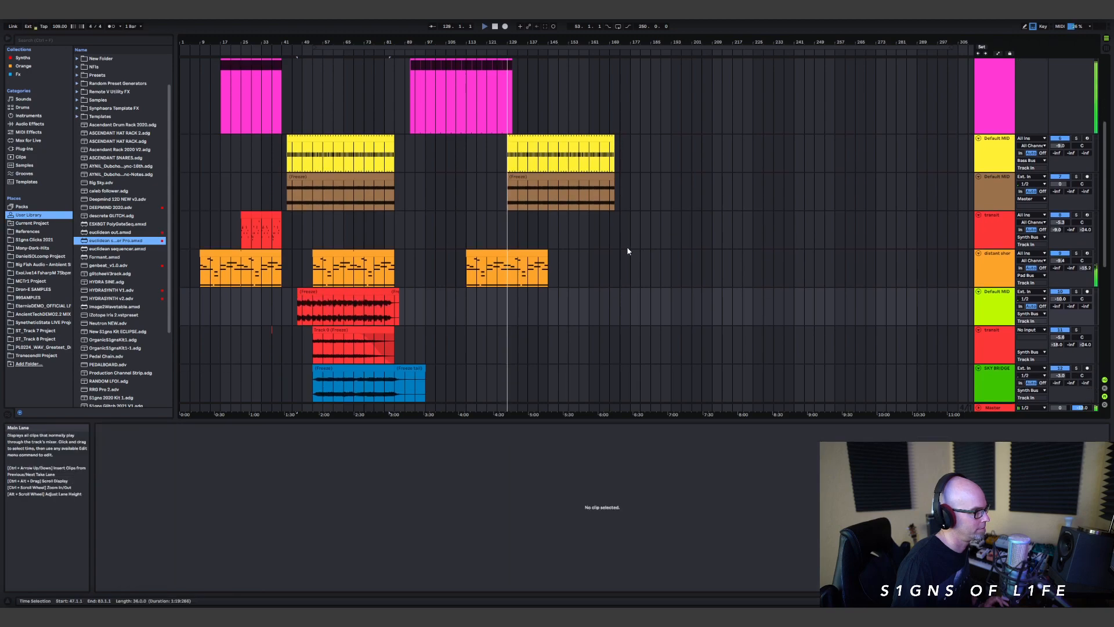
{"action": "scroll", "coordinate": [588, 229], "scroll_direction": "up", "scroll_amount": 5}
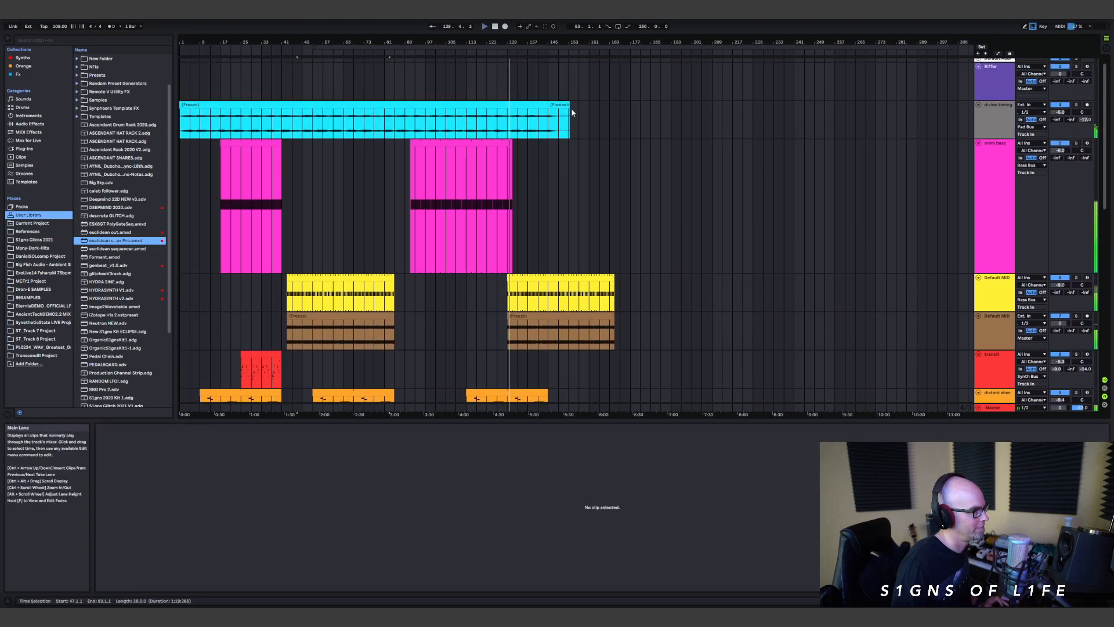
Step: Copy the cyan frozen clip on the divine timing track together with its freeze tail to bar 149
{"action": "left_click", "coordinate": [565, 111]}
{"action": "scroll", "coordinate": [607, 183], "scroll_direction": "down", "scroll_amount": 1}
{"action": "scroll", "coordinate": [607, 184], "scroll_direction": "down", "scroll_amount": 1}
{"action": "left_click", "coordinate": [478, 62]}
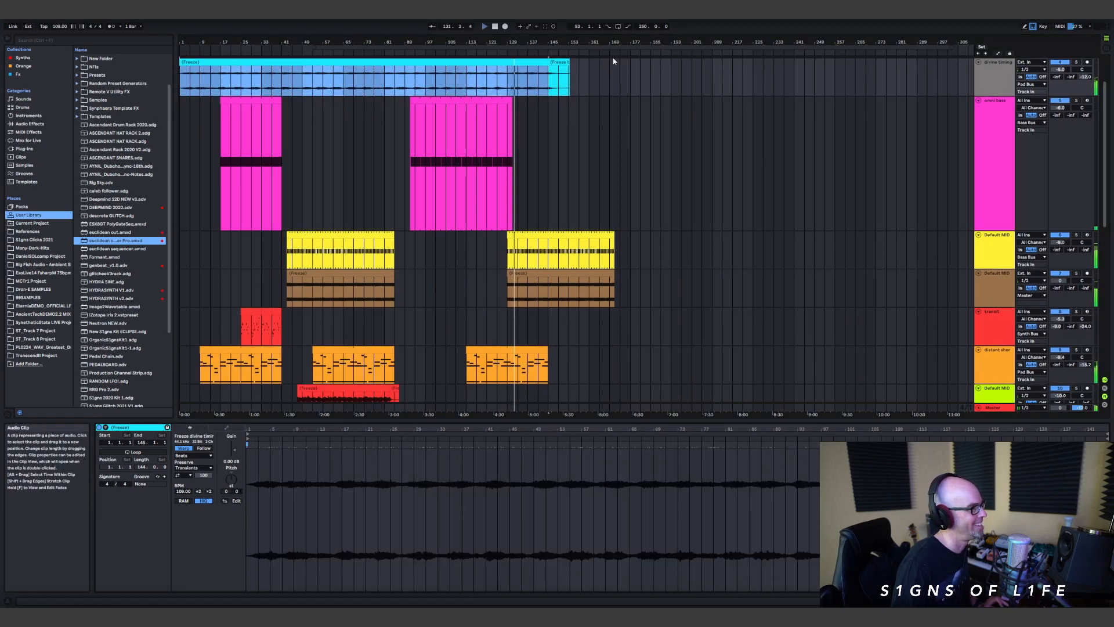
{"action": "left_click", "coordinate": [559, 63], "text": "shift"}
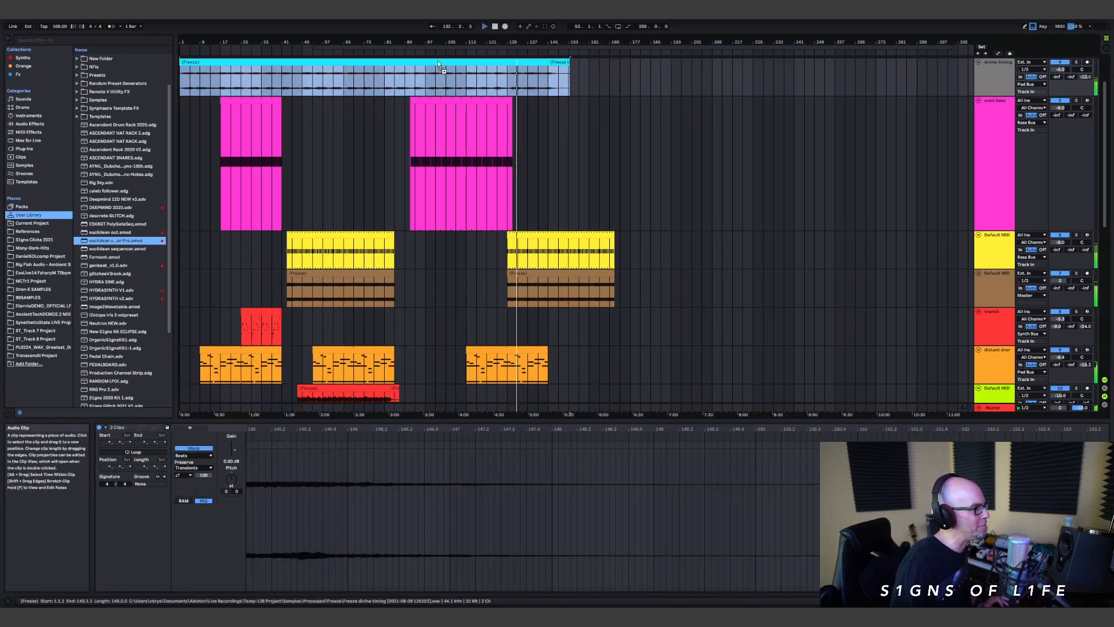
{"action": "left_click_drag", "start_coordinate": [436, 60], "coordinate": [816, 97]}
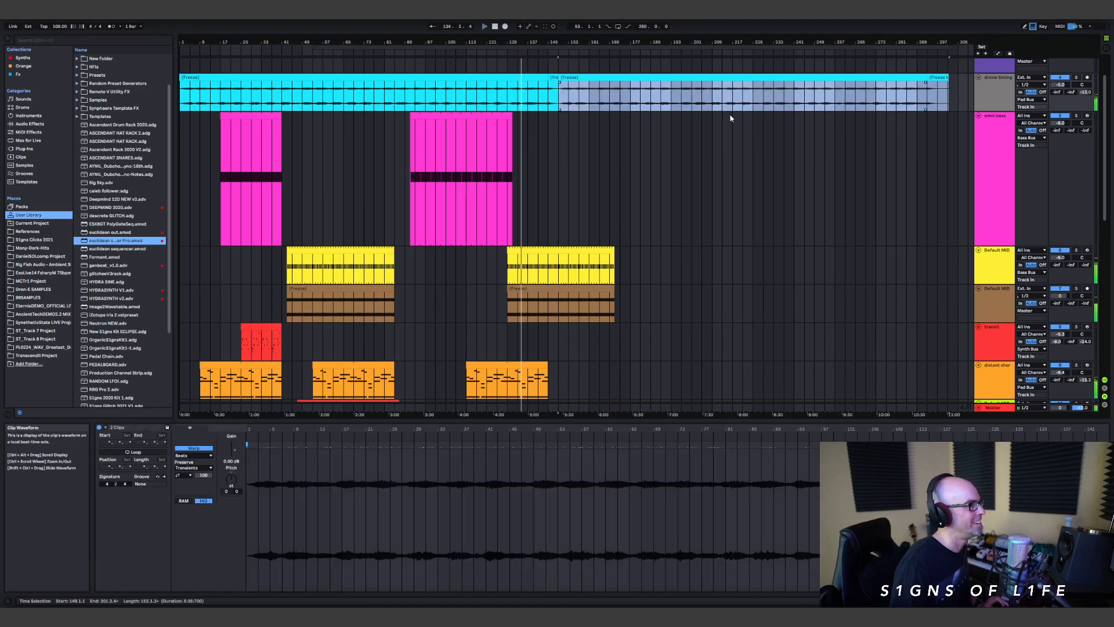
Step: Copy the red frozen audio clip that starts at bar 47 to bar 137 on its own track
{"action": "scroll", "coordinate": [586, 136], "scroll_direction": "down", "scroll_amount": 10}
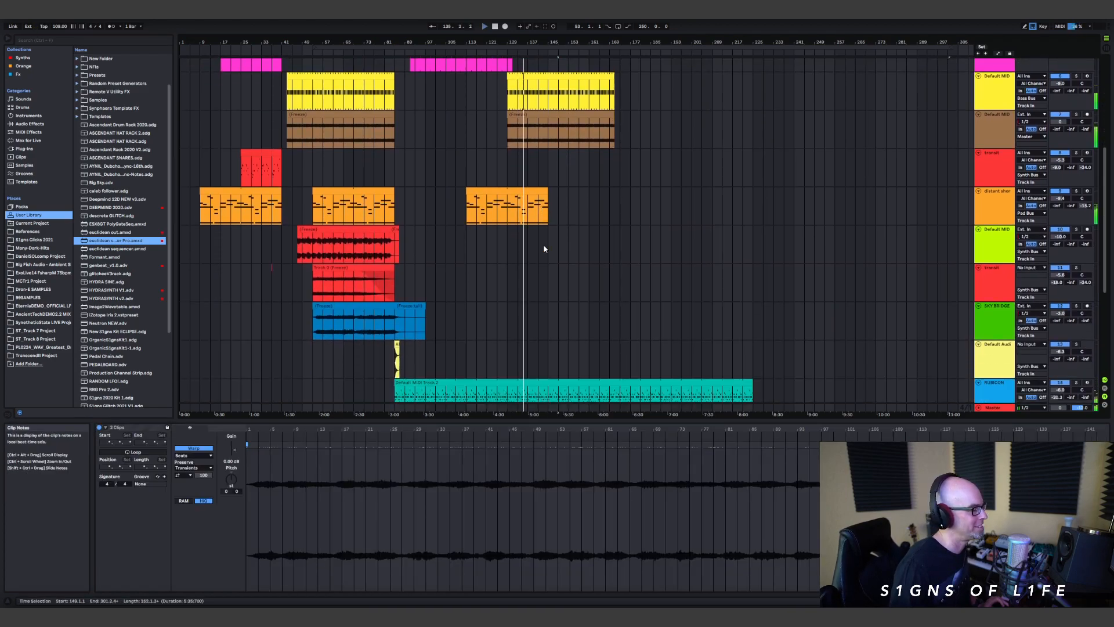
{"action": "scroll", "coordinate": [517, 293], "scroll_direction": "up", "scroll_amount": 5}
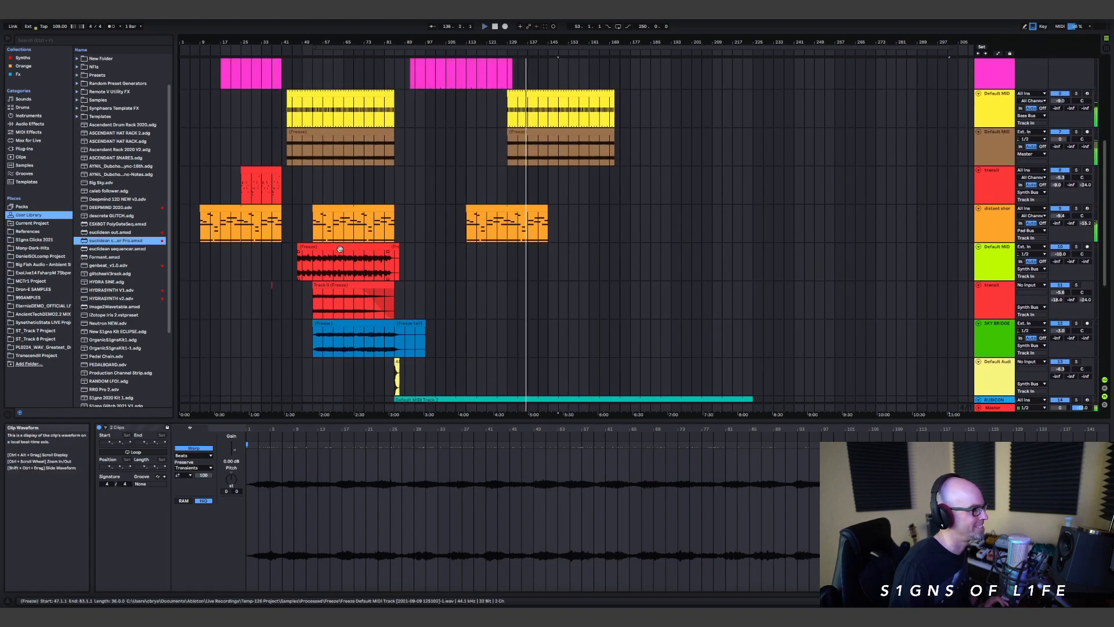
{"action": "left_click", "coordinate": [339, 248]}
{"action": "left_click_drag", "start_coordinate": [339, 248], "coordinate": [572, 273]}
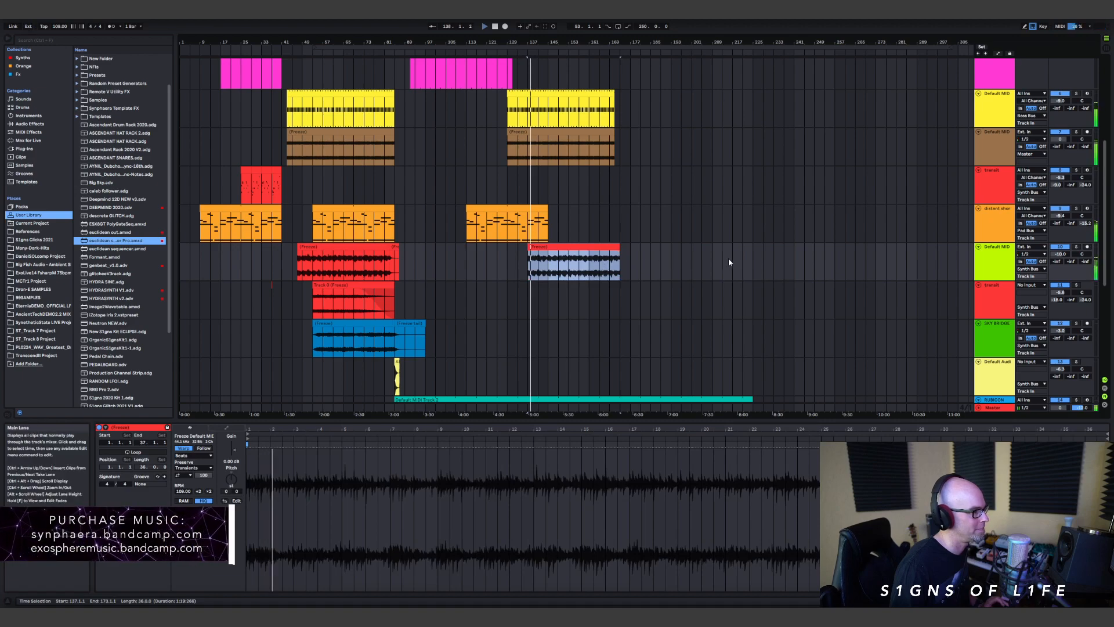
Step: Copy the blue frozen clip and its freeze tail on the SKY BRIDGE track to bar 145
{"action": "scroll", "coordinate": [714, 257], "scroll_direction": "down", "scroll_amount": 1}
{"action": "scroll", "coordinate": [406, 243], "scroll_direction": "down", "scroll_amount": 1}
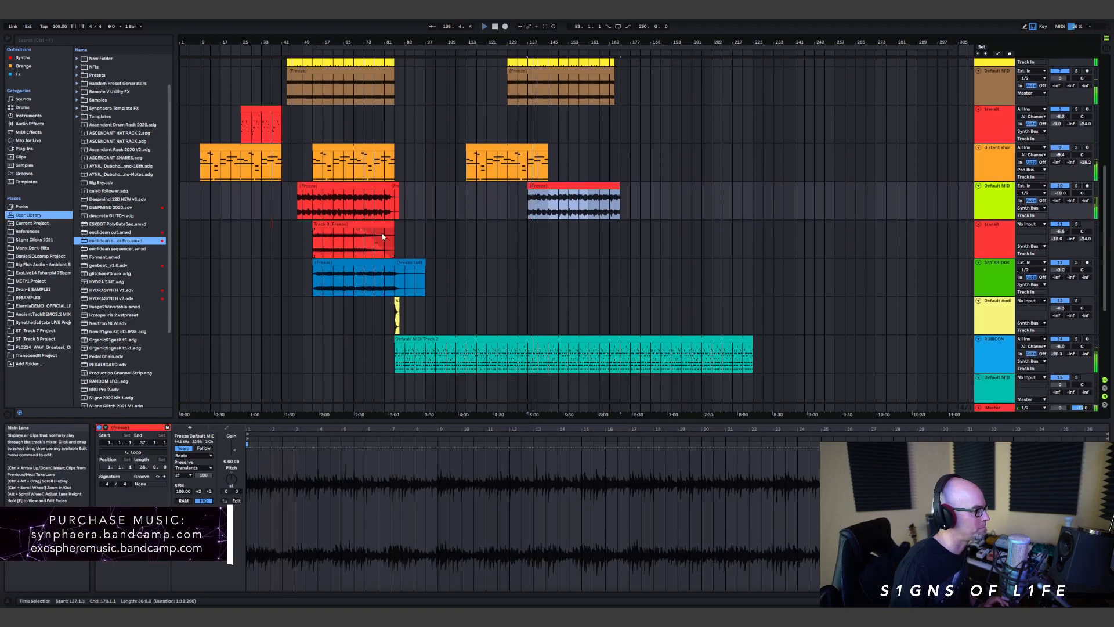
{"action": "left_click", "coordinate": [340, 224]}
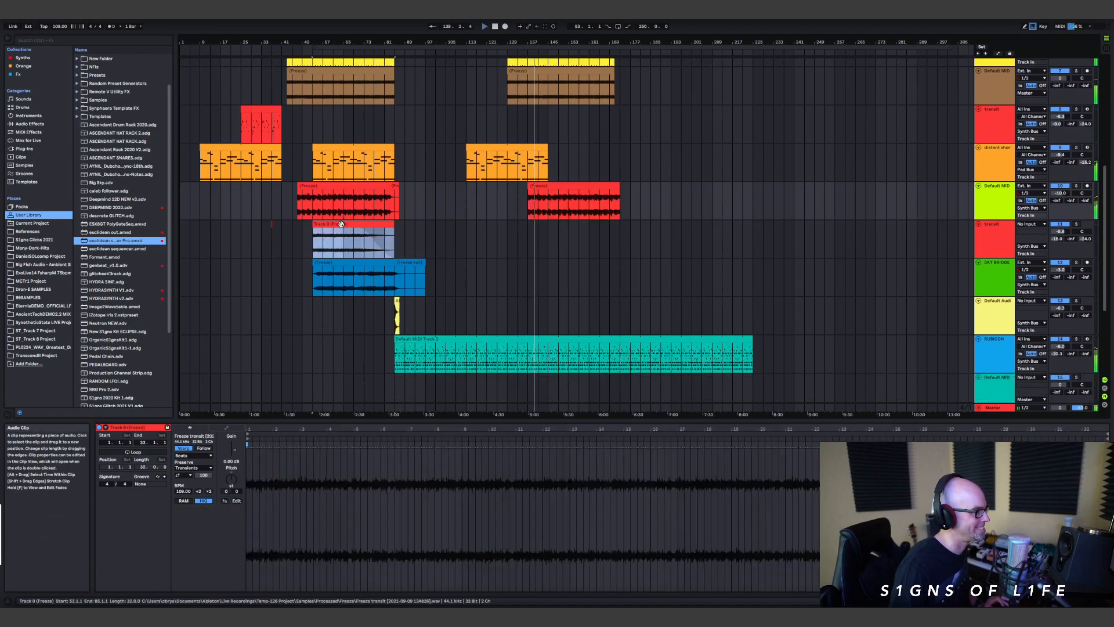
{"action": "left_click", "coordinate": [343, 261]}
{"action": "left_click", "coordinate": [411, 262], "text": "shift"}
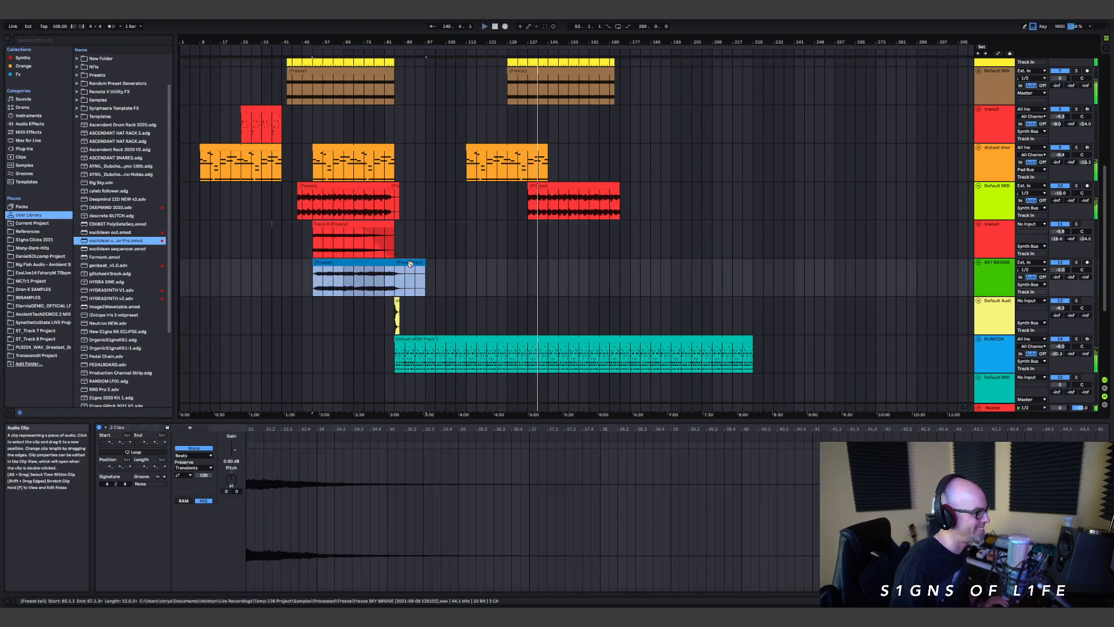
{"action": "left_click_drag", "start_coordinate": [346, 263], "coordinate": [577, 291]}
Step: Extend the third orange clip, starting at bar 113, to bar 177
{"action": "left_click_drag", "start_coordinate": [545, 157], "coordinate": [636, 157]}
{"action": "scroll", "coordinate": [679, 215], "scroll_direction": "down", "scroll_amount": 1}
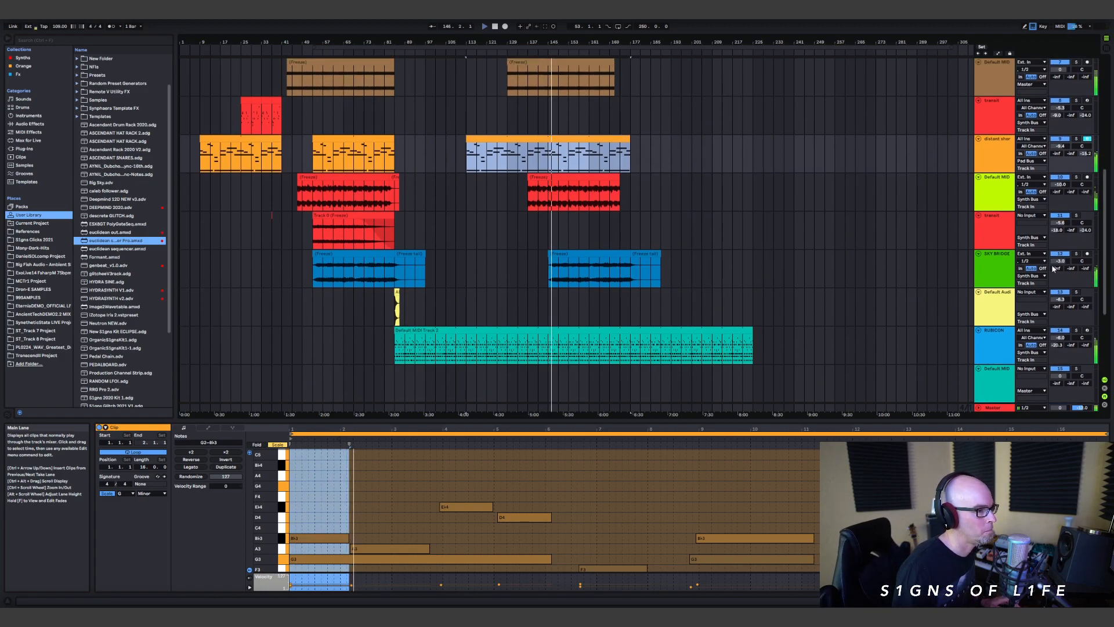
{"action": "scroll", "coordinate": [713, 262], "scroll_direction": "up", "scroll_amount": 5}
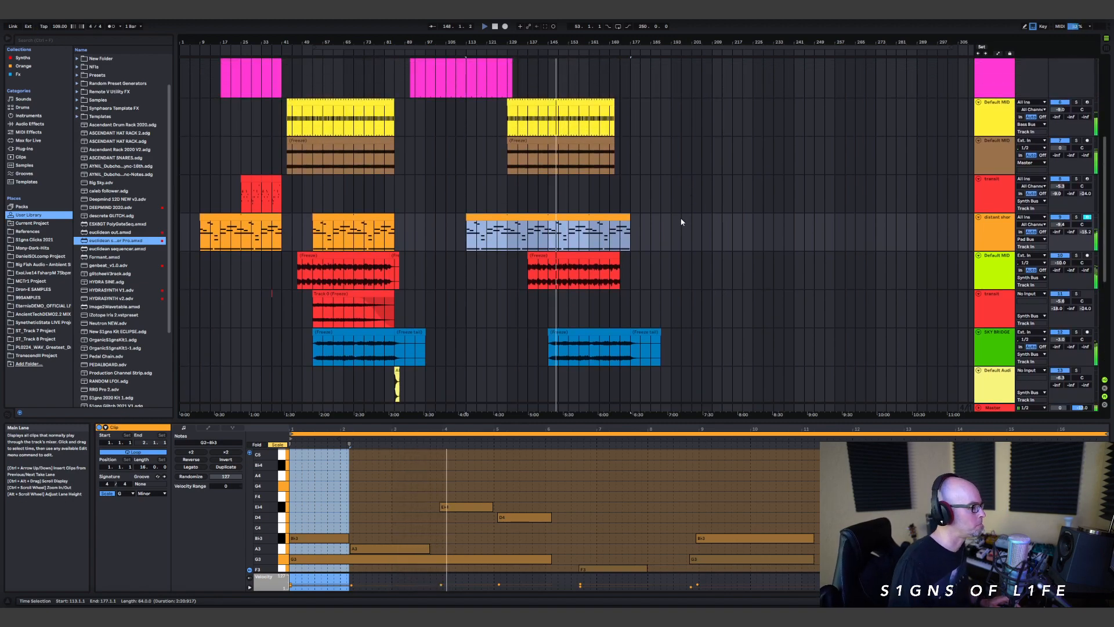
{"action": "scroll", "coordinate": [685, 265], "scroll_direction": "down", "scroll_amount": 3}
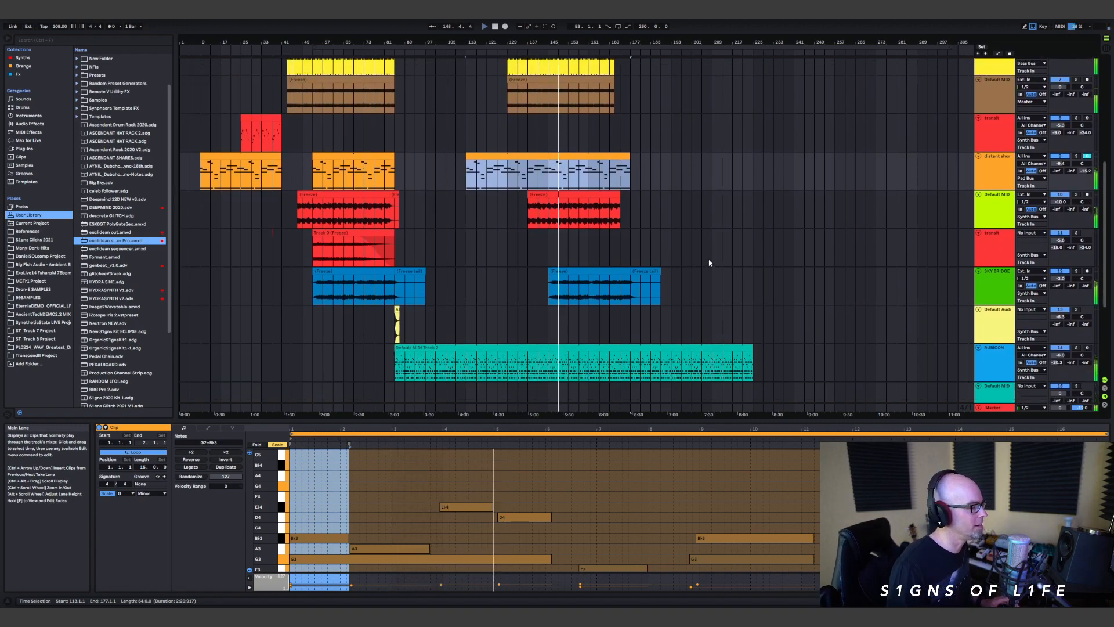
{"action": "scroll", "coordinate": [708, 264], "scroll_direction": "up", "scroll_amount": 2}
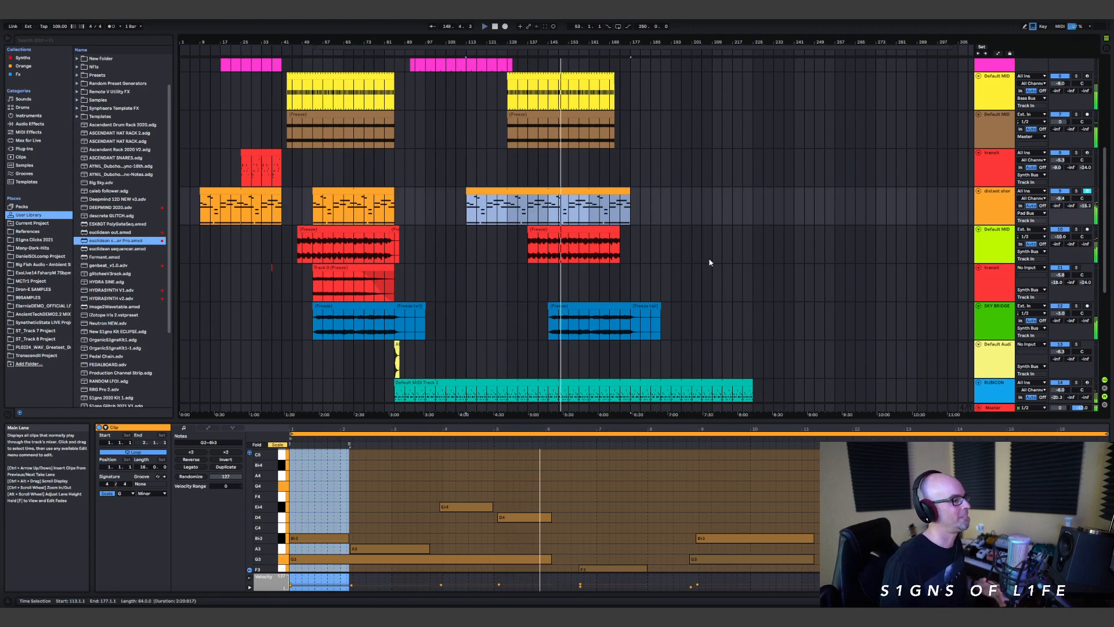
Step: Raise the third send level on the RUBICON track slightly during playback
{"action": "scroll", "coordinate": [700, 268], "scroll_direction": "down", "scroll_amount": 2}
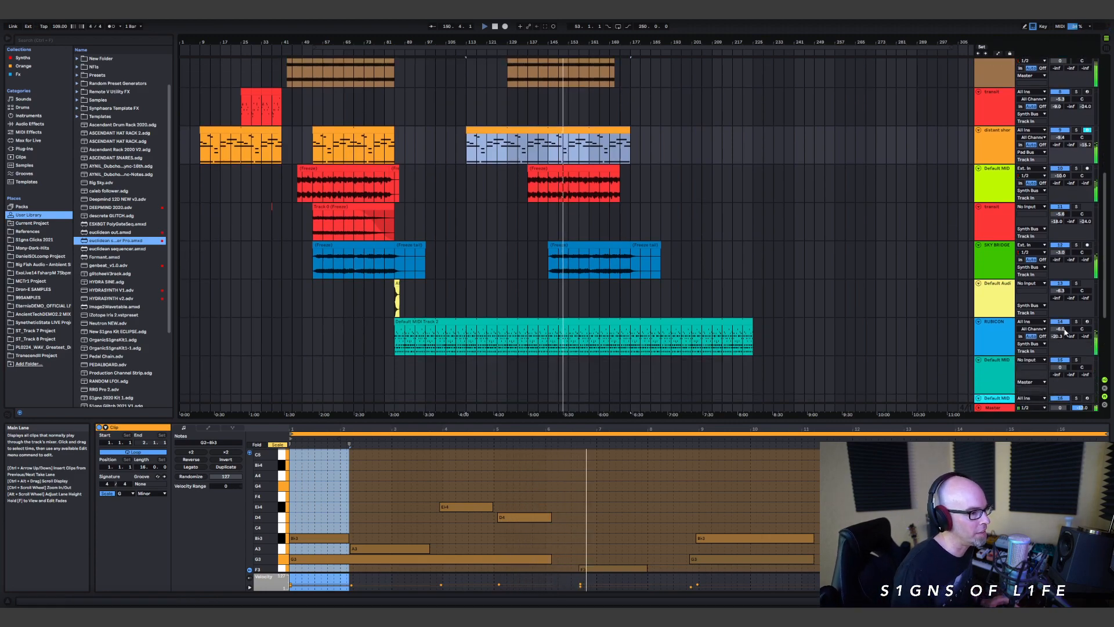
{"action": "left_click_drag", "start_coordinate": [1085, 341], "coordinate": [1084, 340]}
{"action": "scroll", "coordinate": [765, 217], "scroll_direction": "up", "scroll_amount": 3}
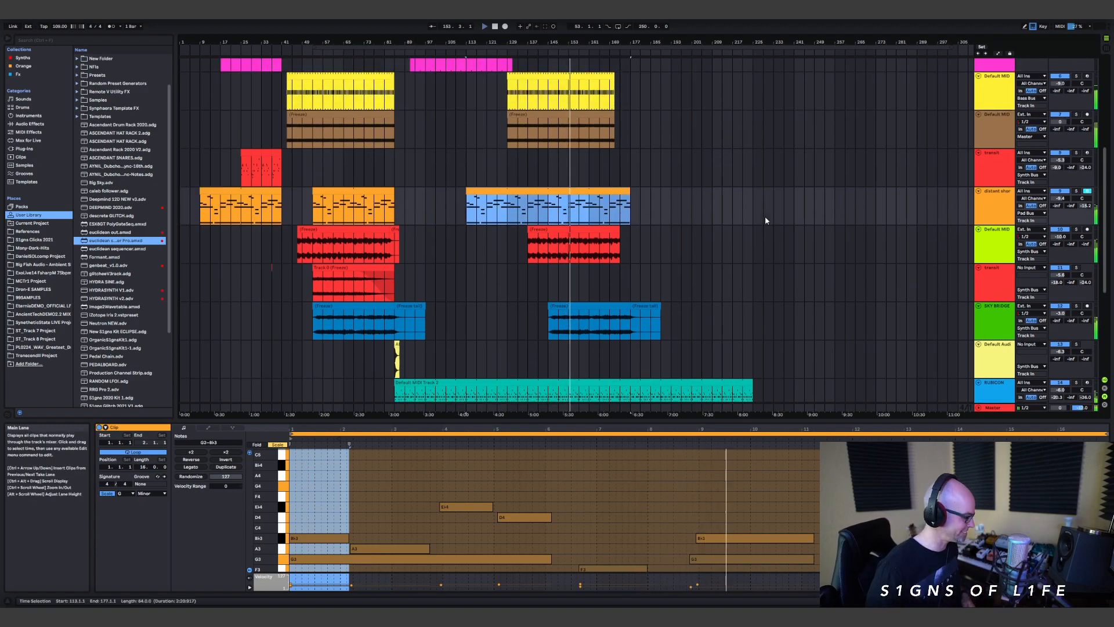
{"action": "scroll", "coordinate": [754, 220], "scroll_direction": "up", "scroll_amount": 10}
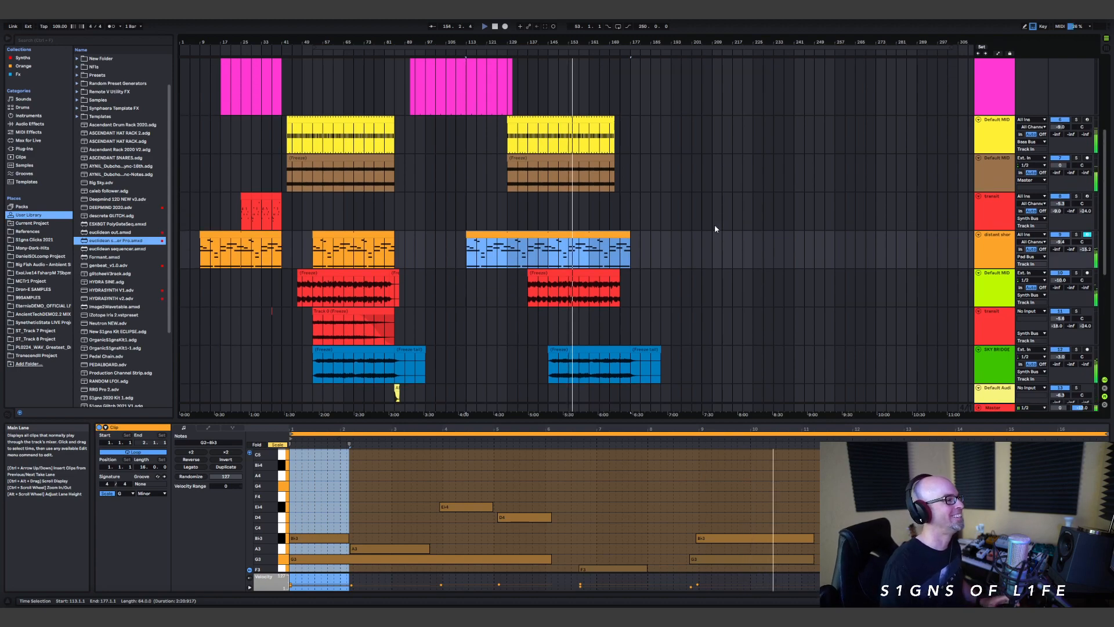
{"action": "scroll", "coordinate": [631, 263], "scroll_direction": "down", "scroll_amount": 8}
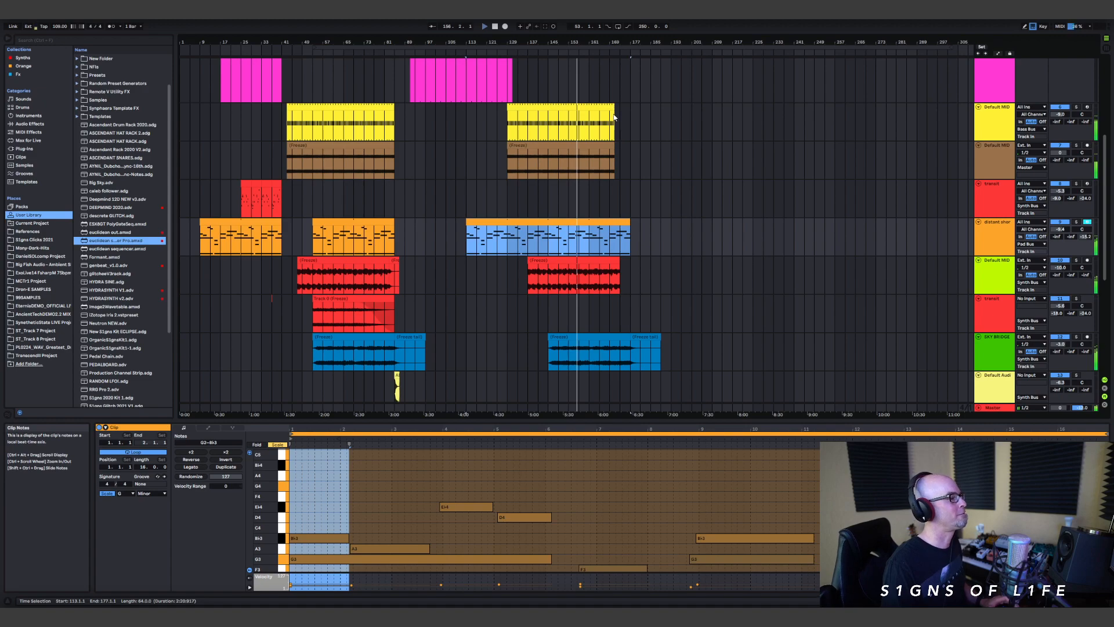
Step: Shorten the copied yellow and brown clips so that both end at bar 169
{"action": "left_click", "coordinate": [611, 110]}
{"action": "left_click_drag", "start_coordinate": [611, 110], "coordinate": [610, 146]}
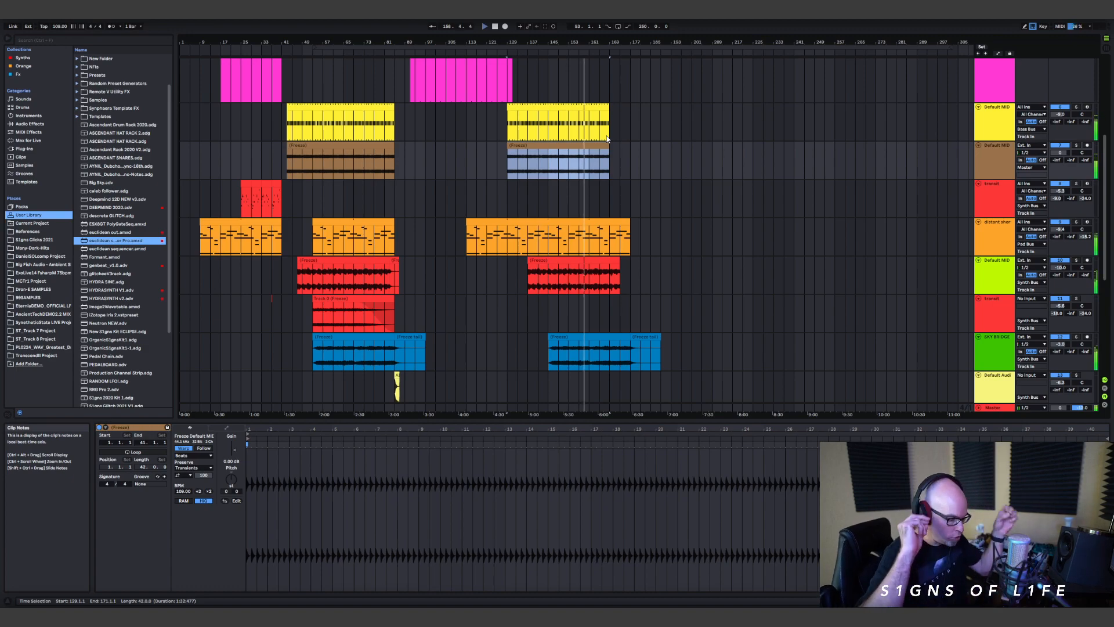
Step: Shorten the looped pluck clip on the RUBICON track to end at bar 193
{"action": "scroll", "coordinate": [678, 196], "scroll_direction": "down", "scroll_amount": 2}
{"action": "scroll", "coordinate": [691, 204], "scroll_direction": "up", "scroll_amount": 2}
{"action": "scroll", "coordinate": [716, 279], "scroll_direction": "down", "scroll_amount": 4}
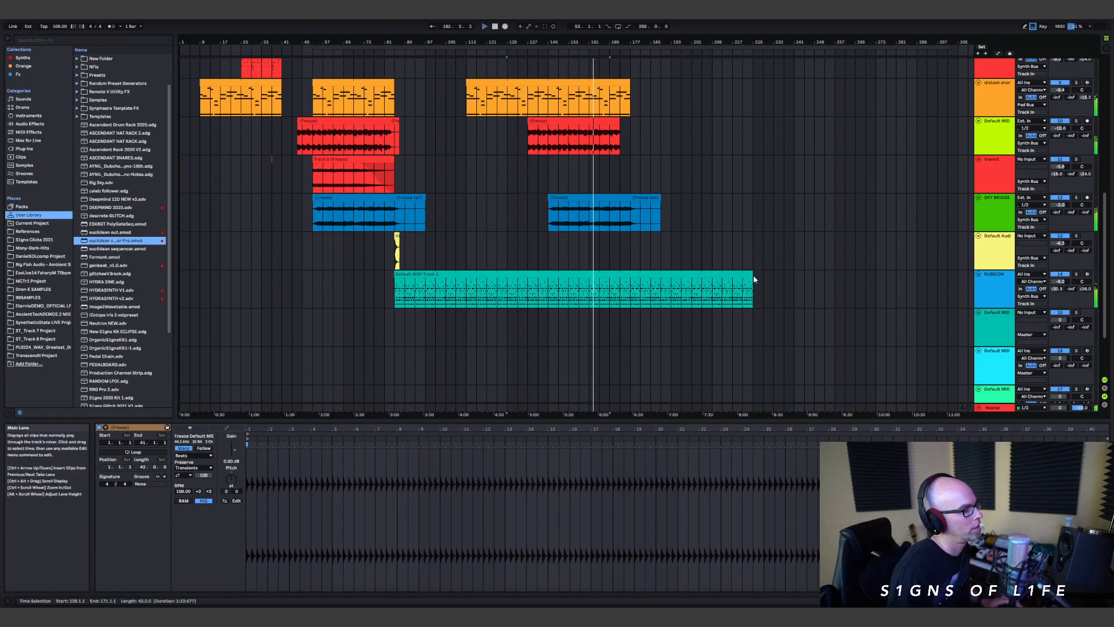
{"action": "left_click_drag", "start_coordinate": [753, 277], "coordinate": [660, 289]}
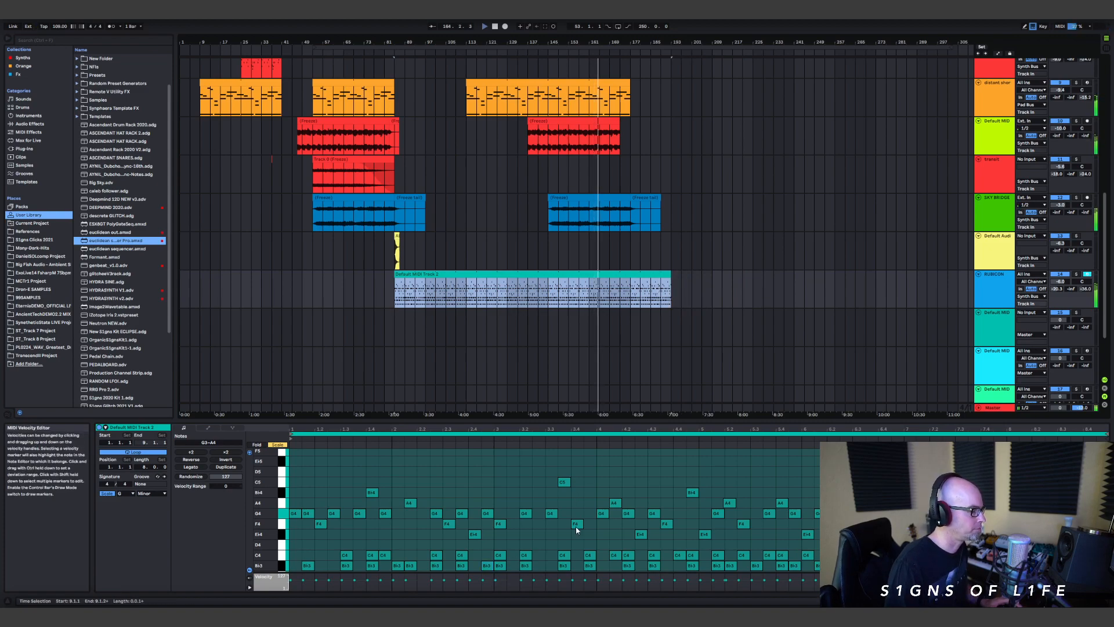
Step: Extend the second yellow clip to bar 193
{"action": "scroll", "coordinate": [638, 208], "scroll_direction": "up", "scroll_amount": 5}
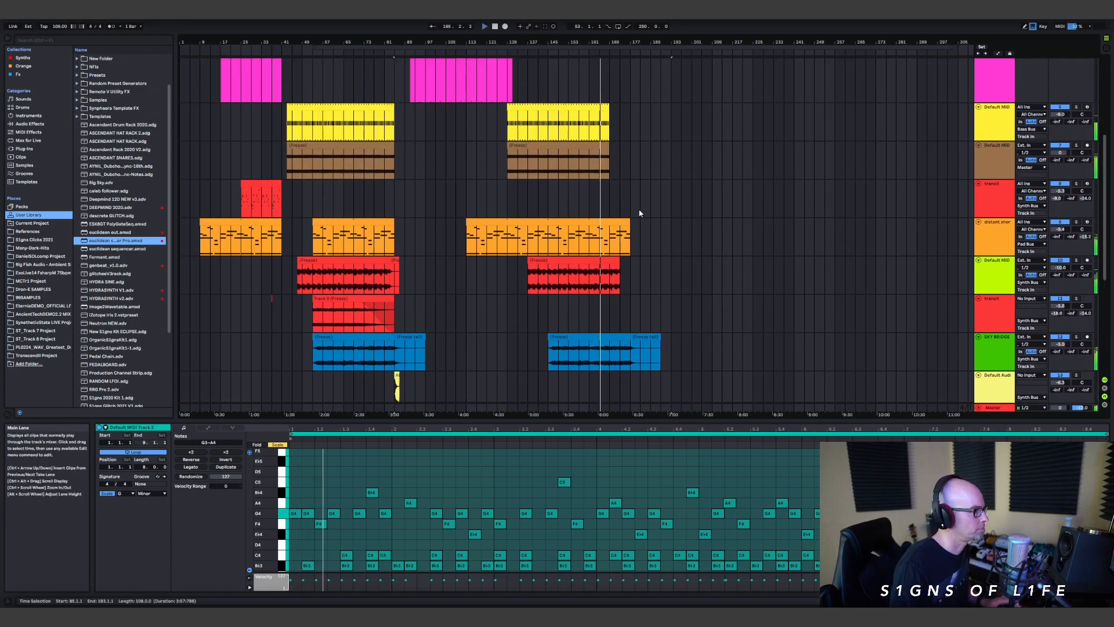
{"action": "scroll", "coordinate": [632, 209], "scroll_direction": "up", "scroll_amount": 2}
{"action": "left_click_drag", "start_coordinate": [608, 194], "coordinate": [608, 226]}
Step: Duplicate the second brown frozen clip and the second red frozen clip directly after themselves, from bars 169 and 173
{"action": "left_click", "coordinate": [603, 220]}
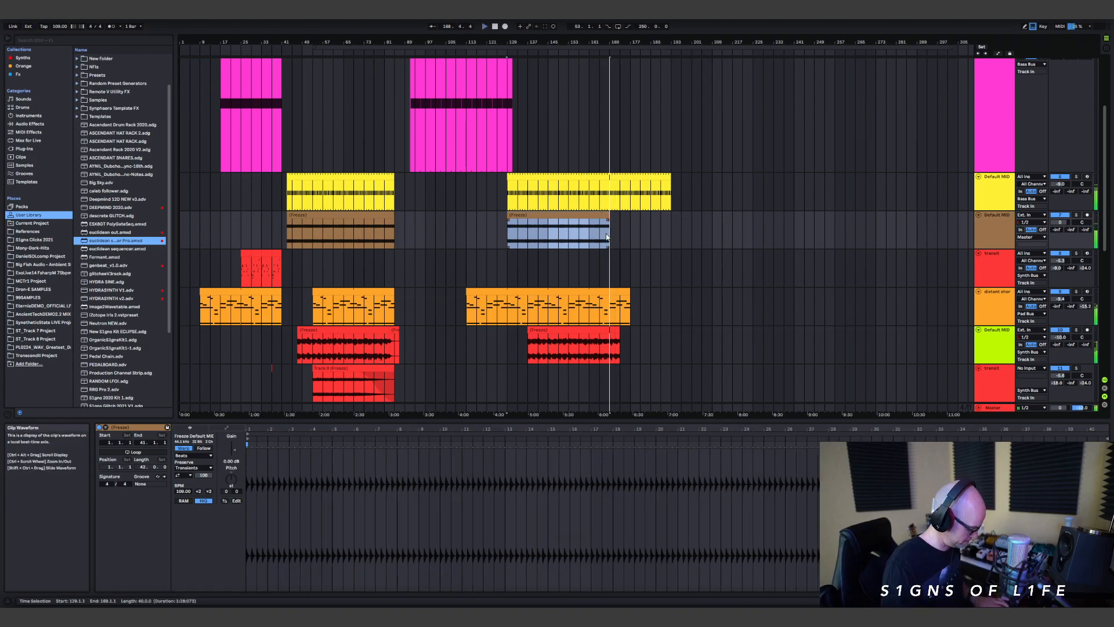
{"action": "key", "text": "ctrl+d"}
{"action": "scroll", "coordinate": [696, 235], "scroll_direction": "up", "scroll_amount": 1}
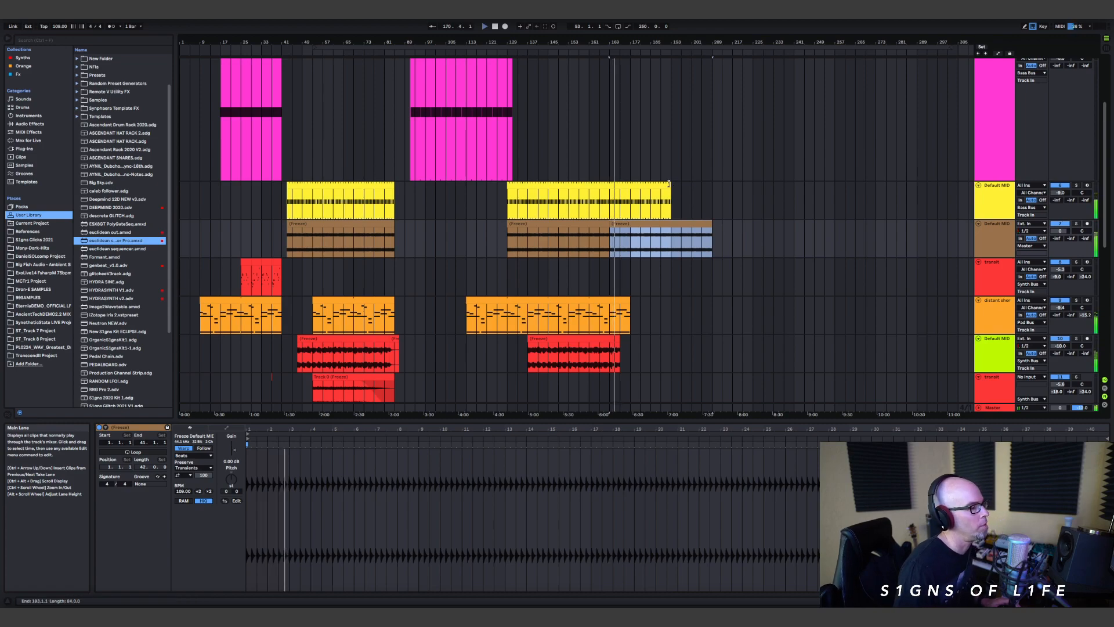
{"action": "scroll", "coordinate": [512, 157], "scroll_direction": "up", "scroll_amount": 4}
{"action": "scroll", "coordinate": [623, 243], "scroll_direction": "down", "scroll_amount": 3}
{"action": "scroll", "coordinate": [623, 242], "scroll_direction": "down", "scroll_amount": 3}
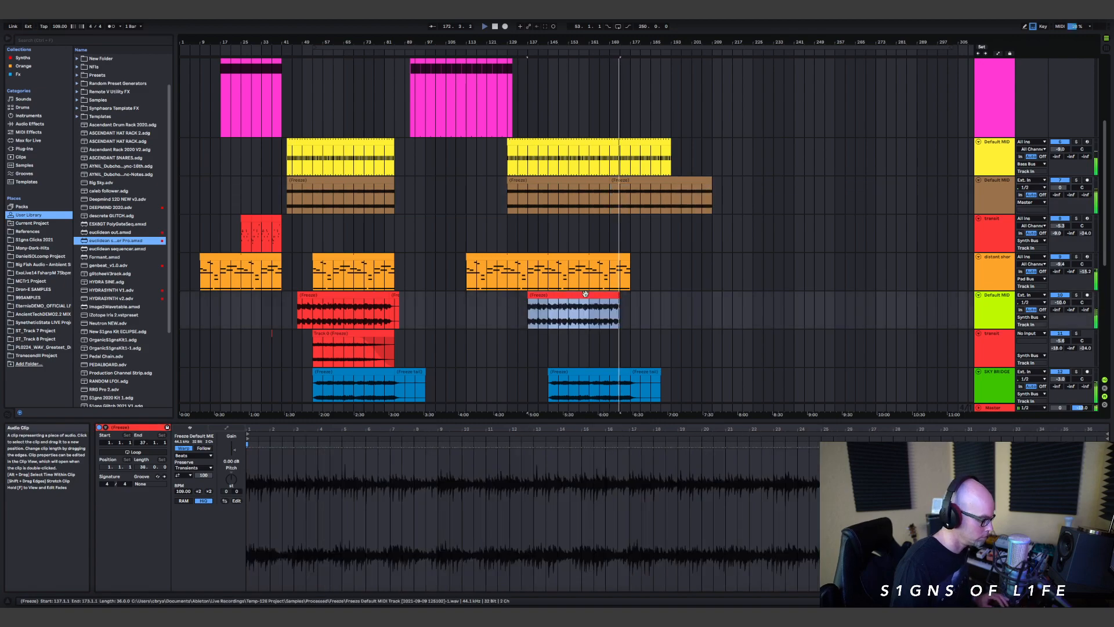
{"action": "key", "text": "ctrl+d"}
Step: Copy the second blue frozen clip with its freeze tail on the SKY BRIDGE track to bar 185
{"action": "scroll", "coordinate": [669, 340], "scroll_direction": "down", "scroll_amount": 3}
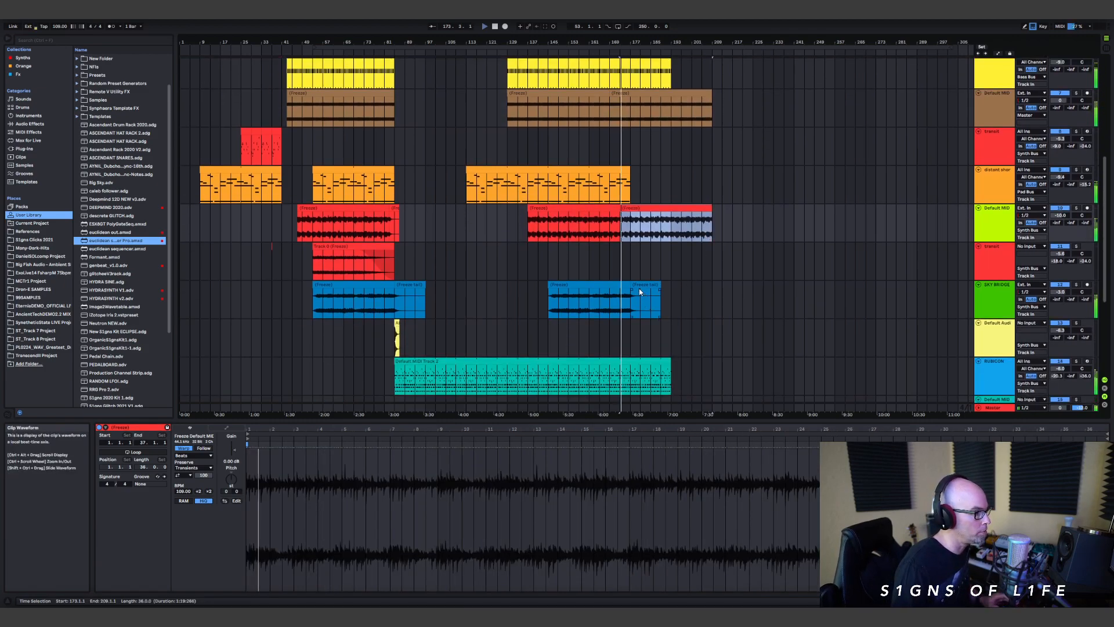
{"action": "left_click", "coordinate": [618, 289]}
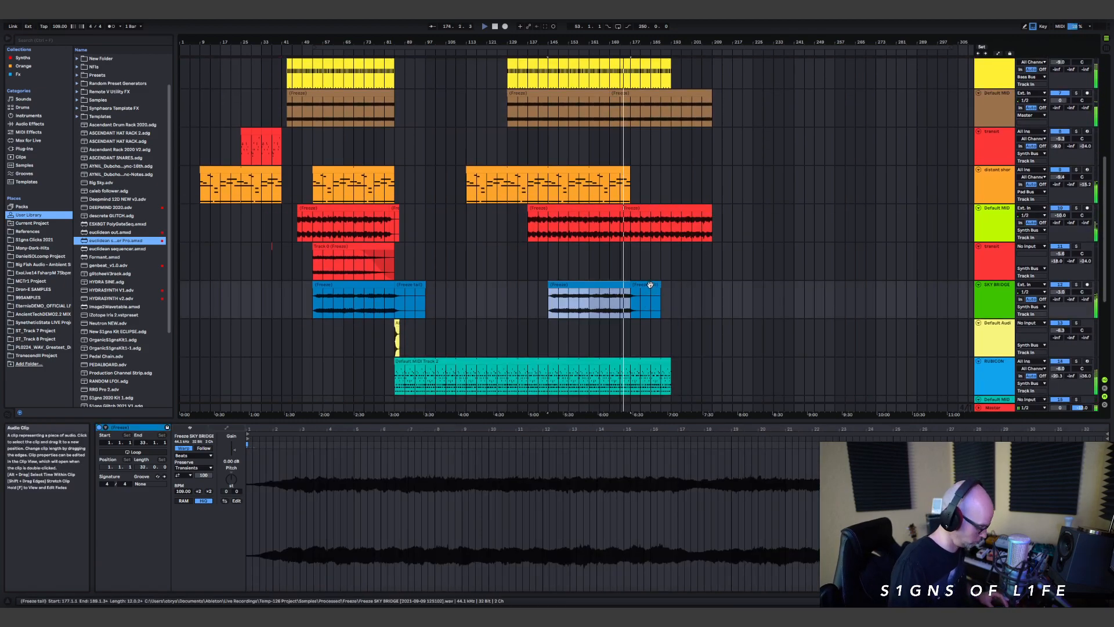
{"action": "left_click", "coordinate": [652, 285], "text": "shift"}
{"action": "left_click_drag", "start_coordinate": [606, 286], "coordinate": [710, 301]}
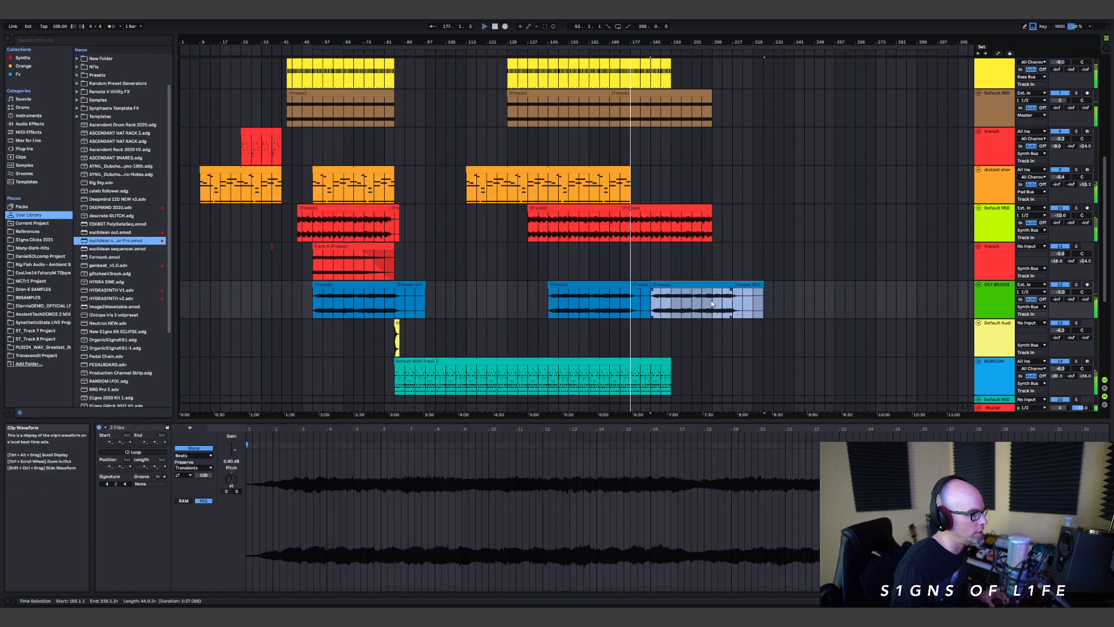
{"action": "scroll", "coordinate": [696, 290], "scroll_direction": "down", "scroll_amount": 3}
{"action": "scroll", "coordinate": [689, 264], "scroll_direction": "up", "scroll_amount": 1}
{"action": "scroll", "coordinate": [681, 263], "scroll_direction": "up", "scroll_amount": 1}
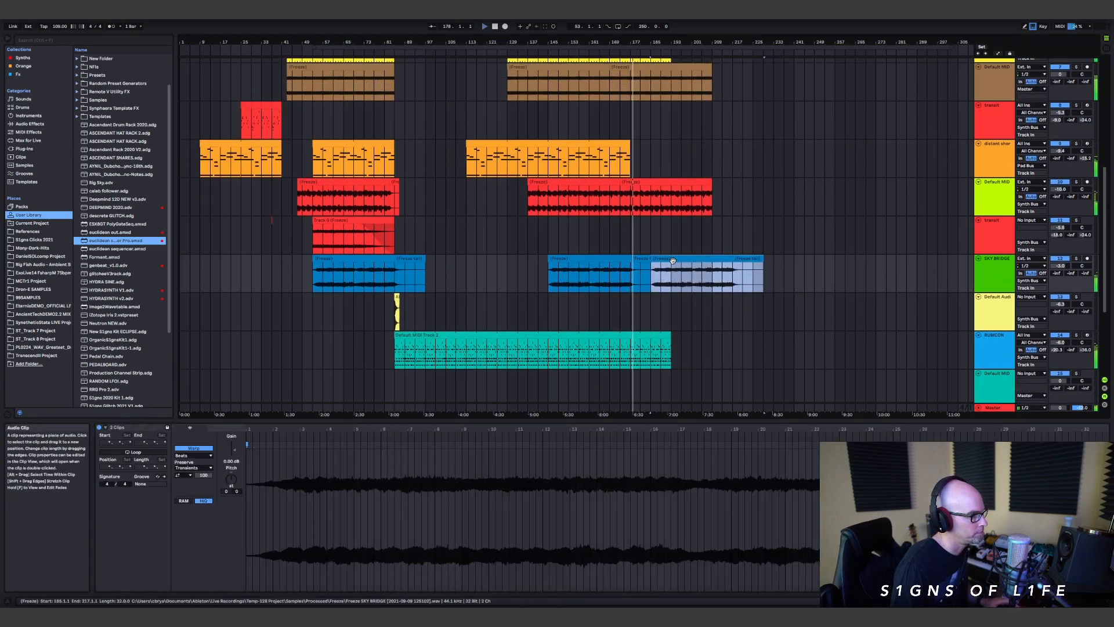
Step: Delete the blue clip copy starting at bar 185 on the SKY BRIDGE track and shorten the remaining freeze tail to bar 181
{"action": "left_click", "coordinate": [715, 264]}
{"action": "left_click", "coordinate": [719, 260]}
{"action": "key", "text": "Delete"}
{"action": "left_click_drag", "start_coordinate": [748, 259], "coordinate": [641, 262]}
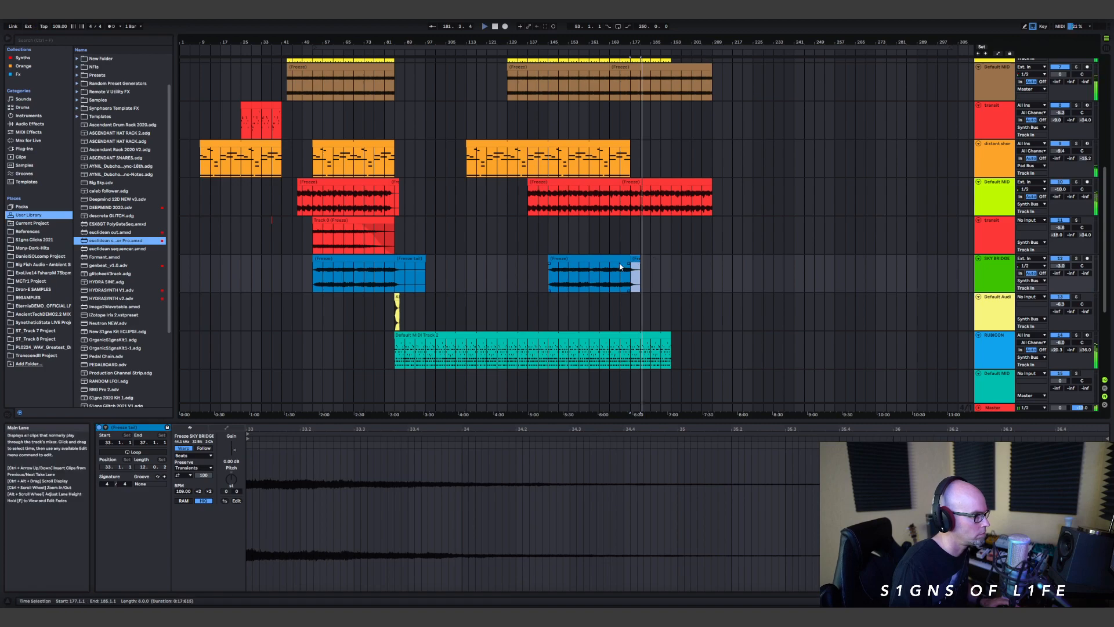
Step: Duplicate the SKY BRIDGE track with its clips and delete the first blue clip and its tail from the duplicate
{"action": "left_click", "coordinate": [608, 258], "text": "shift"}
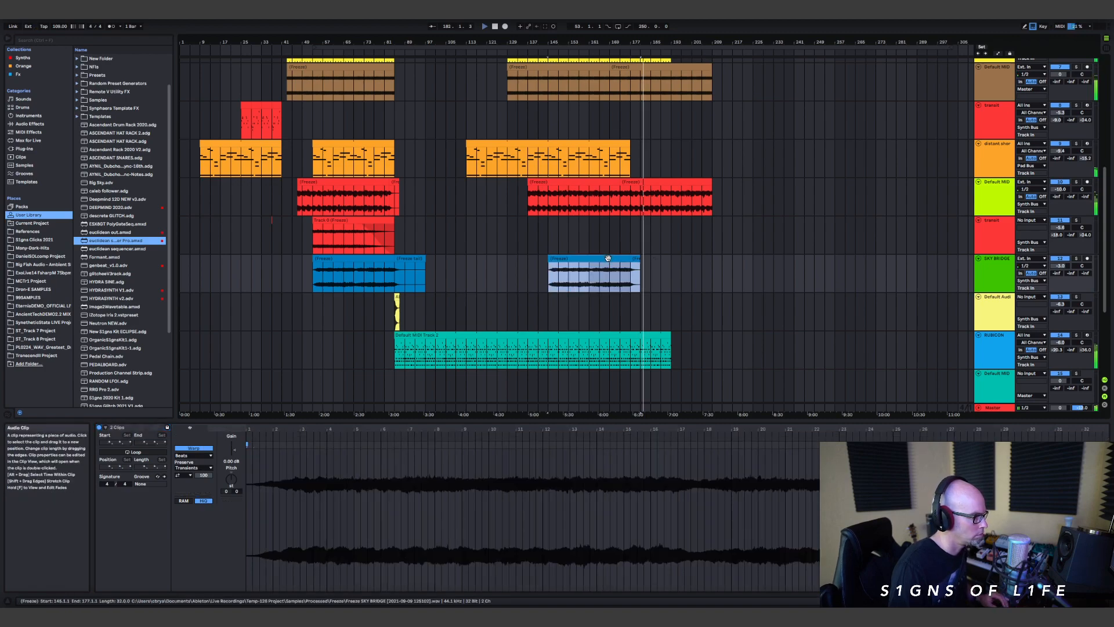
{"action": "left_click", "coordinate": [998, 271]}
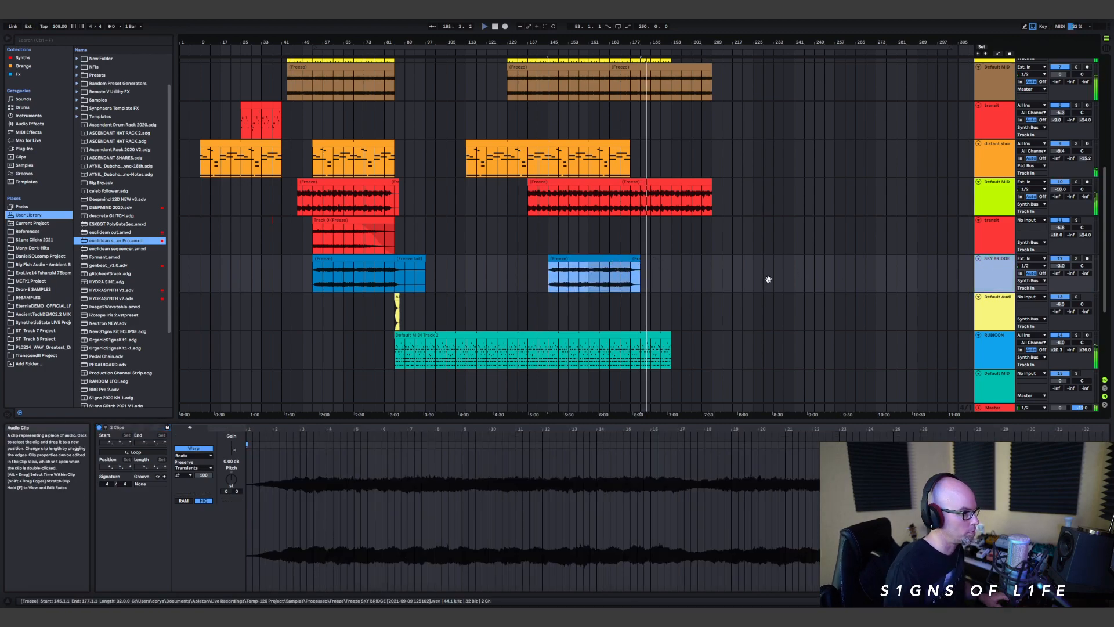
{"action": "key", "text": "ctrl+d"}
{"action": "left_click", "coordinate": [456, 312]}
{"action": "left_click", "coordinate": [305, 311], "text": "shift"}
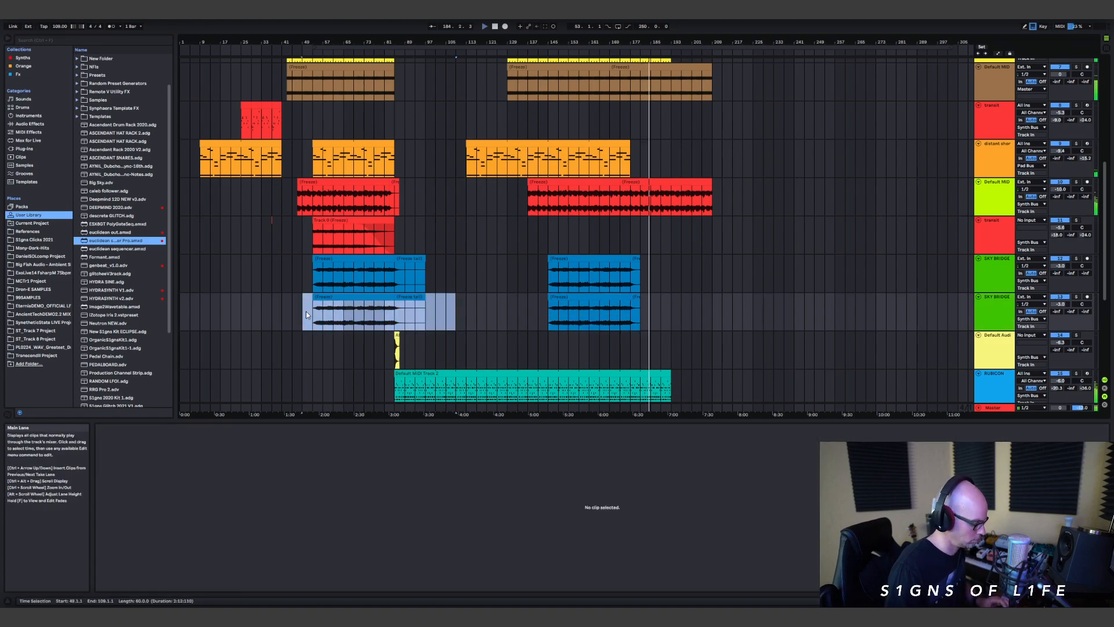
{"action": "key", "text": "Delete"}
Step: Move the remaining blue clip and tail on the duplicated SKY BRIDGE track to bar 177 and raise that track's C-ValhallaRoom send
{"action": "left_click_drag", "start_coordinate": [550, 304], "coordinate": [634, 298]}
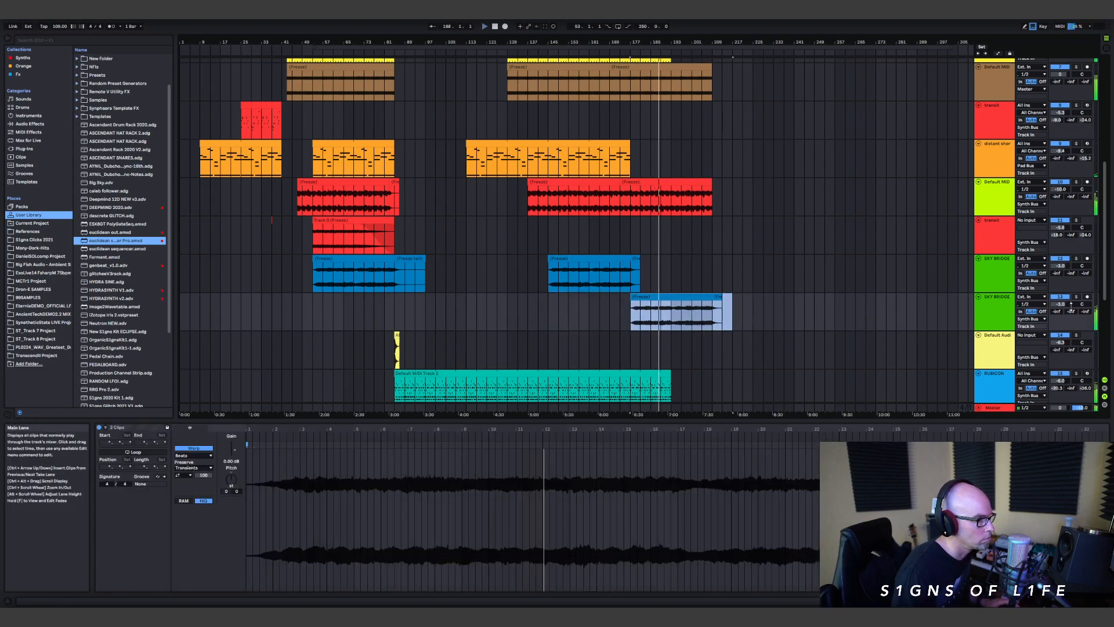
{"action": "left_click_drag", "start_coordinate": [1082, 313], "coordinate": [1085, 315]}
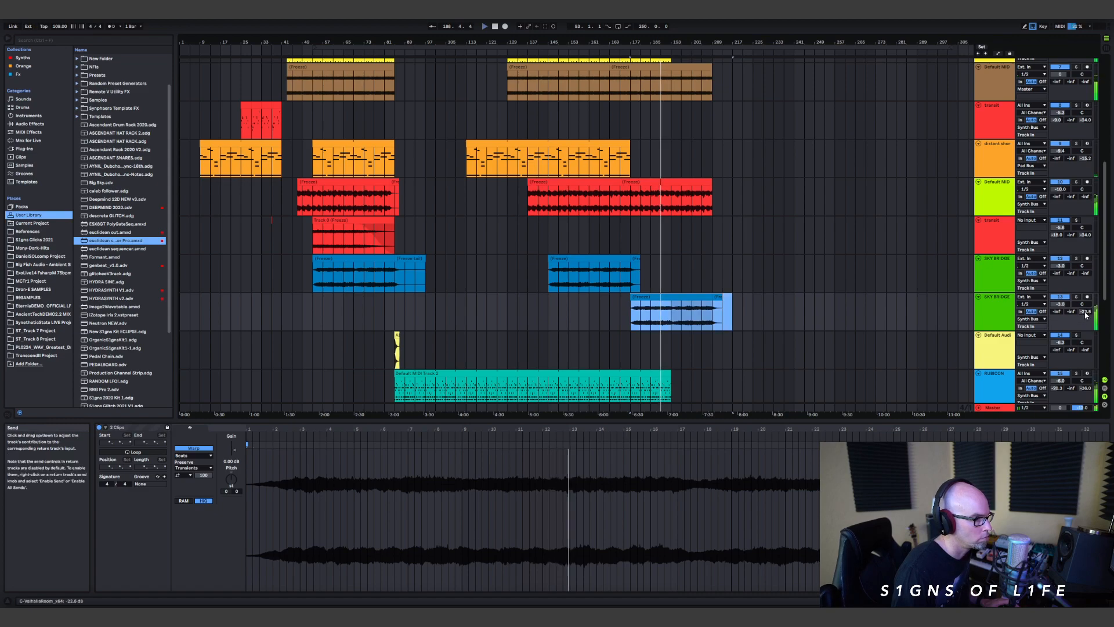
{"action": "scroll", "coordinate": [765, 207], "scroll_direction": "down", "scroll_amount": 1}
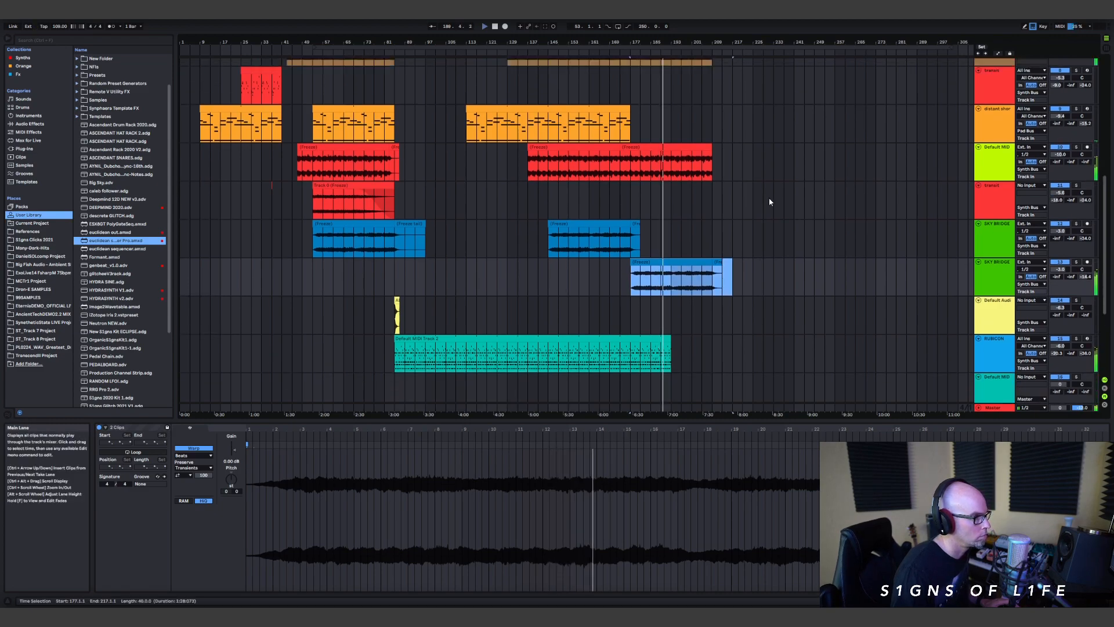
Step: Try shortening the last brown frozen clip to bar 201 and restore its end to bar 209
{"action": "scroll", "coordinate": [729, 230], "scroll_direction": "up", "scroll_amount": 3}
{"action": "scroll", "coordinate": [729, 229], "scroll_direction": "up", "scroll_amount": 1}
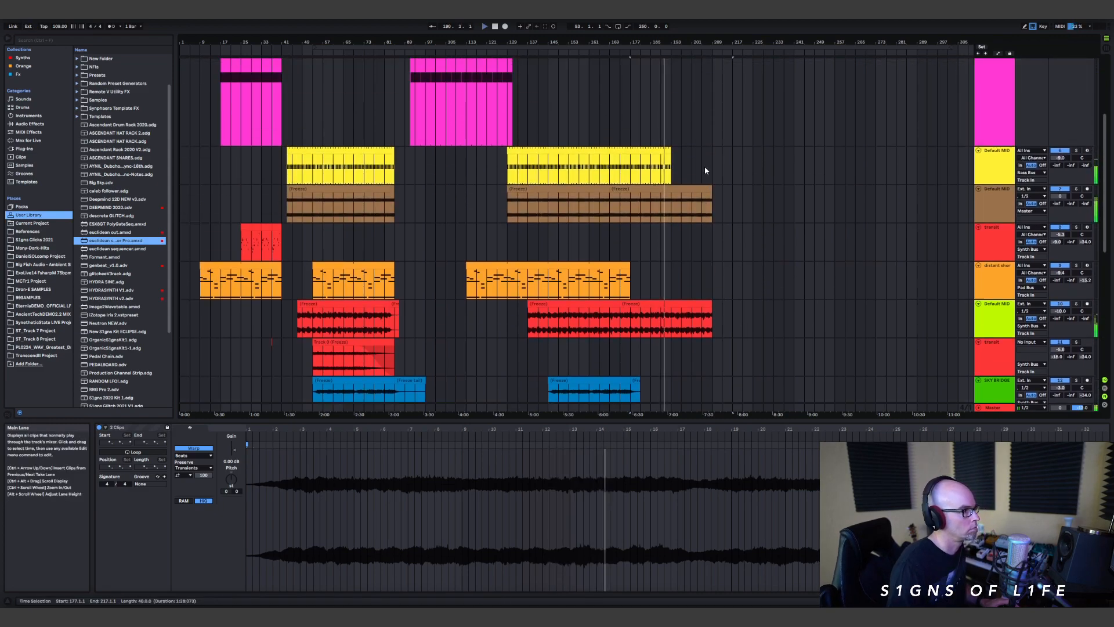
{"action": "left_click", "coordinate": [669, 150]}
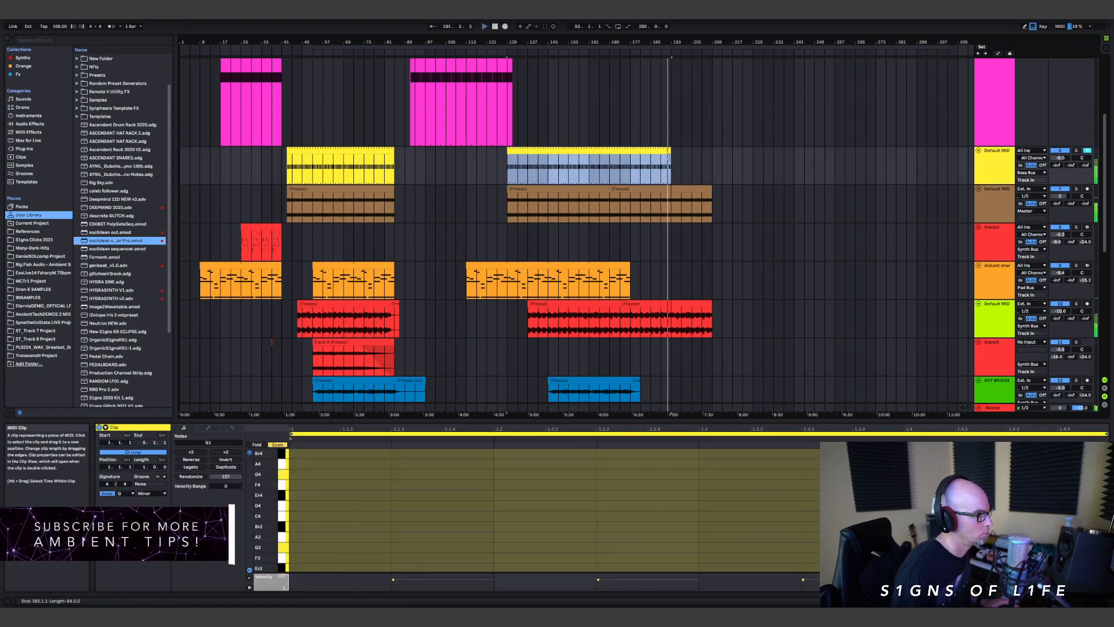
{"action": "left_click", "coordinate": [669, 198]}
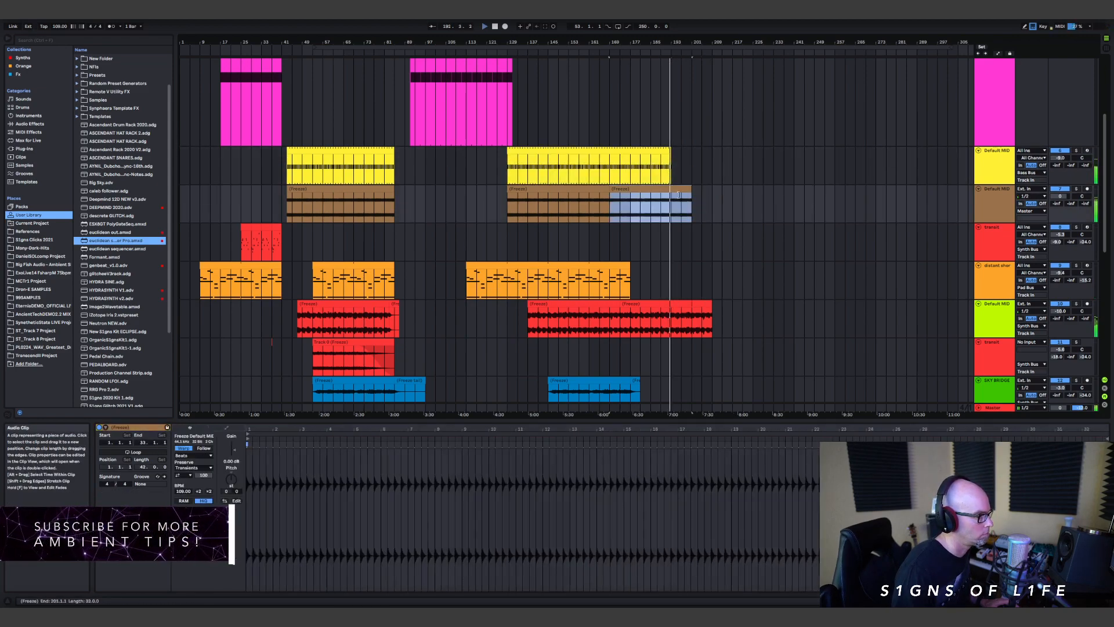
{"action": "mouse_move", "coordinate": [670, 156]}
{"action": "left_mouse_down"}
{"action": "mouse_move", "coordinate": [732, 156]}
{"action": "mouse_move", "coordinate": [681, 152]}
{"action": "left_mouse_up"}
{"action": "left_click_drag", "start_coordinate": [673, 200], "coordinate": [712, 200]}
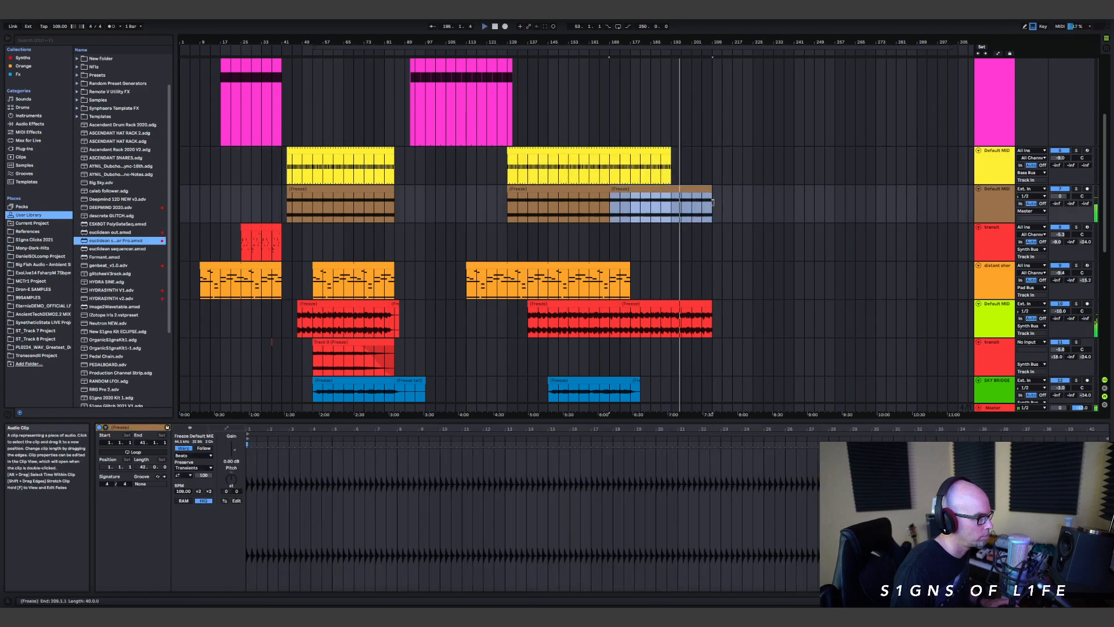
Step: Place the insert marker at bar 193 on the pink bass track and raise that track's volume to about 0.3 dB
{"action": "scroll", "coordinate": [691, 168], "scroll_direction": "up", "scroll_amount": 3}
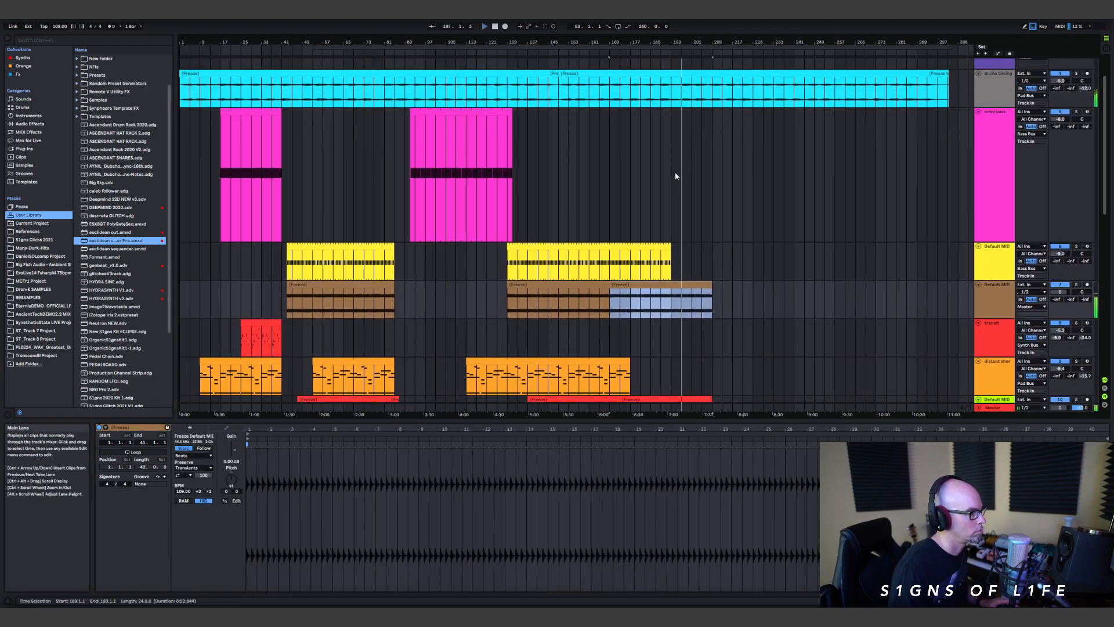
{"action": "left_click", "coordinate": [676, 176]}
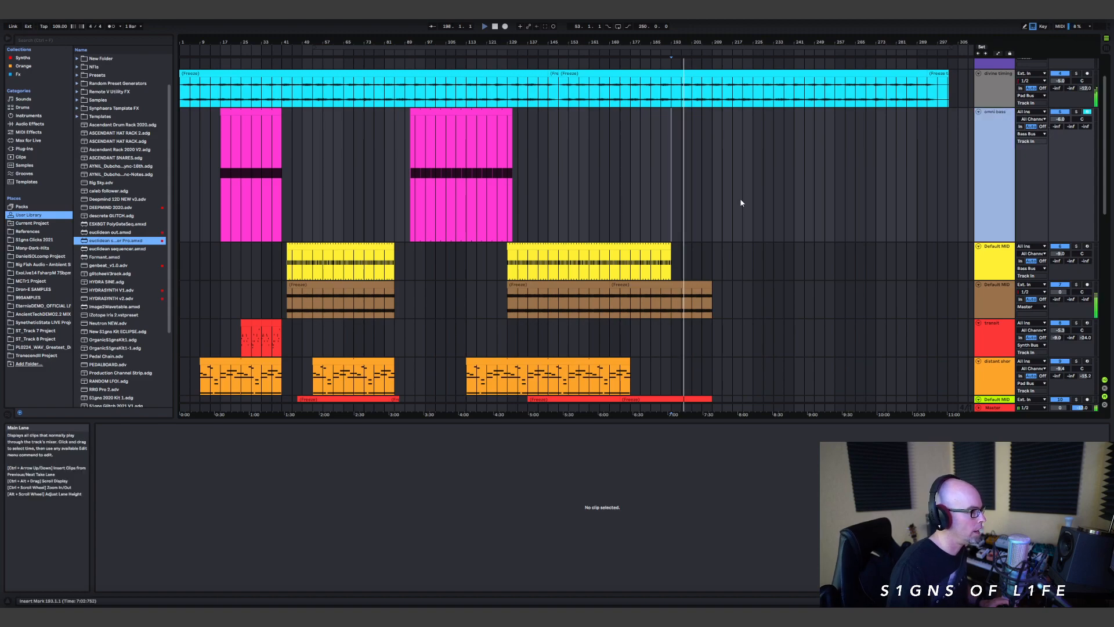
{"action": "left_click", "coordinate": [671, 171]}
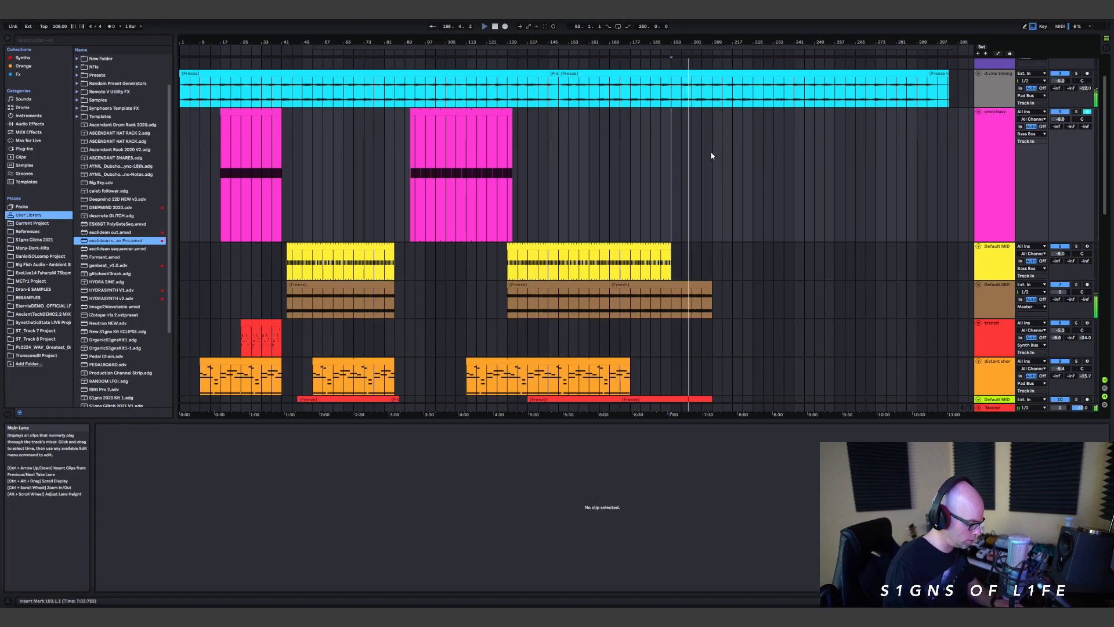
{"action": "scroll", "coordinate": [754, 191], "scroll_direction": "down", "scroll_amount": 3}
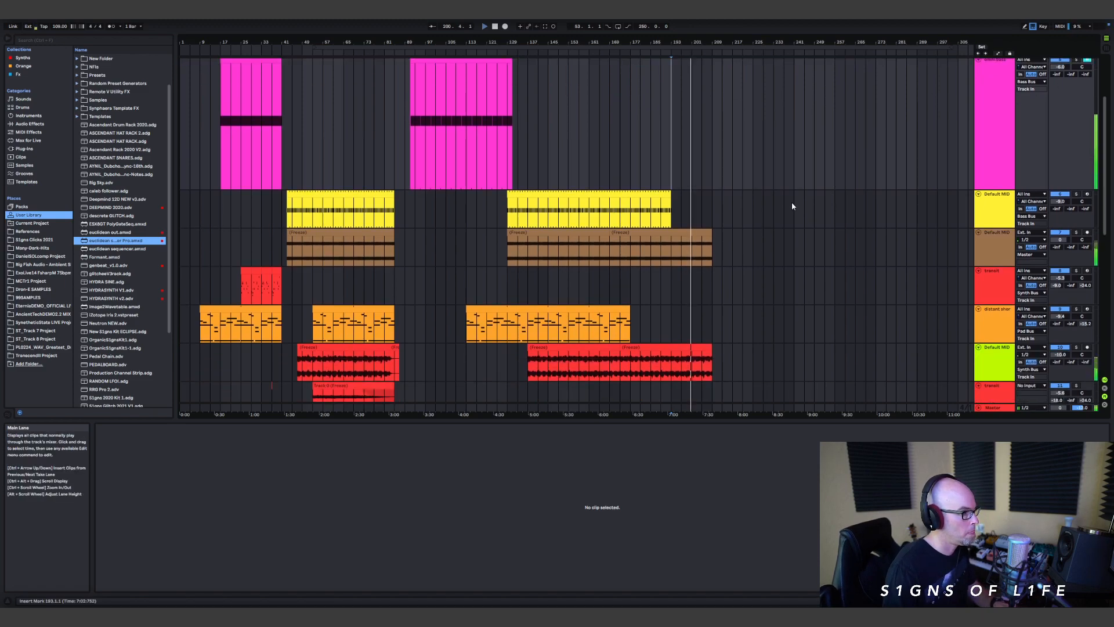
{"action": "scroll", "coordinate": [741, 205], "scroll_direction": "down", "scroll_amount": 2}
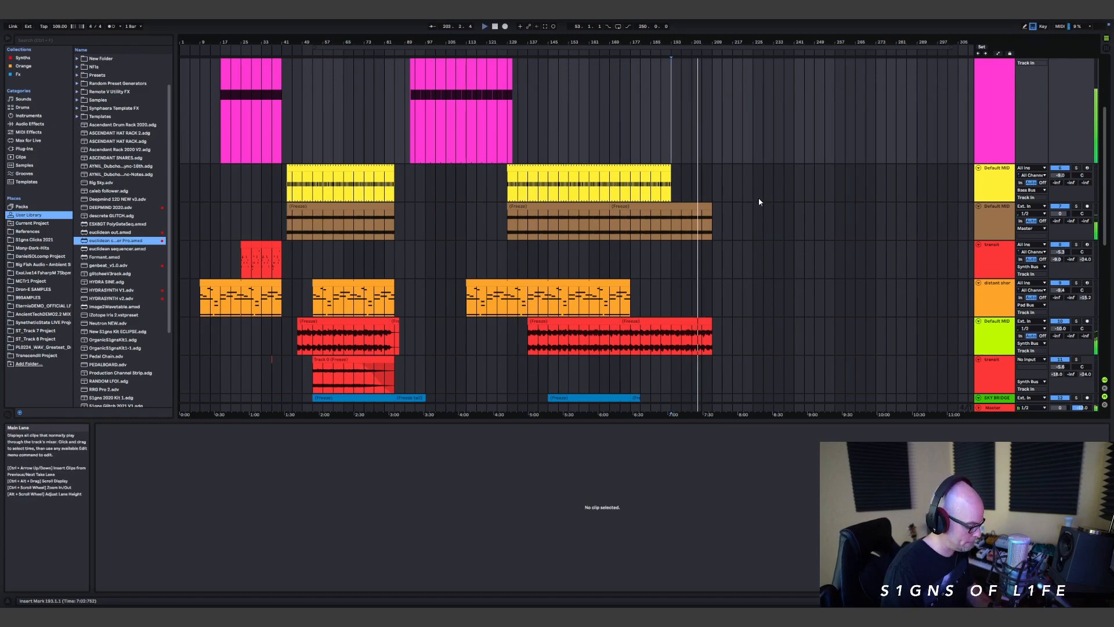
{"action": "scroll", "coordinate": [795, 174], "scroll_direction": "up", "scroll_amount": 5}
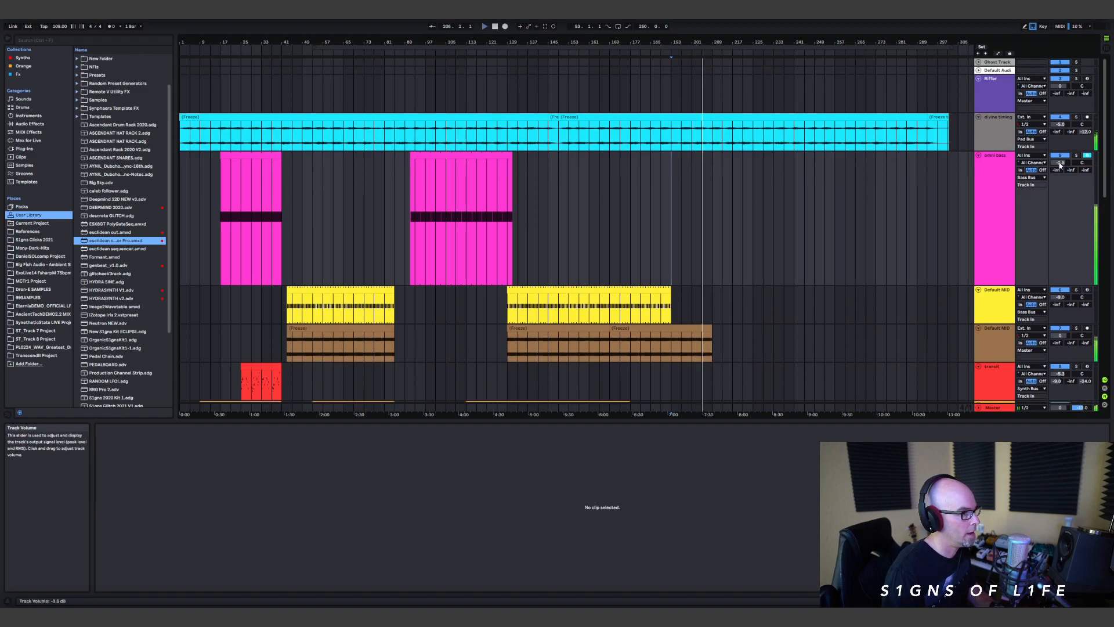
{"action": "left_click_drag", "start_coordinate": [1059, 163], "coordinate": [1059, 159]}
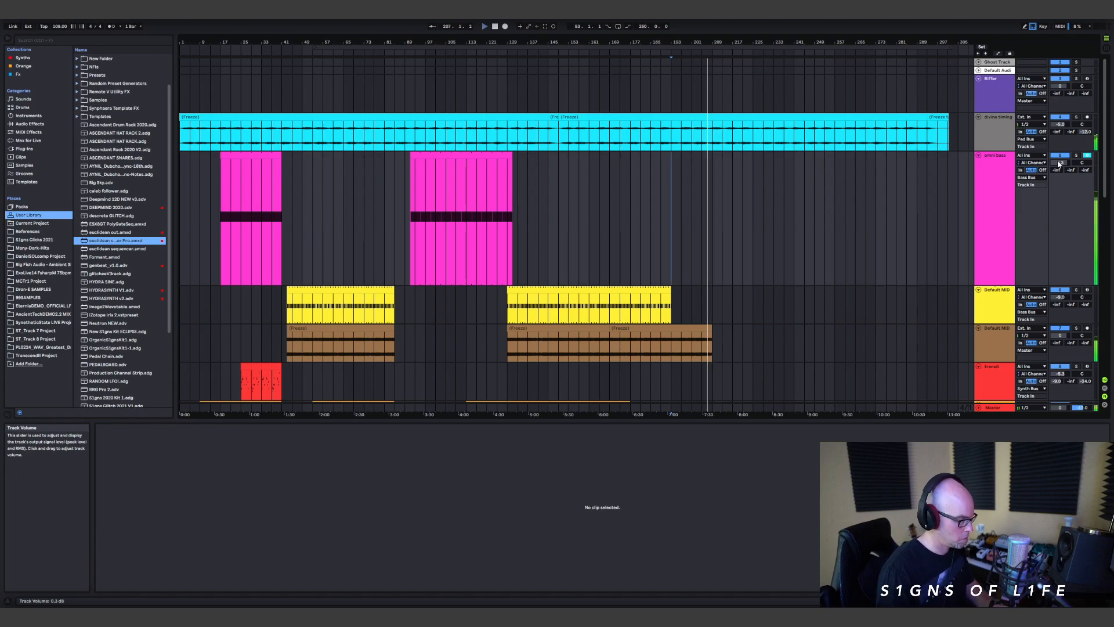
Step: Duplicate the last brown frozen clip directly after itself, spanning bars 209 to 249
{"action": "scroll", "coordinate": [798, 241], "scroll_direction": "down", "scroll_amount": 2}
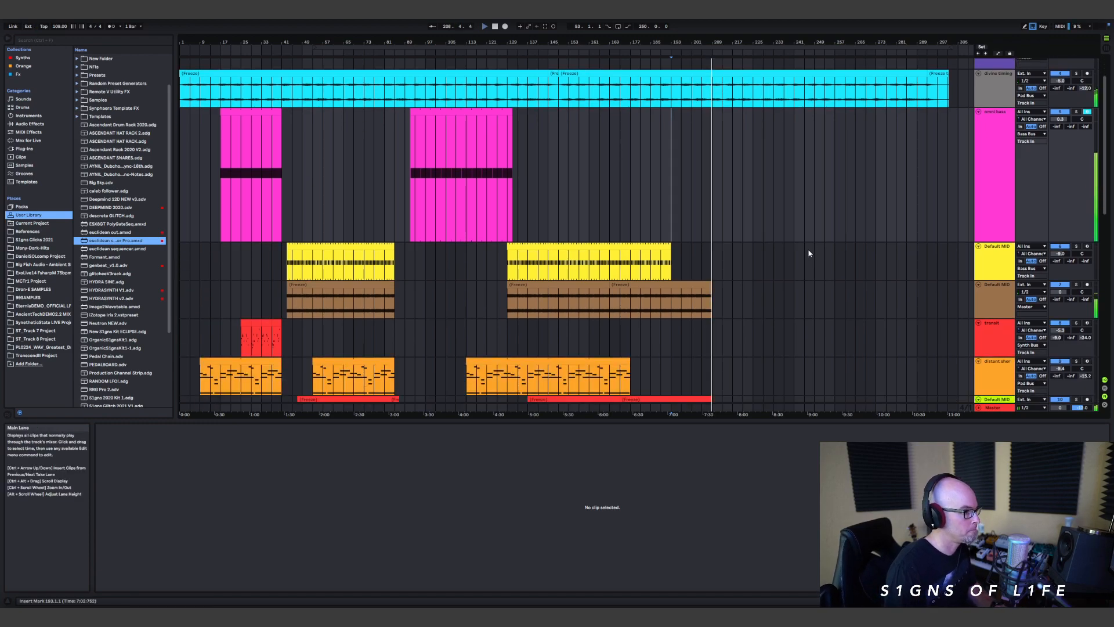
{"action": "scroll", "coordinate": [748, 249], "scroll_direction": "down", "scroll_amount": 3}
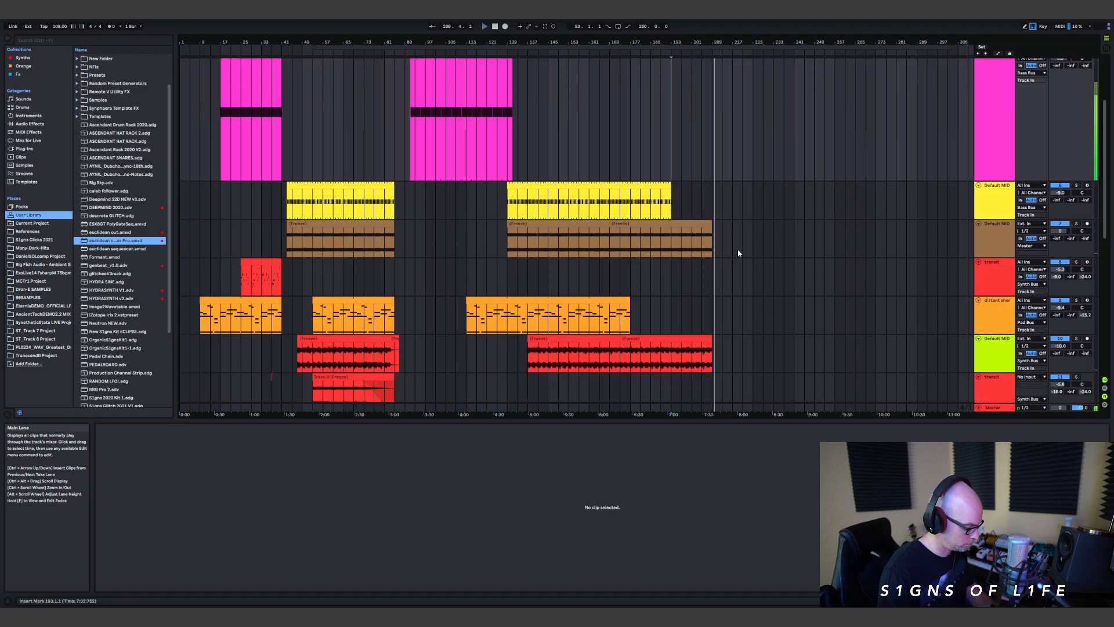
{"action": "scroll", "coordinate": [688, 166], "scroll_direction": "up", "scroll_amount": 4}
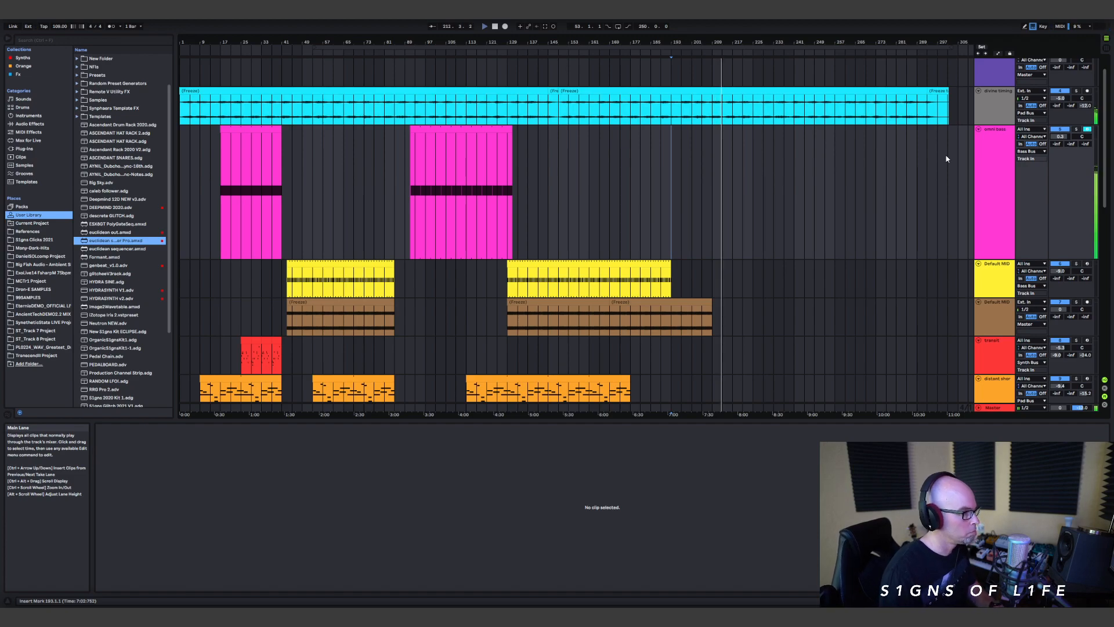
{"action": "left_click_drag", "start_coordinate": [673, 193], "coordinate": [722, 197]}
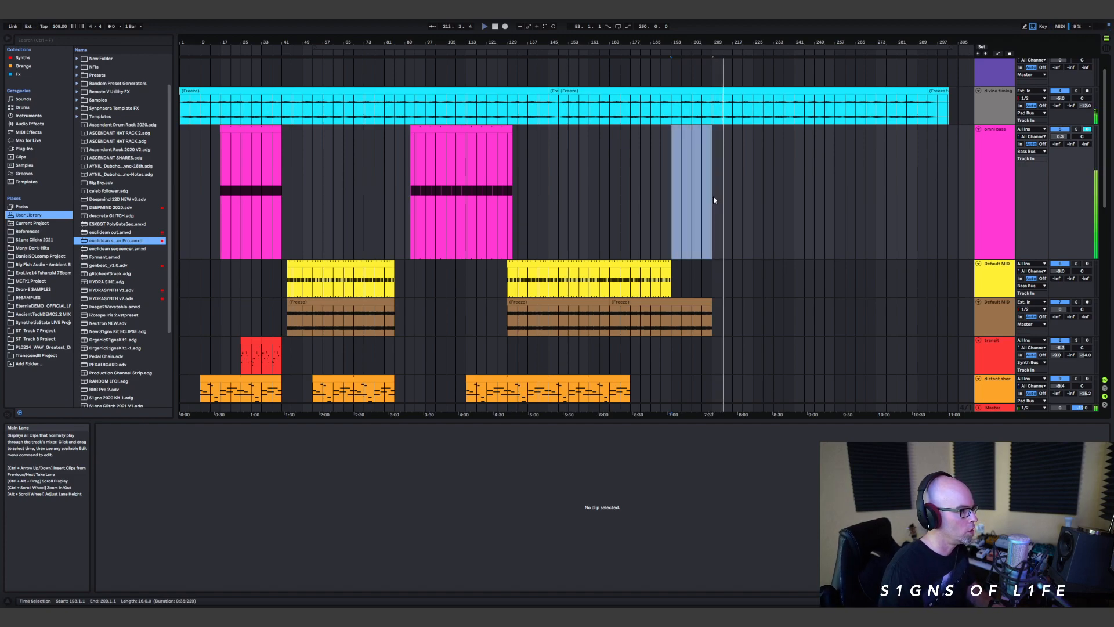
{"action": "left_click", "coordinate": [711, 303]}
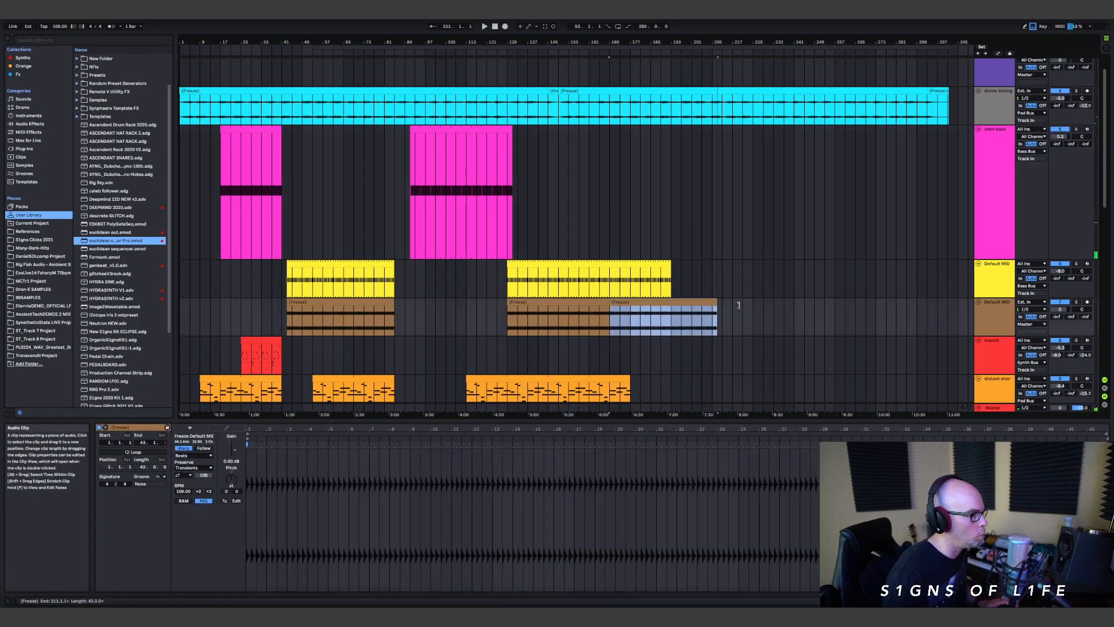
{"action": "key", "text": "ctrl+d"}
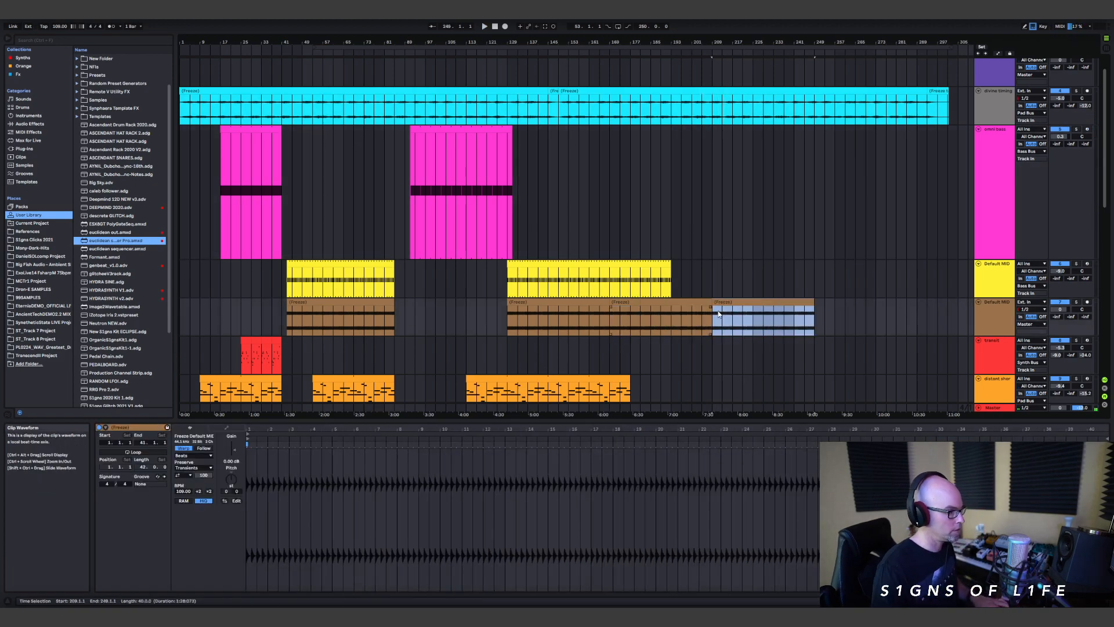
Step: Record a new MIDI bass part on the pink bass track from bar 193 to about bar 207
{"action": "left_click", "coordinate": [670, 226]}
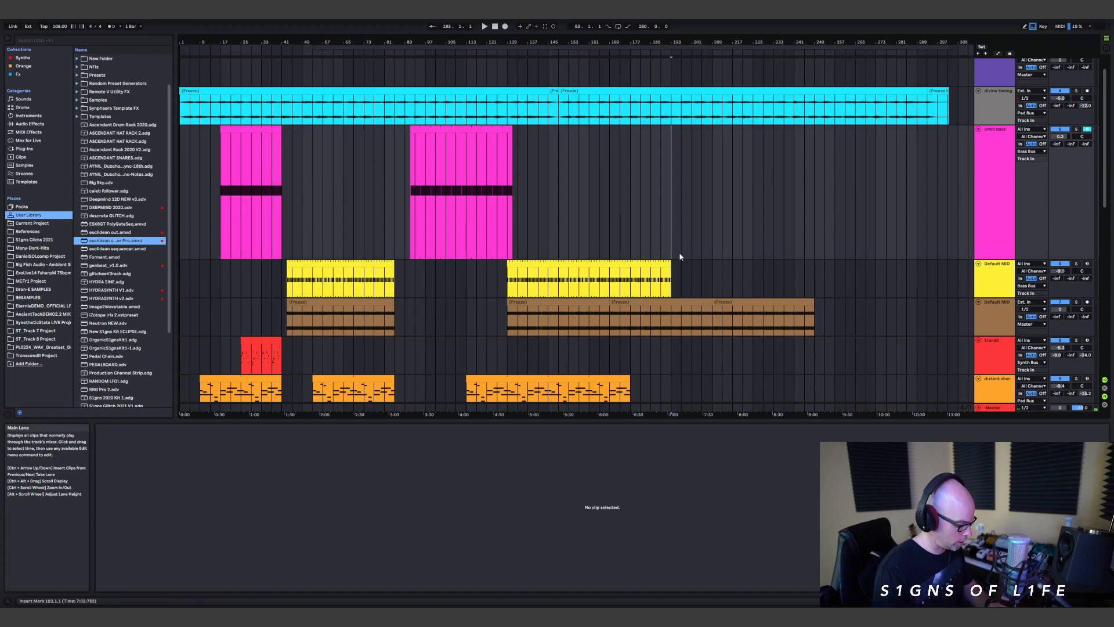
{"action": "left_click", "coordinate": [505, 27]}
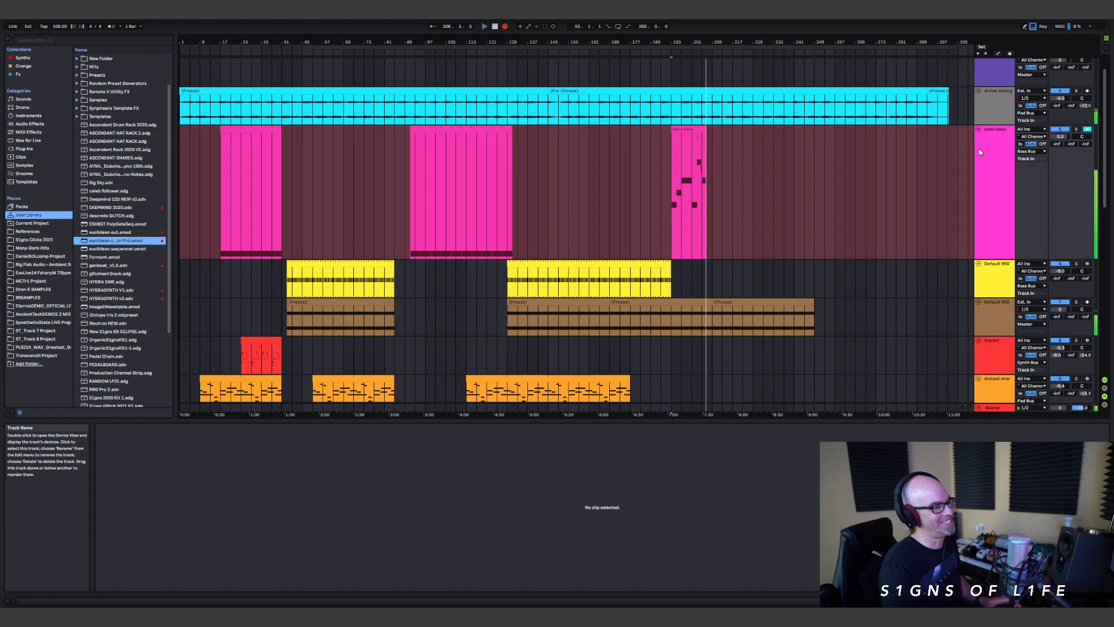
{"action": "key", "text": "space"}
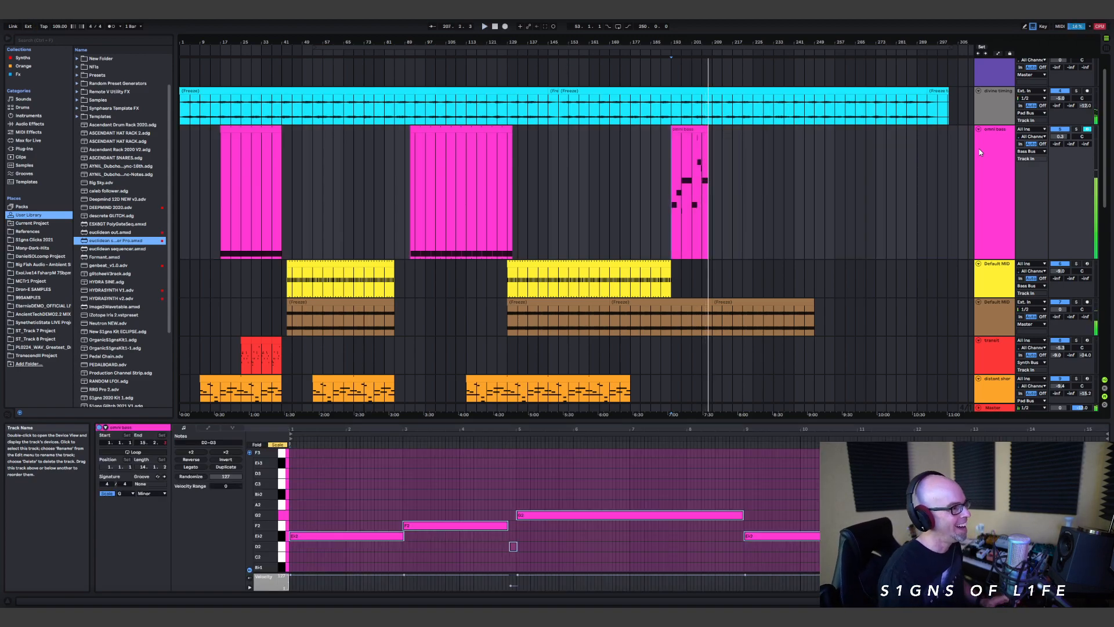
Step: Open the newly recorded bass clip in an enlarged note editor and play it back from bar 193
{"action": "left_click", "coordinate": [697, 129]}
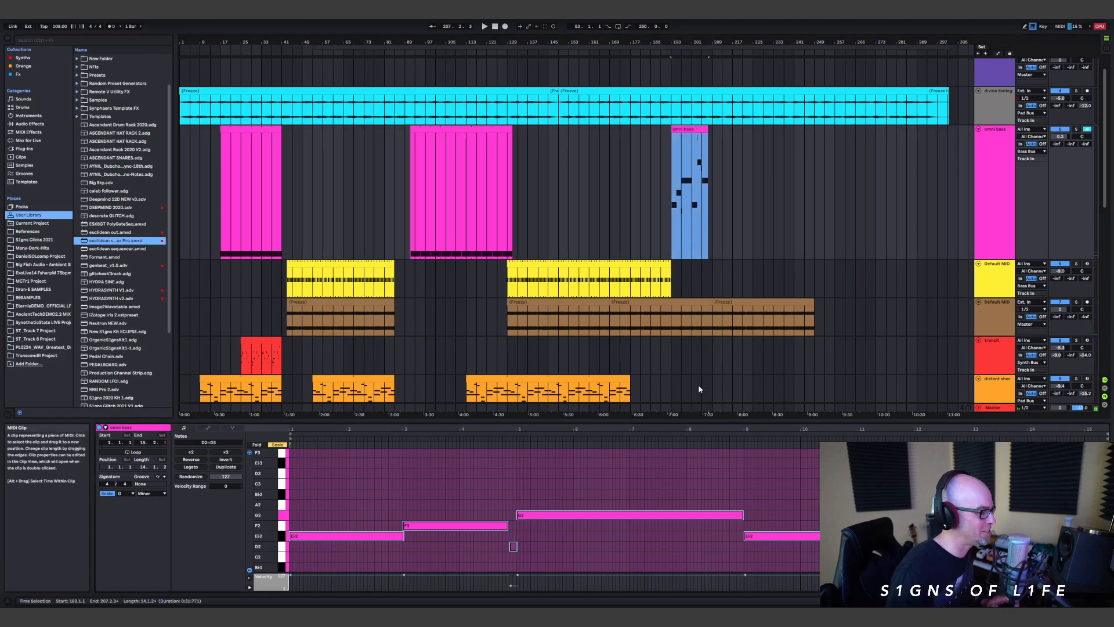
{"action": "left_click_drag", "start_coordinate": [704, 419], "coordinate": [705, 149]}
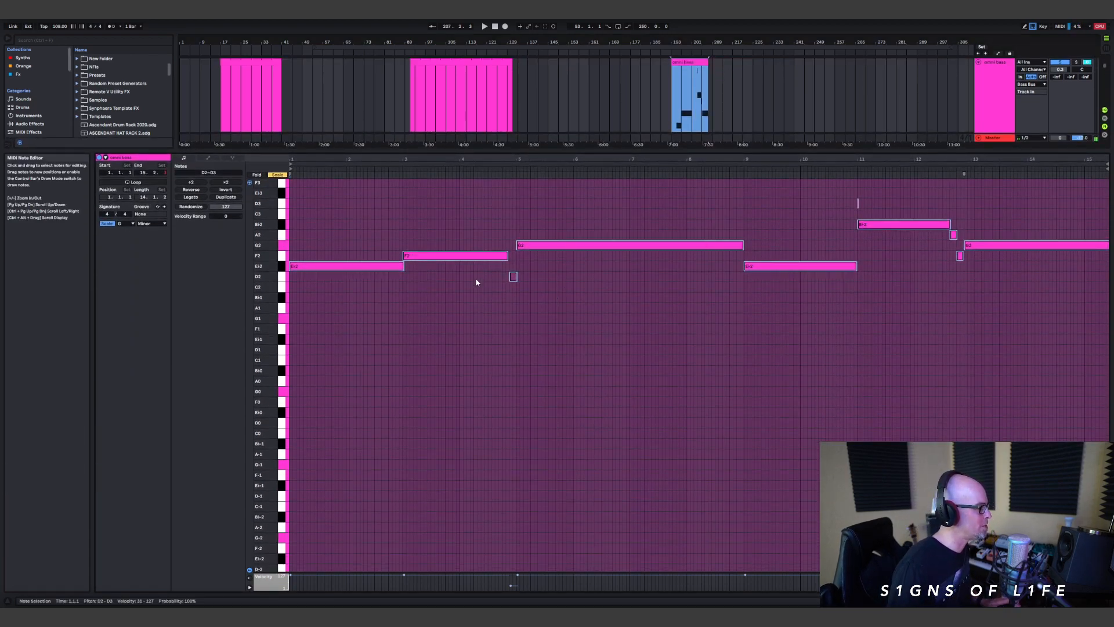
{"action": "key", "text": "space"}
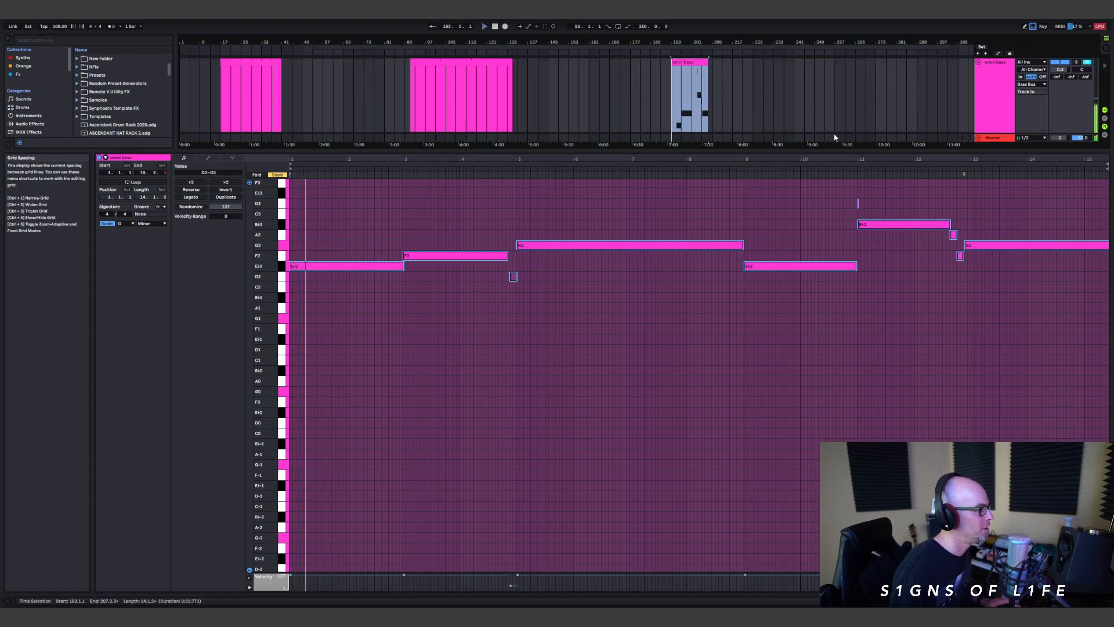
{"action": "scroll", "coordinate": [505, 273], "scroll_direction": "up", "scroll_amount": 2}
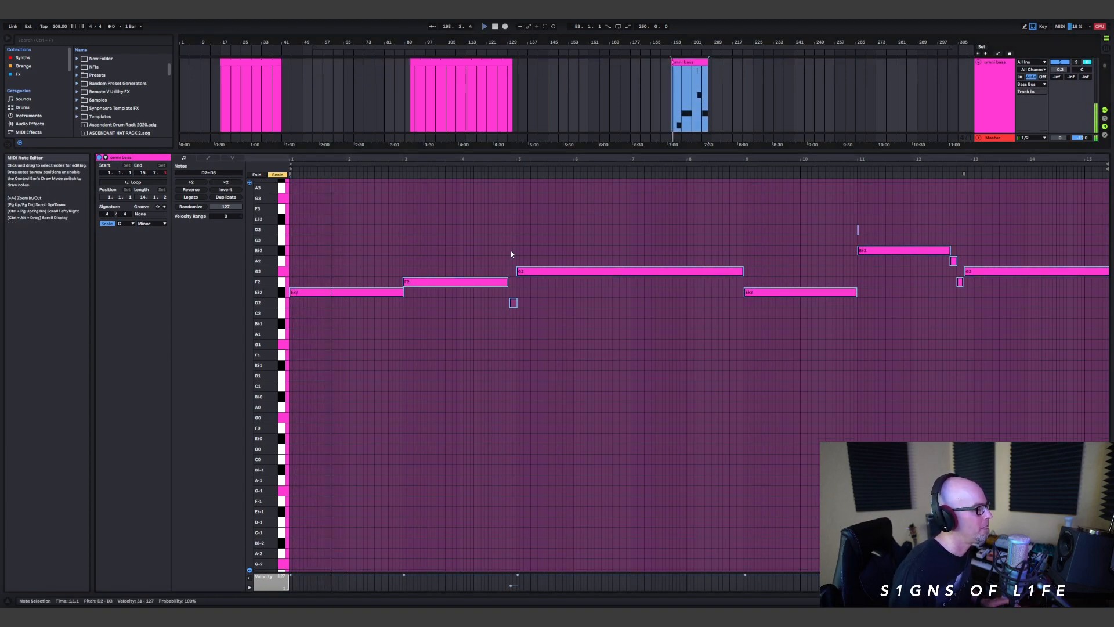
{"action": "right_click", "coordinate": [561, 310]}
{"action": "left_click", "coordinate": [623, 467]}
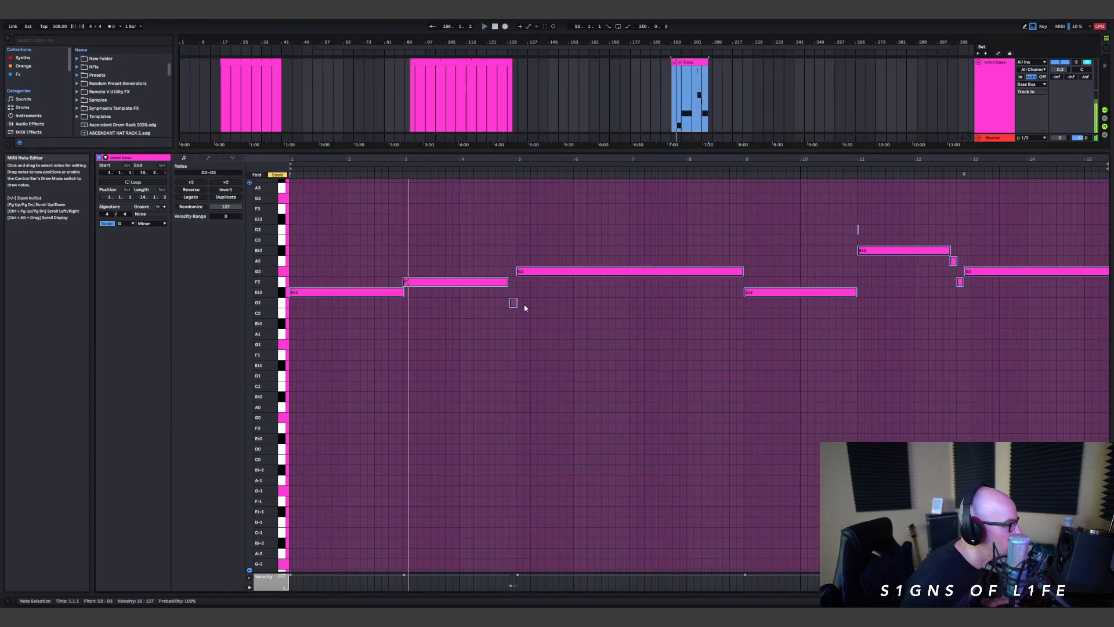
Step: Raise the velocity of the short, quiet D2 note just before bar 5 of the recorded bass clip
{"action": "key", "text": "ctrl+a"}
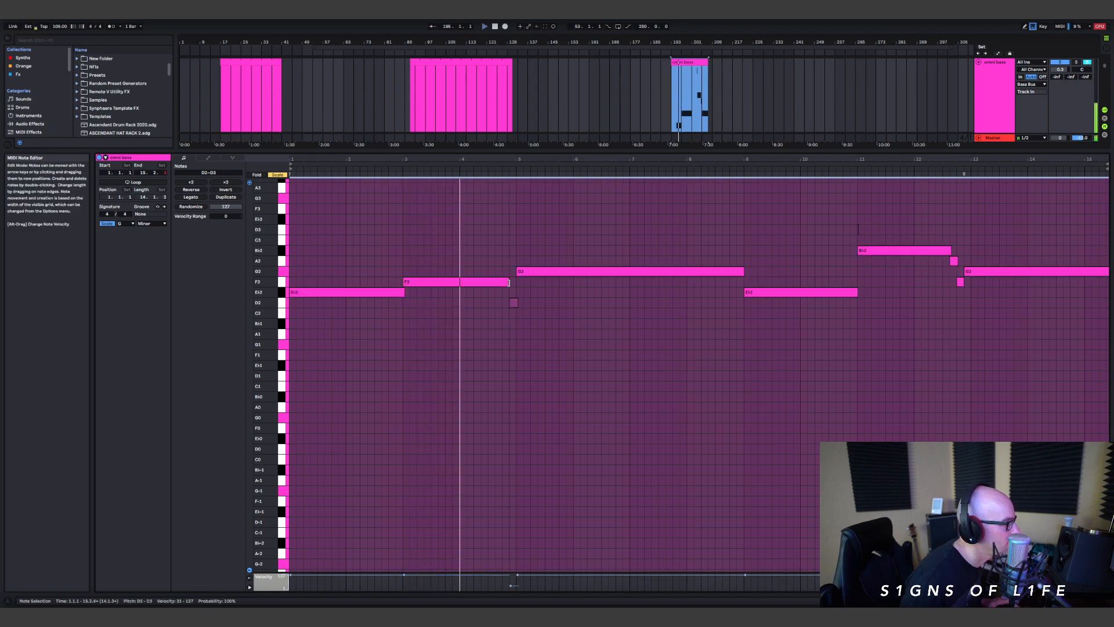
{"action": "left_click", "coordinate": [516, 301]}
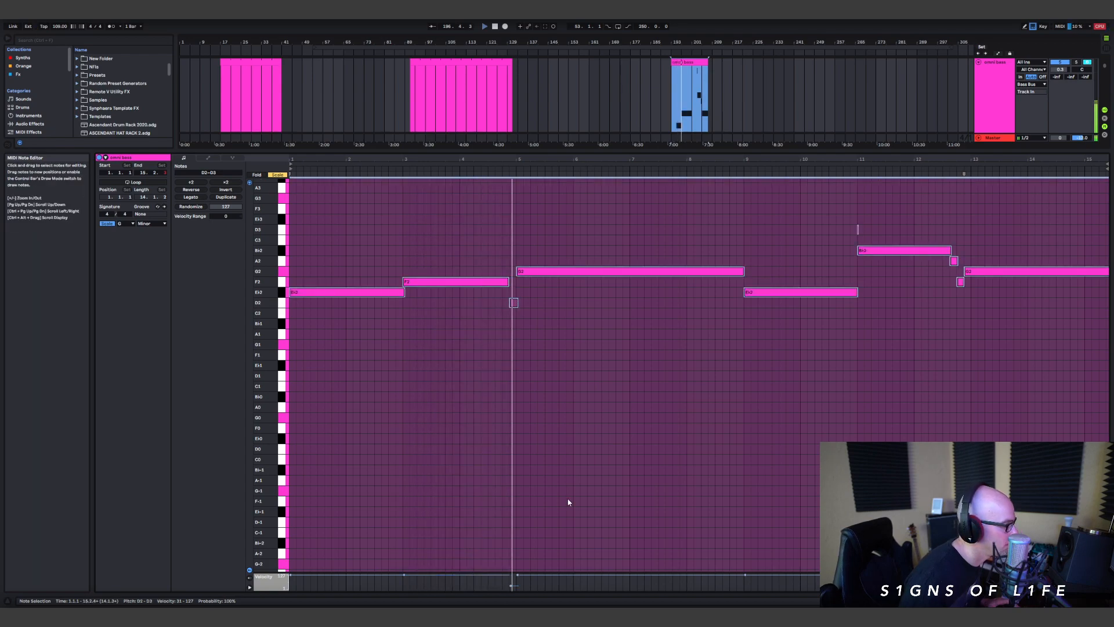
{"action": "left_click_drag", "start_coordinate": [515, 586], "coordinate": [515, 581]}
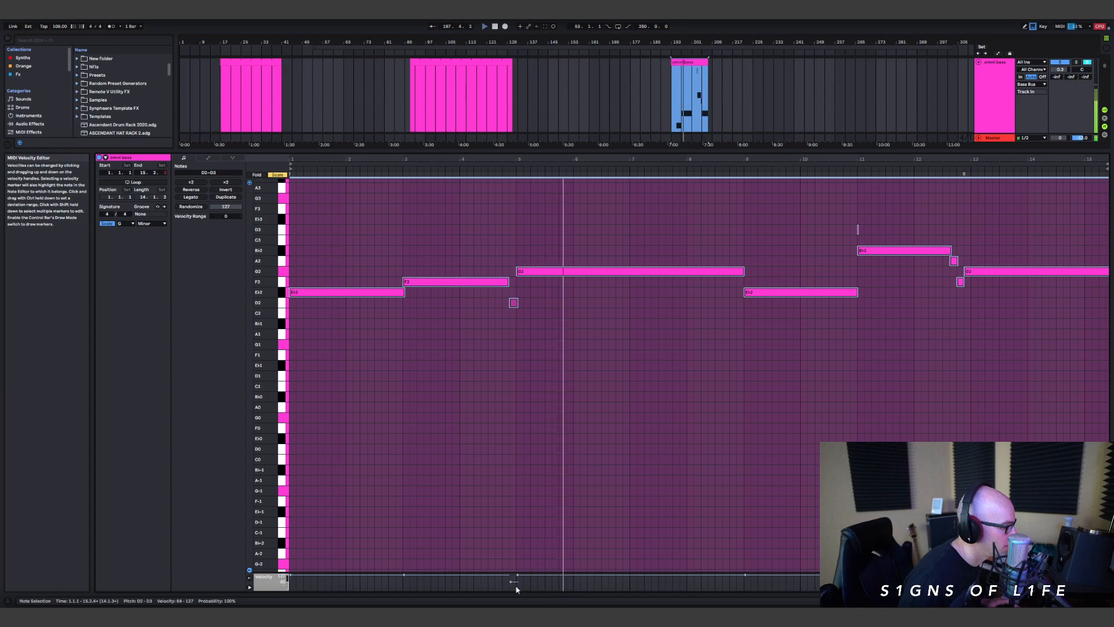
Step: Delete all the bass clip's notes from bar 9 onward, keeping only the first eight bars
{"action": "left_click_drag", "start_coordinate": [517, 302], "coordinate": [515, 303]}
{"action": "left_click_drag", "start_coordinate": [767, 364], "coordinate": [1097, 174]}
{"action": "key", "text": "Delete"}
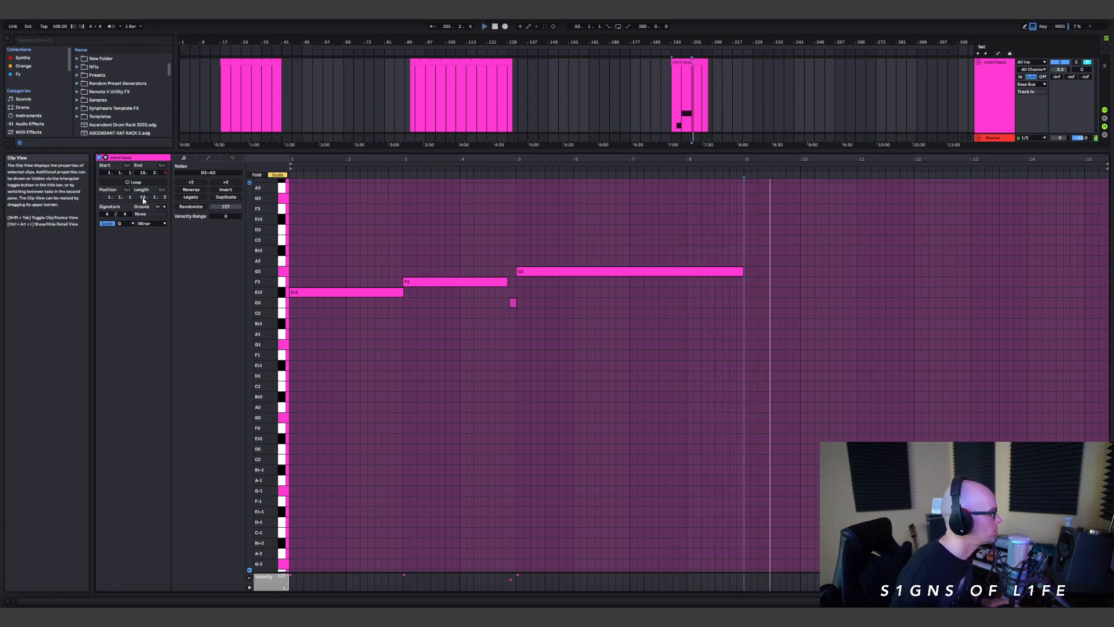
Step: Set the bass clip's loop length to 8 bars and select all its remaining notes
{"action": "left_click_drag", "start_coordinate": [143, 197], "coordinate": [144, 198]}
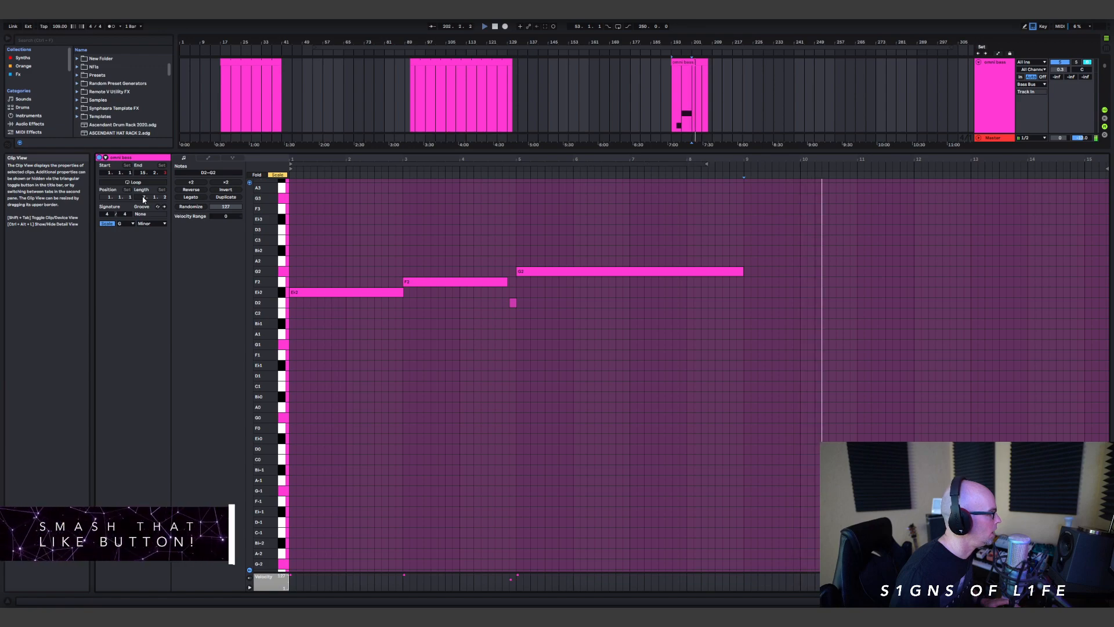
{"action": "key", "text": "space"}
{"action": "key", "text": "space"}
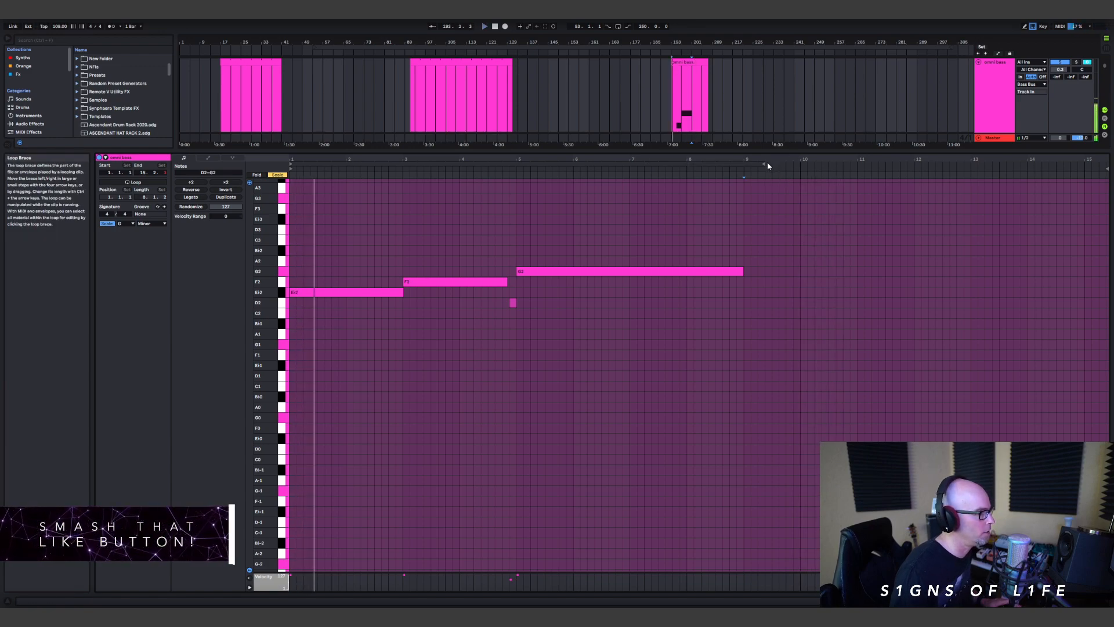
{"action": "left_click_drag", "start_coordinate": [763, 164], "coordinate": [744, 168]}
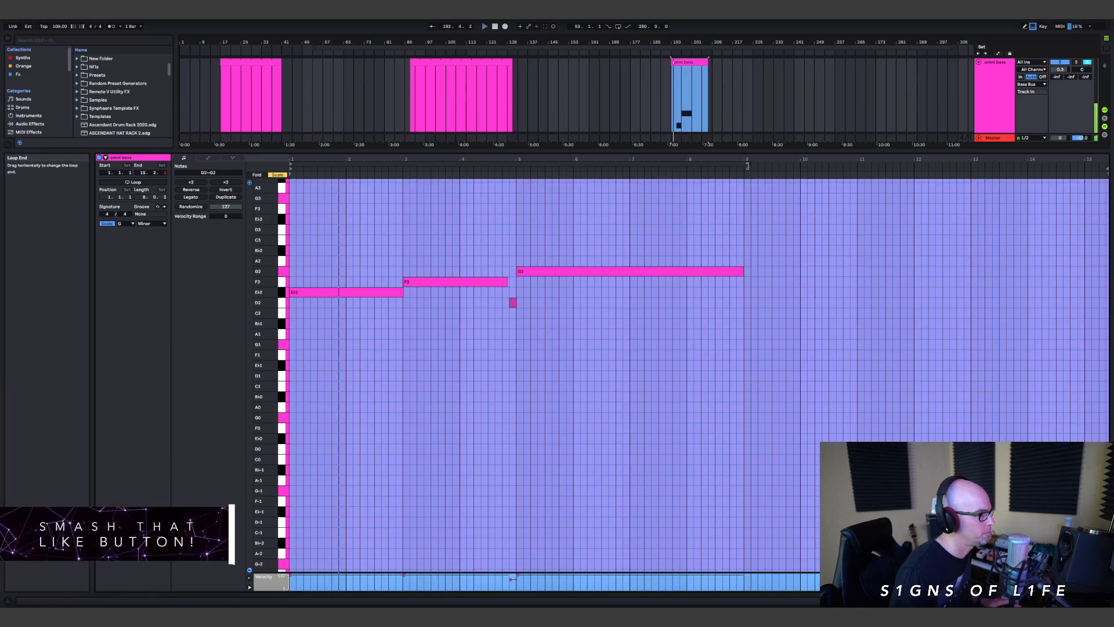
{"action": "right_click", "coordinate": [605, 188]}
{"action": "left_click", "coordinate": [639, 224]}
{"action": "key", "text": "ctrl+a"}
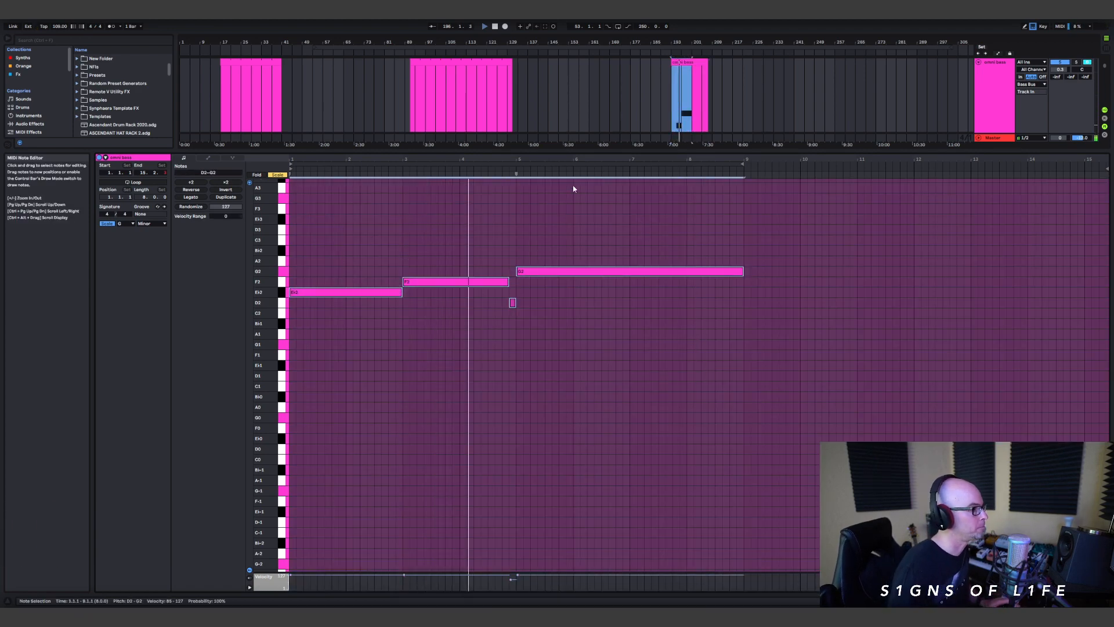
Step: Shrink the note editor and shorten the recorded bass clip so it ends at bar 201
{"action": "left_click_drag", "start_coordinate": [615, 152], "coordinate": [597, 480]}
{"action": "scroll", "coordinate": [712, 153], "scroll_direction": "up", "scroll_amount": 1}
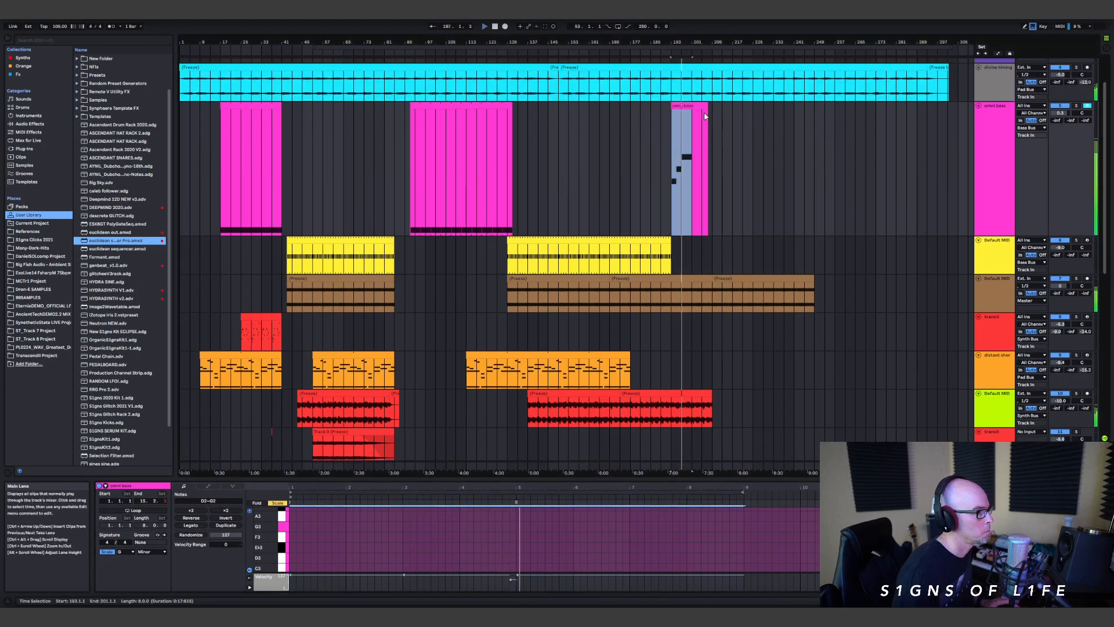
{"action": "left_click_drag", "start_coordinate": [706, 107], "coordinate": [692, 110]}
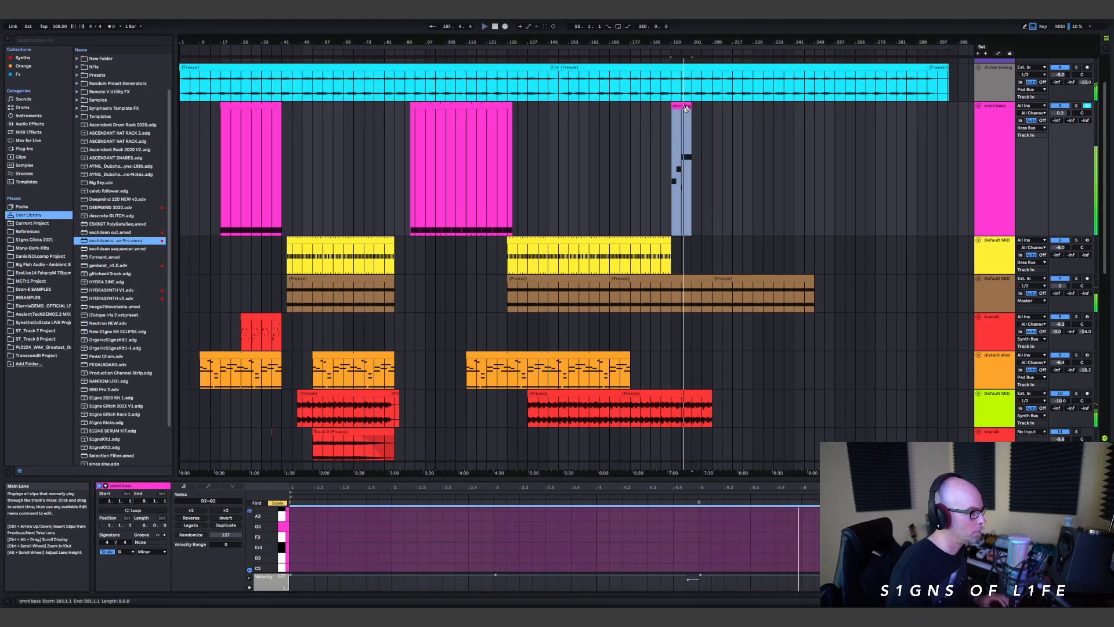
Step: Duplicate the eight-bar bass clip three times in a row and shorten the last brown frozen clip to end at bar 225
{"action": "key", "text": "ctrl+d"}
{"action": "key", "text": "ctrl+d"}
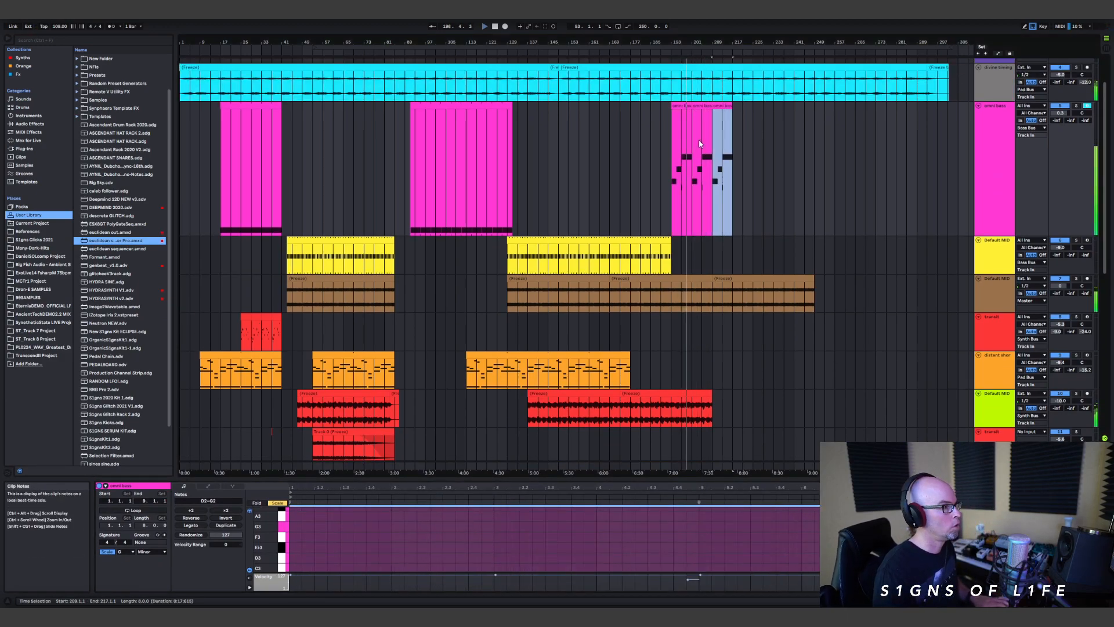
{"action": "key", "text": "ctrl+d"}
{"action": "left_click_drag", "start_coordinate": [815, 280], "coordinate": [754, 293]}
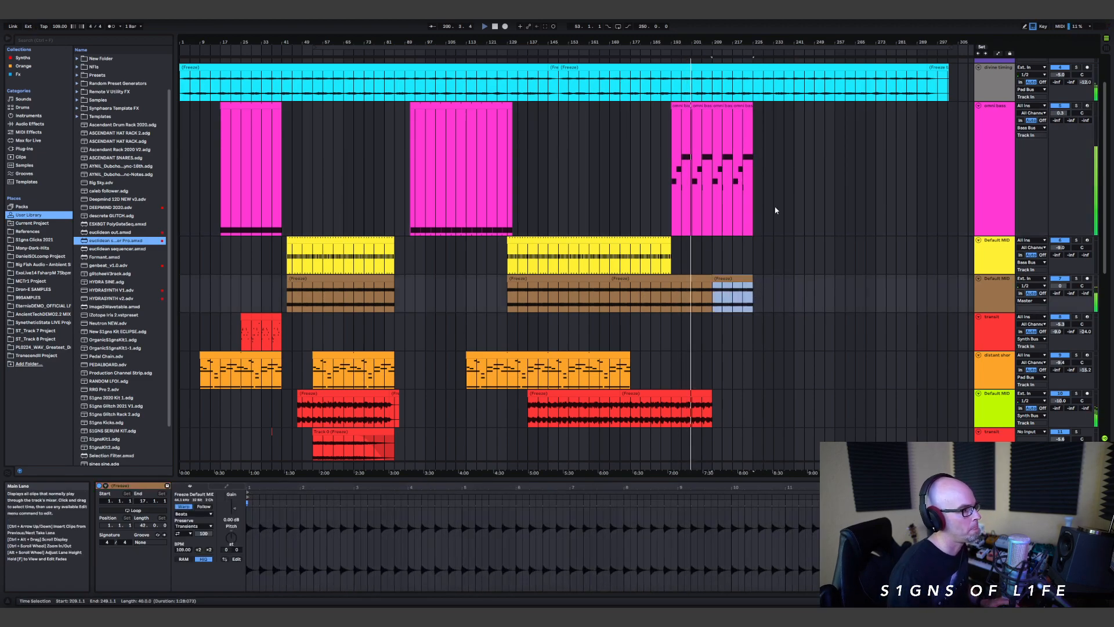
Step: Add the Vital synth from the Synths collection to the empty Default MIDI track below the RUBICON track
{"action": "scroll", "coordinate": [775, 226], "scroll_direction": "down", "scroll_amount": 5}
{"action": "scroll", "coordinate": [774, 350], "scroll_direction": "down", "scroll_amount": 5}
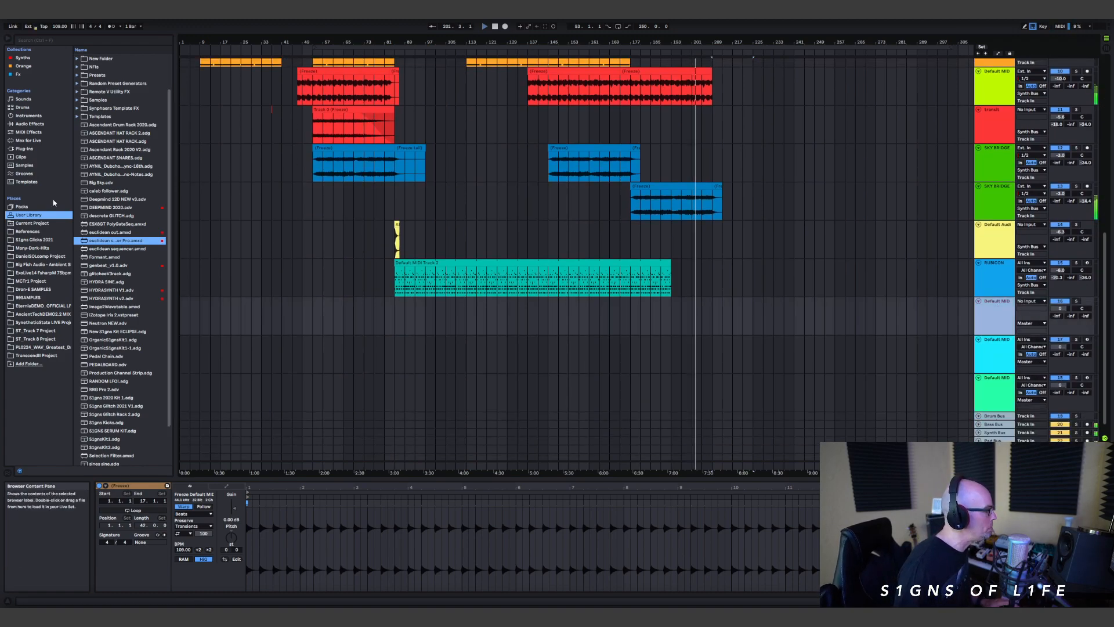
{"action": "left_click", "coordinate": [23, 58]}
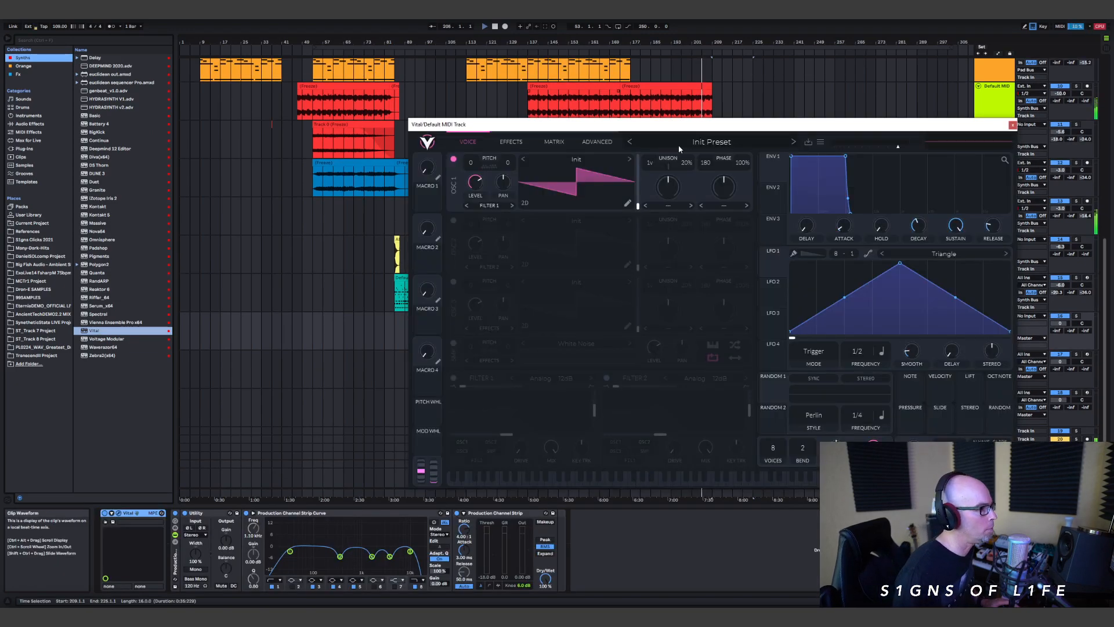
Step: Load the User preset "Anomaly - LD Neutron" in Vital and close the synth window
{"action": "left_click", "coordinate": [680, 141]}
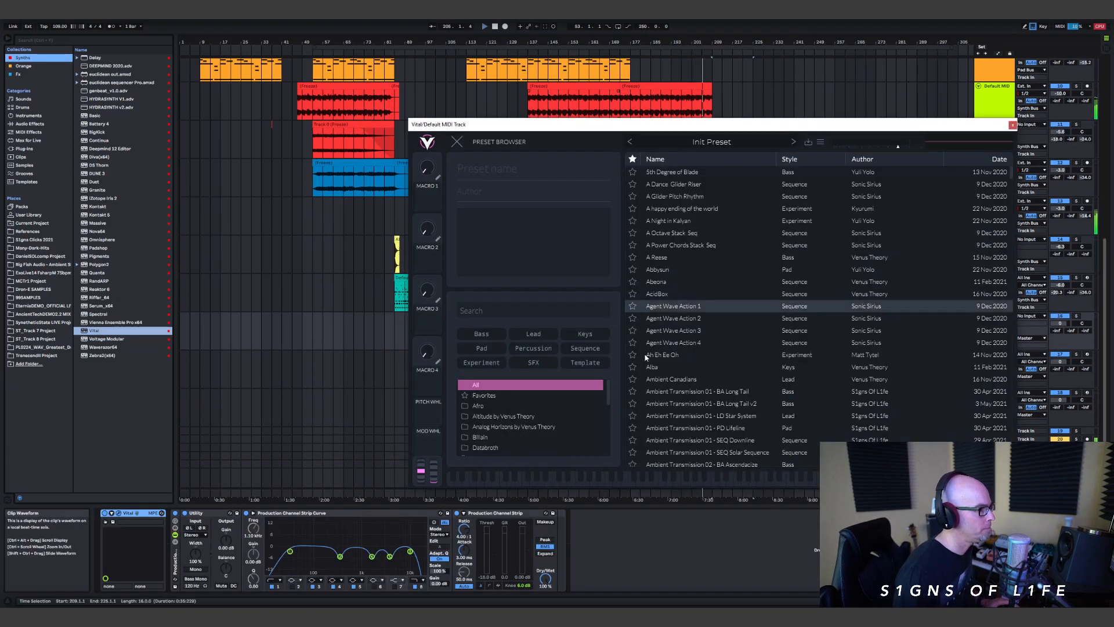
{"action": "scroll", "coordinate": [522, 423], "scroll_direction": "down", "scroll_amount": 10}
{"action": "left_click", "coordinate": [510, 419]}
{"action": "scroll", "coordinate": [735, 345], "scroll_direction": "down", "scroll_amount": 4}
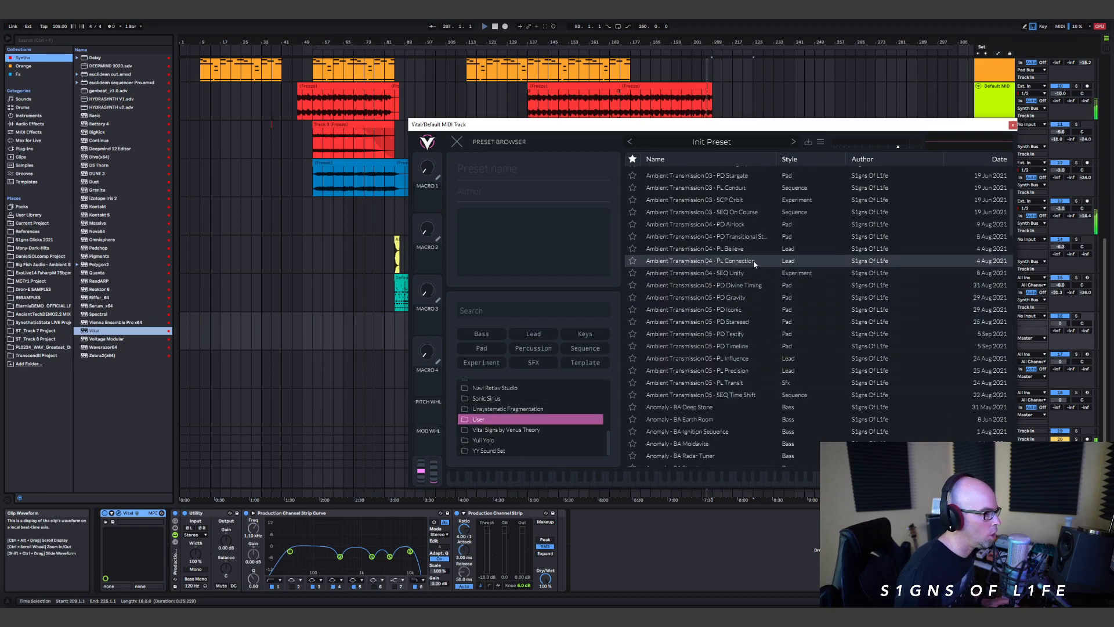
{"action": "scroll", "coordinate": [756, 273], "scroll_direction": "down", "scroll_amount": 5}
{"action": "scroll", "coordinate": [748, 359], "scroll_direction": "down", "scroll_amount": 1}
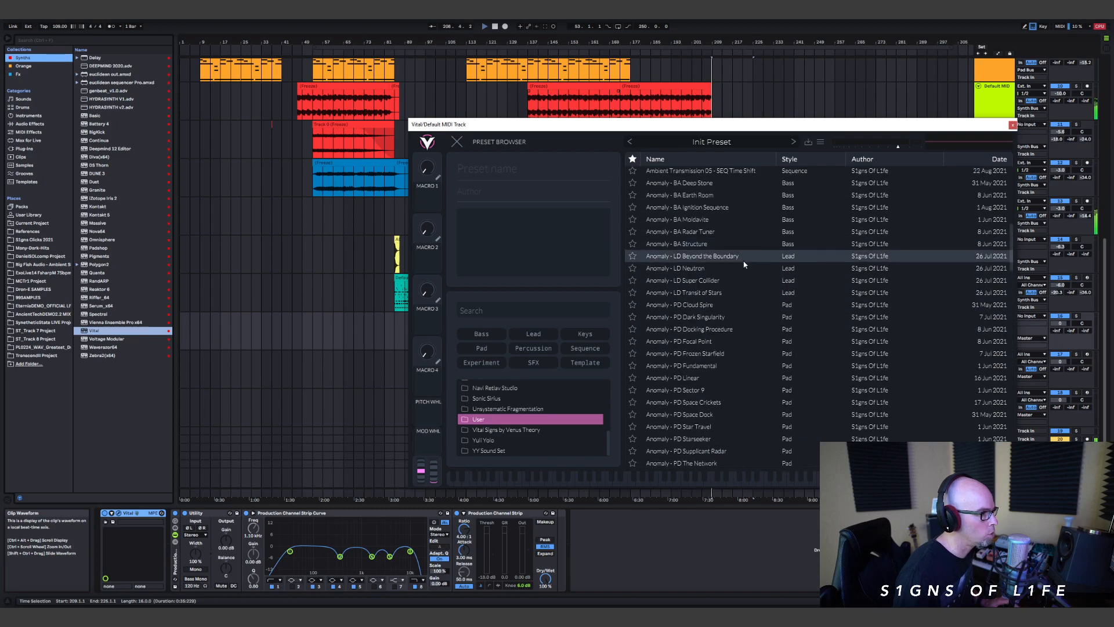
{"action": "left_click", "coordinate": [722, 269]}
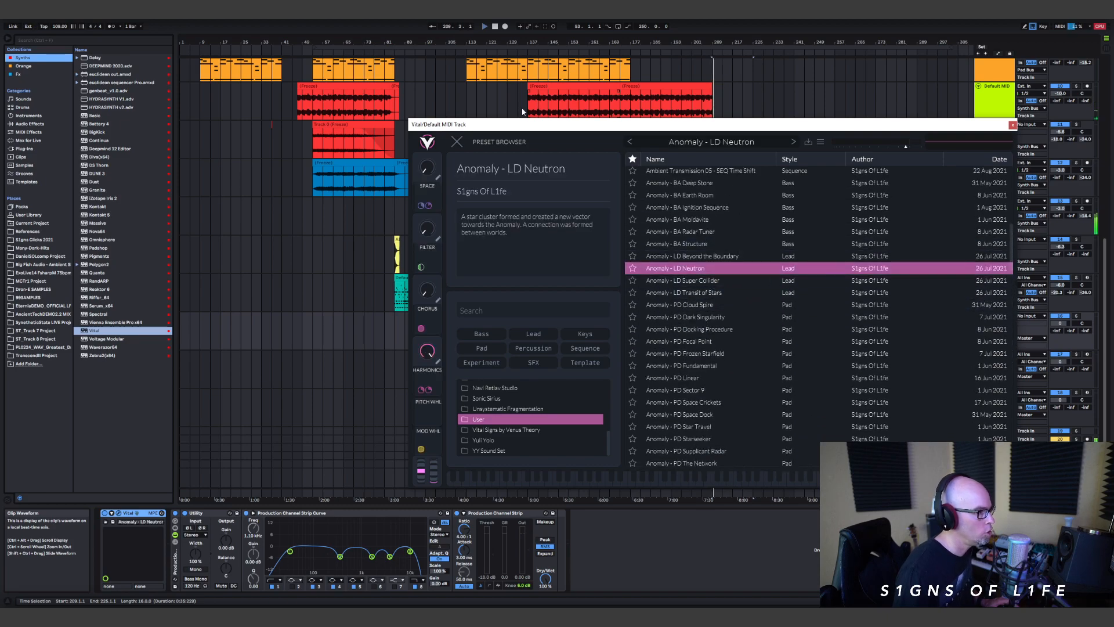
{"action": "left_click", "coordinate": [457, 142]}
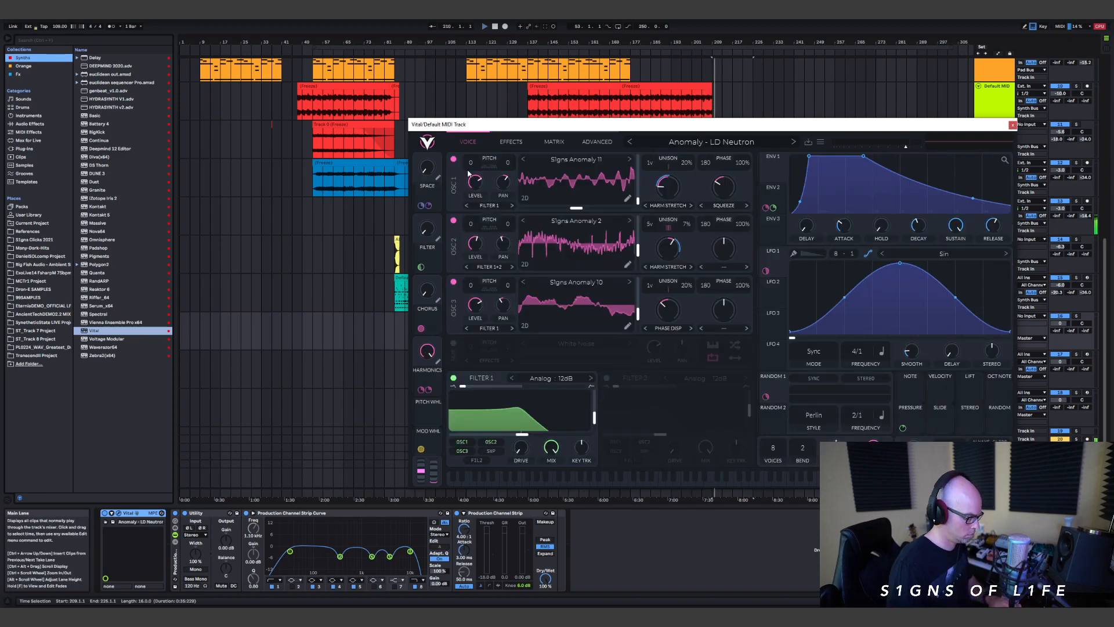
{"action": "left_click", "coordinate": [1012, 124]}
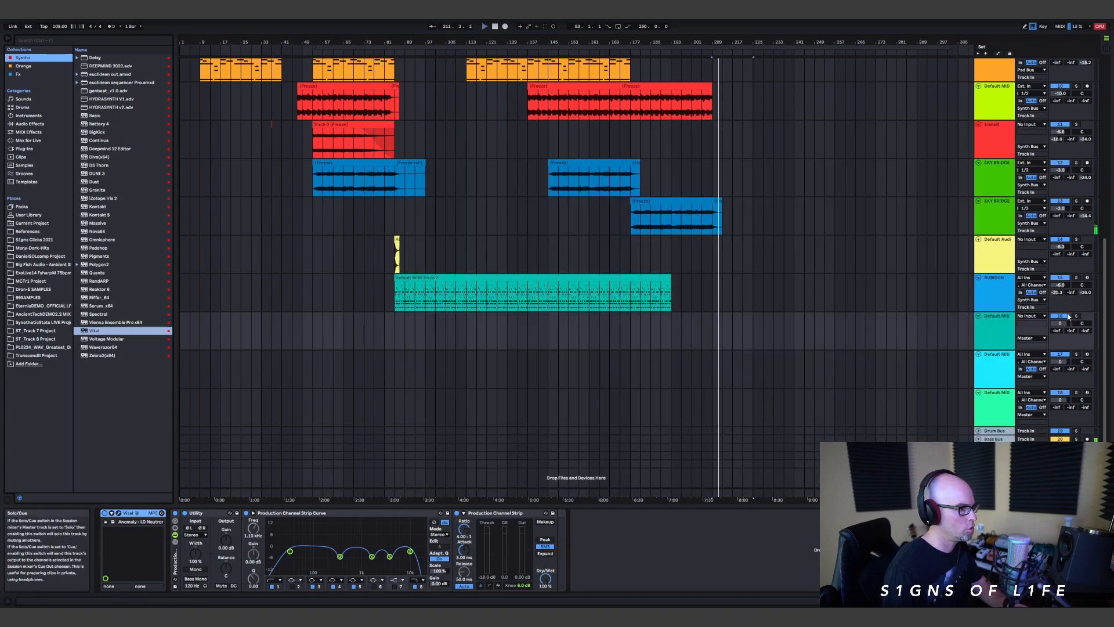
Step: Configure the Vital track with All Ins input, recording armed, Synth Bus output and a volume of -5.5 dB
{"action": "left_click", "coordinate": [1036, 316]}
{"action": "left_click", "coordinate": [1034, 324]}
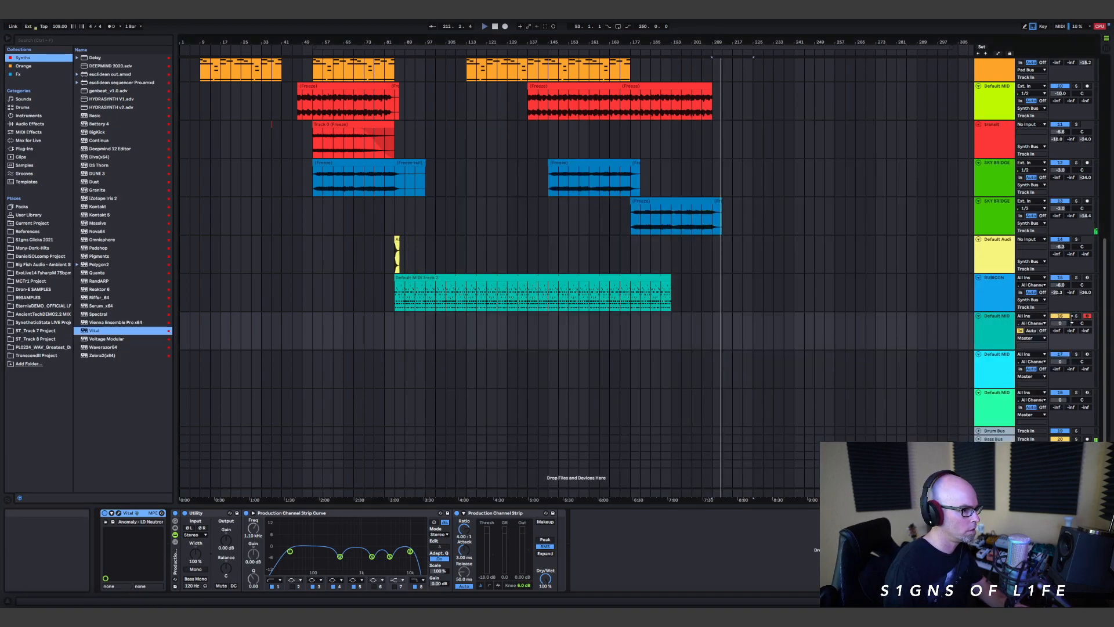
{"action": "left_click", "coordinate": [1086, 316]}
{"action": "left_click", "coordinate": [1033, 338]}
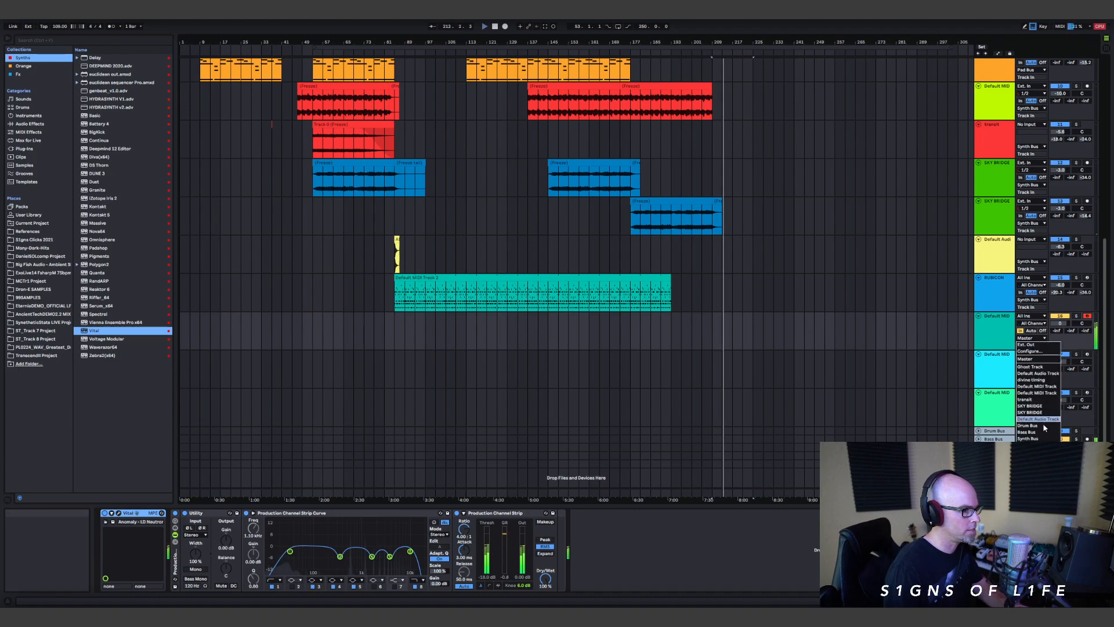
{"action": "left_click", "coordinate": [1044, 434]}
{"action": "left_click_drag", "start_coordinate": [1061, 324], "coordinate": [1061, 327]}
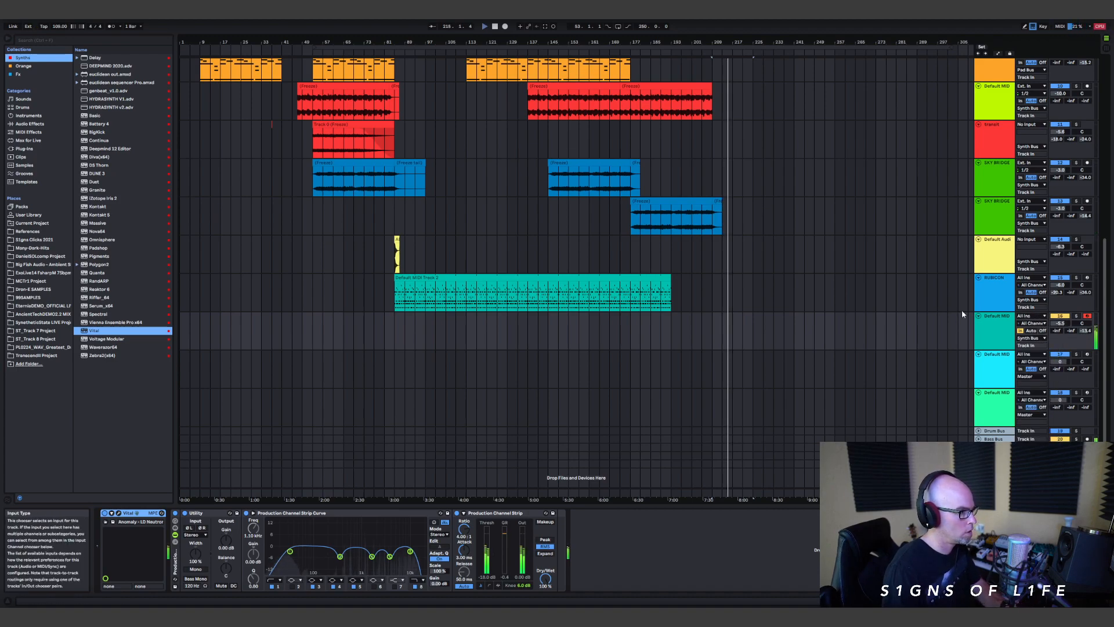
Step: Play the arrangement from bar 193 and lower the Vital track's volume to -6.4 dB
{"action": "scroll", "coordinate": [735, 218], "scroll_direction": "up", "scroll_amount": 2}
{"action": "scroll", "coordinate": [720, 261], "scroll_direction": "up", "scroll_amount": 1}
{"action": "left_click", "coordinate": [680, 394]}
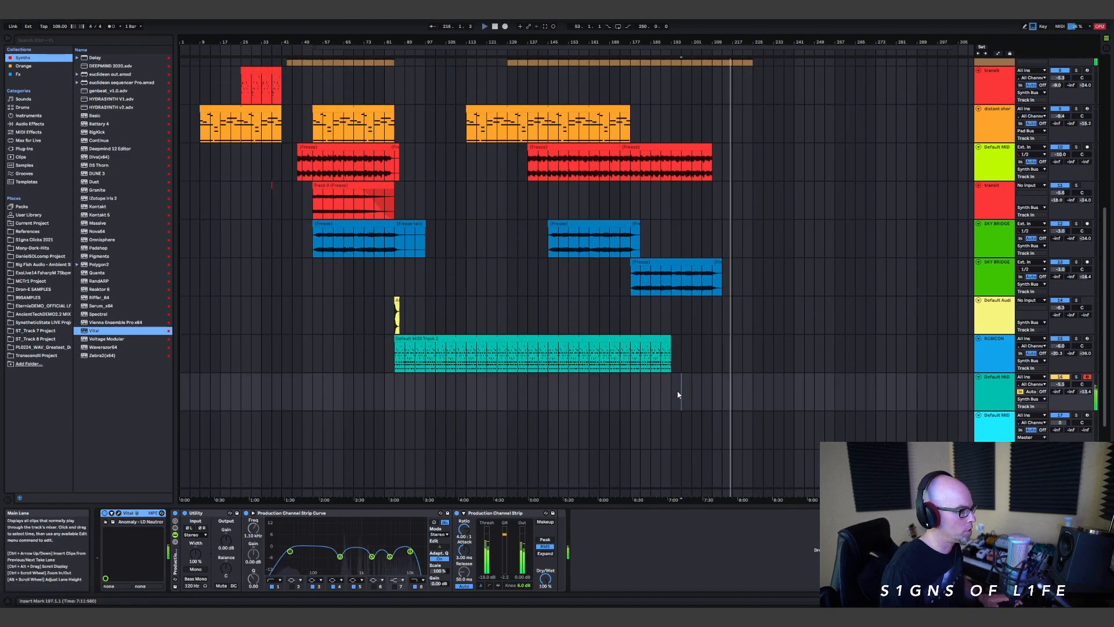
{"action": "scroll", "coordinate": [714, 221], "scroll_direction": "up", "scroll_amount": 6}
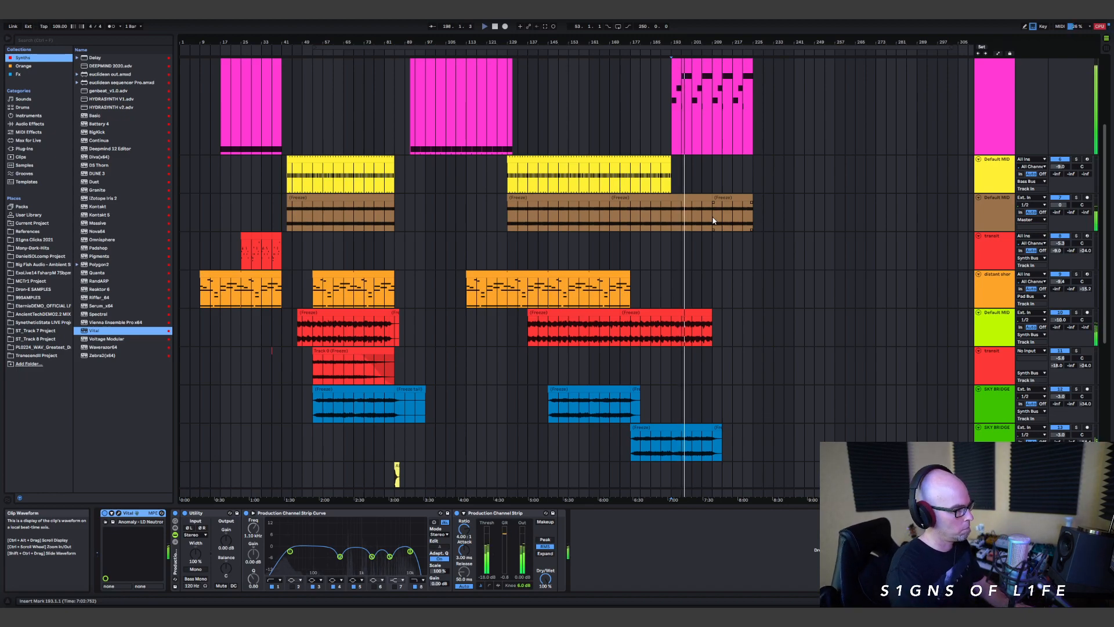
{"action": "scroll", "coordinate": [833, 296], "scroll_direction": "down", "scroll_amount": 5}
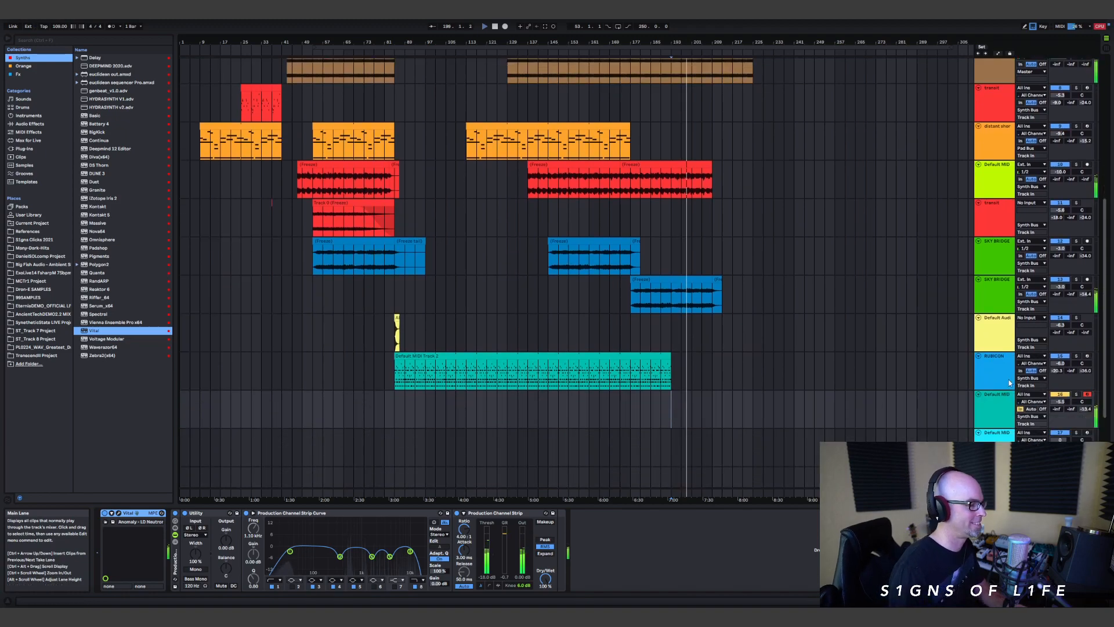
{"action": "left_click_drag", "start_coordinate": [1058, 402], "coordinate": [1057, 409]}
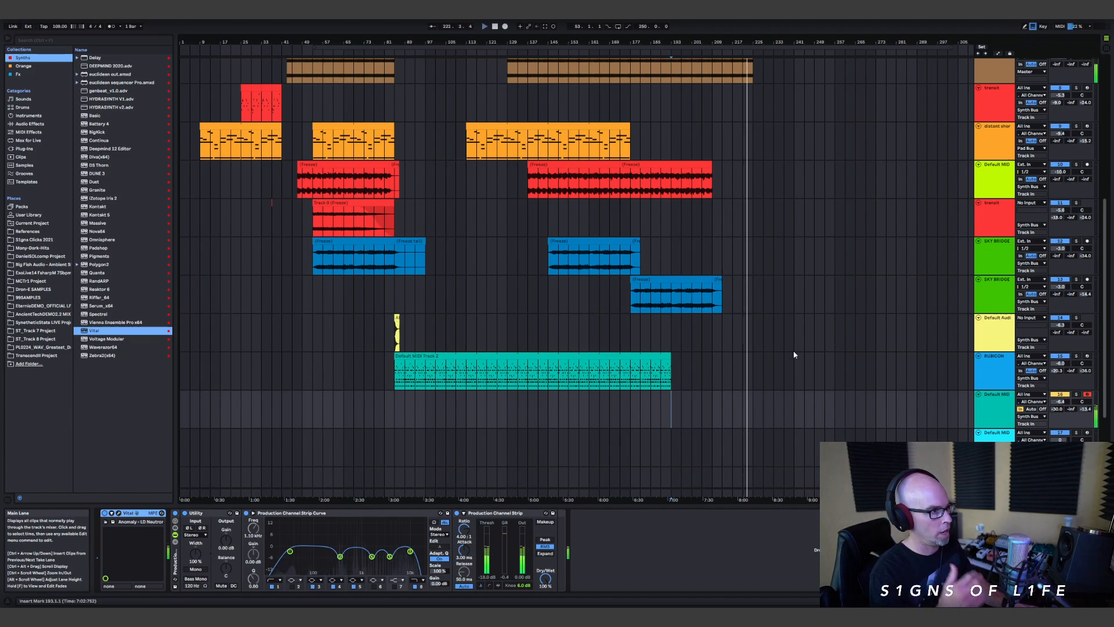
Step: Capture the played lead melody as a MIDI clip on the Vital track and extend its start back to bar 193
{"action": "scroll", "coordinate": [808, 339], "scroll_direction": "up", "scroll_amount": 5}
{"action": "scroll", "coordinate": [812, 340], "scroll_direction": "up", "scroll_amount": 3}
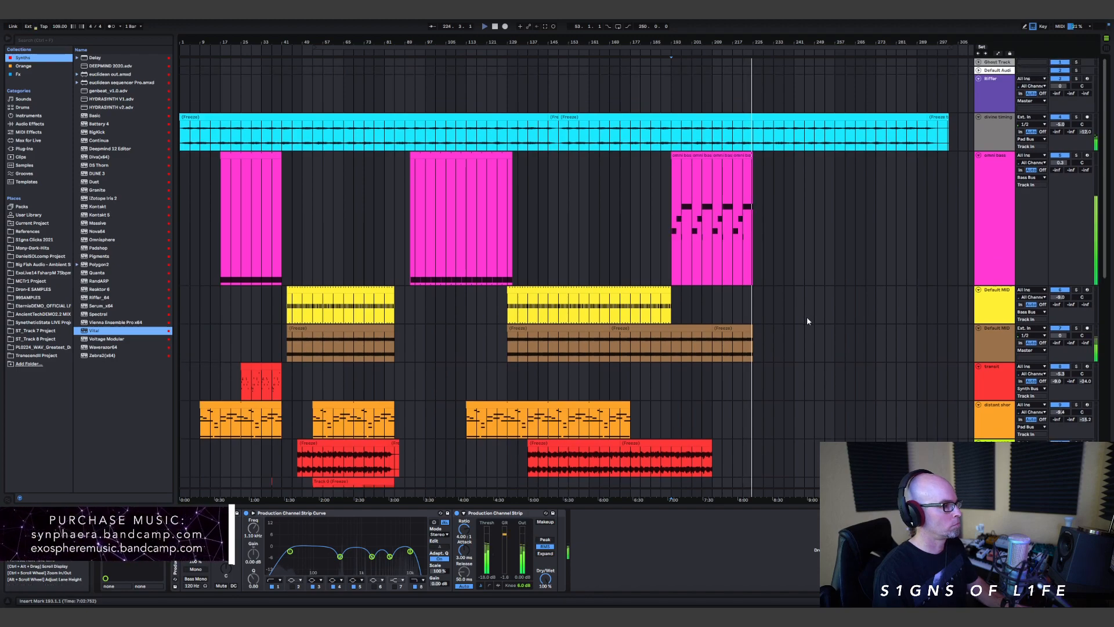
{"action": "scroll", "coordinate": [812, 316], "scroll_direction": "down", "scroll_amount": 8}
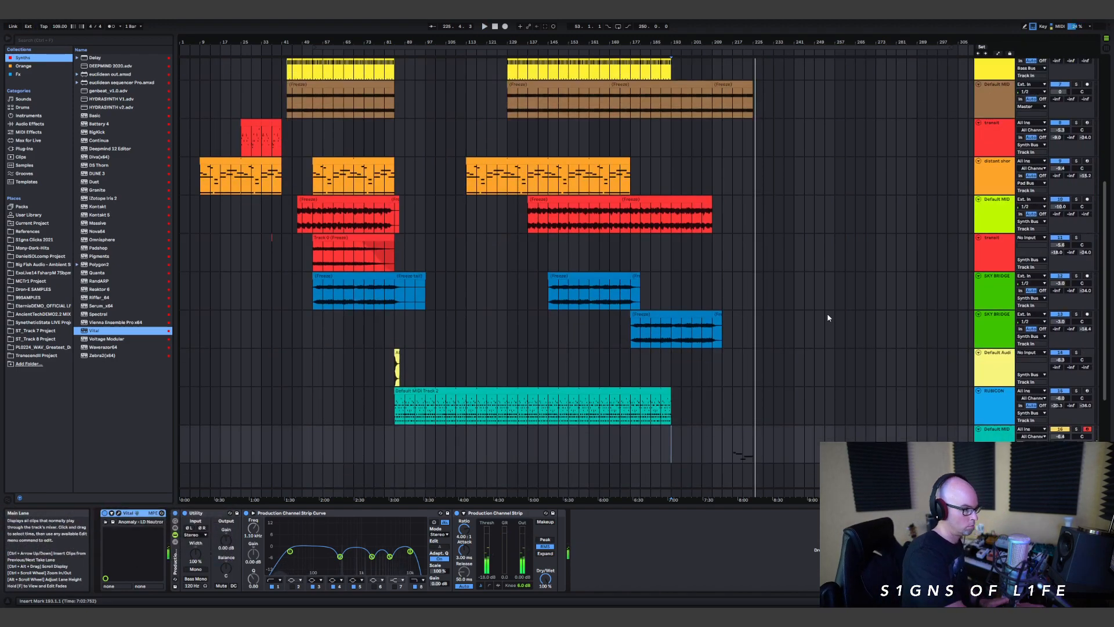
{"action": "left_click", "coordinate": [735, 451]}
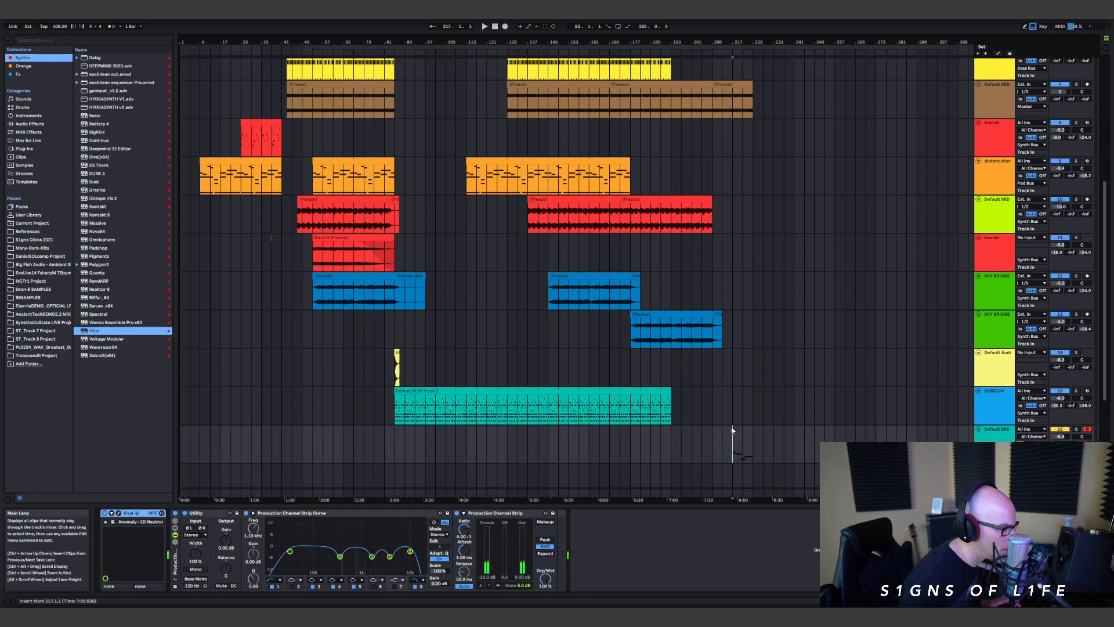
{"action": "key", "text": "ctrl+v"}
{"action": "left_click_drag", "start_coordinate": [735, 431], "coordinate": [672, 432]}
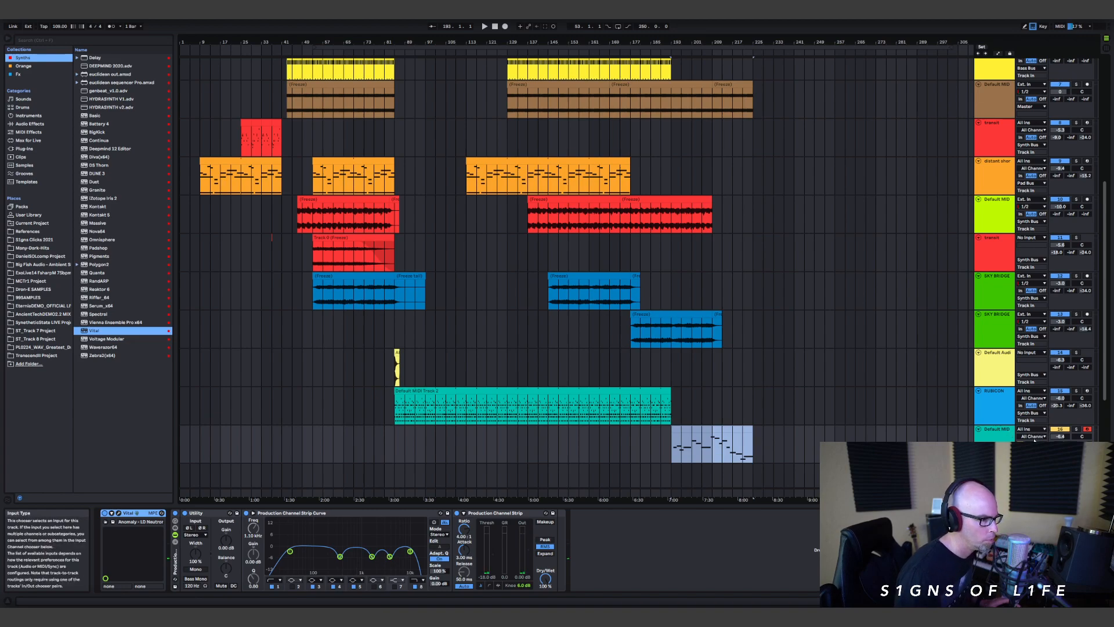
Step: Open the captured lead clip in an enlarged note editor and play it back
{"action": "double_click", "coordinate": [705, 432]}
{"action": "left_click_drag", "start_coordinate": [656, 479], "coordinate": [406, 236]}
{"action": "key", "text": "space"}
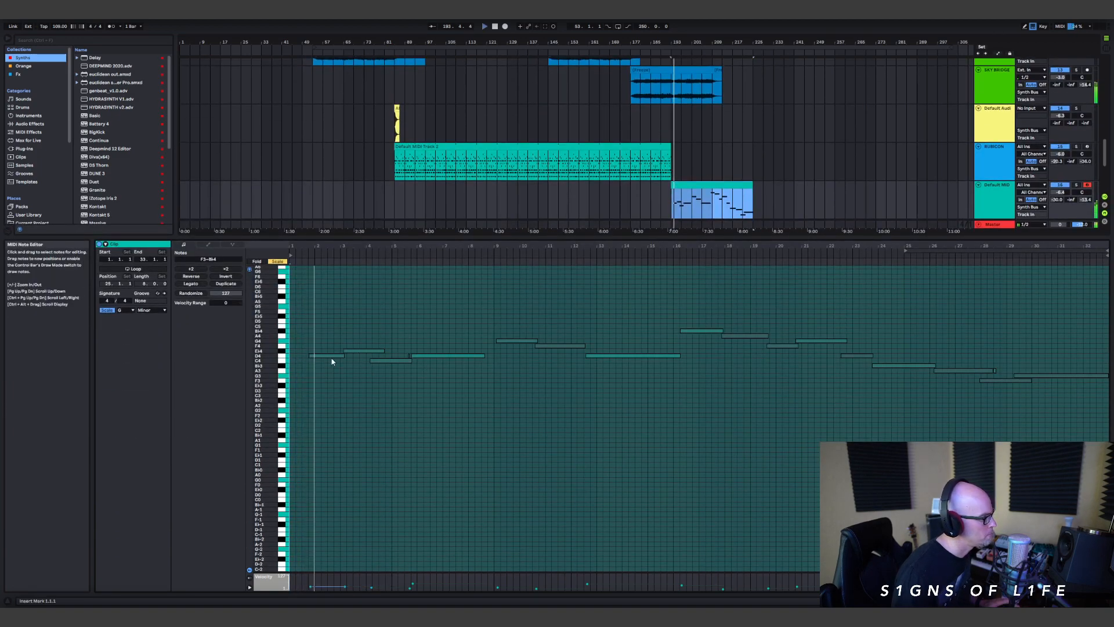
Step: Extend the opening D4 note back to the lead clip's start and delete the stray short A3 note in bar 28
{"action": "left_click_drag", "start_coordinate": [309, 355], "coordinate": [293, 355]}
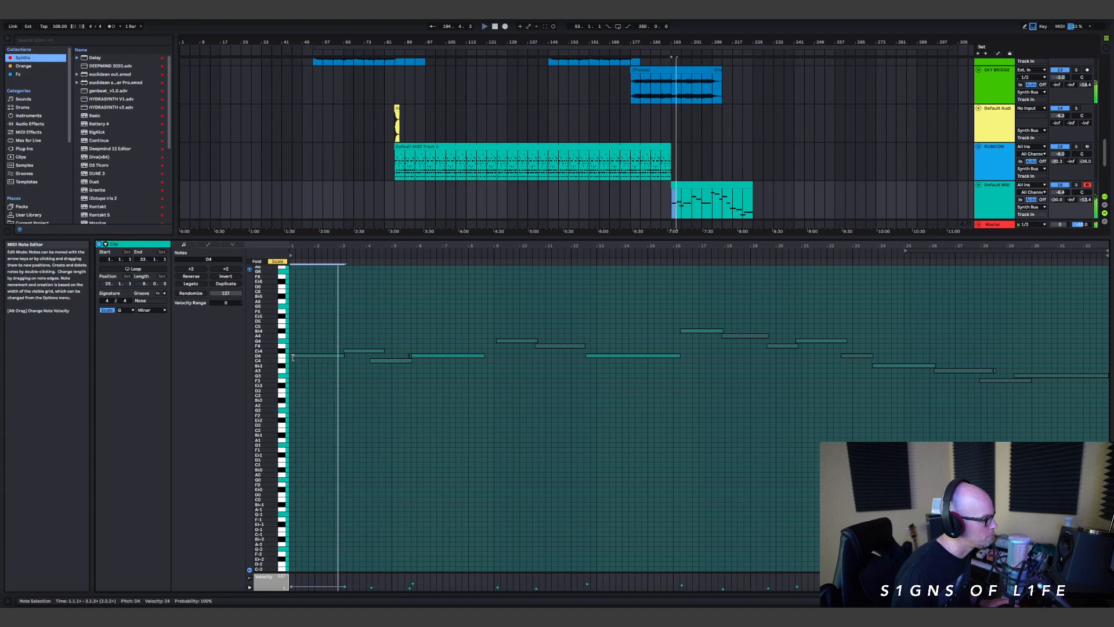
{"action": "left_click_drag", "start_coordinate": [404, 339], "coordinate": [410, 356]}
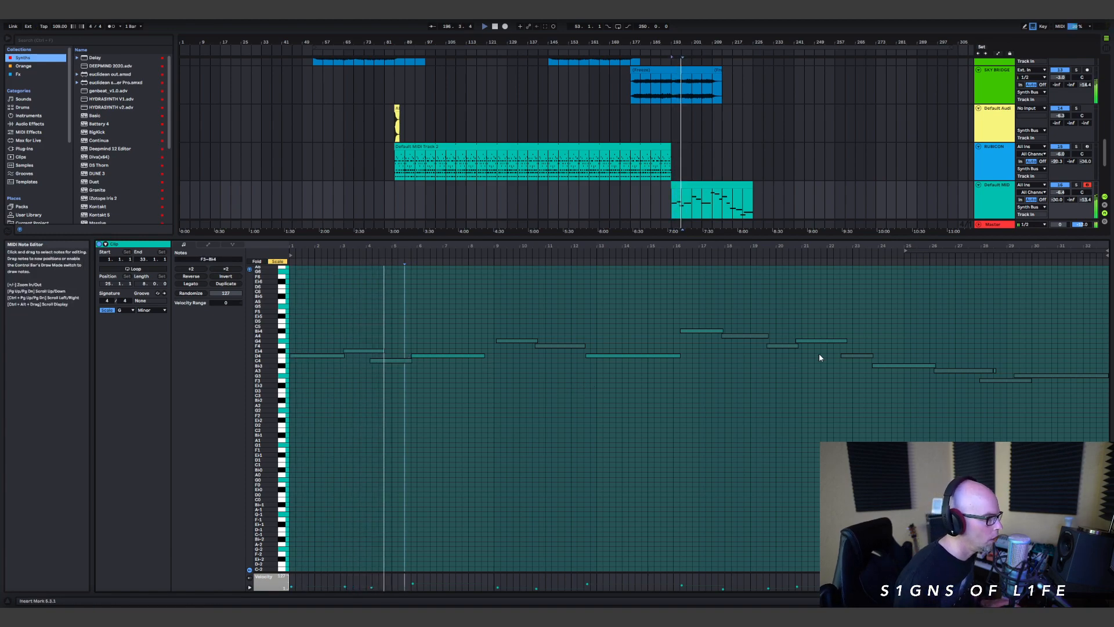
{"action": "left_click", "coordinate": [995, 371]}
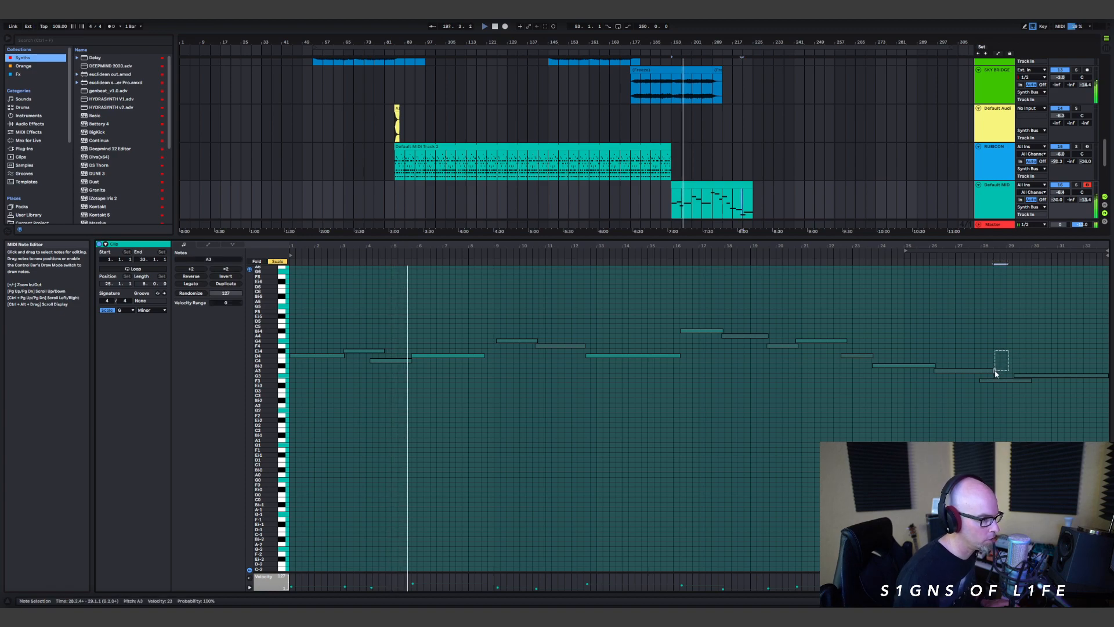
{"action": "key", "text": "shift+Tab"}
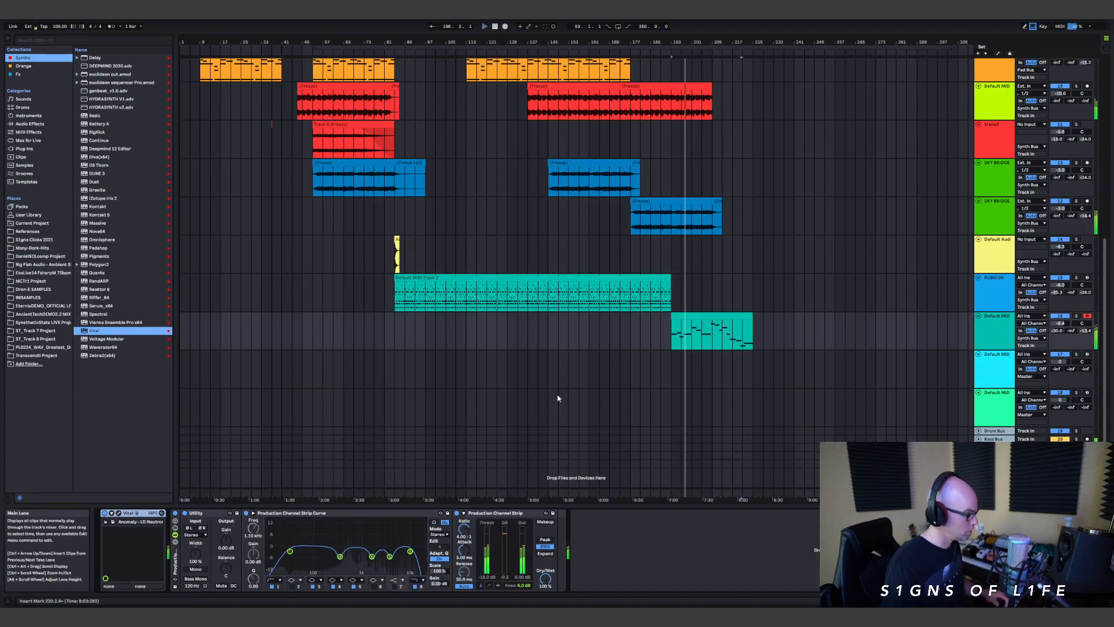
Step: Reshape Envelope 1 of the Vital lead with a slower attack and adjusted decay, sustain and release, and close the synth window
{"action": "left_click", "coordinate": [119, 513]}
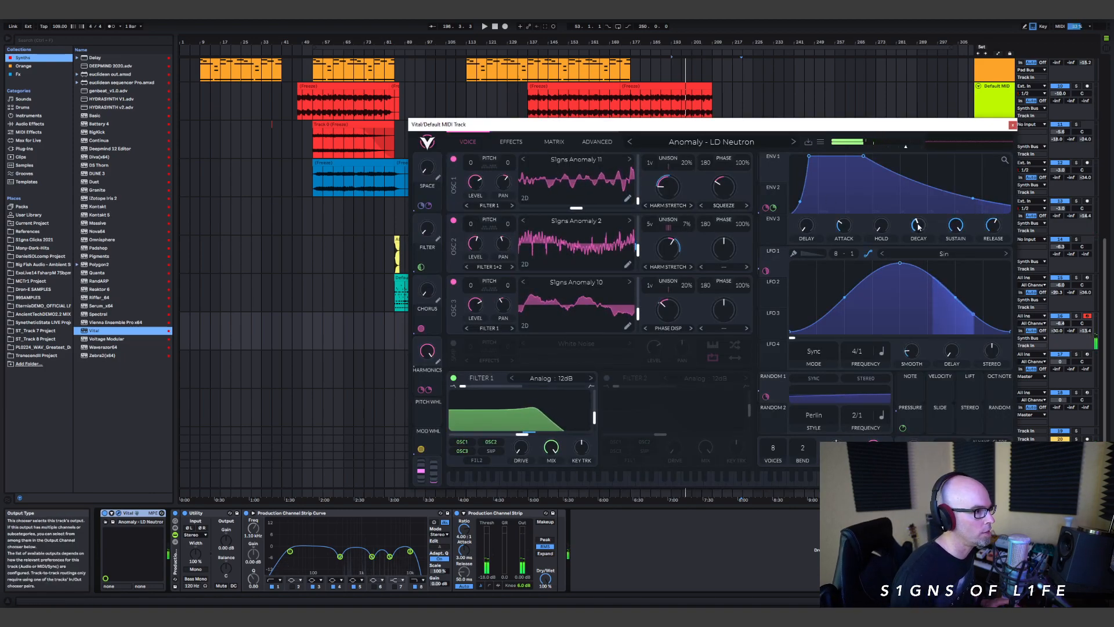
{"action": "scroll", "coordinate": [918, 226], "scroll_direction": "down", "scroll_amount": 3}
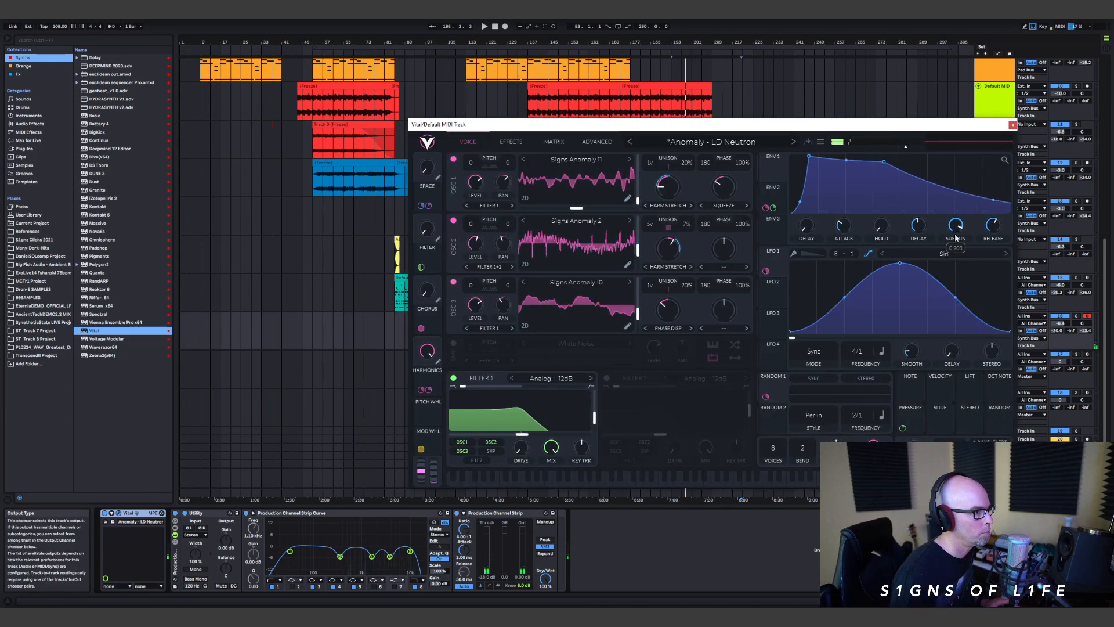
{"action": "scroll", "coordinate": [850, 219], "scroll_direction": "up", "scroll_amount": 10}
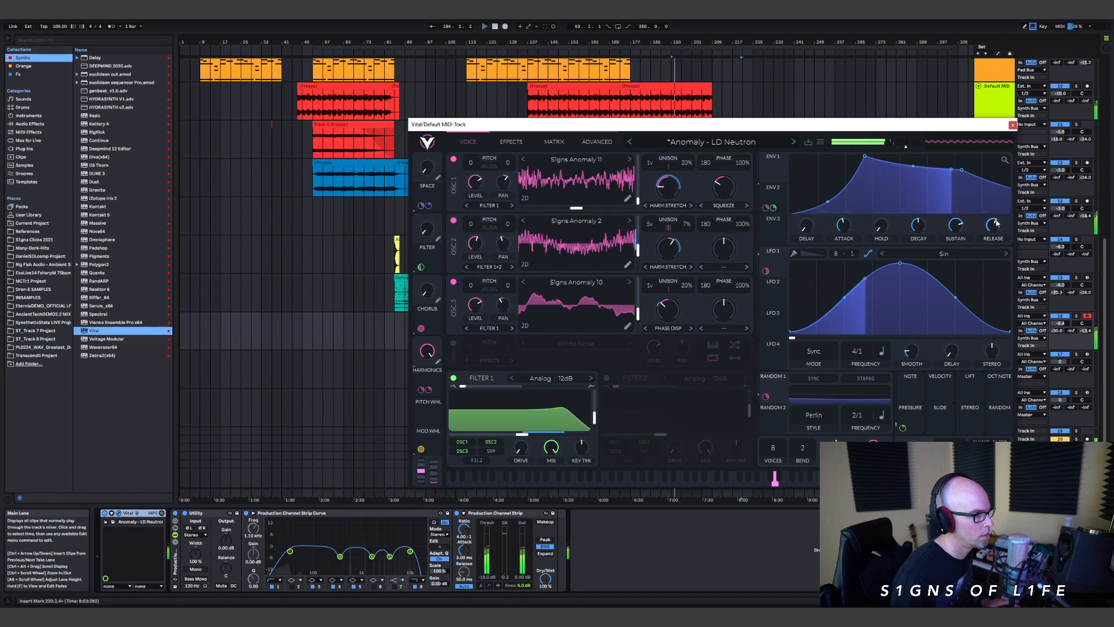
{"action": "left_click_drag", "start_coordinate": [995, 226], "coordinate": [951, 239]}
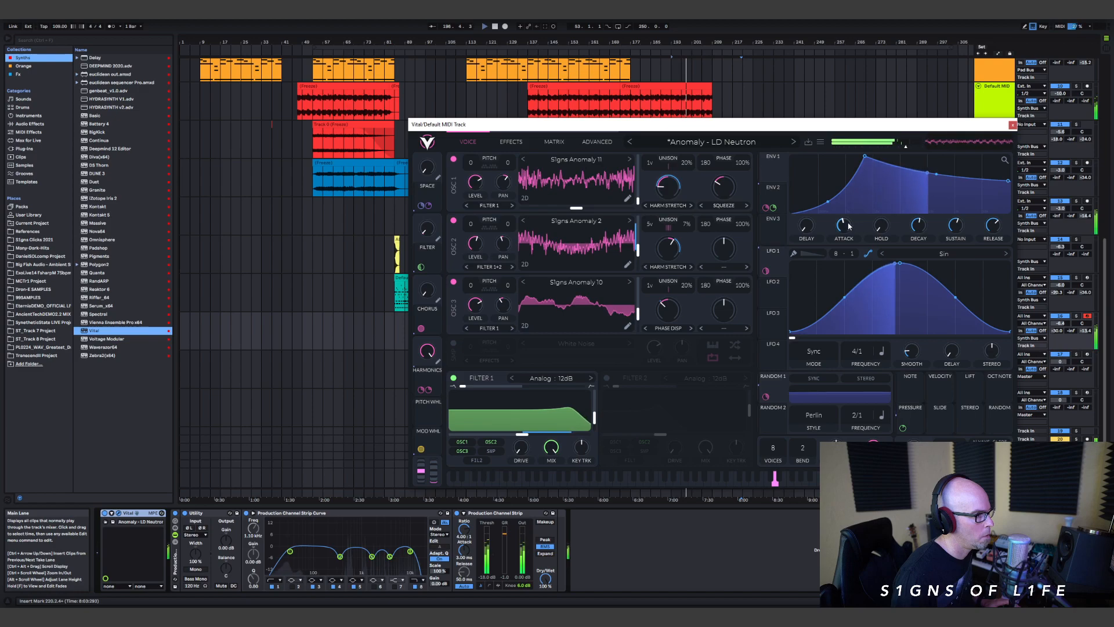
{"action": "left_click_drag", "start_coordinate": [844, 228], "coordinate": [847, 225]}
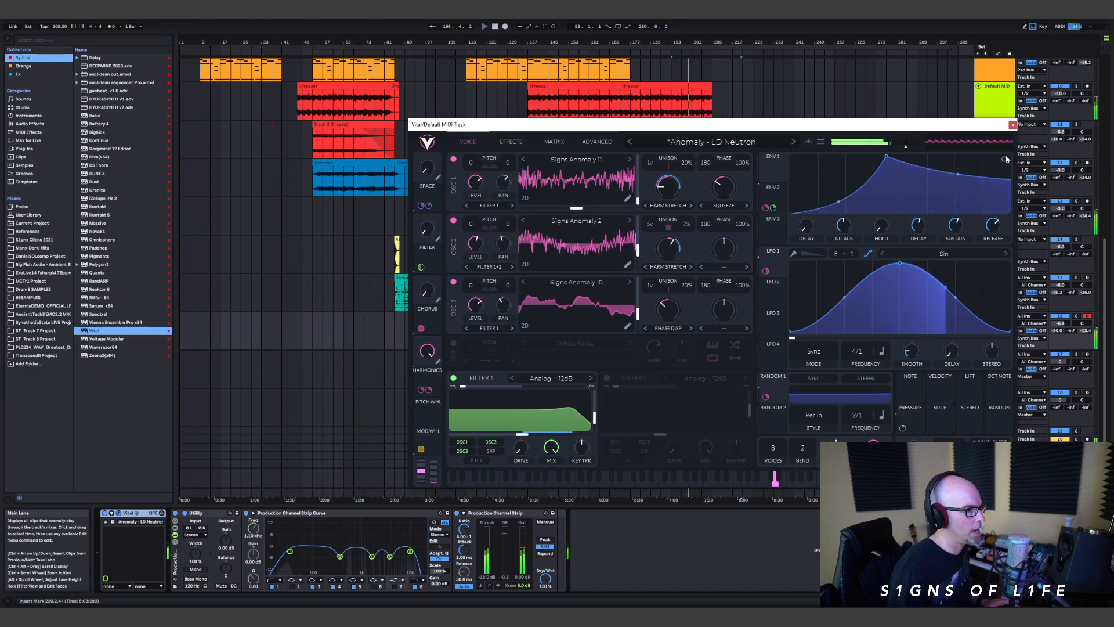
{"action": "left_click_drag", "start_coordinate": [1006, 160], "coordinate": [1007, 136]}
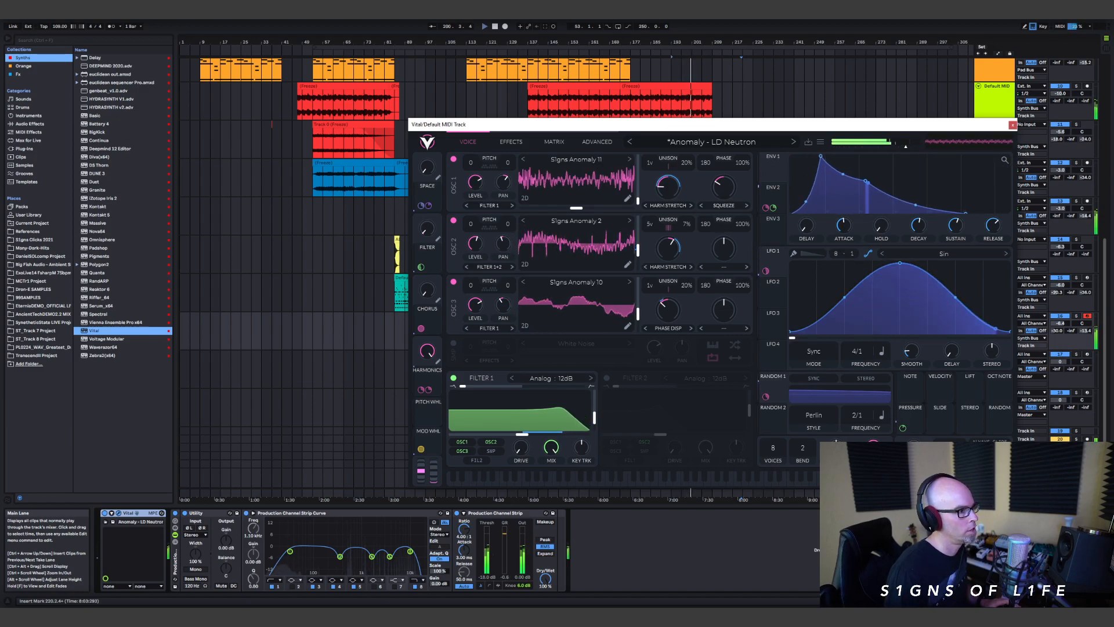
{"action": "left_click", "coordinate": [1012, 124]}
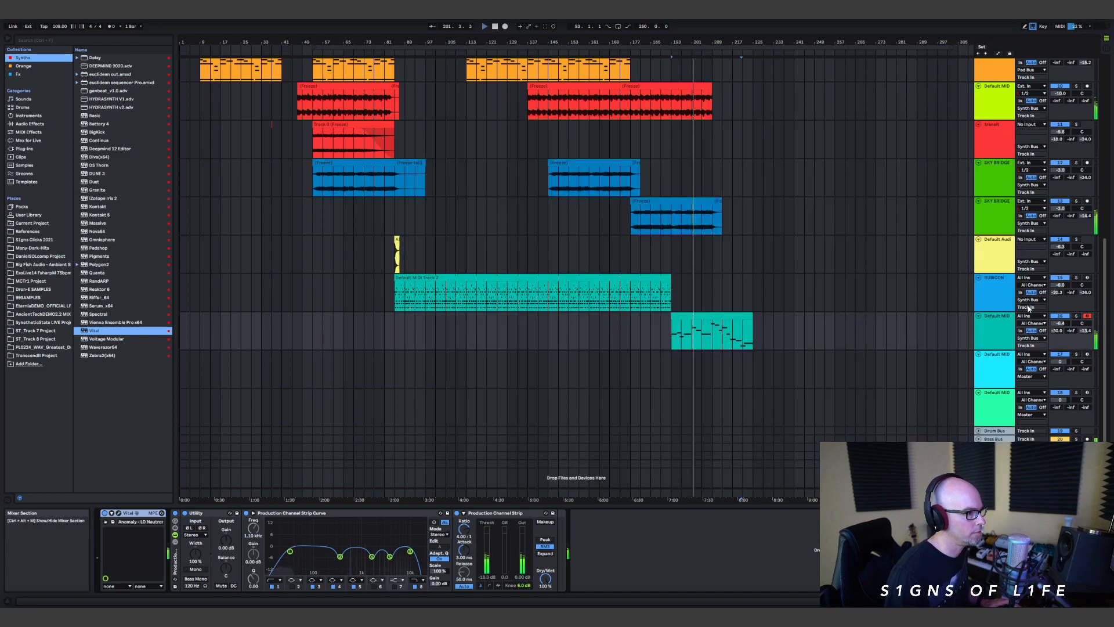
Step: Rebalance the Vital track with its volume at -11 dB, sends at -7.2 and -8.8 dB, and Utility gain at -4.44 dB
{"action": "left_click_drag", "start_coordinate": [1056, 331], "coordinate": [1058, 326]}
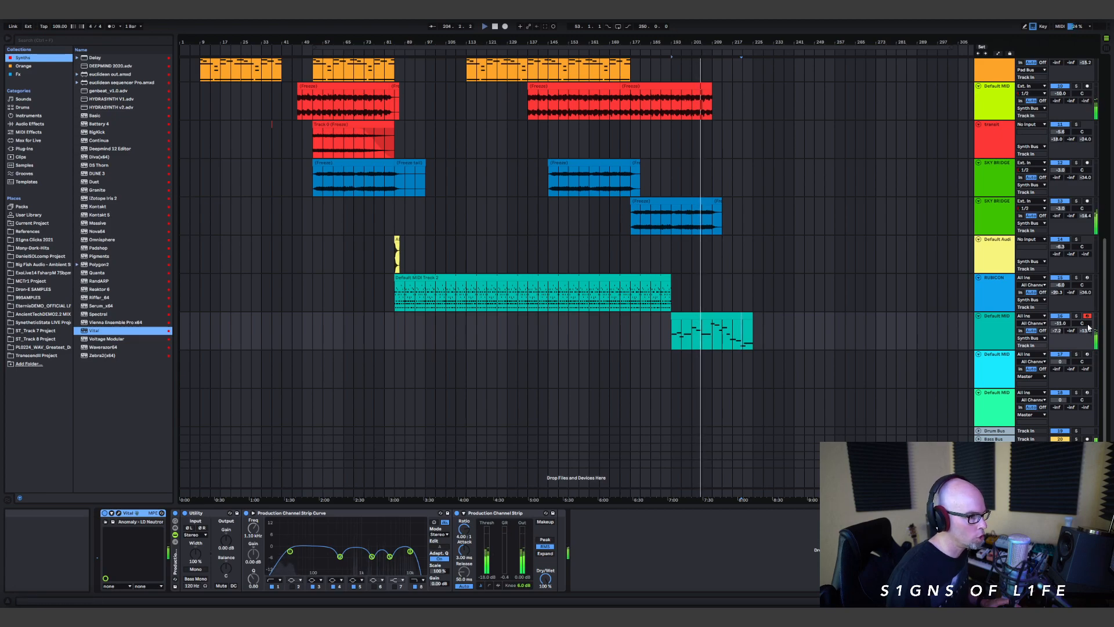
{"action": "left_click_drag", "start_coordinate": [1087, 335], "coordinate": [1087, 333]}
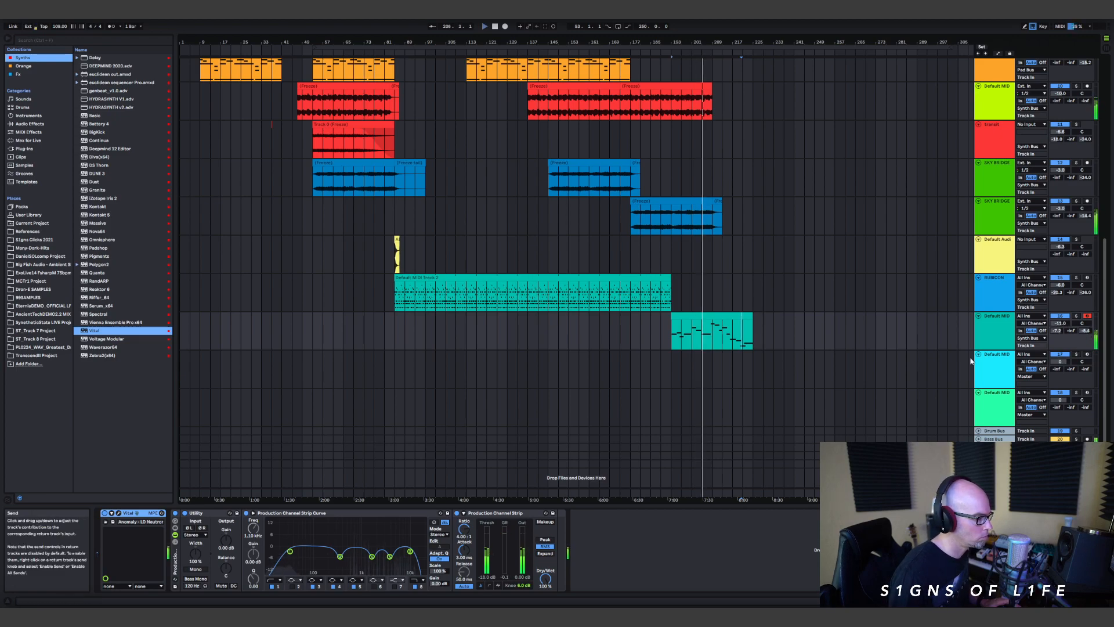
{"action": "left_click_drag", "start_coordinate": [226, 542], "coordinate": [226, 549]}
Step: Copy the 36-bar frozen SKY BRIDGE clip to bar 209 on the upper SKY BRIDGE track
{"action": "scroll", "coordinate": [679, 202], "scroll_direction": "up", "scroll_amount": 2}
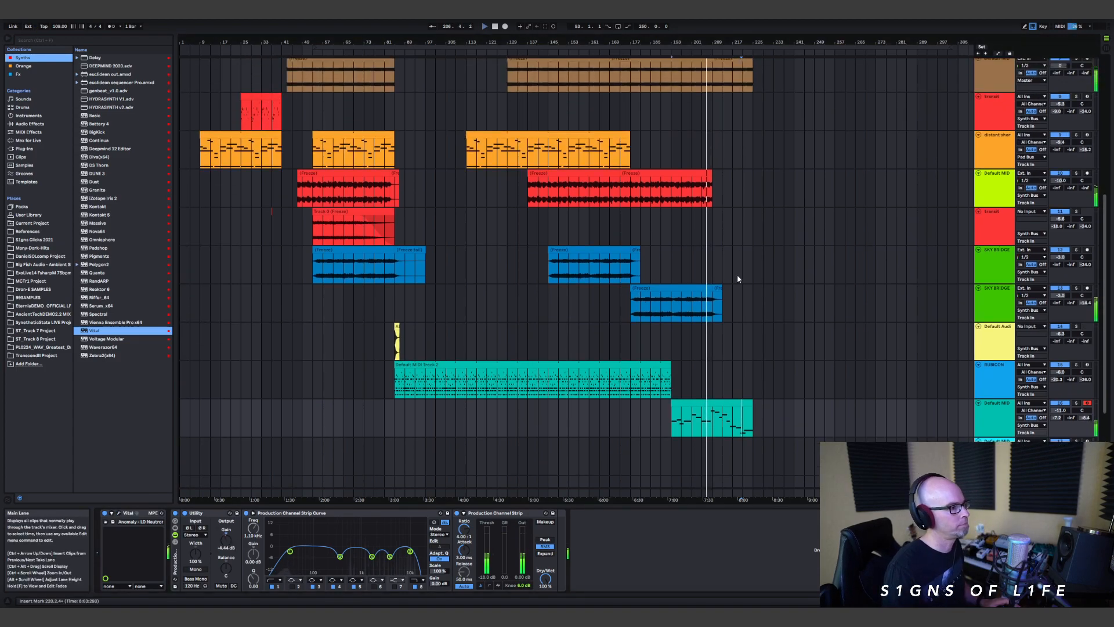
{"action": "left_click", "coordinate": [684, 297]}
{"action": "left_click_drag", "start_coordinate": [730, 288], "coordinate": [631, 315]}
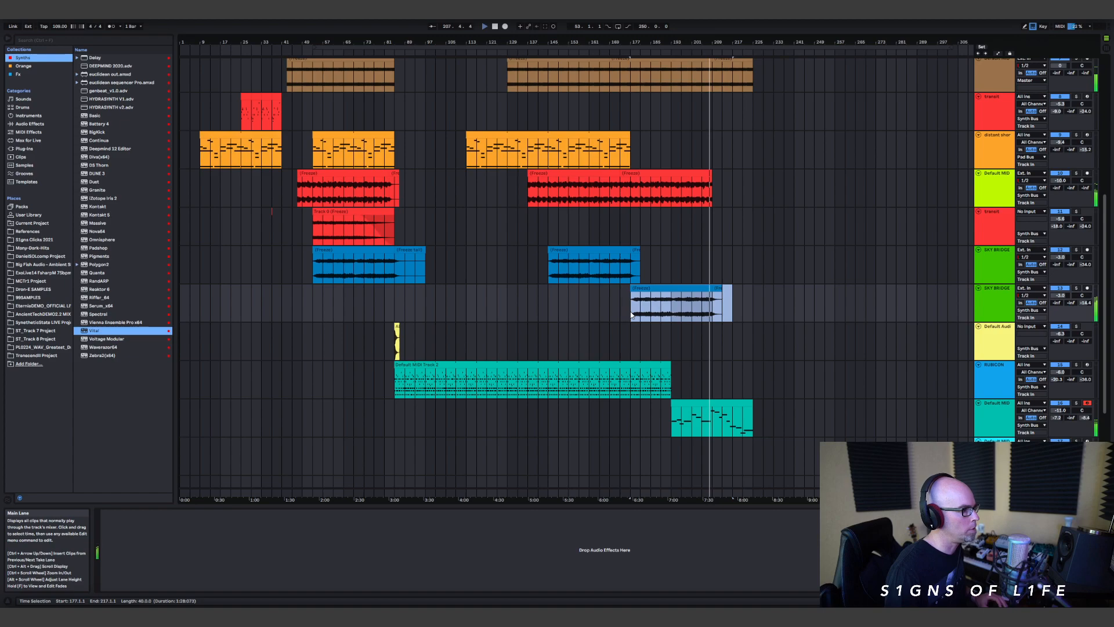
{"action": "left_click_drag", "start_coordinate": [642, 266], "coordinate": [719, 250]}
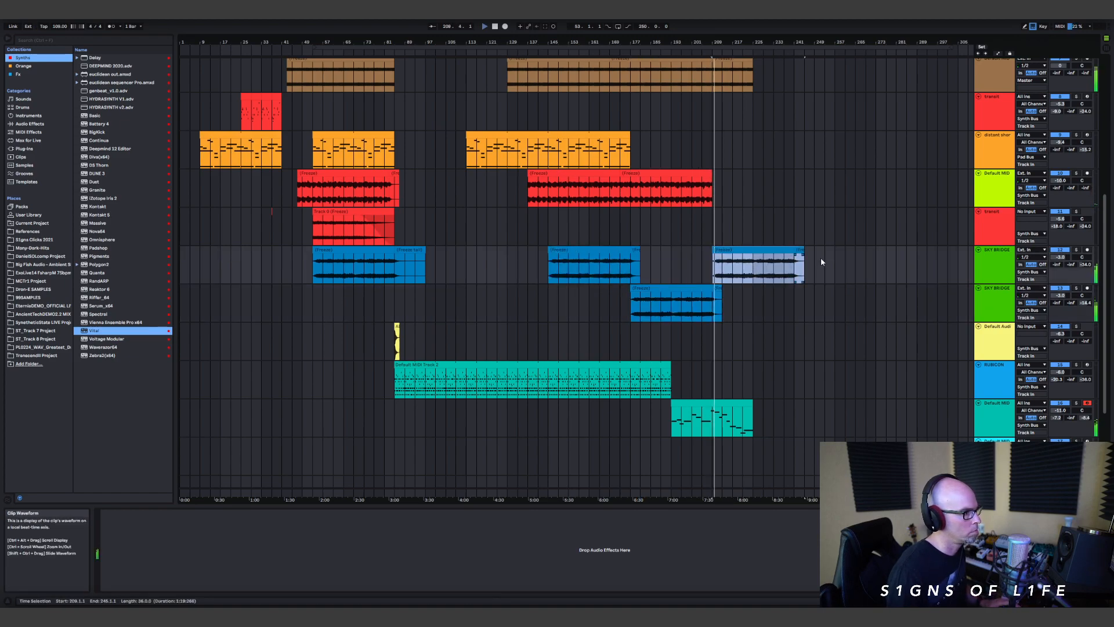
Step: Delete the copied SKY BRIDGE clip's freeze tail from bar 241 and add a fade-out starting at about bar 225
{"action": "scroll", "coordinate": [818, 249], "scroll_direction": "up", "scroll_amount": 1}
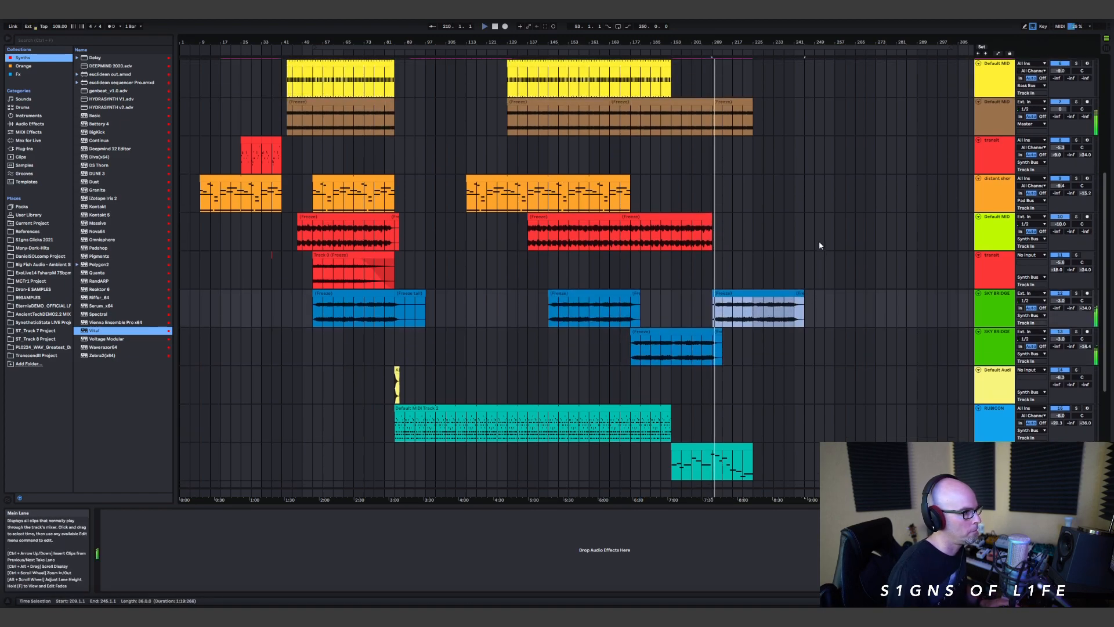
{"action": "left_click", "coordinate": [801, 295]}
{"action": "key", "text": "Delete"}
{"action": "left_click_drag", "start_coordinate": [793, 298], "coordinate": [749, 305]}
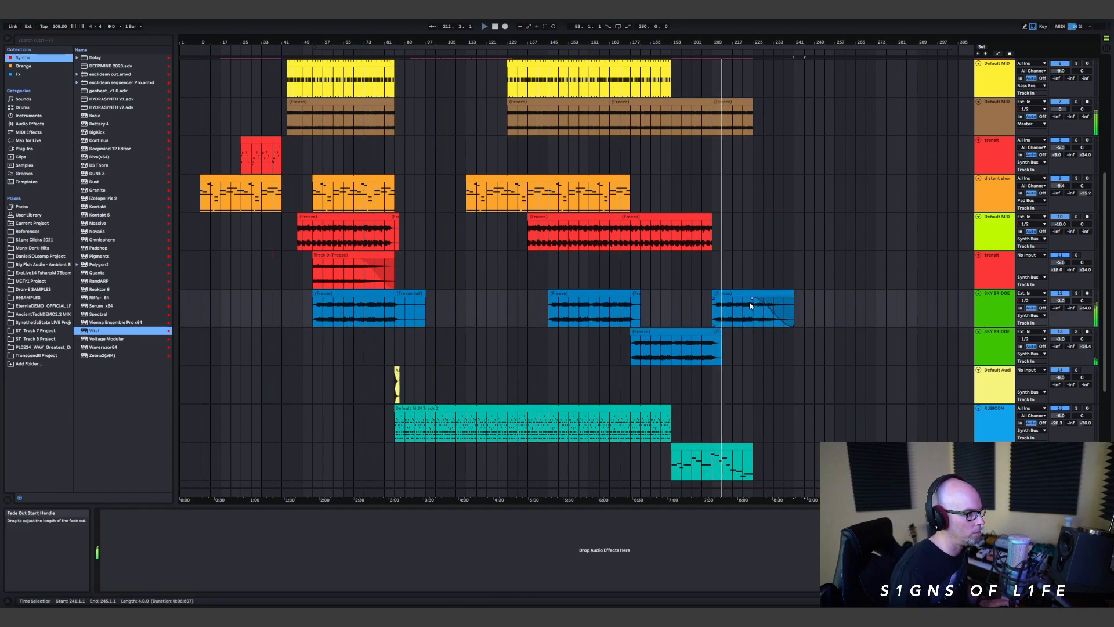
Step: Try to extend the red frozen clip on the lime Default MIDI track beyond bar 209
{"action": "scroll", "coordinate": [760, 260], "scroll_direction": "up", "scroll_amount": 2}
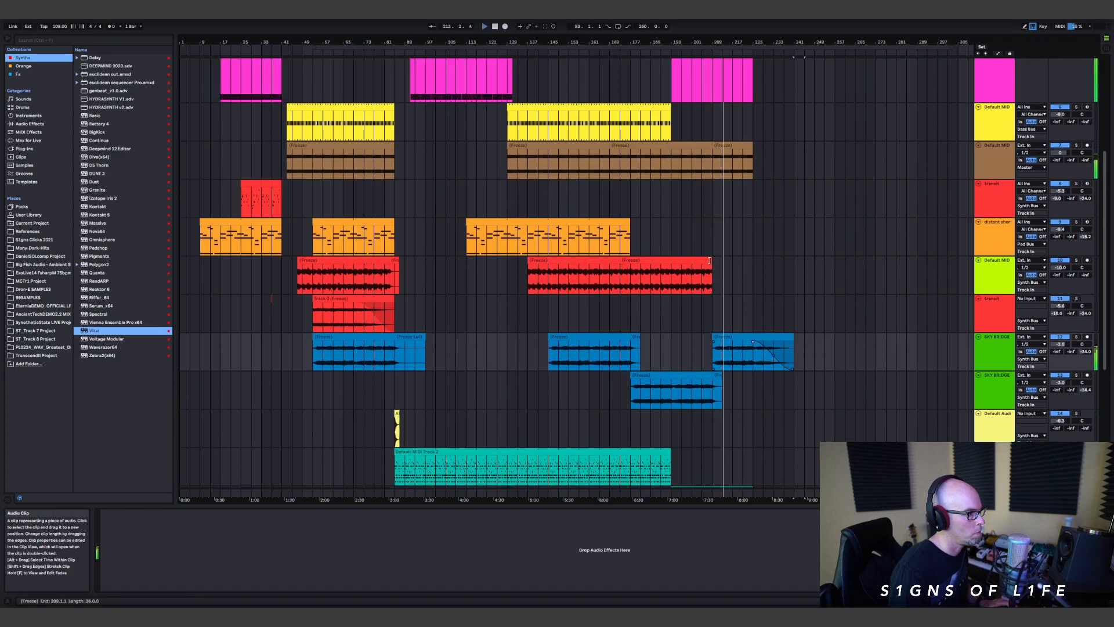
{"action": "left_click_drag", "start_coordinate": [711, 267], "coordinate": [783, 263]}
{"action": "scroll", "coordinate": [761, 219], "scroll_direction": "up", "scroll_amount": 3}
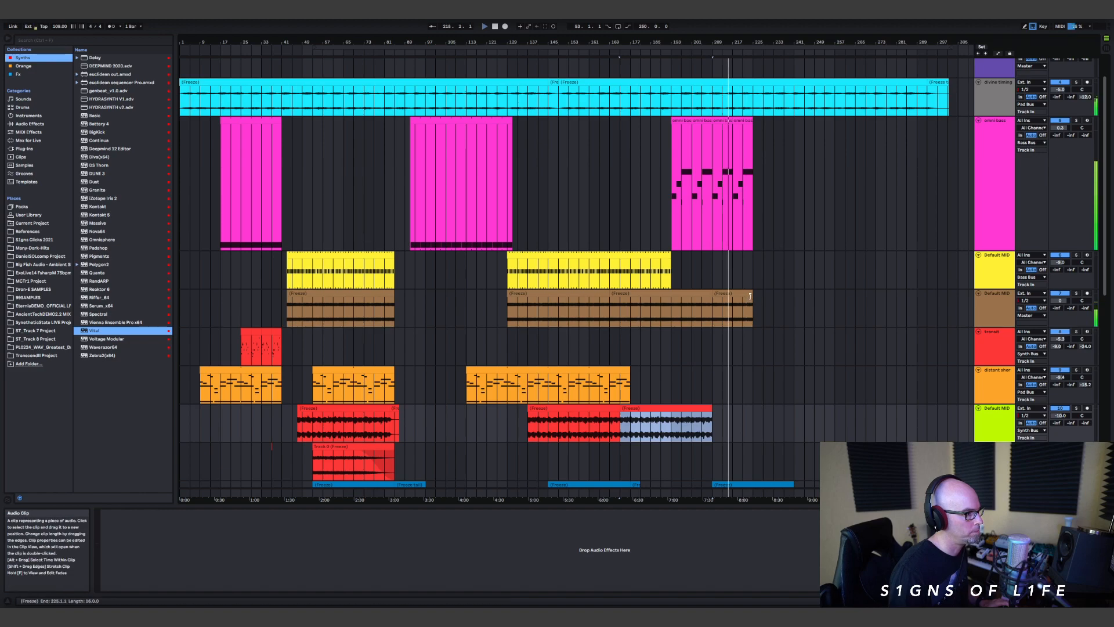
Step: Trim the end of the last brown frozen clip back to bar 217
{"action": "scroll", "coordinate": [770, 251], "scroll_direction": "up", "scroll_amount": 1}
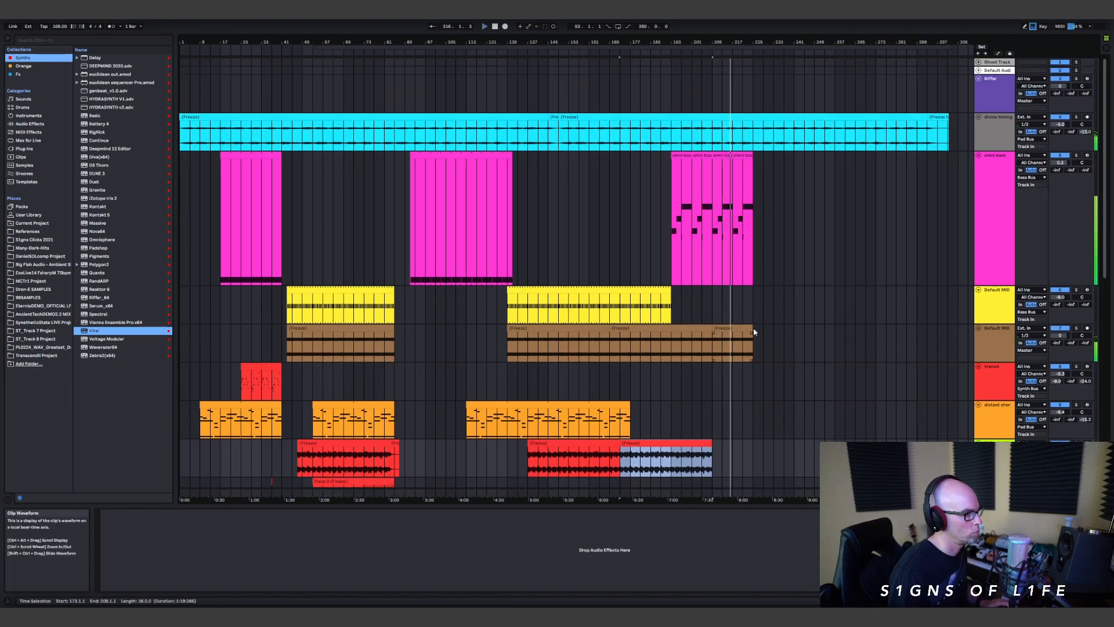
{"action": "left_click_drag", "start_coordinate": [753, 330], "coordinate": [731, 333]}
{"action": "scroll", "coordinate": [787, 305], "scroll_direction": "down", "scroll_amount": 4}
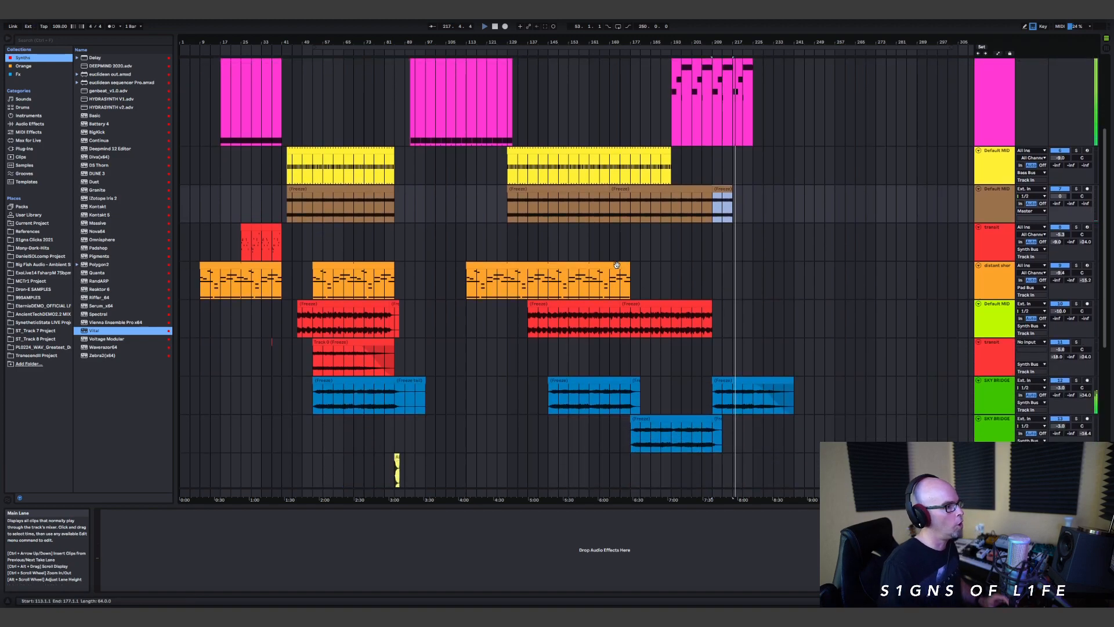
Step: Remove the freeze tail from the long cyan frozen clip so that it ends at bar 293
{"action": "scroll", "coordinate": [766, 255], "scroll_direction": "down", "scroll_amount": 1}
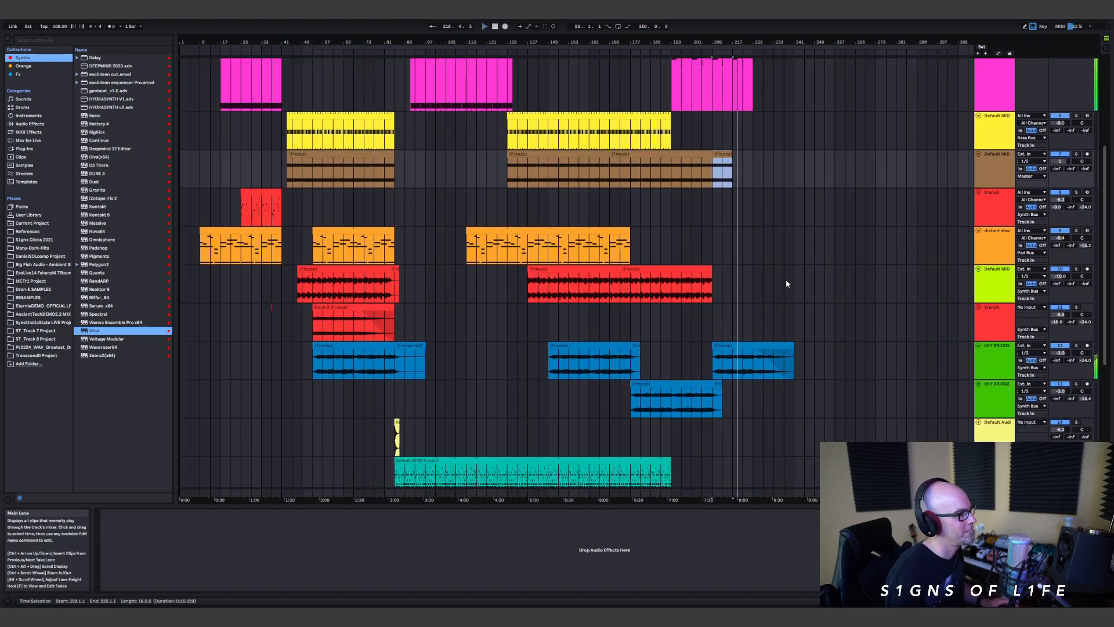
{"action": "scroll", "coordinate": [781, 272], "scroll_direction": "down", "scroll_amount": 1}
{"action": "scroll", "coordinate": [776, 261], "scroll_direction": "up", "scroll_amount": 3}
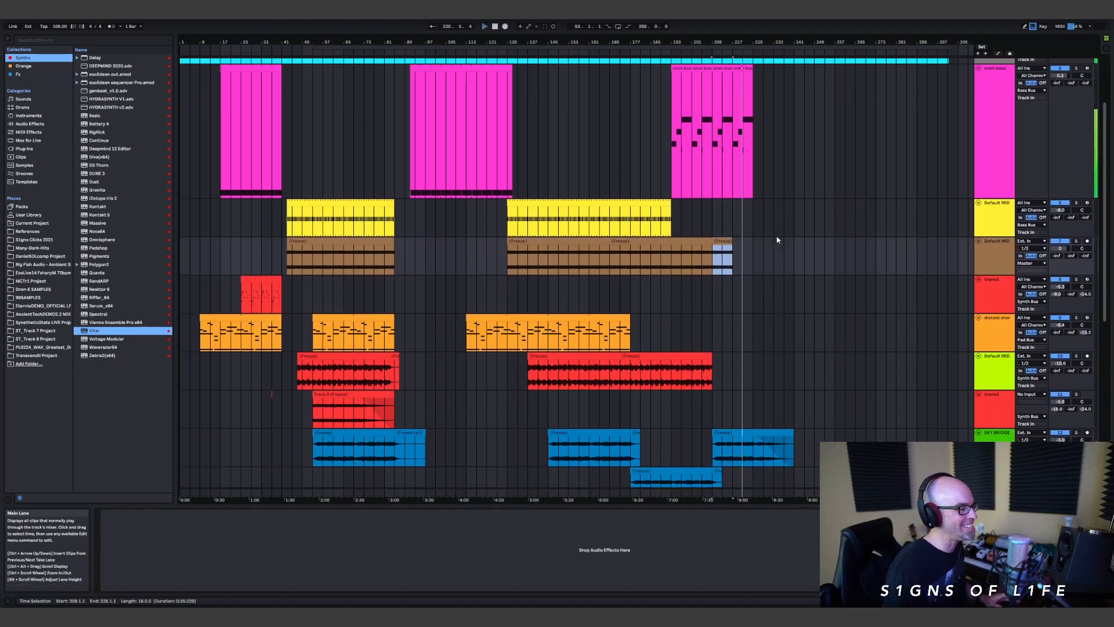
{"action": "scroll", "coordinate": [792, 242], "scroll_direction": "up", "scroll_amount": 2}
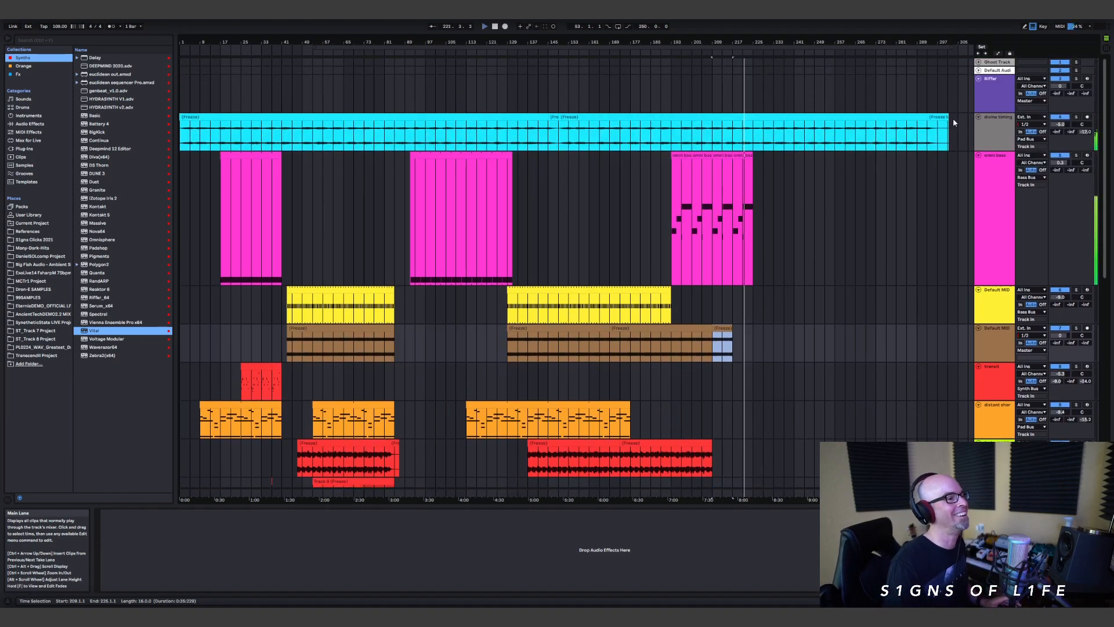
{"action": "left_click_drag", "start_coordinate": [946, 117], "coordinate": [934, 115]}
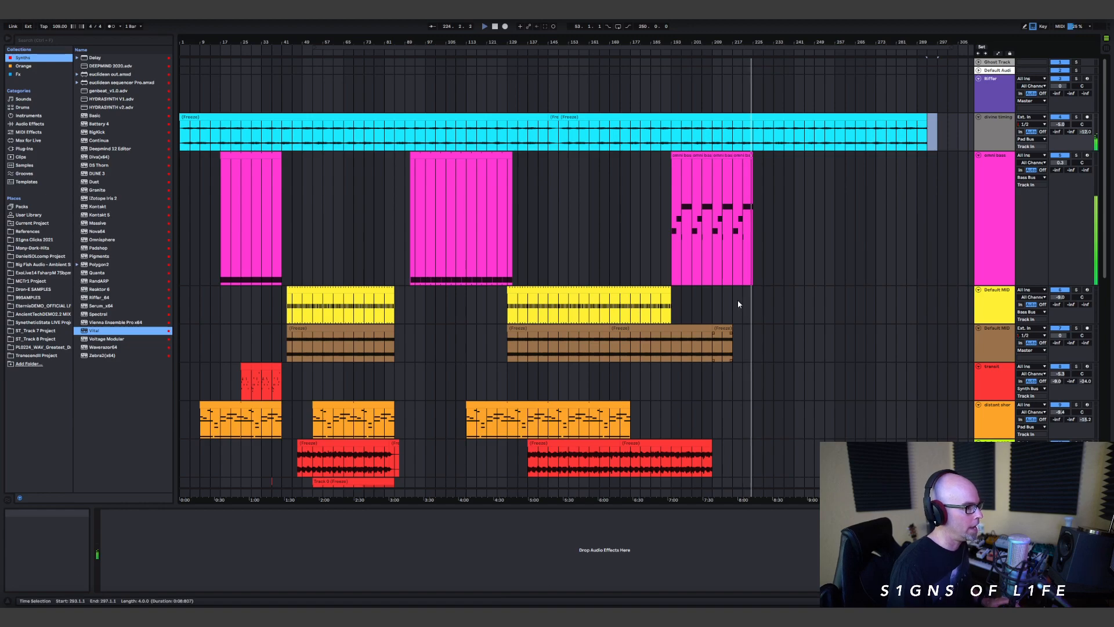
Step: Place the insert marker at bar 217 on the yellow track and play the arrangement from there
{"action": "scroll", "coordinate": [735, 301], "scroll_direction": "down", "scroll_amount": 5}
{"action": "scroll", "coordinate": [752, 369], "scroll_direction": "up", "scroll_amount": 2}
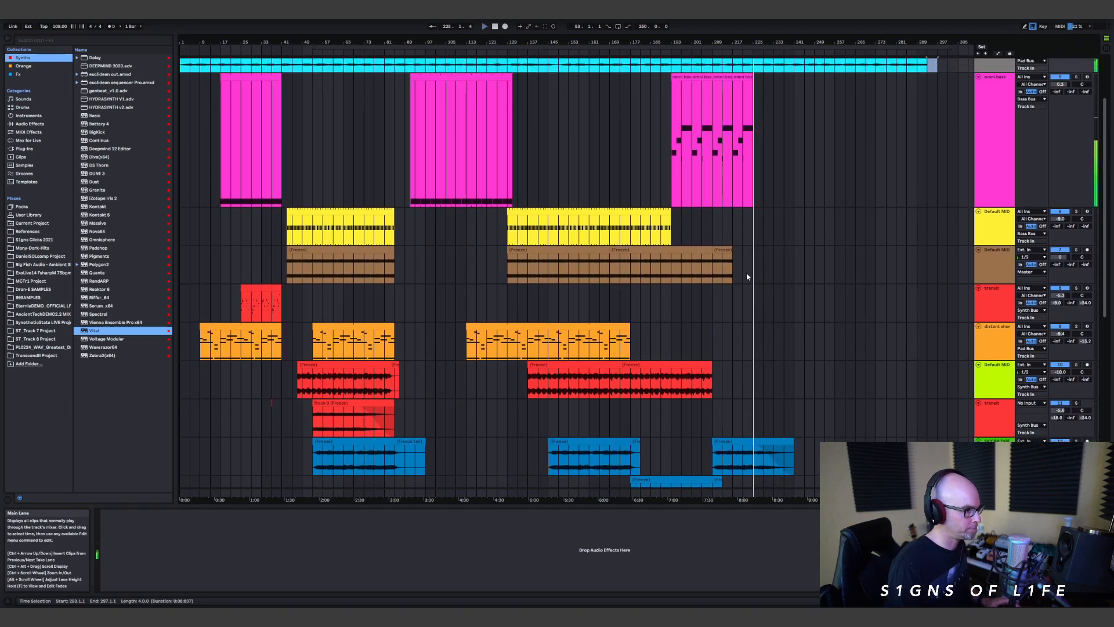
{"action": "left_click", "coordinate": [733, 226]}
{"action": "key", "text": "space"}
{"action": "key", "text": "space"}
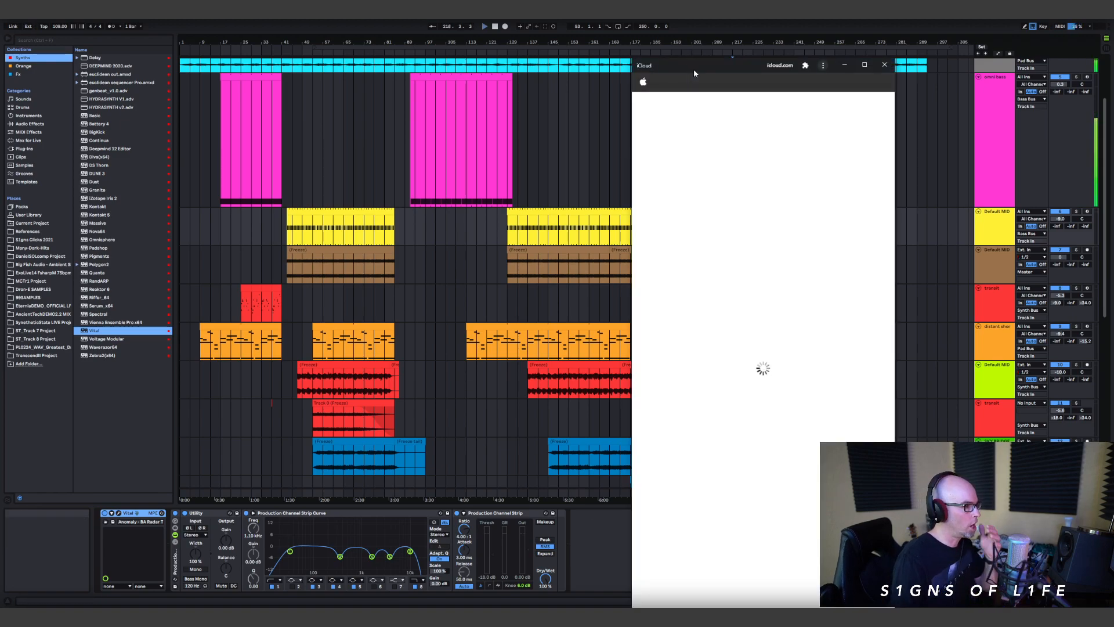
Step: Move the iCloud Notes window beside the arrangement to consult the full track walkthrough note
{"action": "left_click_drag", "start_coordinate": [692, 69], "coordinate": [725, 62]}
{"action": "left_click_drag", "start_coordinate": [725, 62], "coordinate": [848, 30]}
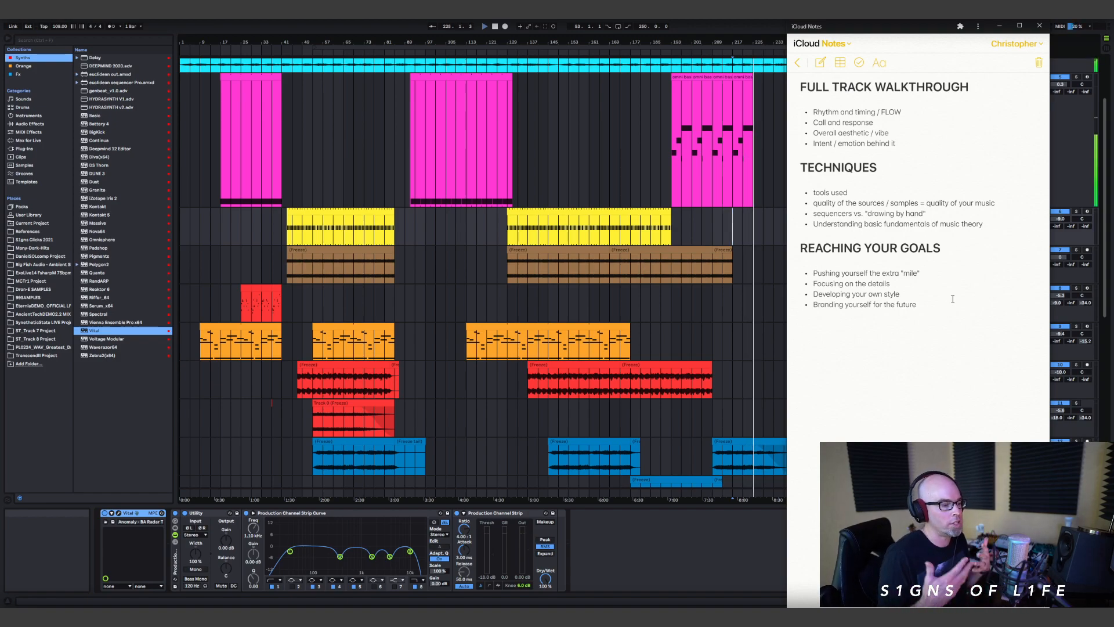
Step: Replay the arrangement from bar 217 and close the iCloud Notes window
{"action": "left_click", "coordinate": [733, 231]}
{"action": "key", "text": "space"}
{"action": "key", "text": "space"}
{"action": "scroll", "coordinate": [695, 392], "scroll_direction": "down", "scroll_amount": 3}
{"action": "key", "text": "alt+Tab"}
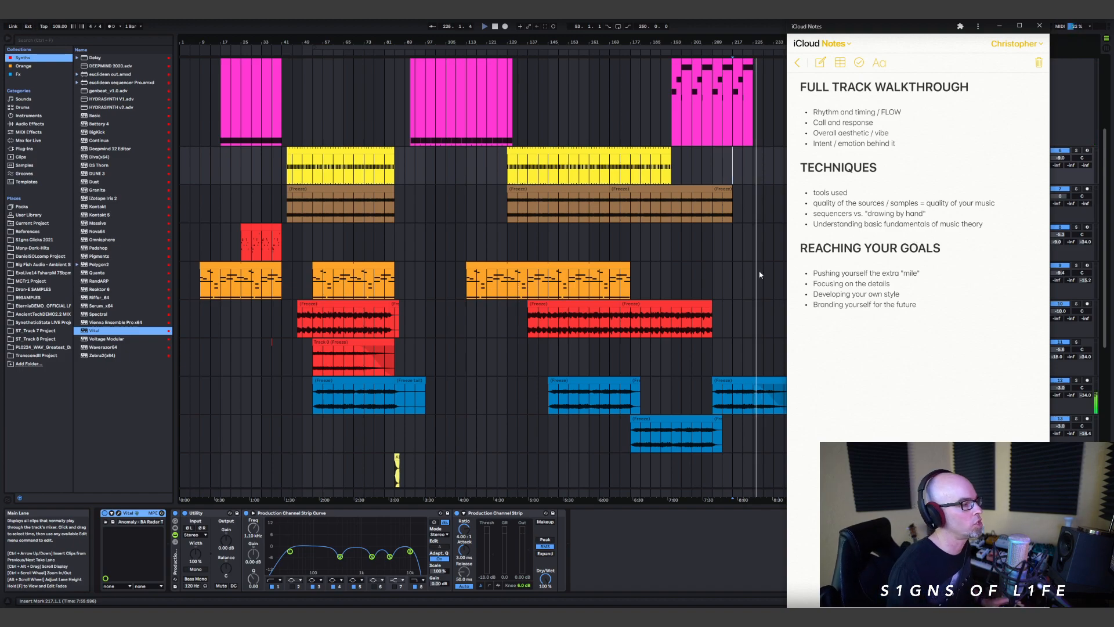
{"action": "left_click", "coordinate": [1038, 27]}
Step: Shorten the long cyan frozen clip to end at bar 281 and give it a long fade-out
{"action": "scroll", "coordinate": [871, 211], "scroll_direction": "up", "scroll_amount": 5}
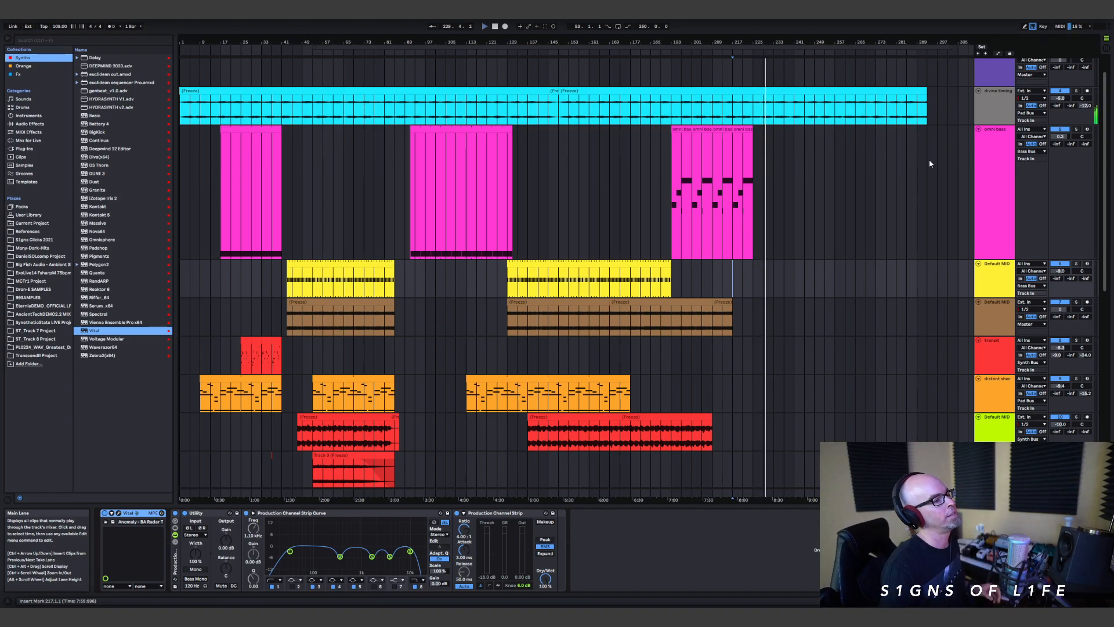
{"action": "left_click_drag", "start_coordinate": [926, 93], "coordinate": [916, 97]}
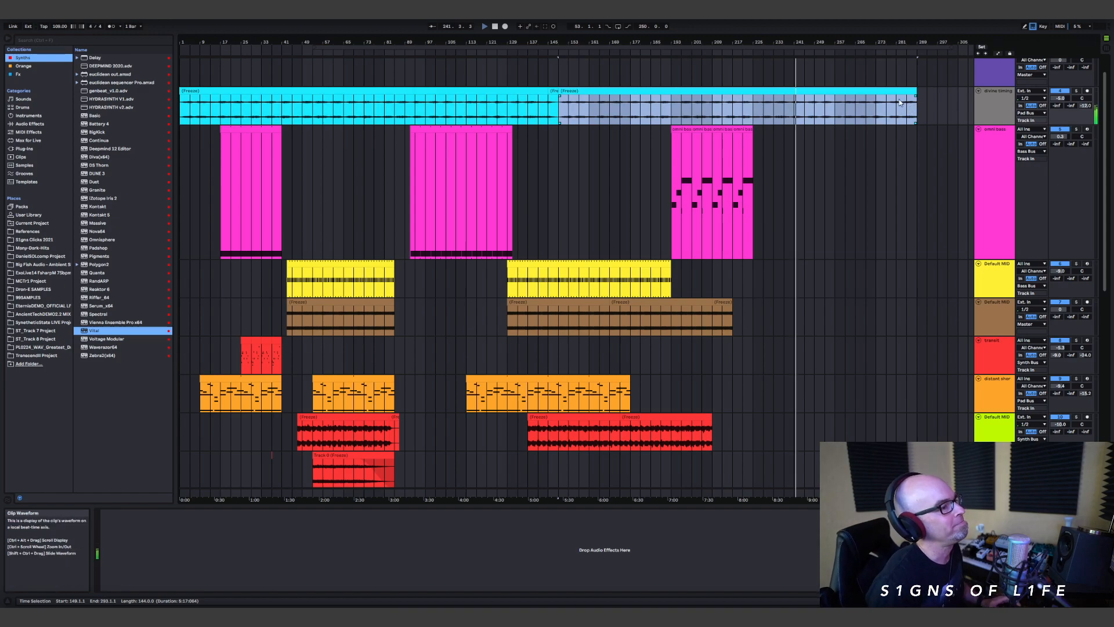
{"action": "left_click_drag", "start_coordinate": [915, 96], "coordinate": [741, 121]}
{"action": "left_click_drag", "start_coordinate": [917, 91], "coordinate": [898, 92]}
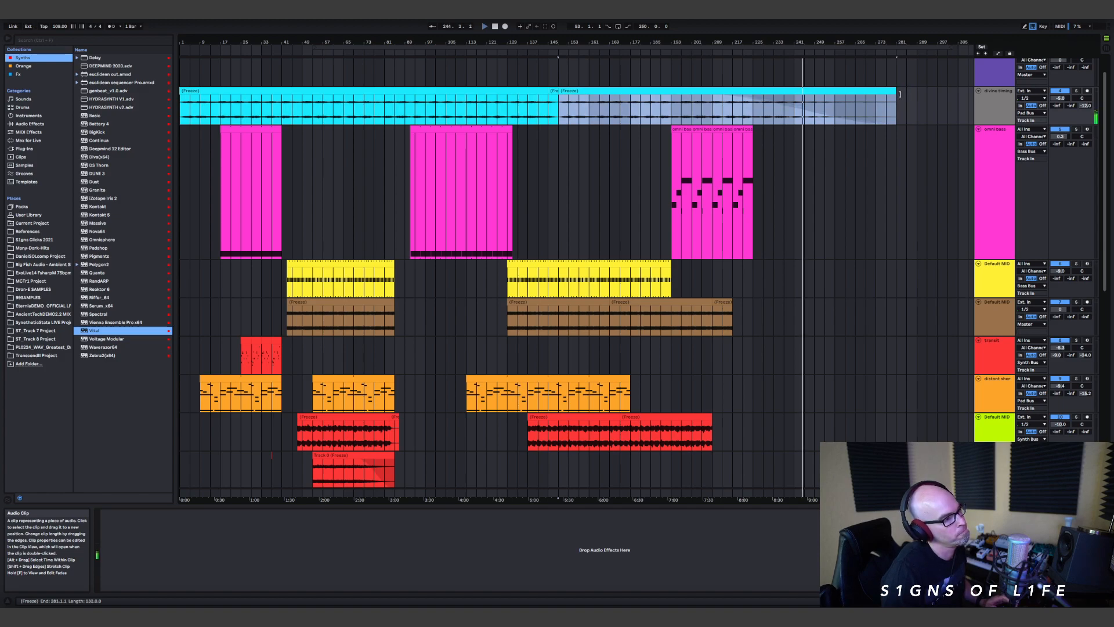